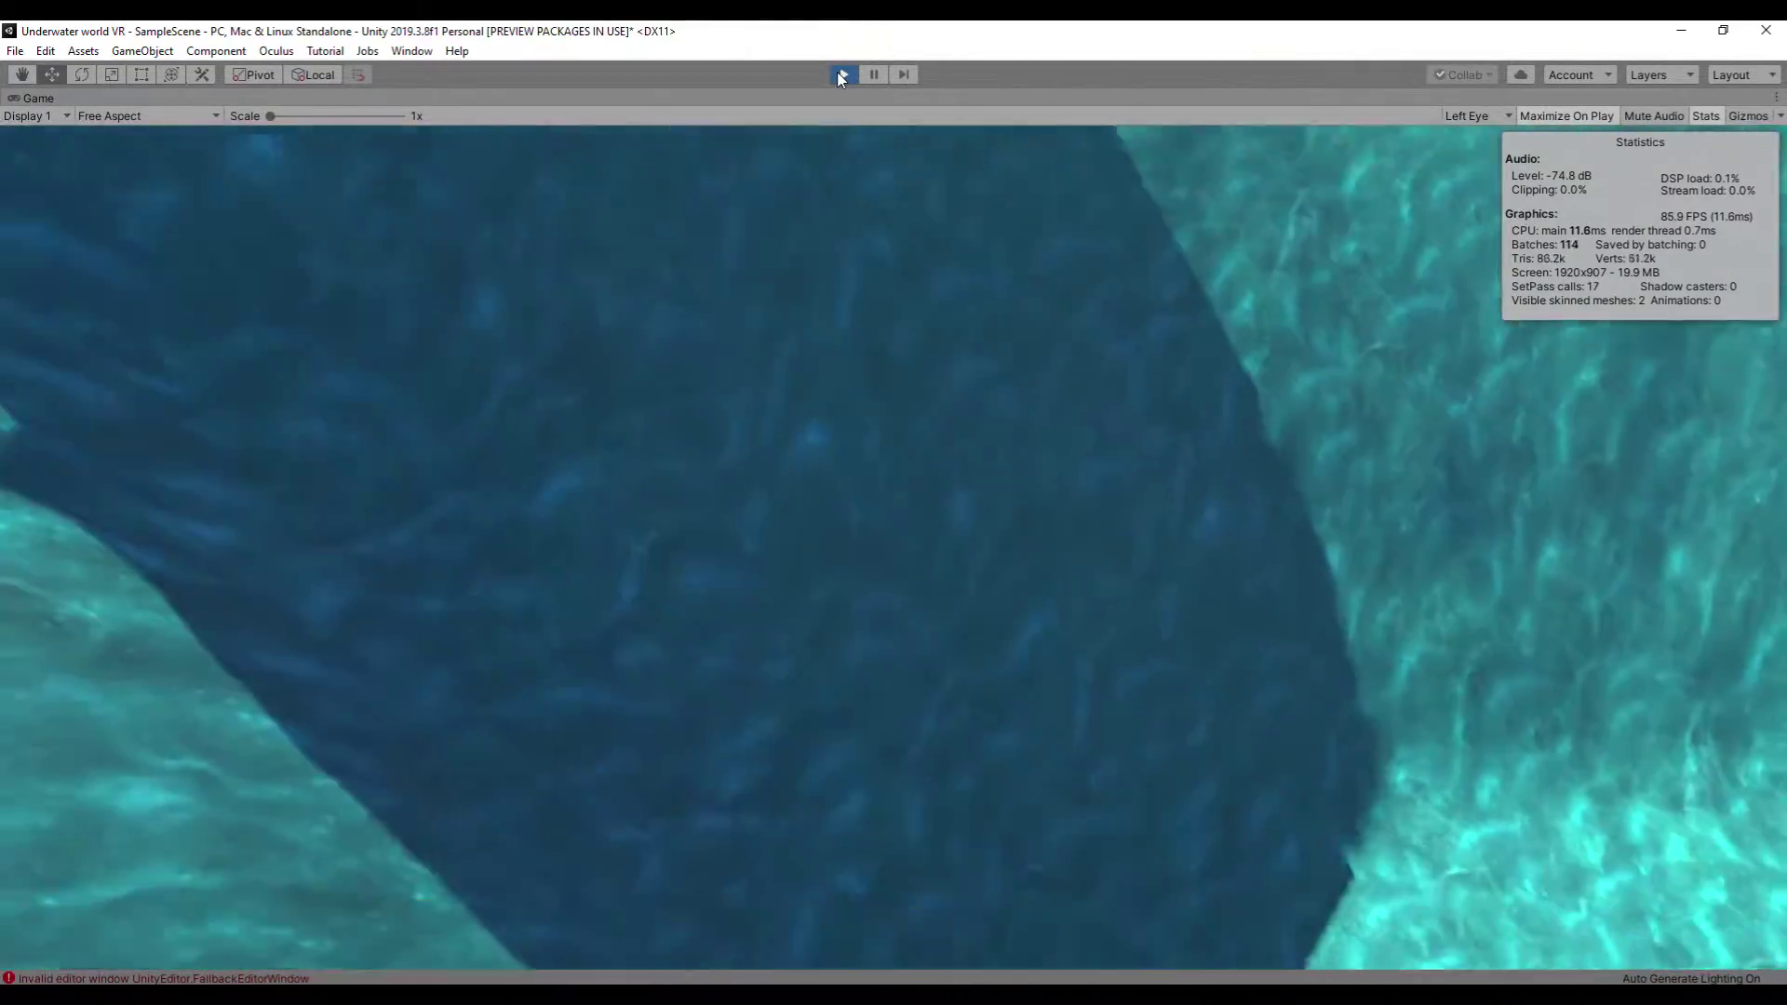
- Exit Play mode and delete the Post-process Volume object from the Hierarchy
{"action": "left_click", "coordinate": [842, 74]}
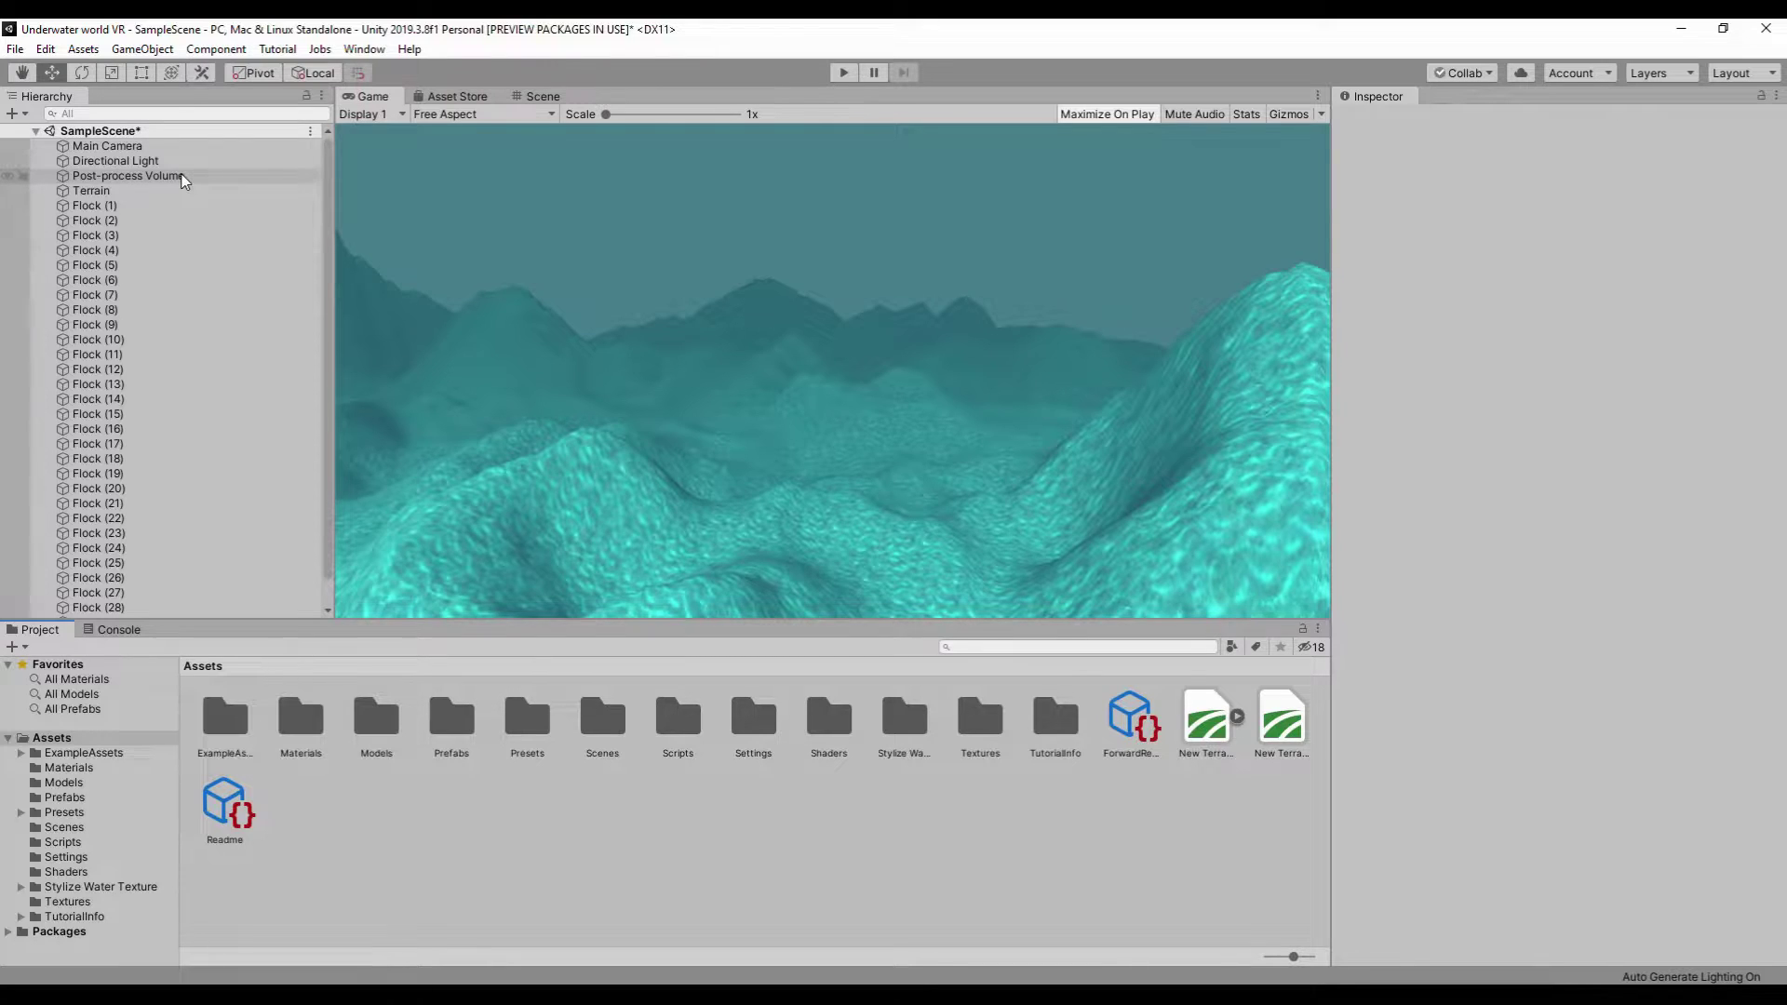
{"action": "left_click", "coordinate": [183, 179]}
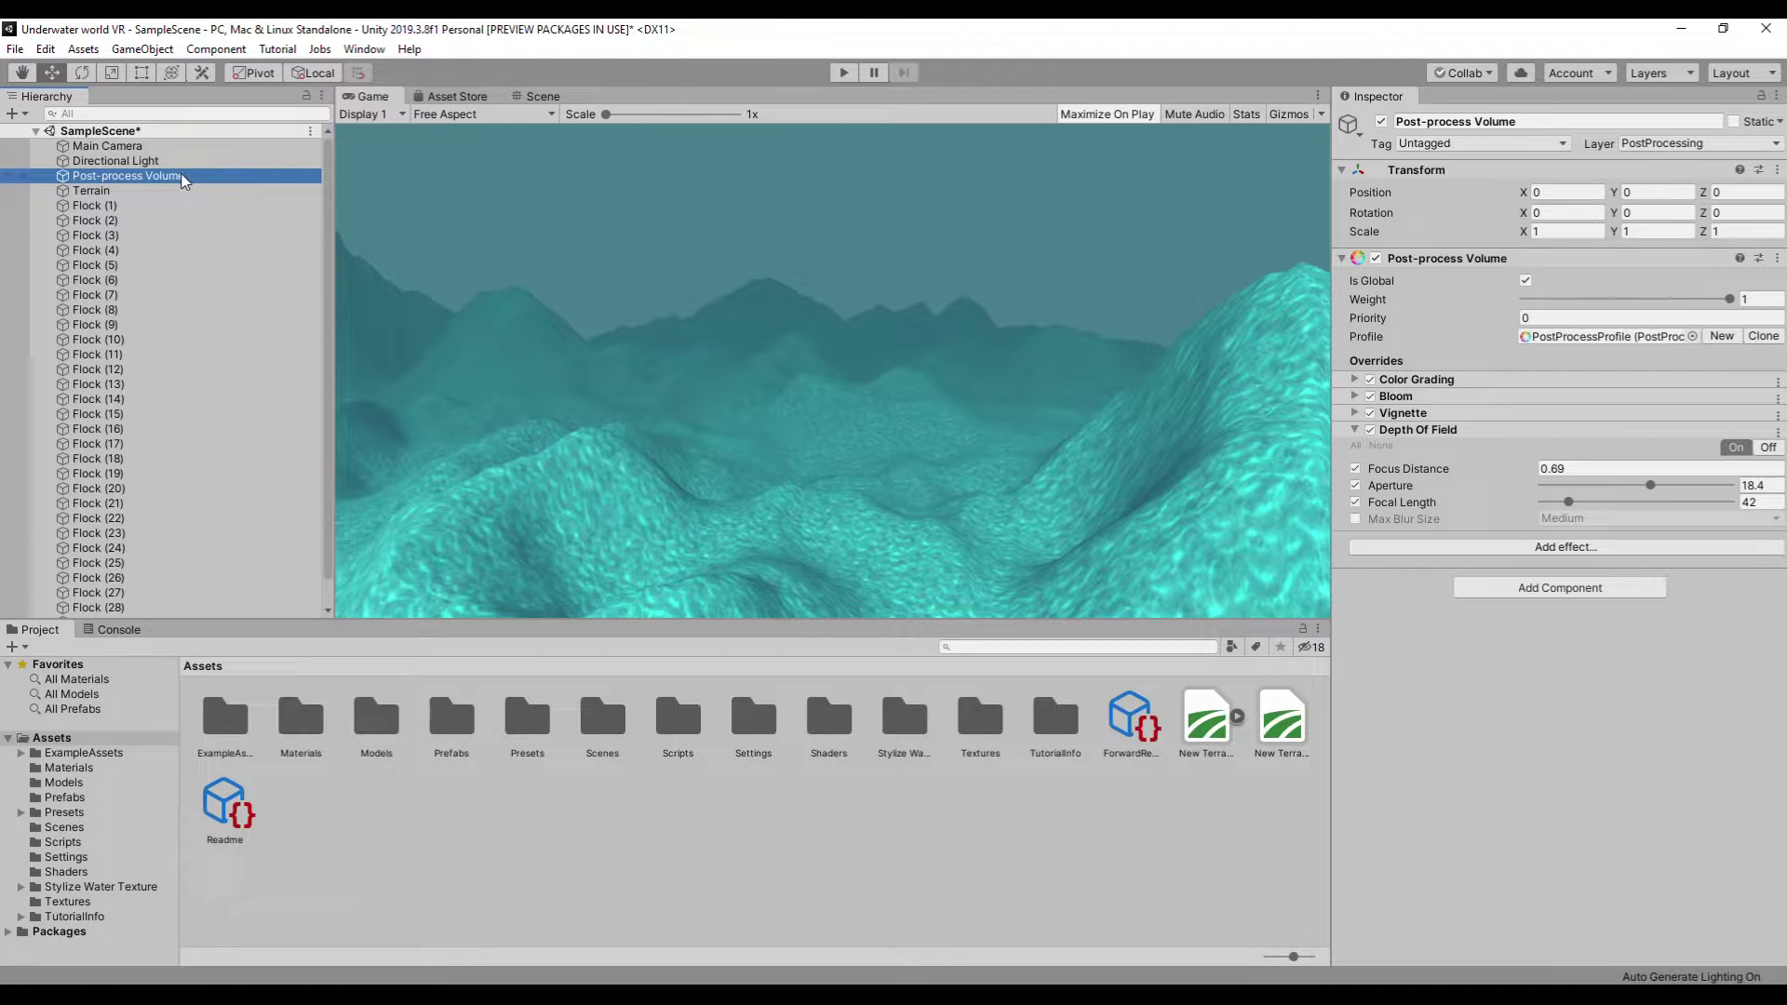
{"action": "key", "text": "Delete"}
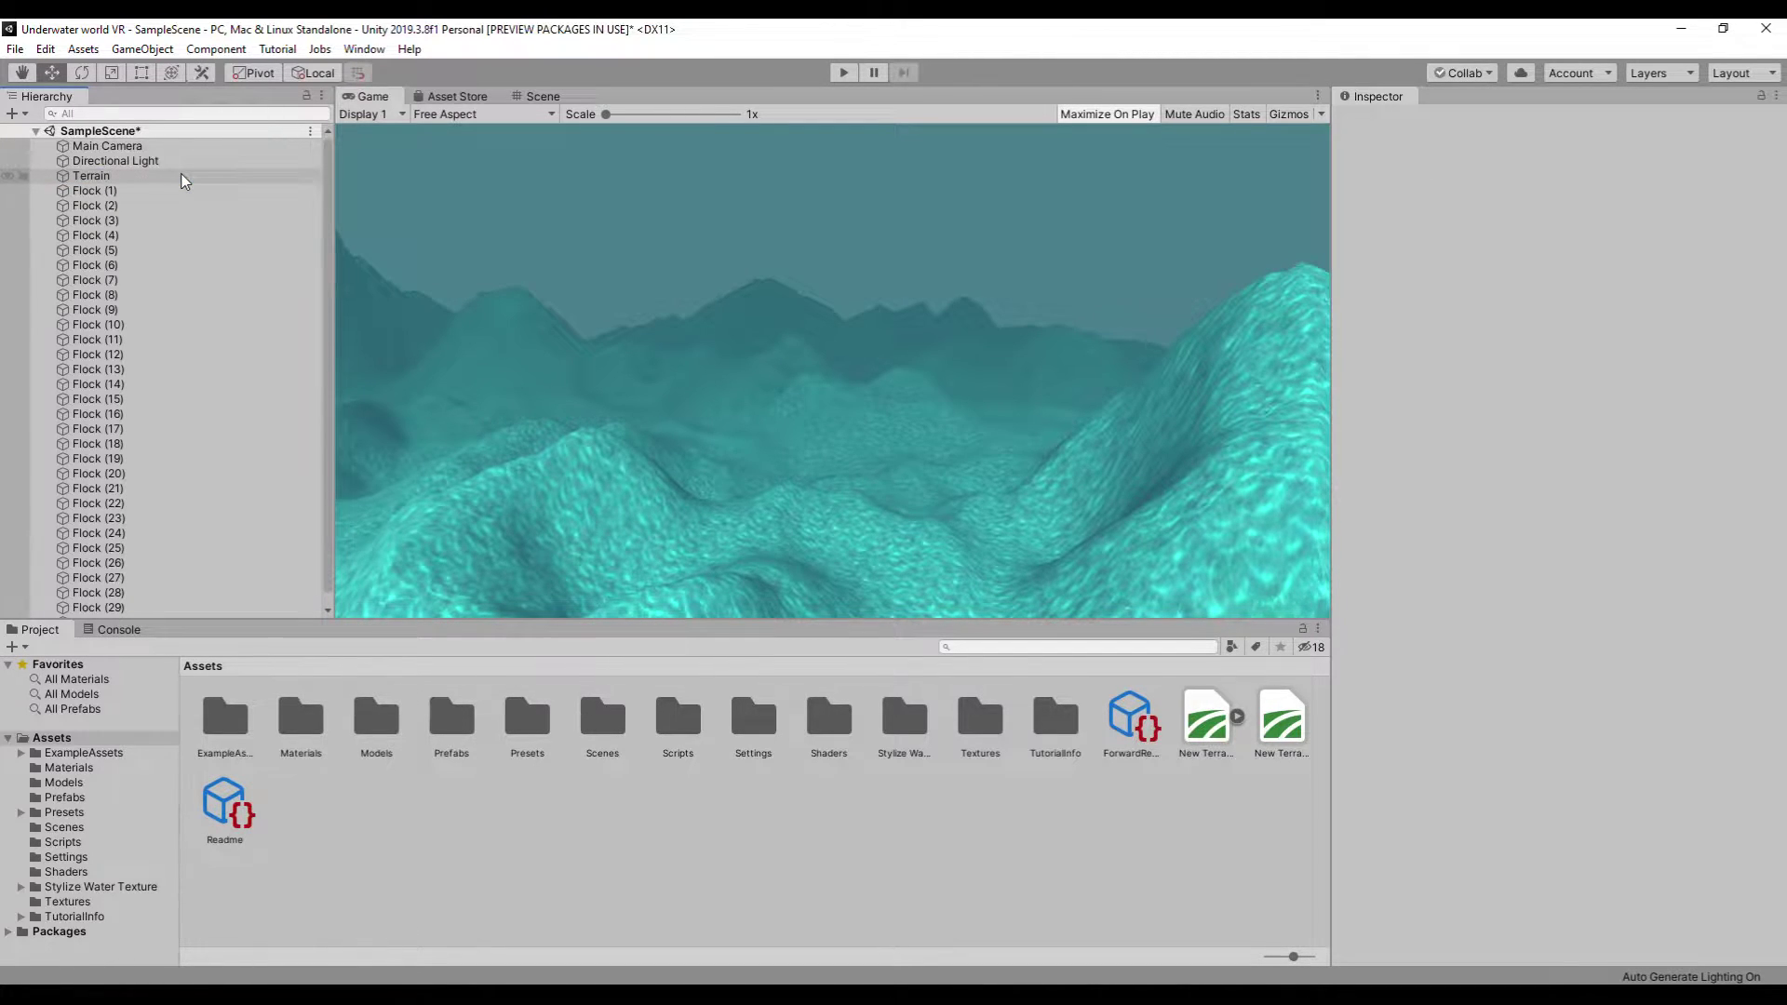
- Install XR Management from the Package Manager's All packages list
{"action": "left_click", "coordinate": [364, 49]}
{"action": "left_click", "coordinate": [413, 164]}
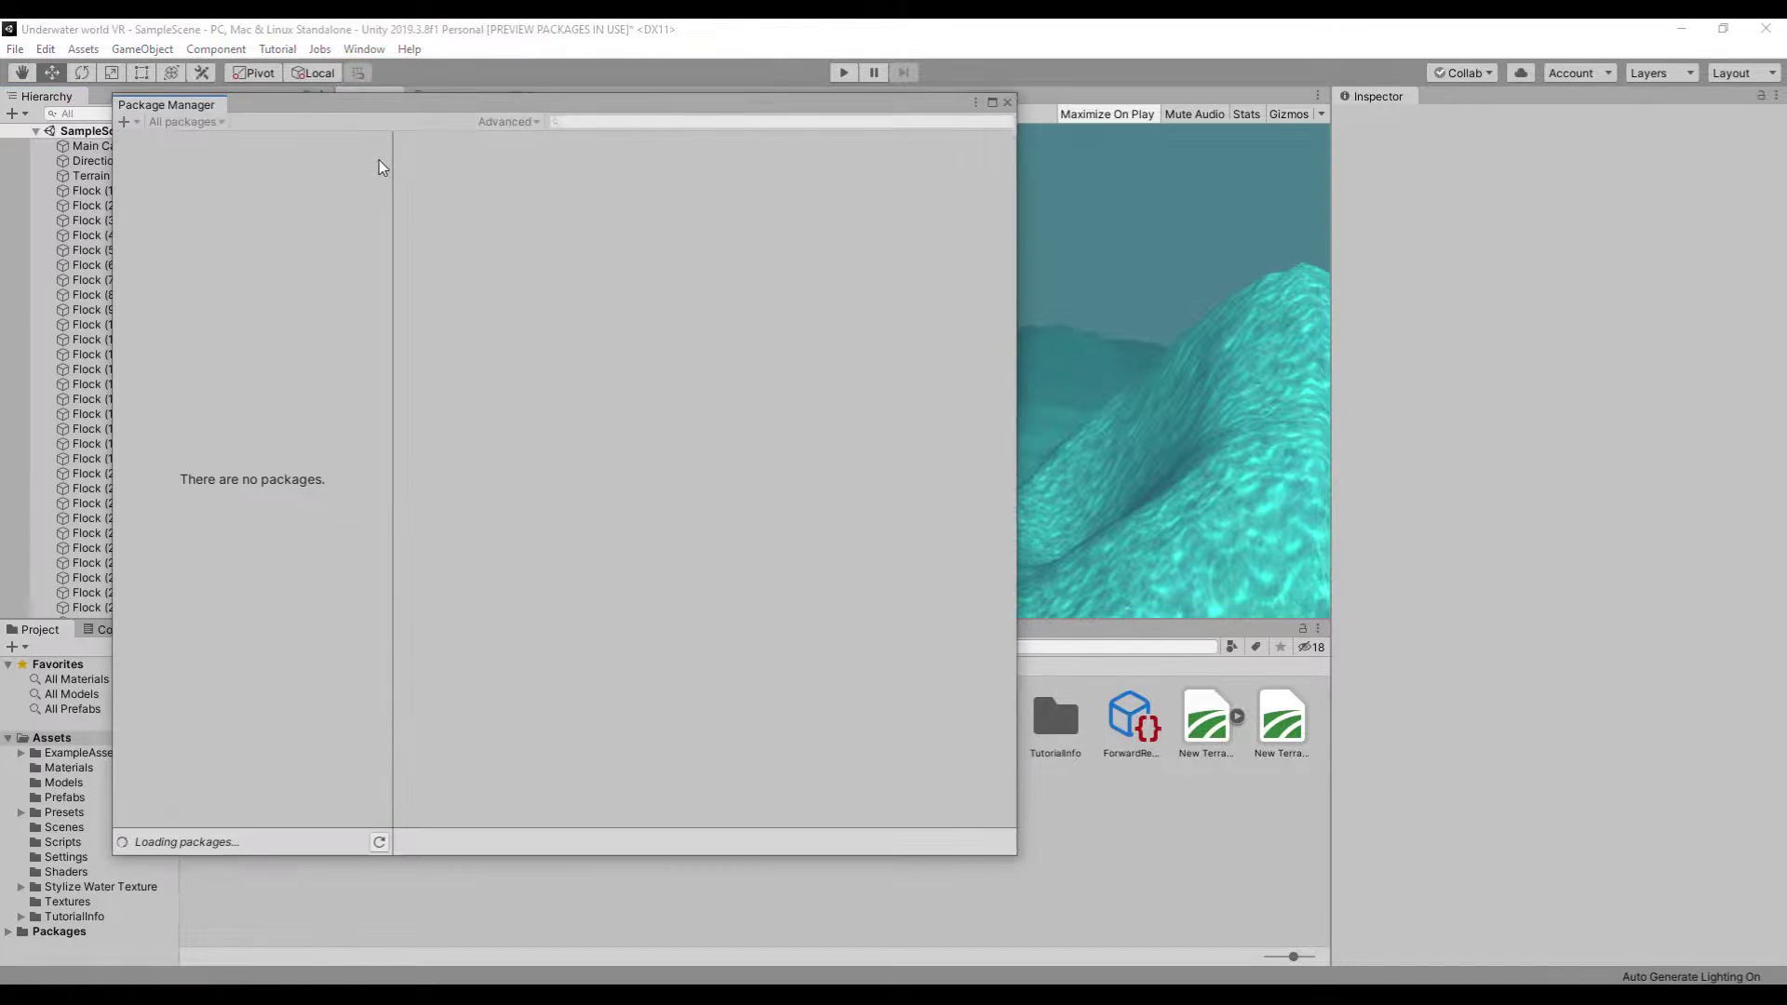
{"action": "left_click", "coordinate": [508, 122]}
{"action": "left_click", "coordinate": [186, 122]}
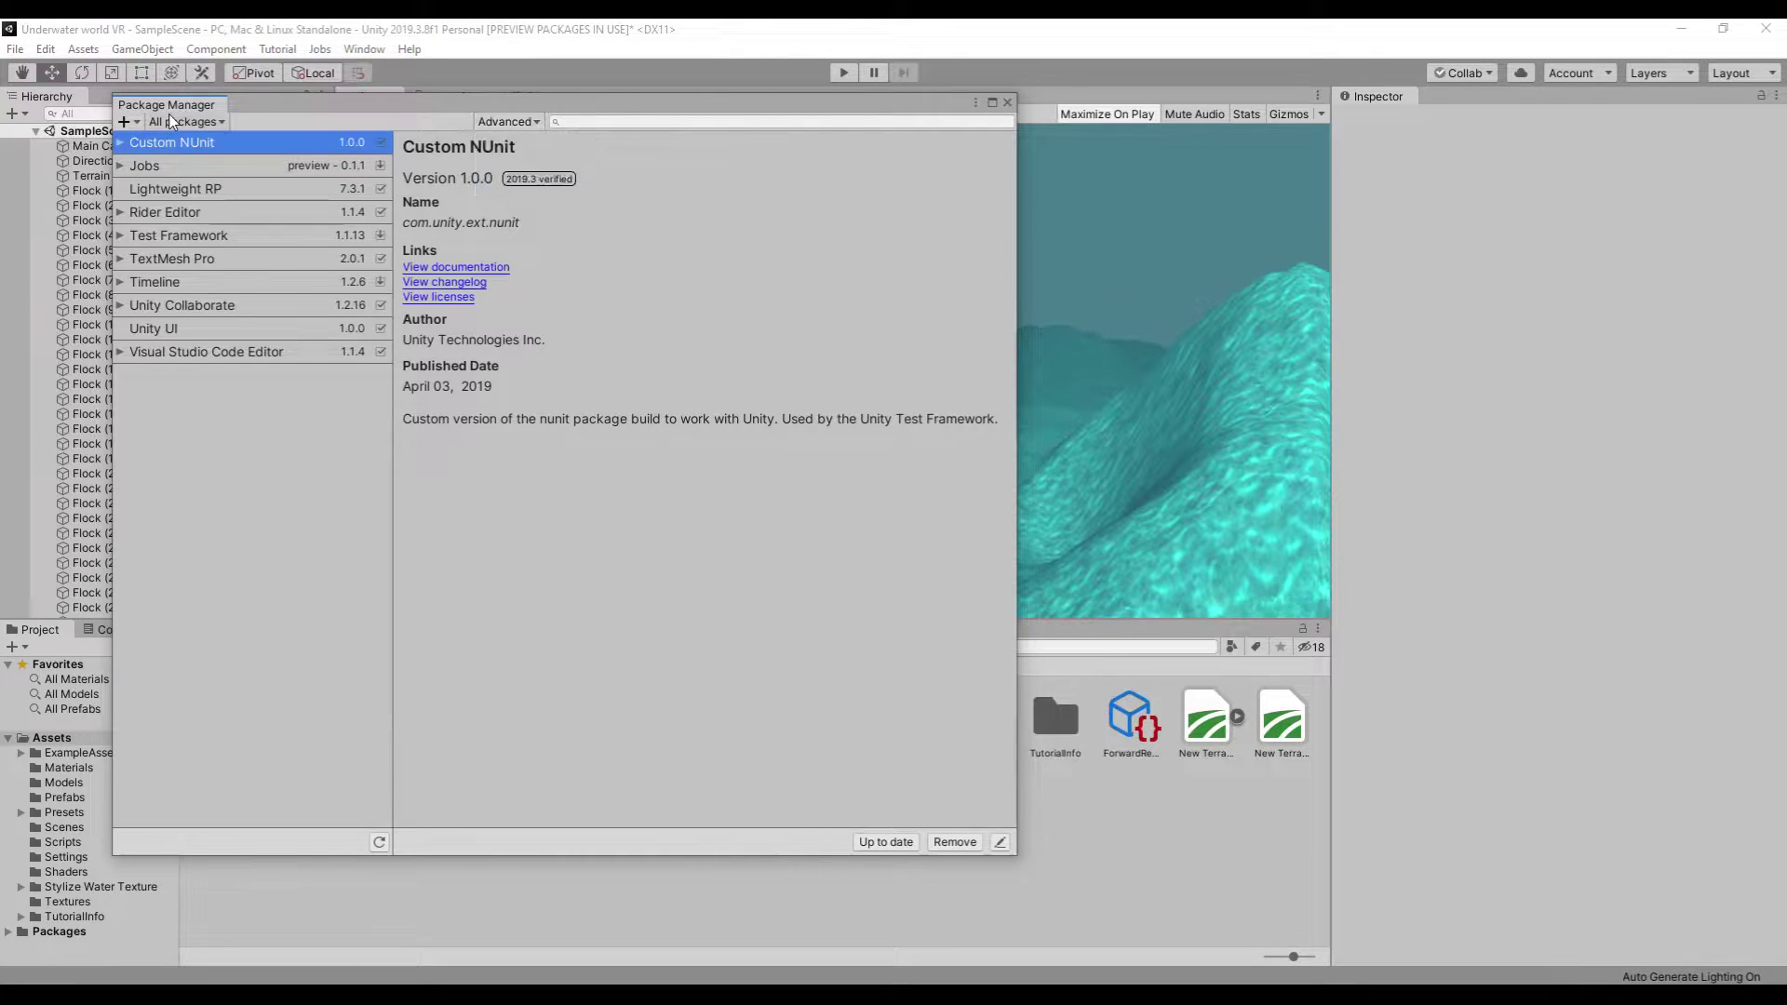
{"action": "left_click", "coordinate": [181, 141]}
{"action": "scroll", "coordinate": [252, 488], "scroll_direction": "down", "scroll_amount": 5}
{"action": "scroll", "coordinate": [252, 489], "scroll_direction": "down", "scroll_amount": 5}
{"action": "scroll", "coordinate": [251, 489], "scroll_direction": "down", "scroll_amount": 5}
{"action": "scroll", "coordinate": [251, 489], "scroll_direction": "down", "scroll_amount": 10}
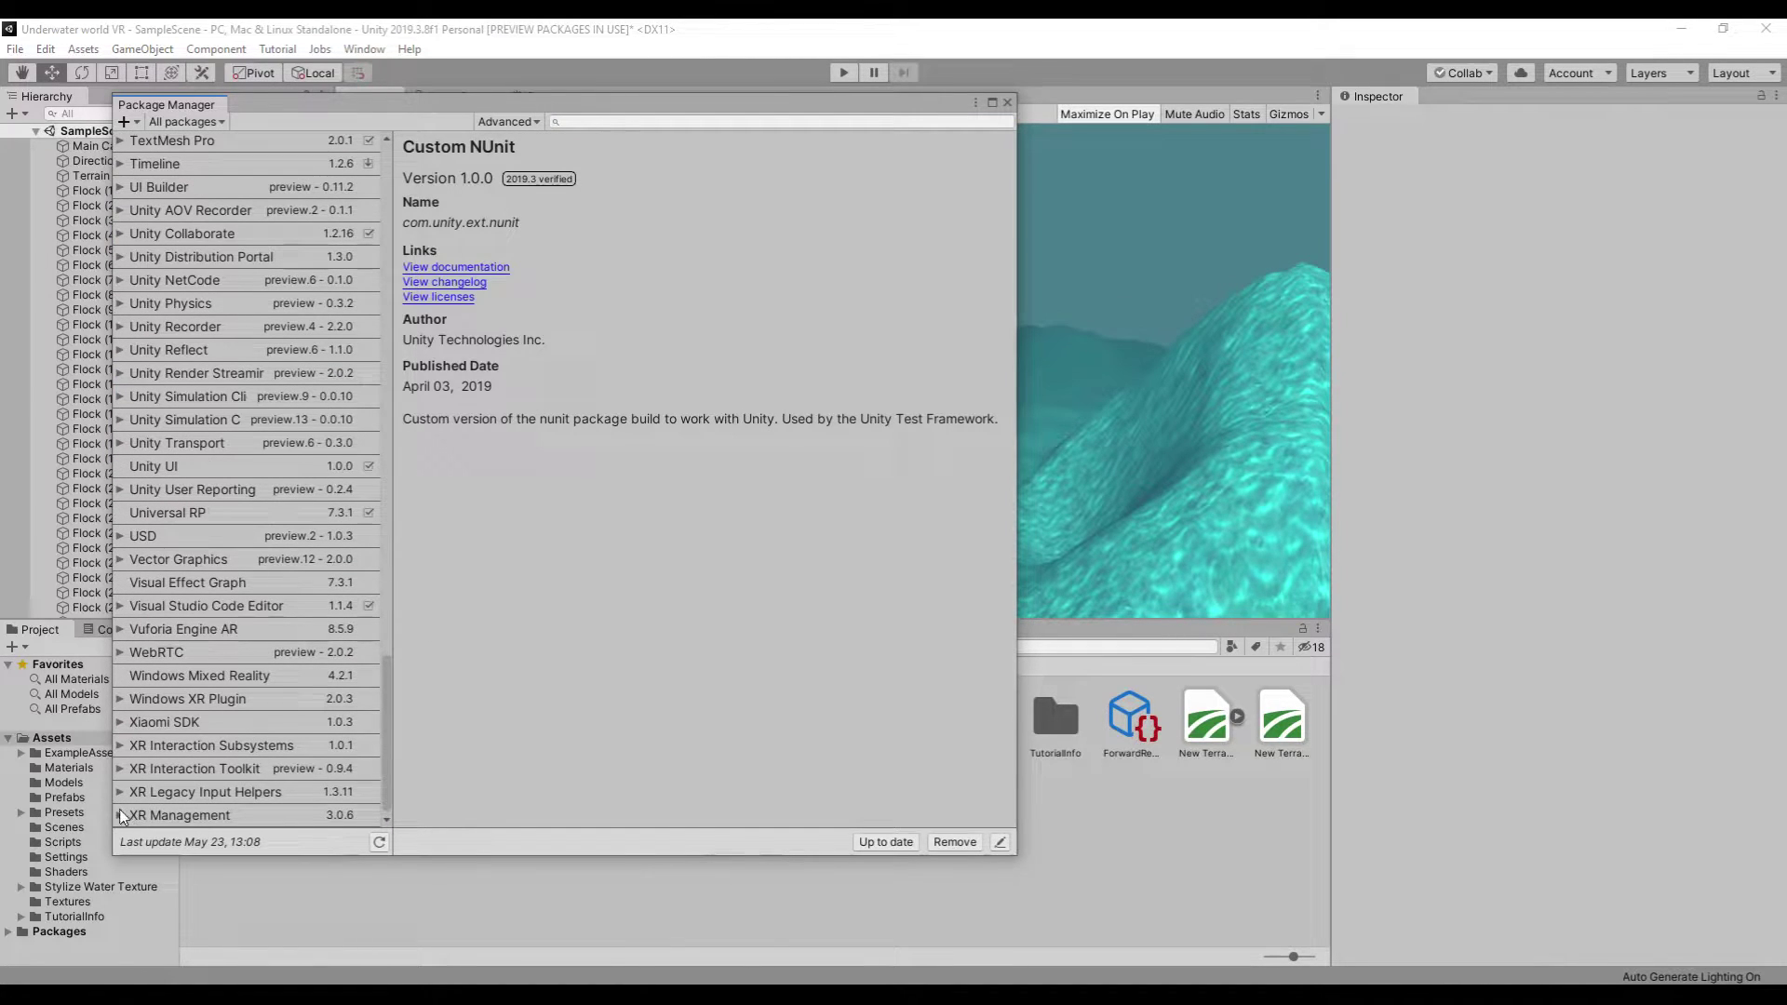
{"action": "left_click", "coordinate": [180, 816]}
{"action": "left_click", "coordinate": [120, 817]}
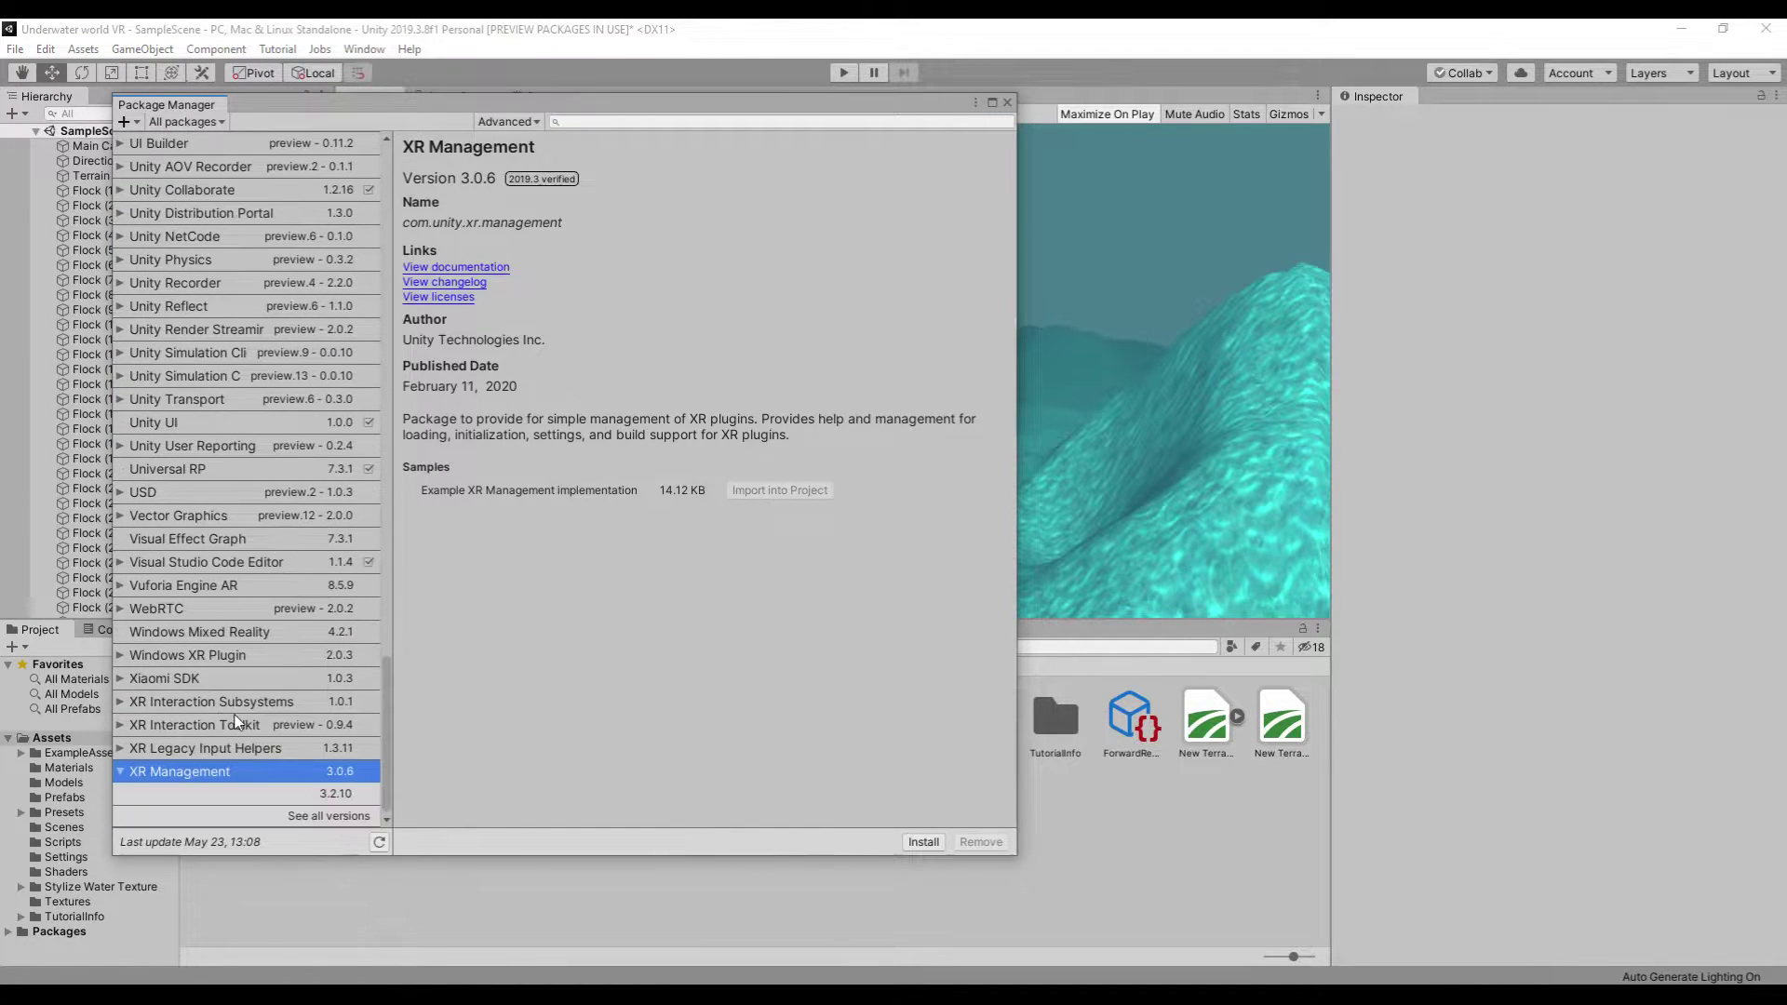
{"action": "left_click", "coordinate": [923, 842]}
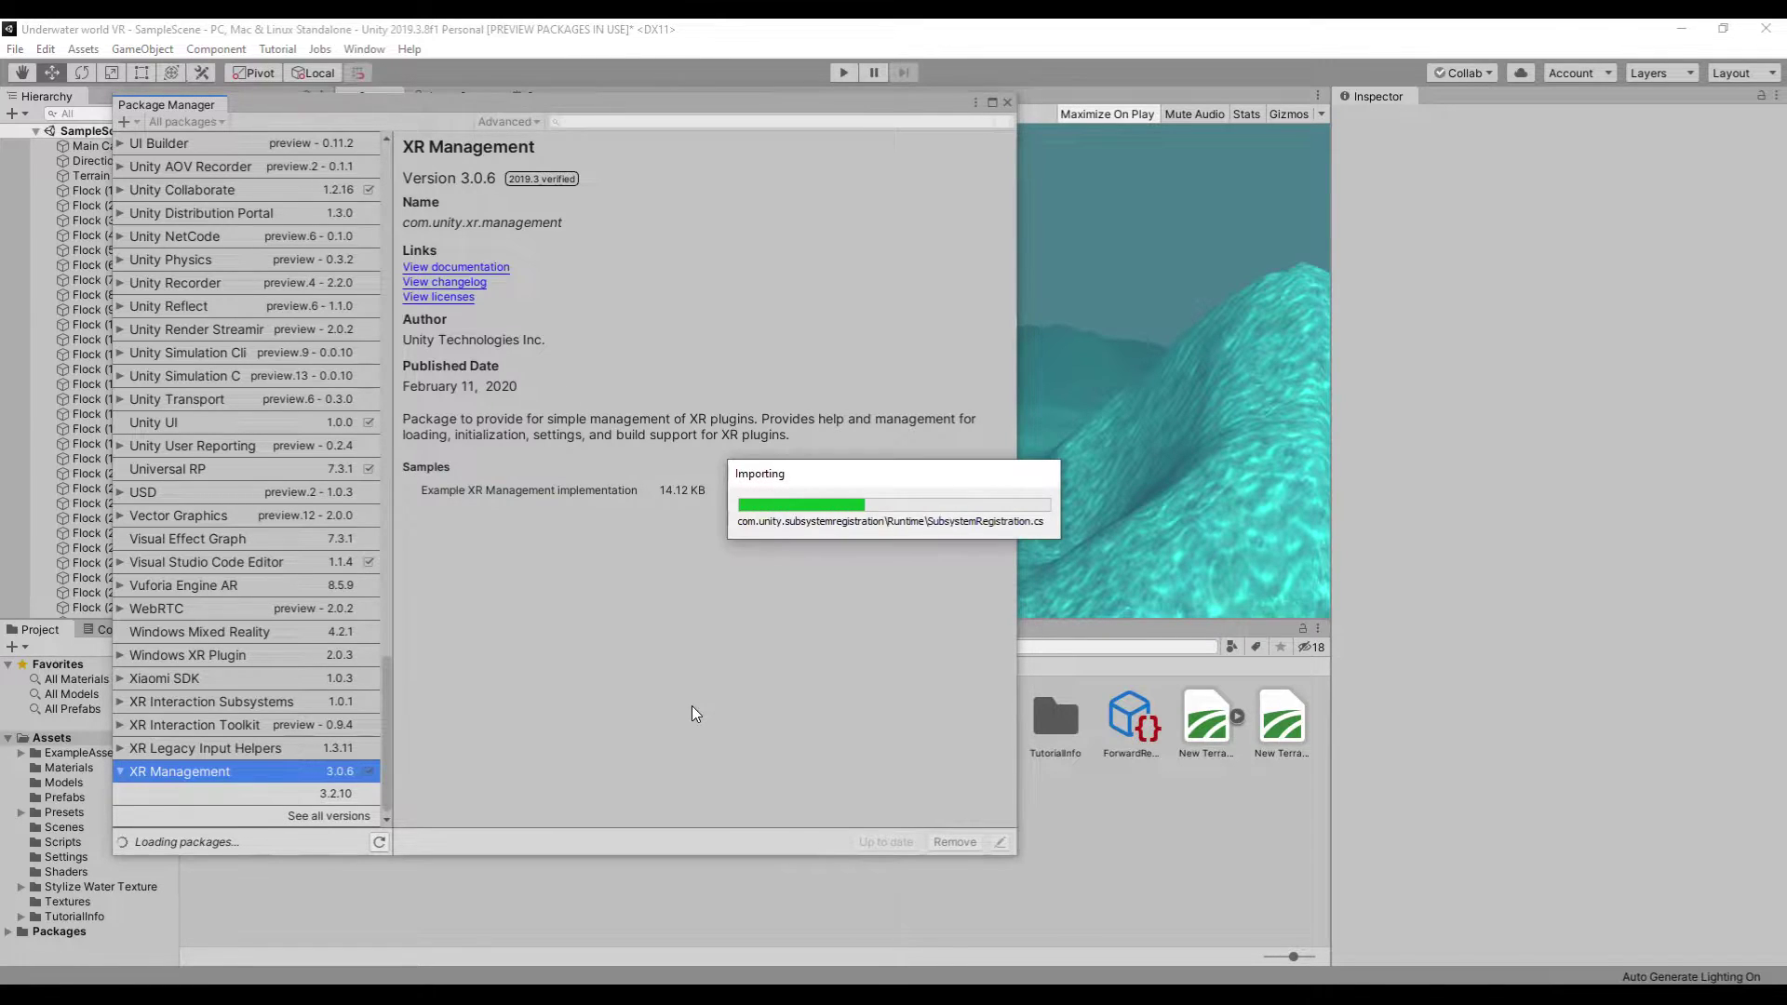
- Install Oculus XR Plugin under XR Plugin Management and add Oculus Loader as a provider
{"action": "left_click", "coordinate": [1007, 106]}
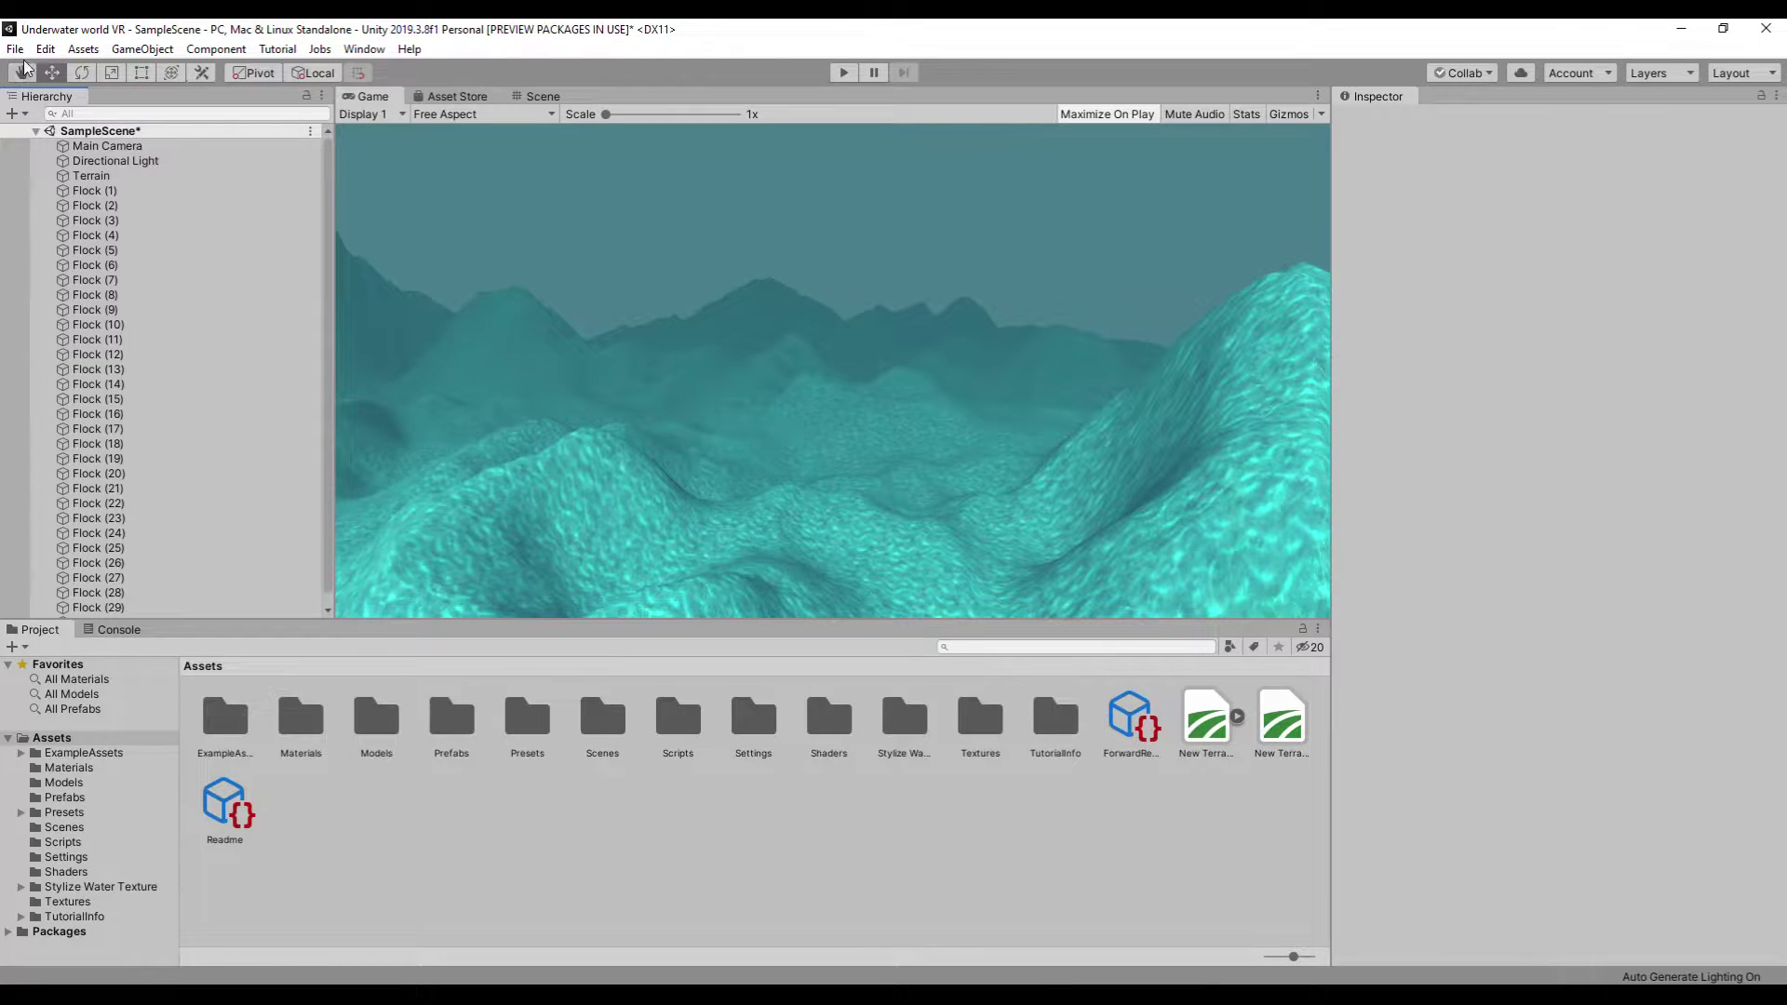
{"action": "left_click", "coordinate": [47, 49]}
{"action": "left_click", "coordinate": [155, 576]}
{"action": "left_click", "coordinate": [614, 439]}
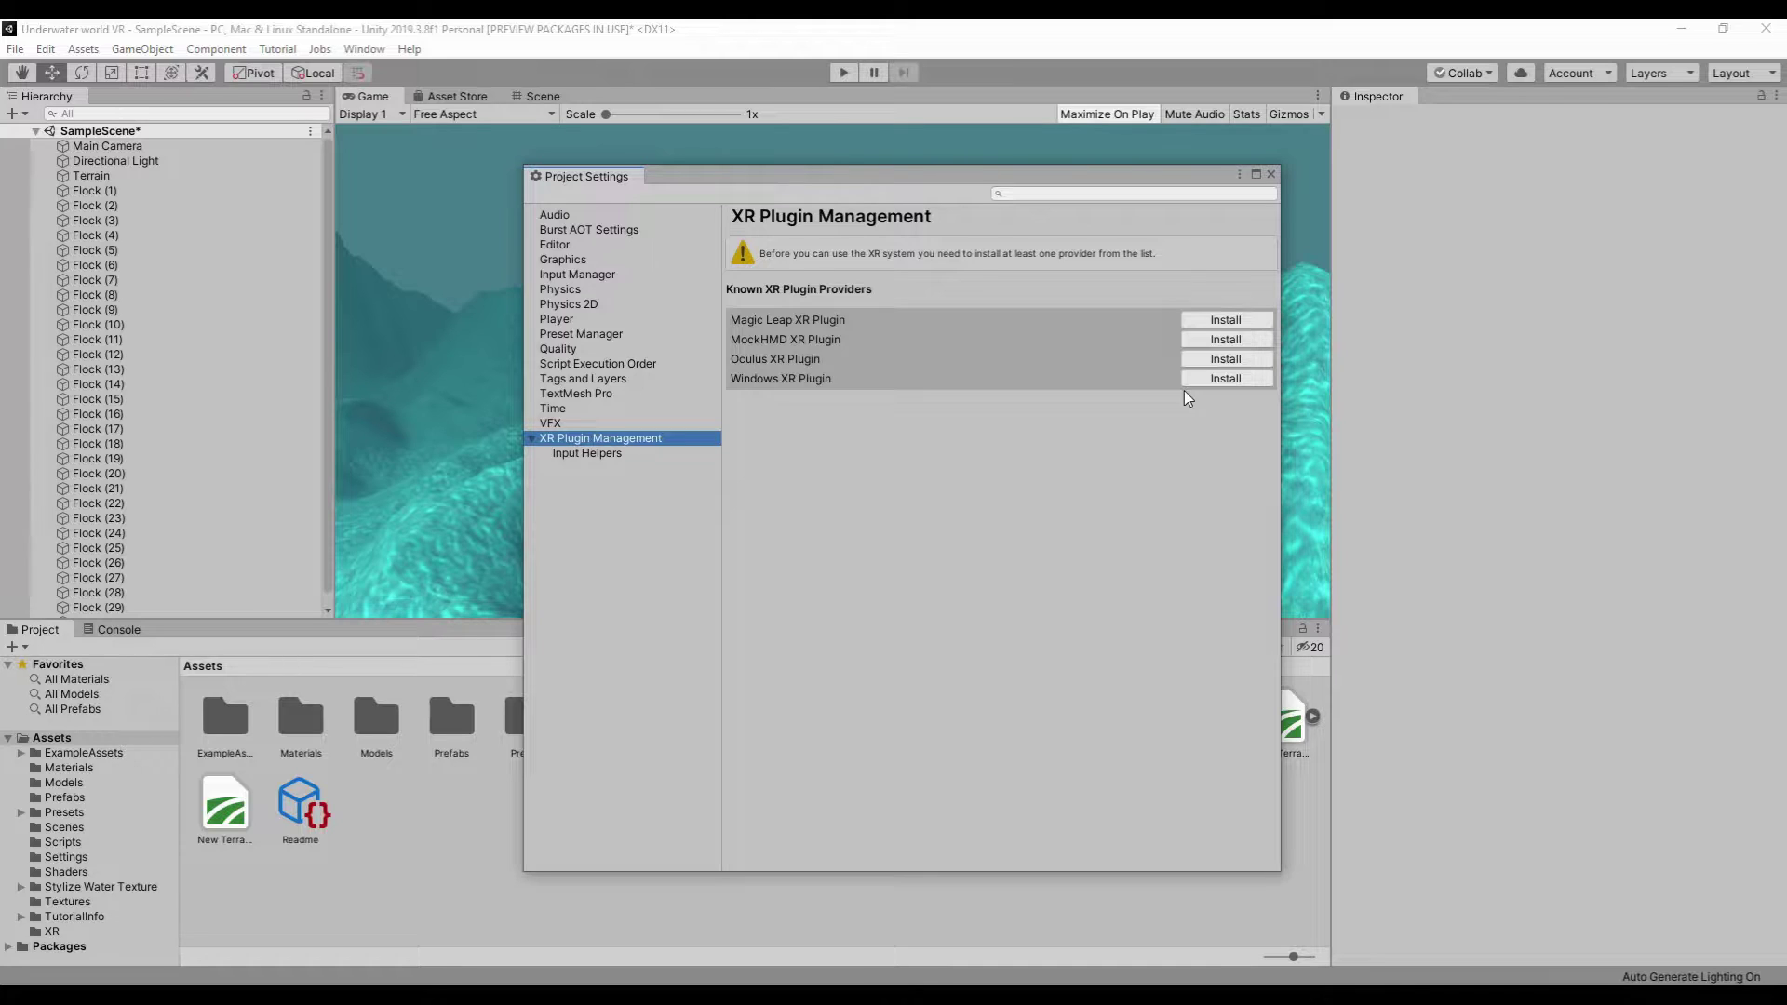
{"action": "left_click", "coordinate": [1224, 359]}
{"action": "left_click", "coordinate": [1223, 372]}
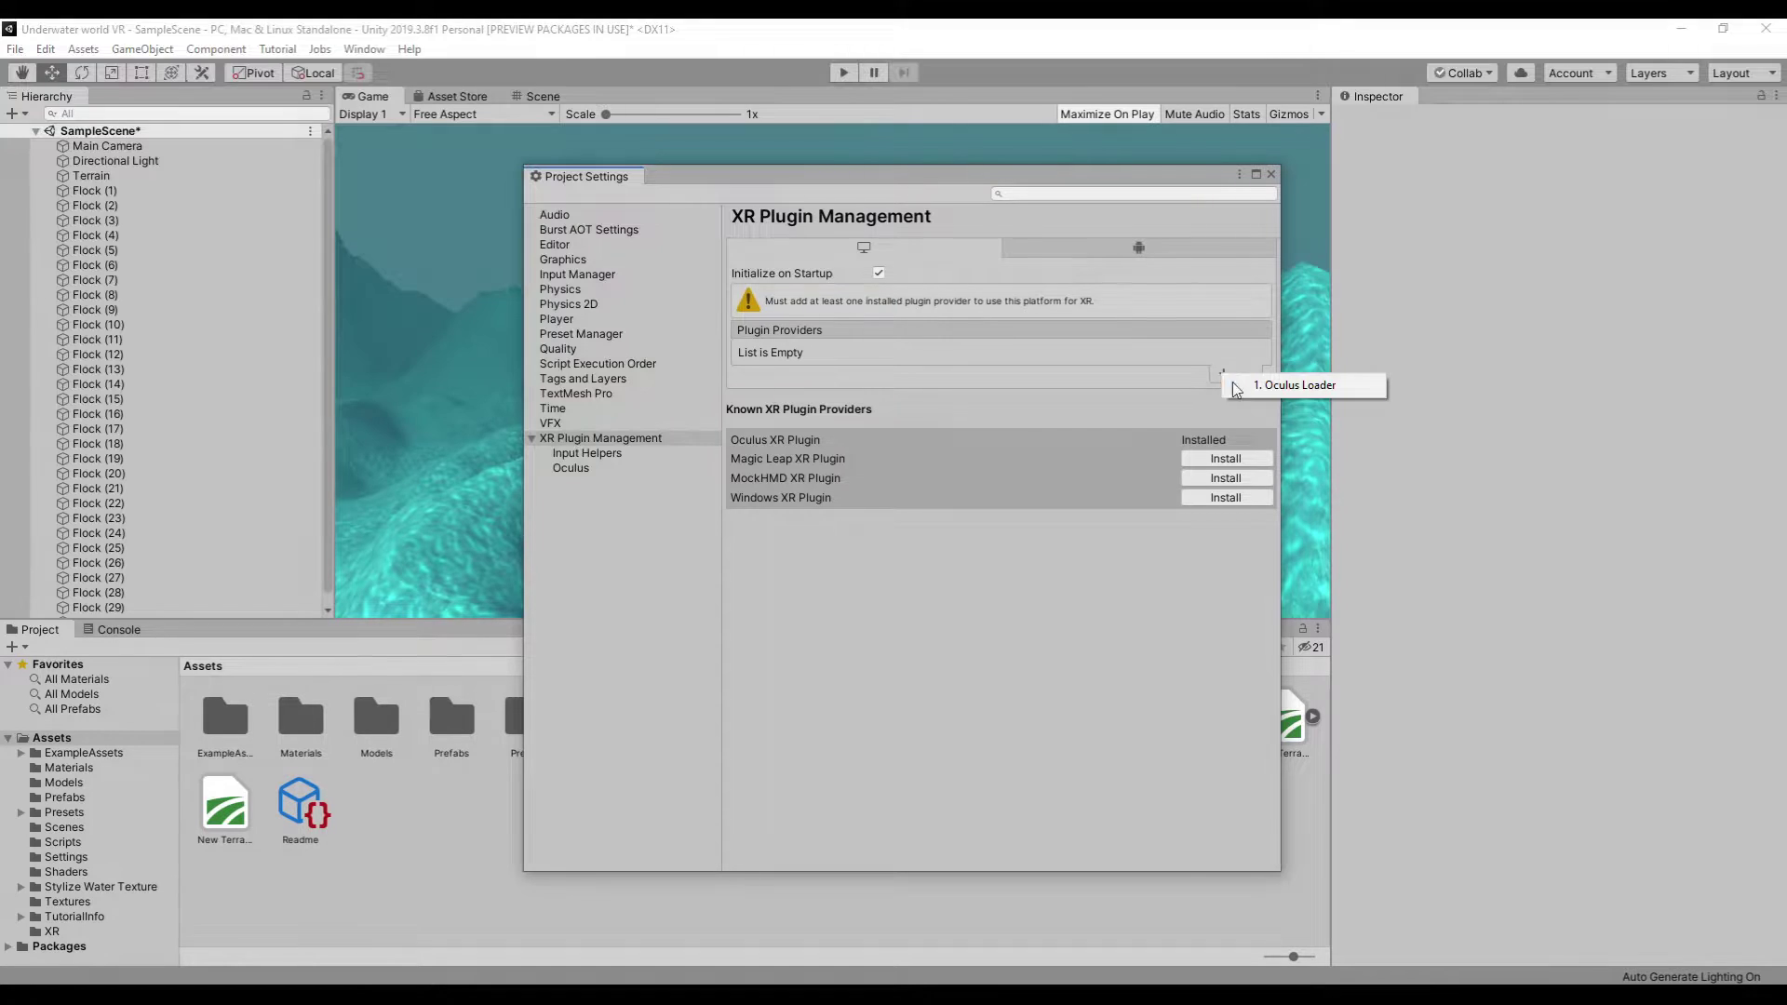
{"action": "left_click", "coordinate": [1275, 387]}
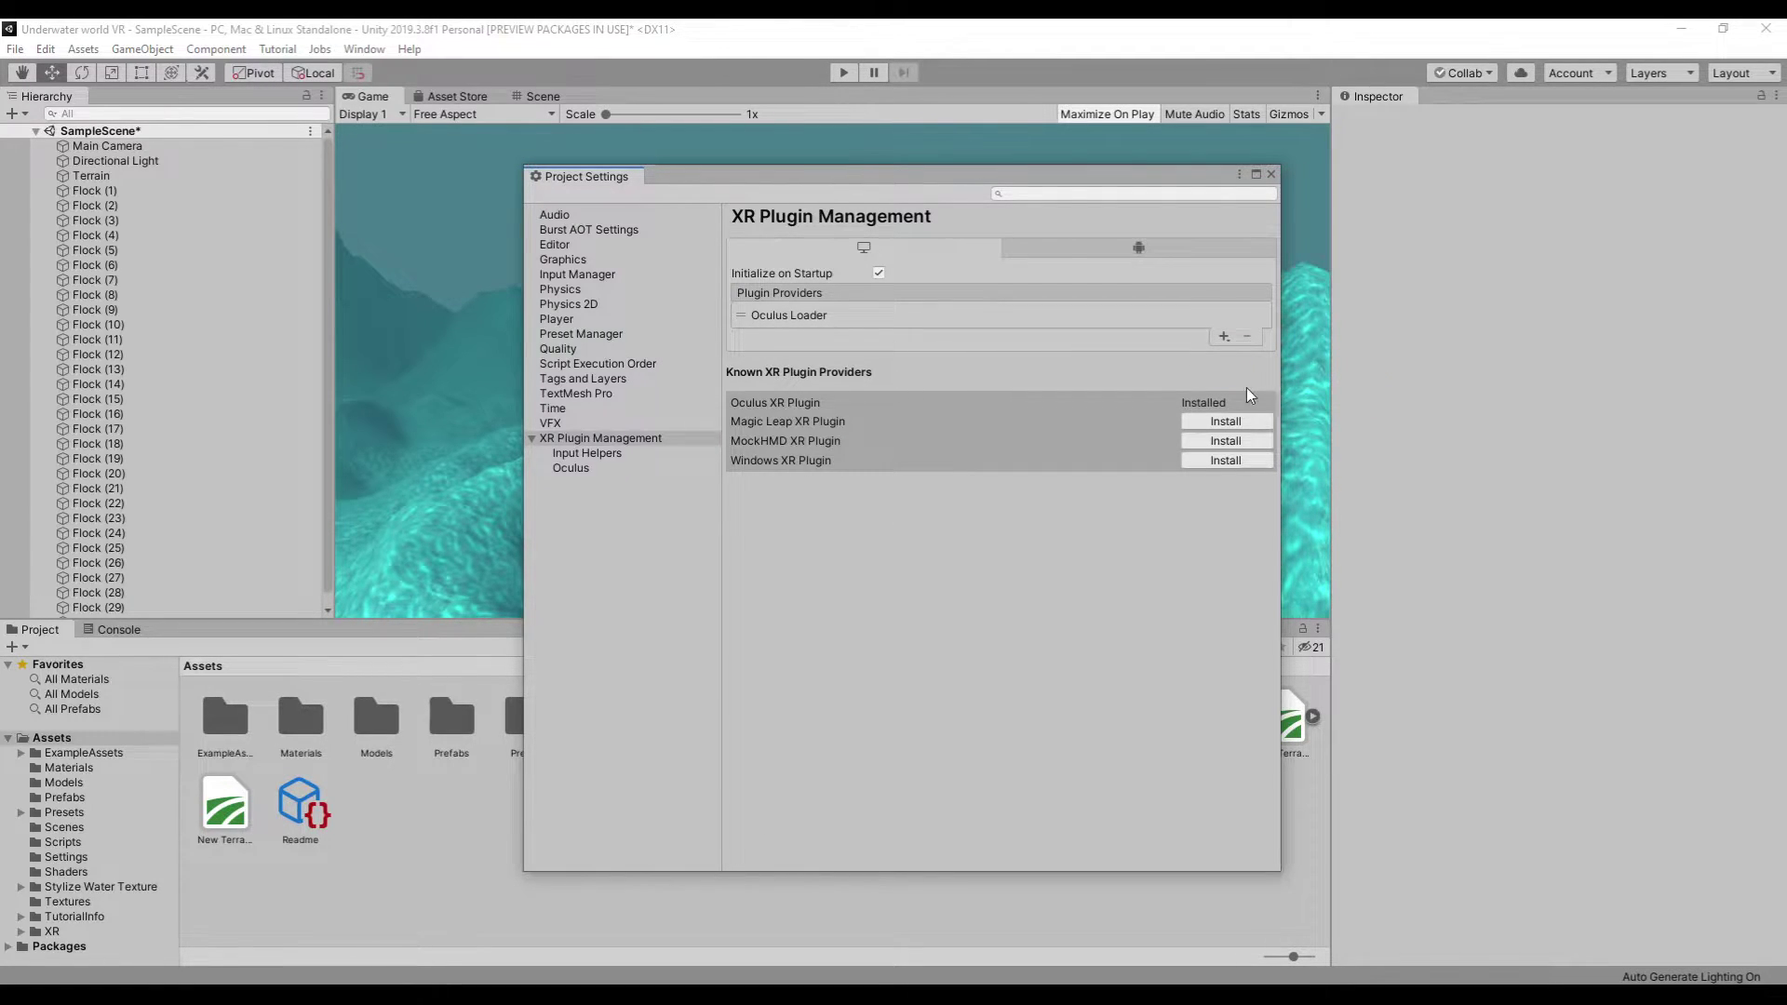
- Create the Oculus XR settings and set Stereo Rendering Mode to Single Pass Instanced
{"action": "left_click", "coordinate": [556, 468]}
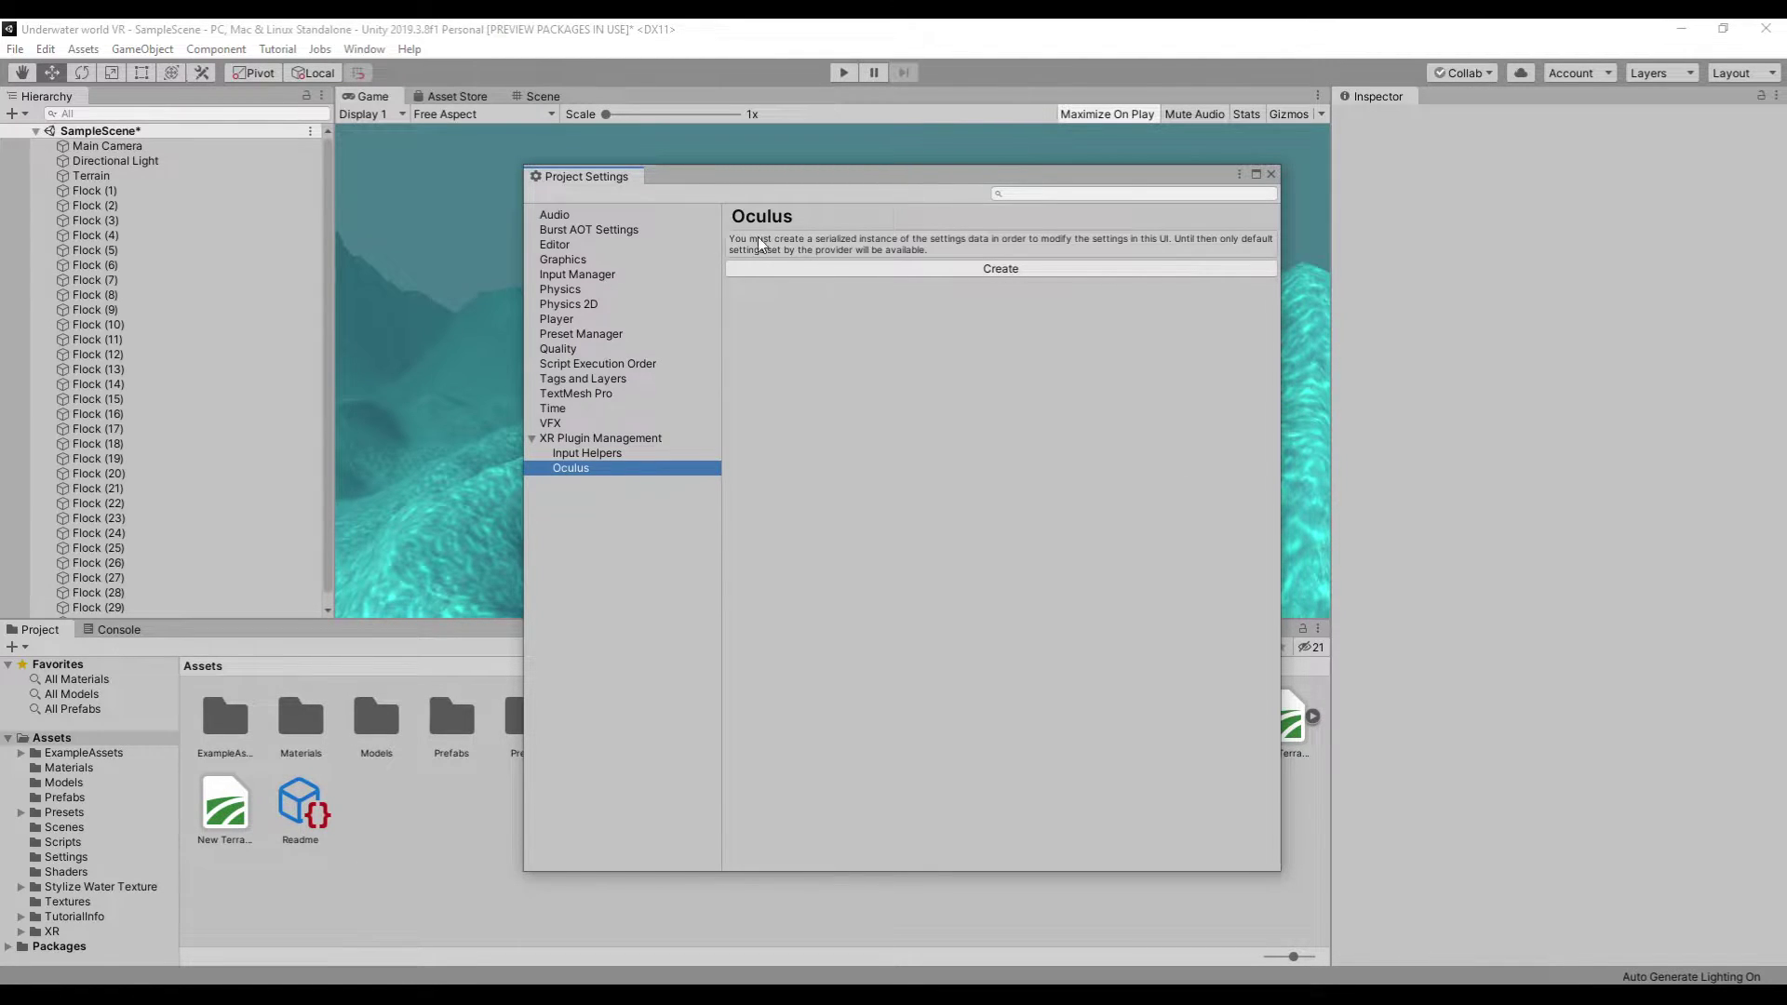
{"action": "left_click", "coordinate": [1035, 269]}
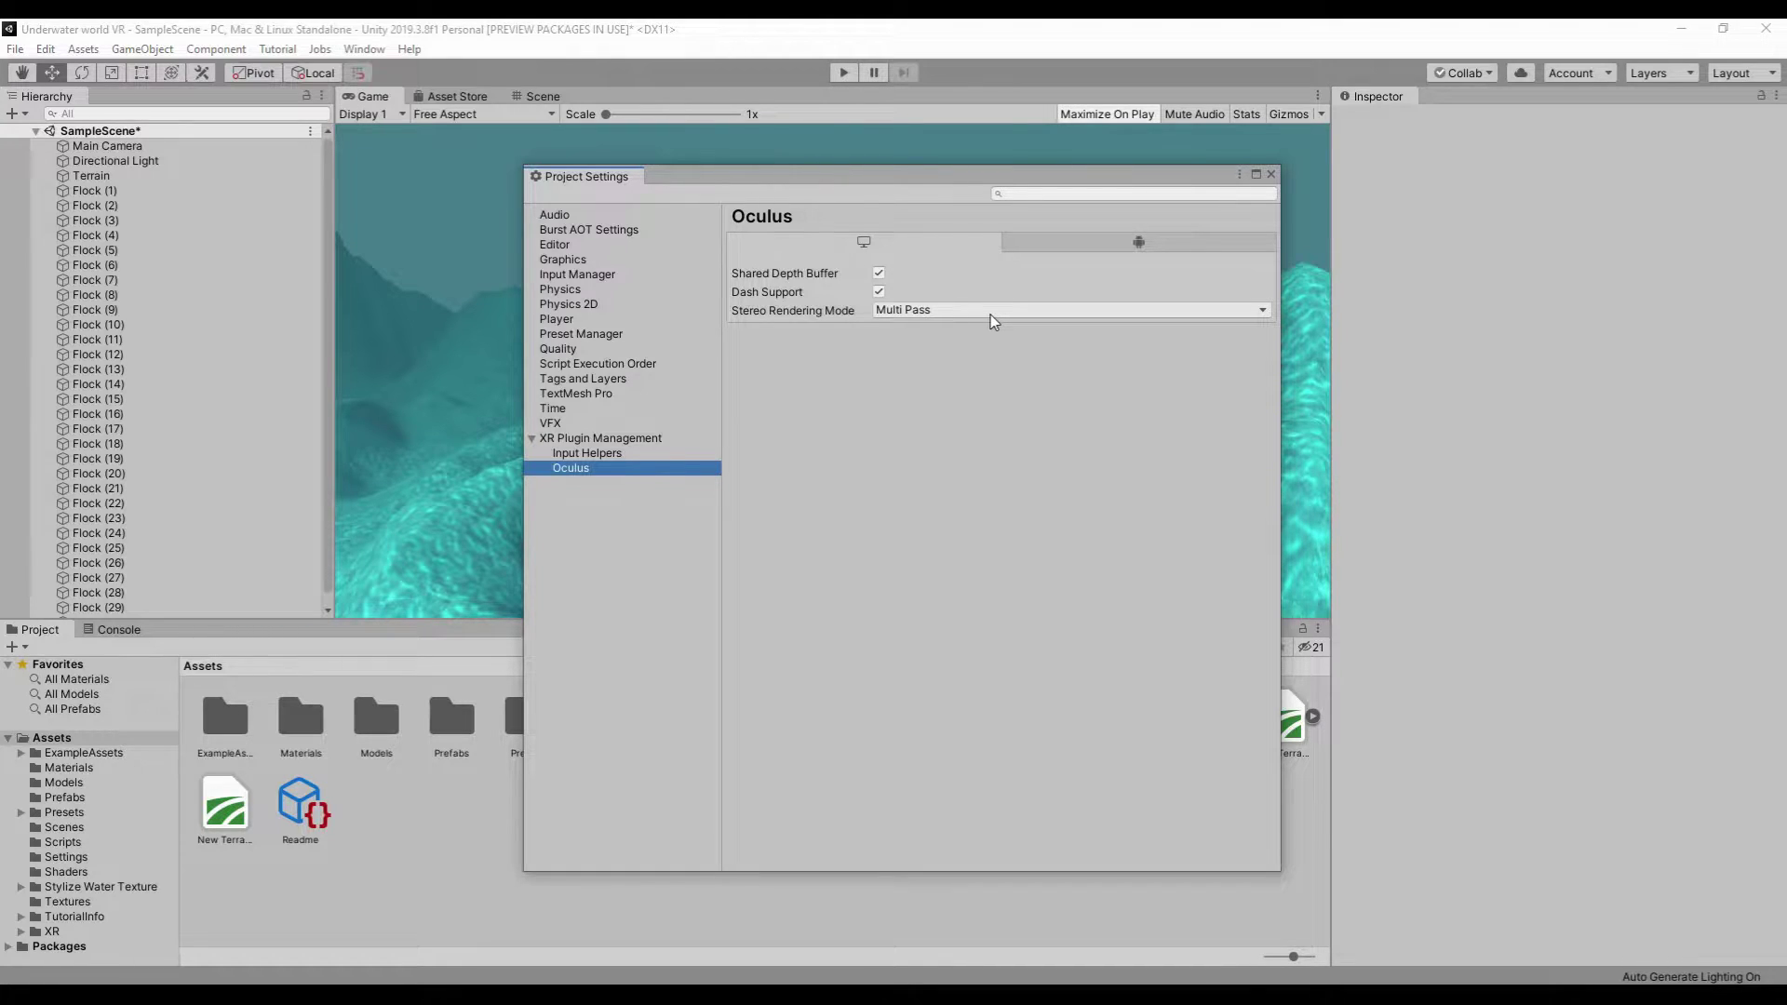
{"action": "left_click", "coordinate": [989, 312]}
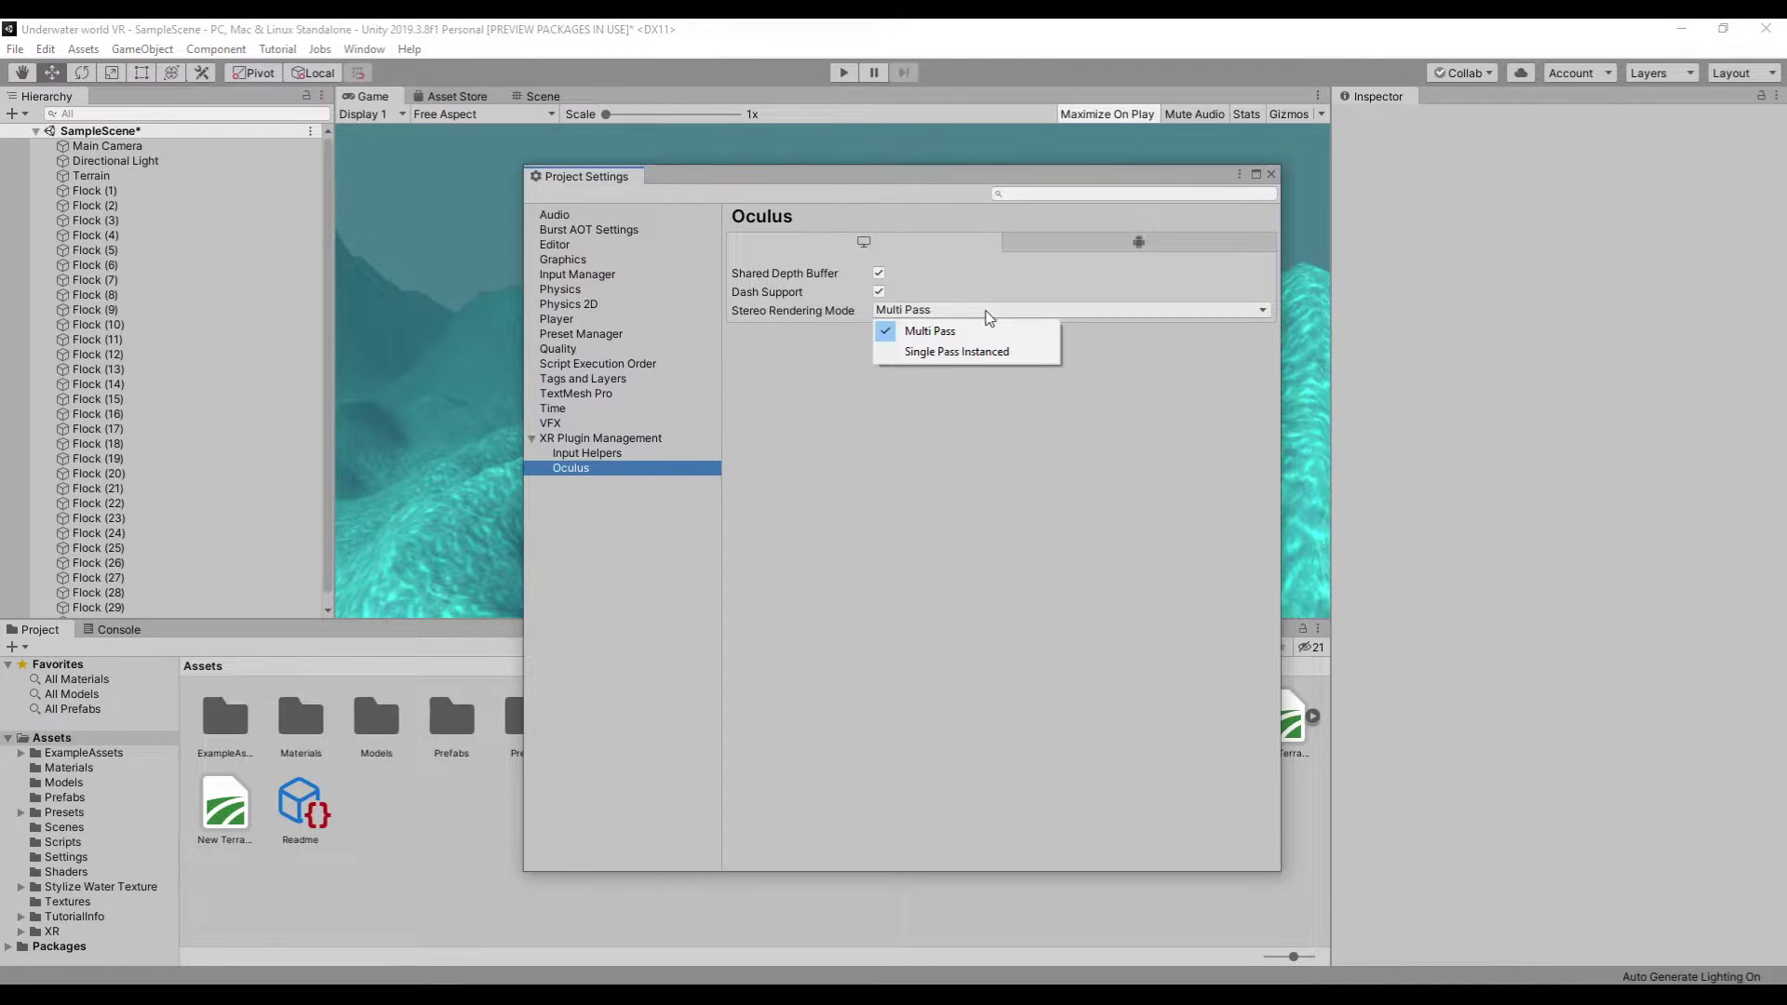
{"action": "left_click", "coordinate": [976, 354]}
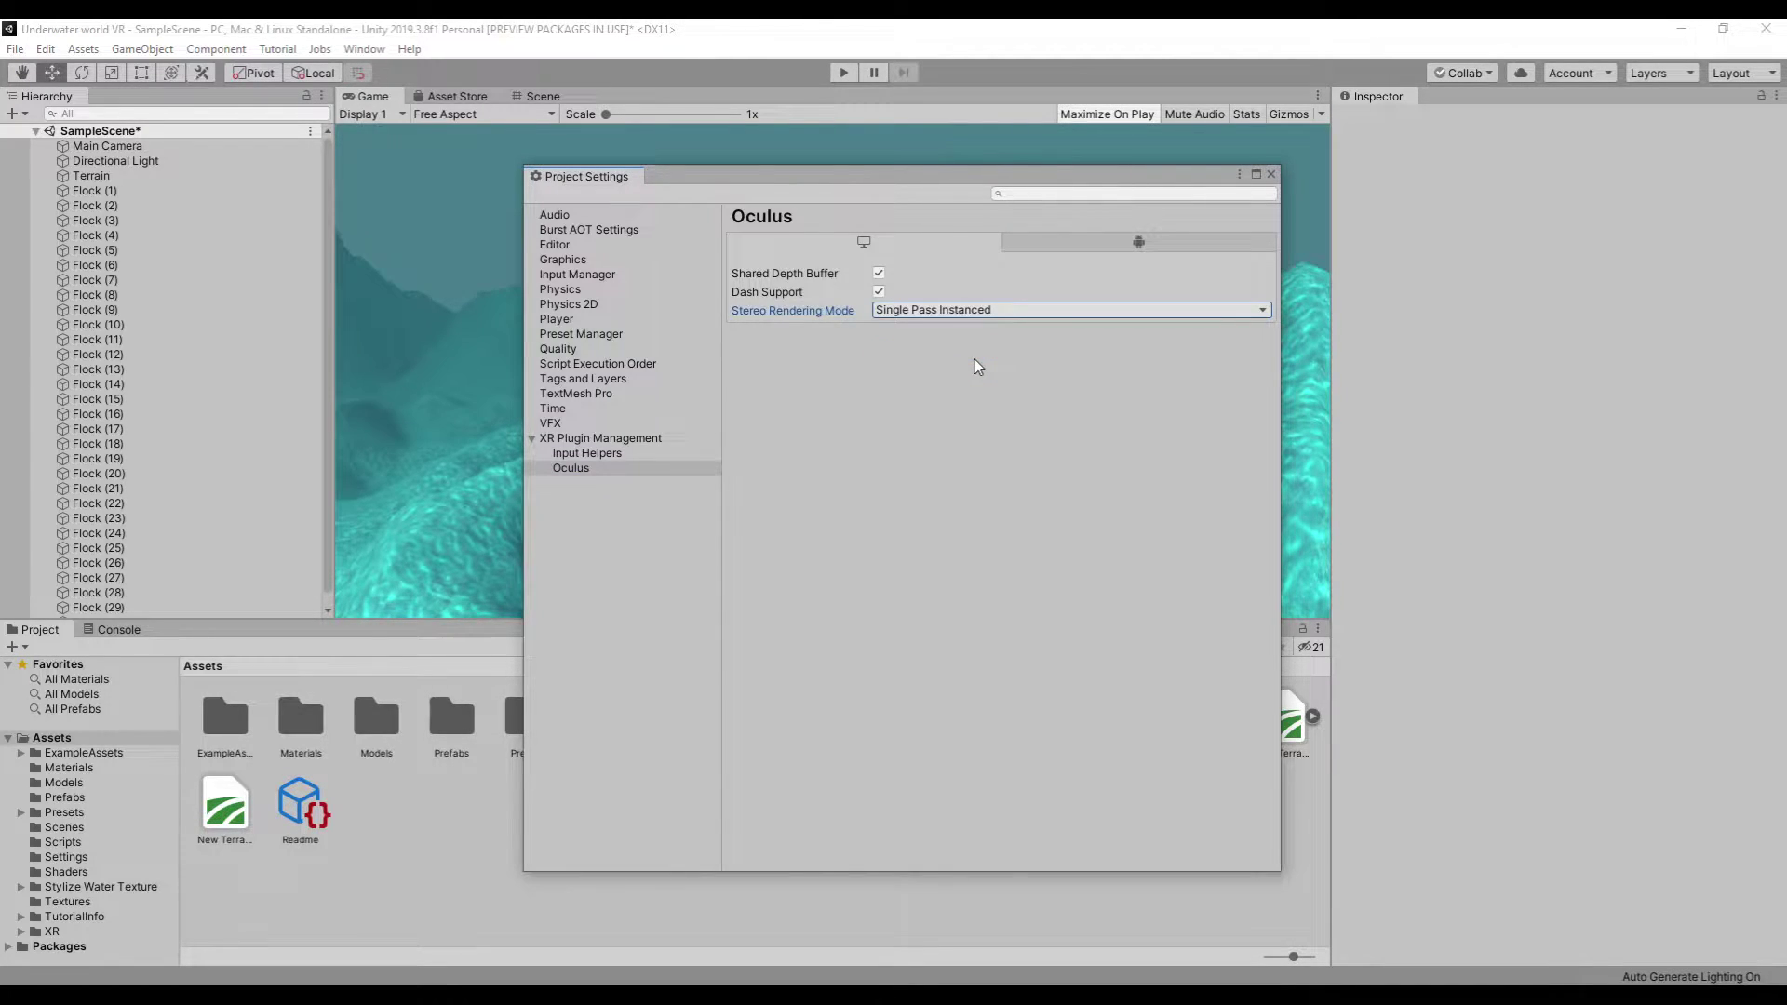
- Import Oculus Integration from an Asset Store 'oculus' search, accepting the utilities and spatializer upgrades
{"action": "left_click", "coordinate": [1278, 175]}
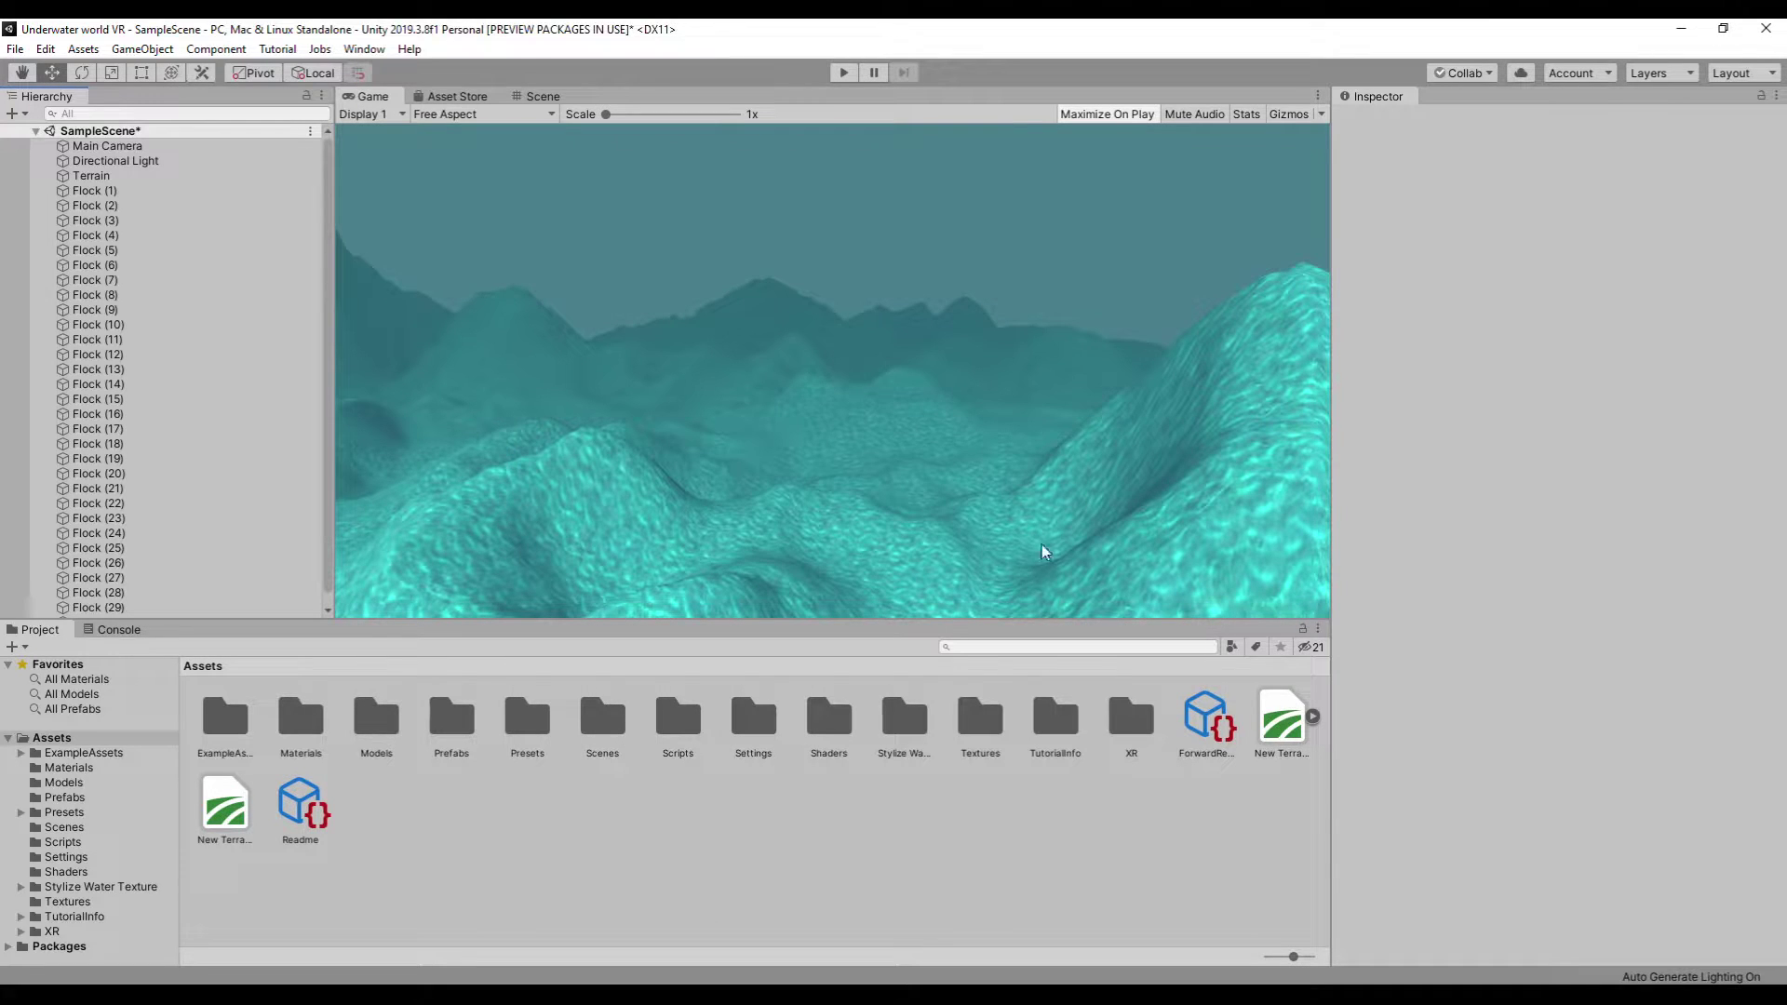
{"action": "left_click", "coordinate": [457, 96]}
{"action": "type", "text": "oculus"}
{"action": "key", "text": "Return"}
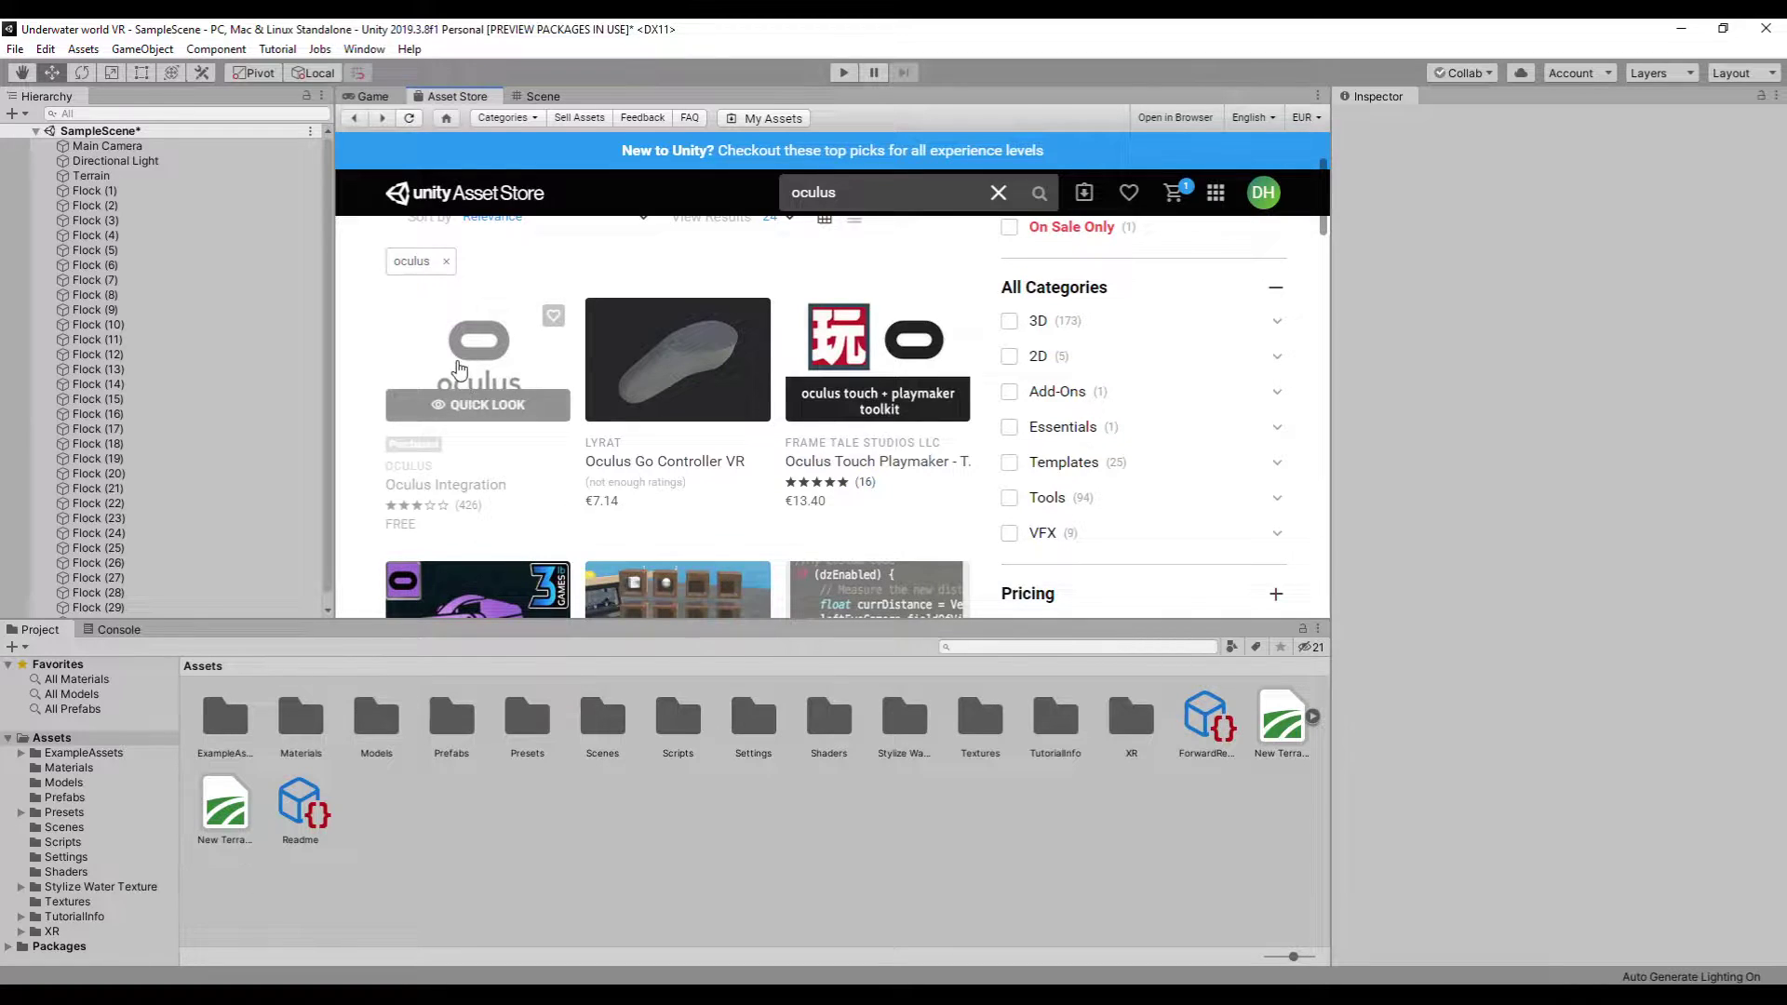
{"action": "left_click", "coordinate": [475, 447]}
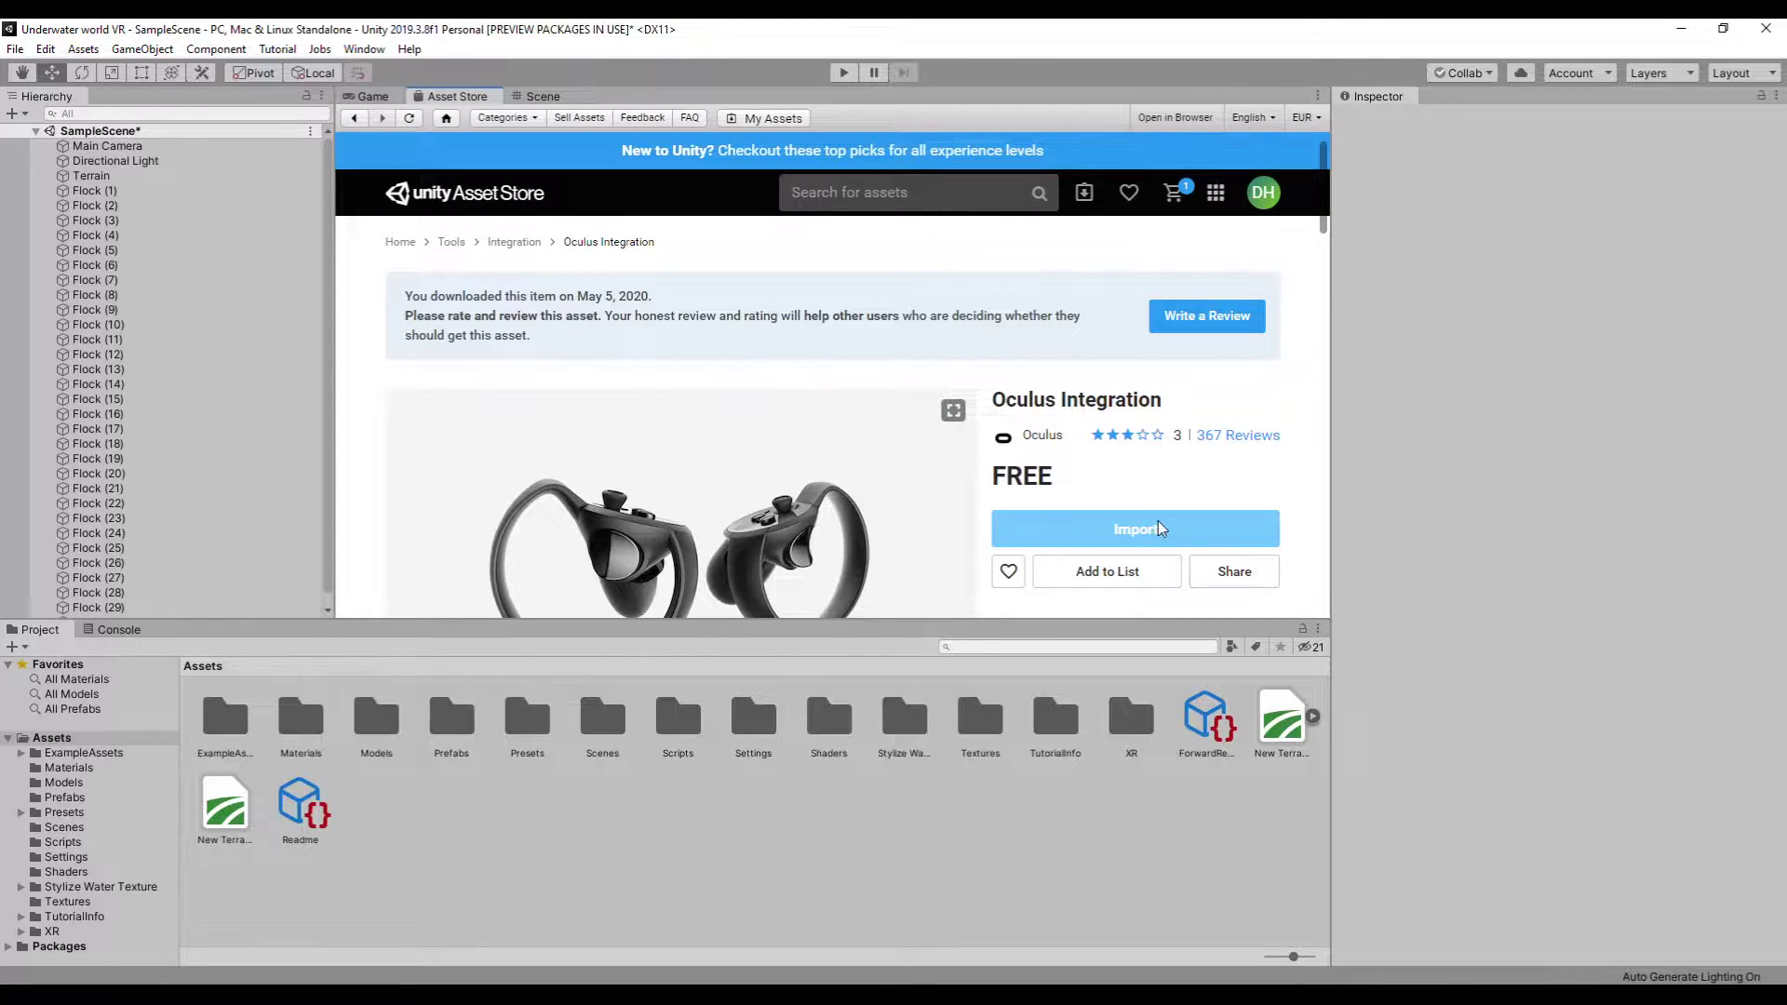
{"action": "left_click", "coordinate": [1144, 531]}
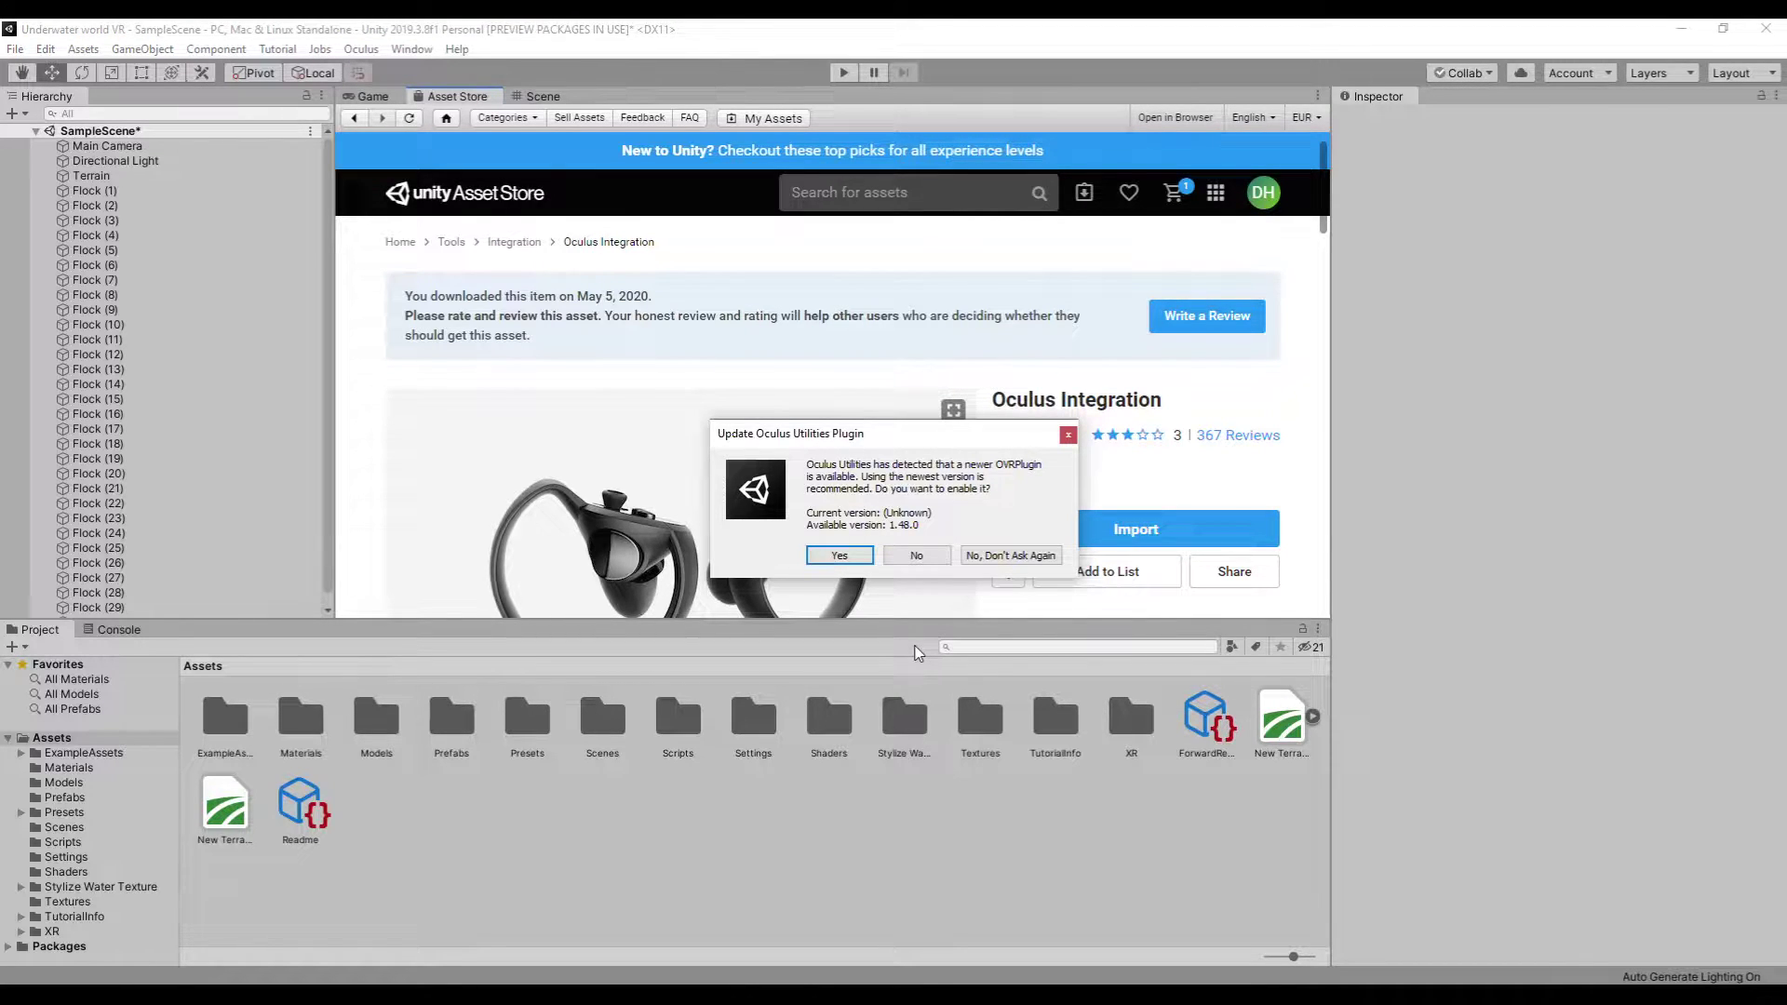
{"action": "left_click", "coordinate": [839, 556]}
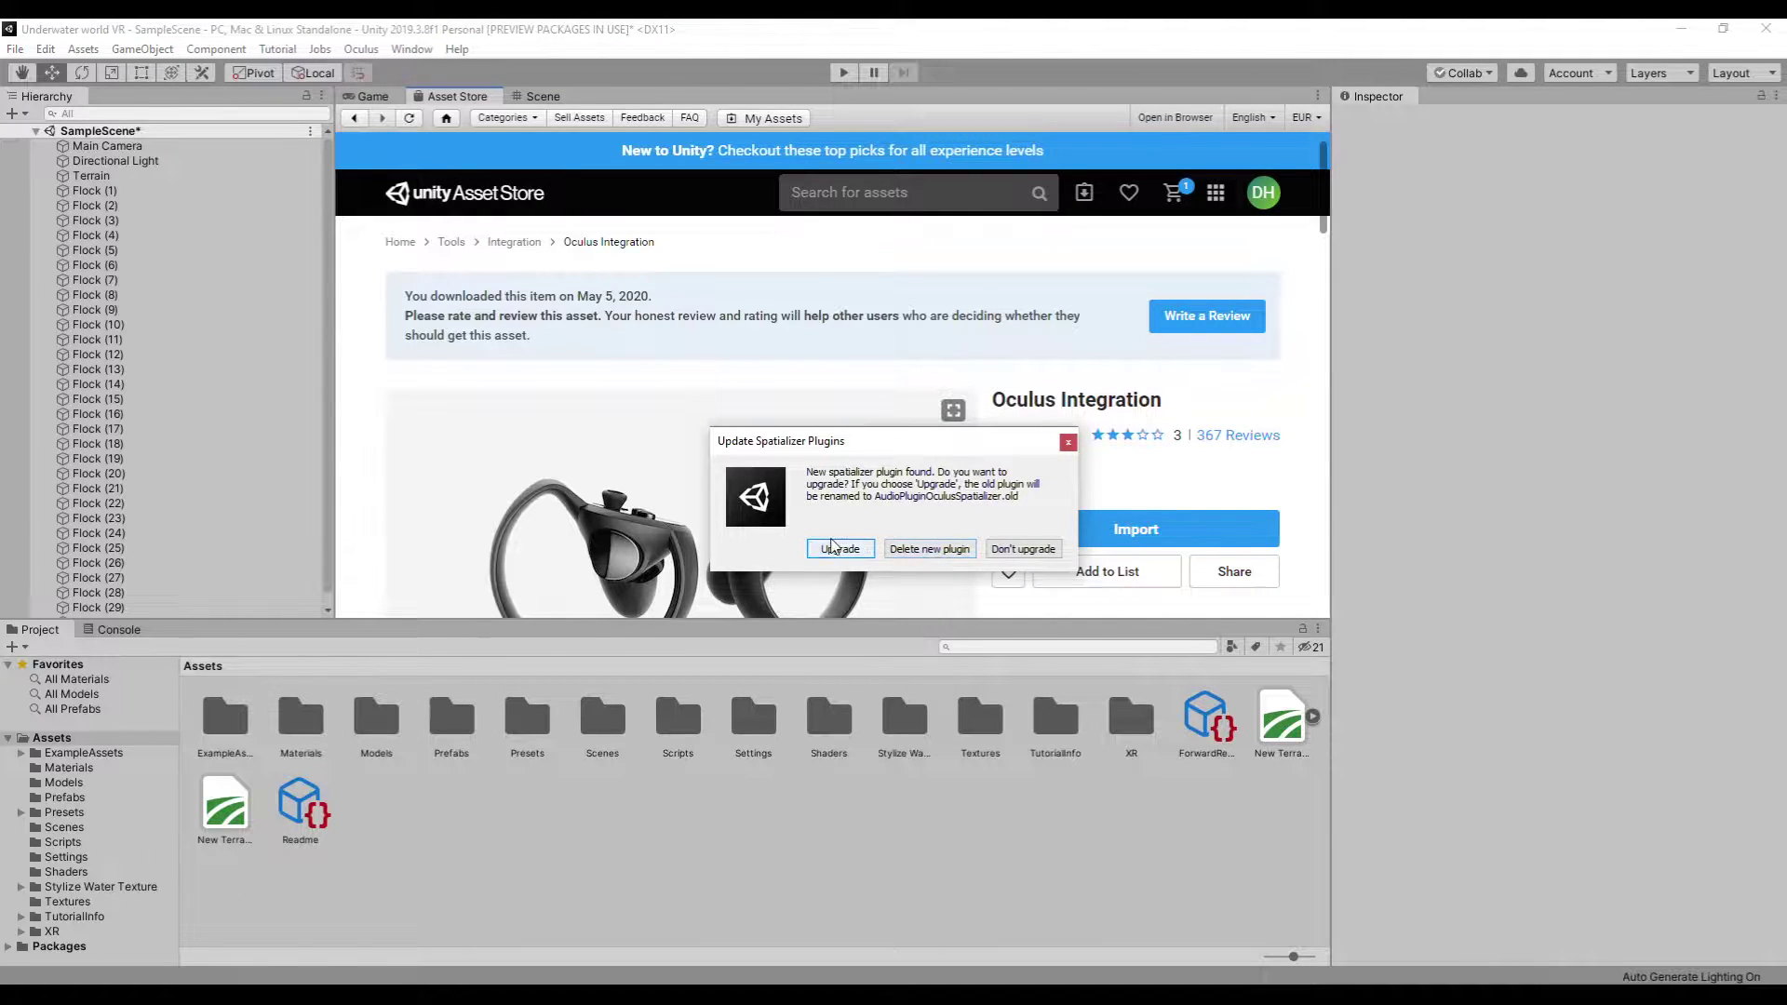
{"action": "left_click", "coordinate": [839, 548]}
{"action": "left_click", "coordinate": [946, 549]}
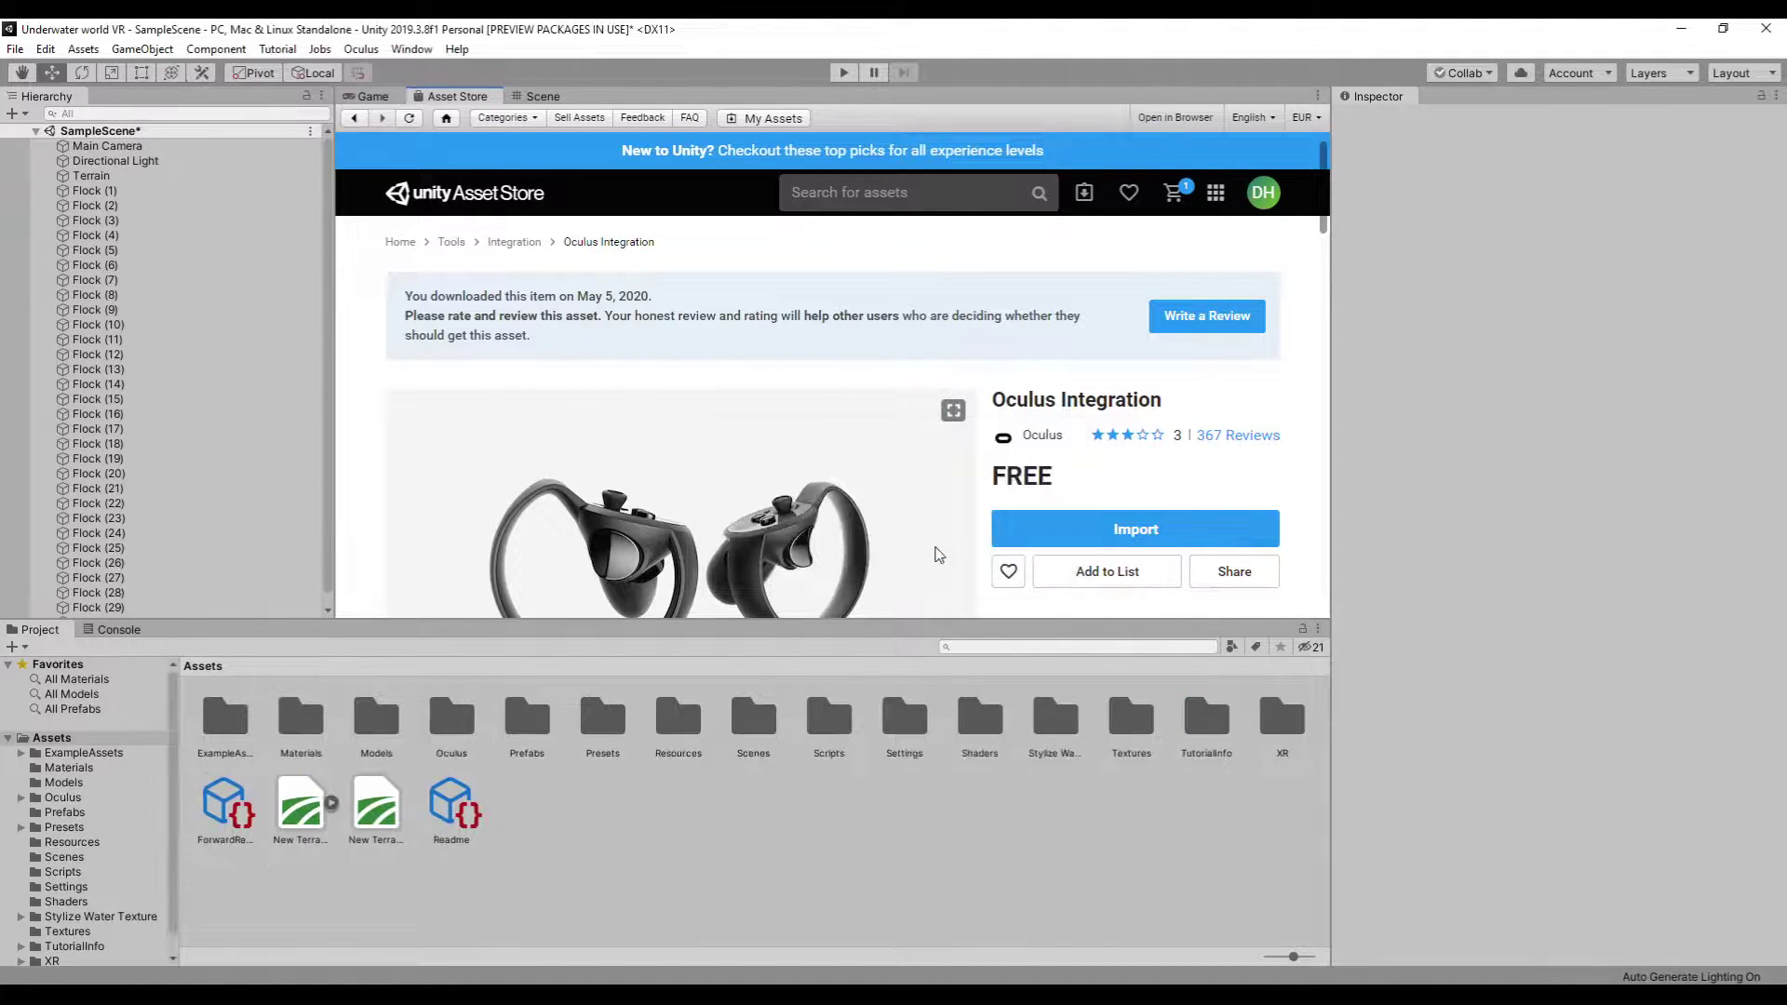
- Drag the OVRPlayerController prefab into the Hierarchy and move it up above the terrain hills
{"action": "left_click", "coordinate": [883, 550]}
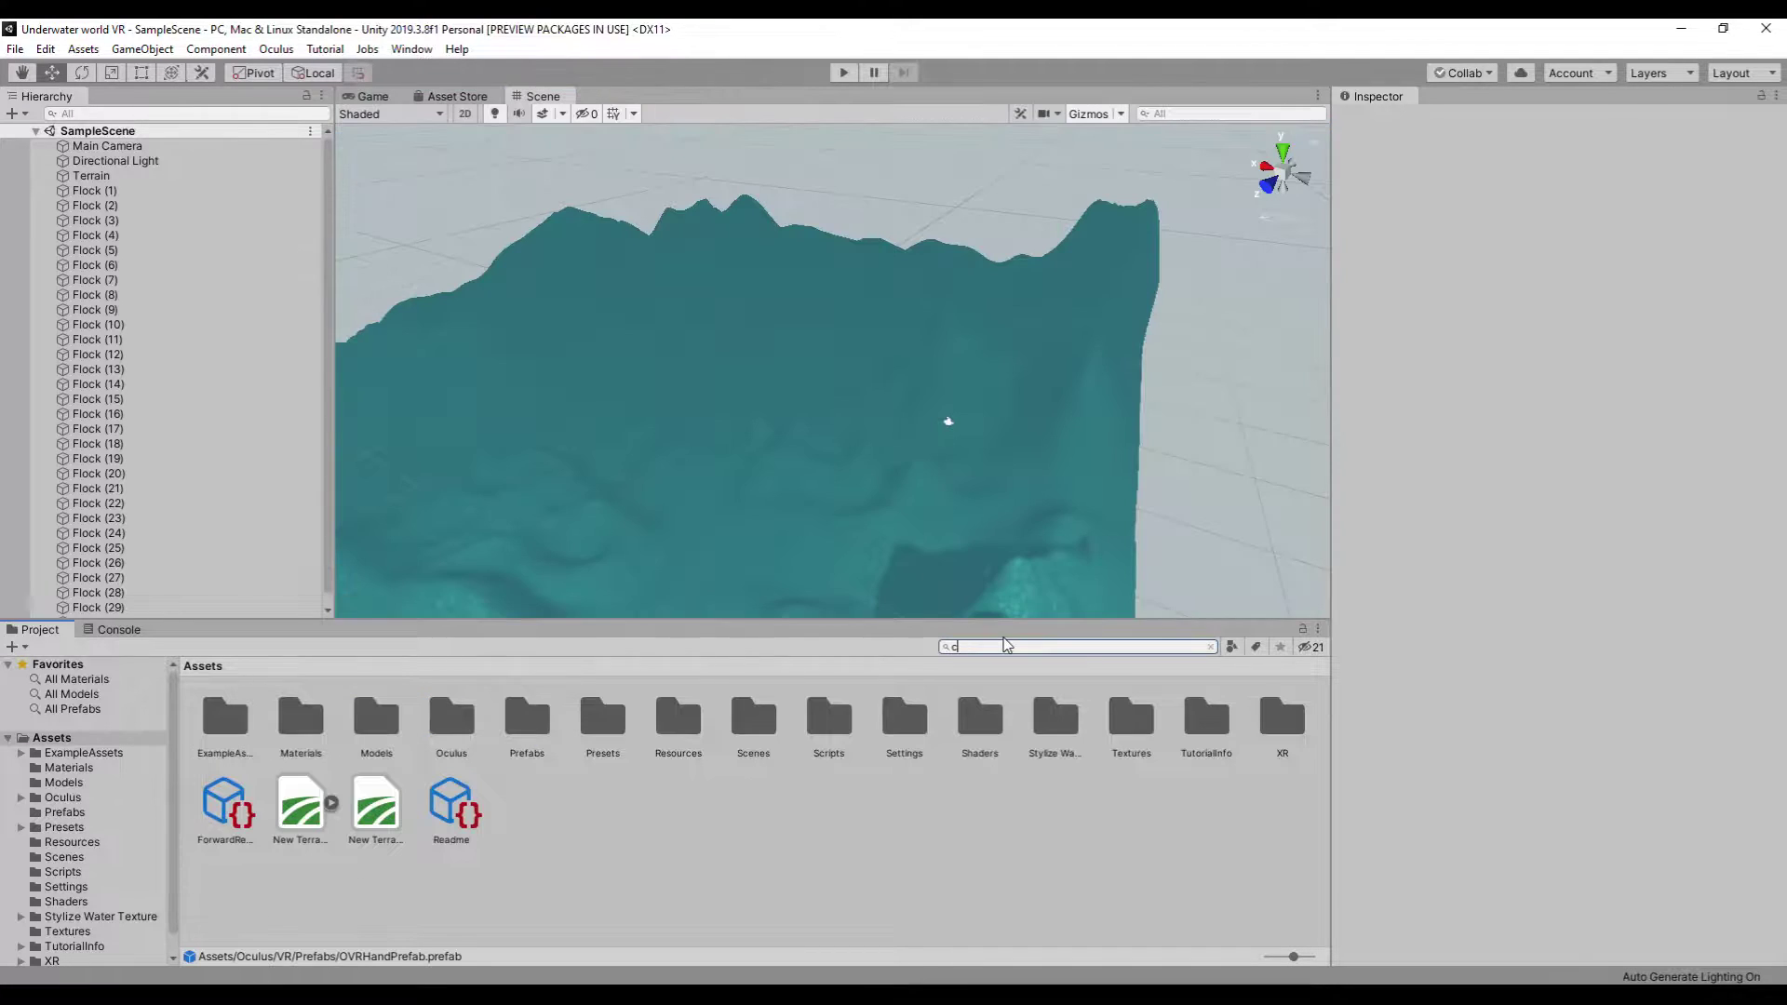
{"action": "type", "text": "controll"}
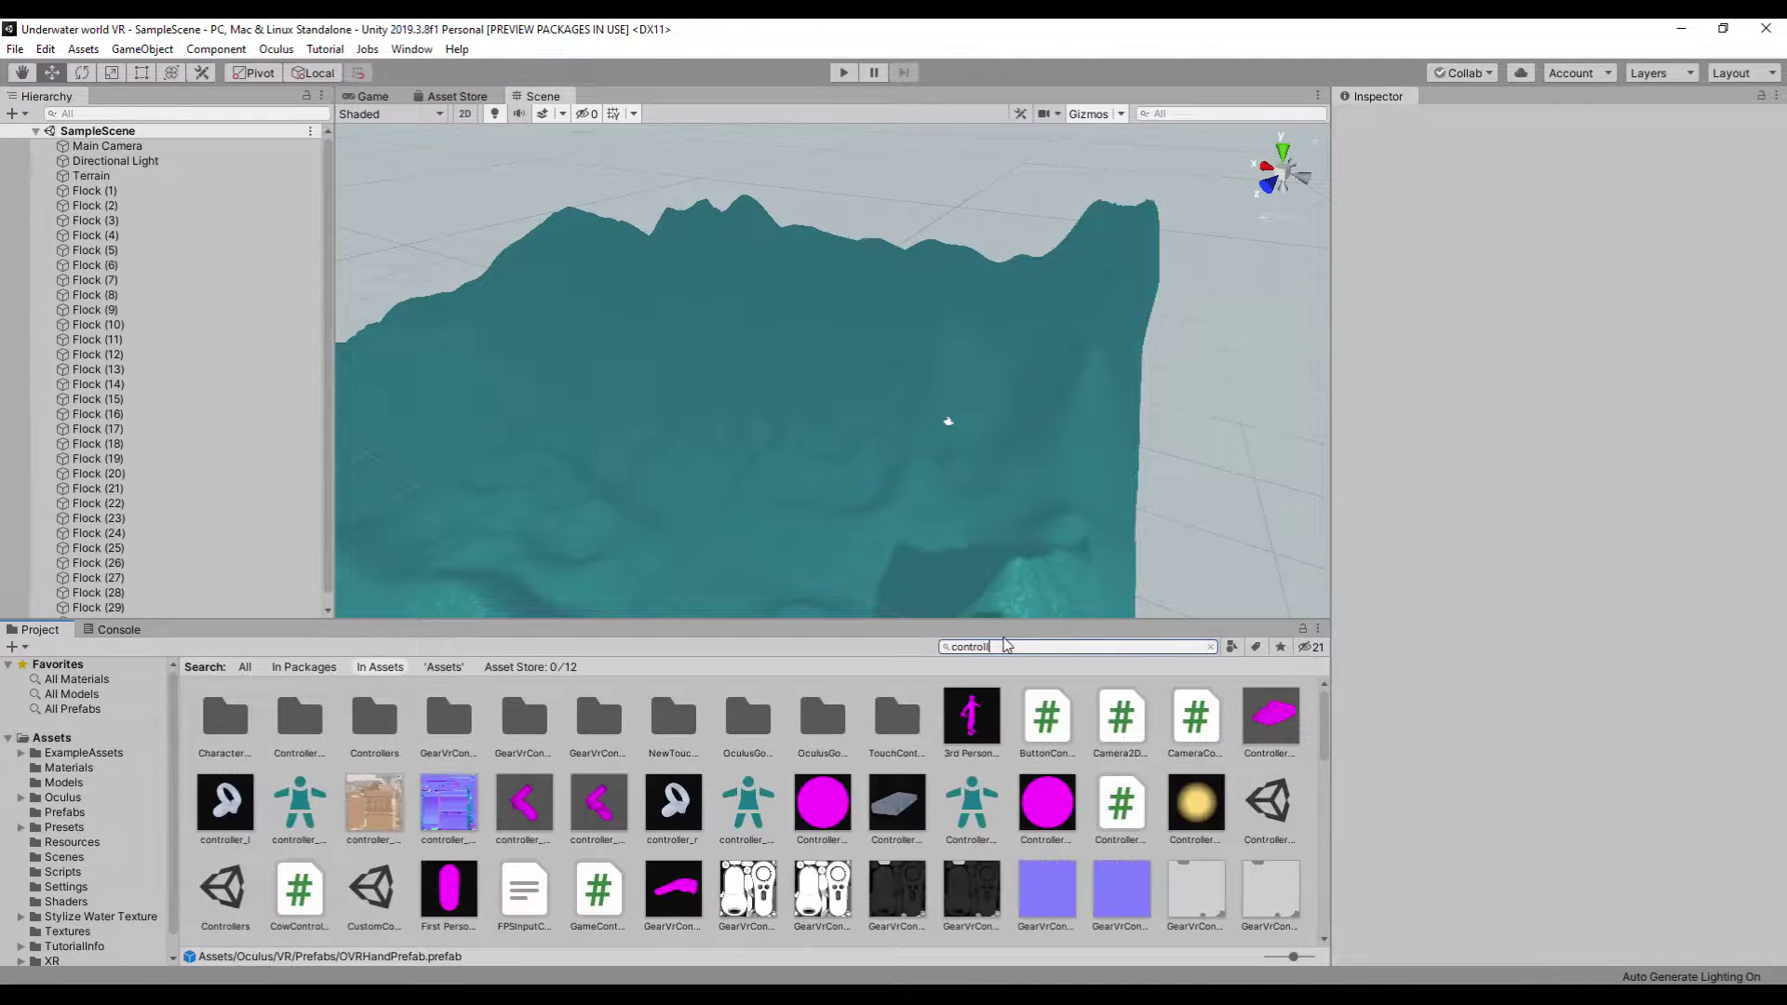
{"action": "type", "text": " o"}
{"action": "type", "text": "vr"}
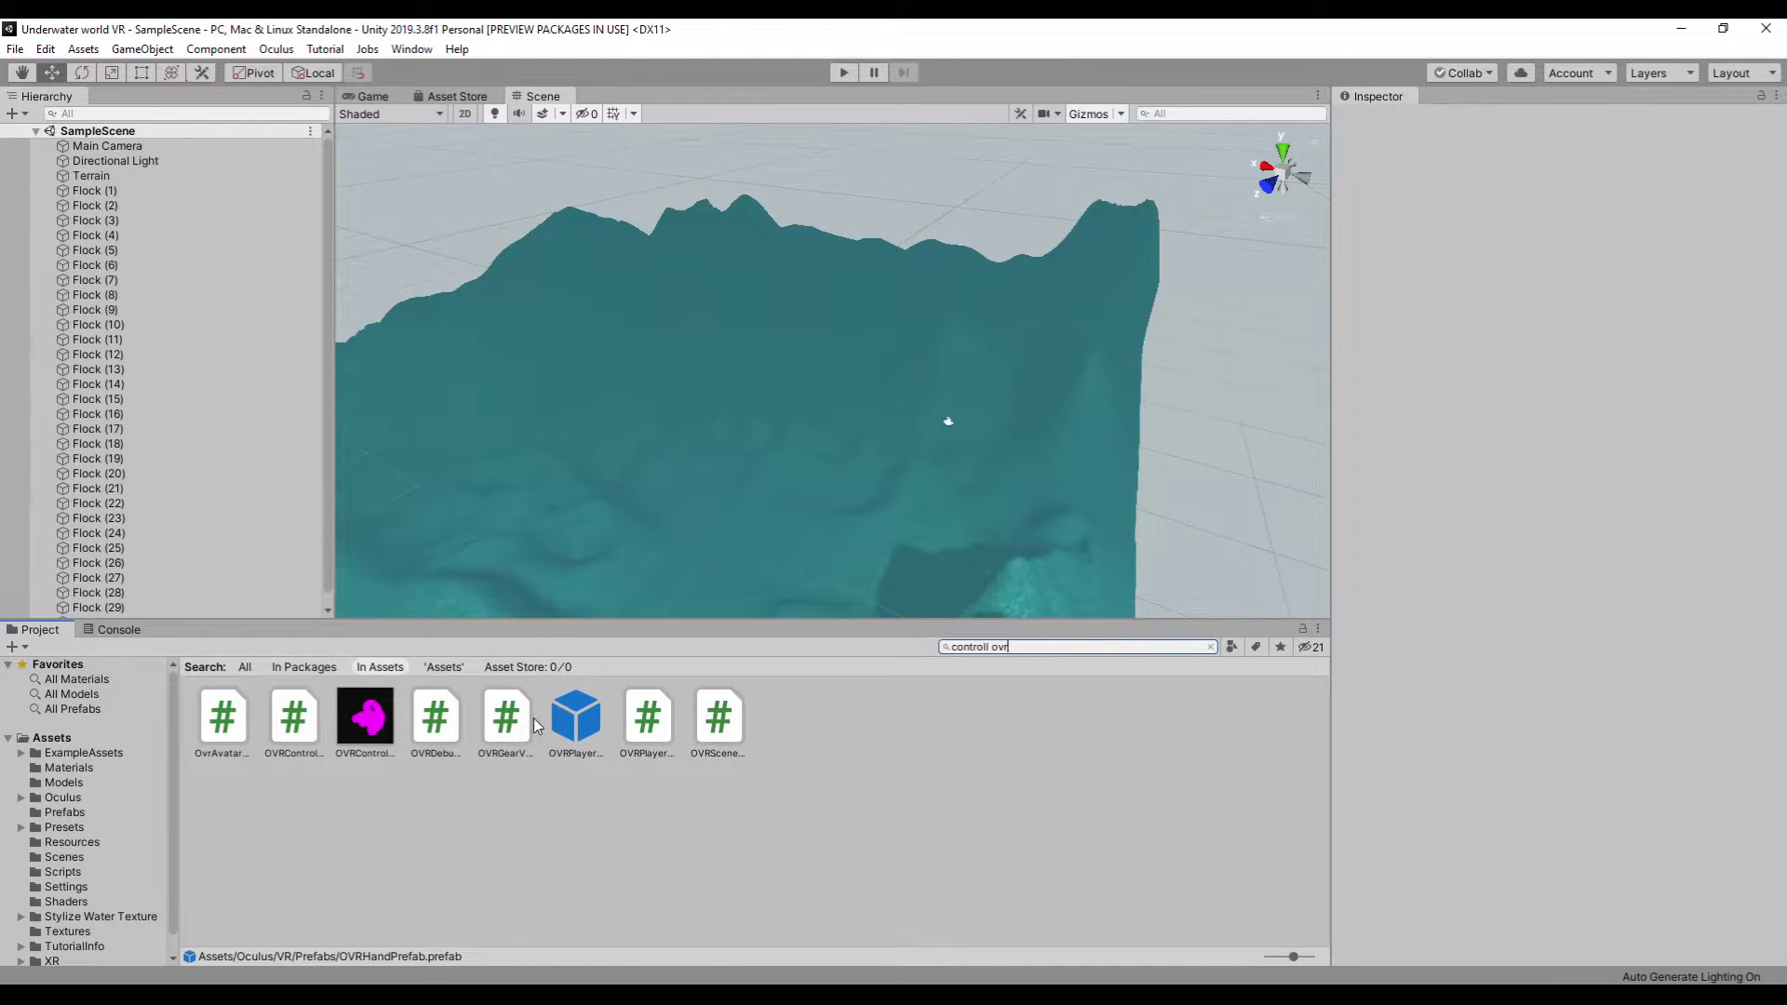
{"action": "left_click", "coordinate": [568, 722]}
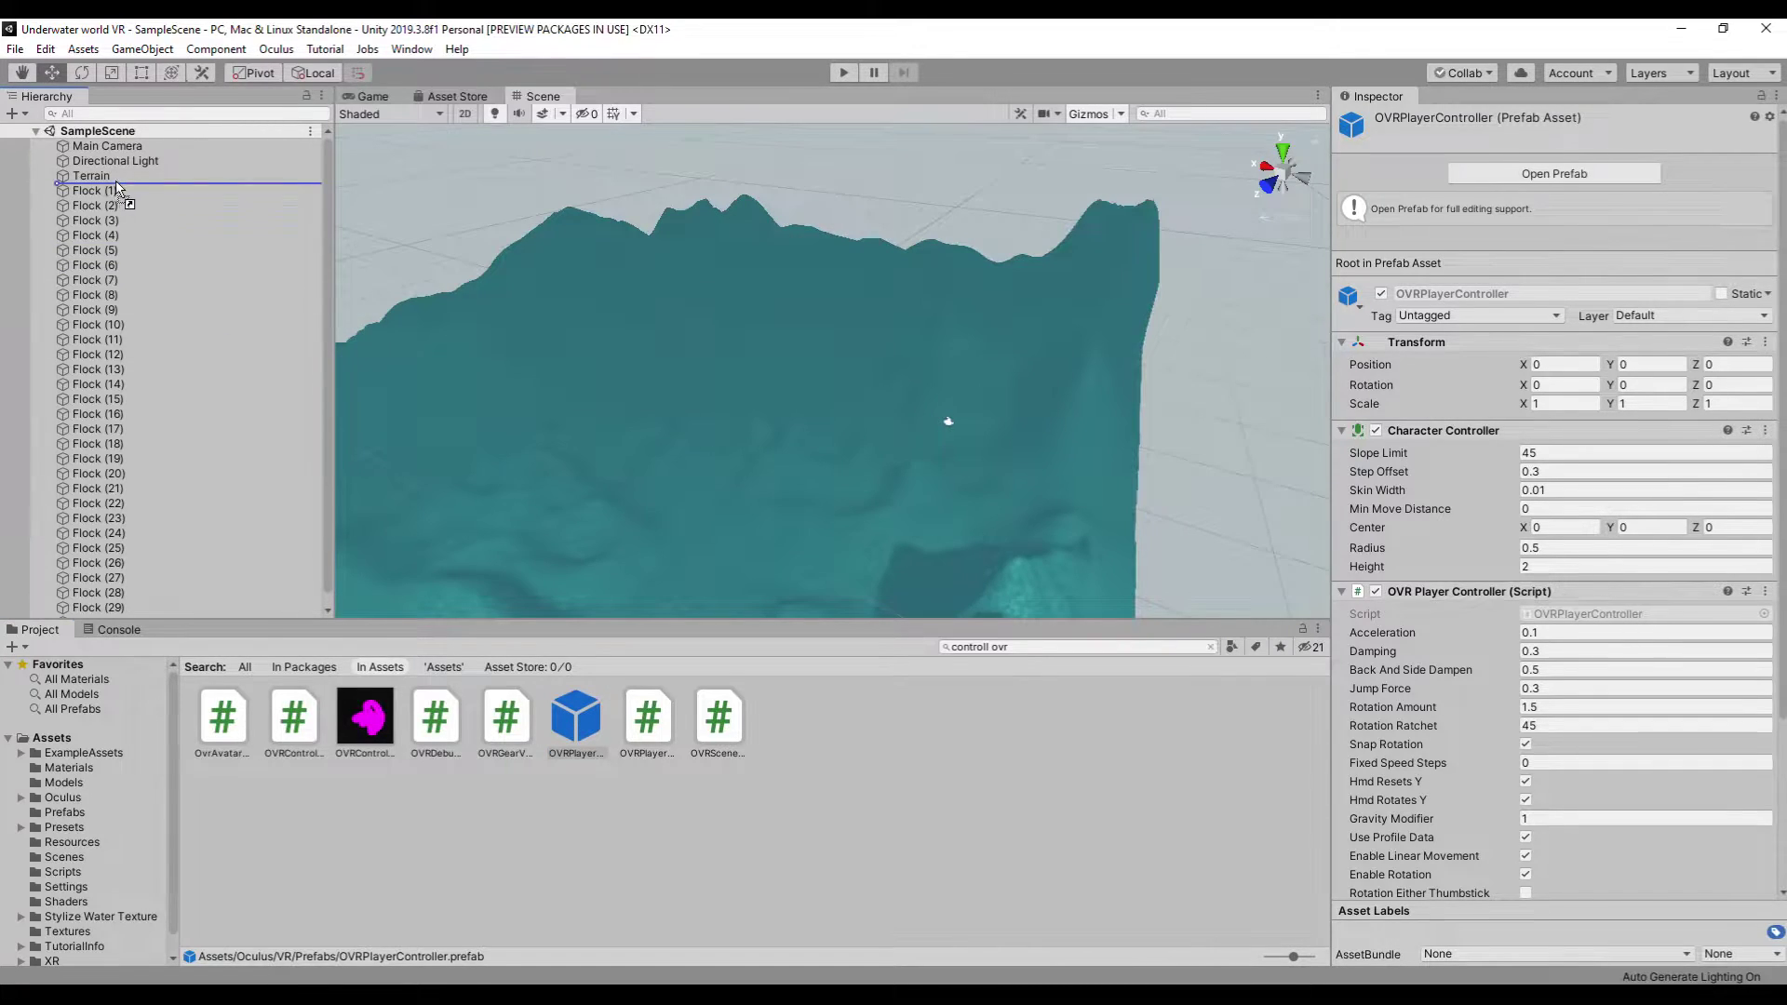
{"action": "left_click_drag", "start_coordinate": [573, 721], "coordinate": [127, 192]}
{"action": "left_click", "coordinate": [48, 190]}
{"action": "key", "text": "f"}
{"action": "mouse_move", "coordinate": [784, 321]}
{"action": "left_mouse_down"}
{"action": "mouse_move", "coordinate": [853, 278]}
{"action": "mouse_move", "coordinate": [838, 210]}
{"action": "left_mouse_up"}
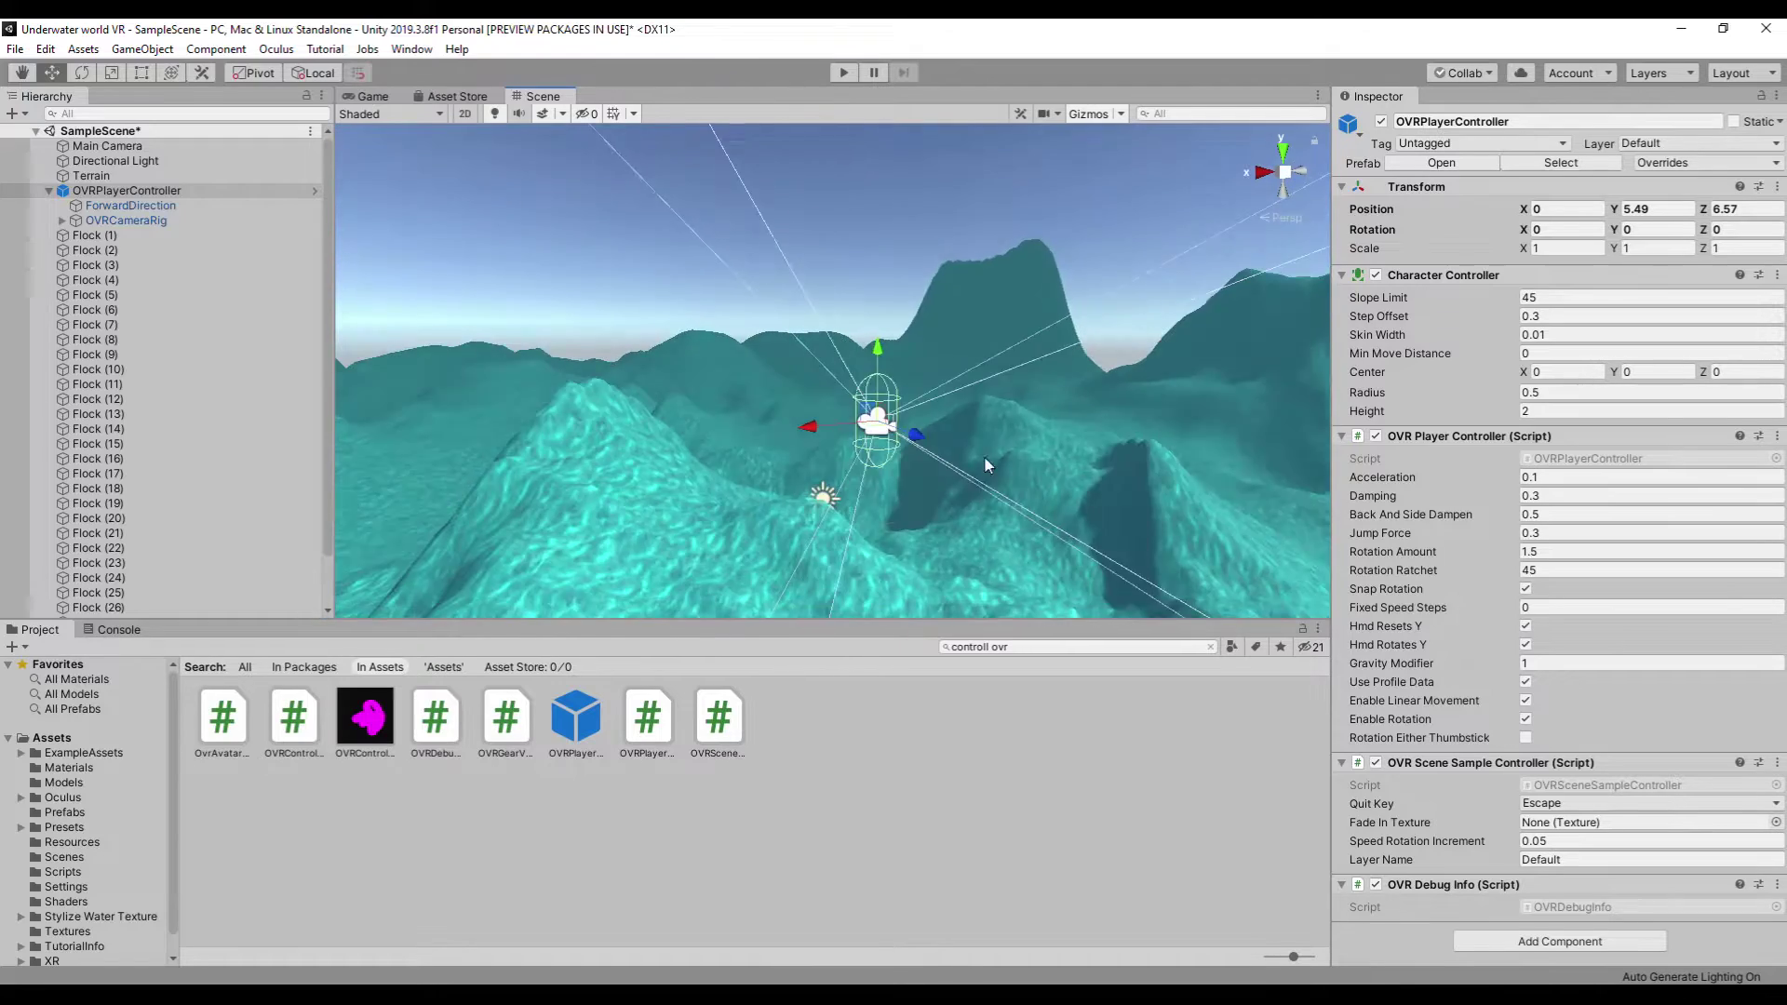
{"action": "middle_click_drag", "start_coordinate": [838, 349], "coordinate": [985, 477]}
{"action": "key", "text": "f"}
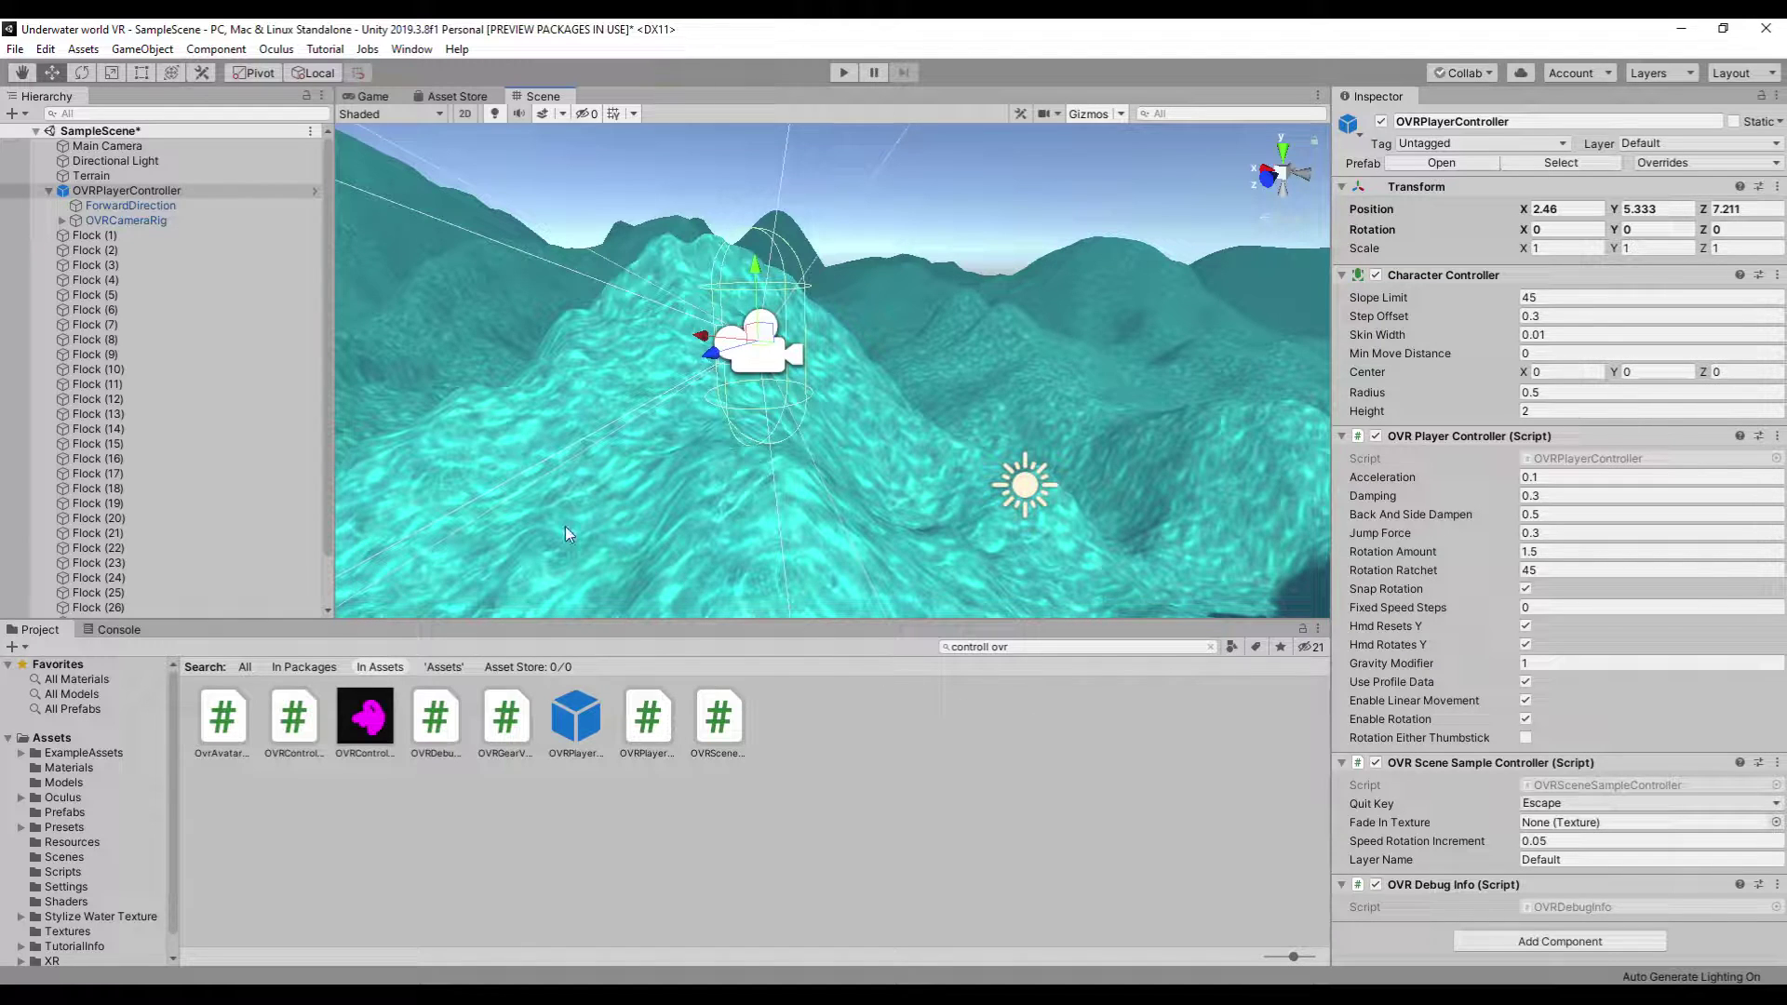
- Set the OVRCameraRig's OVR Manager Tracking Origin Type to Floor Level
{"action": "left_click", "coordinate": [167, 225]}
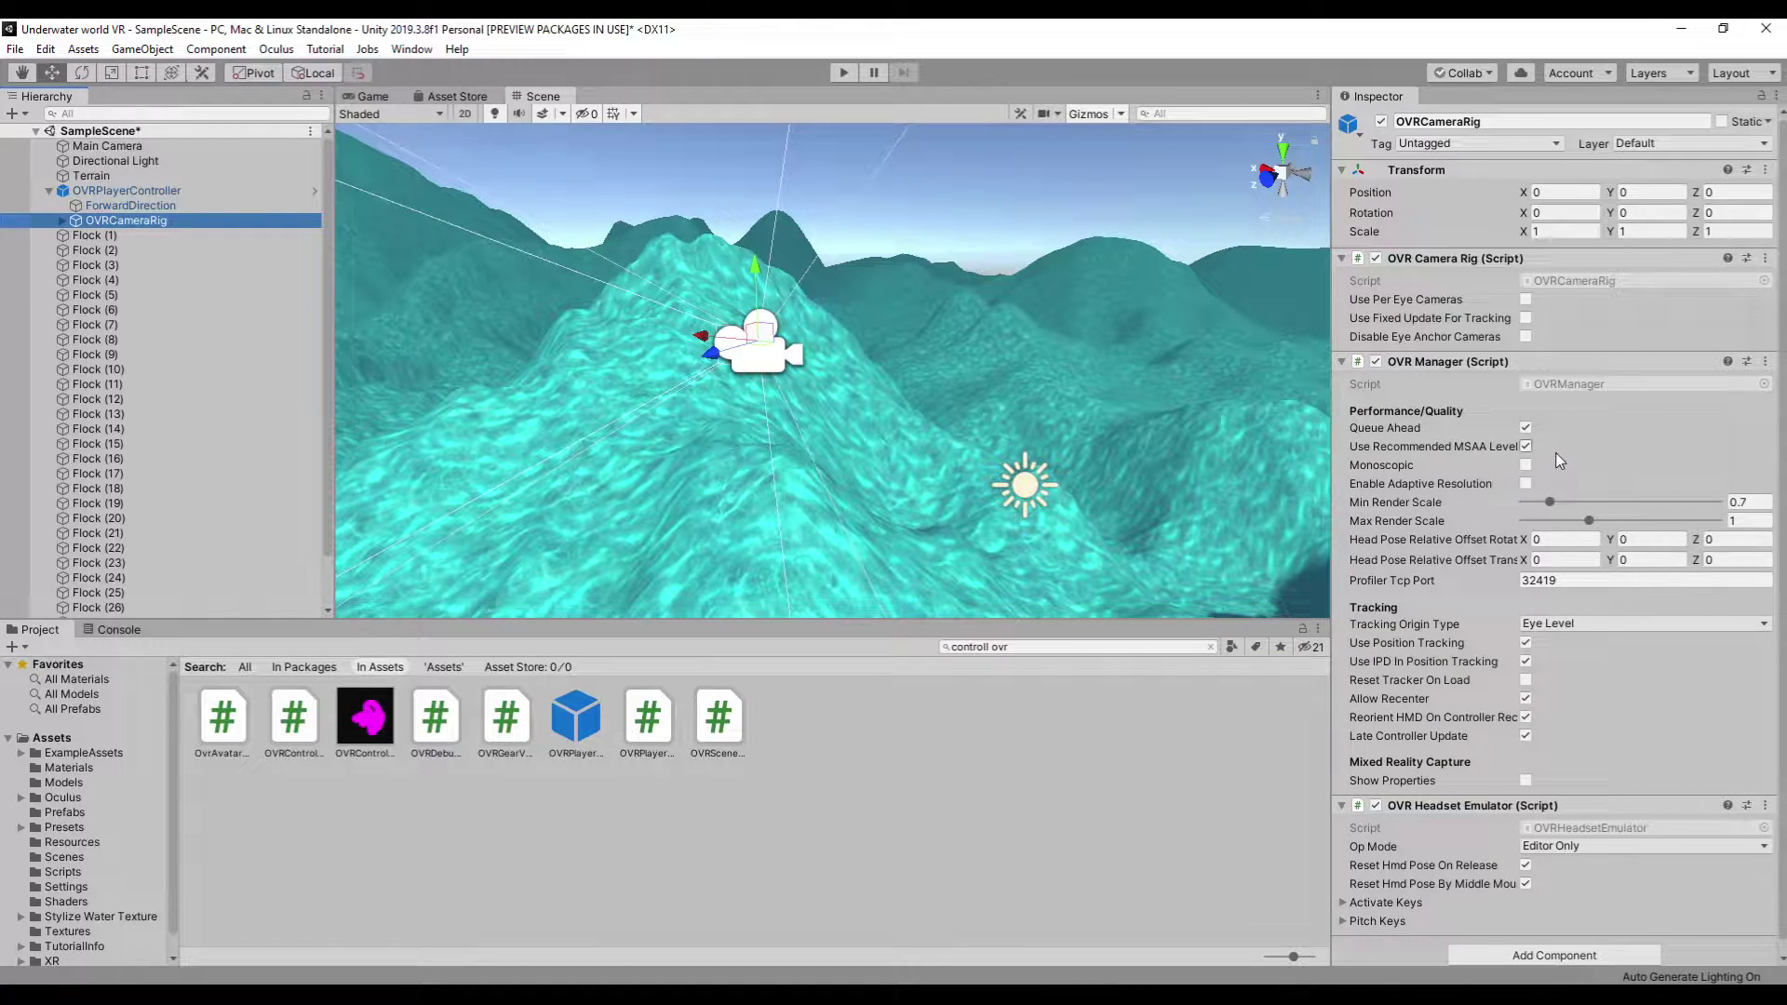
{"action": "left_click", "coordinate": [1585, 624]}
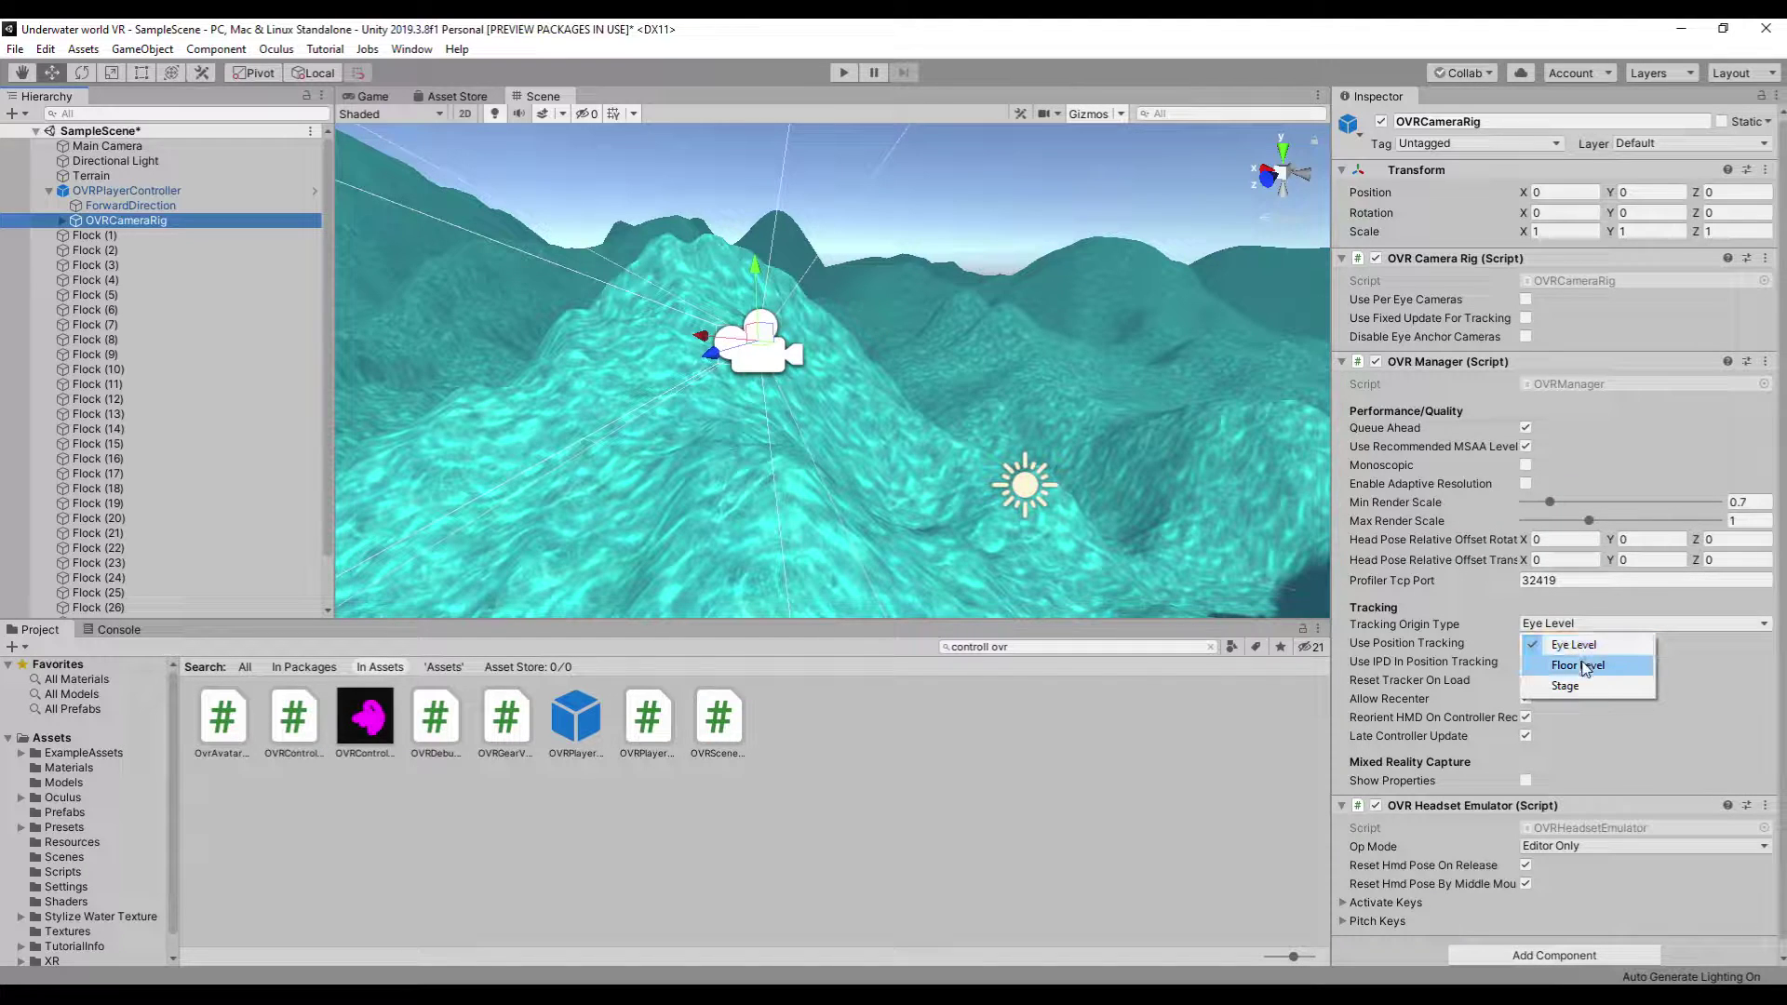
{"action": "left_click", "coordinate": [1585, 669]}
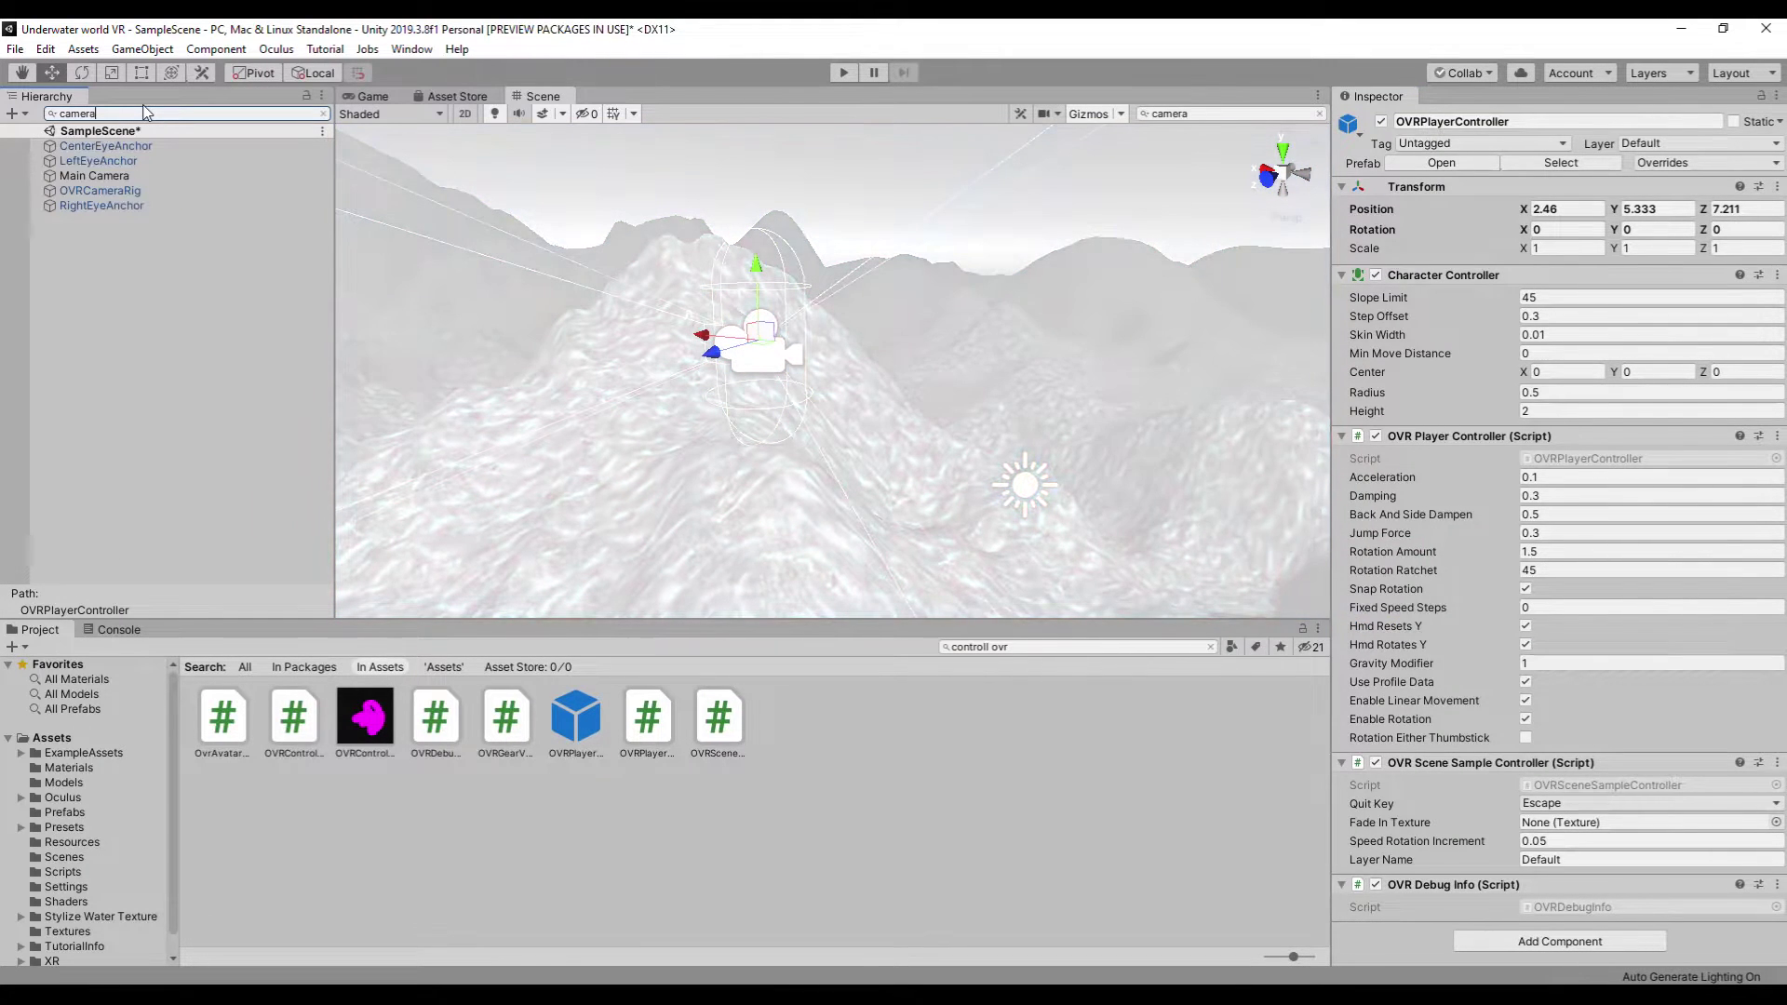
- Check the hex value of the Main Camera's background colour in the colour picker
{"action": "left_click", "coordinate": [1634, 727]}
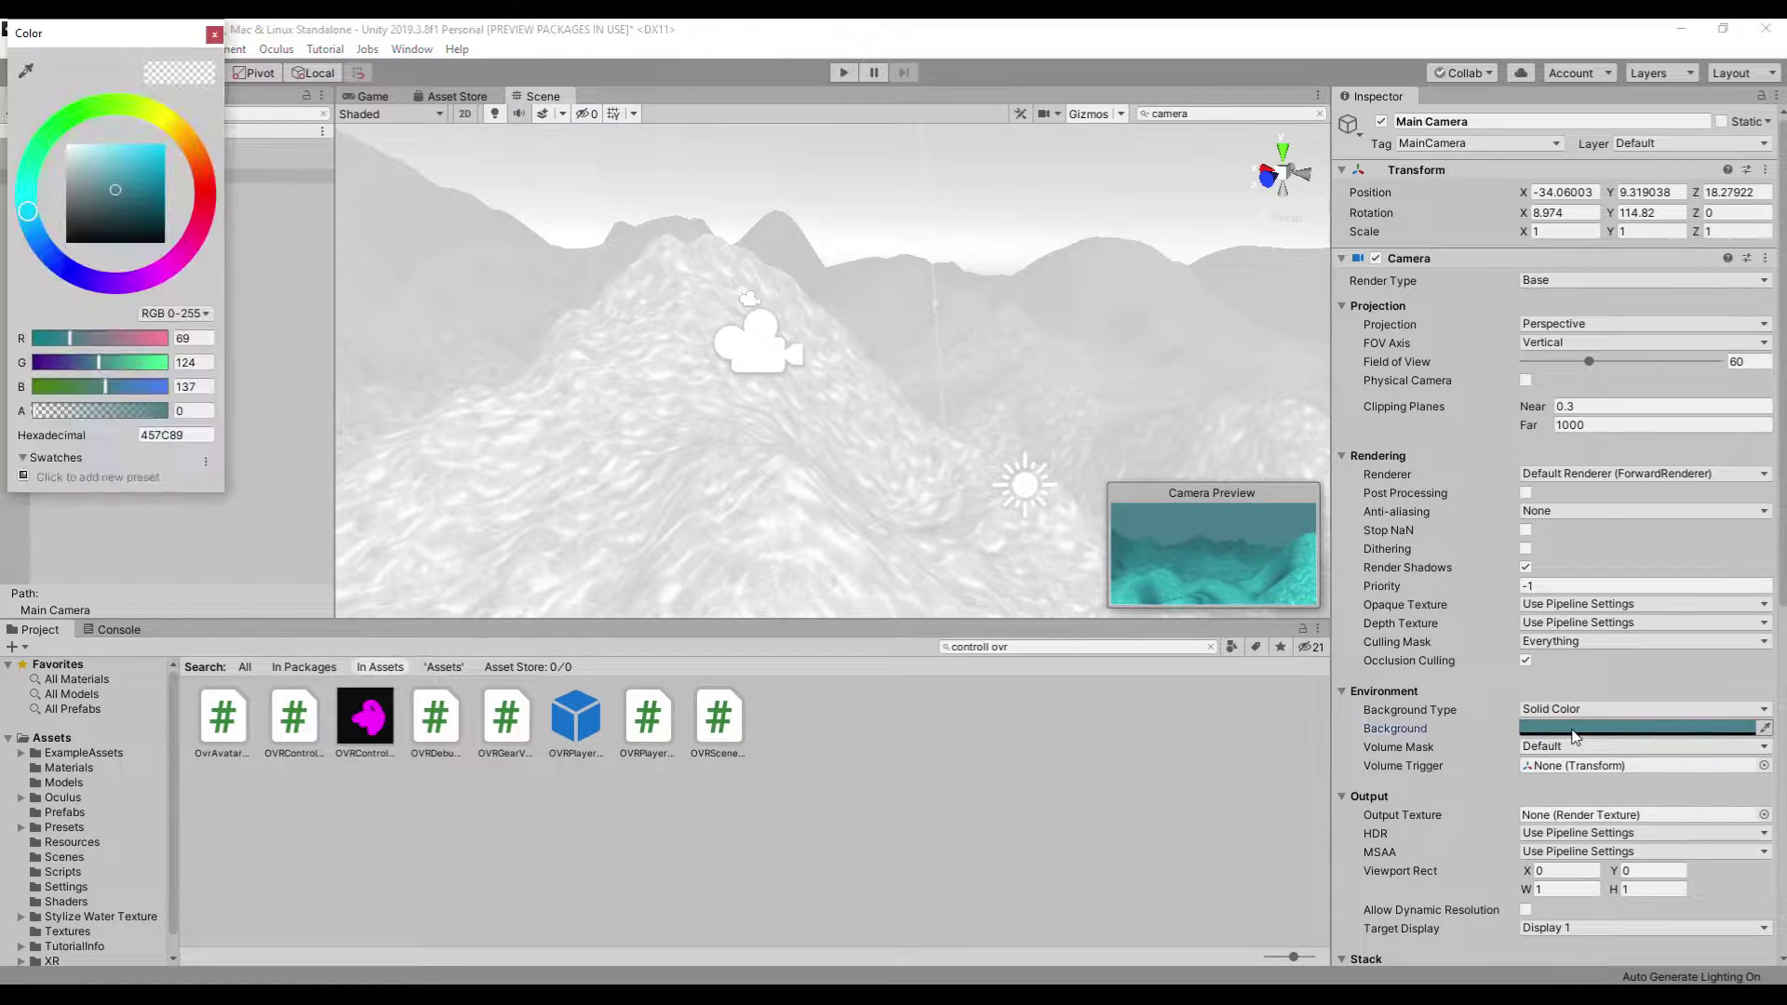
{"action": "left_click", "coordinate": [196, 436]}
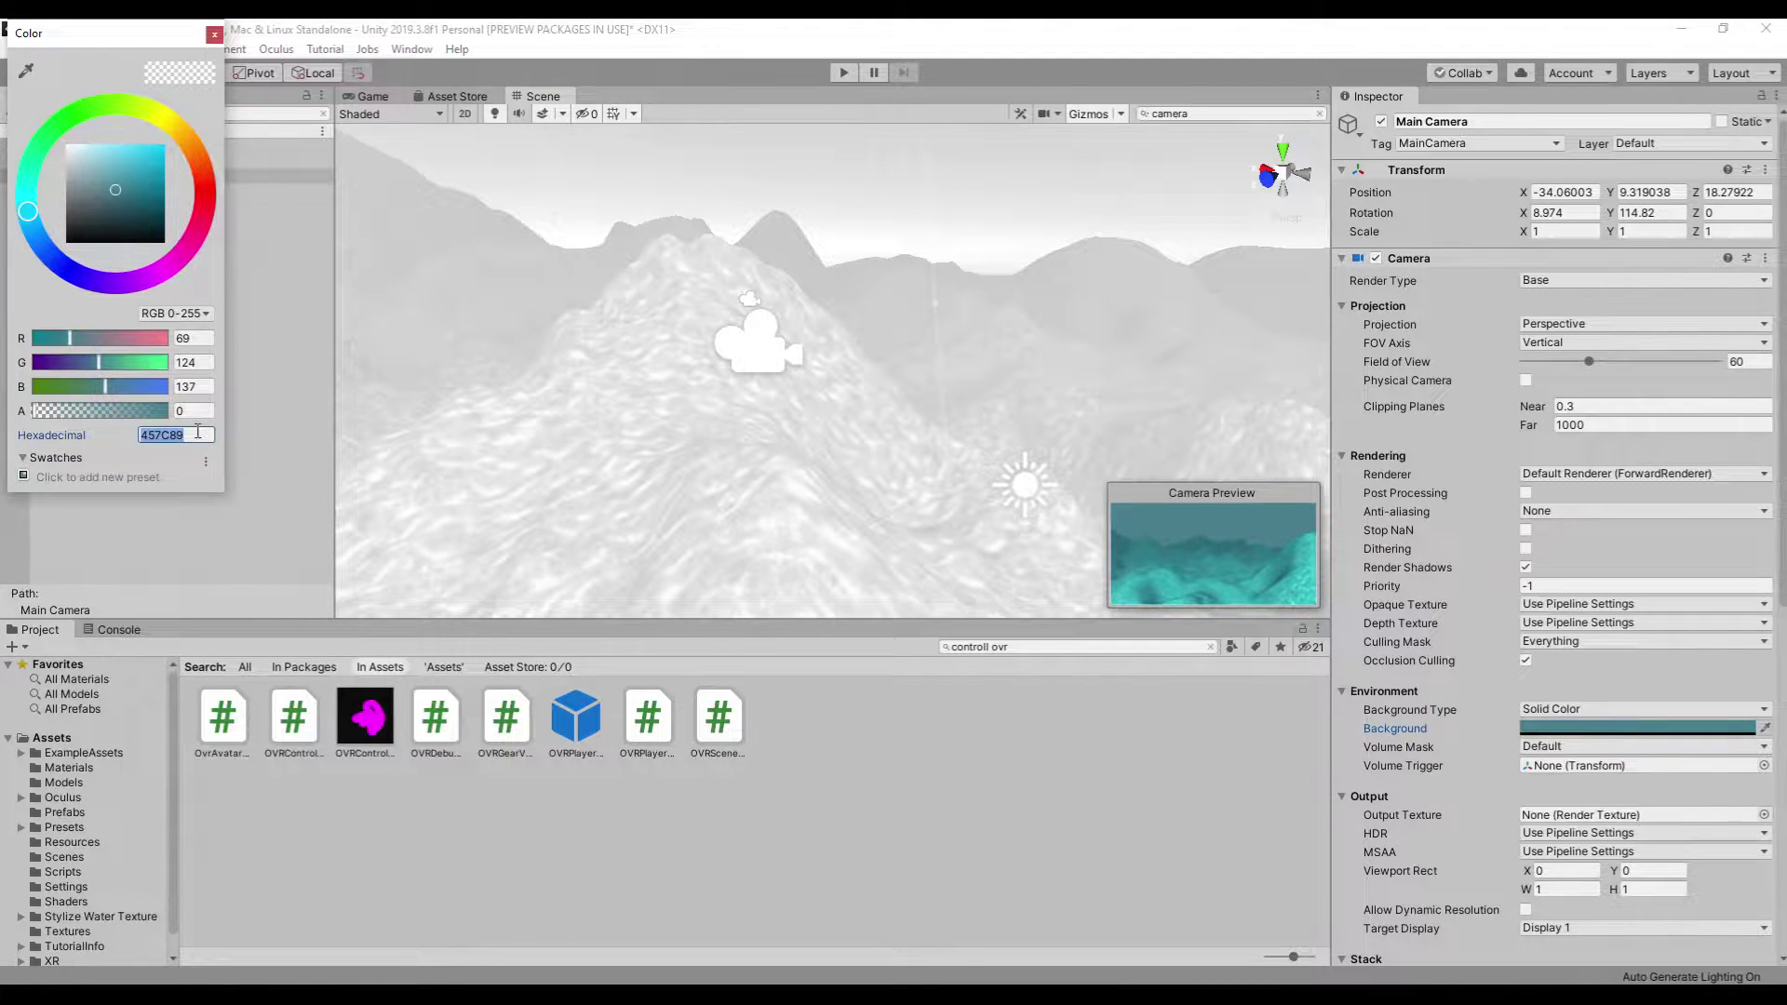
{"action": "left_click", "coordinate": [214, 31]}
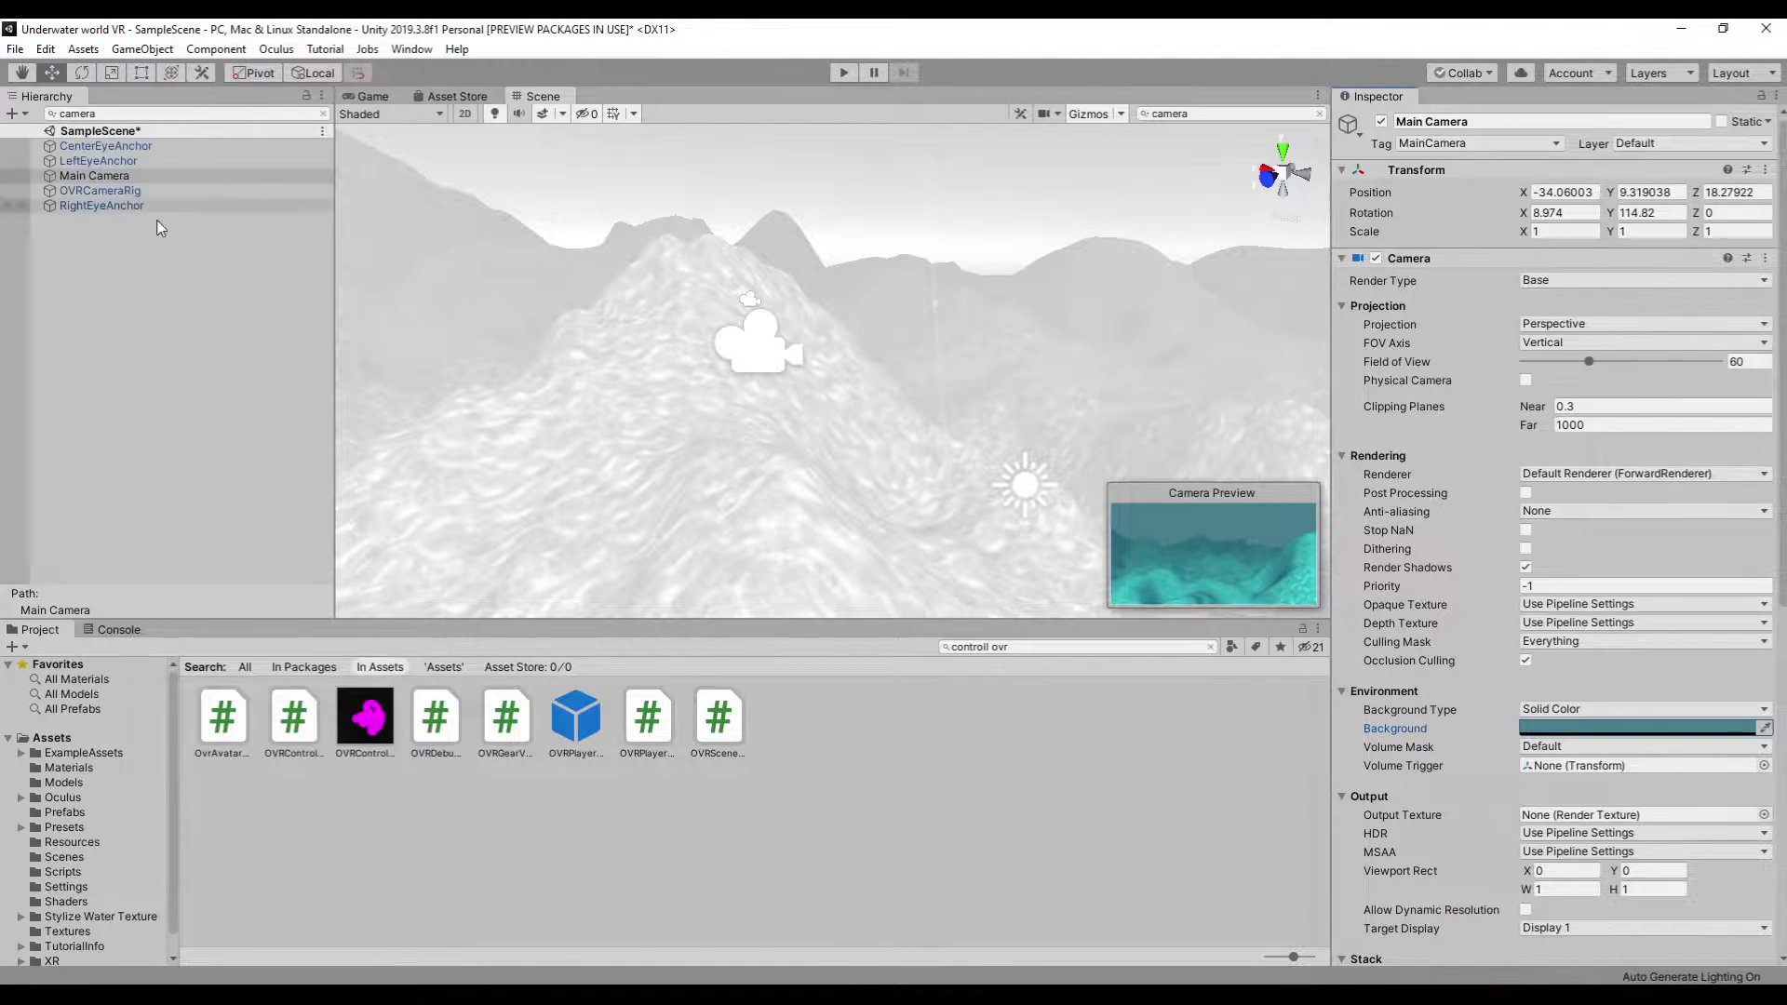
- Delete the Main Camera from the Hierarchy
{"action": "left_click", "coordinate": [124, 192]}
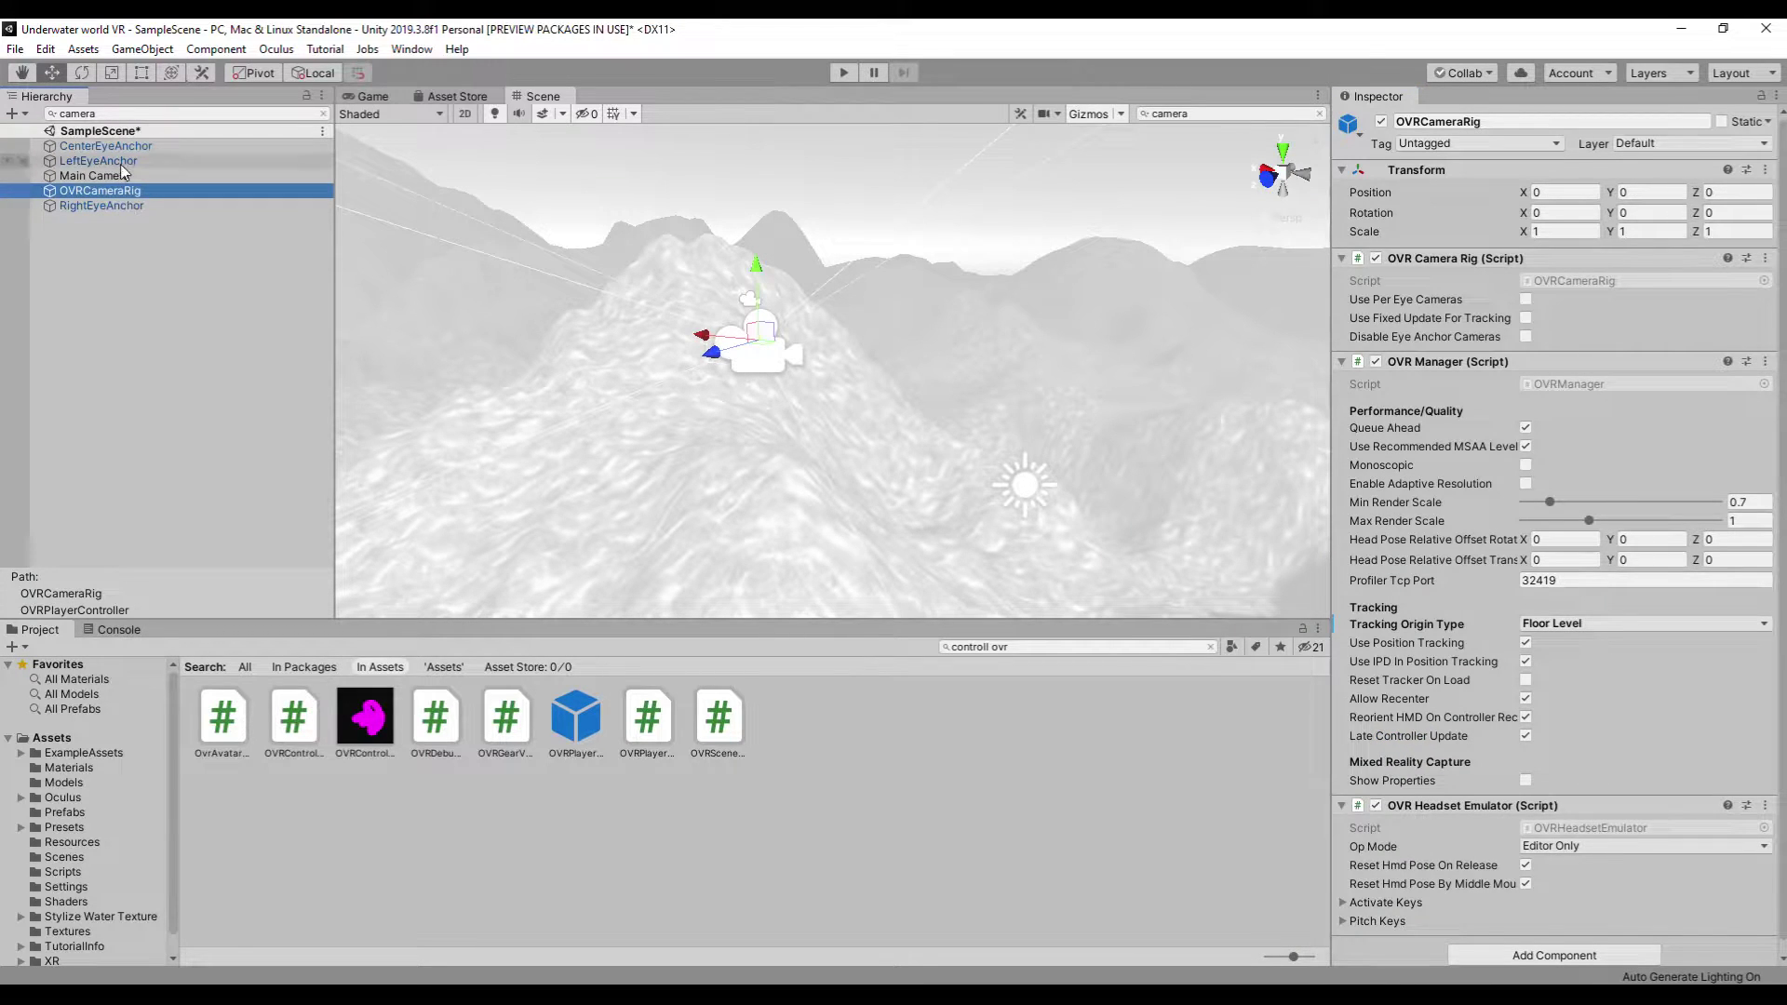
{"action": "left_click", "coordinate": [92, 176]}
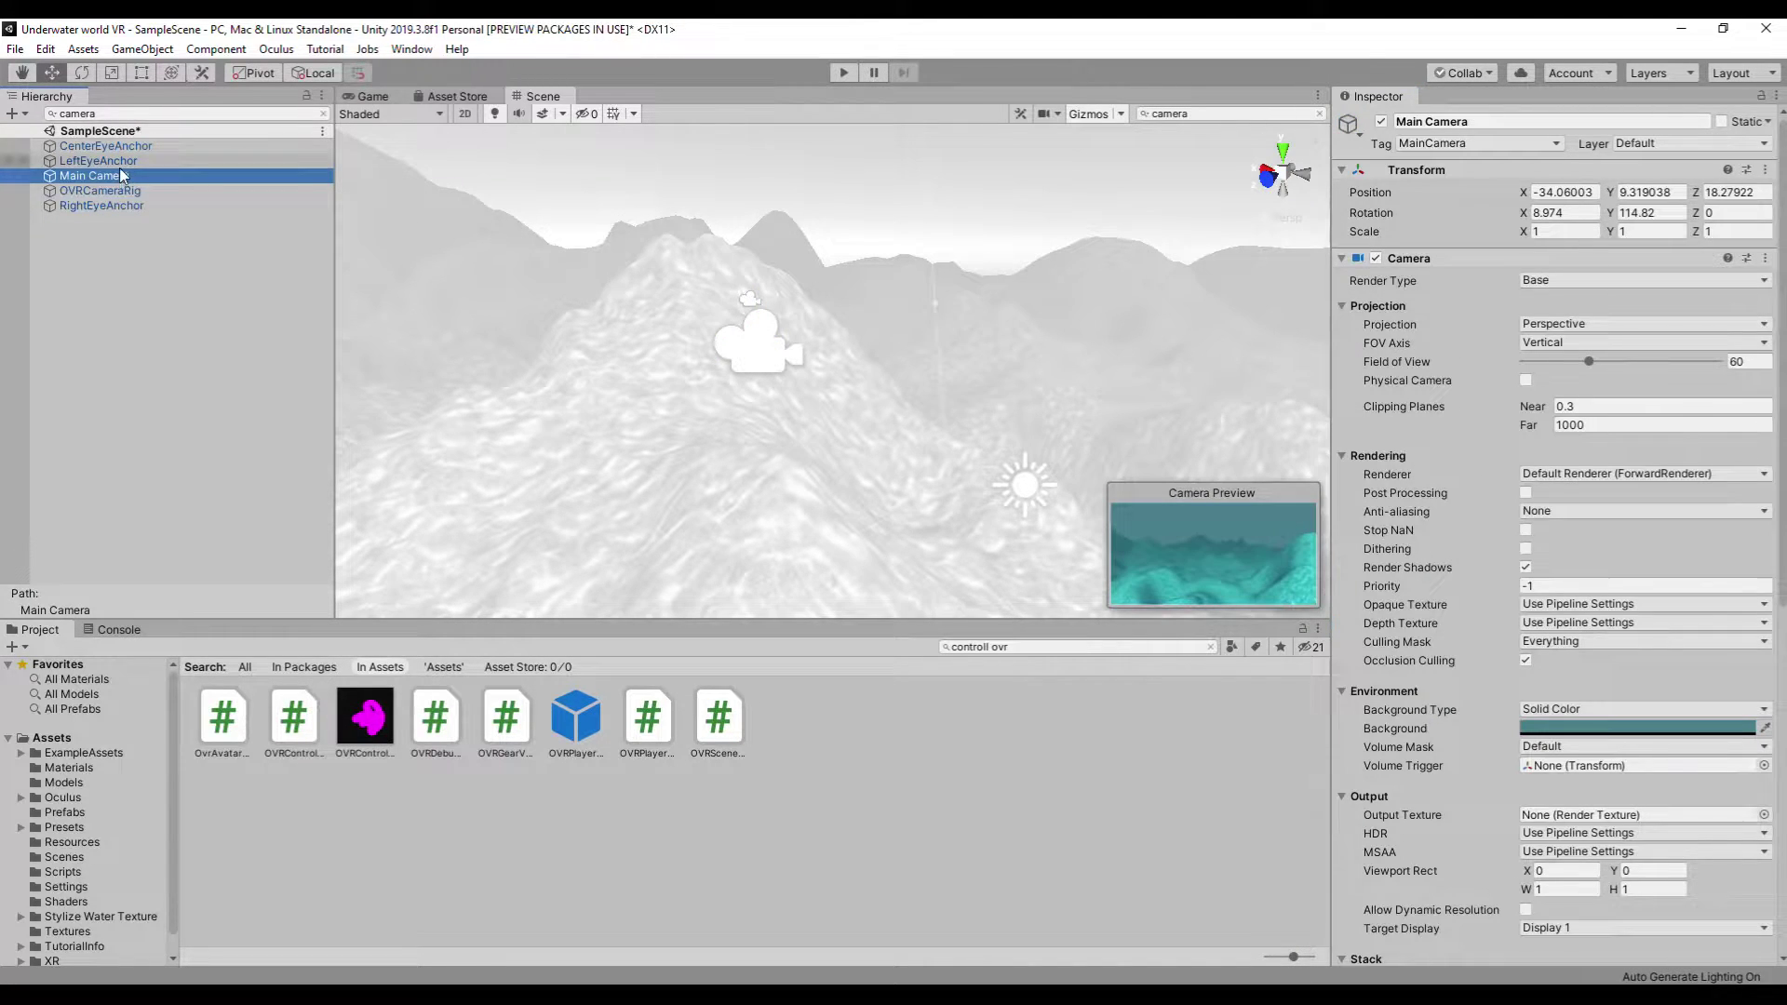
{"action": "key", "text": "Delete"}
- Give the Center, Left and Right eye-anchor cameras a Solid Color background of 457C89
{"action": "left_click", "coordinate": [124, 145]}
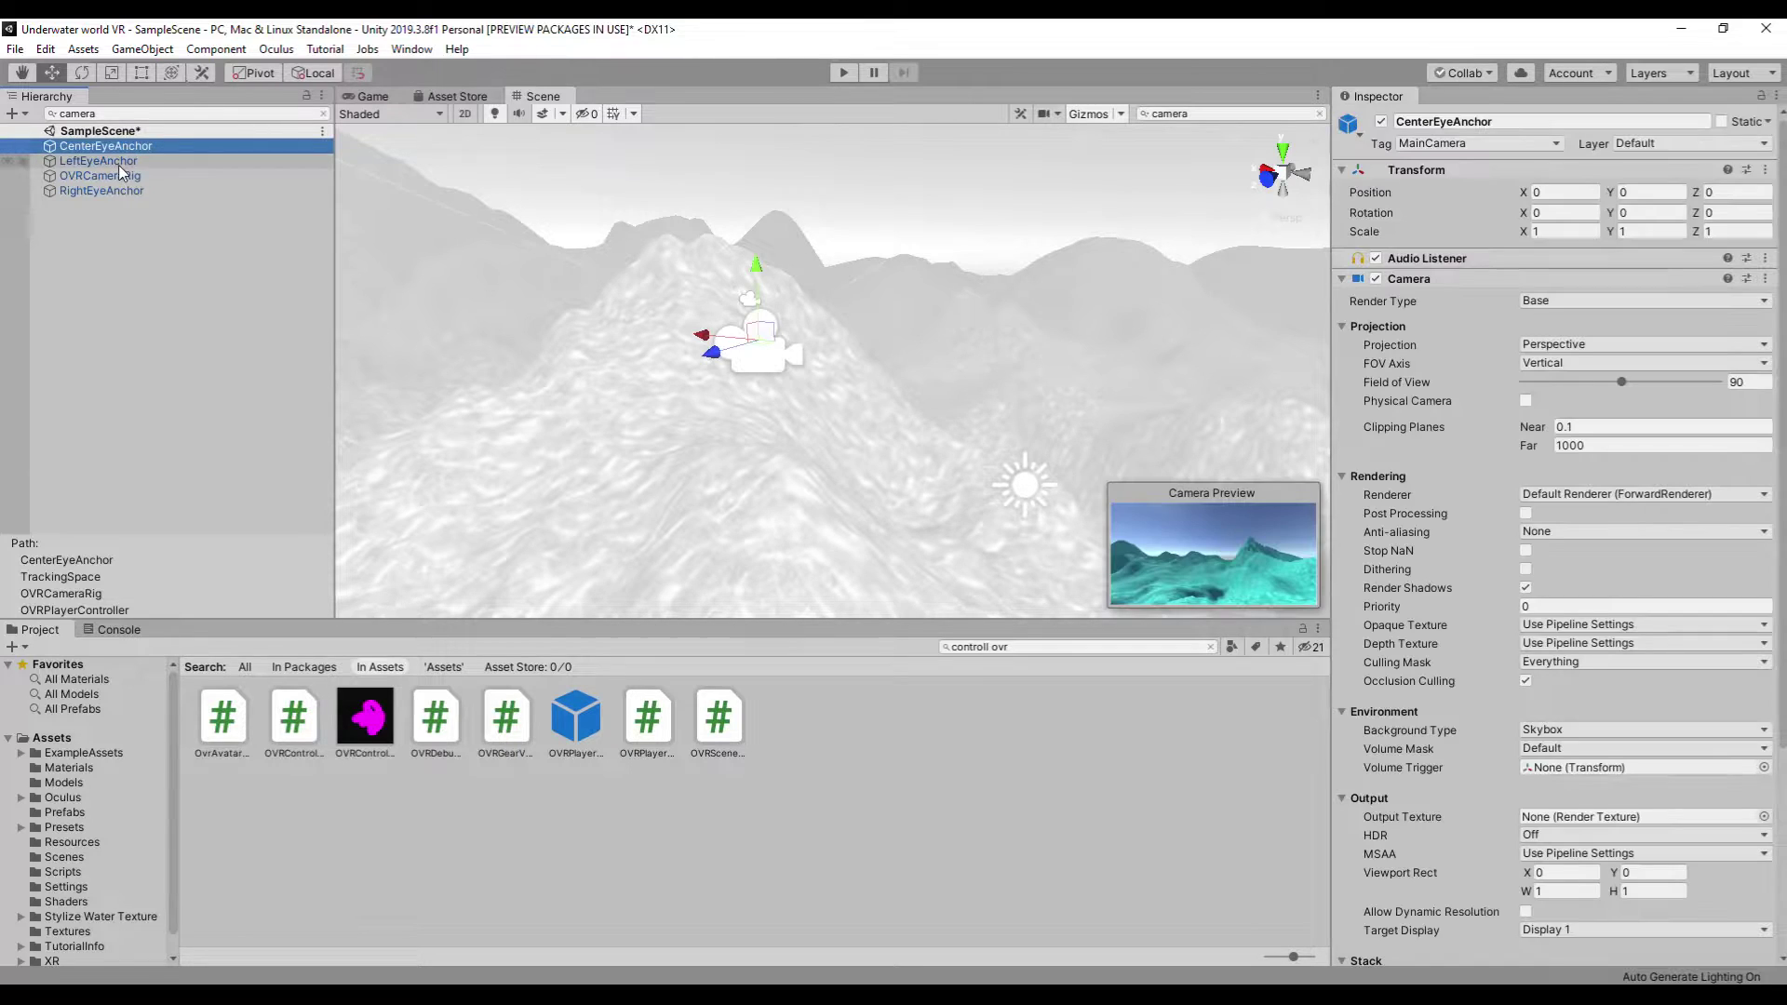
{"action": "left_click", "coordinate": [97, 161], "text": "ctrl"}
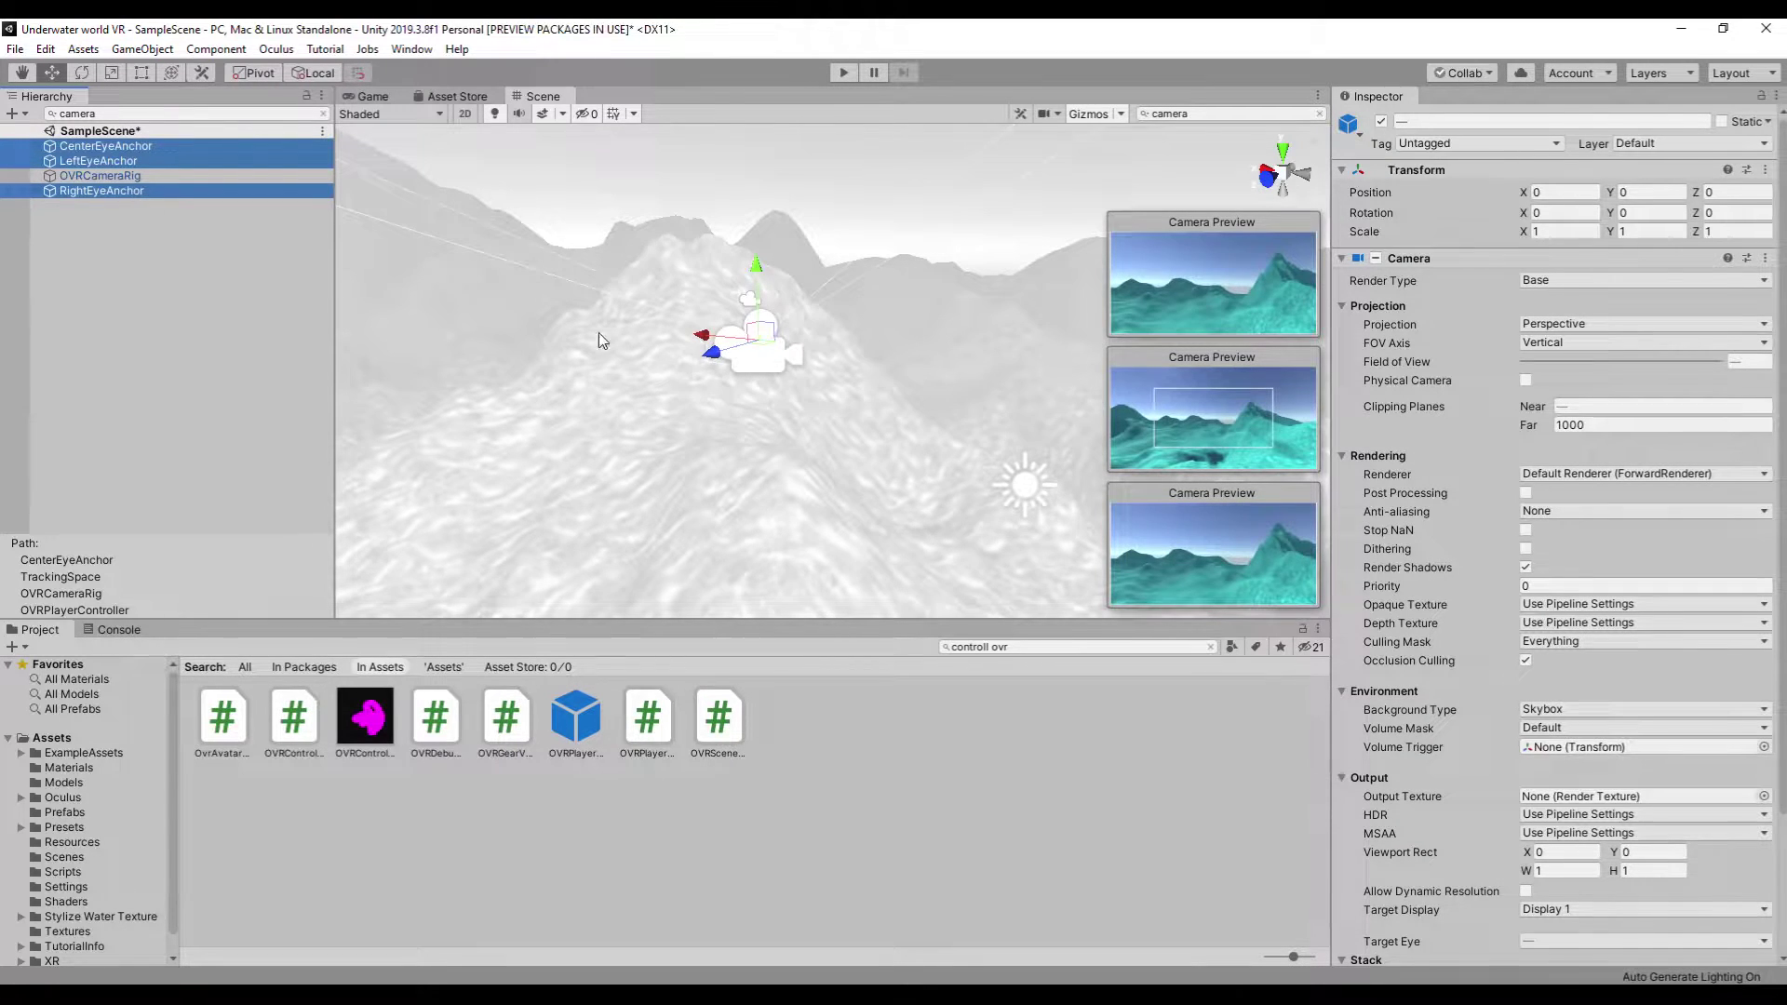
{"action": "scroll", "coordinate": [1502, 772], "scroll_direction": "down", "scroll_amount": 3}
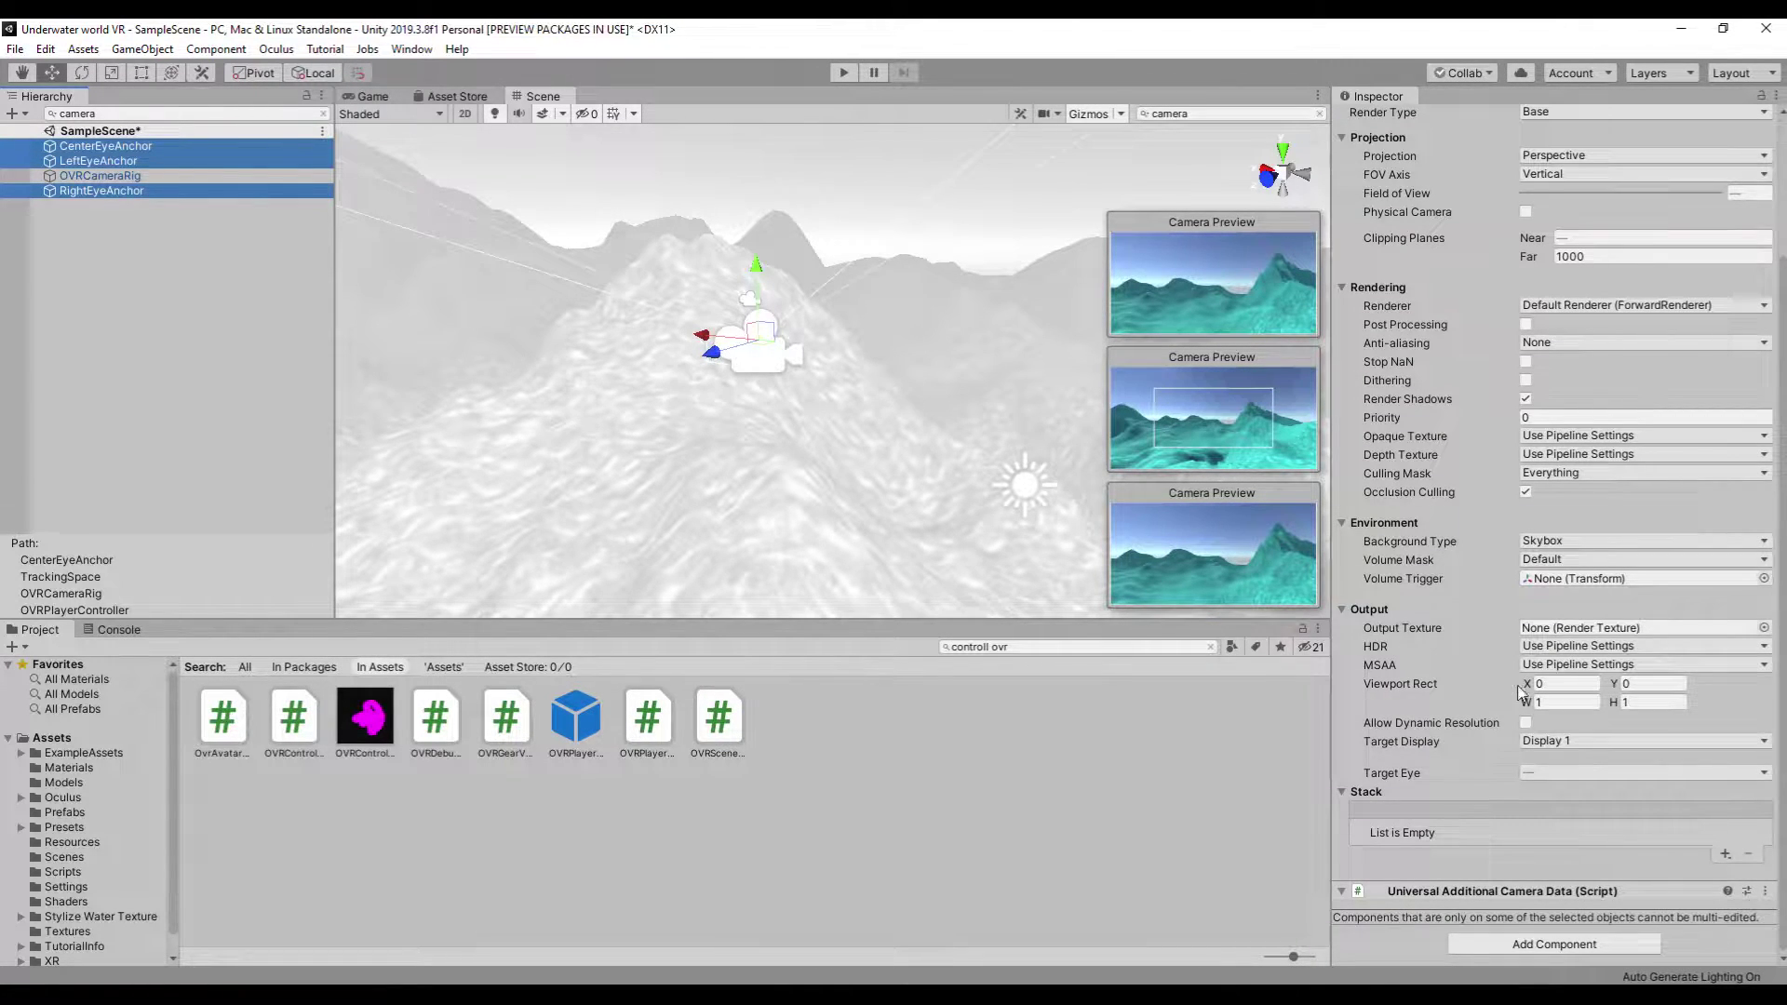
{"action": "left_click", "coordinate": [1551, 542]}
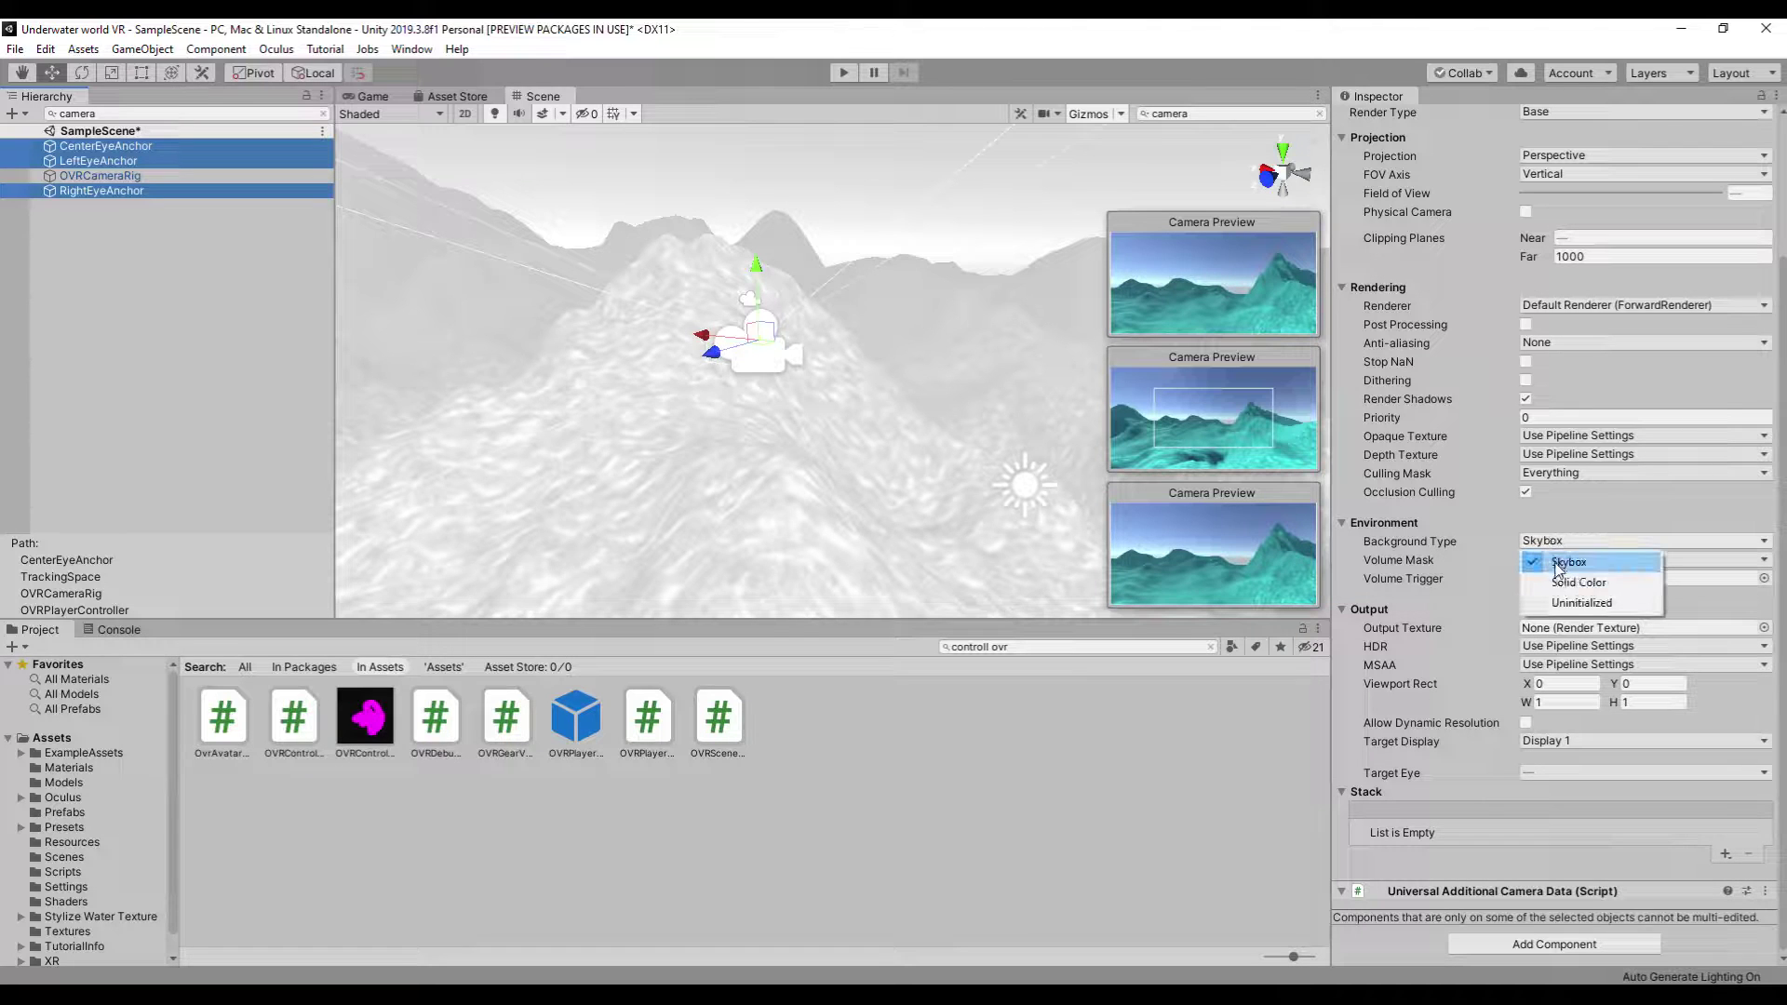
{"action": "left_click", "coordinate": [1578, 583]}
{"action": "left_click", "coordinate": [1640, 560]}
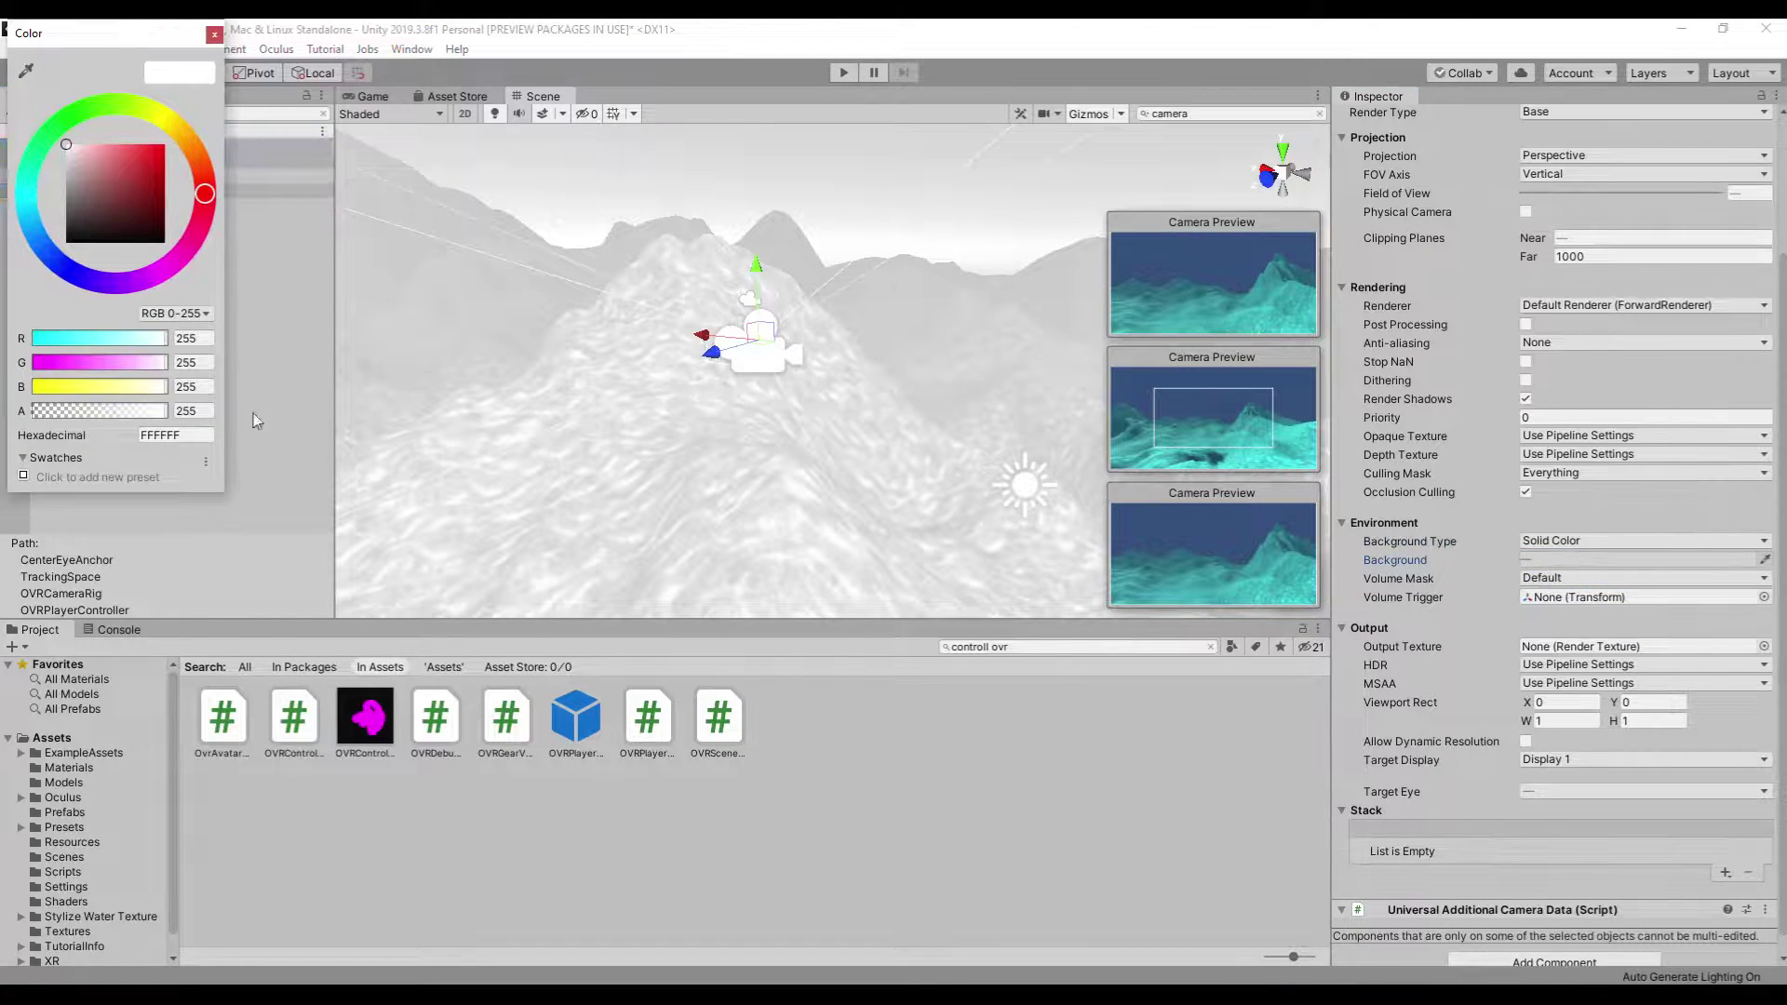
{"action": "left_click", "coordinate": [167, 436]}
{"action": "type", "text": "457C89"}
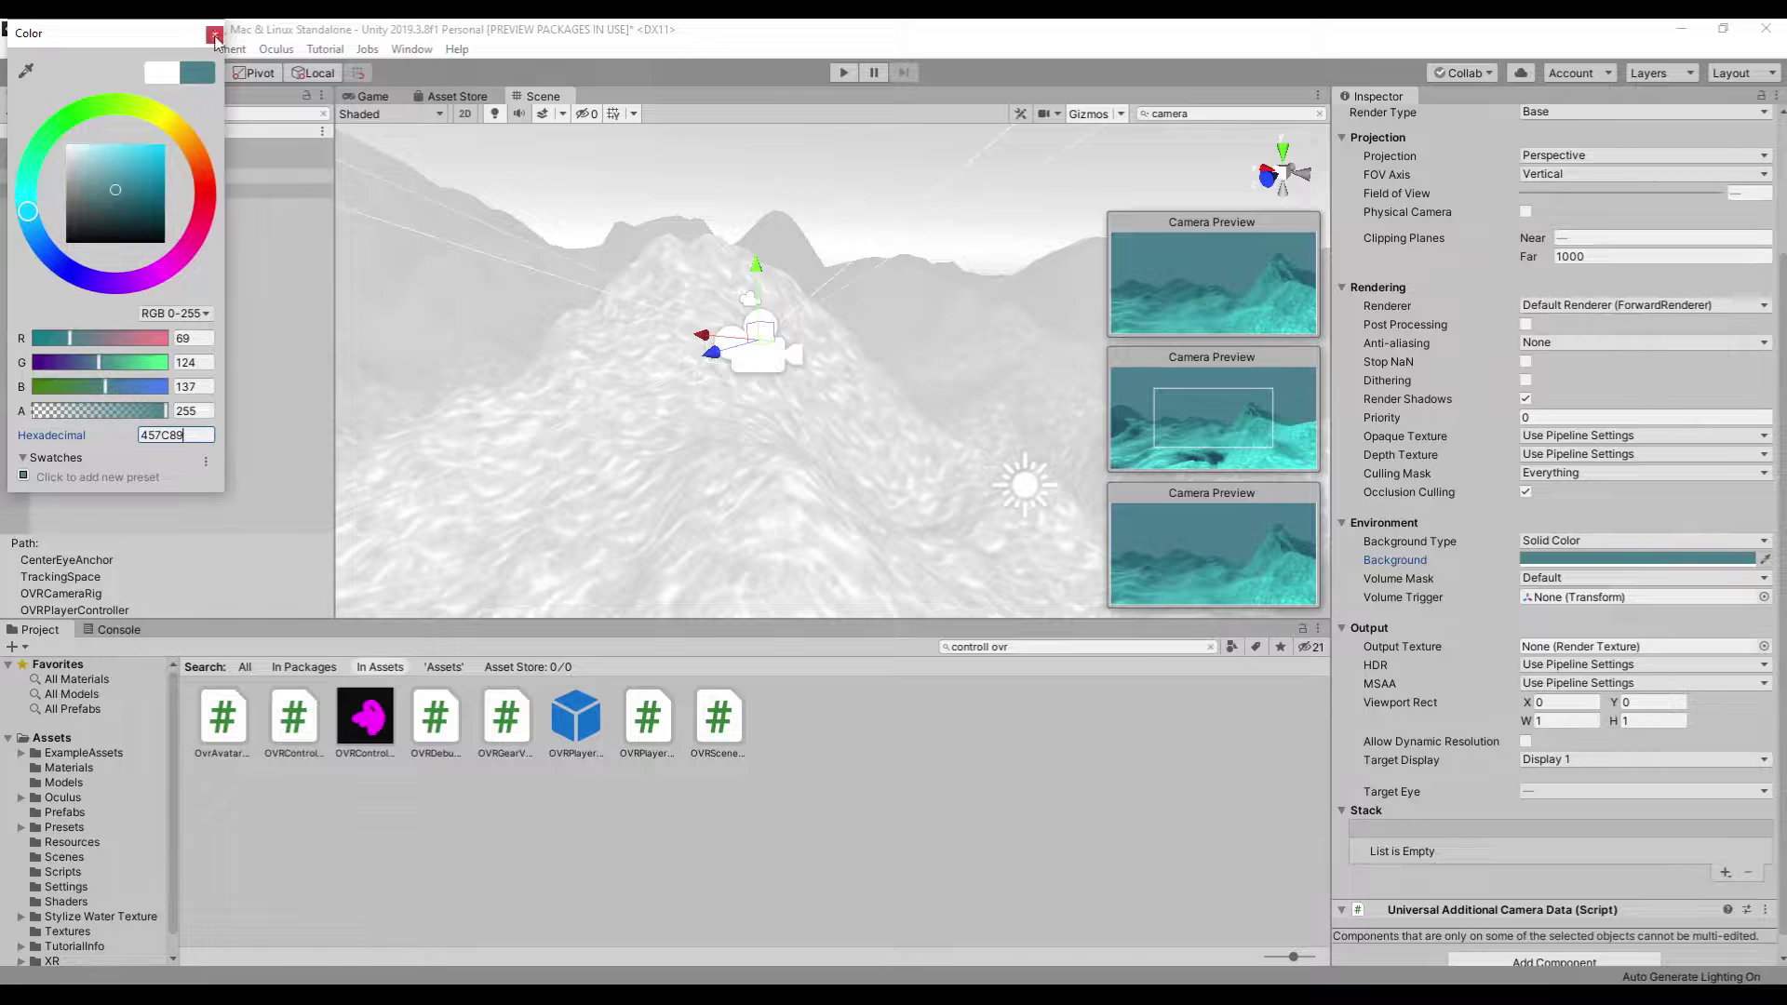
- In Lighting Settings, set Fog Density to 0.11 and Fog Mode to Exponential Squared
{"action": "left_click", "coordinate": [215, 33]}
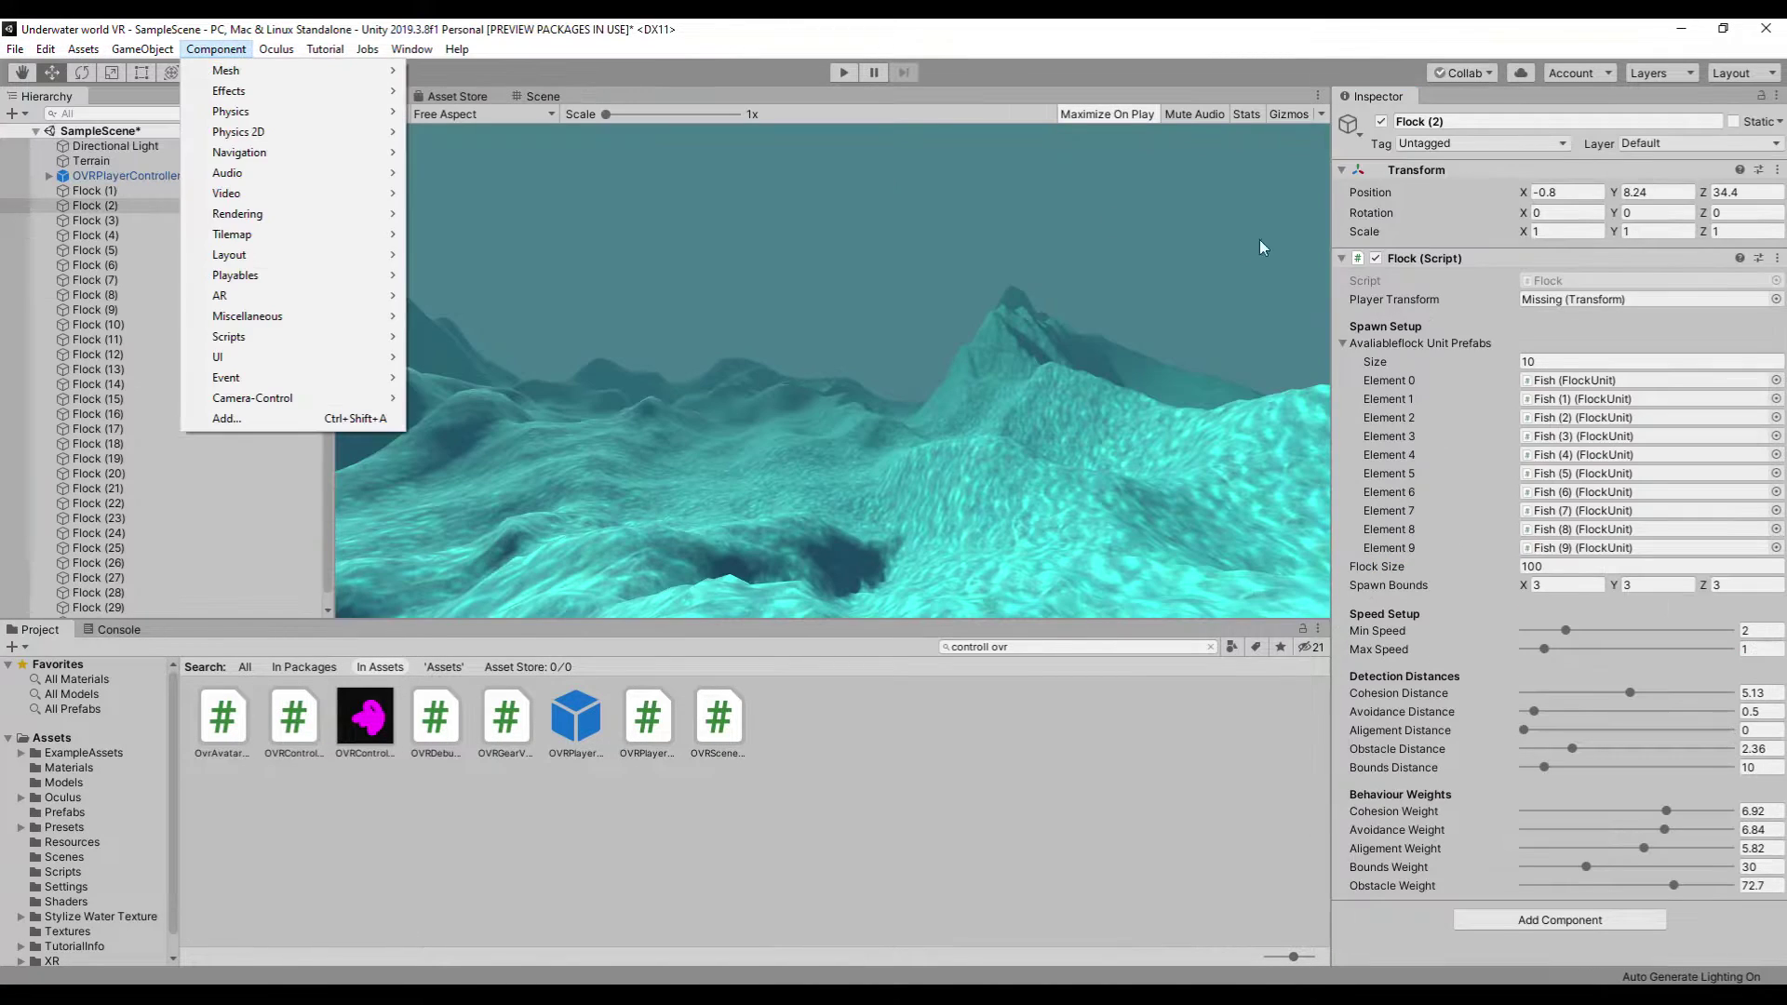
{"action": "left_click", "coordinate": [215, 49]}
{"action": "left_click", "coordinate": [411, 49]}
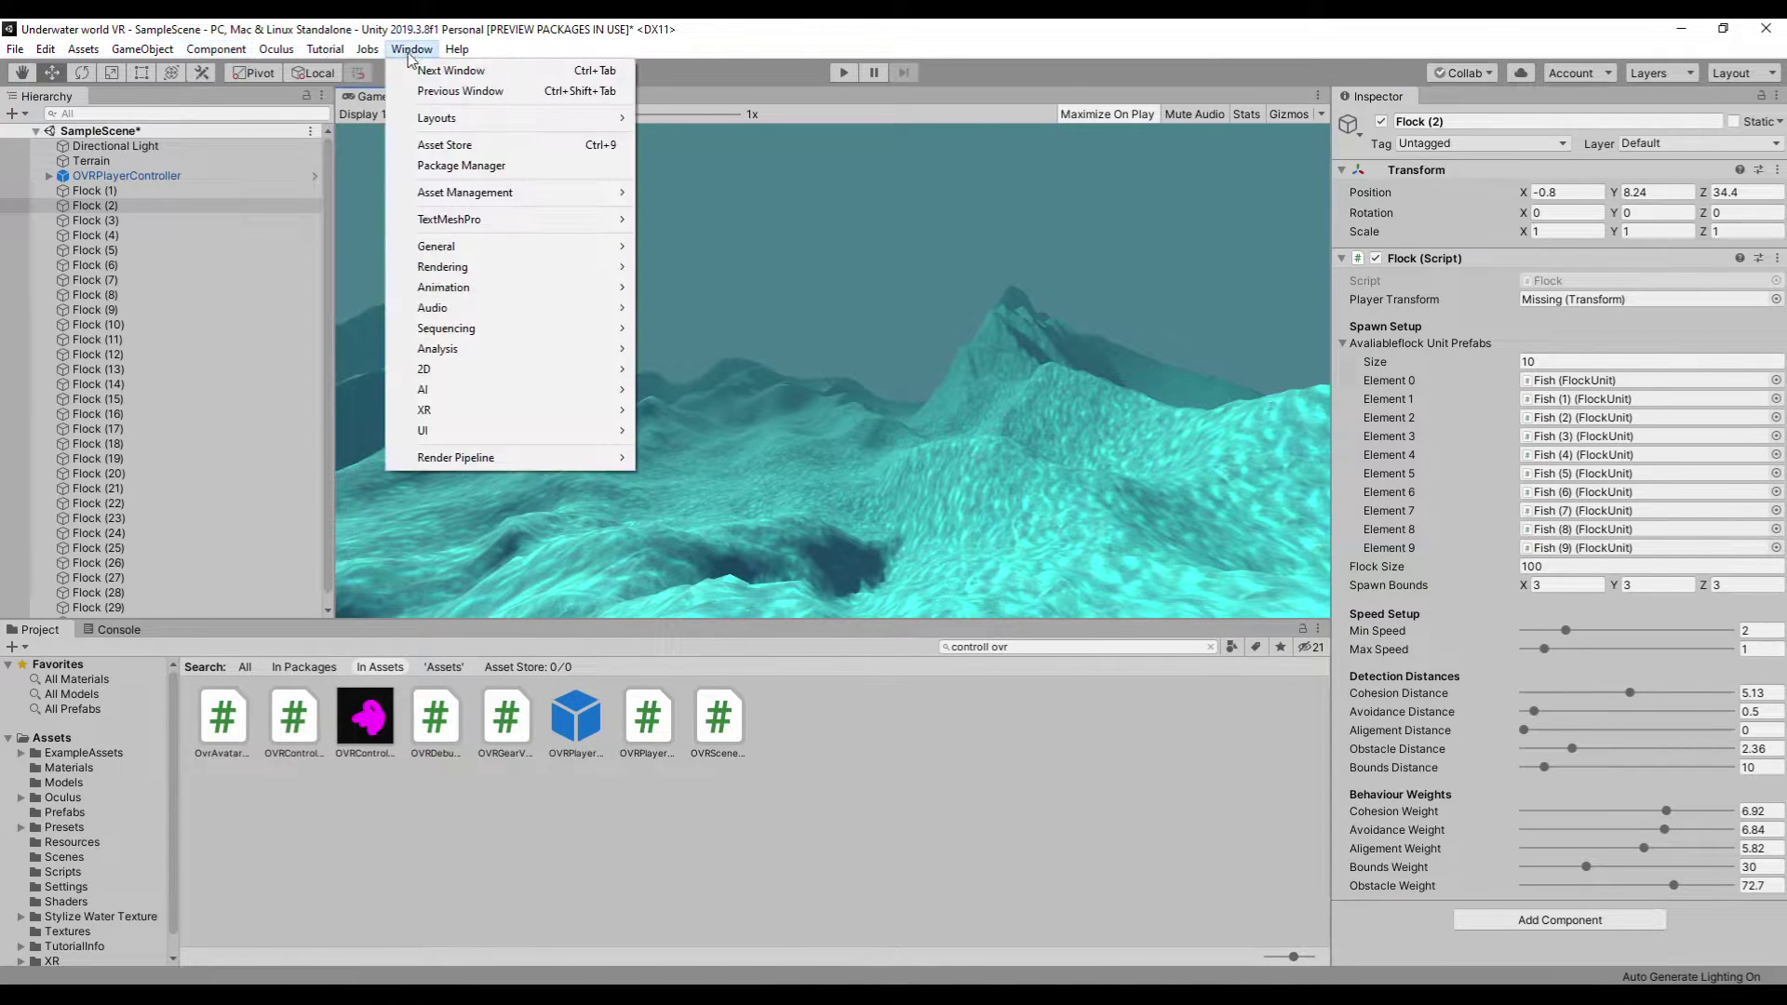
{"action": "mouse_move", "coordinate": [443, 267]}
{"action": "left_click", "coordinate": [699, 267]}
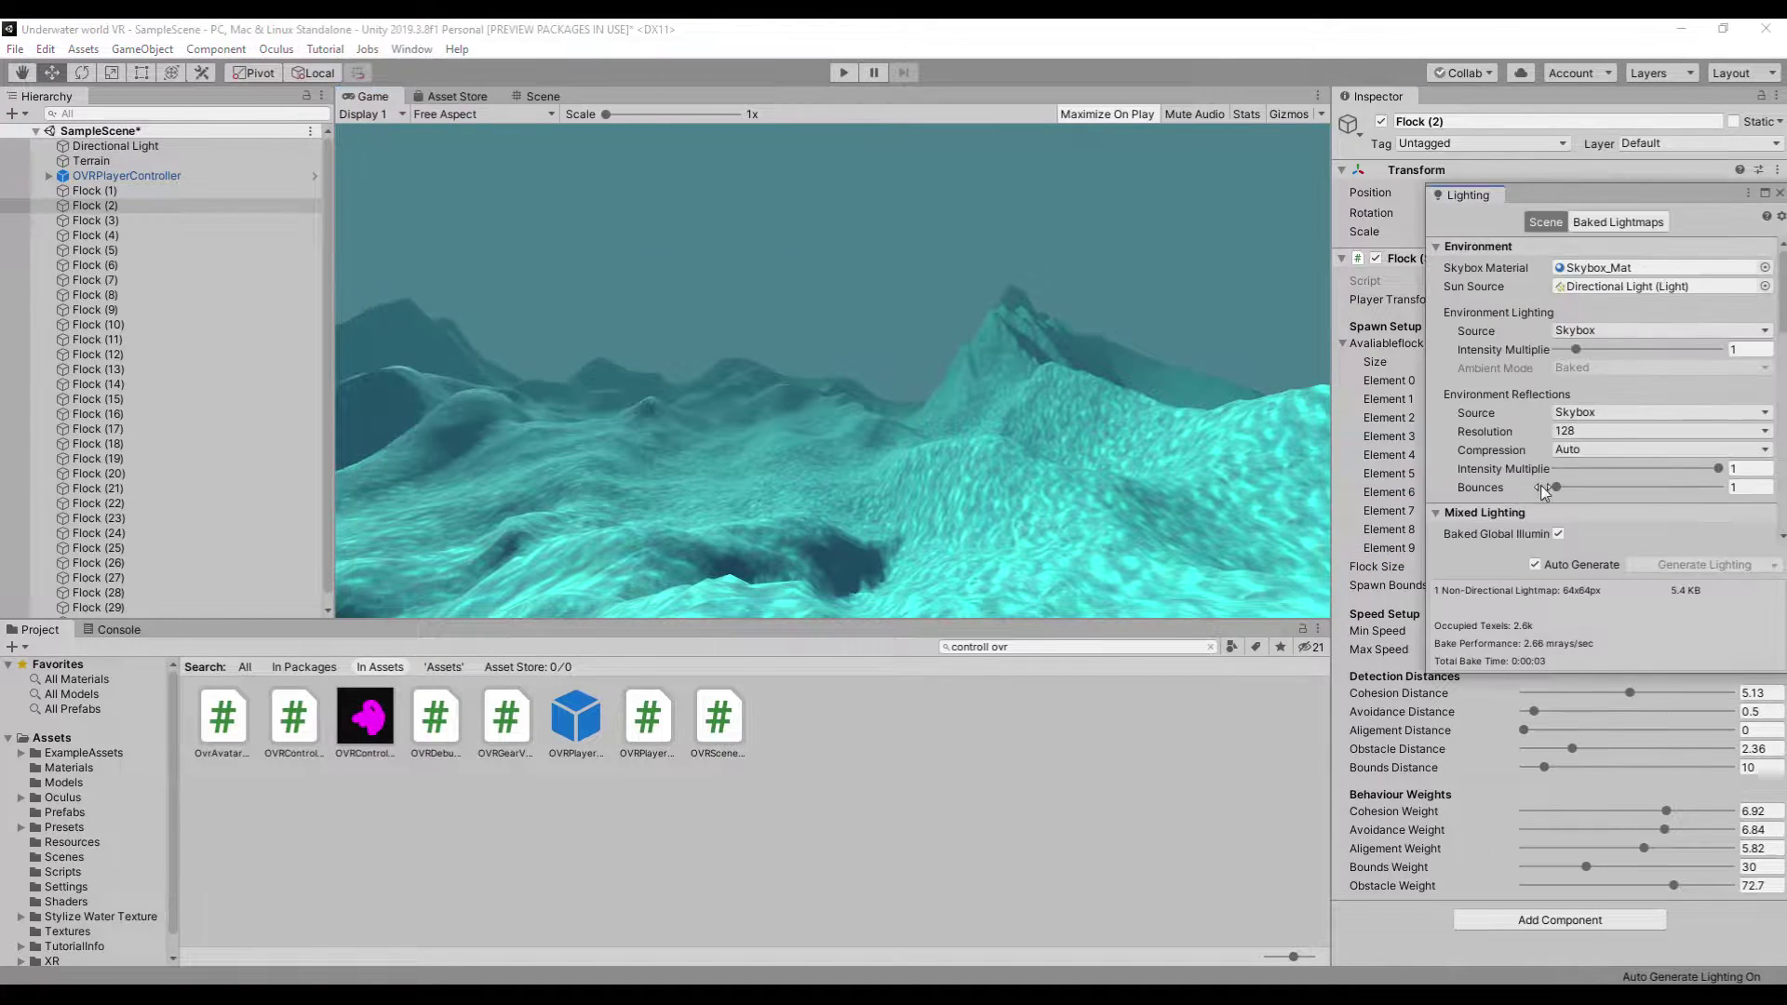
{"action": "scroll", "coordinate": [1543, 487], "scroll_direction": "down", "scroll_amount": 5}
{"action": "scroll", "coordinate": [1542, 488], "scroll_direction": "down", "scroll_amount": 5}
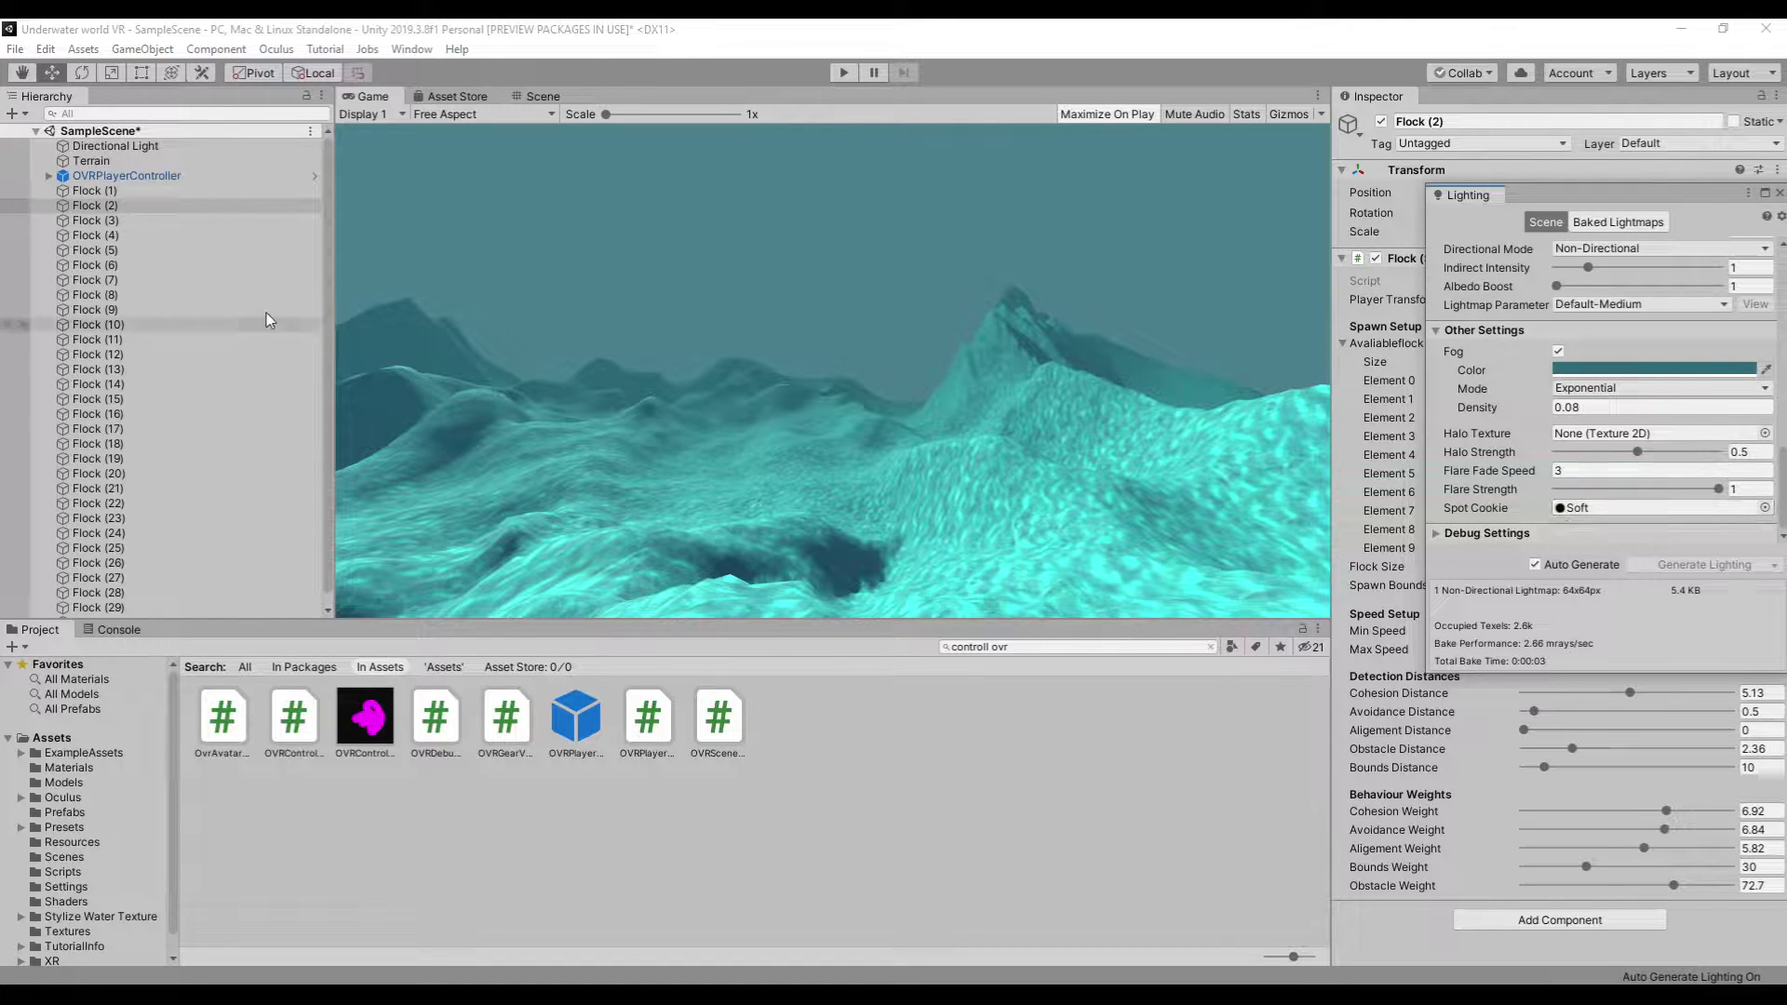
{"action": "left_click", "coordinate": [1570, 407]}
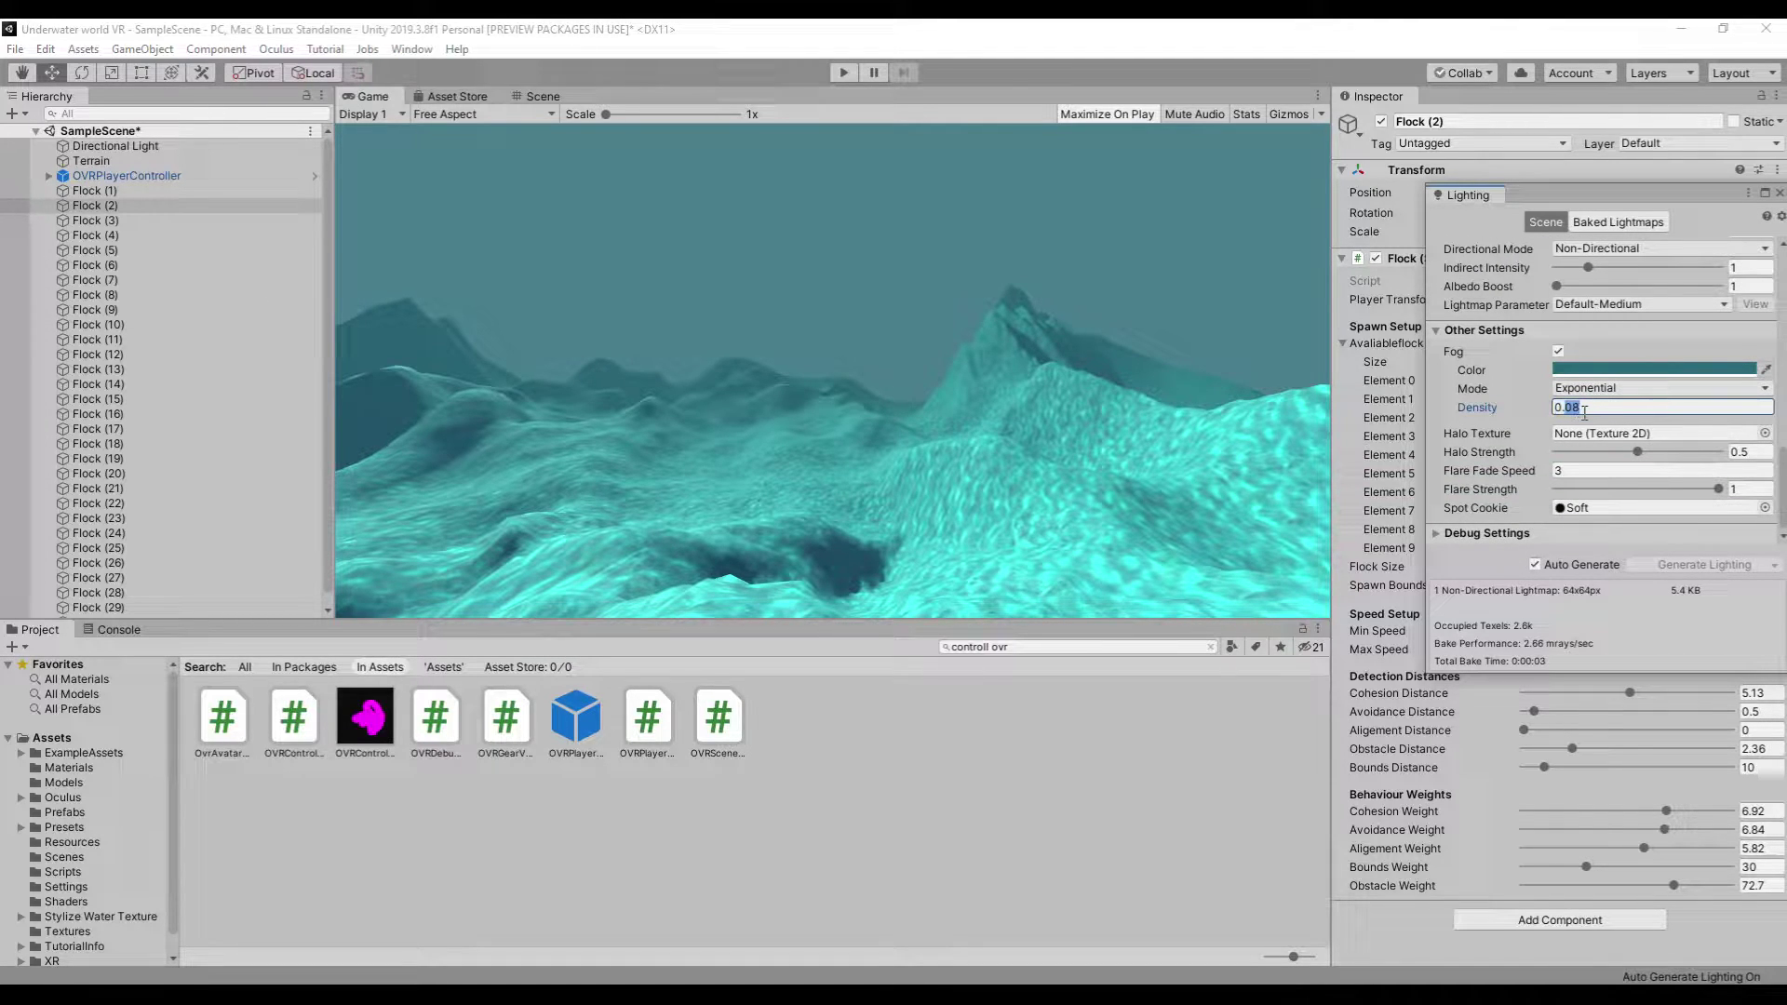
{"action": "type", "text": "0.11"}
{"action": "left_click", "coordinate": [1659, 388]}
{"action": "left_click", "coordinate": [1621, 455]}
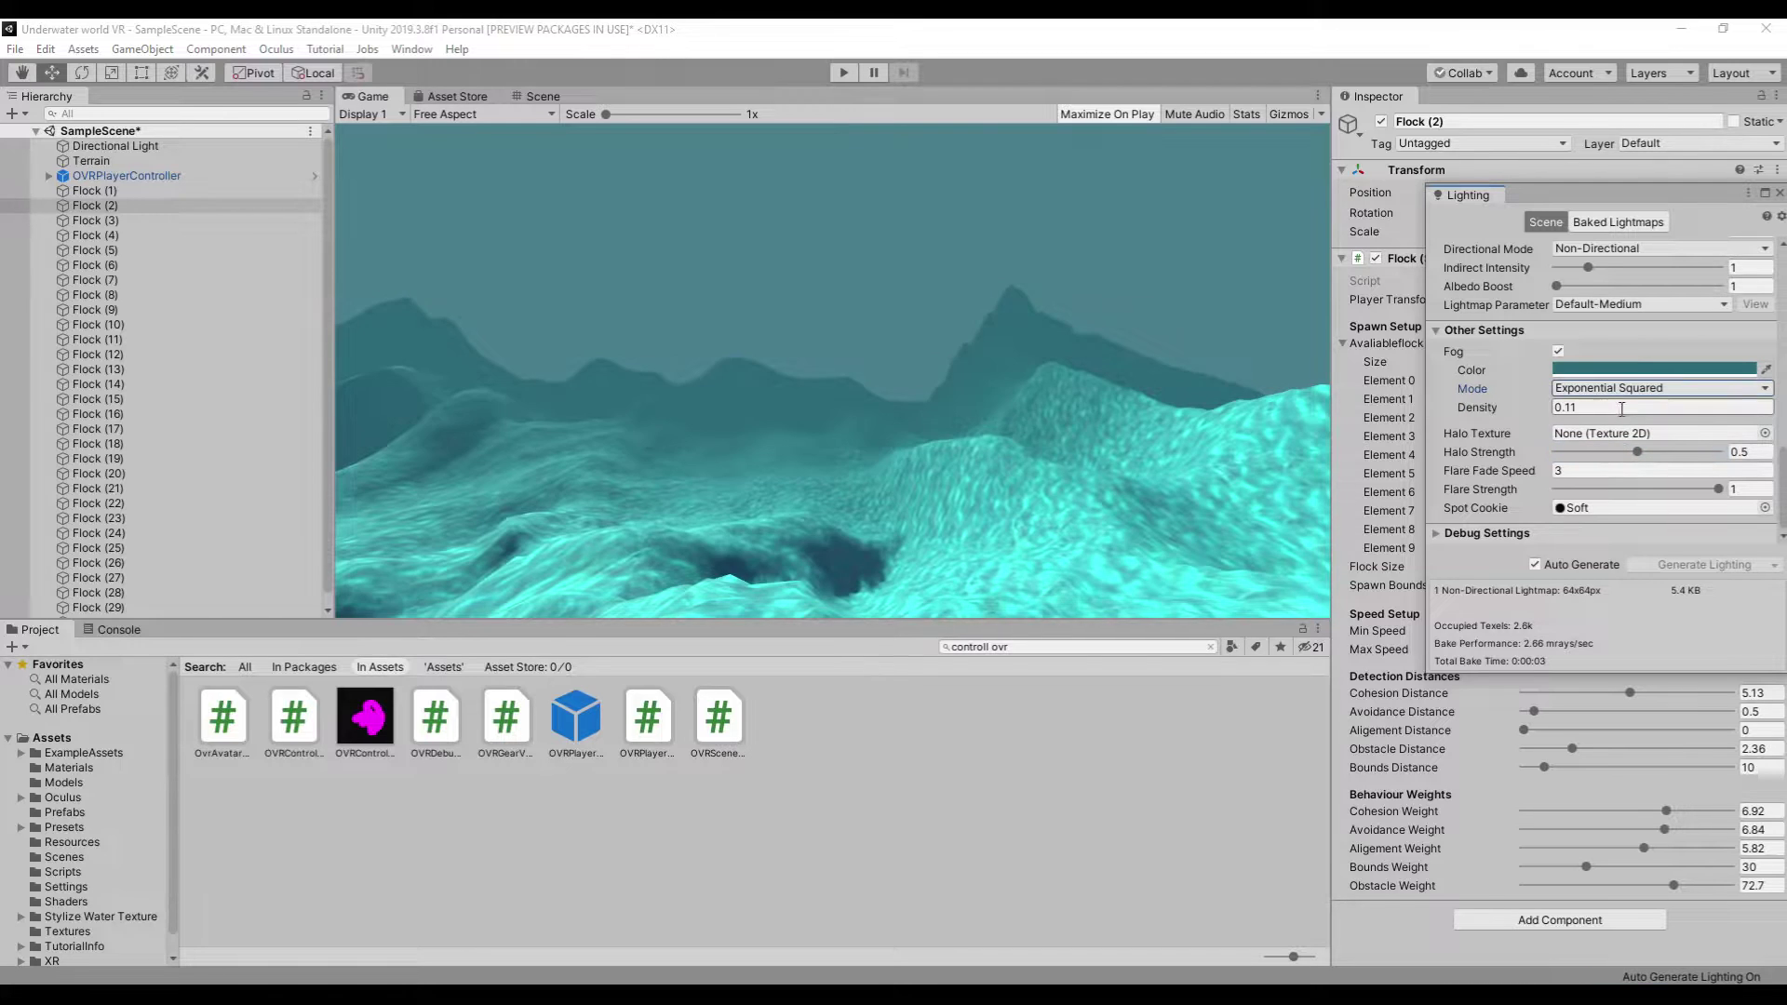
{"action": "left_click", "coordinate": [1780, 194]}
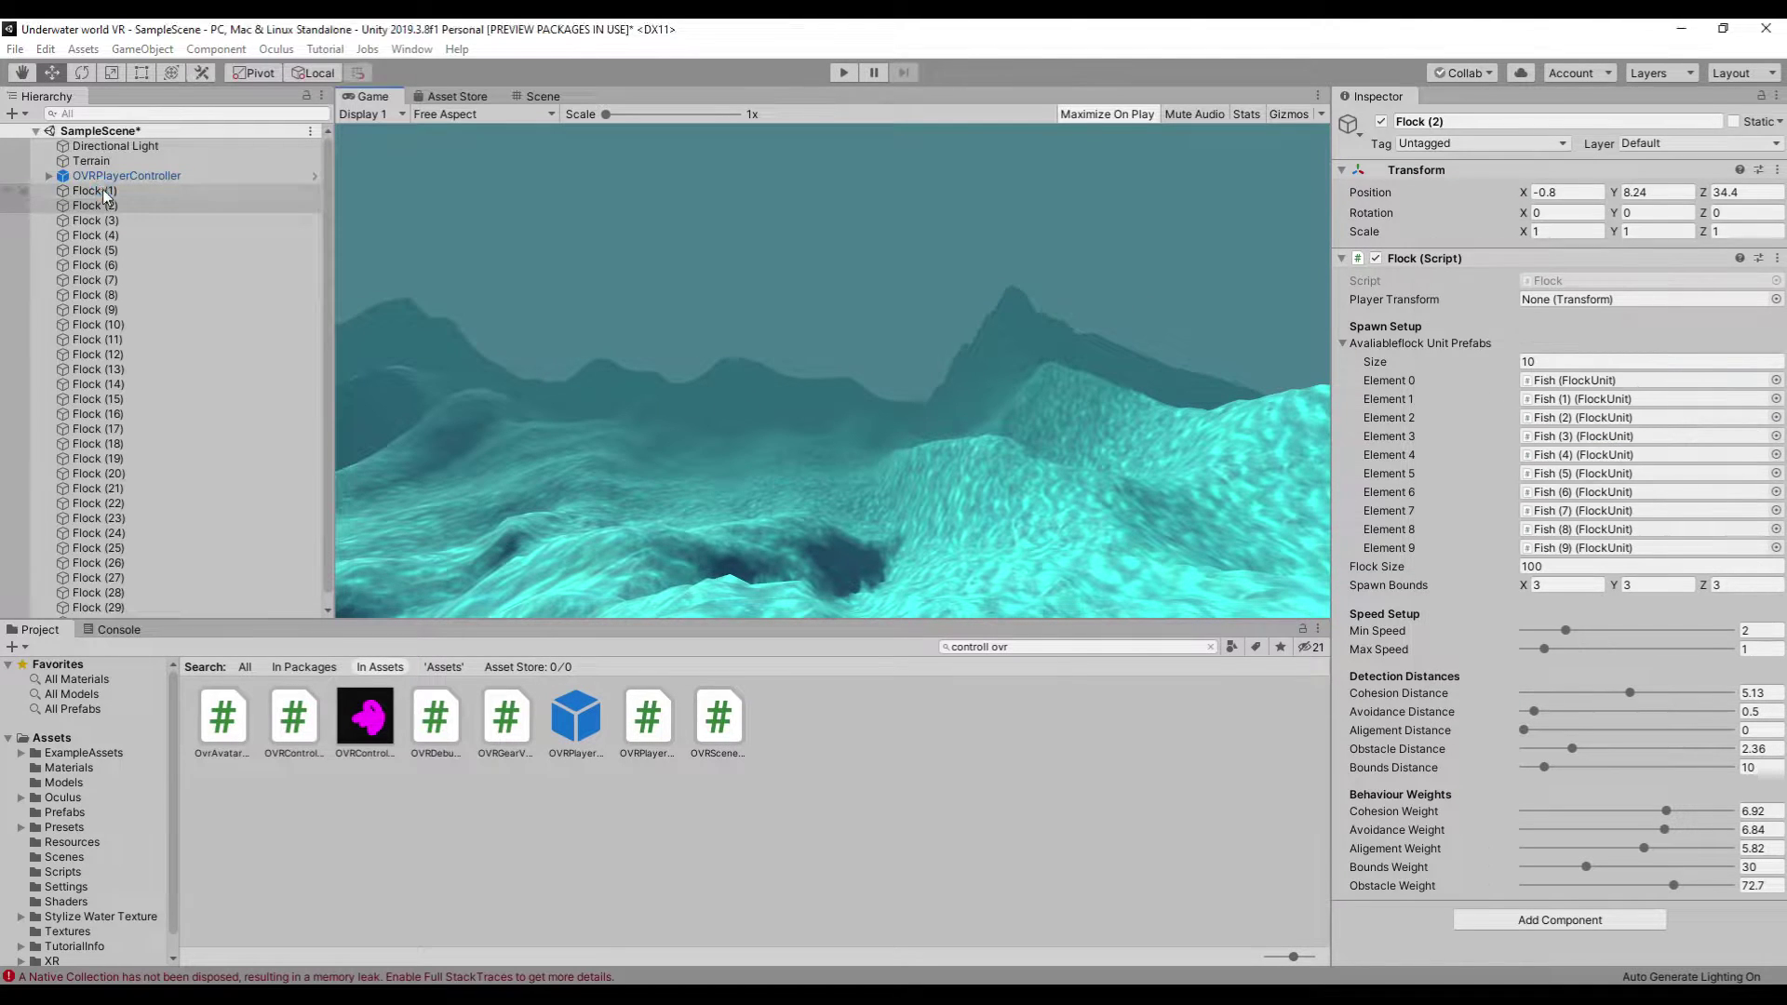
- Assign OVRPlayerController as Player for Flock (1)–(30), then test-play and stop the scene
{"action": "left_click", "coordinate": [95, 192]}
{"action": "scroll", "coordinate": [140, 419], "scroll_direction": "down", "scroll_amount": 1}
{"action": "left_click", "coordinate": [142, 611], "text": "shift"}
{"action": "scroll", "coordinate": [142, 559], "scroll_direction": "up", "scroll_amount": 1}
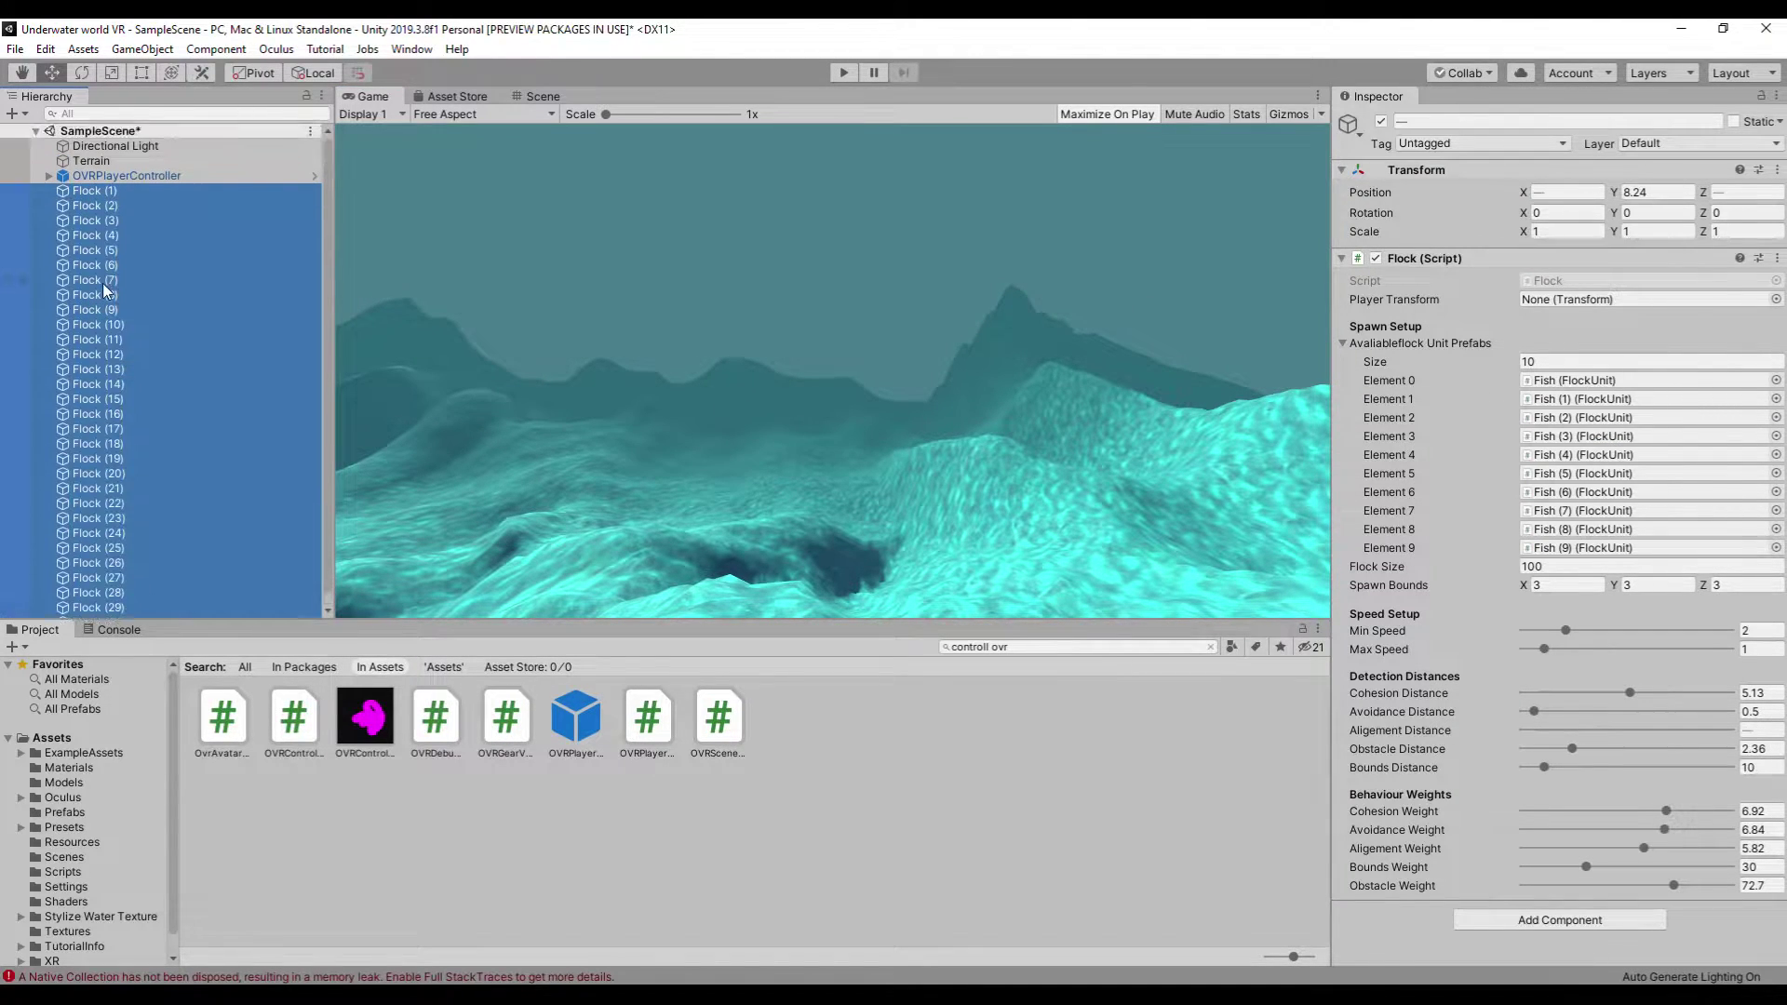
{"action": "left_click_drag", "start_coordinate": [126, 175], "coordinate": [1578, 297]}
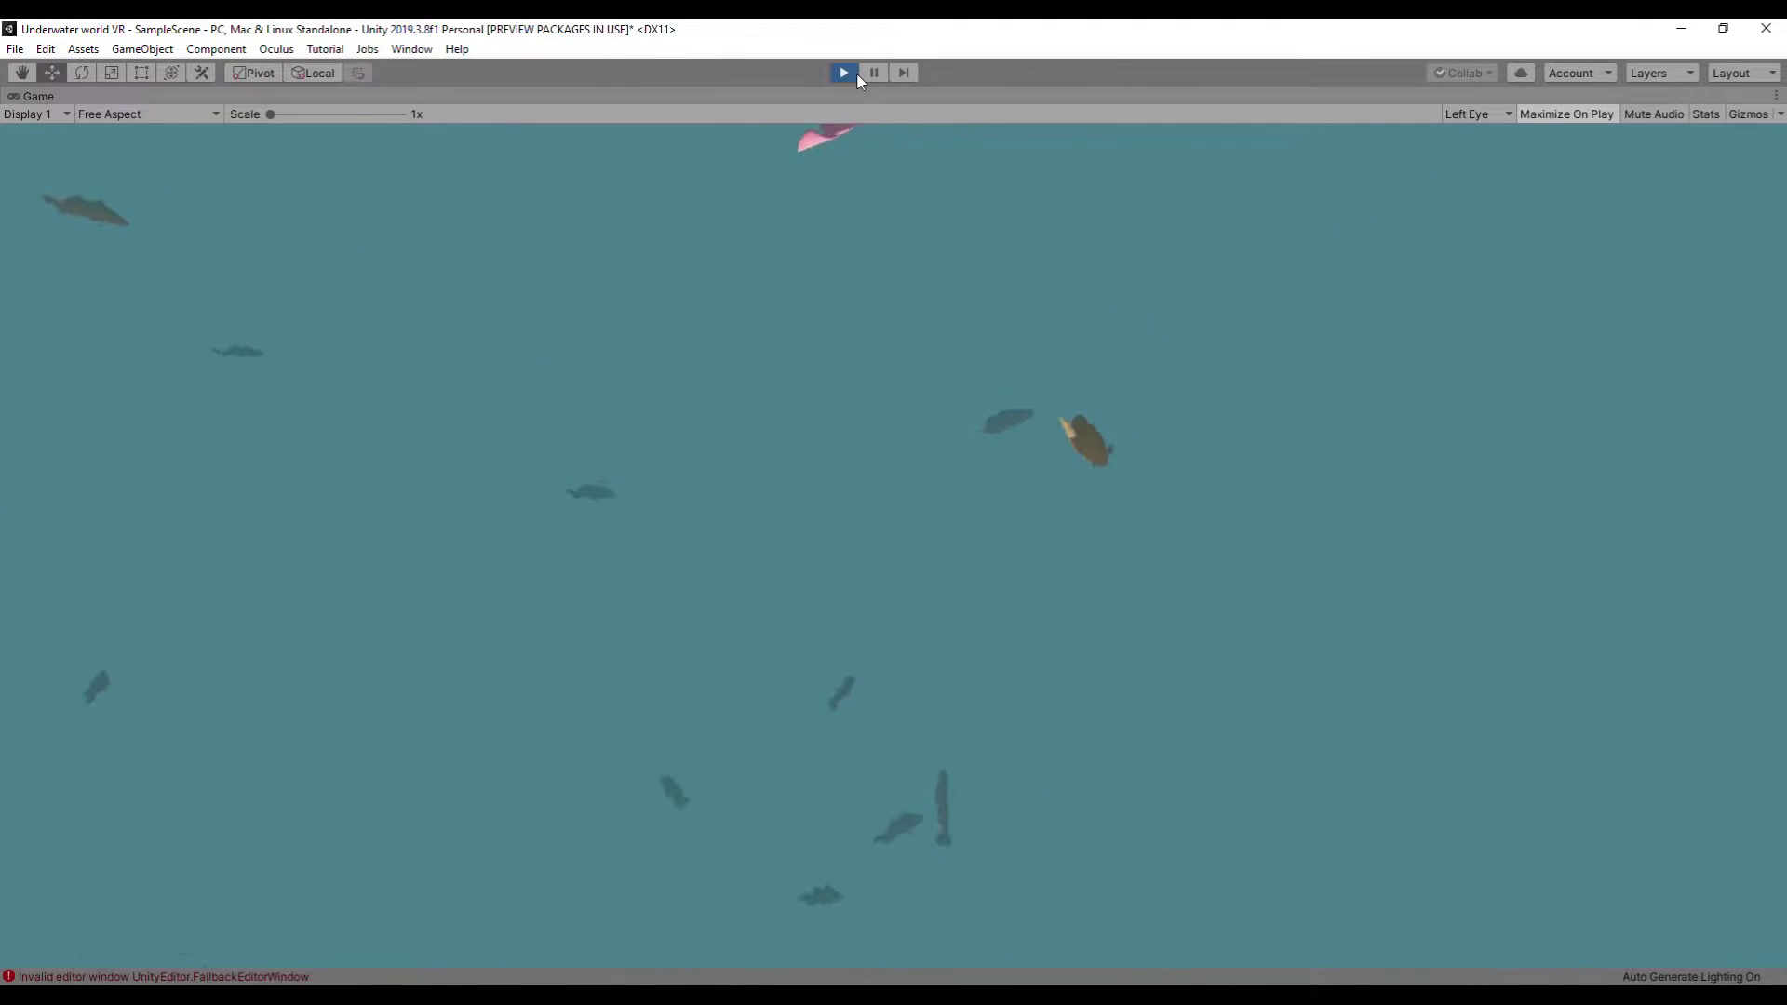
{"action": "left_click", "coordinate": [847, 73]}
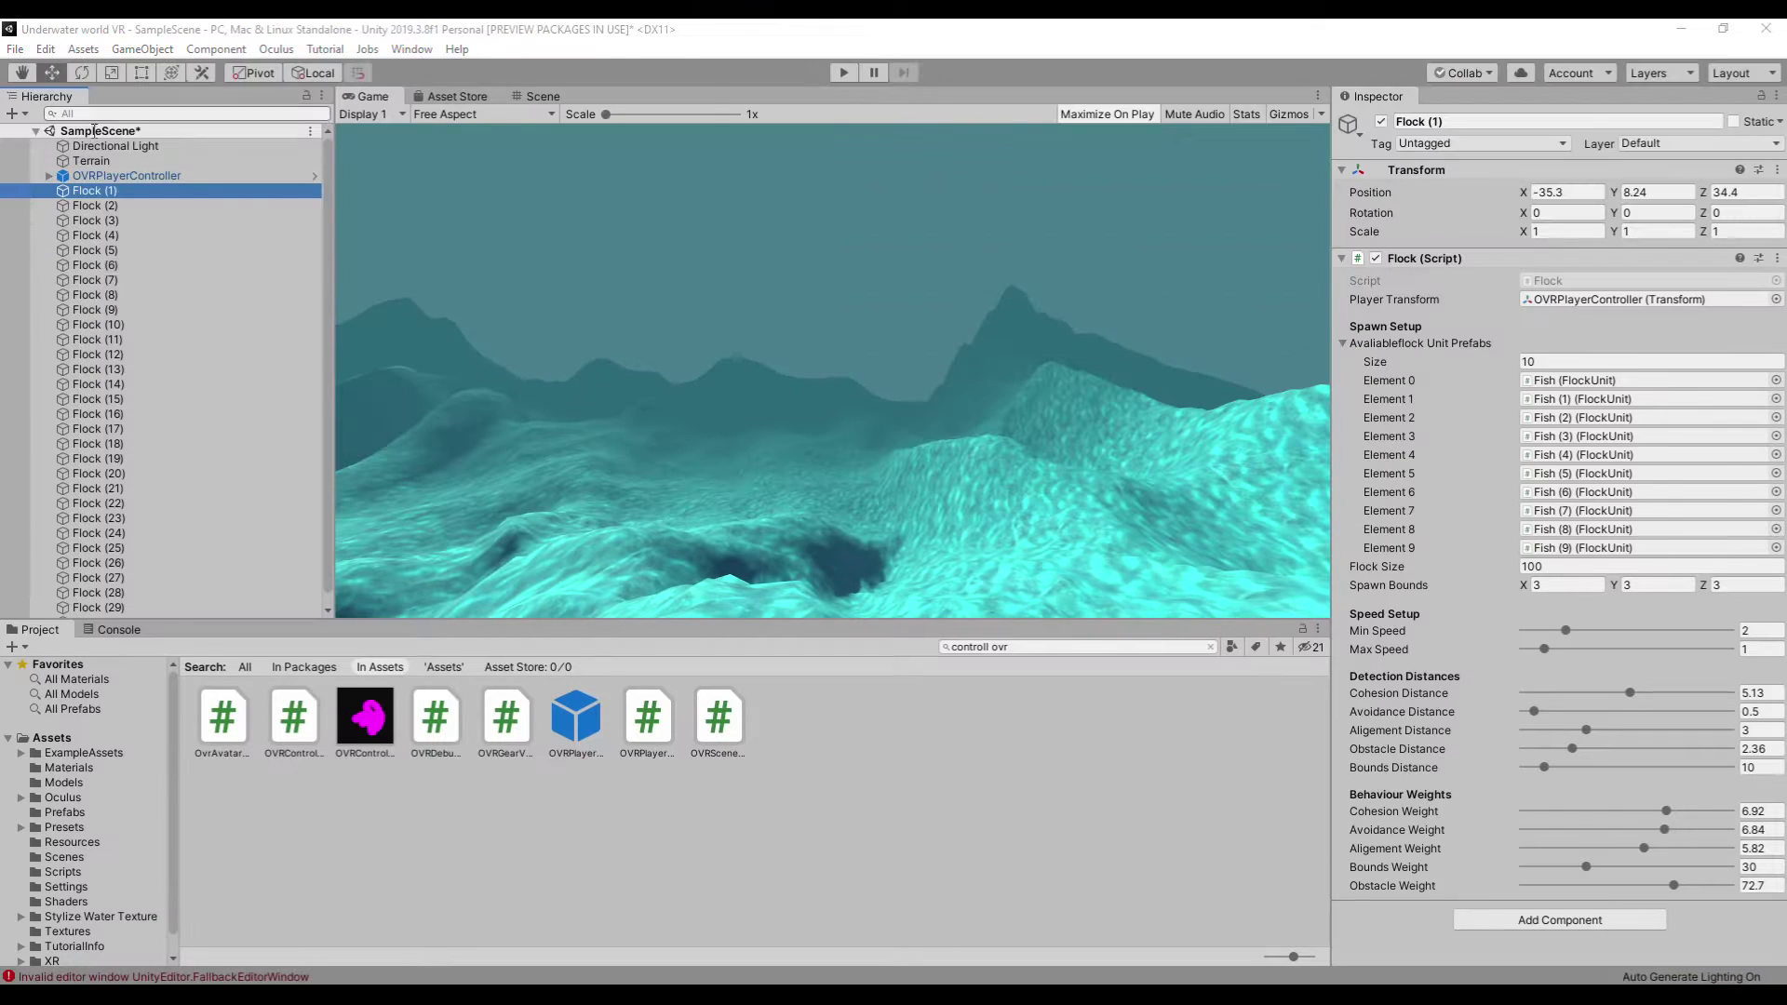
- Fully unpack OVRPlayerController, move OVRCameraRig to the scene root, and delete the controller
{"action": "left_click", "coordinate": [104, 176]}
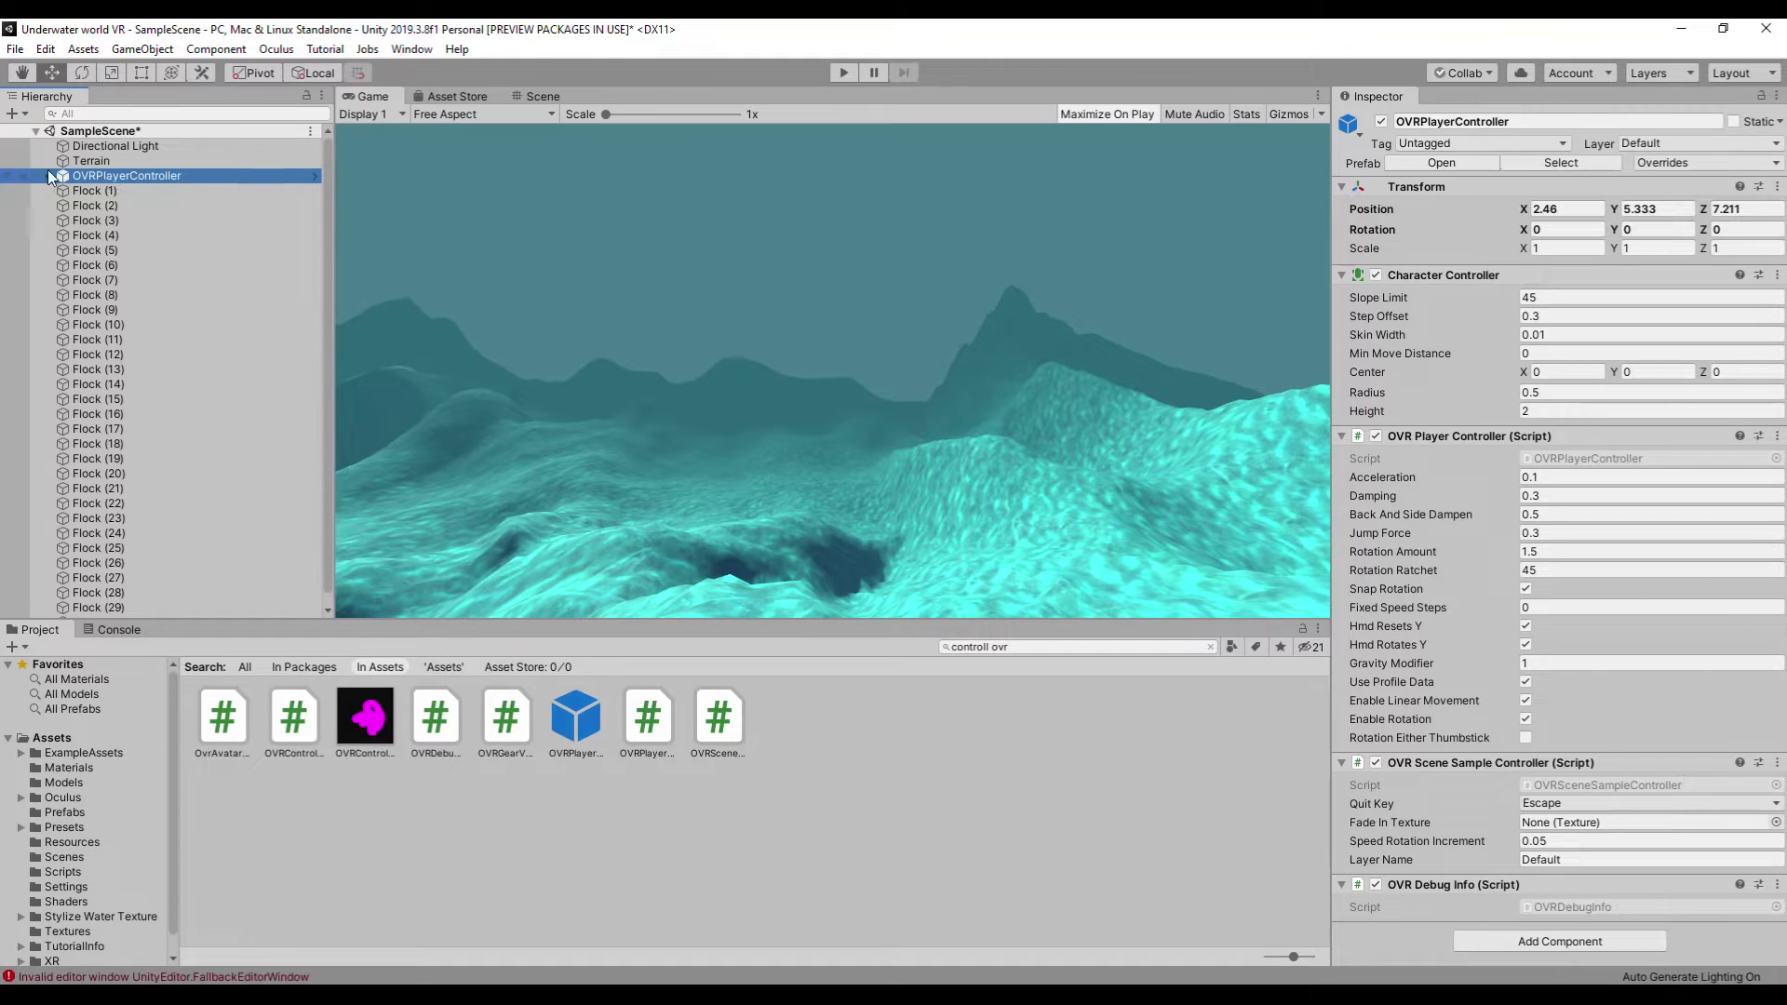
{"action": "left_click", "coordinate": [61, 176]}
{"action": "right_click", "coordinate": [94, 181]}
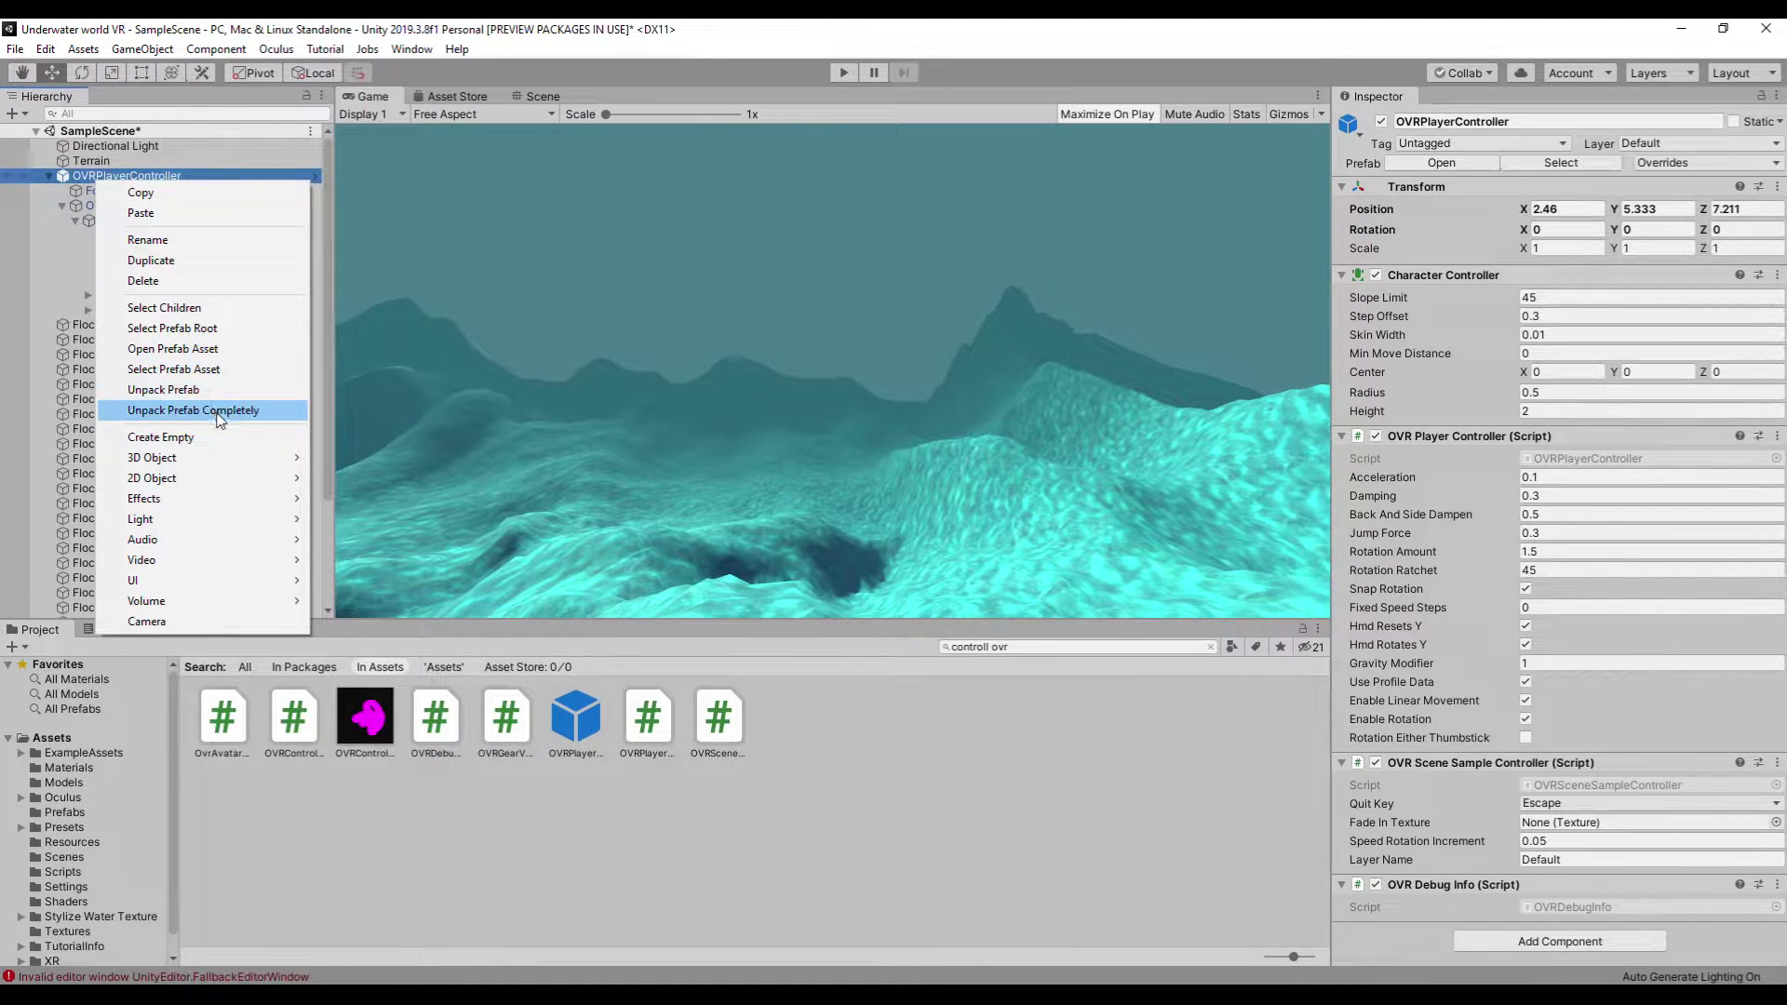
{"action": "left_click", "coordinate": [216, 413]}
{"action": "left_click", "coordinate": [123, 204]}
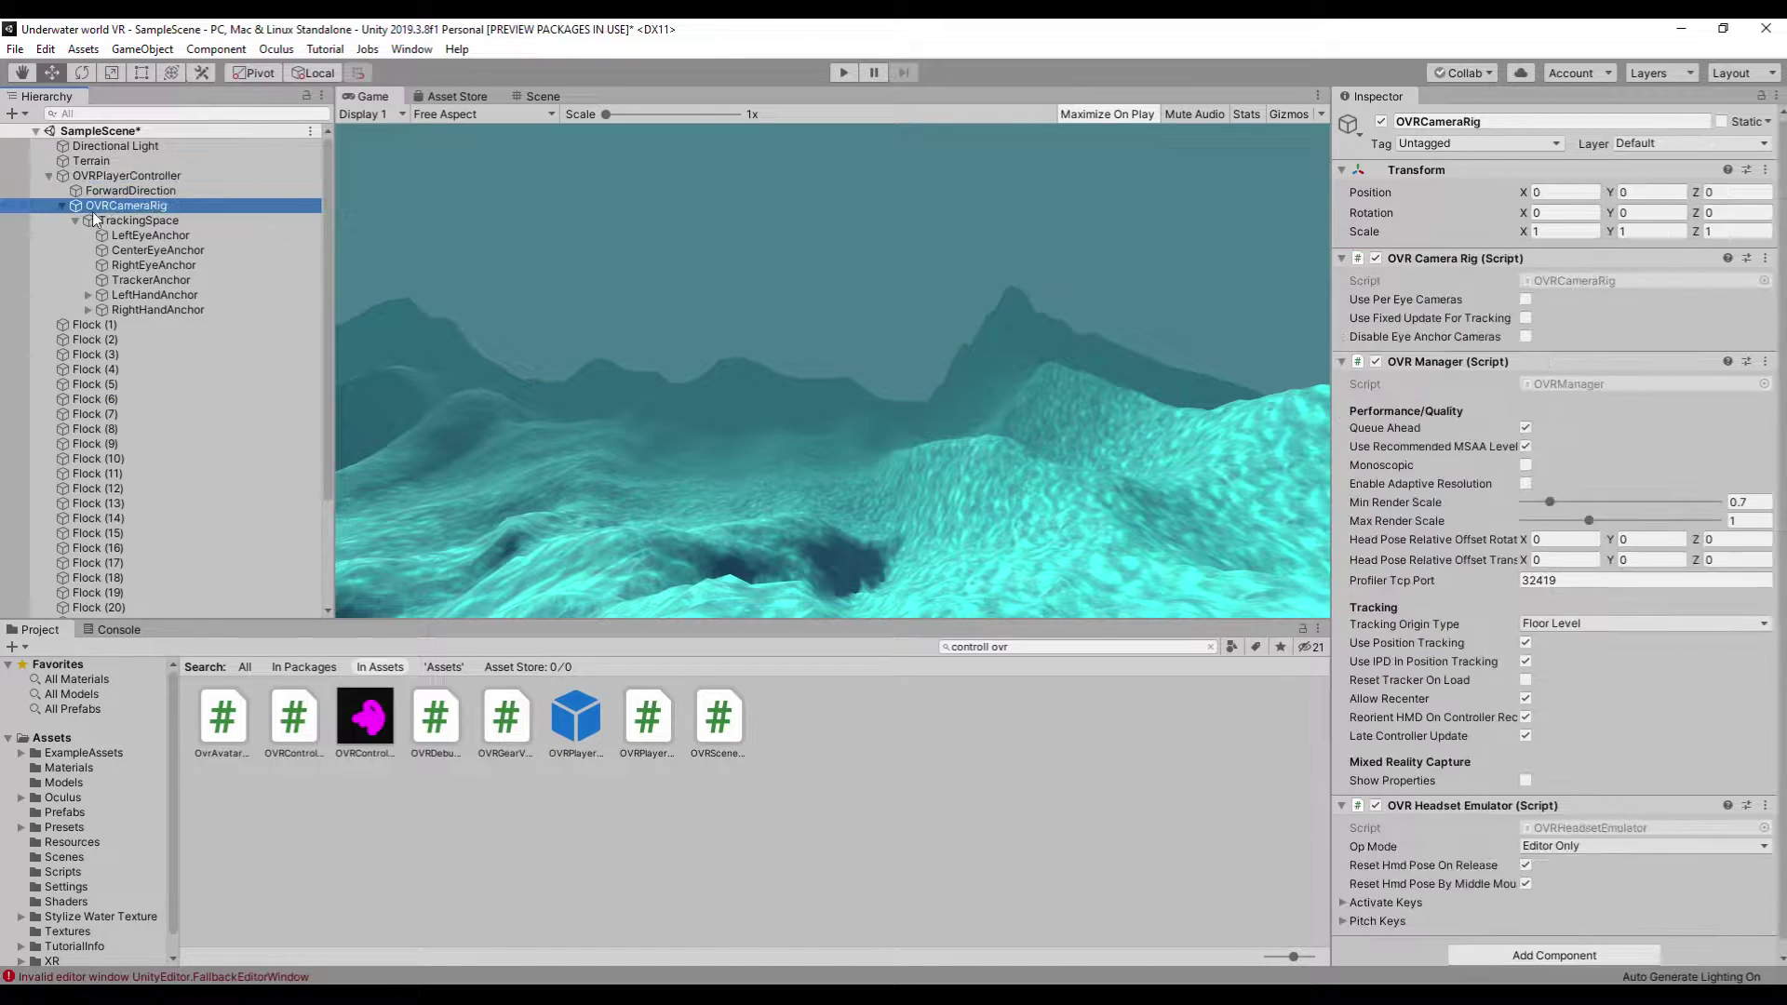
{"action": "left_click_drag", "start_coordinate": [94, 204], "coordinate": [84, 170]}
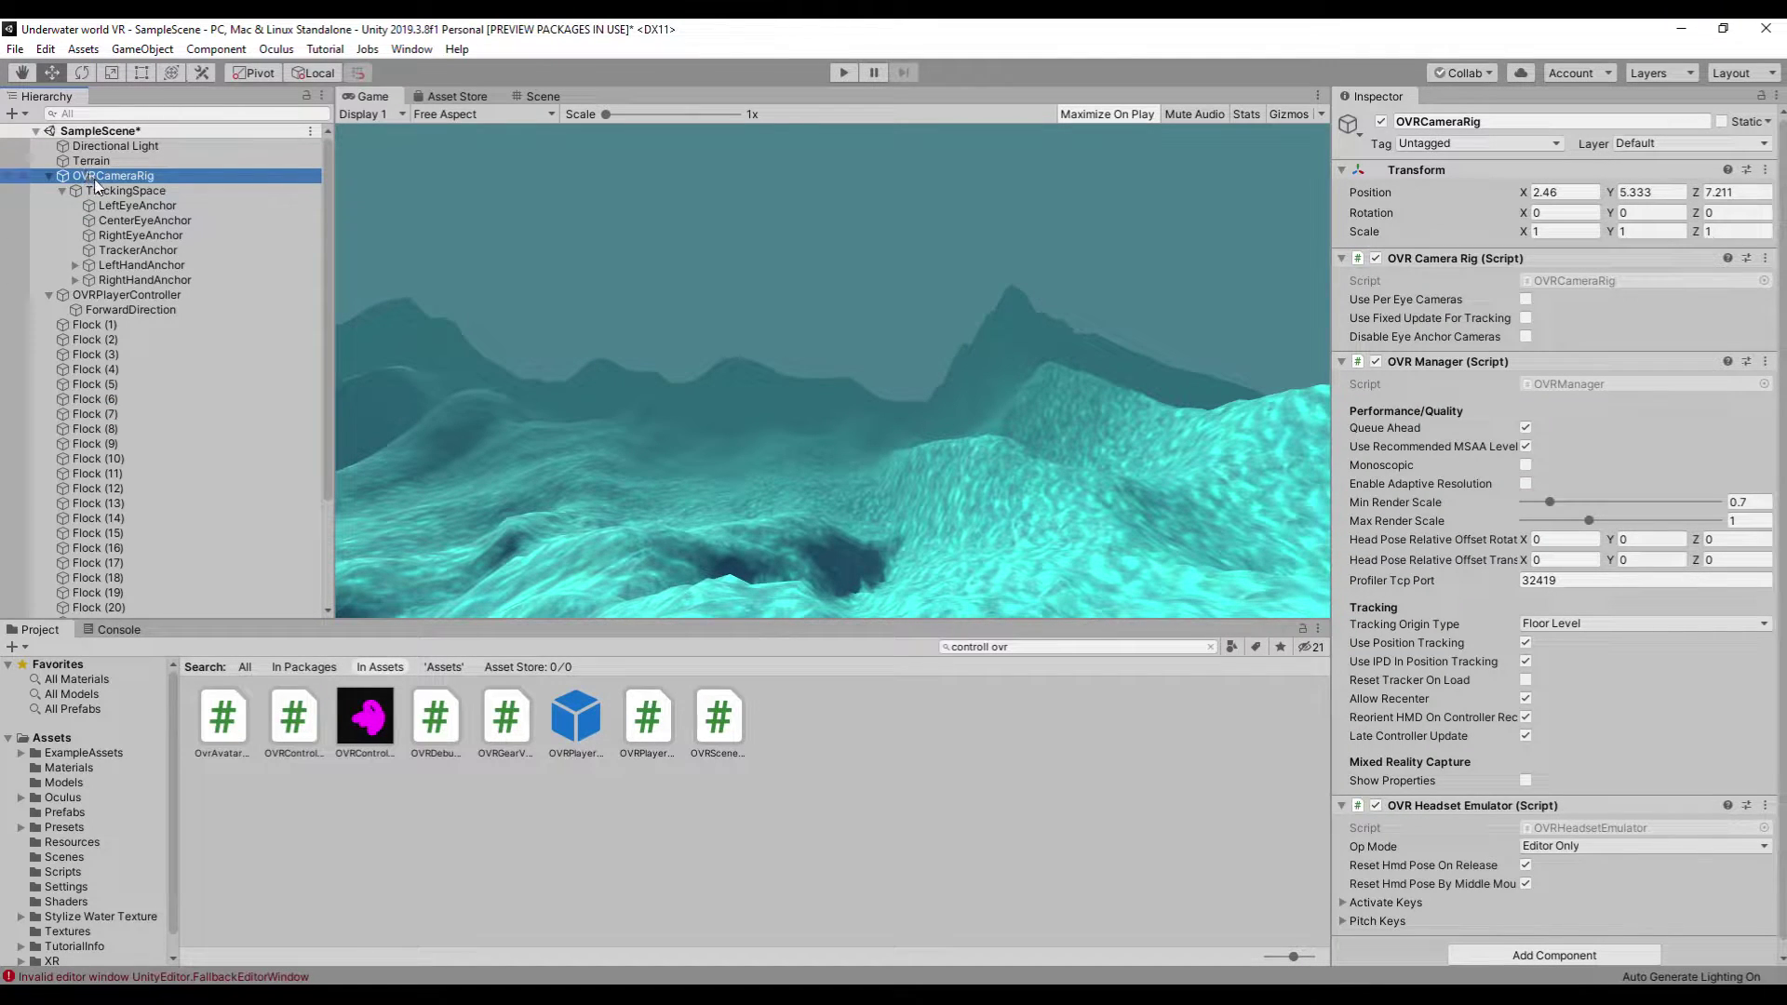
{"action": "left_click", "coordinate": [48, 175]}
{"action": "key", "text": "Delete"}
- Create an empty object named Player below Terrain with its Transform reset to the origin
{"action": "right_click", "coordinate": [46, 137]}
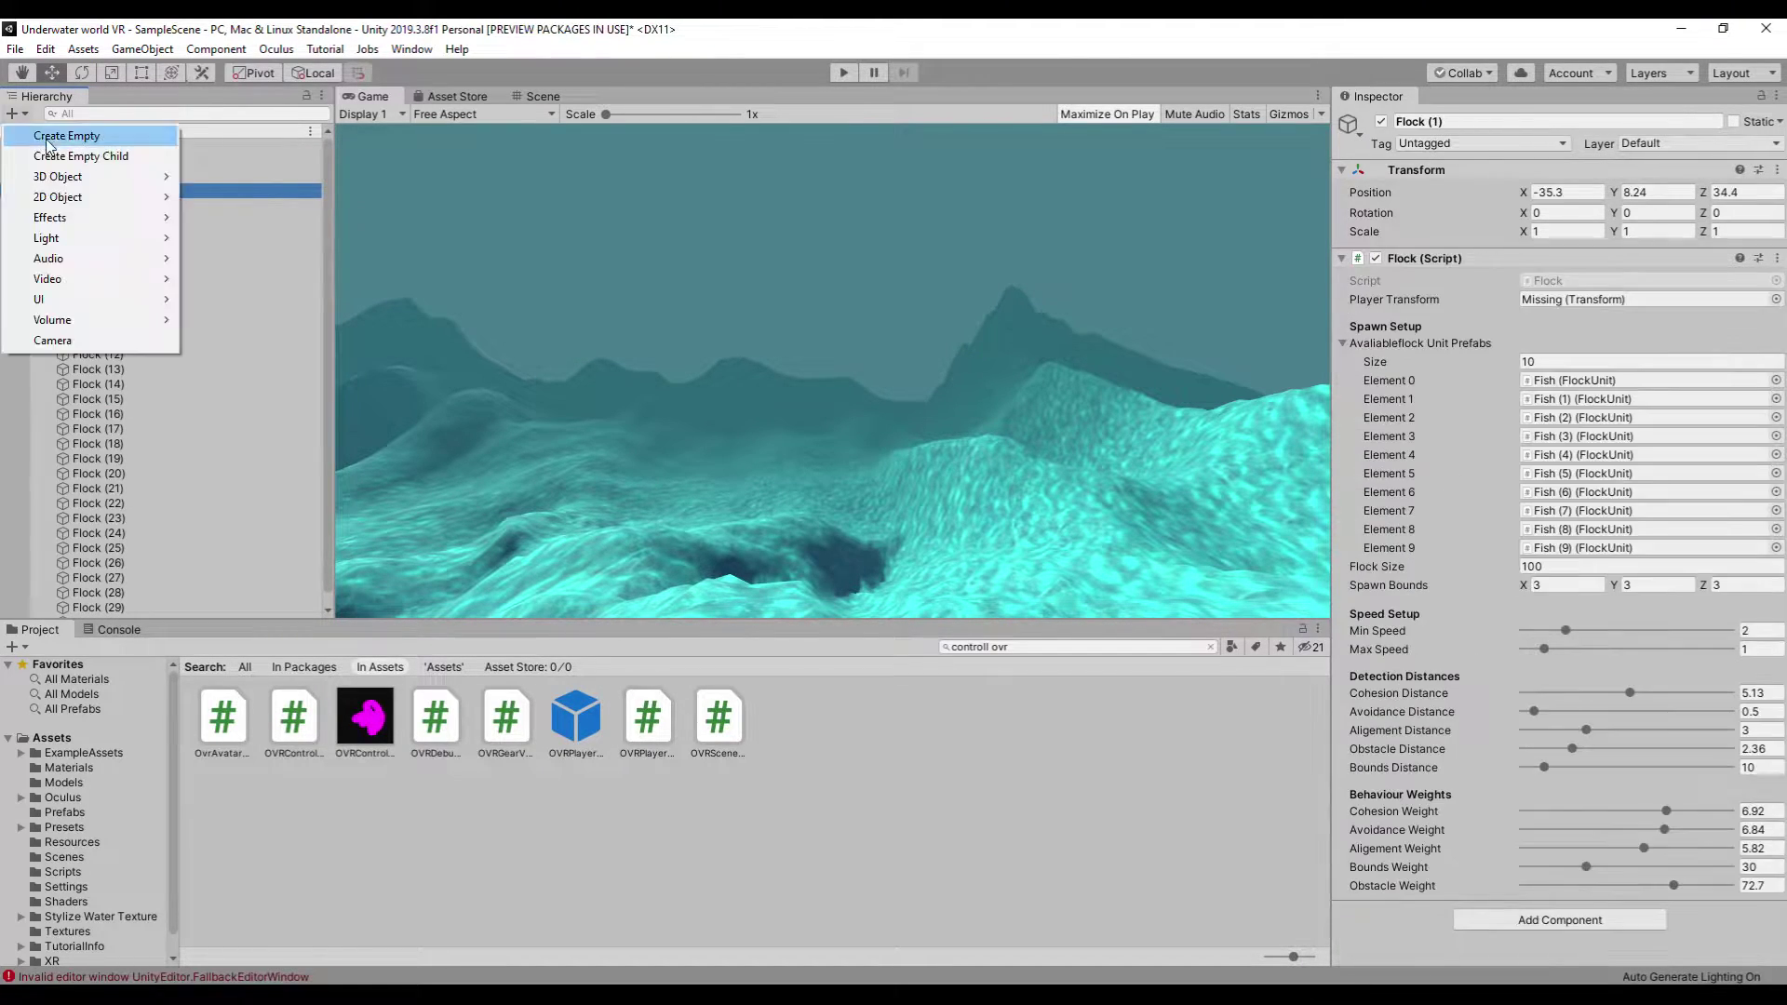
{"action": "left_click", "coordinate": [63, 154]}
{"action": "type", "text": "Player"}
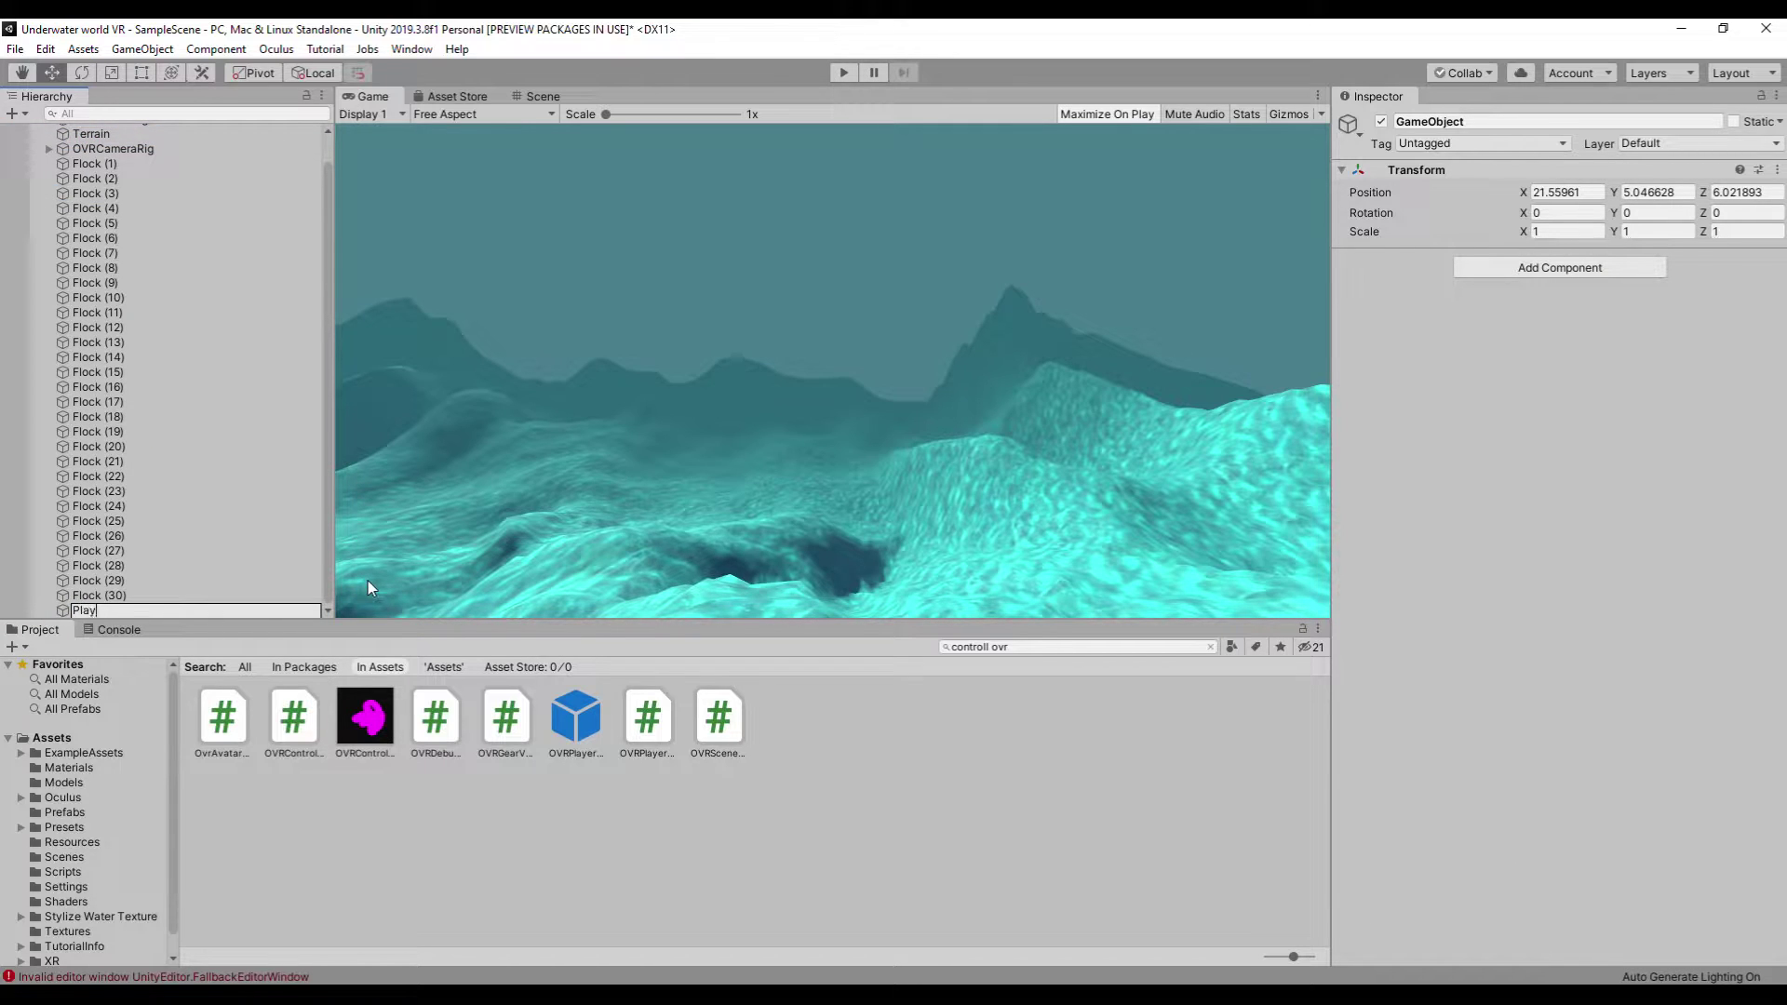
{"action": "key", "text": "Return"}
{"action": "left_click_drag", "start_coordinate": [88, 611], "coordinate": [86, 149]}
{"action": "right_click", "coordinate": [1416, 169]}
{"action": "left_click", "coordinate": [1634, 322]}
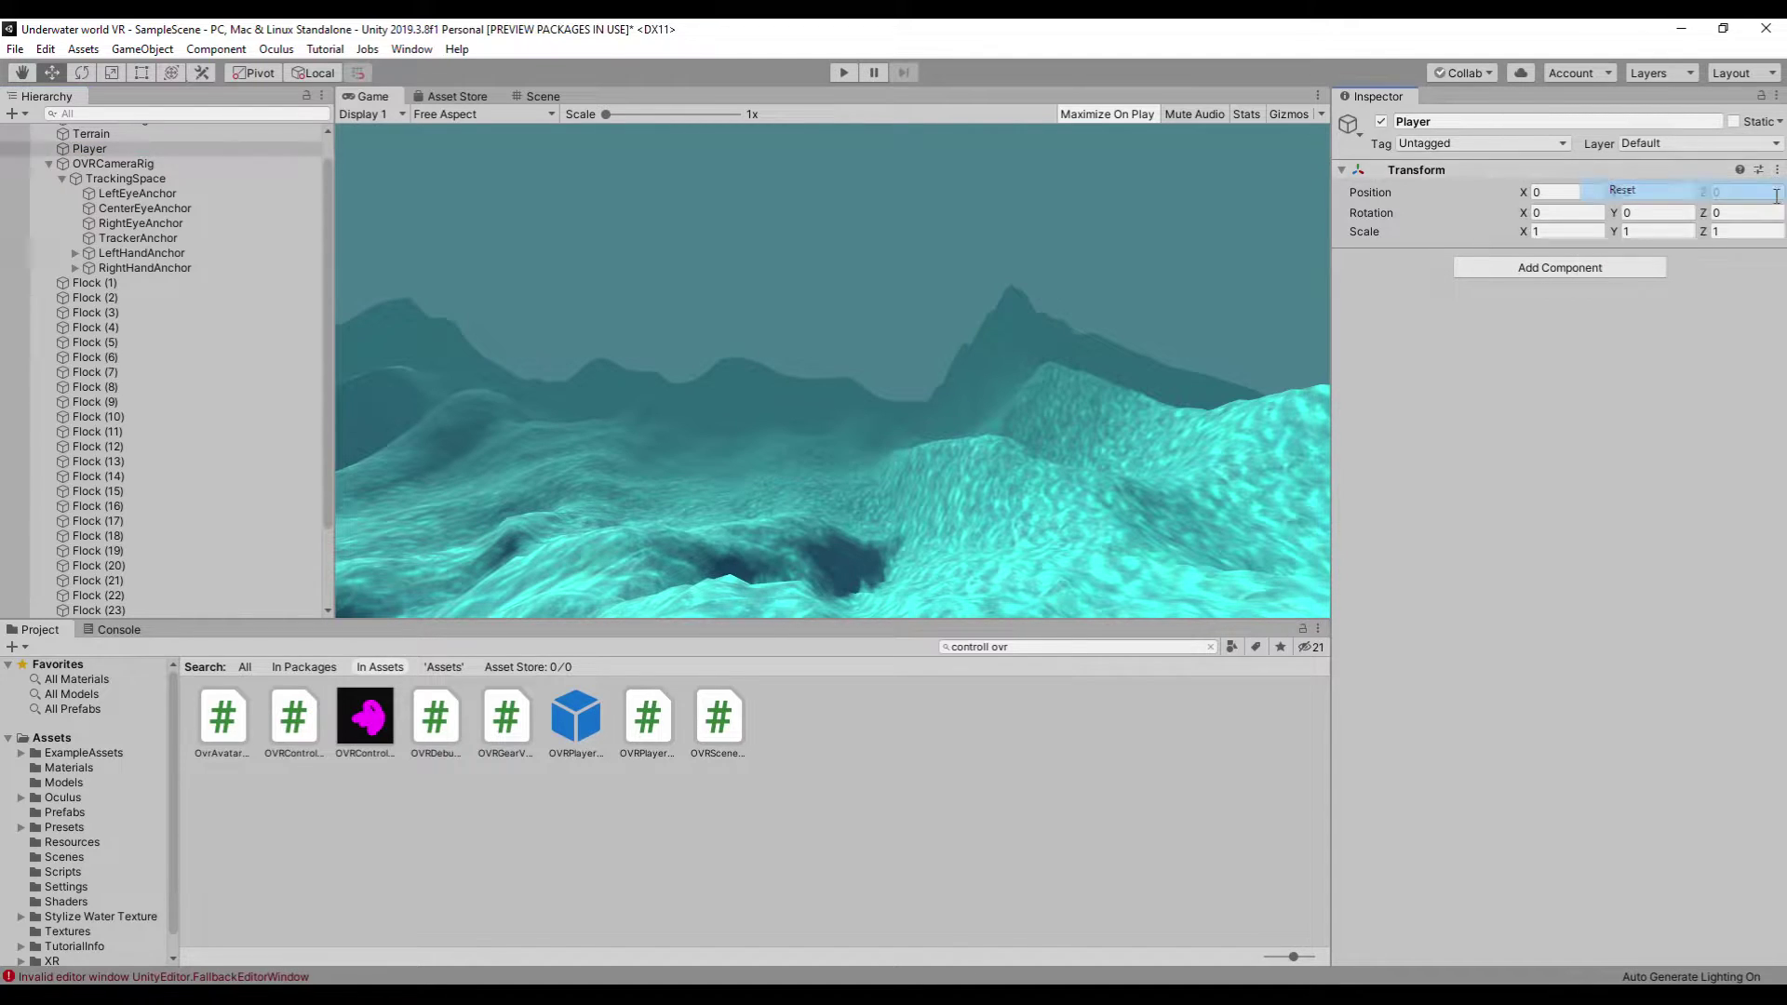
- Parent OVRCameraRig under Player and reset the rig's Transform
{"action": "left_click", "coordinate": [101, 163]}
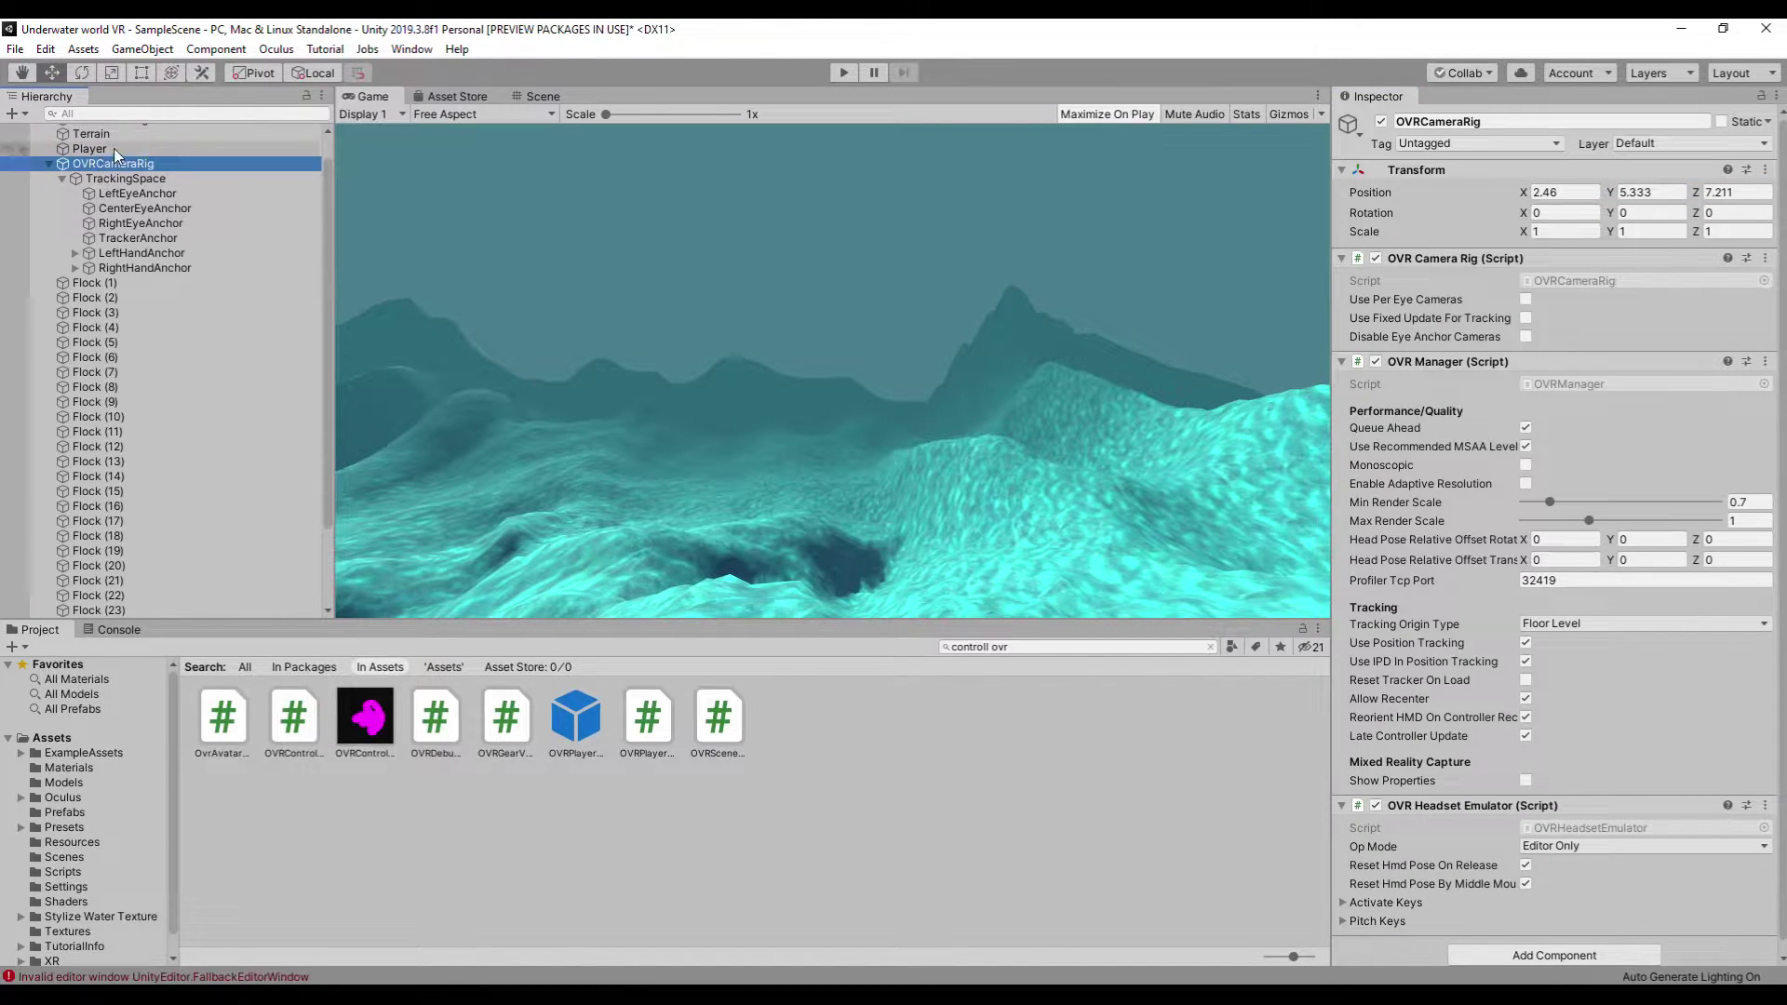
{"action": "left_click_drag", "start_coordinate": [106, 166], "coordinate": [108, 149]}
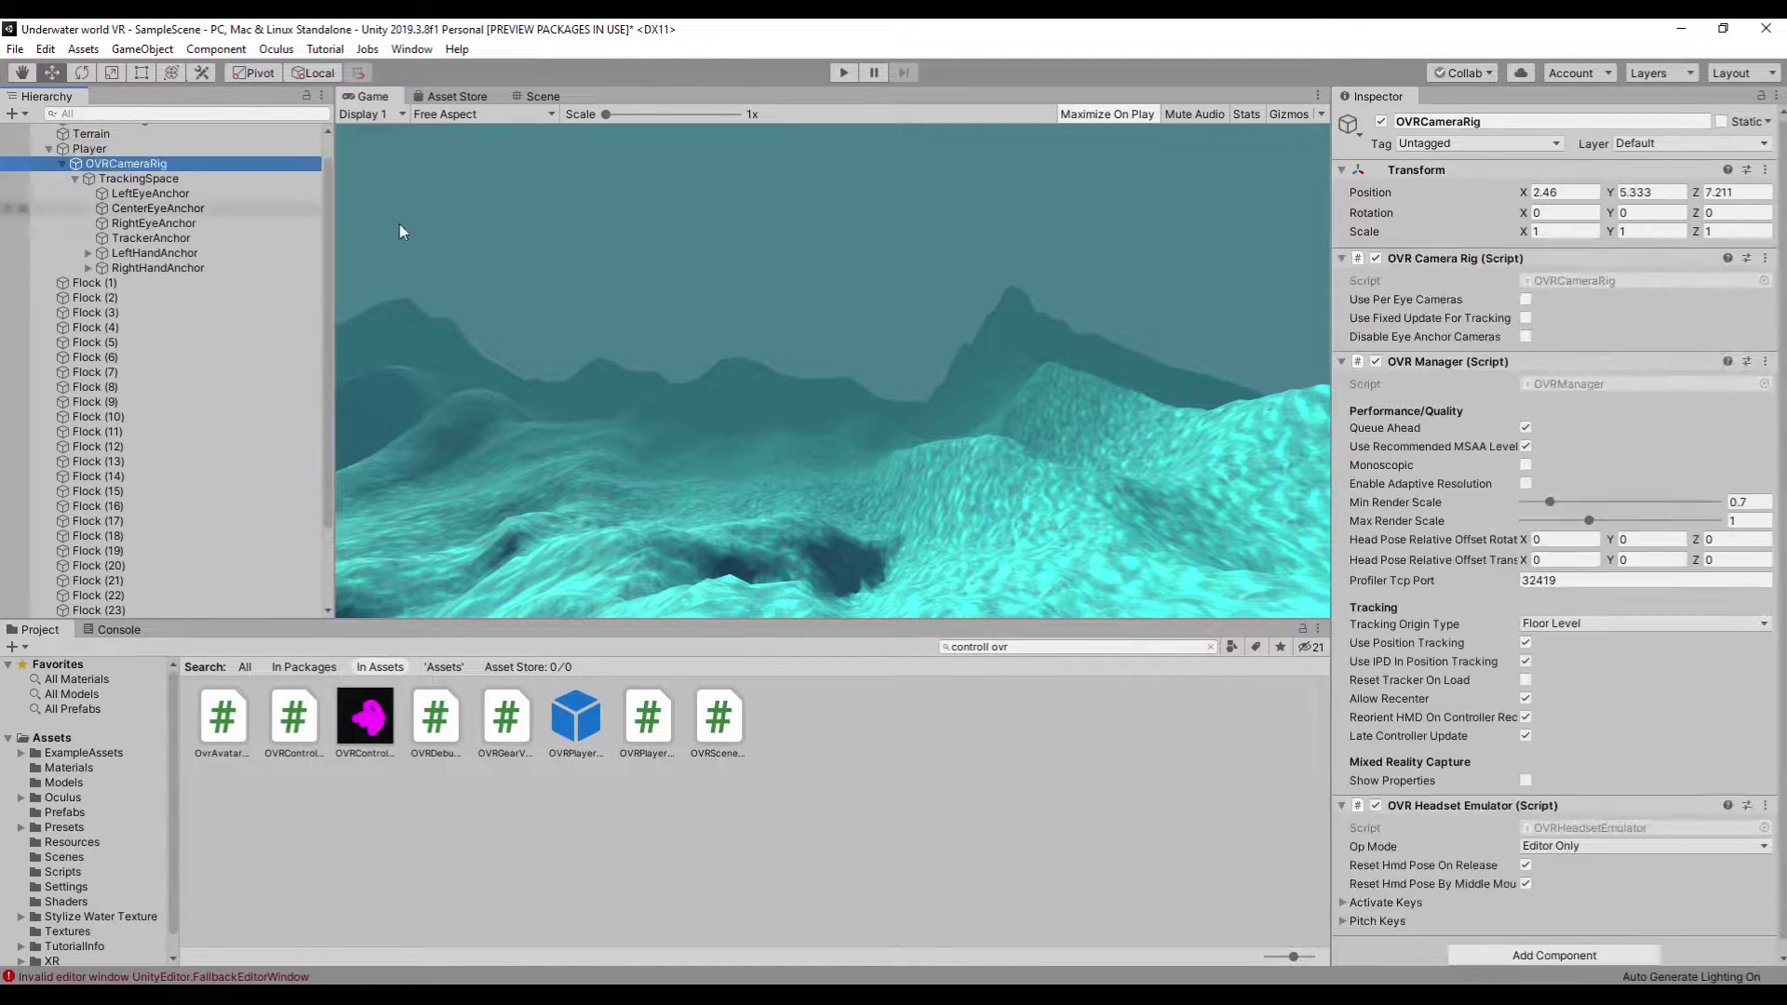
{"action": "right_click", "coordinate": [1767, 170]}
{"action": "left_click", "coordinate": [1620, 265]}
{"action": "left_click", "coordinate": [543, 95]}
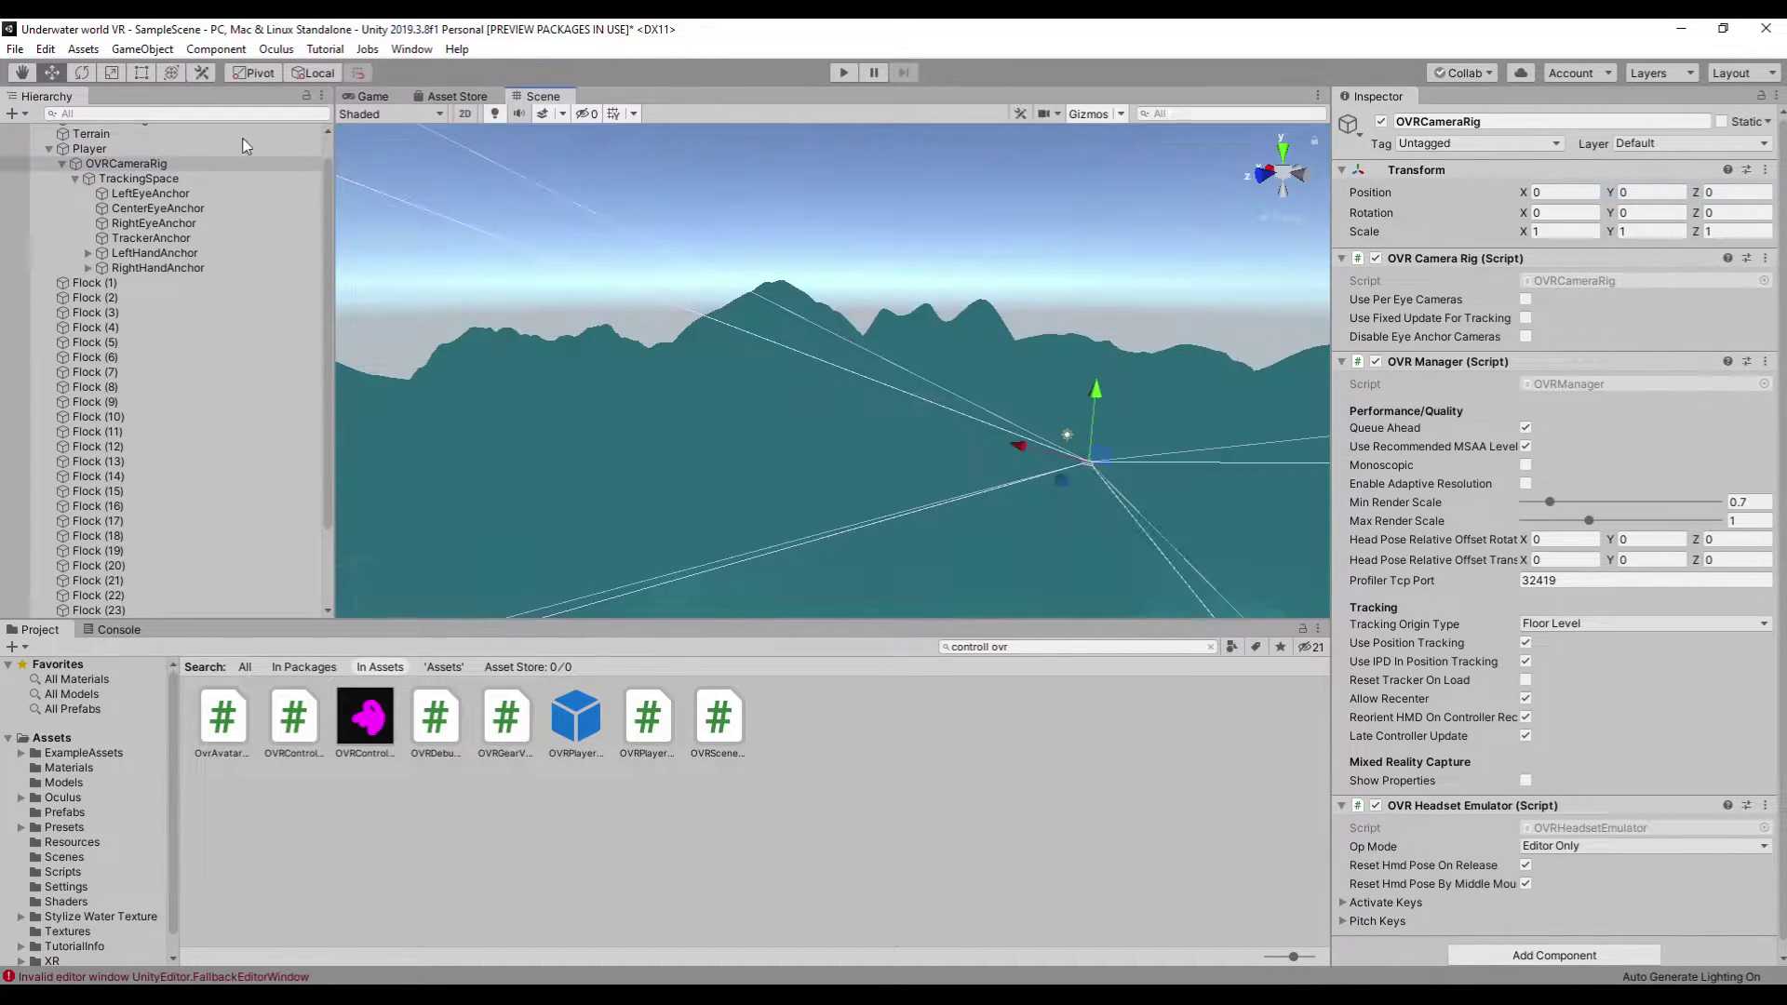
- Add a Sphere Collider with radius 0.3 to the Player
{"action": "double_click", "coordinate": [126, 164]}
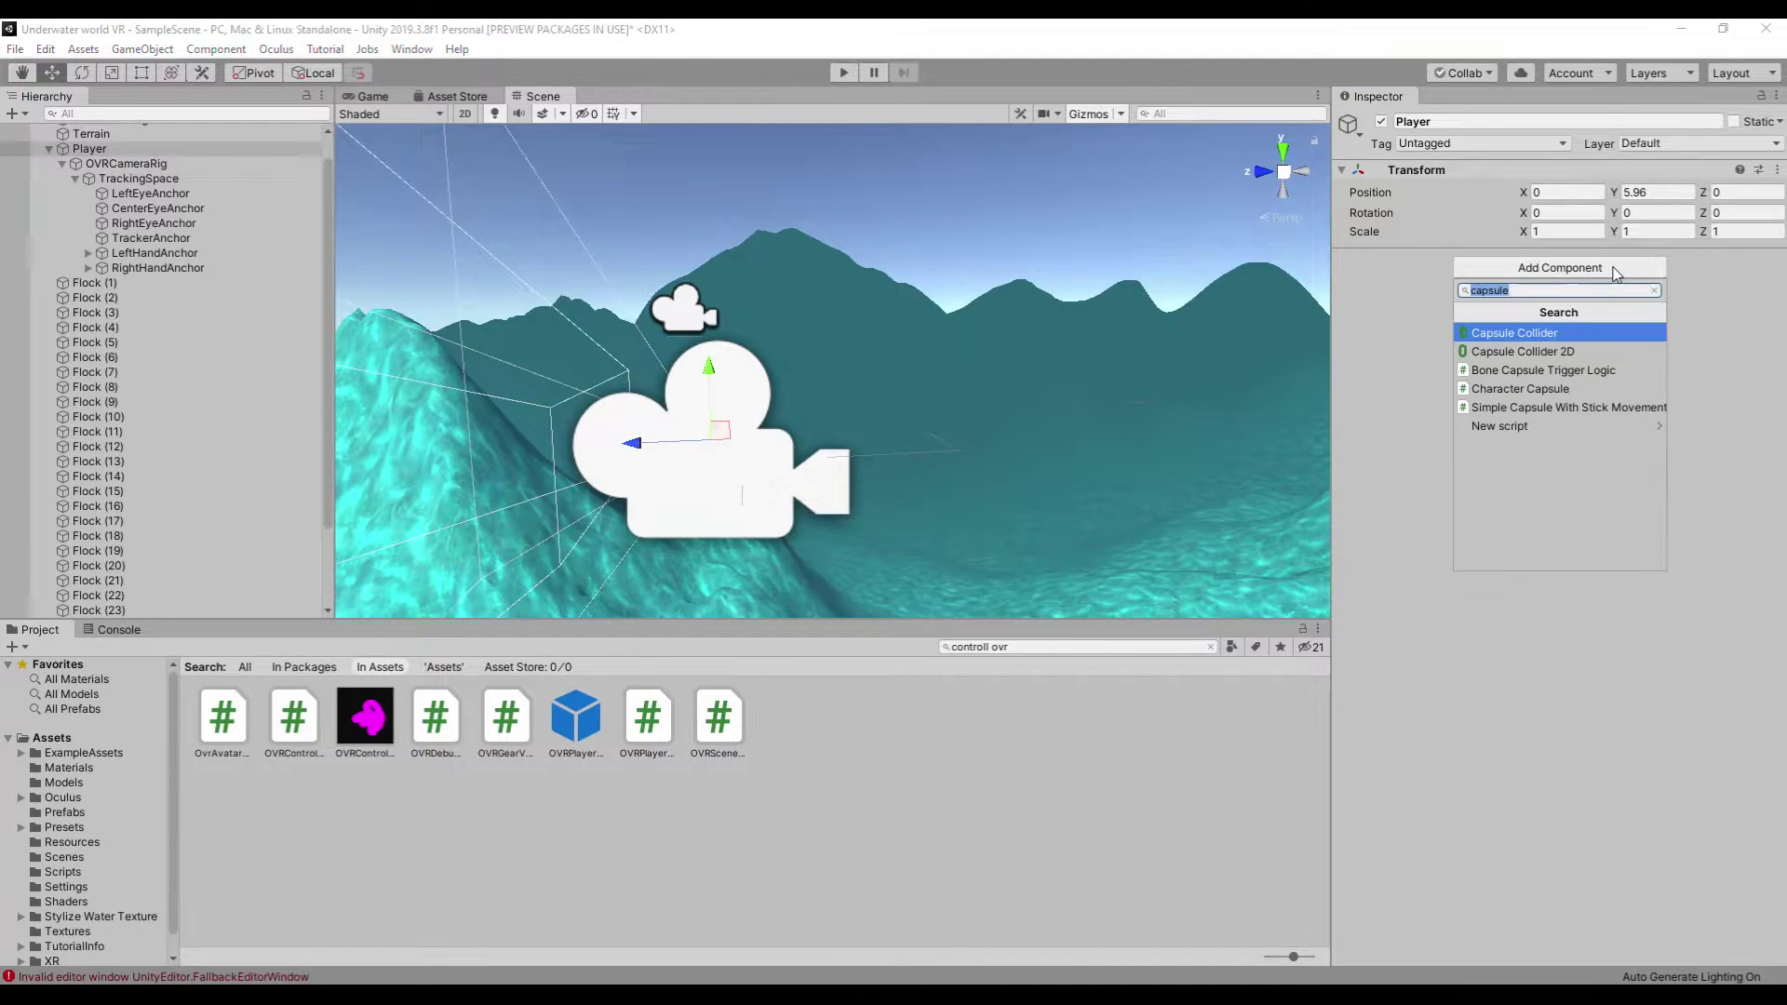
{"action": "type", "text": "sph"}
{"action": "key", "text": "Return"}
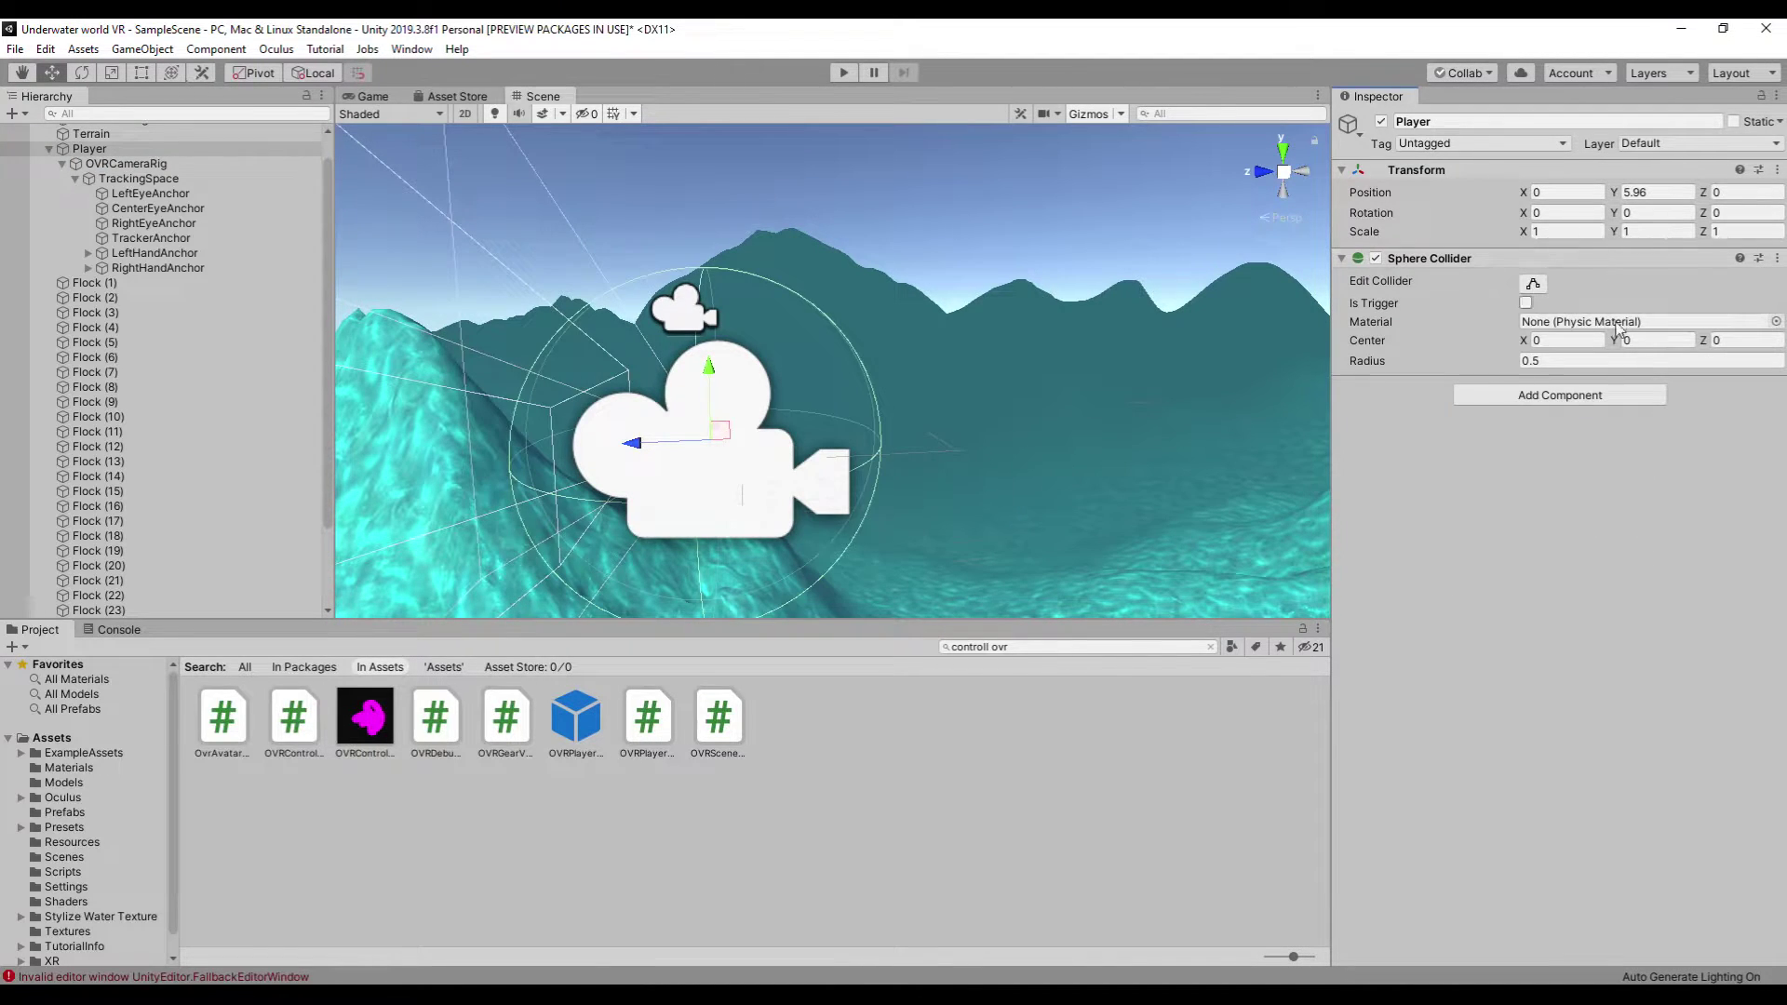
{"action": "left_click", "coordinate": [1539, 362]}
{"action": "type", "text": "3"}
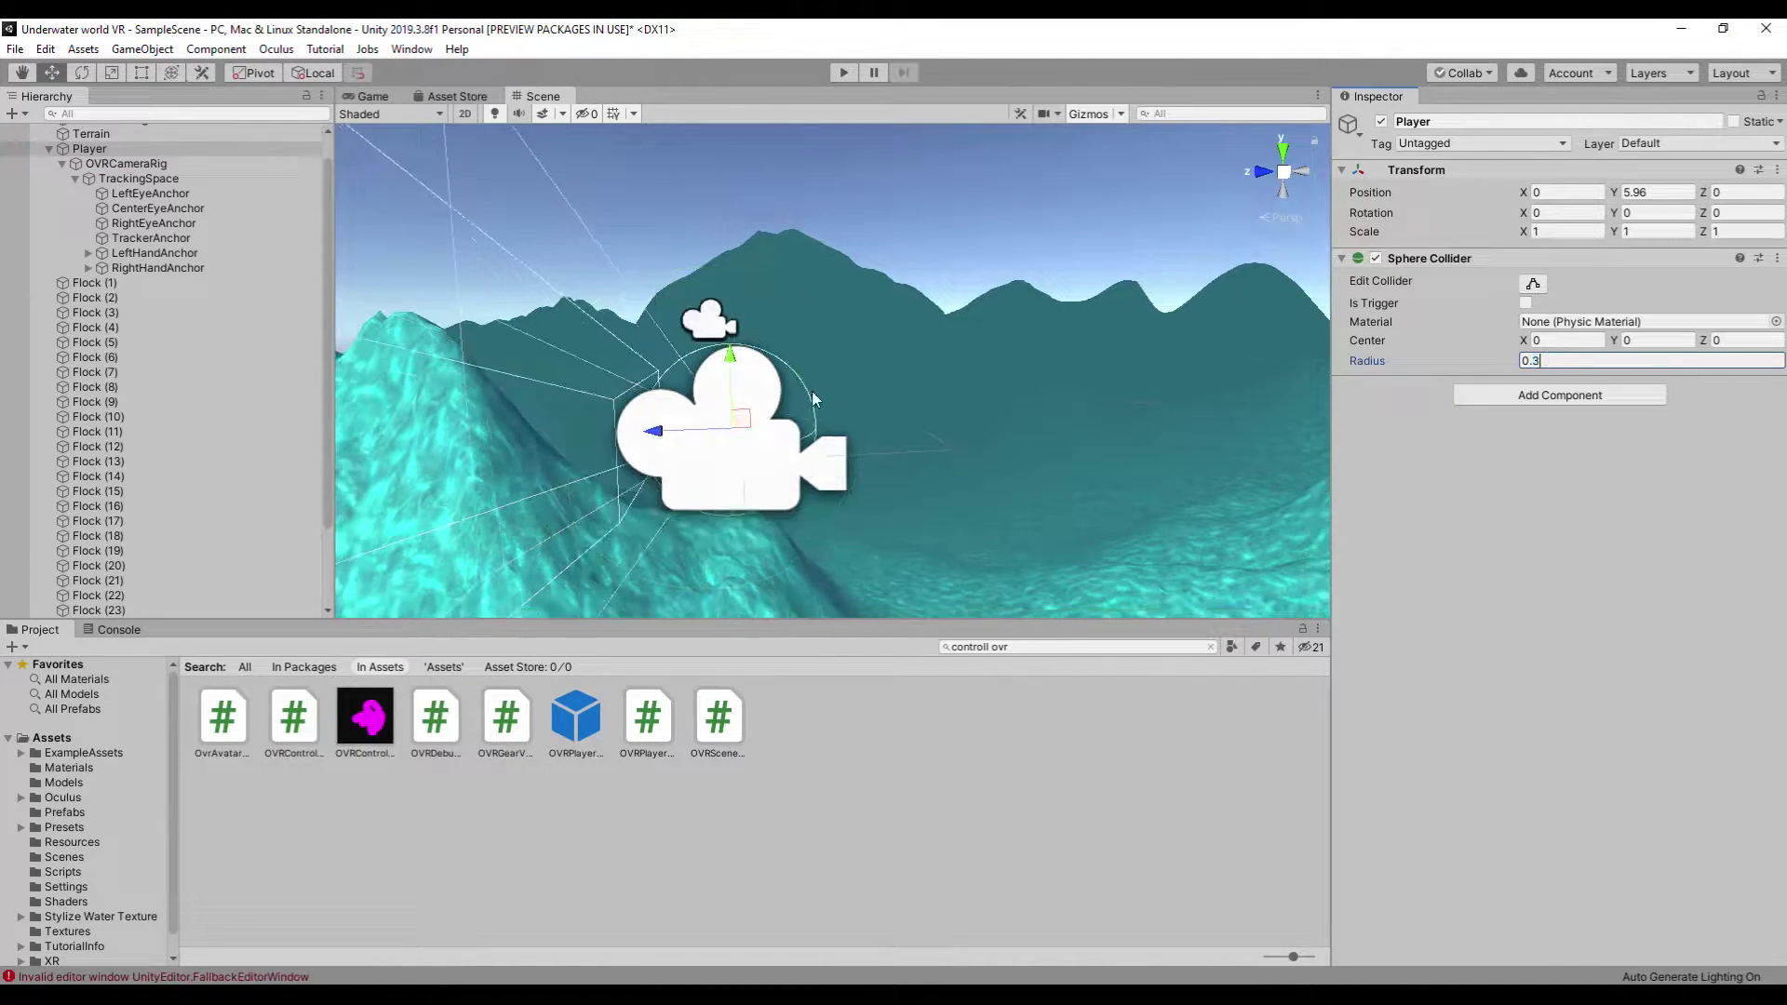
{"action": "middle_click_drag", "start_coordinate": [811, 391], "coordinate": [1118, 419]}
- Add a Rigidbody without gravity and freeze the Player's rotation constraints
{"action": "left_click", "coordinate": [1501, 400]}
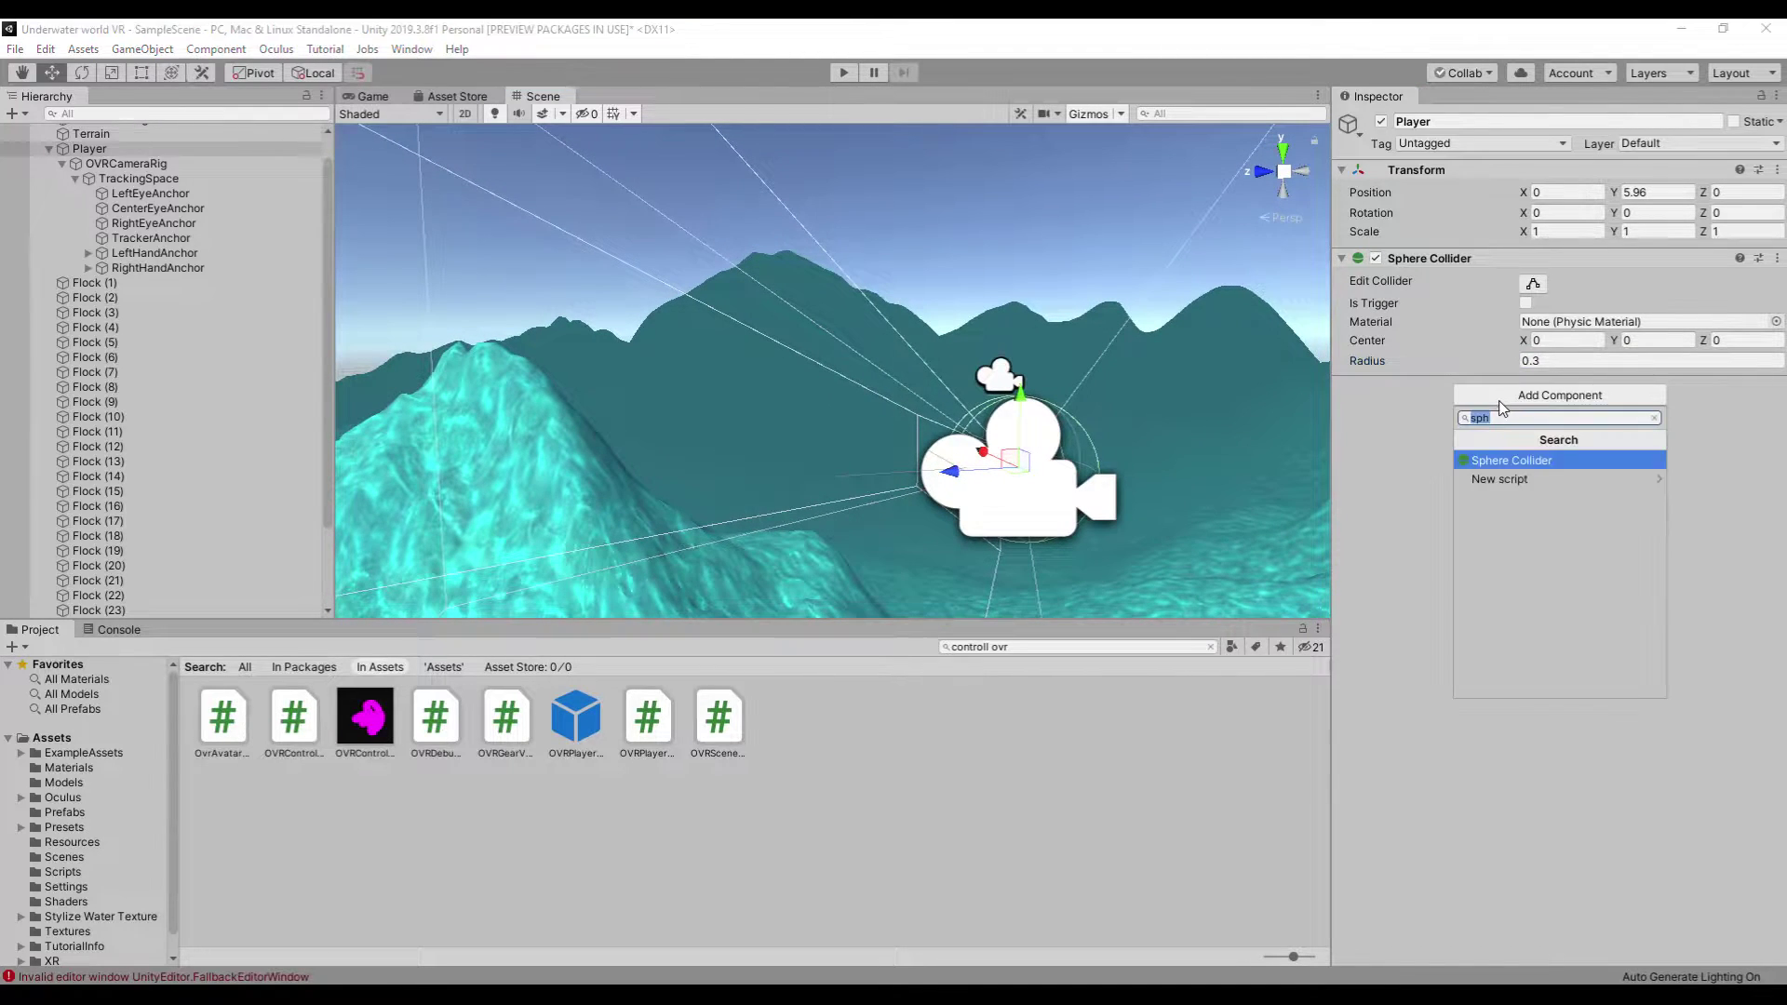
{"action": "type", "text": "rig"}
{"action": "key", "text": "Return"}
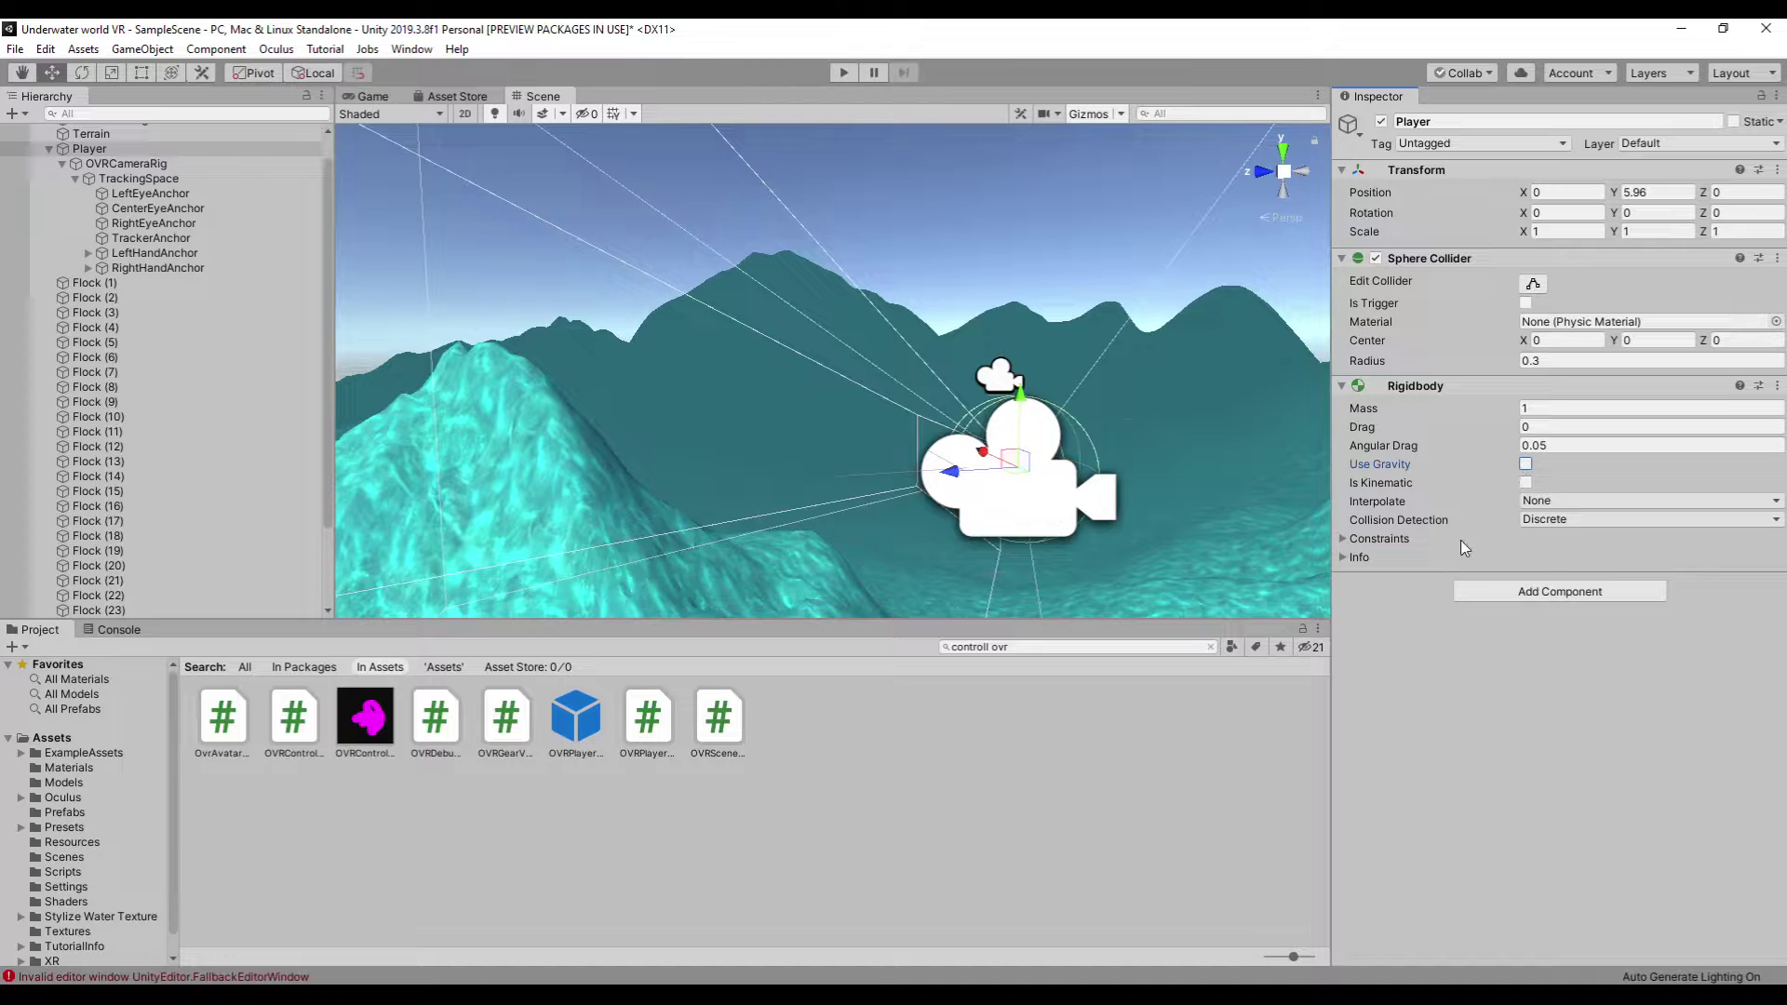
{"action": "left_click", "coordinate": [1346, 538]}
{"action": "left_click", "coordinate": [1527, 575]}
{"action": "left_click", "coordinate": [1555, 576]}
{"action": "left_click", "coordinate": [63, 871]}
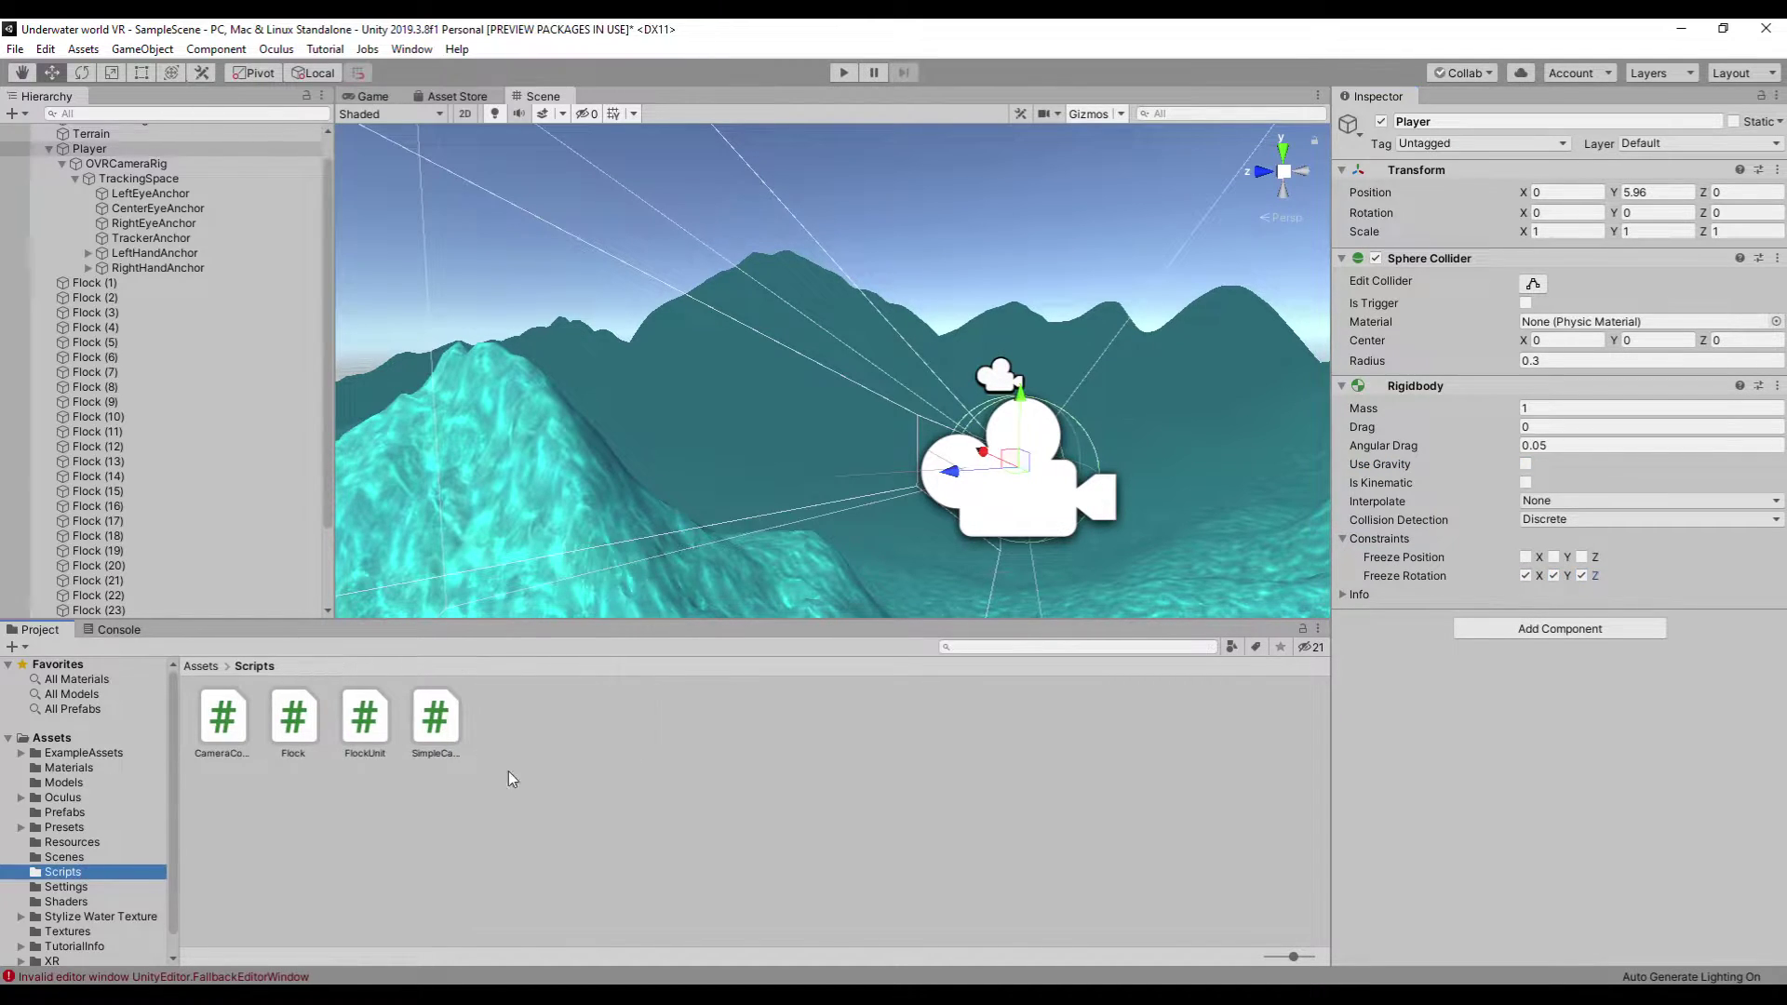
- Create a SwimmingController C# script in Scripts, attach it to Player, and clear its default methods
{"action": "right_click", "coordinate": [558, 797]}
{"action": "left_click", "coordinate": [945, 242]}
{"action": "type", "text": "ingController"}
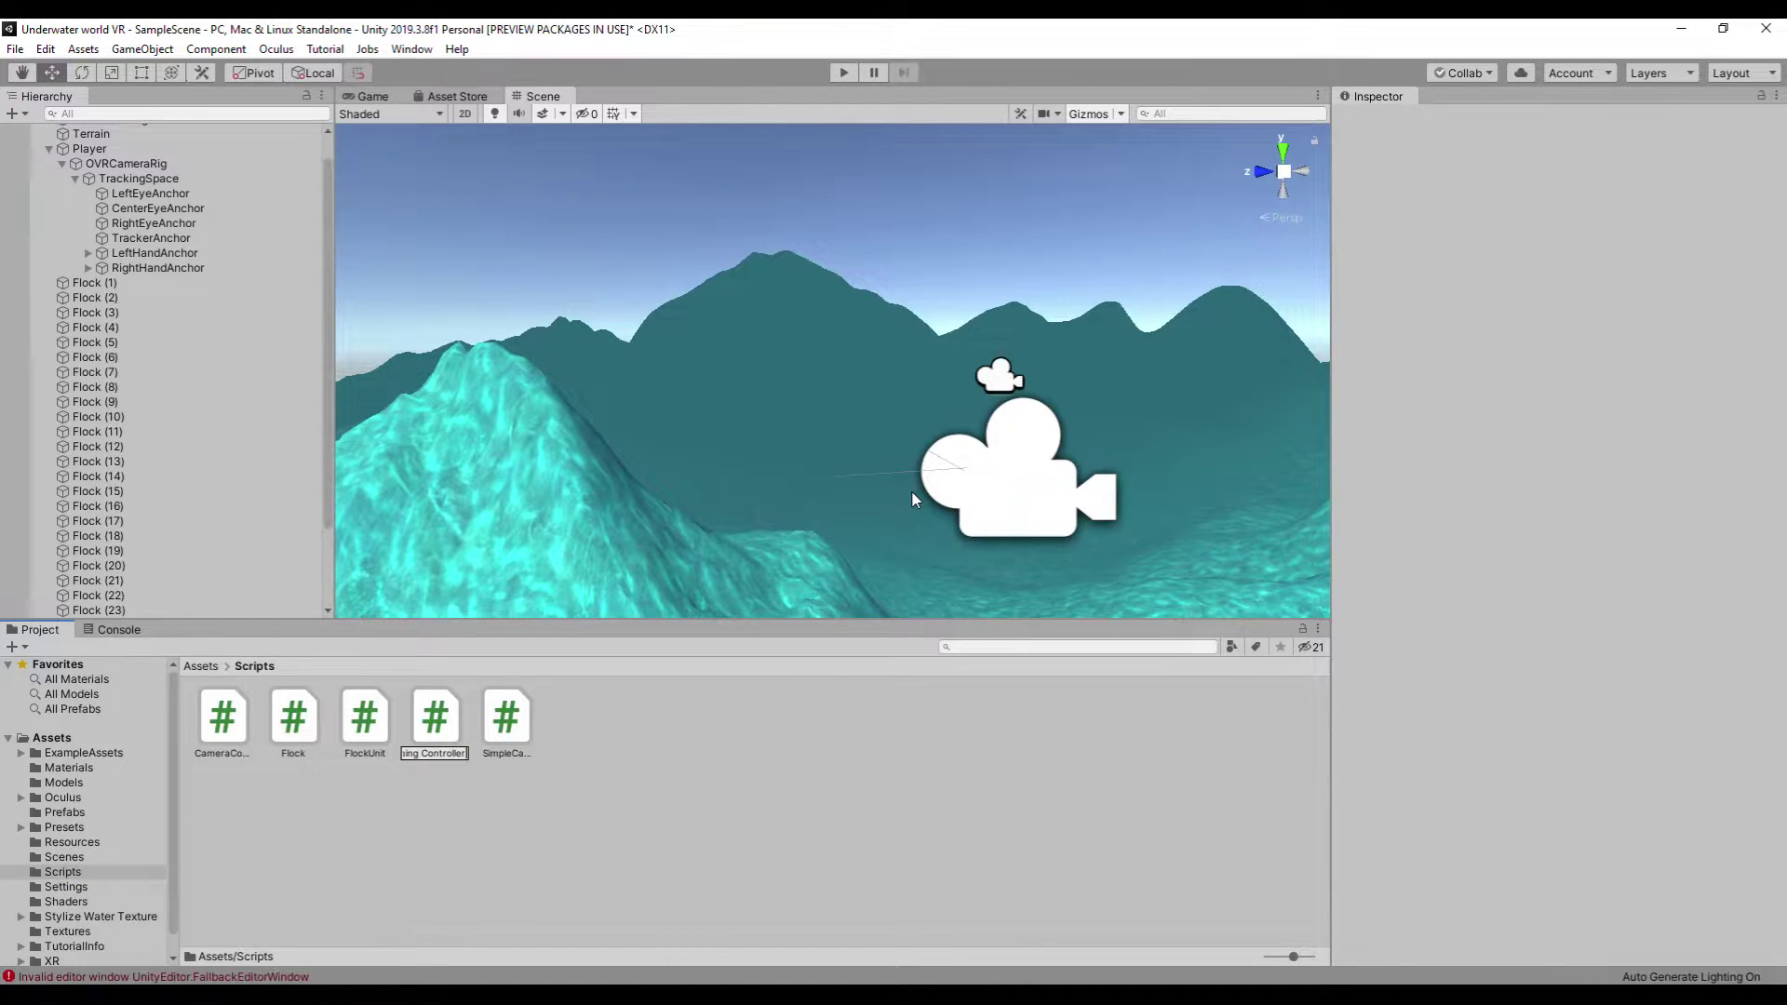
{"action": "key", "text": "Return"}
{"action": "left_click", "coordinate": [90, 149]}
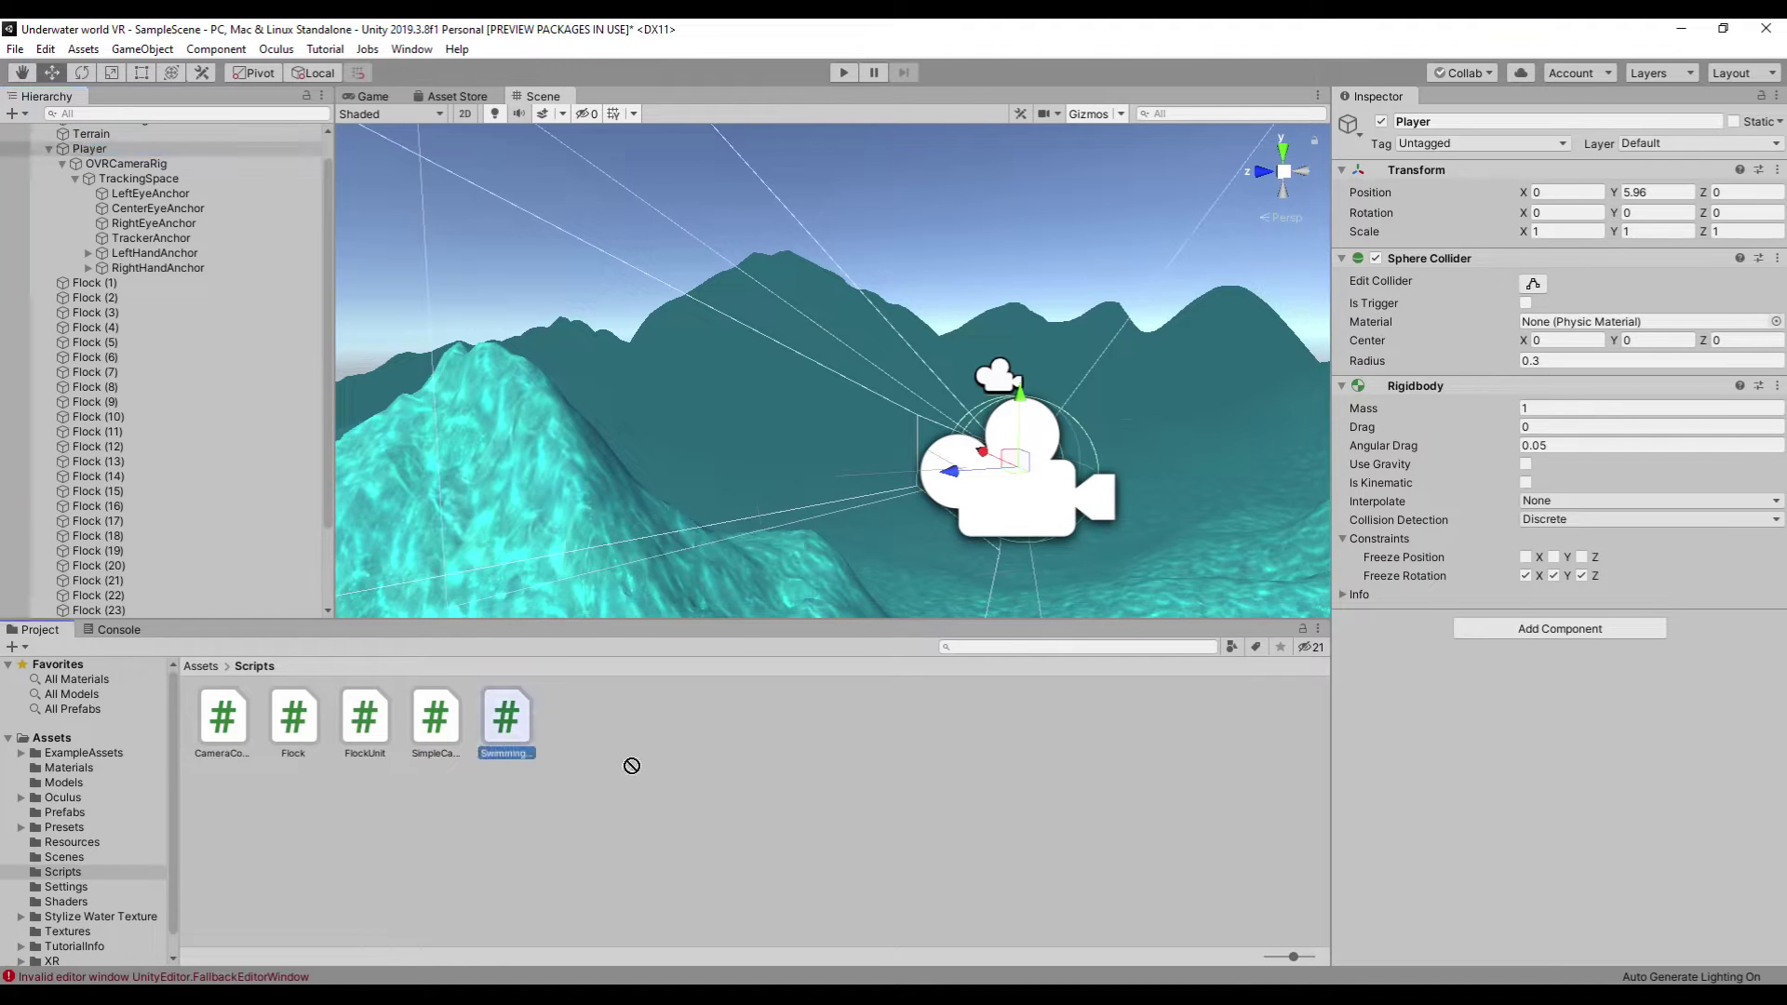
{"action": "left_click_drag", "start_coordinate": [506, 718], "coordinate": [1456, 829]}
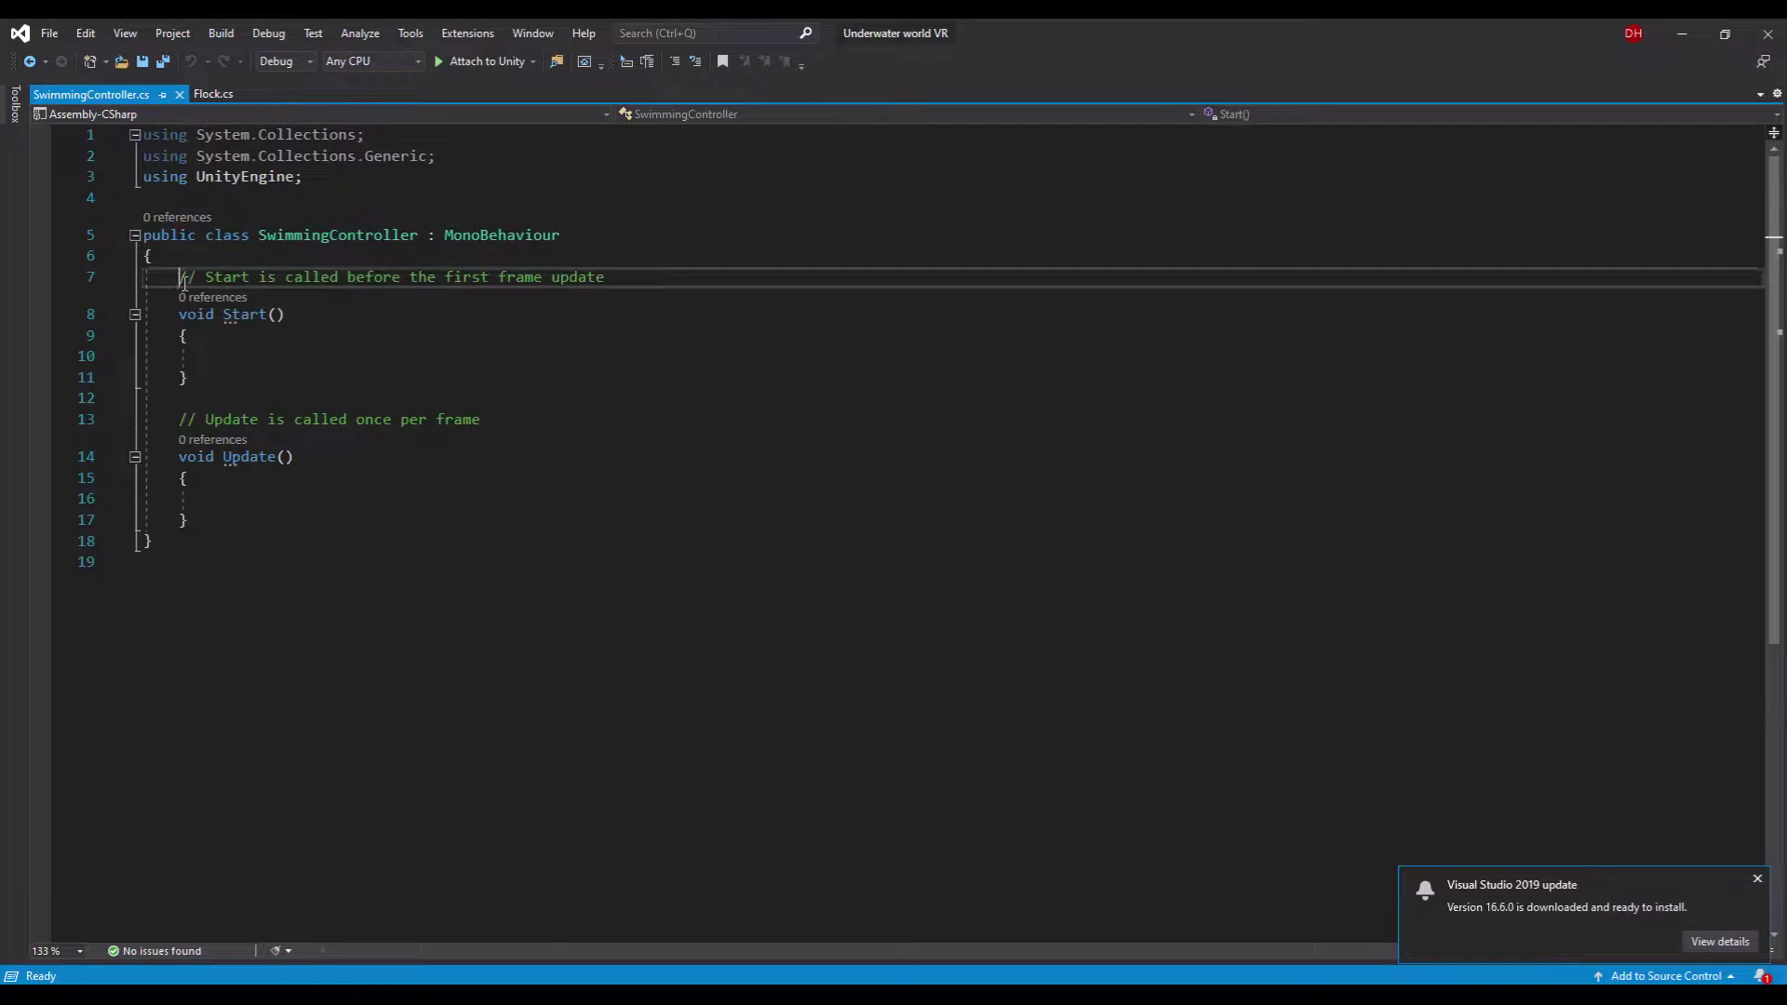
{"action": "left_click_drag", "start_coordinate": [182, 279], "coordinate": [182, 518]}
{"action": "key", "text": "Delete"}
- Add [RequireComponent(typeof(Rigidbody))] above the SwimmingController class and save
{"action": "left_click", "coordinate": [177, 197]}
{"action": "key", "text": "Return"}
{"action": "type", "text": "[Req"}
{"action": "key", "text": "Tab"}
{"action": "type", "text": "(ty"}
{"action": "key", "text": "Tab"}
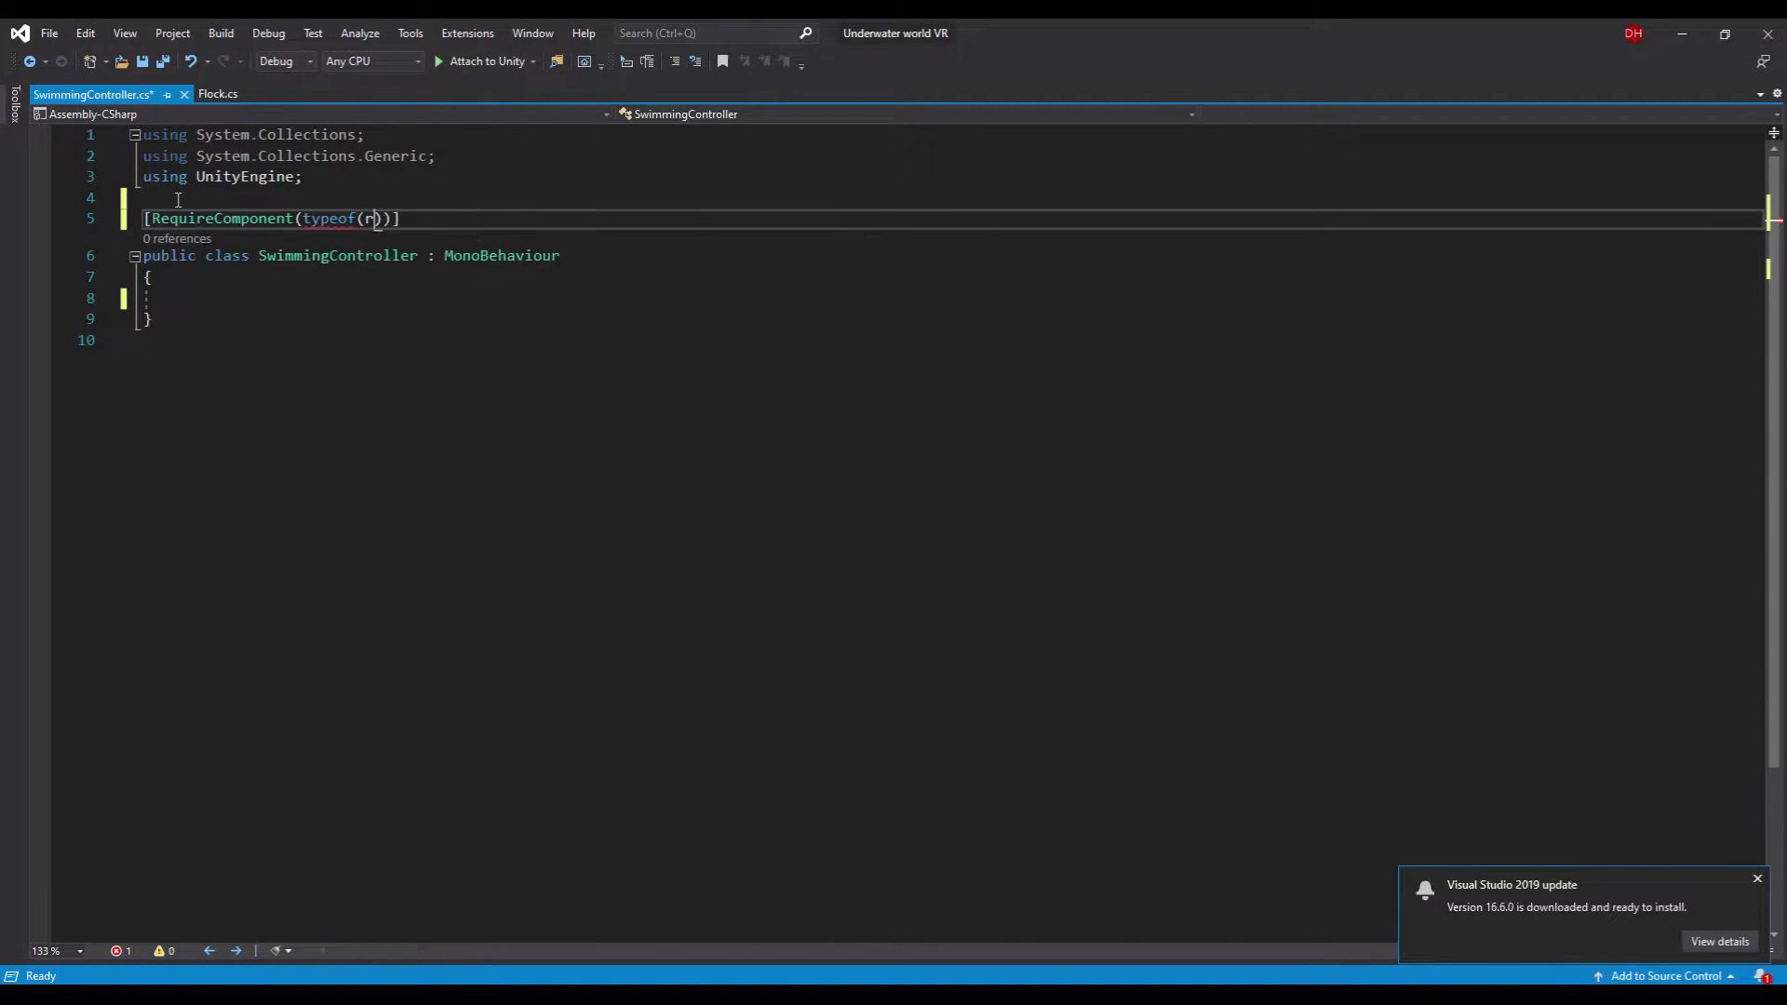
{"action": "type", "text": "(Rig"}
{"action": "key", "text": "Tab"}
{"action": "type", "text": "))]"}
{"action": "key", "text": "ctrl+s"}
- Declare serialized private float fields, starting with swimmingForce
{"action": "left_click", "coordinate": [322, 299]}
{"action": "type", "text": "[ser"}
{"action": "key", "text": "Tab"}
{"action": "type", "text": "]"}
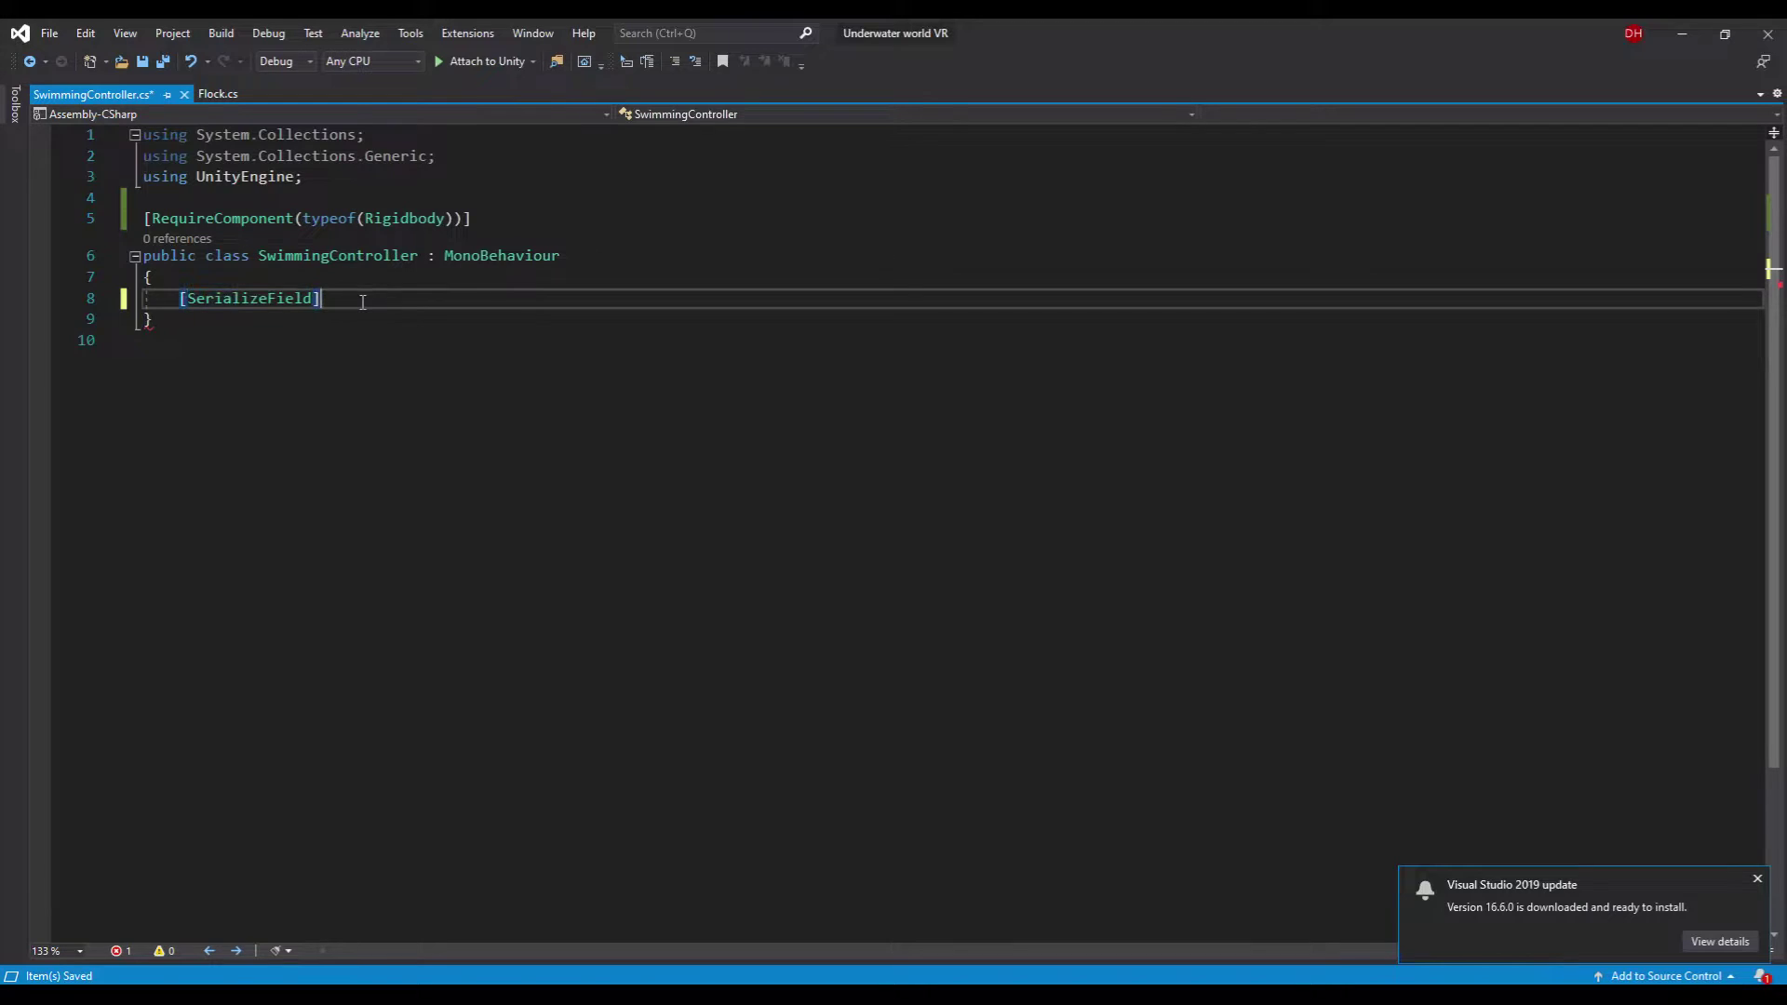
{"action": "type", "text": " private"}
{"action": "key", "text": "Tab"}
{"action": "type", "text": "float swimmingFo"}
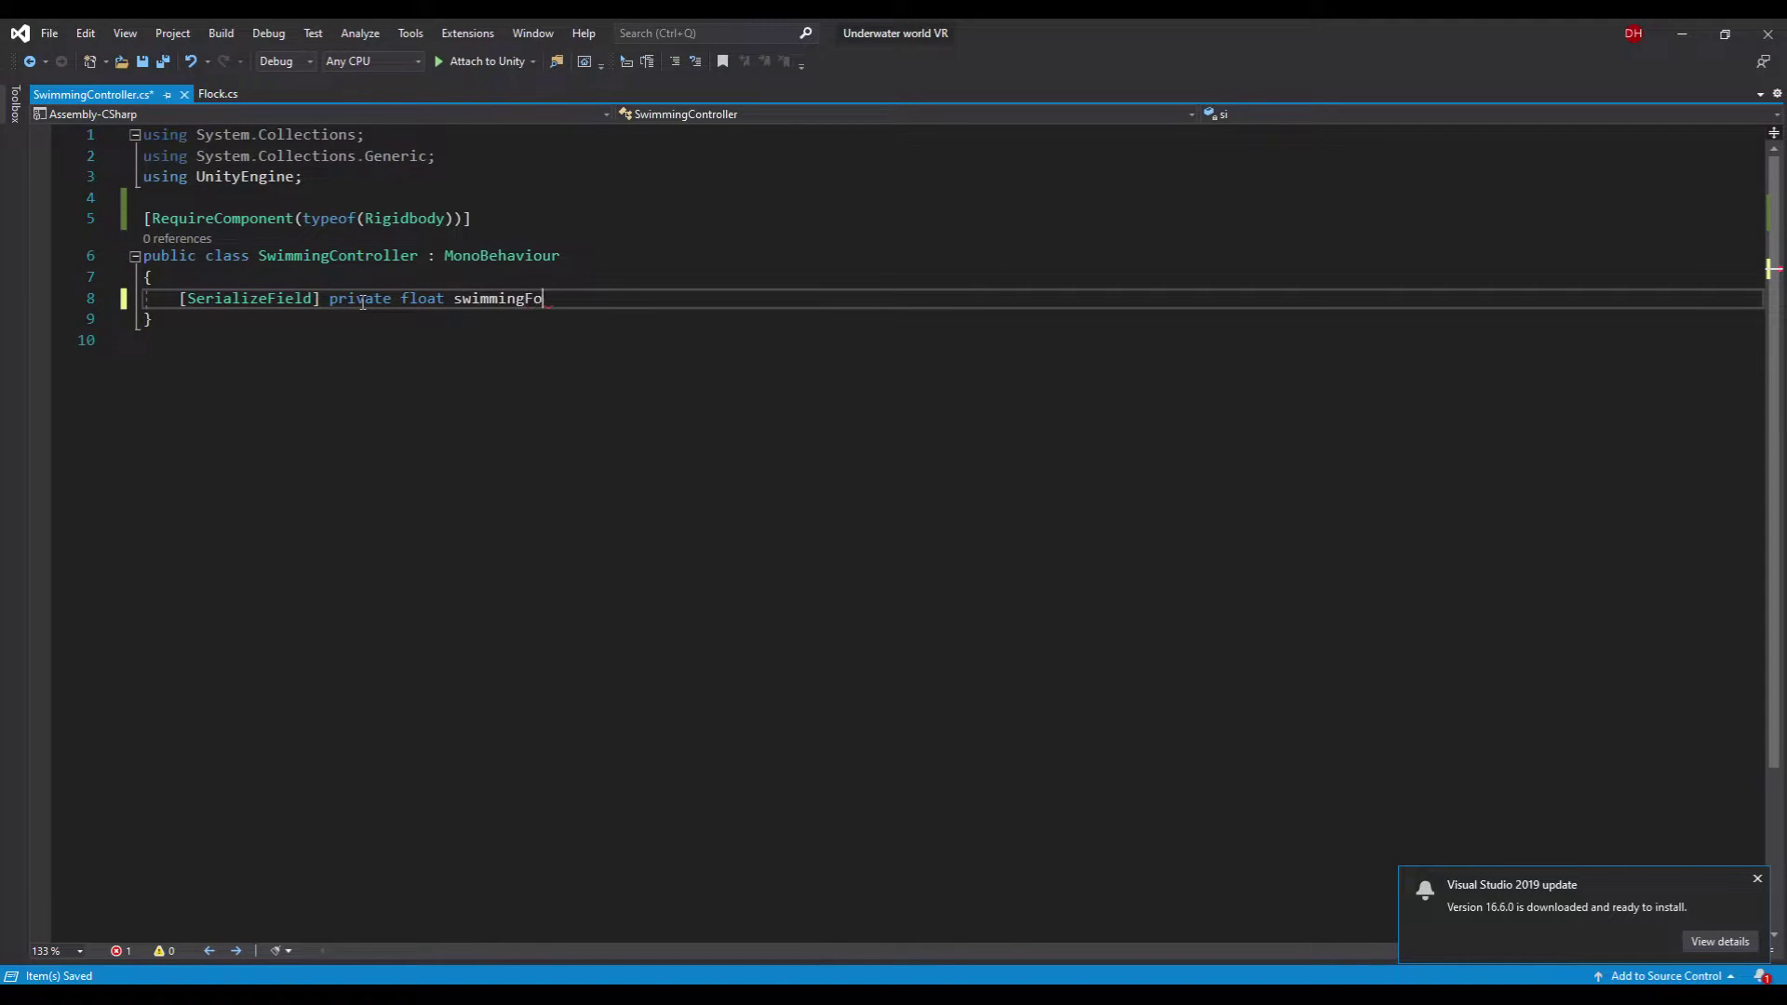
{"action": "type", "text": "rce;"}
{"action": "key", "text": "Return"}
{"action": "type", "text": "[ser"}
{"action": "key", "text": "Tab"}
{"action": "type", "text": "] private f"}
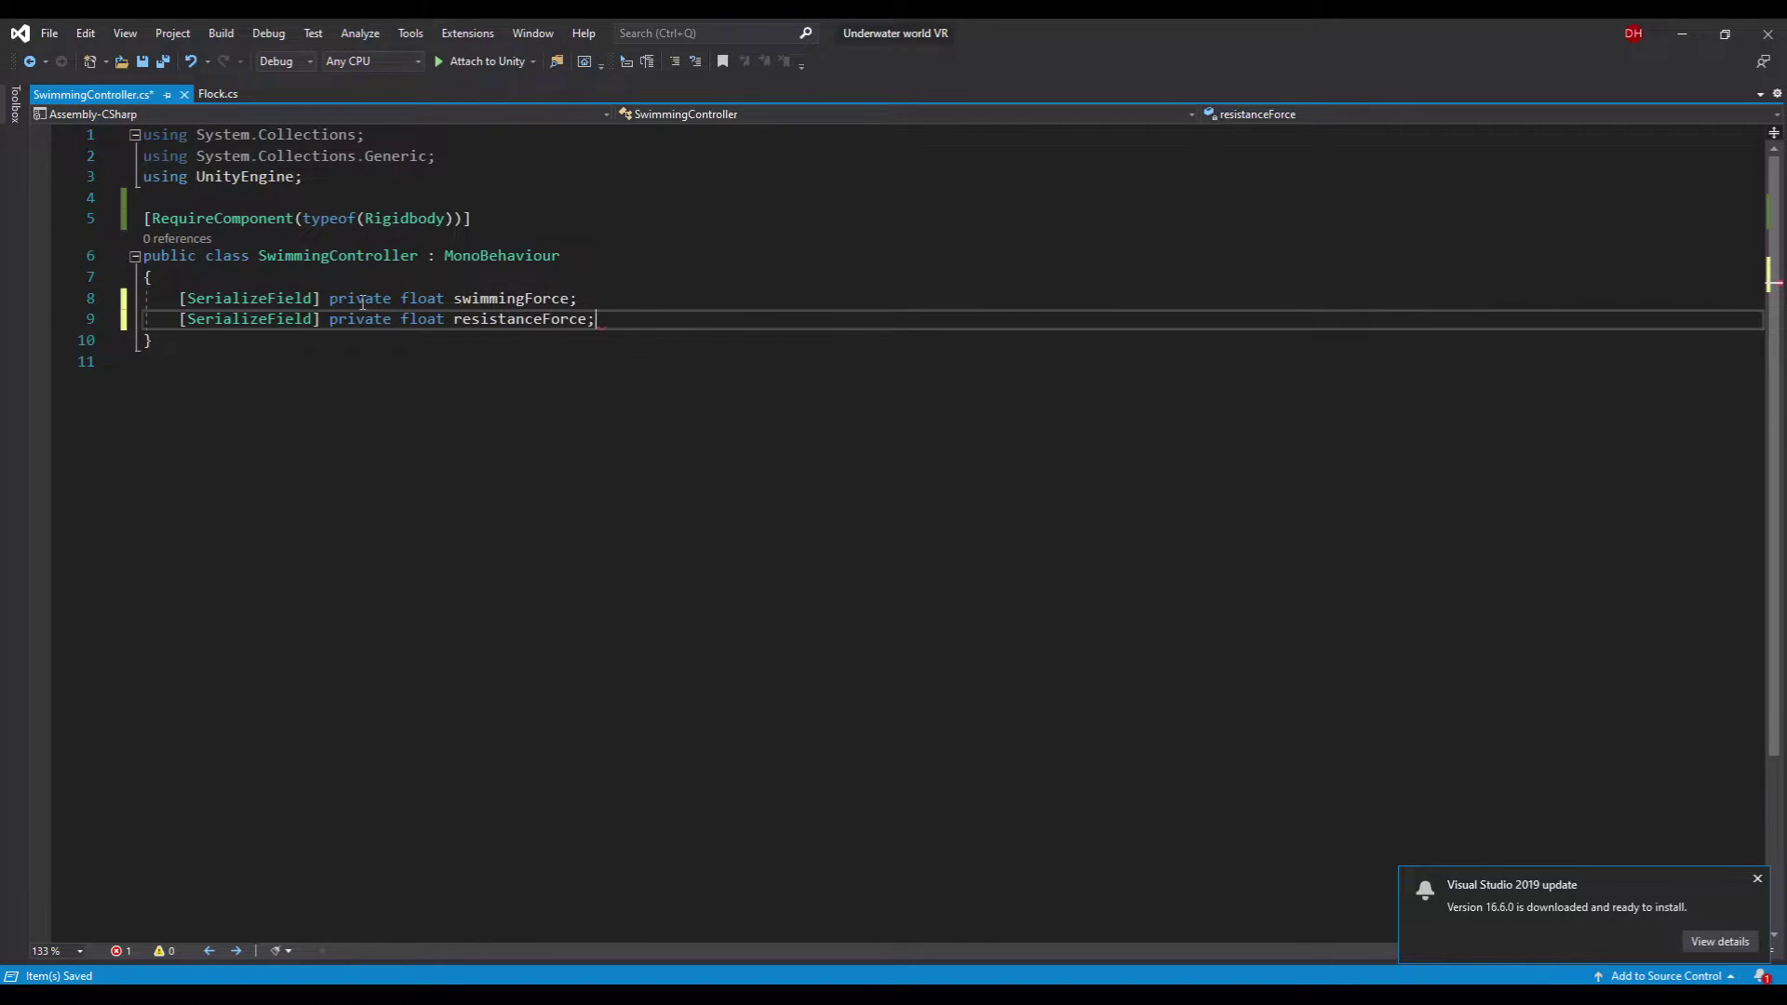
{"action": "key", "text": "Return"}
{"action": "type", "text": "[ser"}
{"action": "key", "text": "Tab"}
{"action": "type", "text": "] priv"}
{"action": "key", "text": "Tab"}
{"action": "type", "text": "flop"}
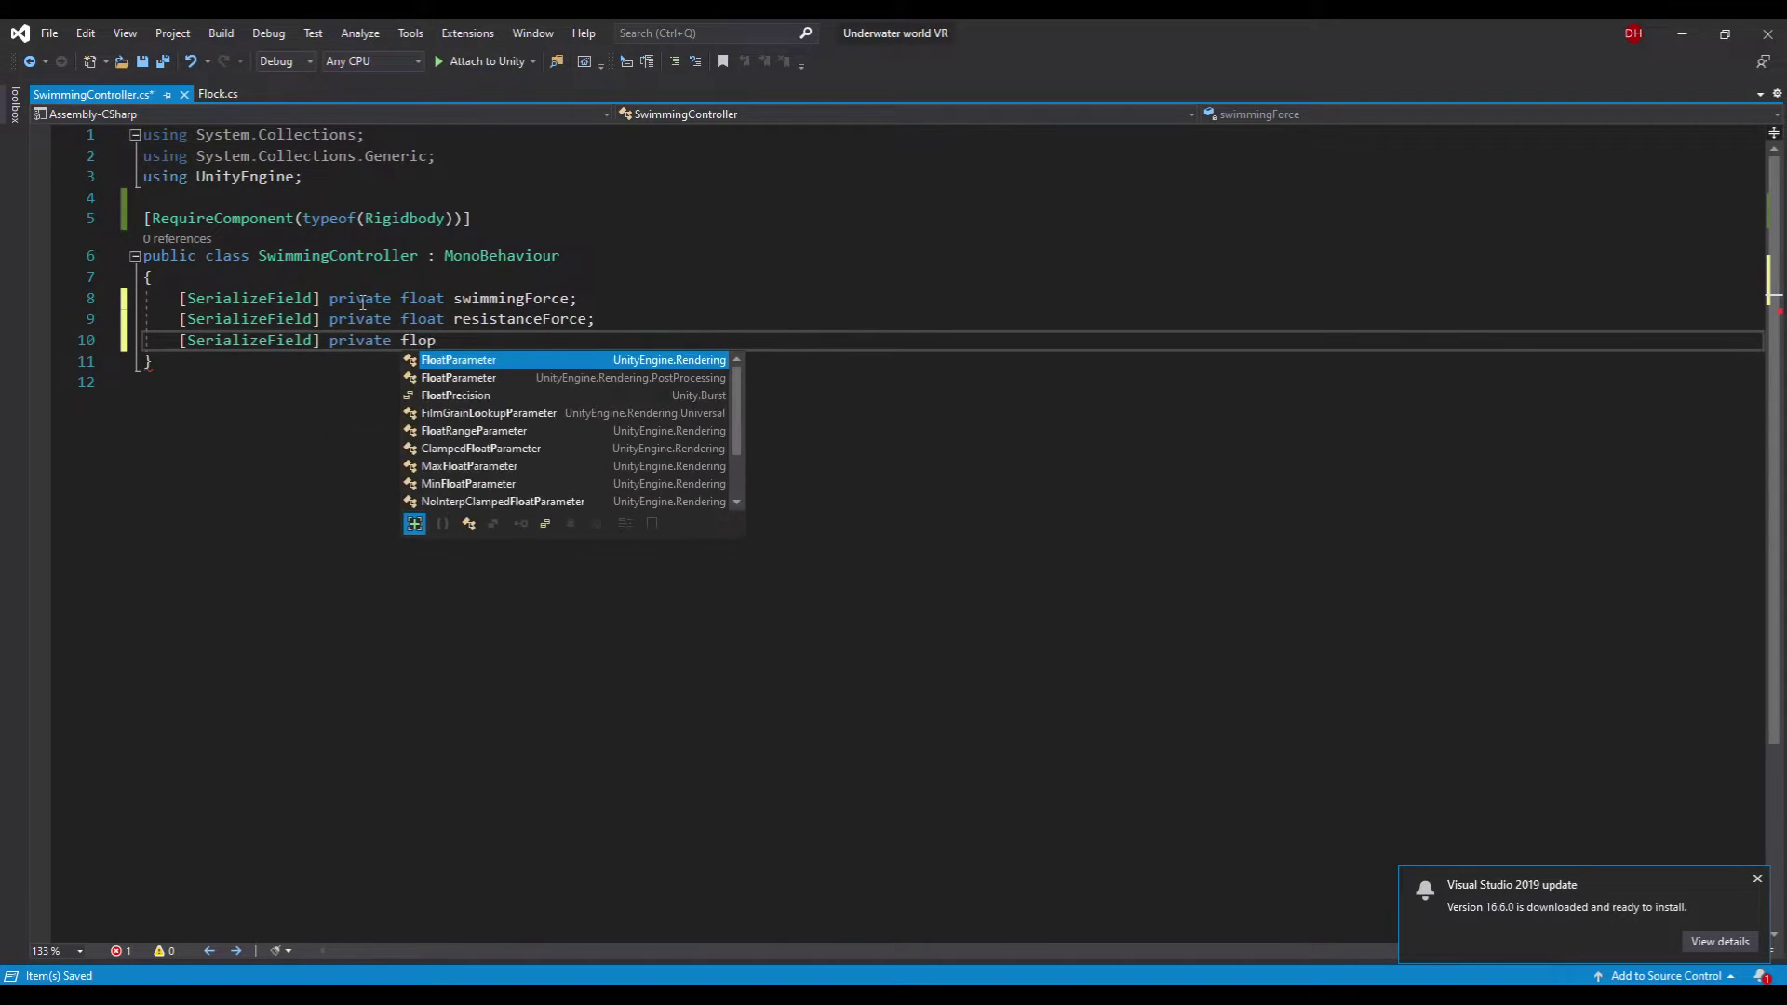
{"action": "key", "text": "BackSpace"}
{"action": "key", "text": "BackSpace"}
{"action": "type", "text": "oat deadz"}
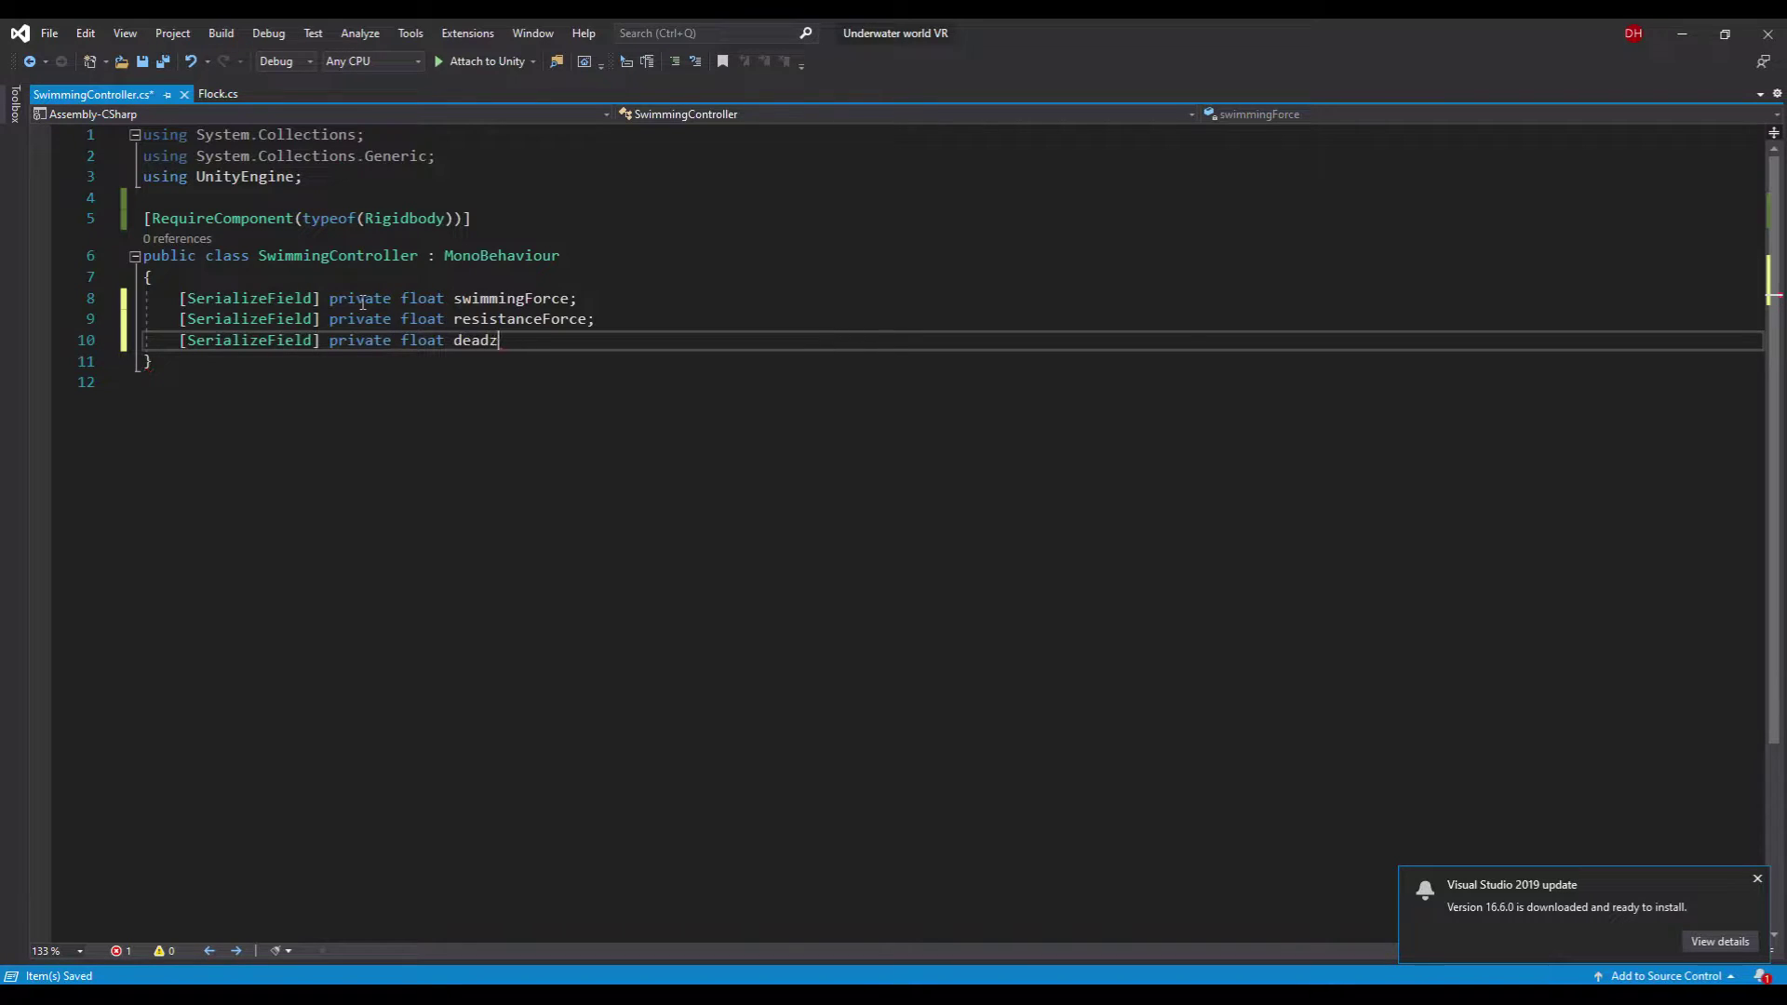
{"action": "type", "text": "Zone;"}
- Add another serialized float and a private serialized trackingSpace Transform field
{"action": "key", "text": "Return"}
{"action": "type", "text": "[ser"}
{"action": "key", "text": "Tab"}
{"action": "type", "text": "] private"}
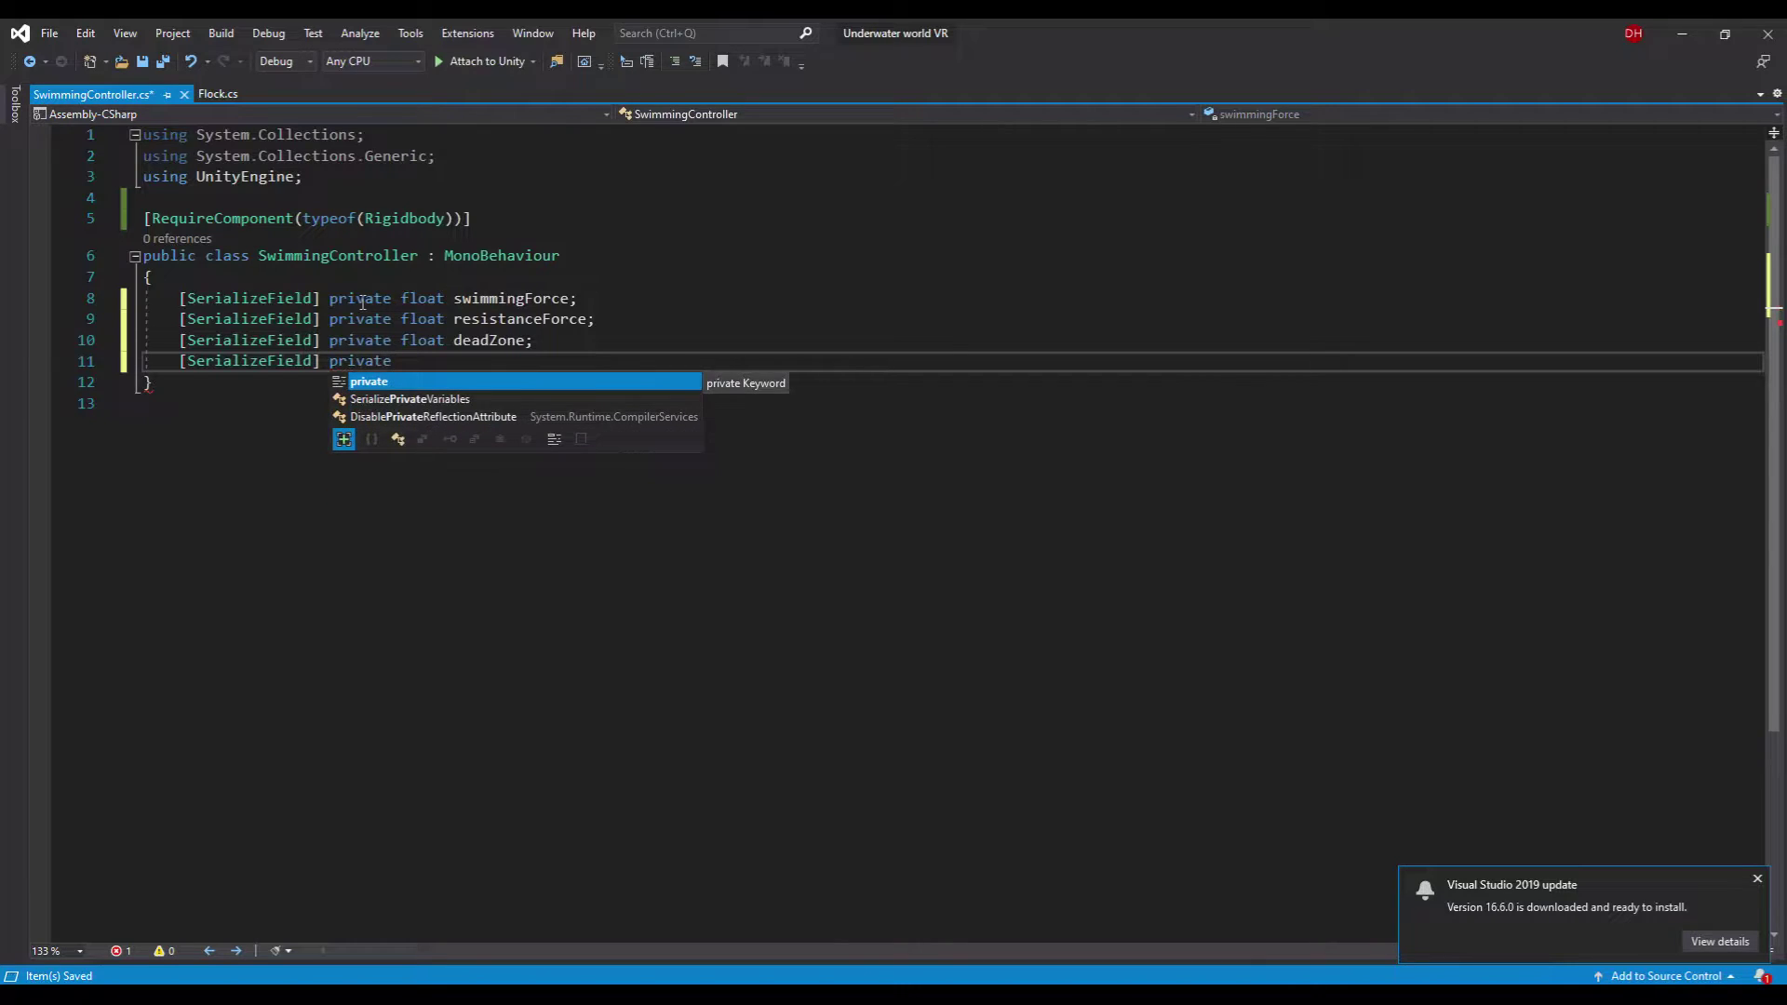
{"action": "type", "text": " float interval;"}
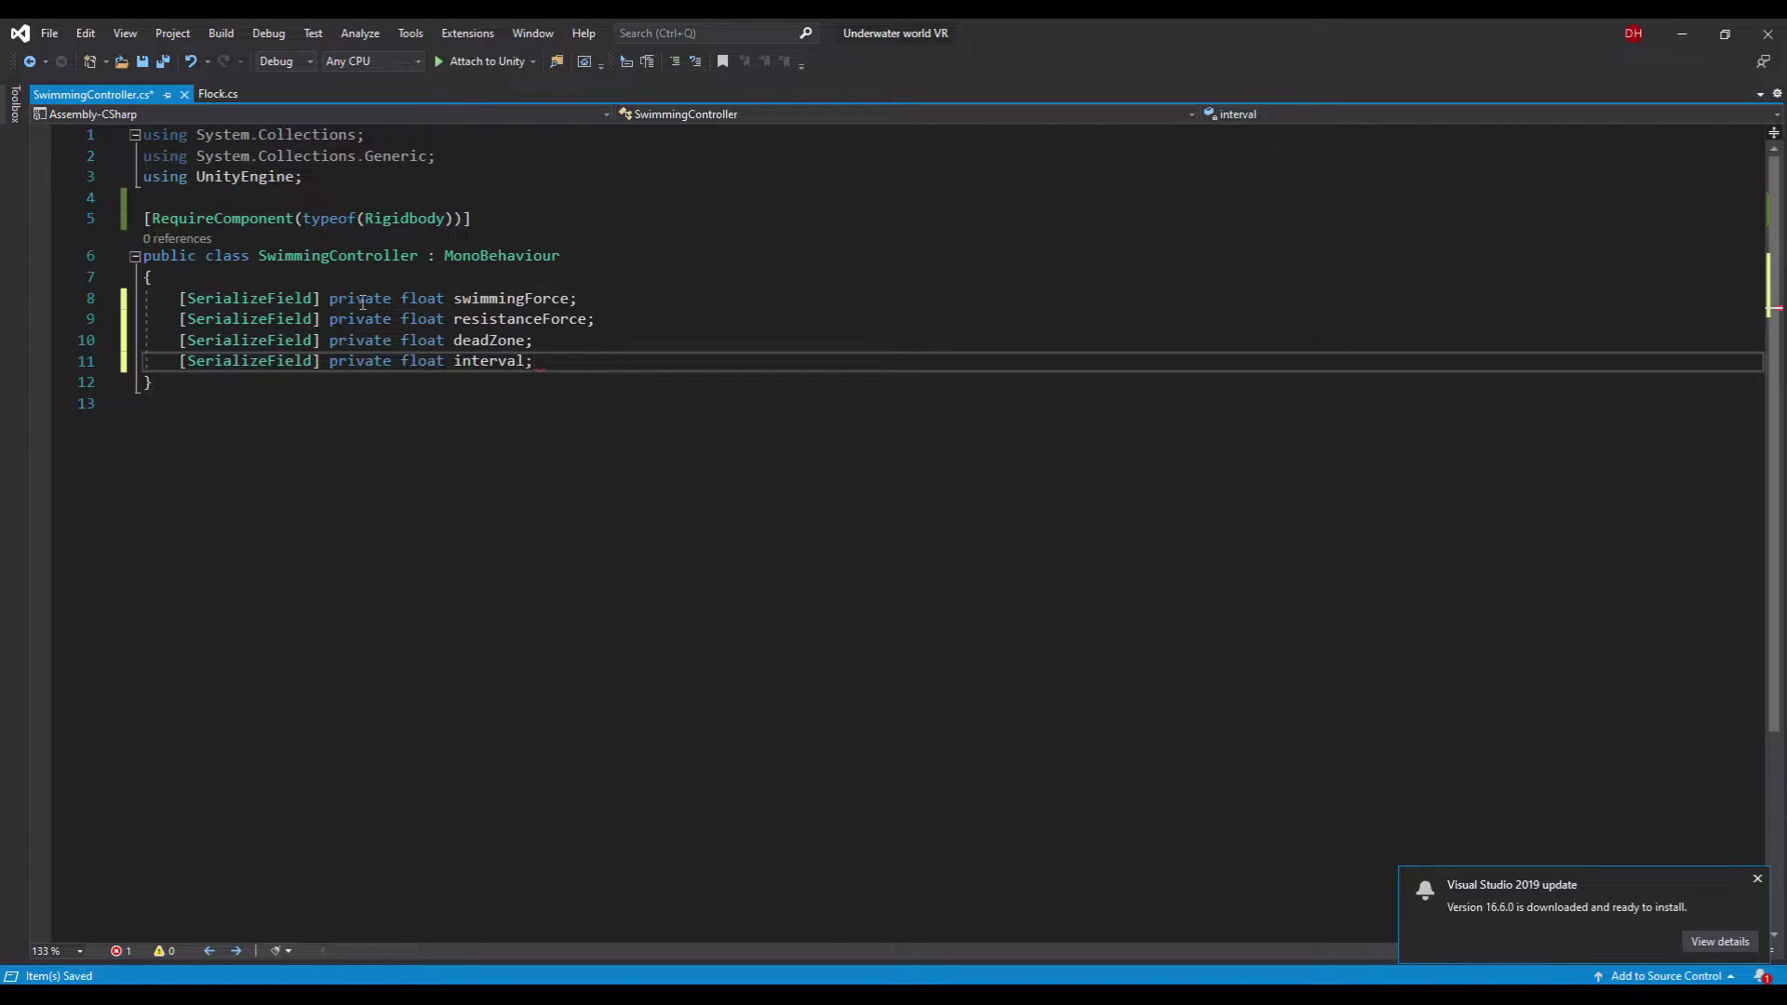
{"action": "key", "text": "Return"}
{"action": "type", "text": "[ser"}
{"action": "key", "text": "Tab"}
{"action": "type", "text": "] transform trackingSpace;"}
{"action": "key", "text": "alt+Tab"}
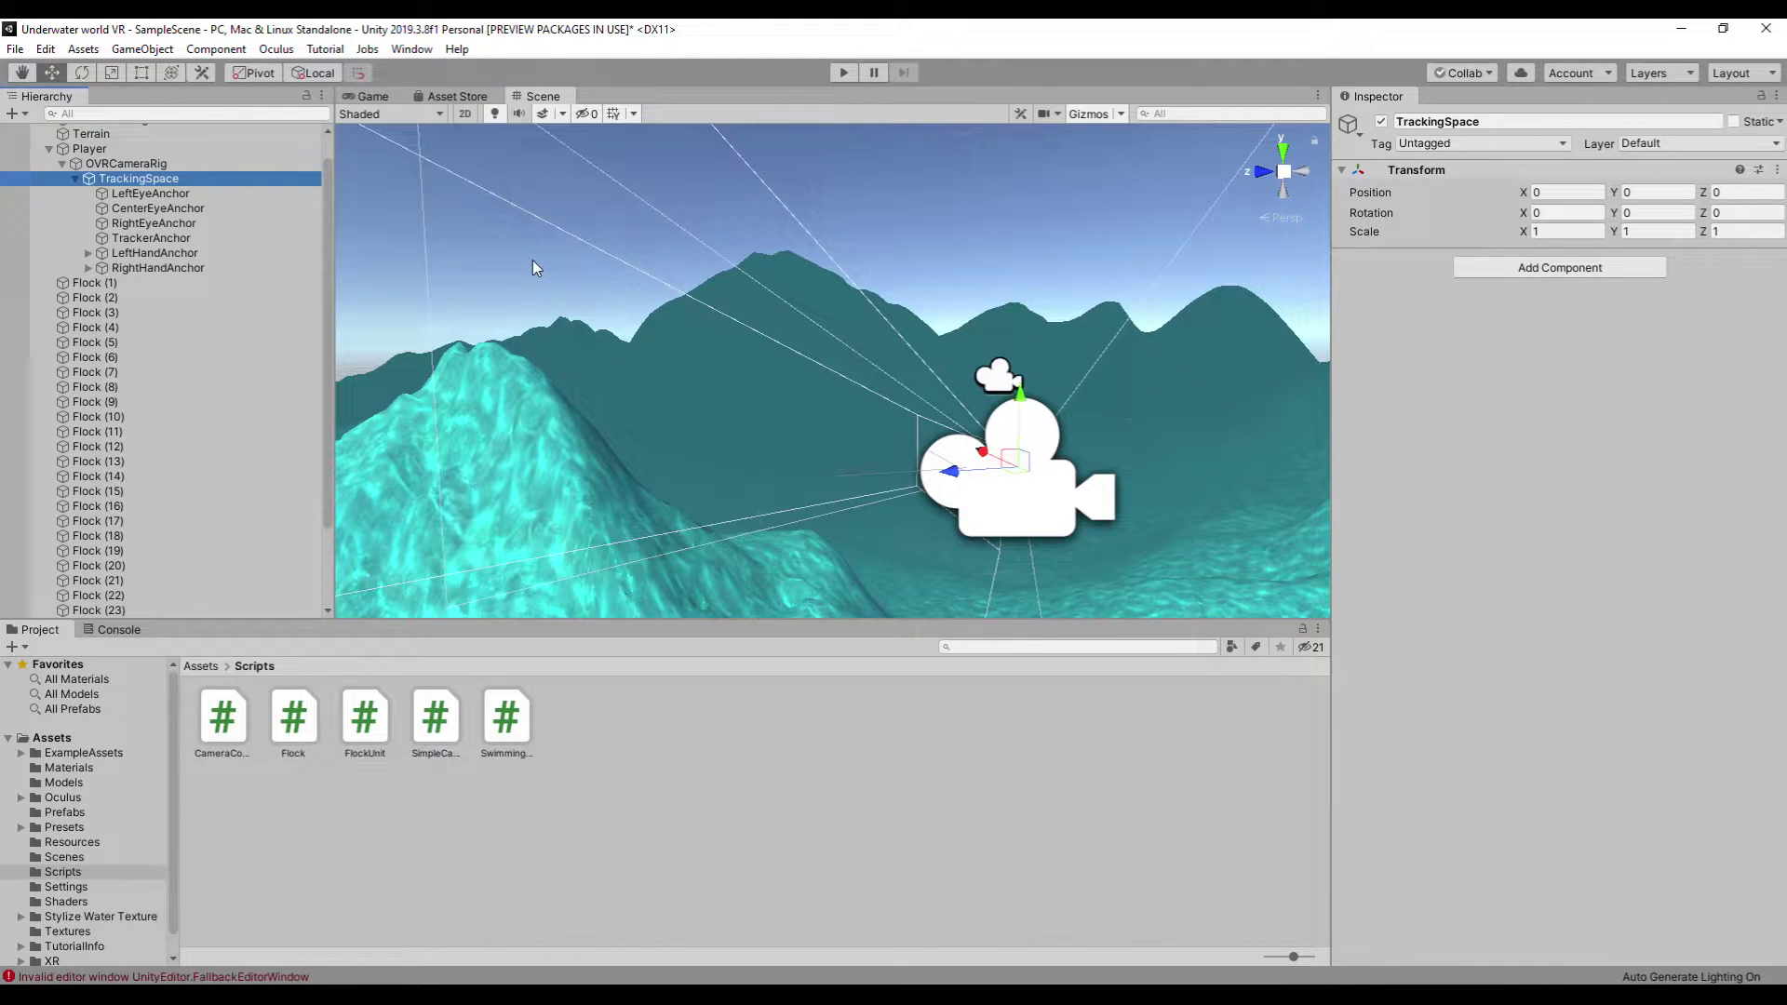
{"action": "key", "text": "alt+Tab"}
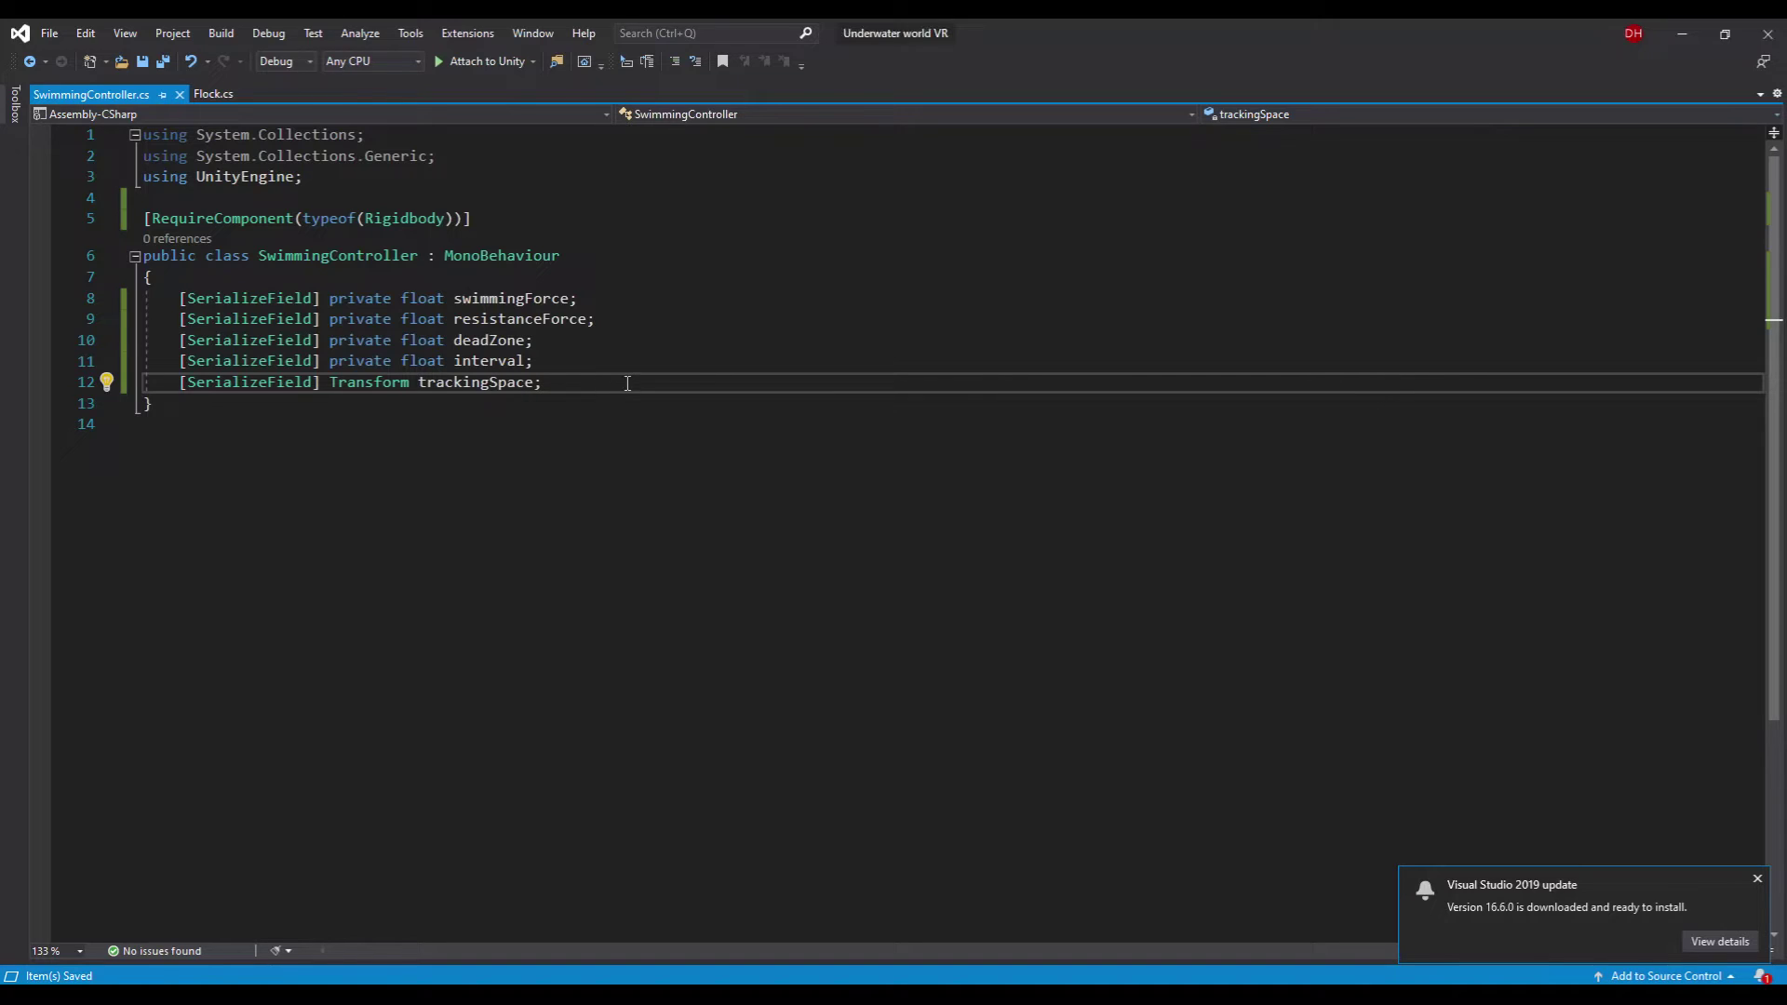
{"action": "key", "text": "Return"}
{"action": "type", "text": "private"}
{"action": "left_click", "coordinate": [330, 383]}
{"action": "type", "text": "private "}
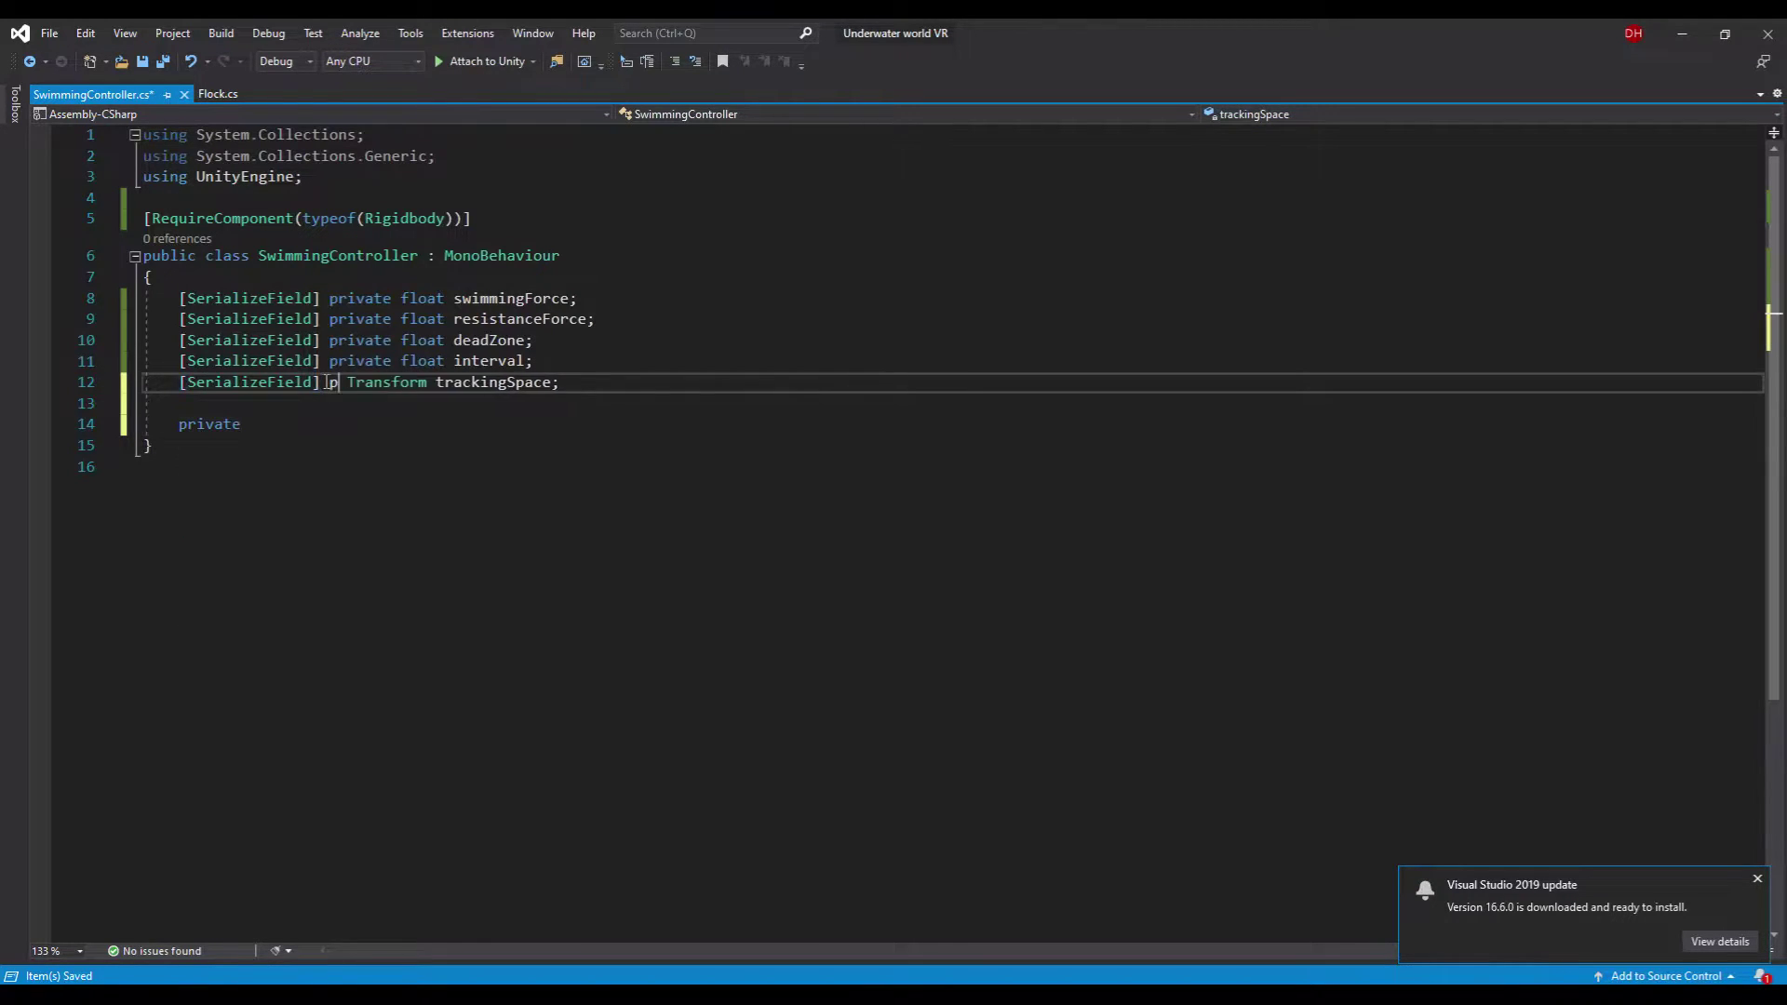
{"action": "type", "text": "float currentWaitTime"}
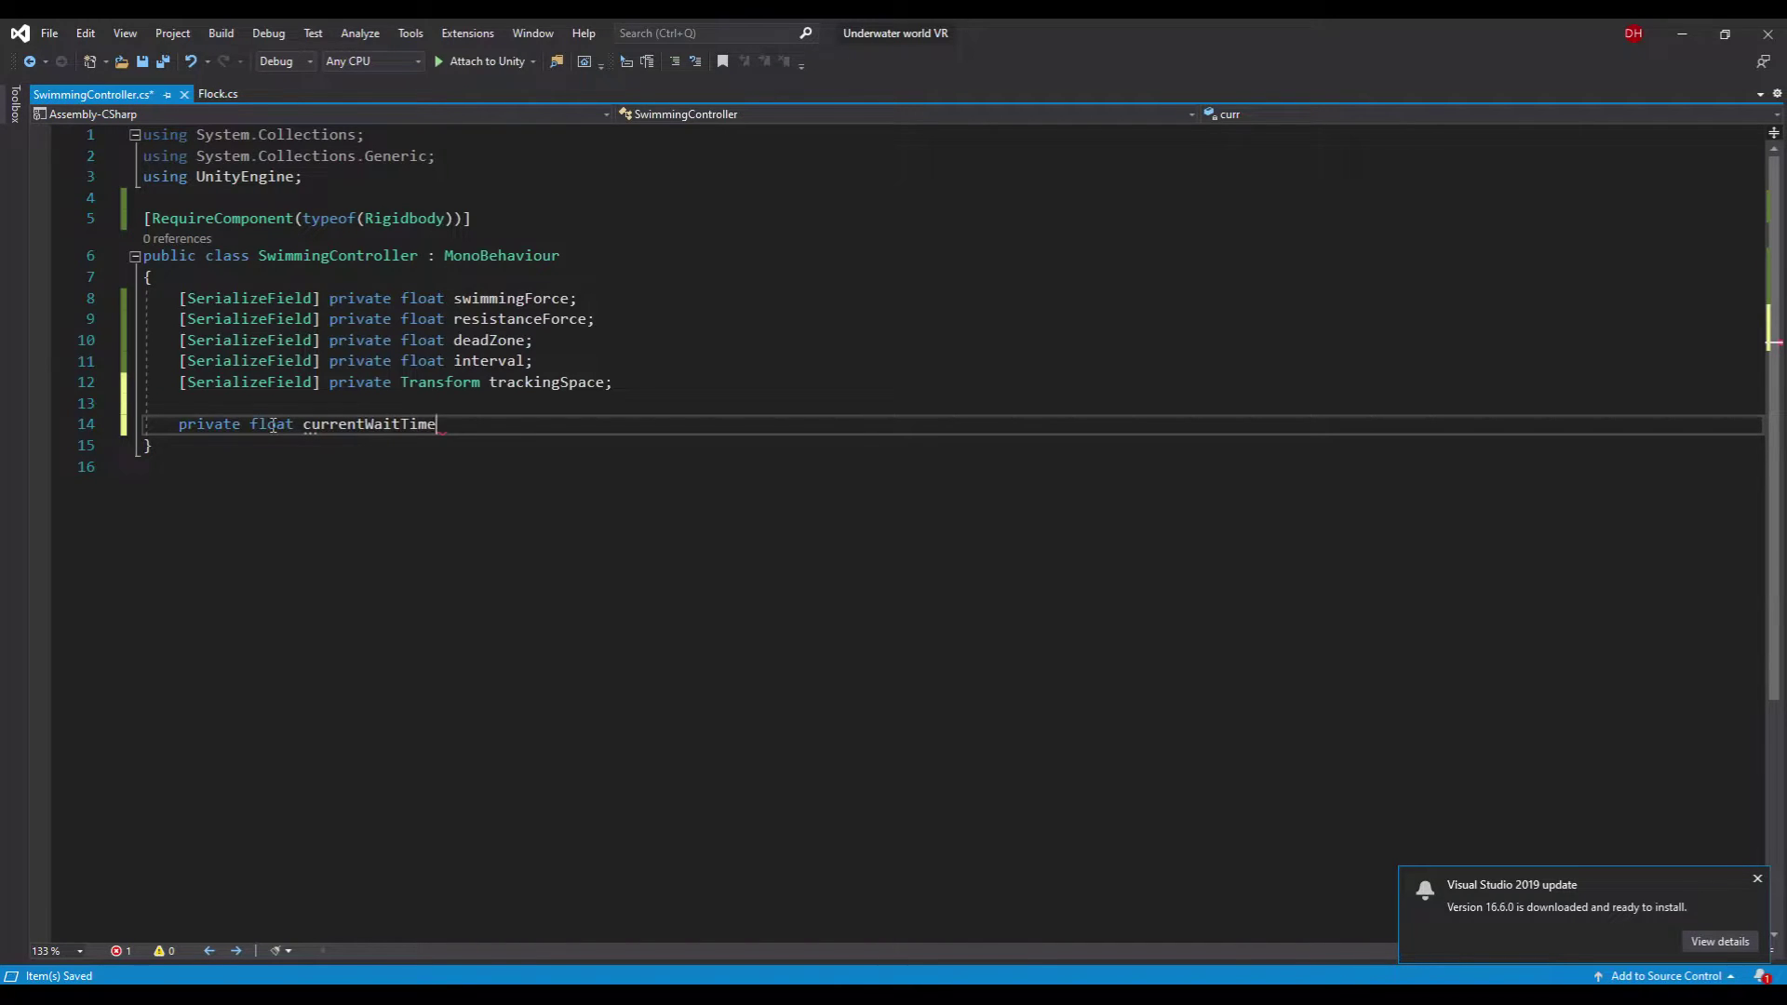
{"action": "type", "text": ";"}
- Add private Rigidbody and Vector3 direction state fields
{"action": "key", "text": "Return"}
{"action": "type", "text": "private Rig"}
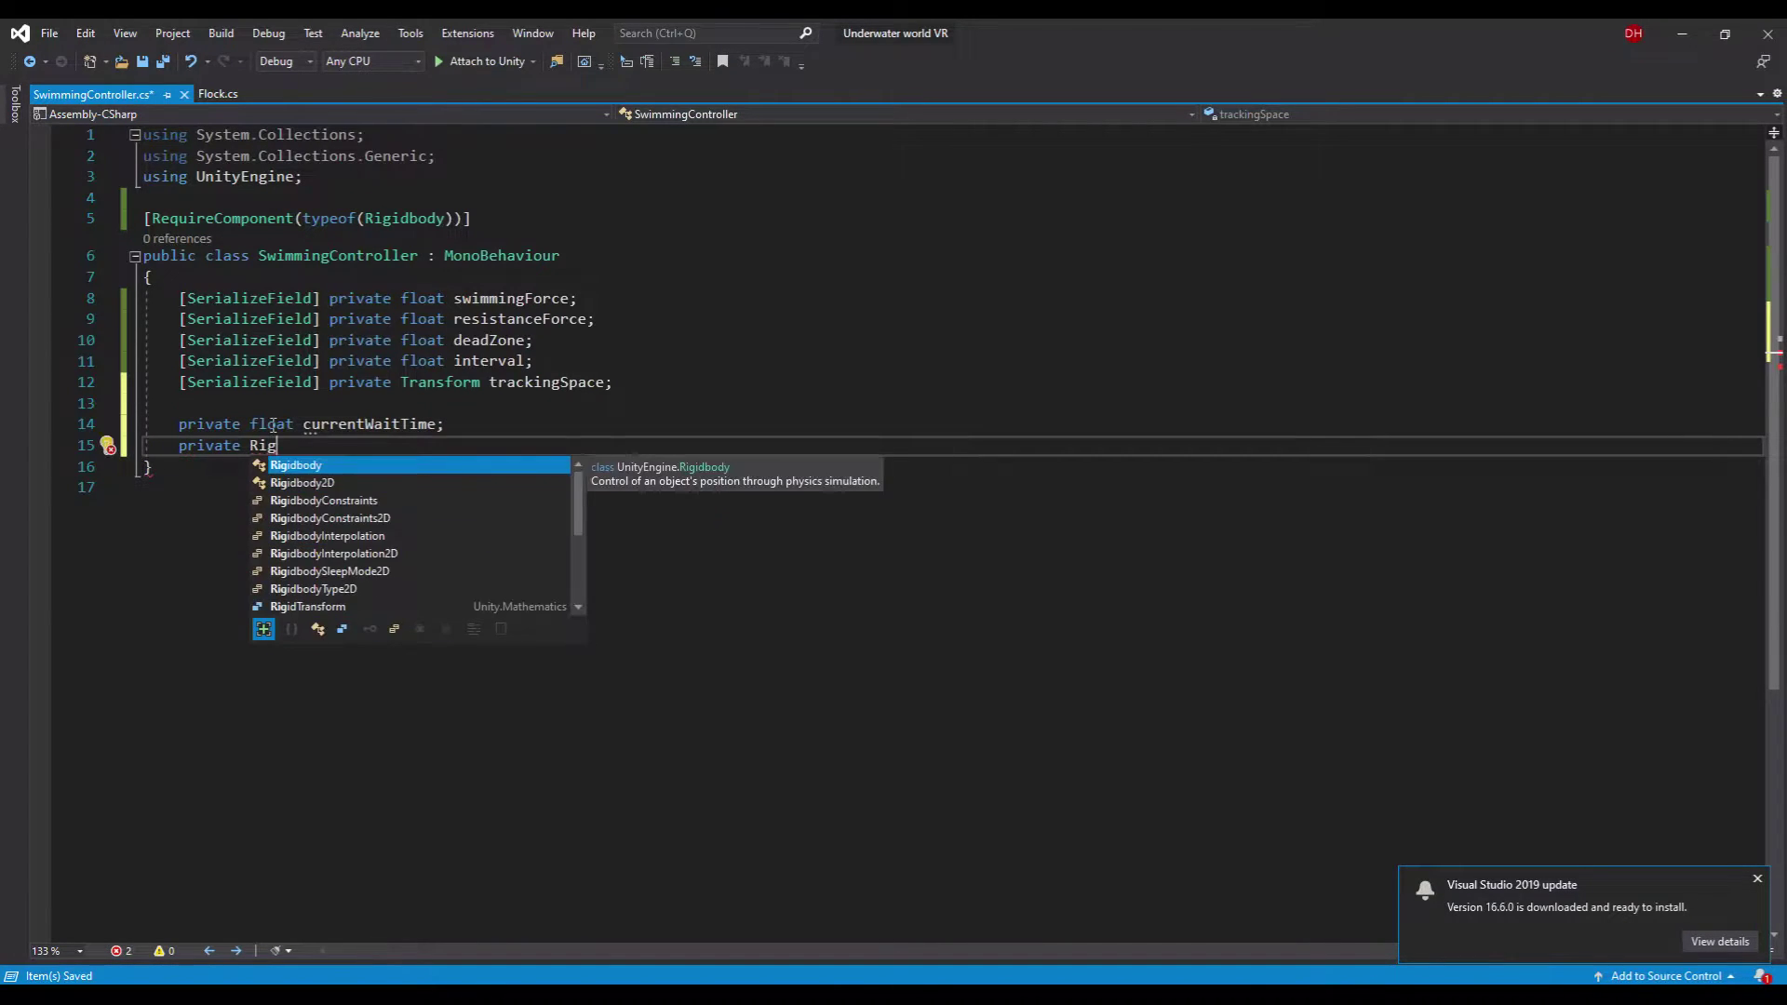
{"action": "key", "text": "Tab"}
{"action": "type", "text": "rb;"}
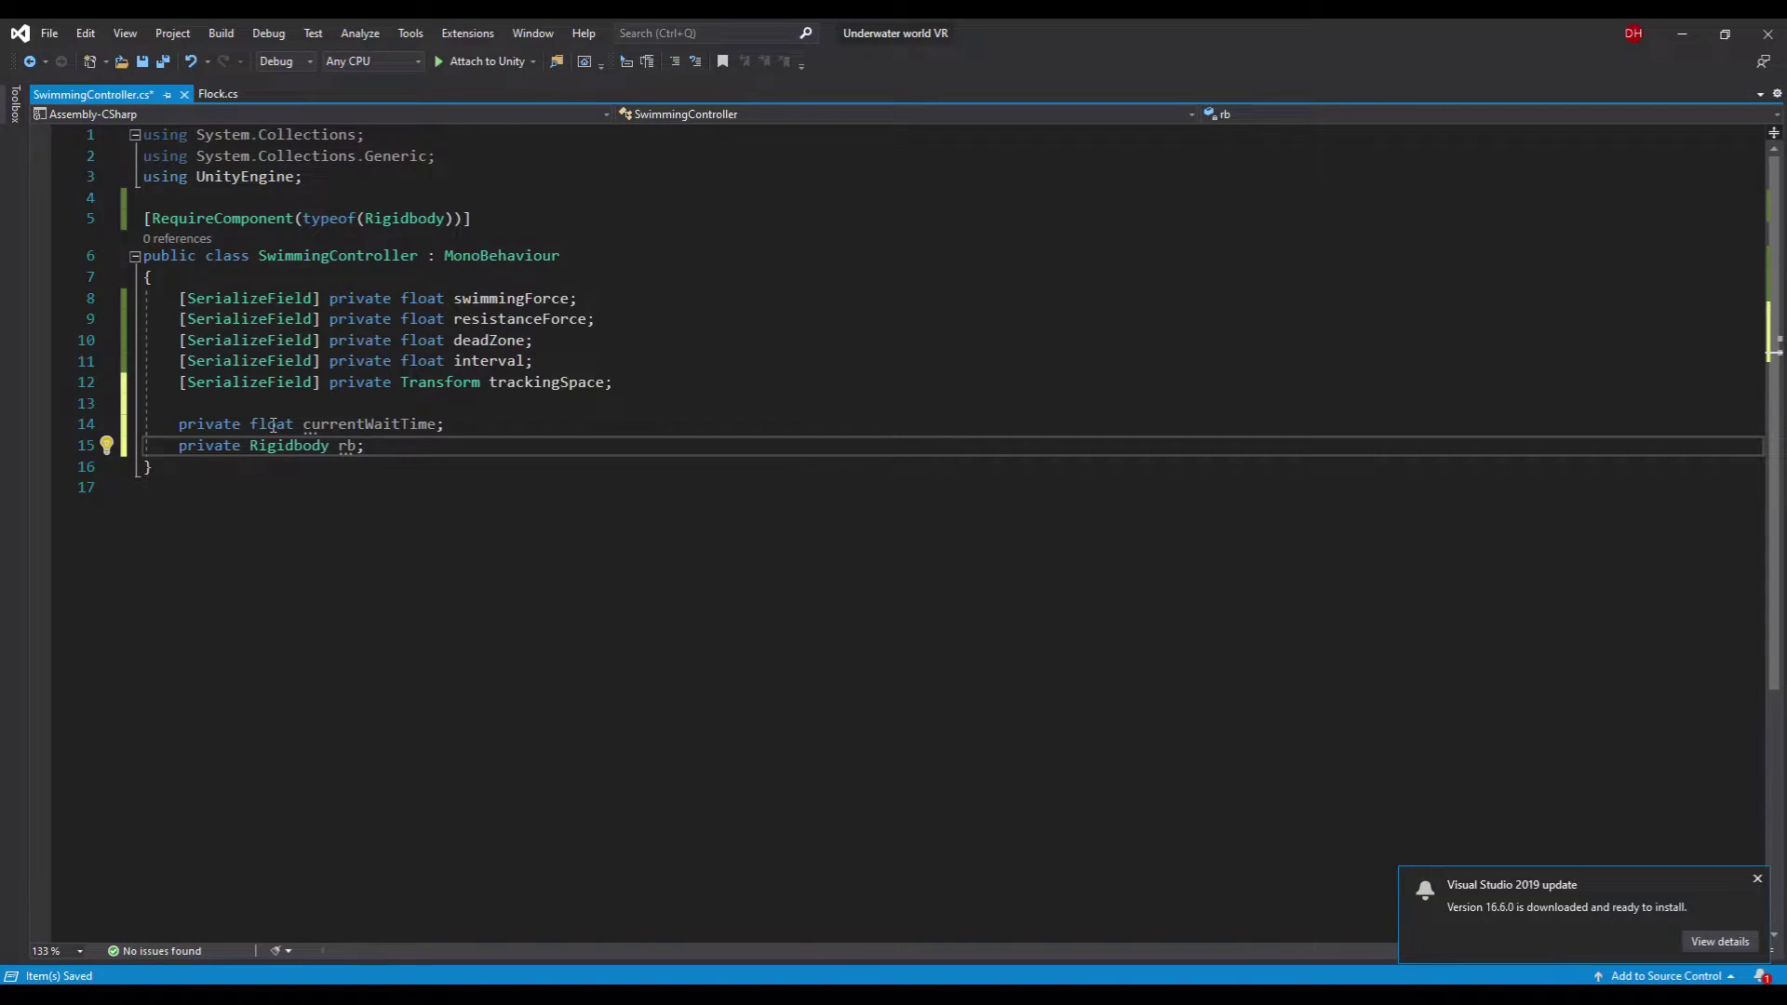
{"action": "key", "text": "BackSpace"}
{"action": "key", "text": "BackSpace"}
{"action": "key", "text": "BackSpace"}
{"action": "type", "text": "private new"}
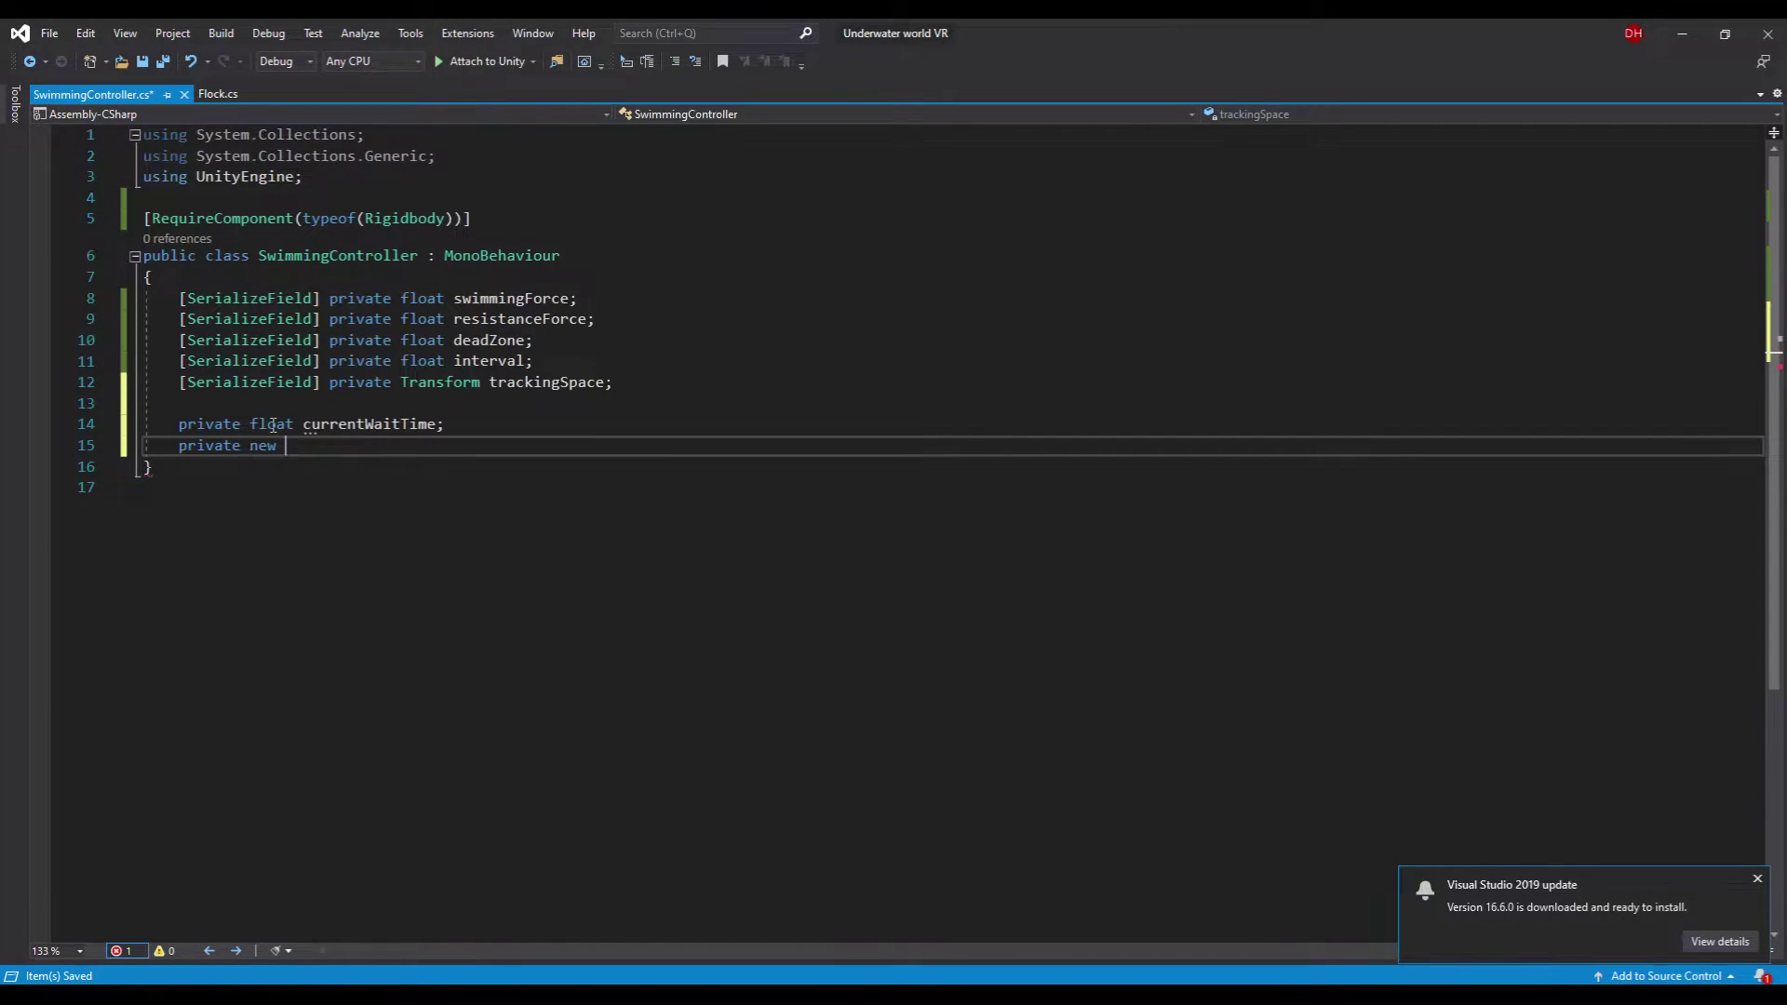
{"action": "type", "text": "Rigidbody rigidbody;"}
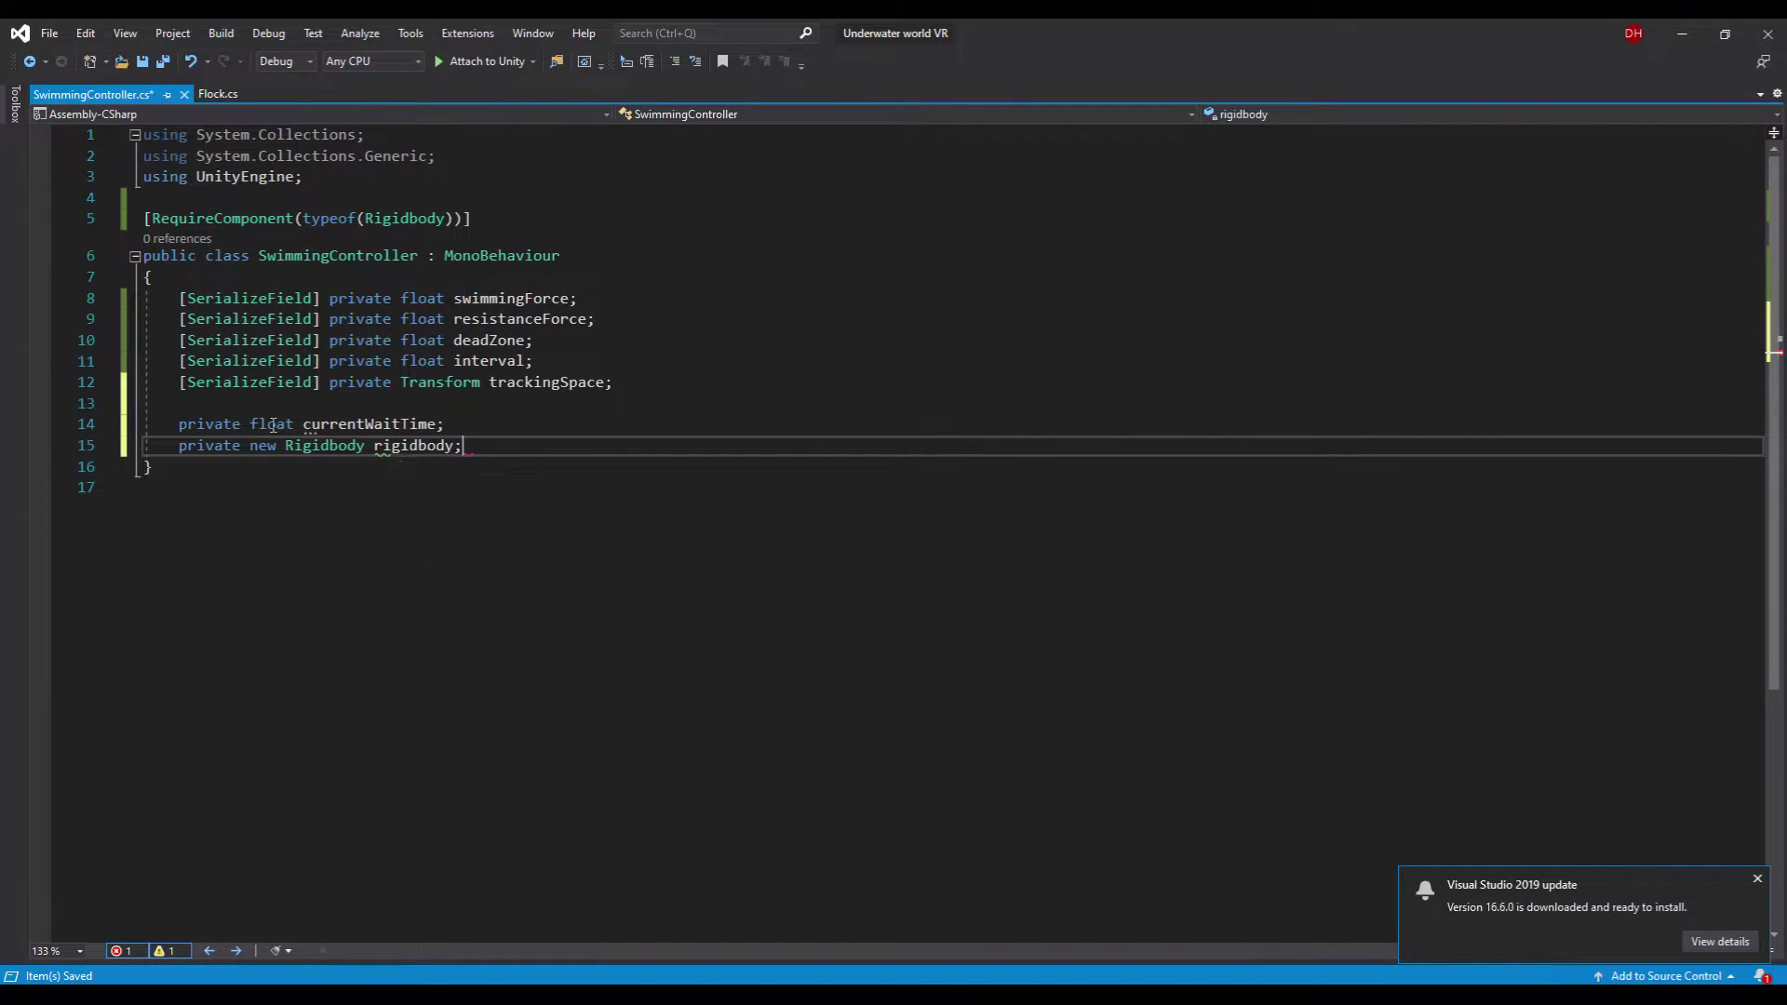
{"action": "key", "text": "Return"}
{"action": "type", "text": "private "}
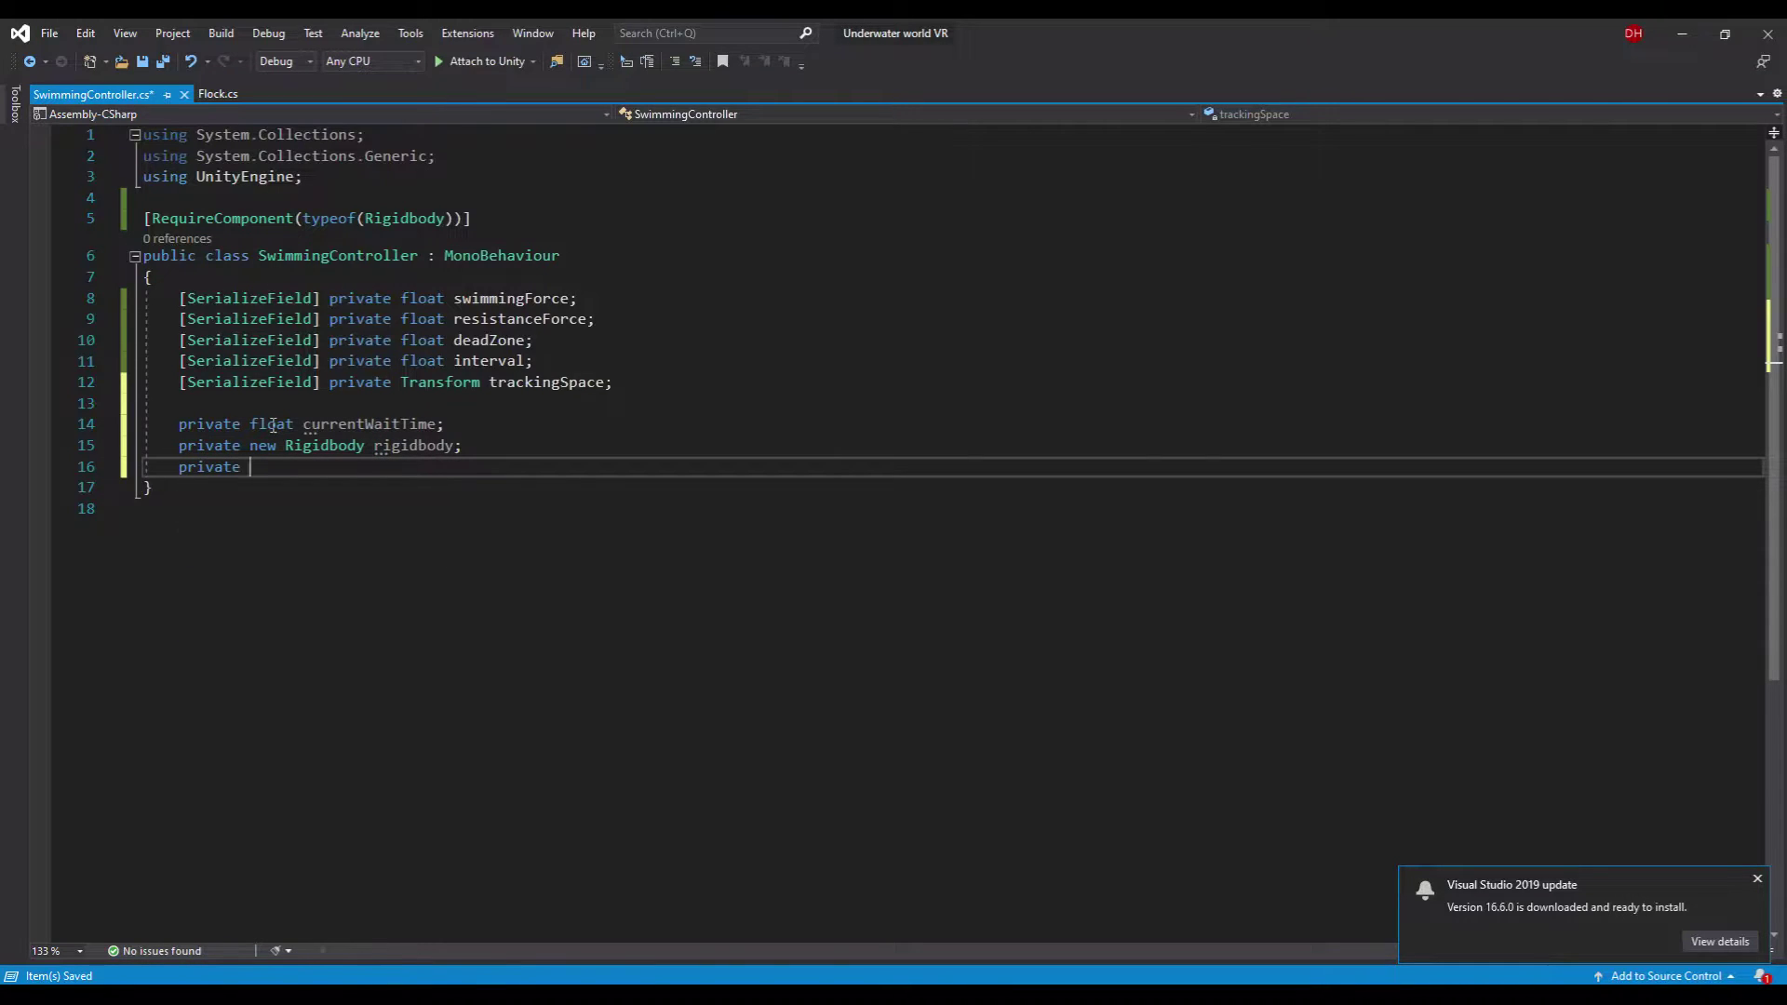
{"action": "type", "text": "vect"}
{"action": "key", "text": "Tab"}
{"action": "type", "text": "currentD"}
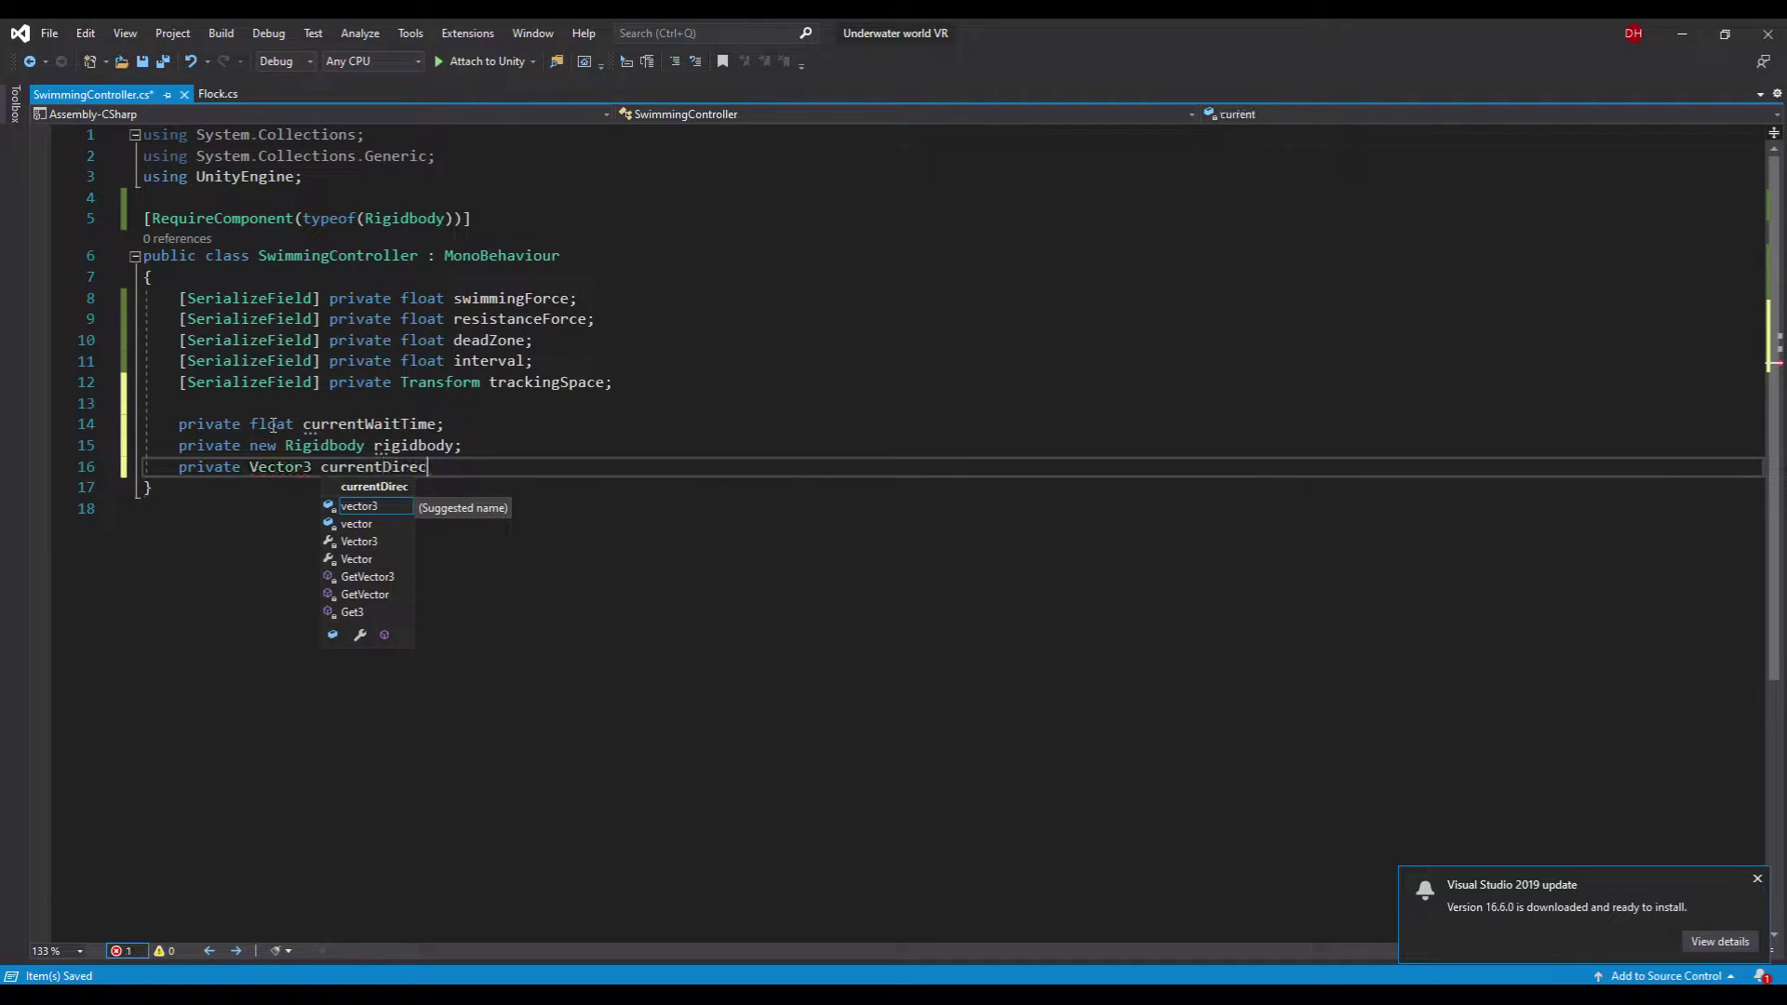
{"action": "type", "text": "irection;"}
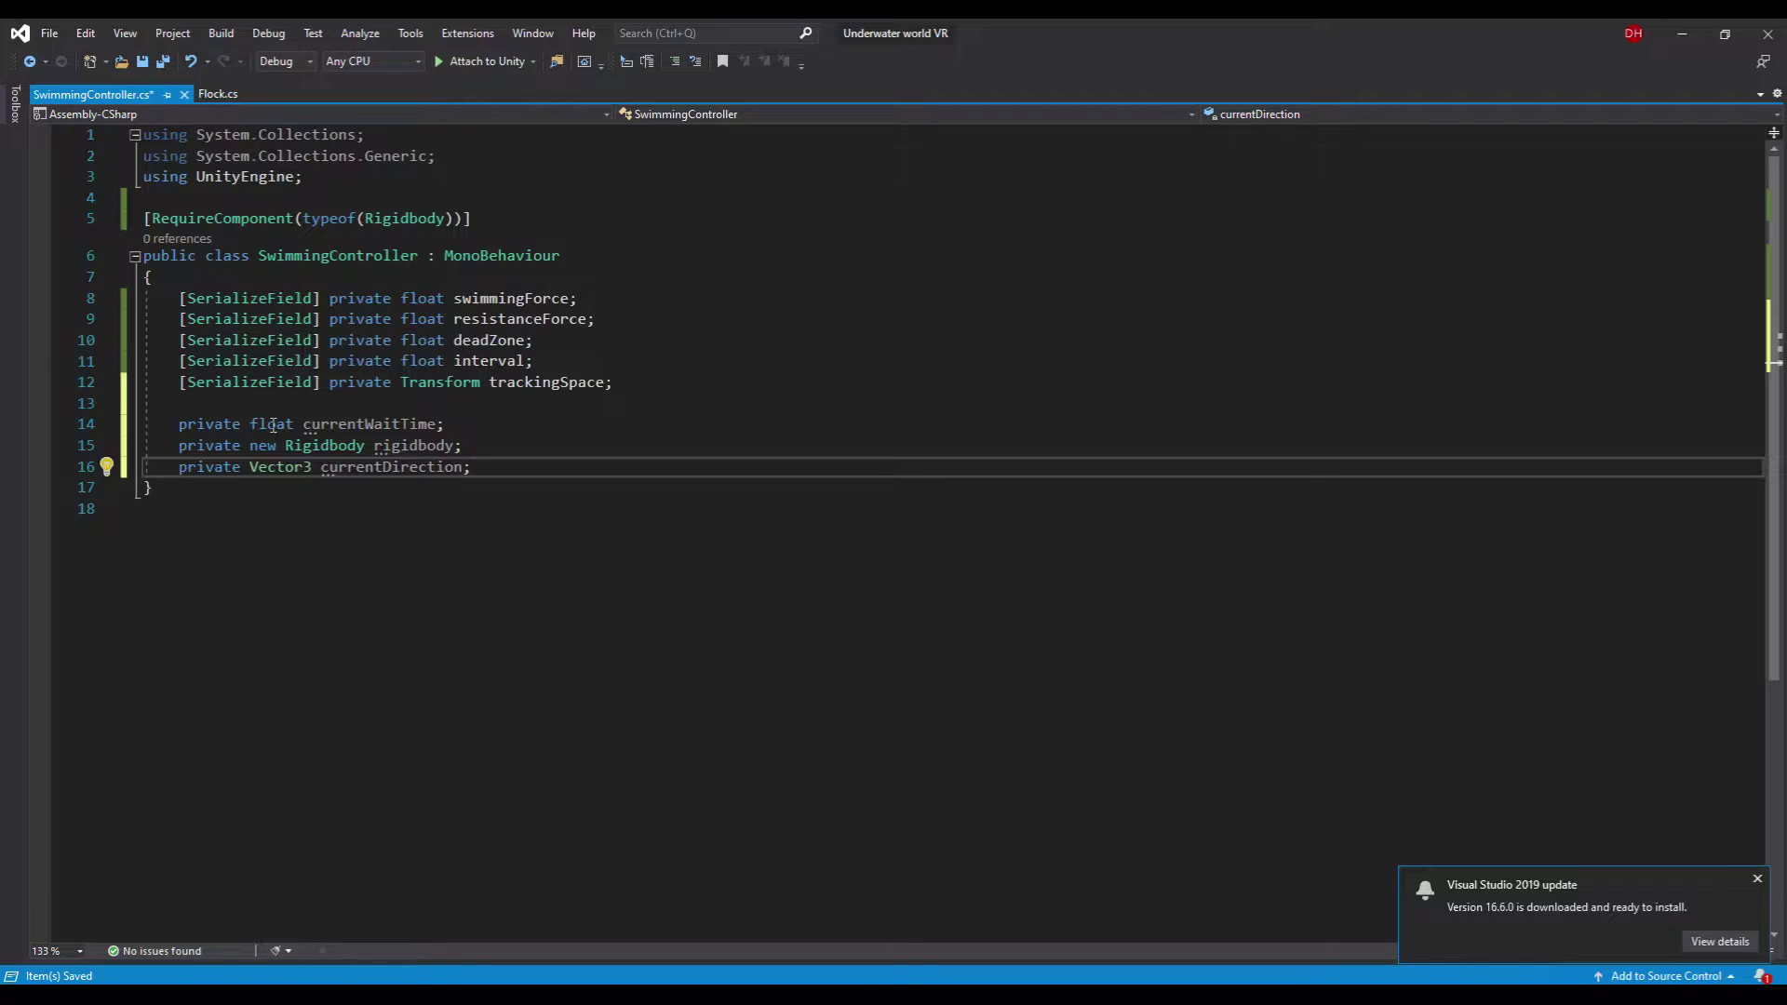
- Add Awake caching the Rigidbody via GetComponent<Rigidbody>(), plus an empty FixedUpdate method
{"action": "key", "text": "Return"}
{"action": "key", "text": "Return"}
{"action": "type", "text": "awa"}
{"action": "key", "text": "Tab"}
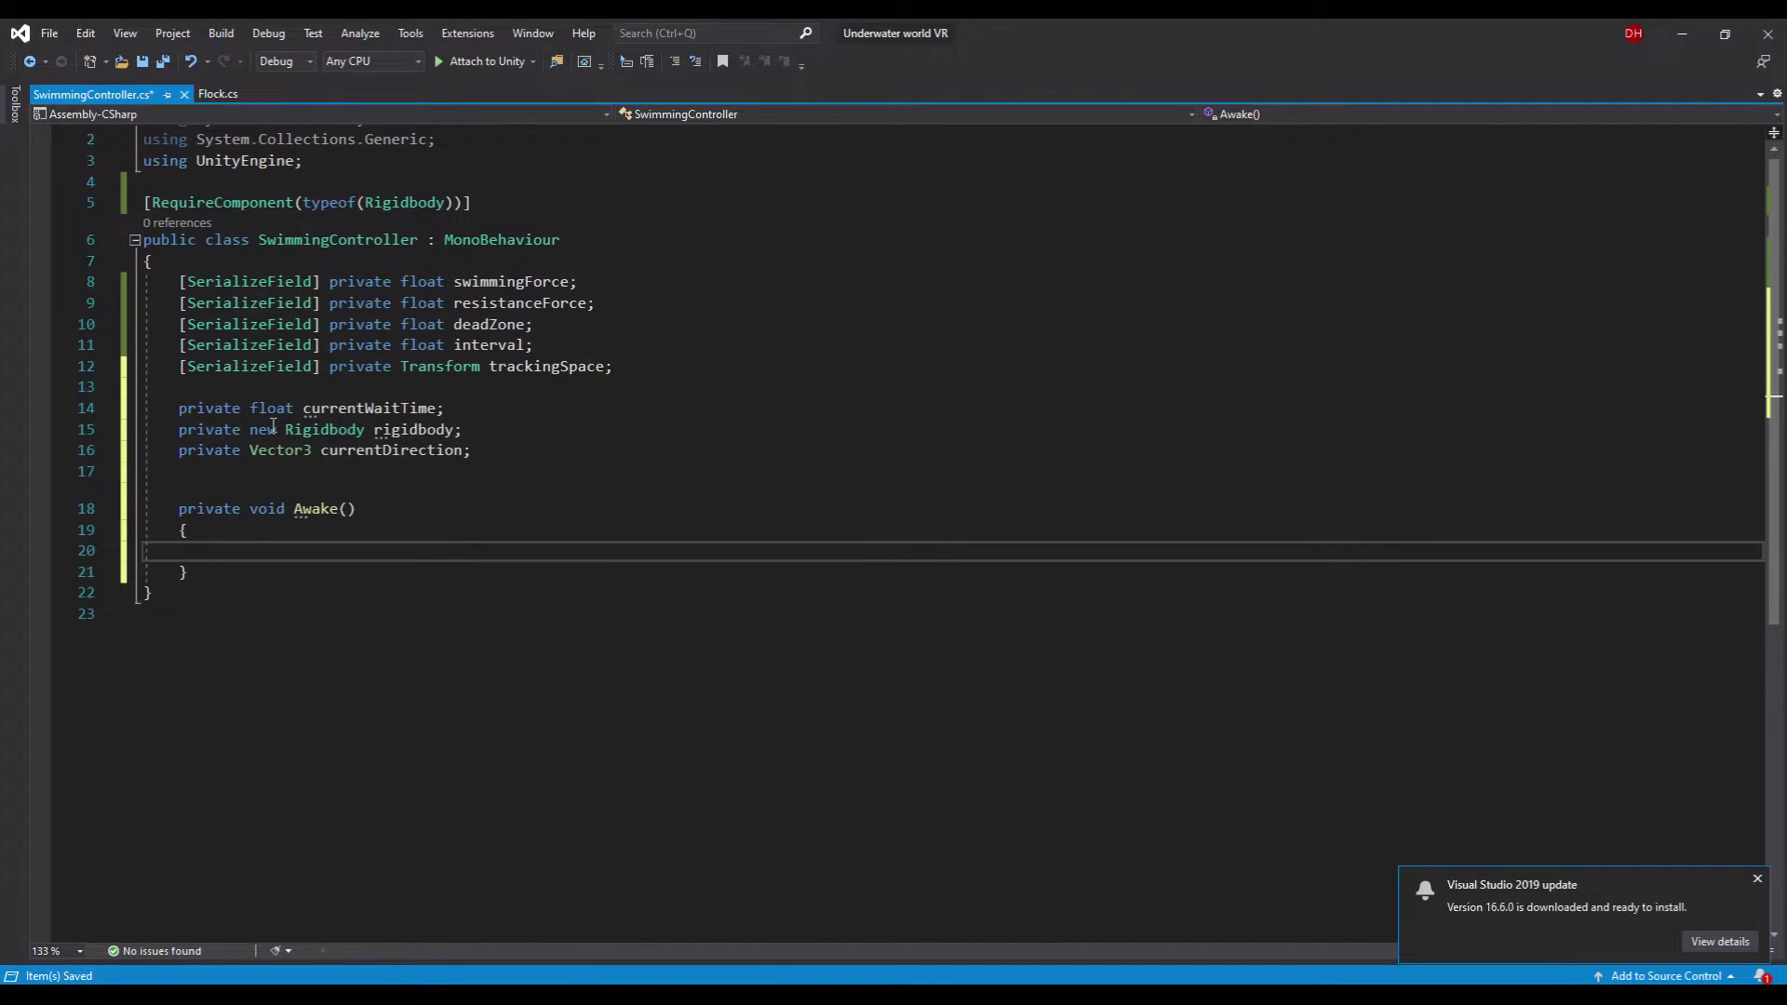
{"action": "type", "text": "rig"}
{"action": "key", "text": "Tab"}
{"action": "type", "text": "= getc"}
{"action": "key", "text": "Tab"}
{"action": "type", "text": "<Rigidbody>();"}
{"action": "key", "text": "Down"}
{"action": "key", "text": "Return"}
{"action": "key", "text": "Return"}
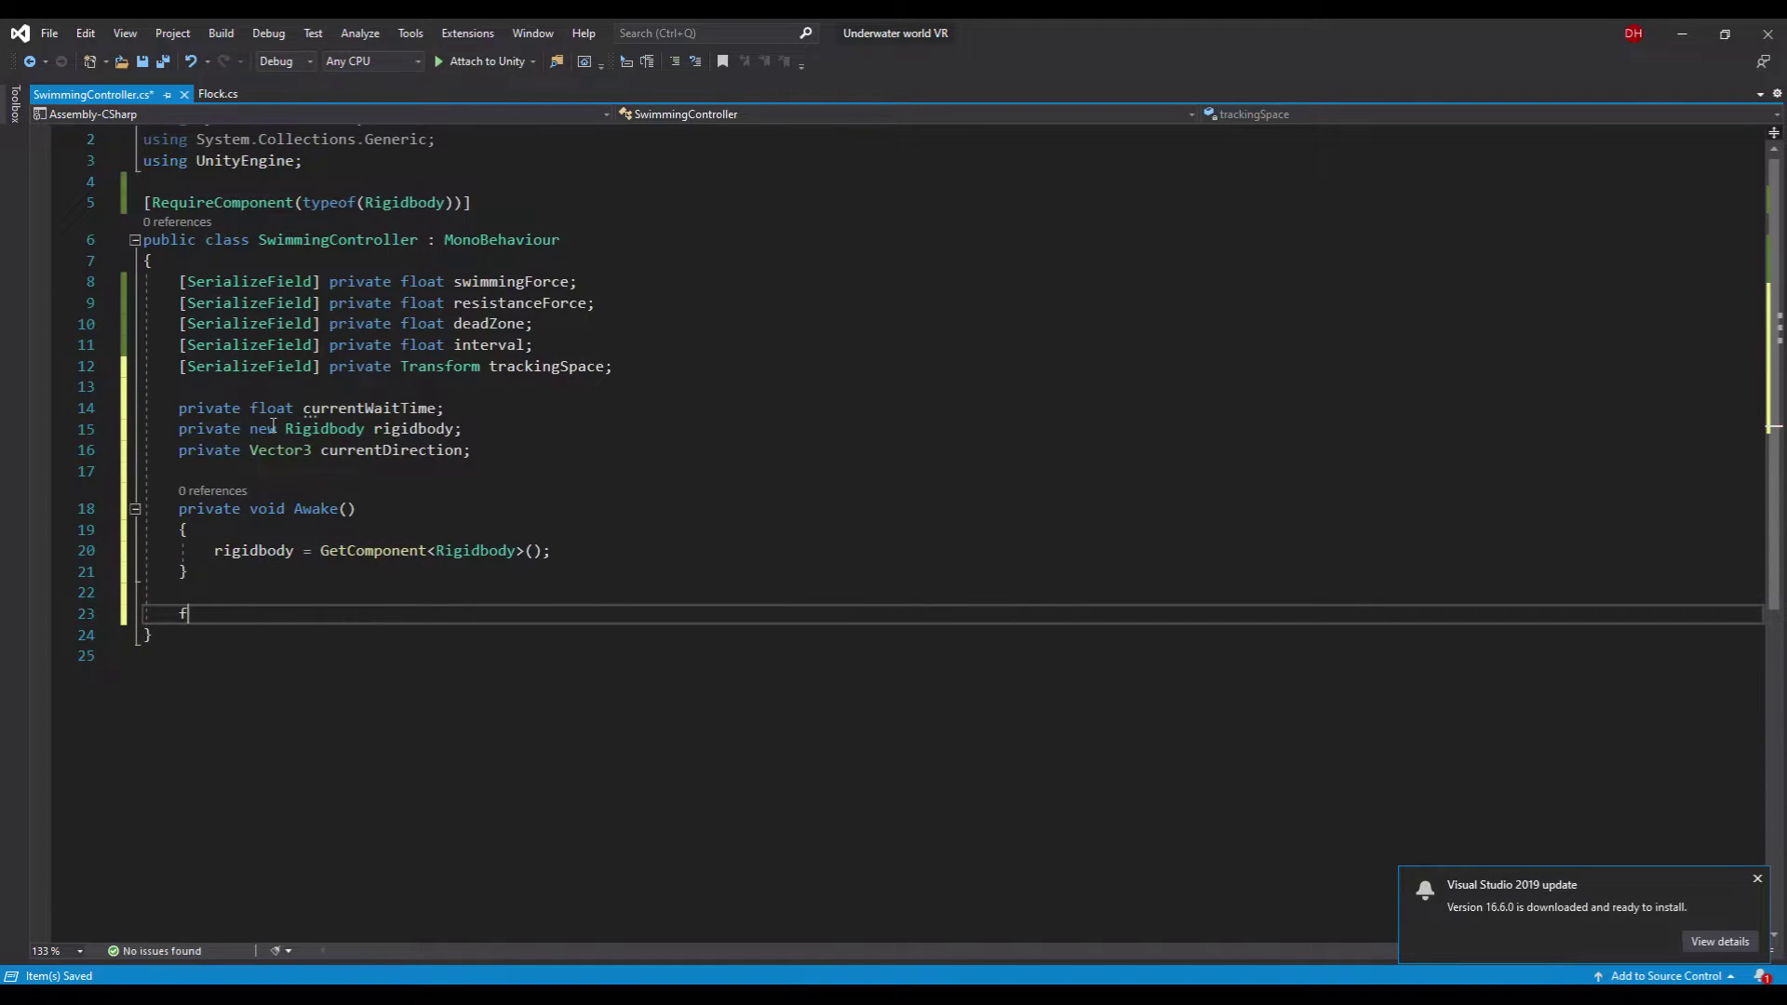
{"action": "type", "text": "fixed"}
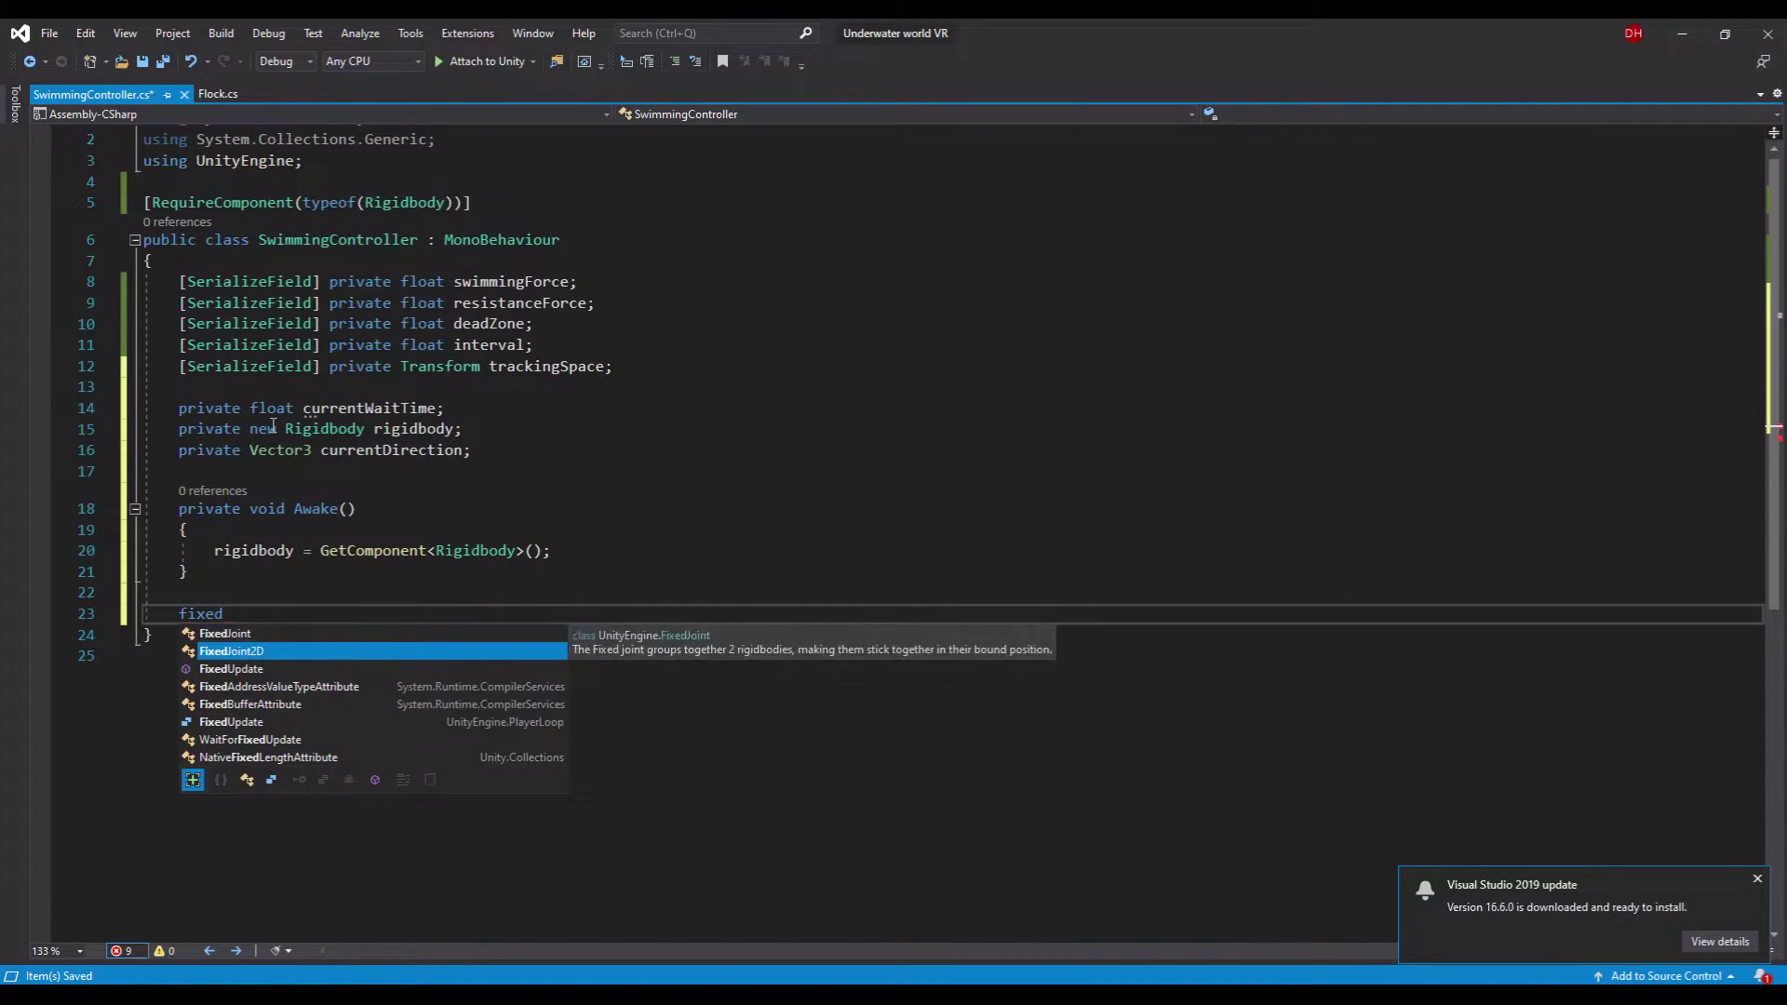
{"action": "key", "text": "Down"}
{"action": "key", "text": "Down"}
{"action": "key", "text": "Tab"}
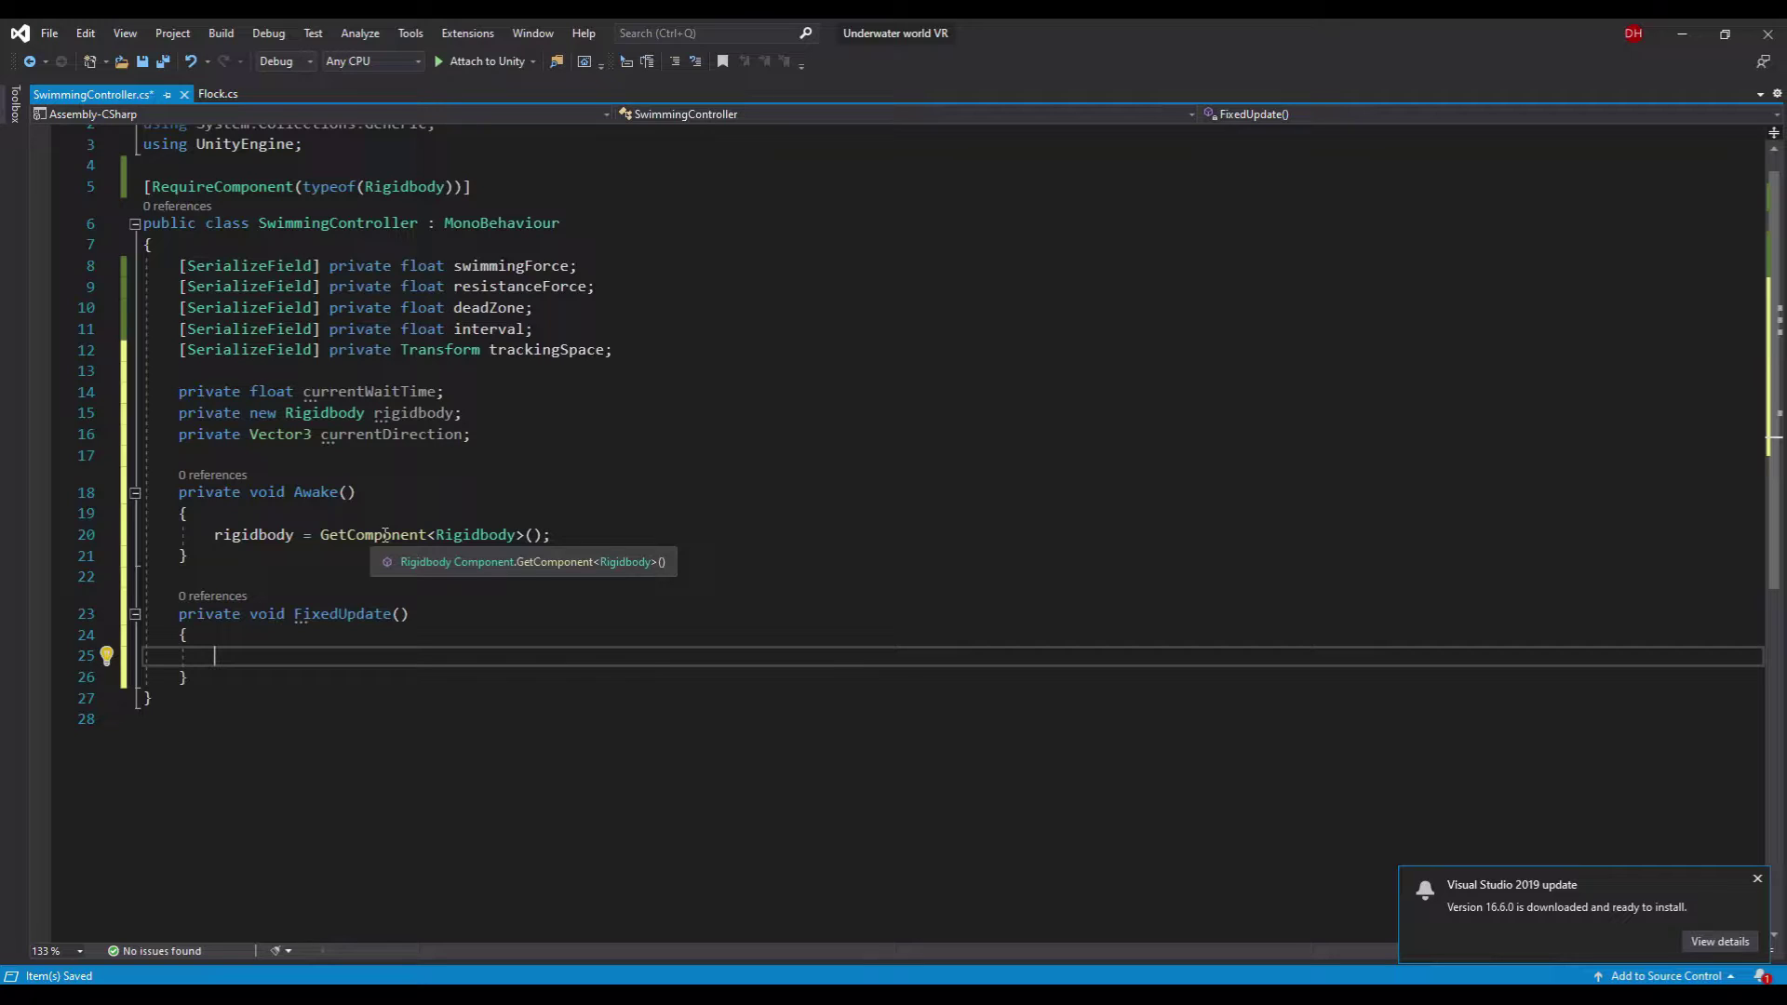
- Read rightButtonPressed and leftButtonPressed from each PrimaryHandTrigger via OVRInput.Get
{"action": "left_click", "coordinate": [261, 656]}
{"action": "type", "text": "bool rightButtonPr"}
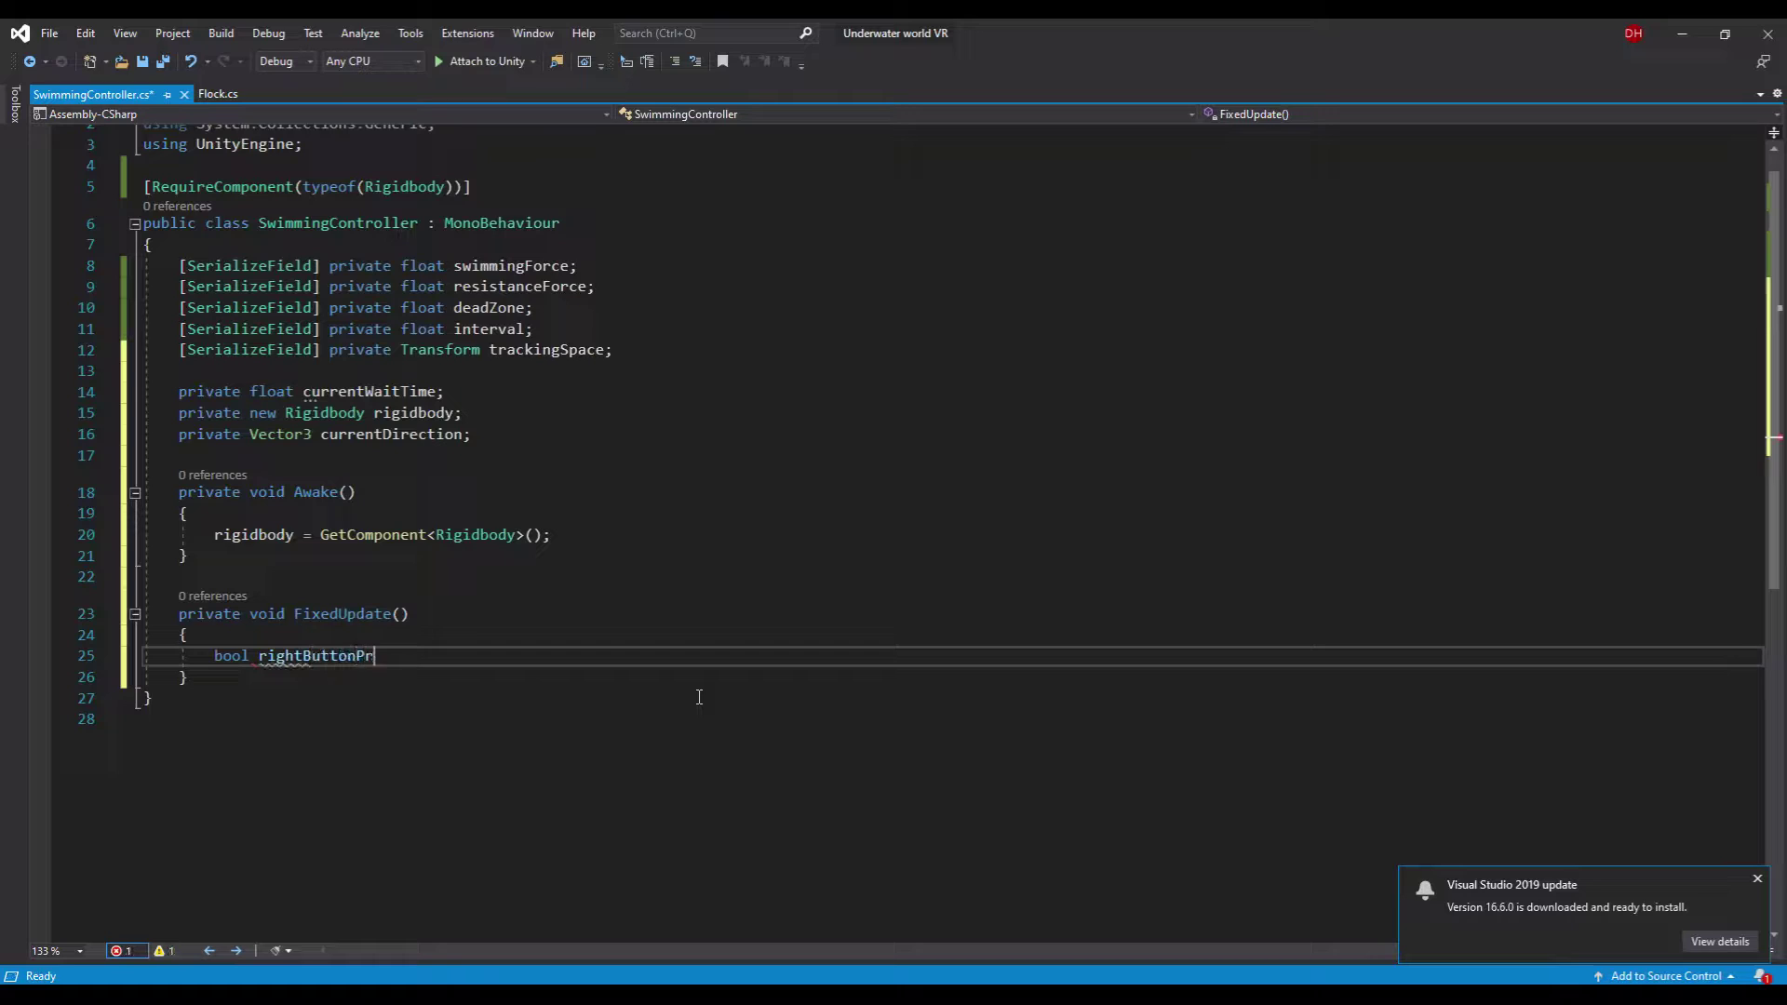
{"action": "type", "text": "essed = OVRInput."}
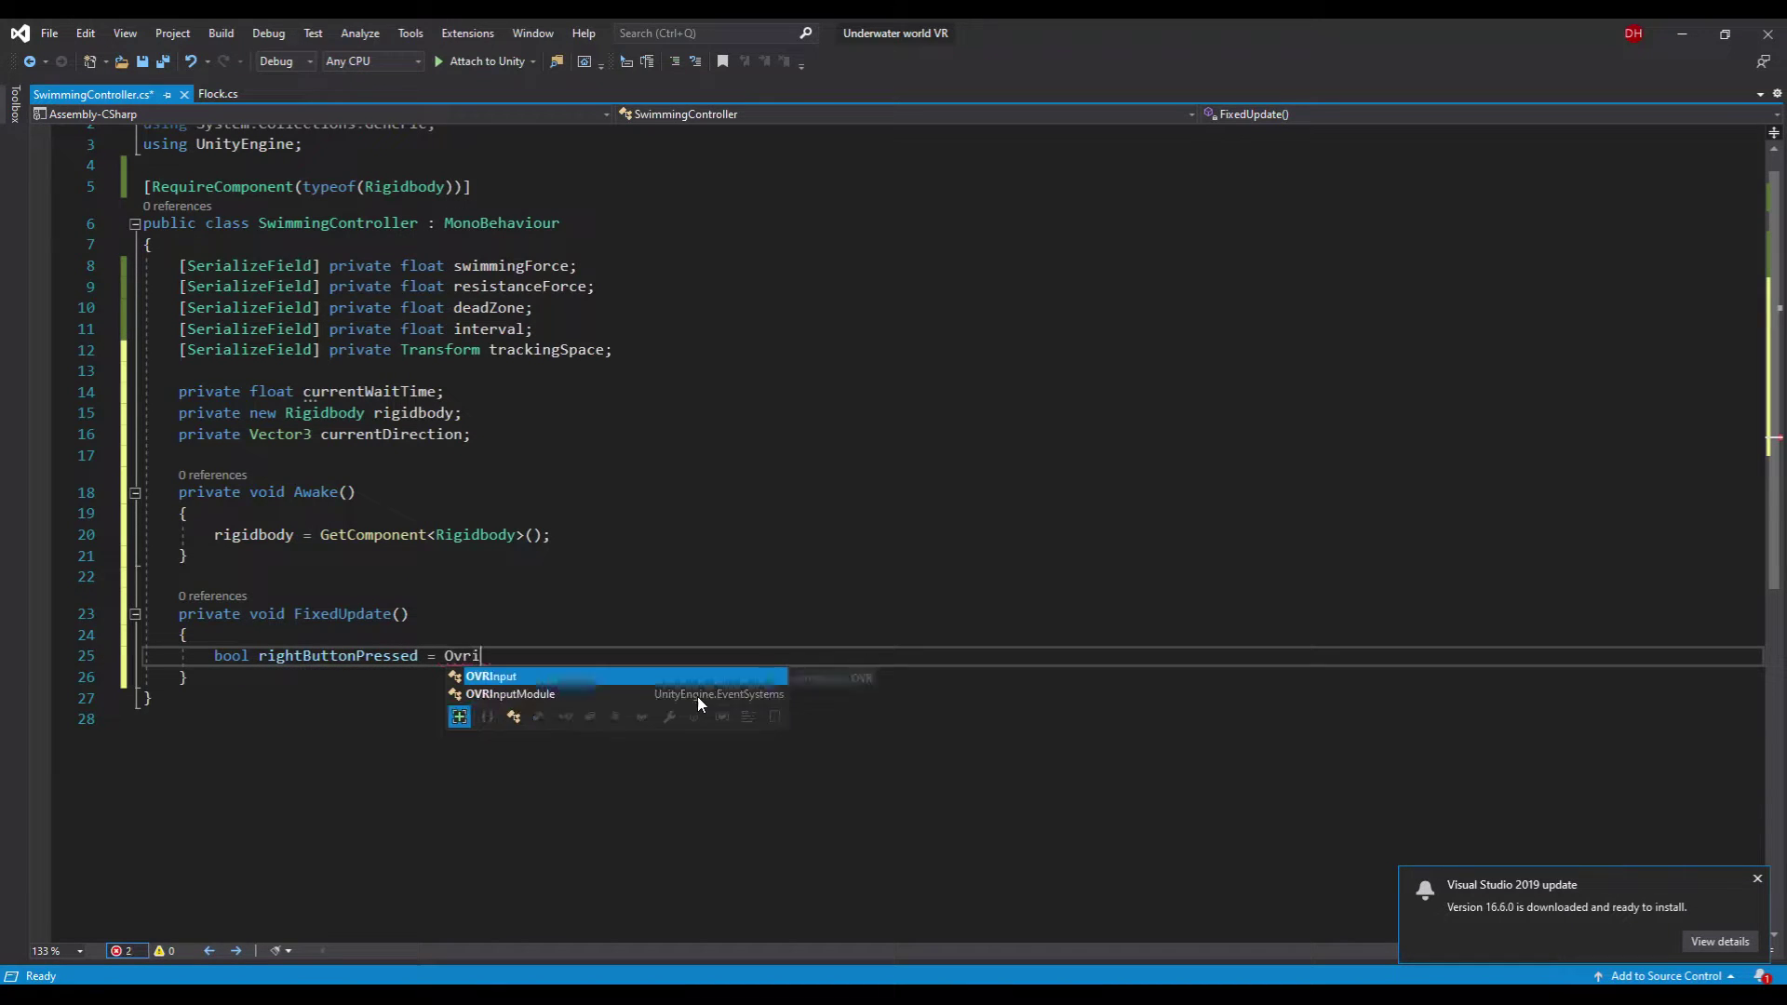
{"action": "type", "text": "Get(OVRInput.Button.pr"}
{"action": "key", "text": "Tab"}
{"action": "type", "text": ", ovrInput."}
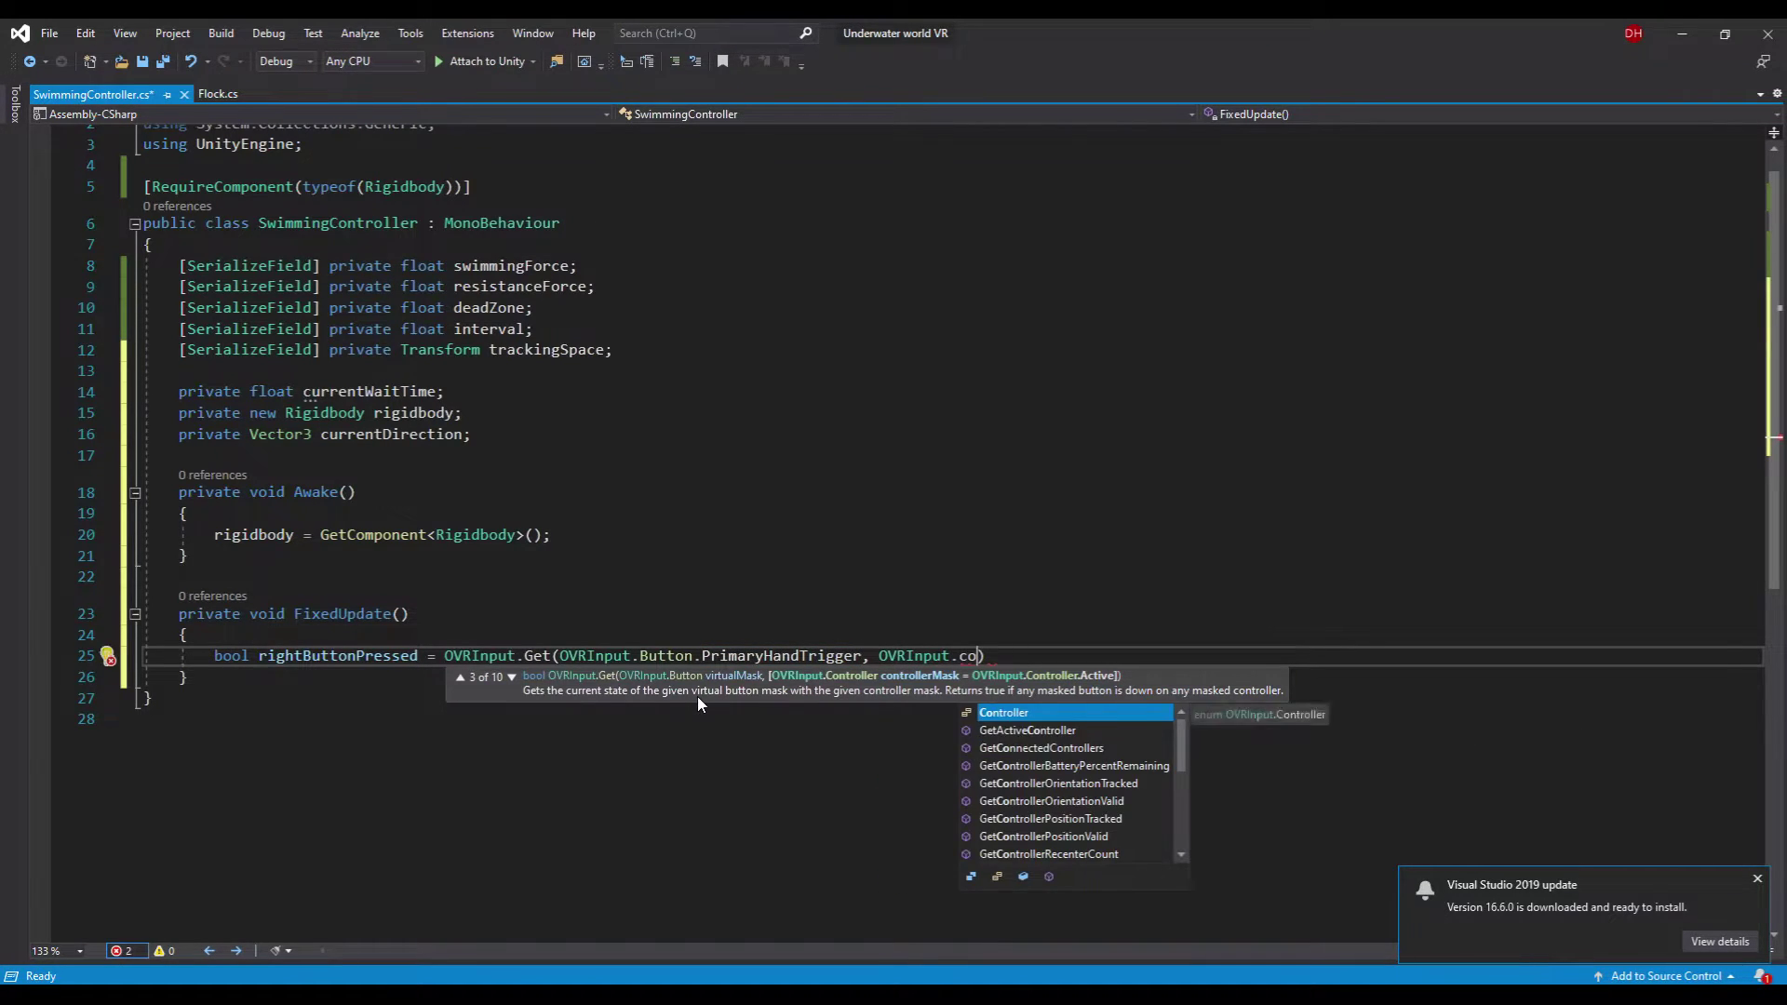
{"action": "type", "text": "Controller.lt"}
{"action": "key", "text": "Tab"}
{"action": "type", "text": ")"}
{"action": "key", "text": "ctrl+shift+Left"}
{"action": "type", "text": "R"}
{"action": "key", "text": "End"}
{"action": "type", "text": ";"}
{"action": "key", "text": "ctrl+d"}
{"action": "left_click", "coordinate": [1065, 678]}
{"action": "key", "text": "BackSpace"}
{"action": "type", "text": "L"}
{"action": "key", "text": "ctrl+Right"}
{"action": "key", "text": "ctrl+Right"}
{"action": "key", "text": "ctrl+shift+Right"}
{"action": "type", "text": "left"}
- Add an if block requiring both rightButtonPressed and leftButtonPressed
{"action": "key", "text": "End"}
{"action": "key", "text": "Return"}
{"action": "key", "text": "Return"}
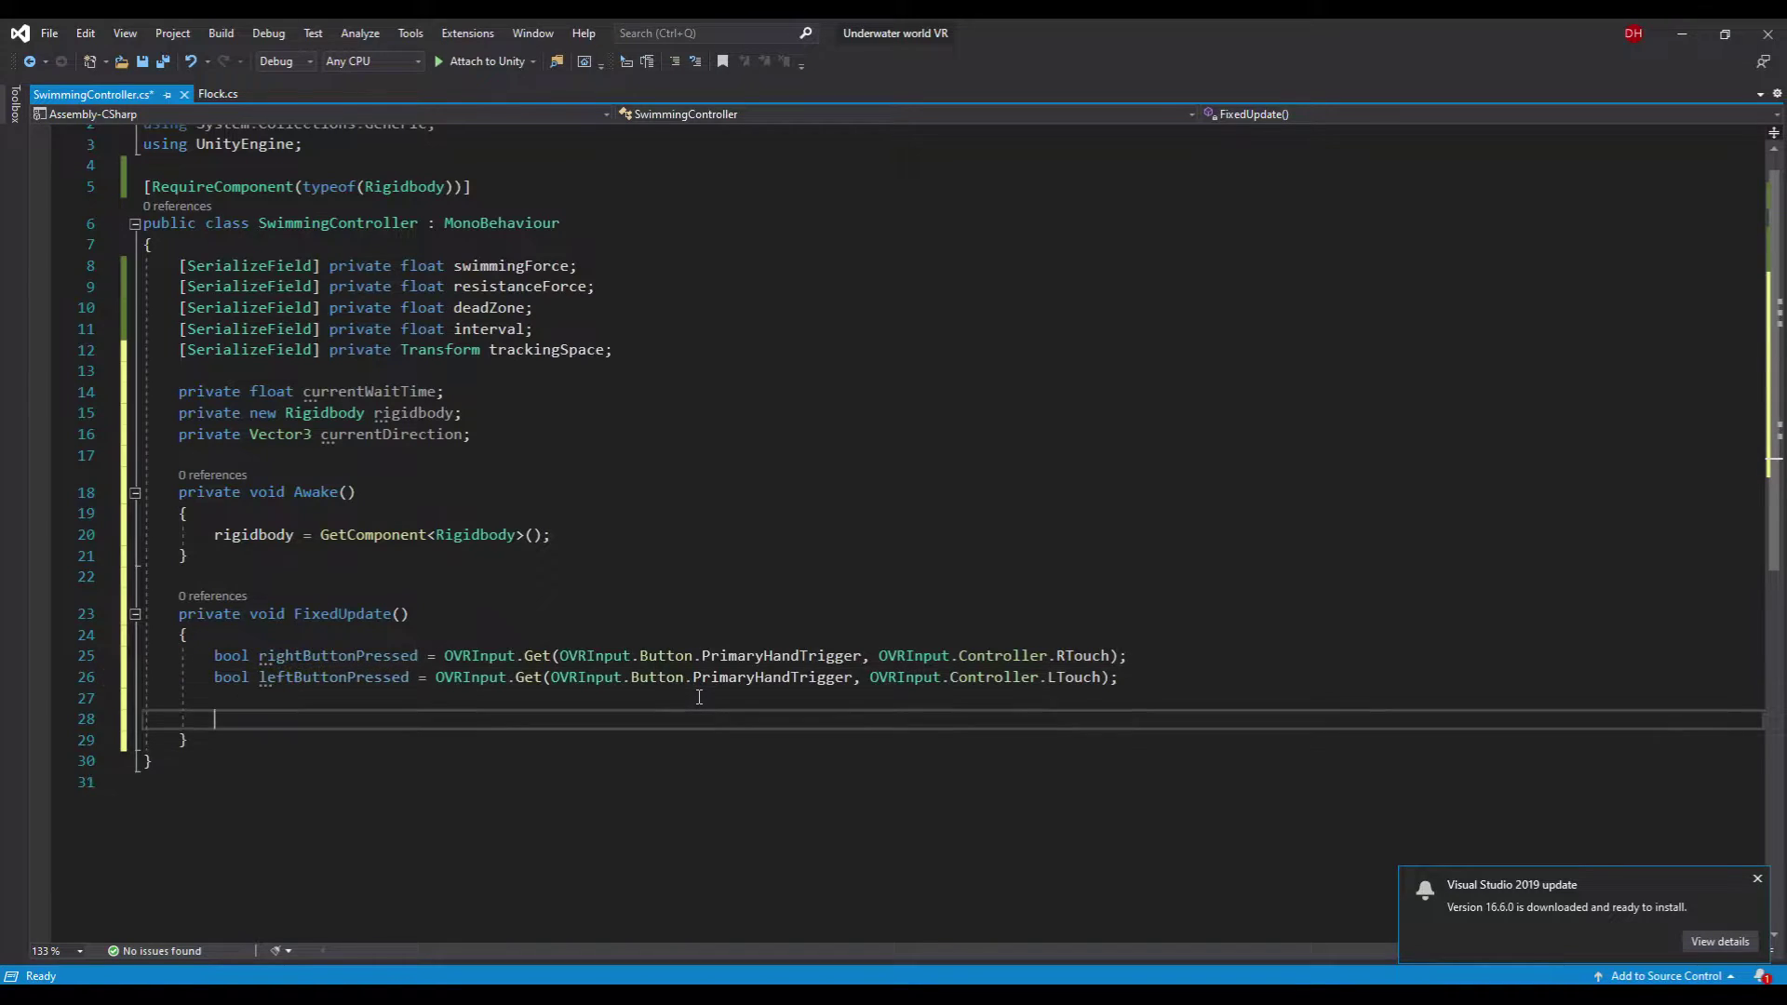
{"action": "type", "text": "if(rightB"}
{"action": "key", "text": "Tab"}
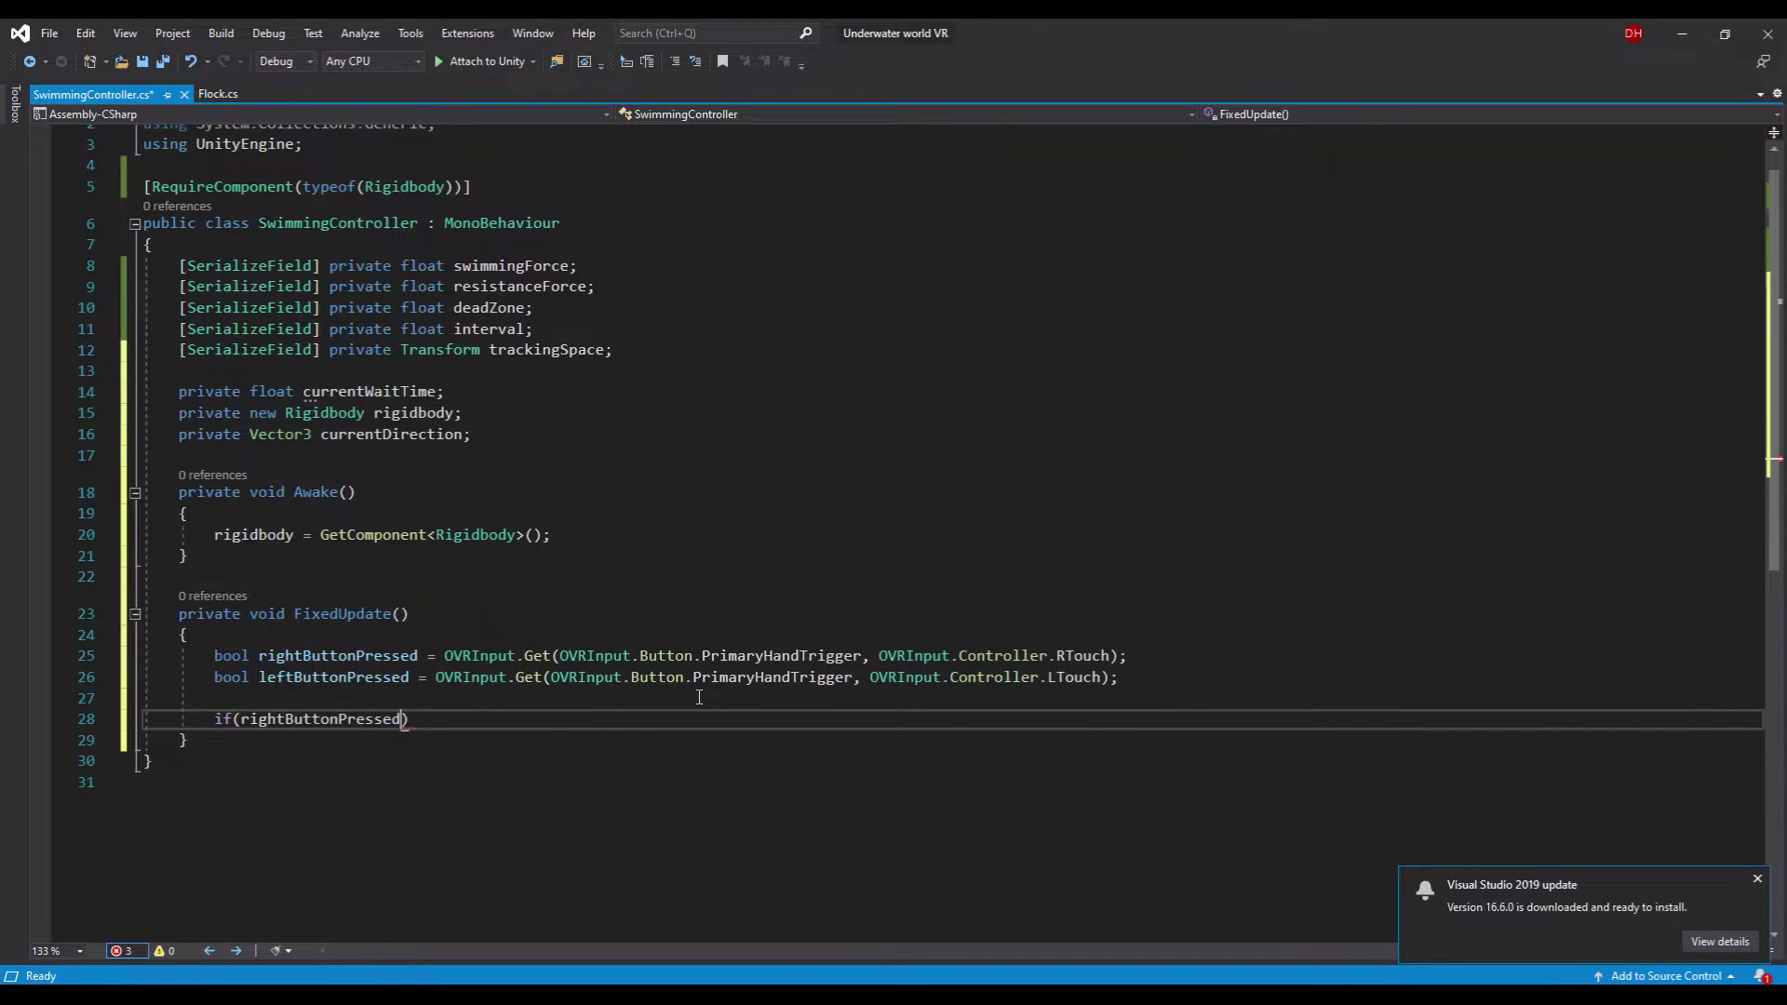
{"action": "type", "text": "&& le"}
{"action": "key", "text": "Tab"}
{"action": "key", "text": "End"}
{"action": "key", "text": "Return"}
{"action": "type", "text": "{"}
{"action": "key", "text": "Return"}
{"action": "type", "text": "Vector3 "}
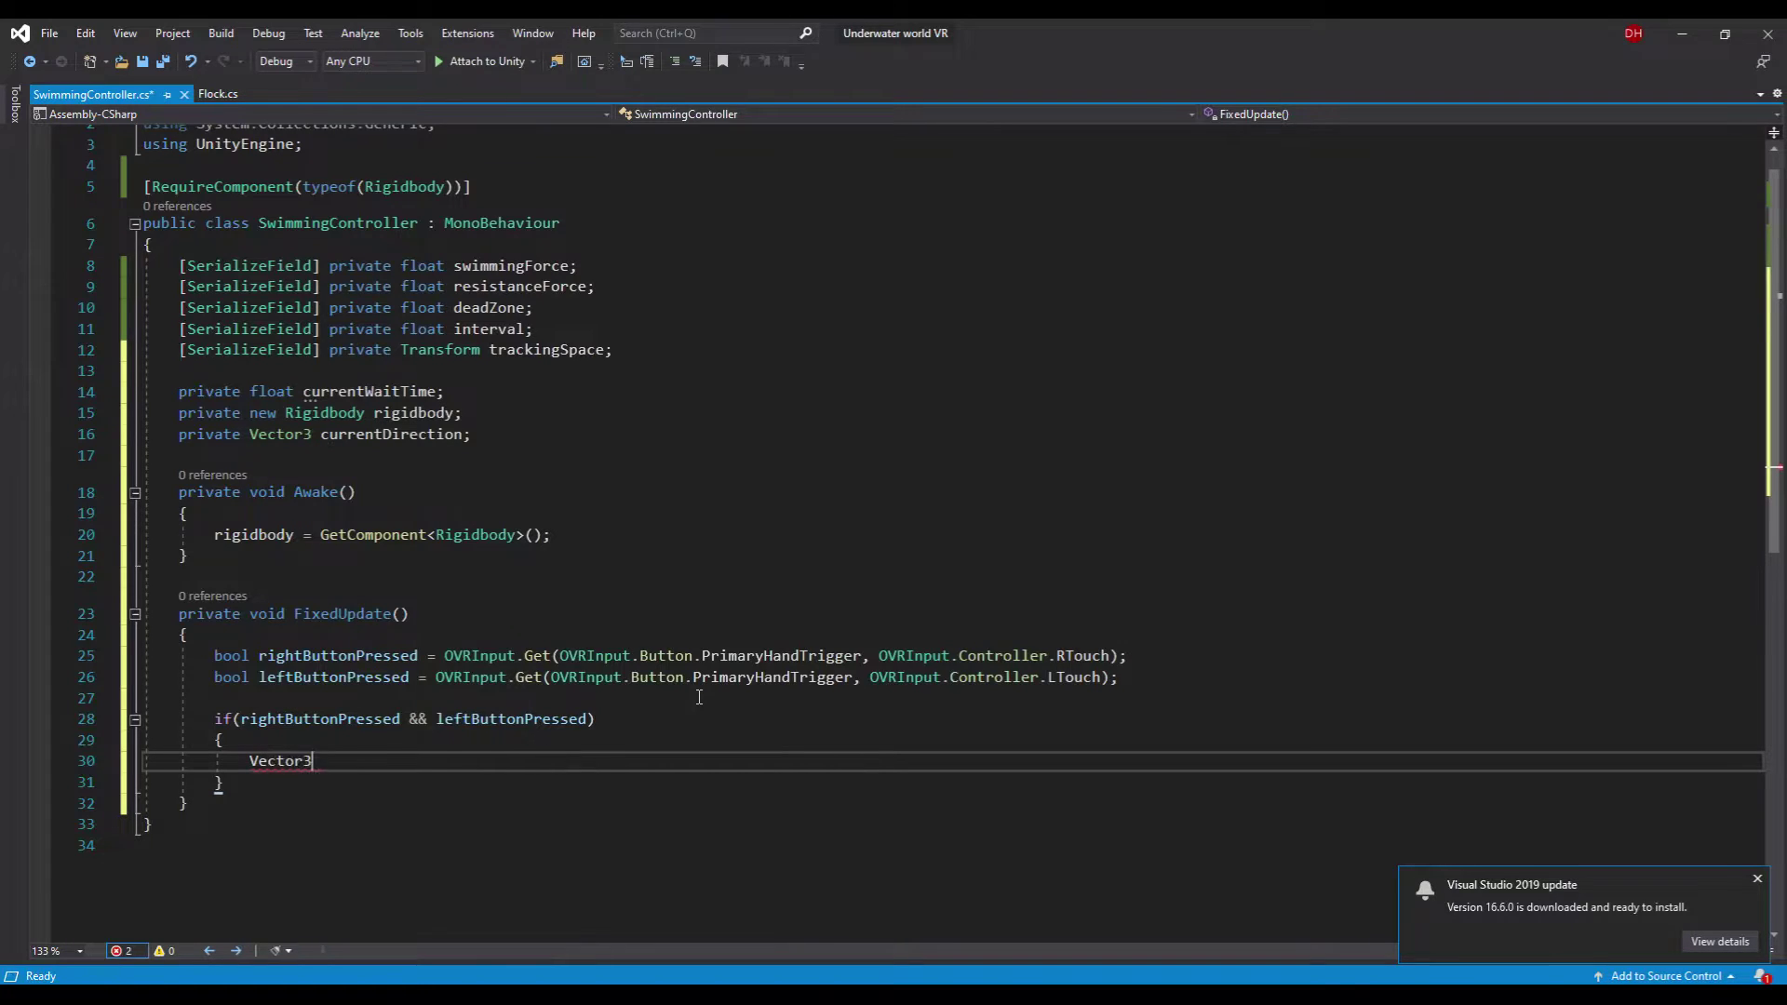
{"action": "type", "text": "leftHandDirection = "}
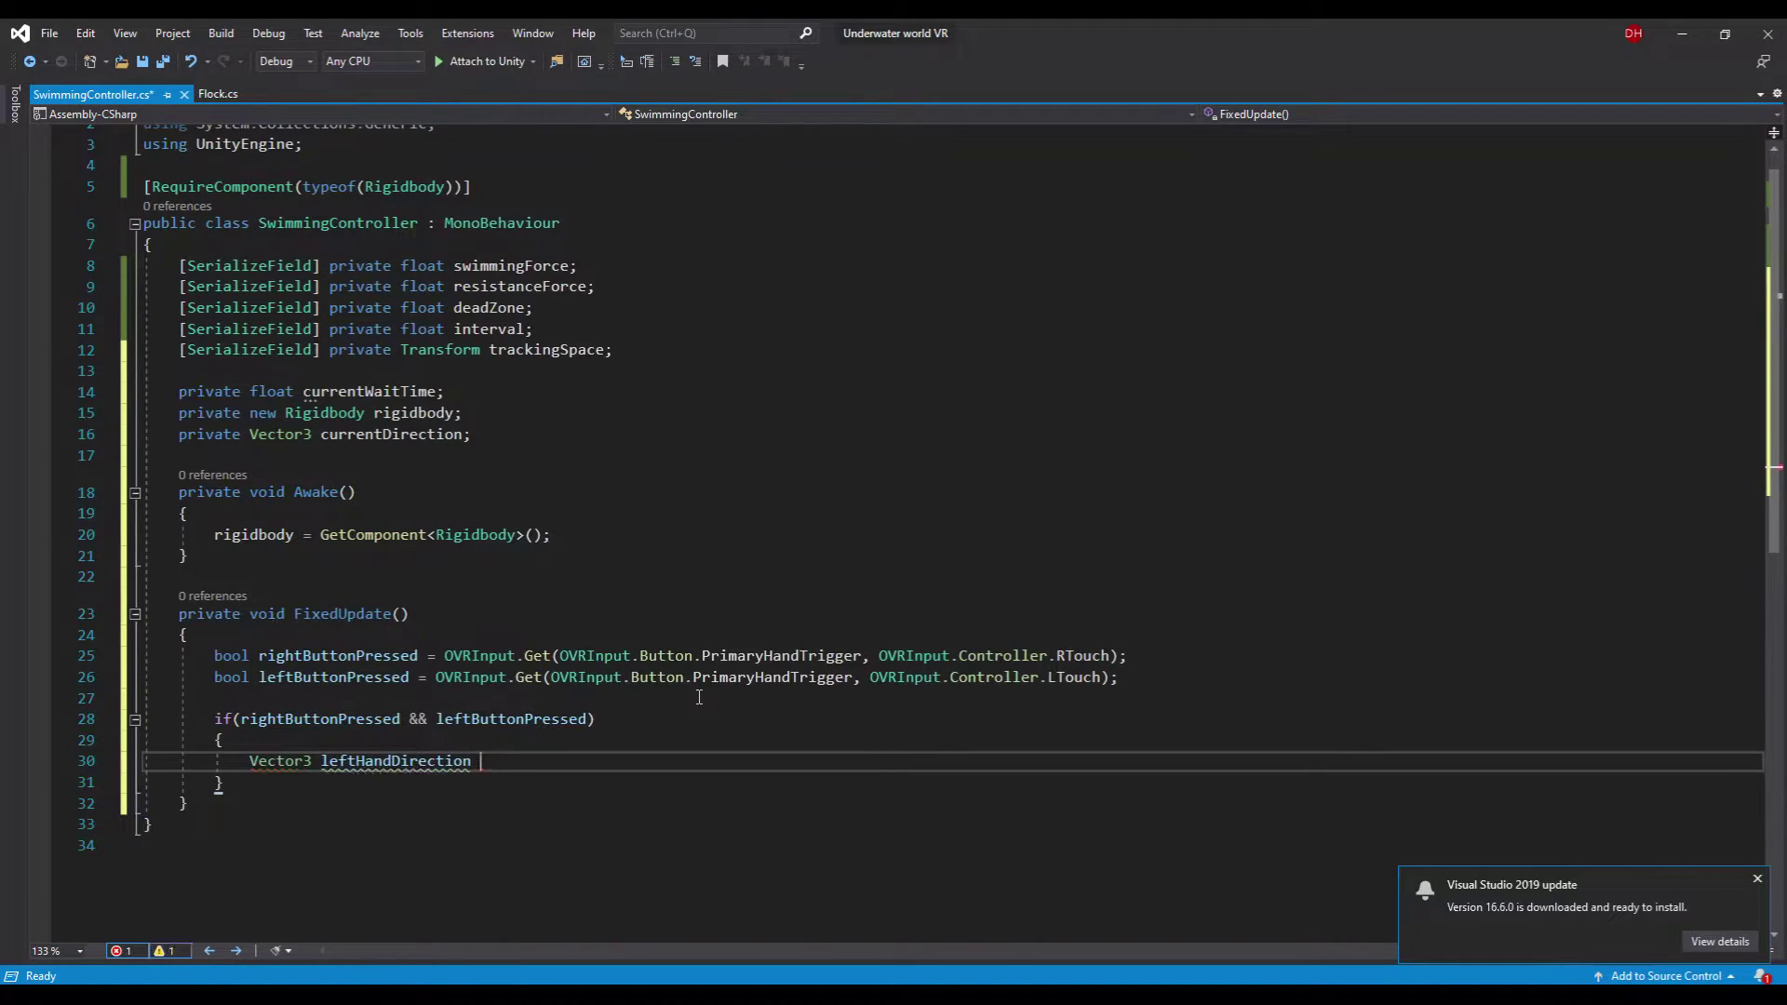
{"action": "type", "text": "ovri.getloc"}
- Set leftHandDirection and rightHandDirection from GetLocalControllerVelocity for LTouch and RTouch
{"action": "key", "text": "Down"}
{"action": "key", "text": "Down"}
{"action": "key", "text": "Down"}
{"action": "type", "text": "("}
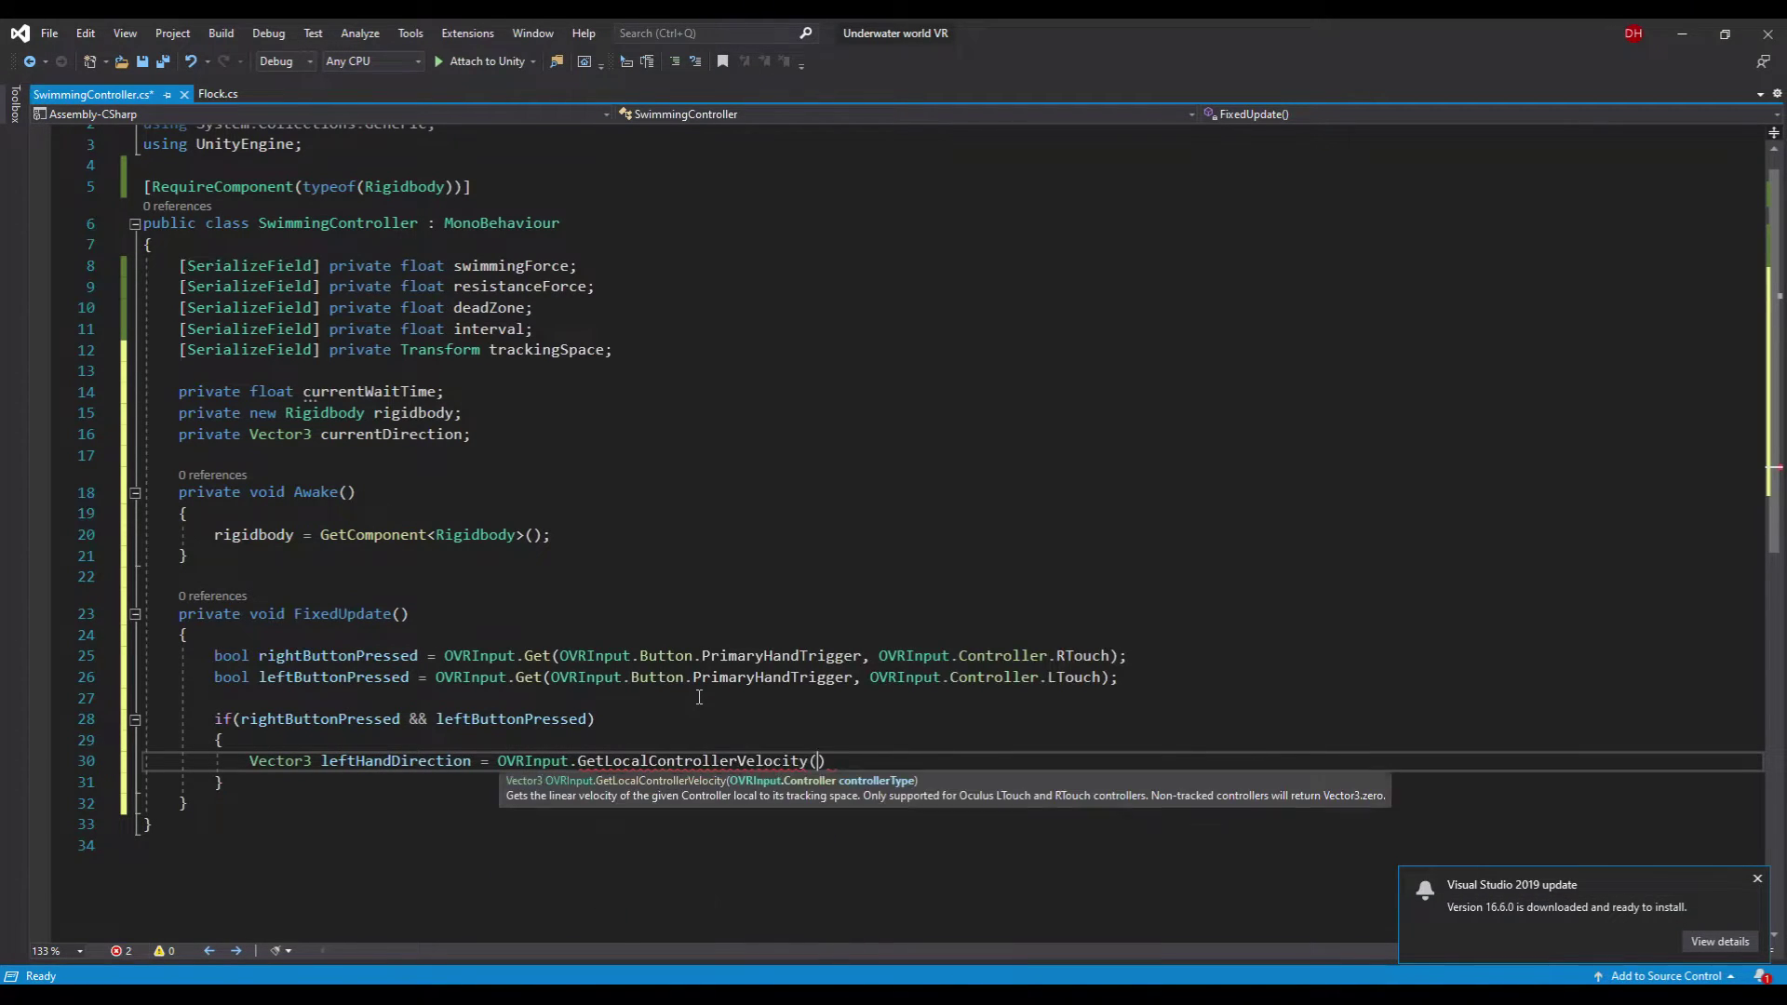
{"action": "type", "text": "ovri.cont.l"}
{"action": "key", "text": "Tab"}
{"action": "type", "text": ");"}
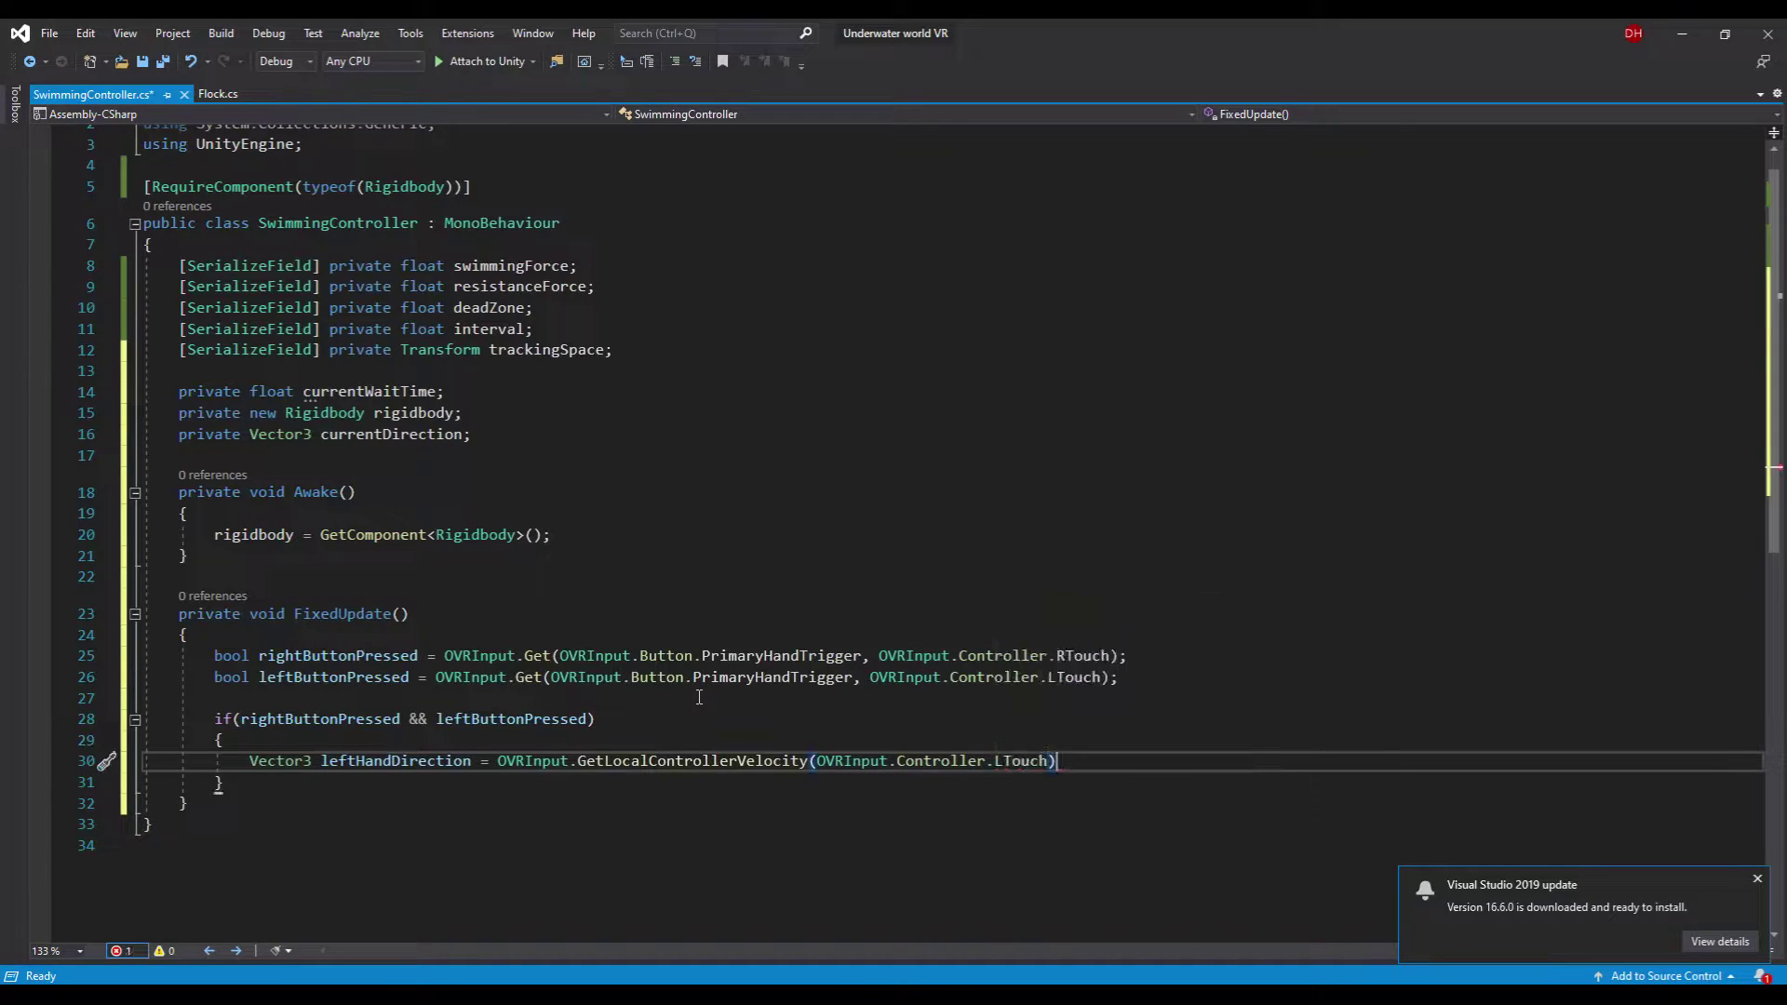
{"action": "key", "text": "ctrl+d"}
{"action": "key", "text": "Delete"}
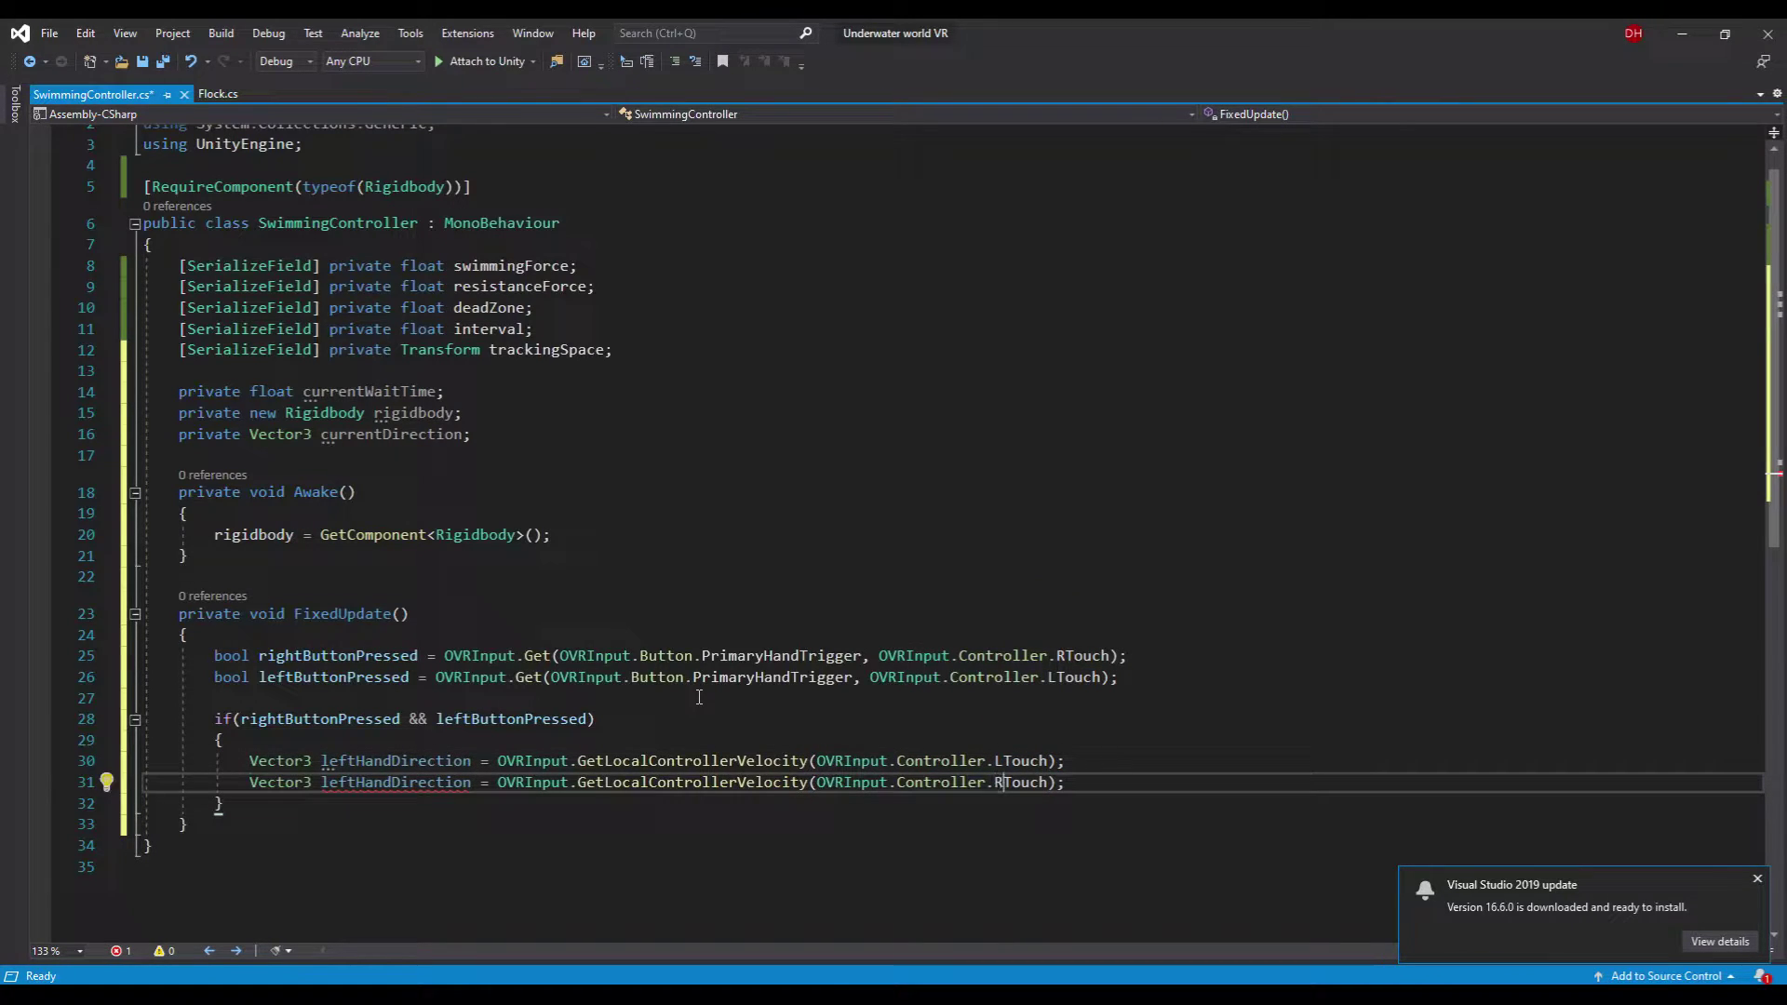
{"action": "type", "text": "R"}
{"action": "double_click", "coordinate": [336, 782]}
{"action": "type", "text": "right"}
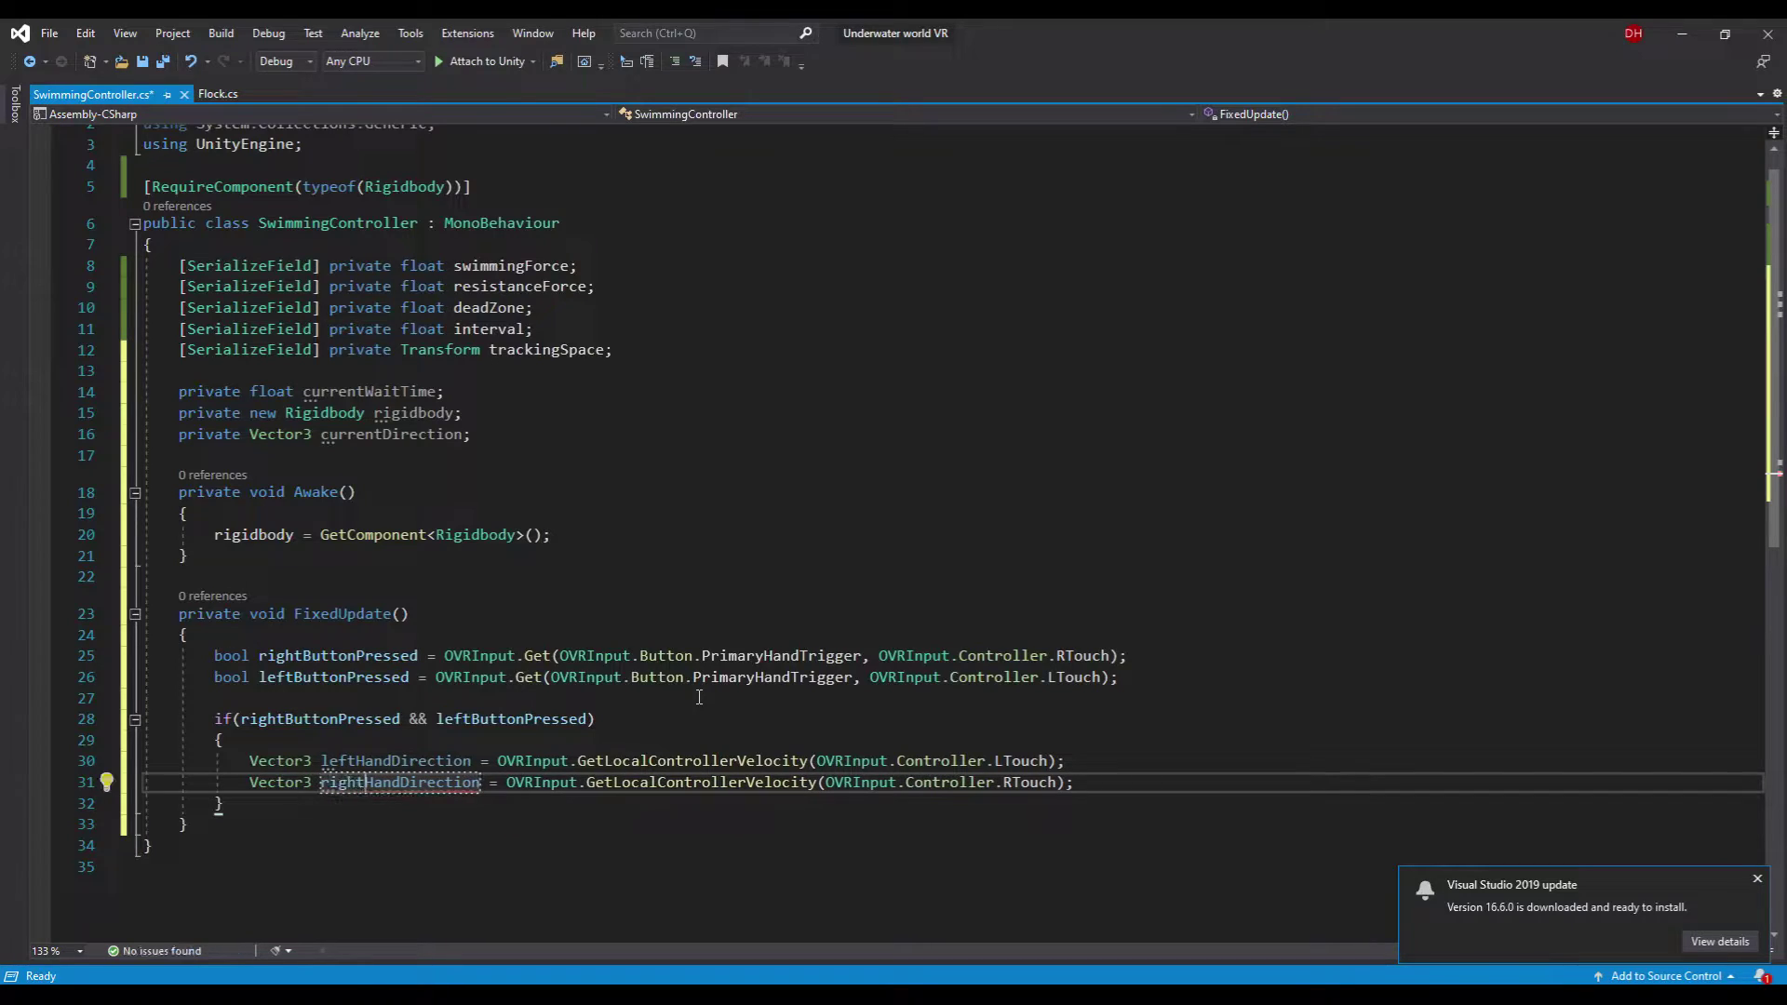
{"action": "key", "text": "End"}
{"action": "key", "text": "Return"}
{"action": "type", "text": "r"}
- Add currentWaitTime += Time.deltaTime after the trigger lines and save
{"action": "key", "text": "BackSpace"}
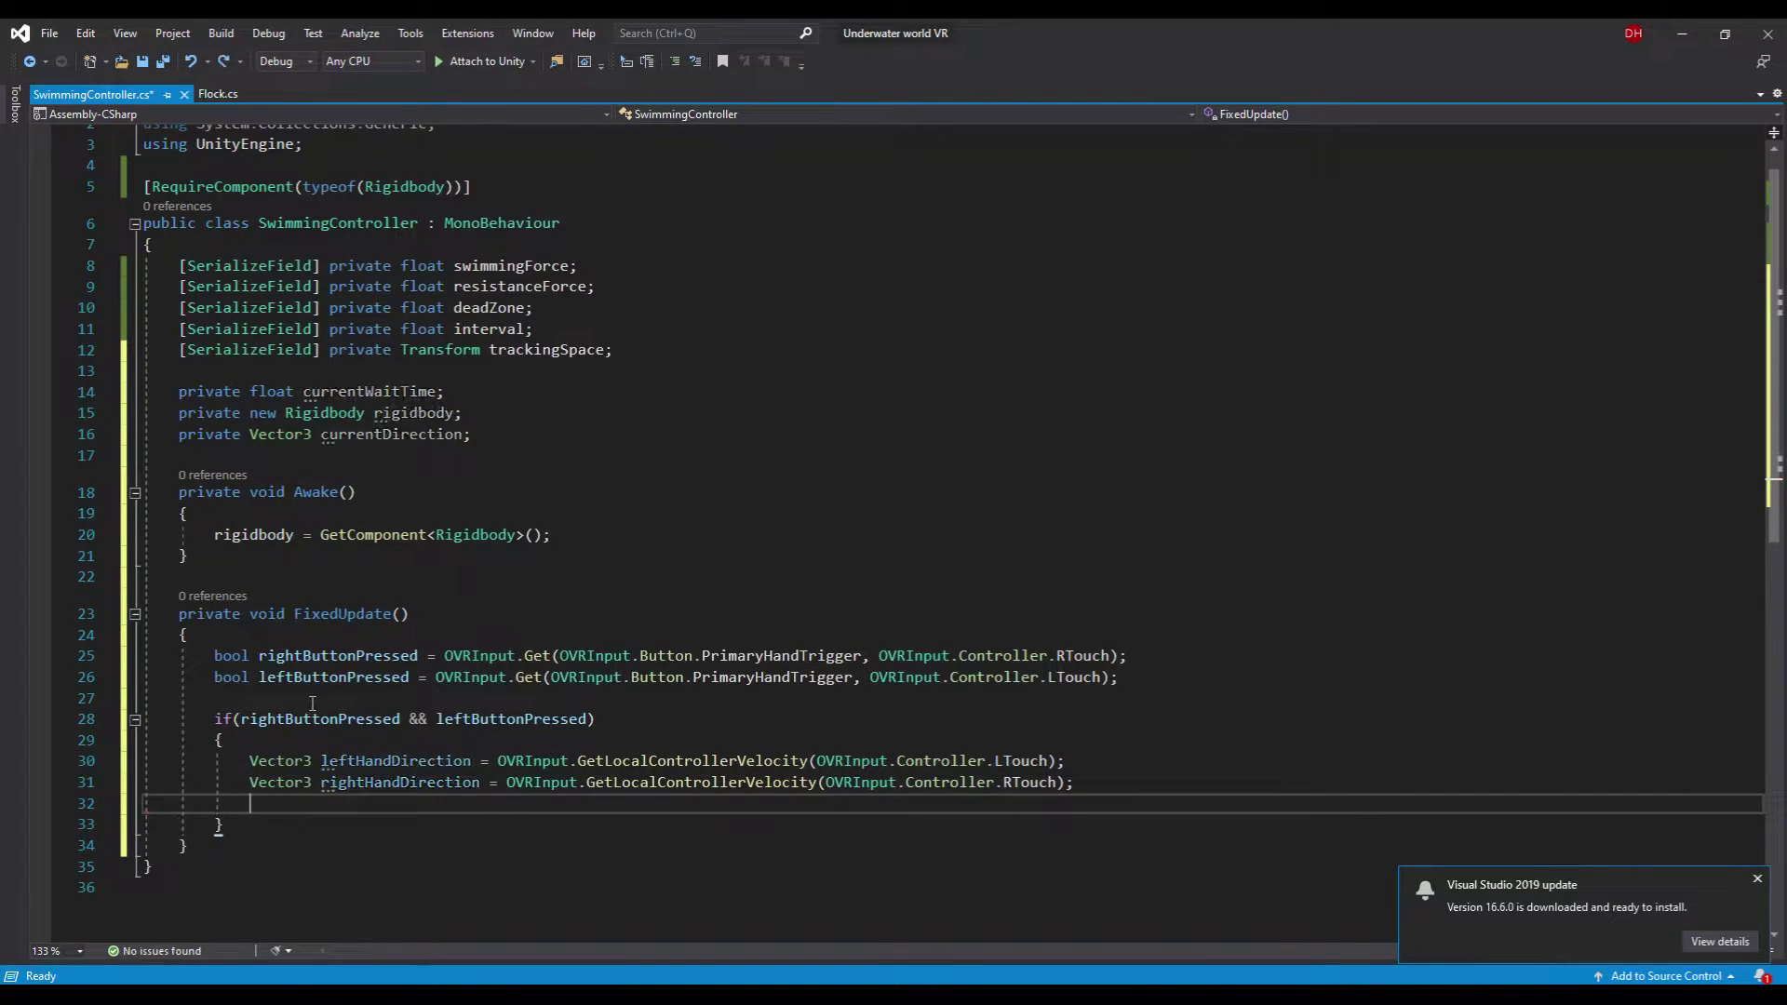
{"action": "left_click", "coordinate": [314, 697]}
{"action": "key", "text": "Return"}
{"action": "type", "text": "currentWaitTime +="}
{"action": "type", "text": " Time.fixedDeltaTime;"}
{"action": "key", "text": "ctrl+s"}
{"action": "left_click", "coordinate": [1076, 783]}
- Declare Vector3 velocity as leftHandDirection plus rightHandDirection
{"action": "key", "text": "Return"}
{"action": "type", "text": "Vect"}
{"action": "key", "text": "Tab"}
{"action": "type", "text": "velocity"}
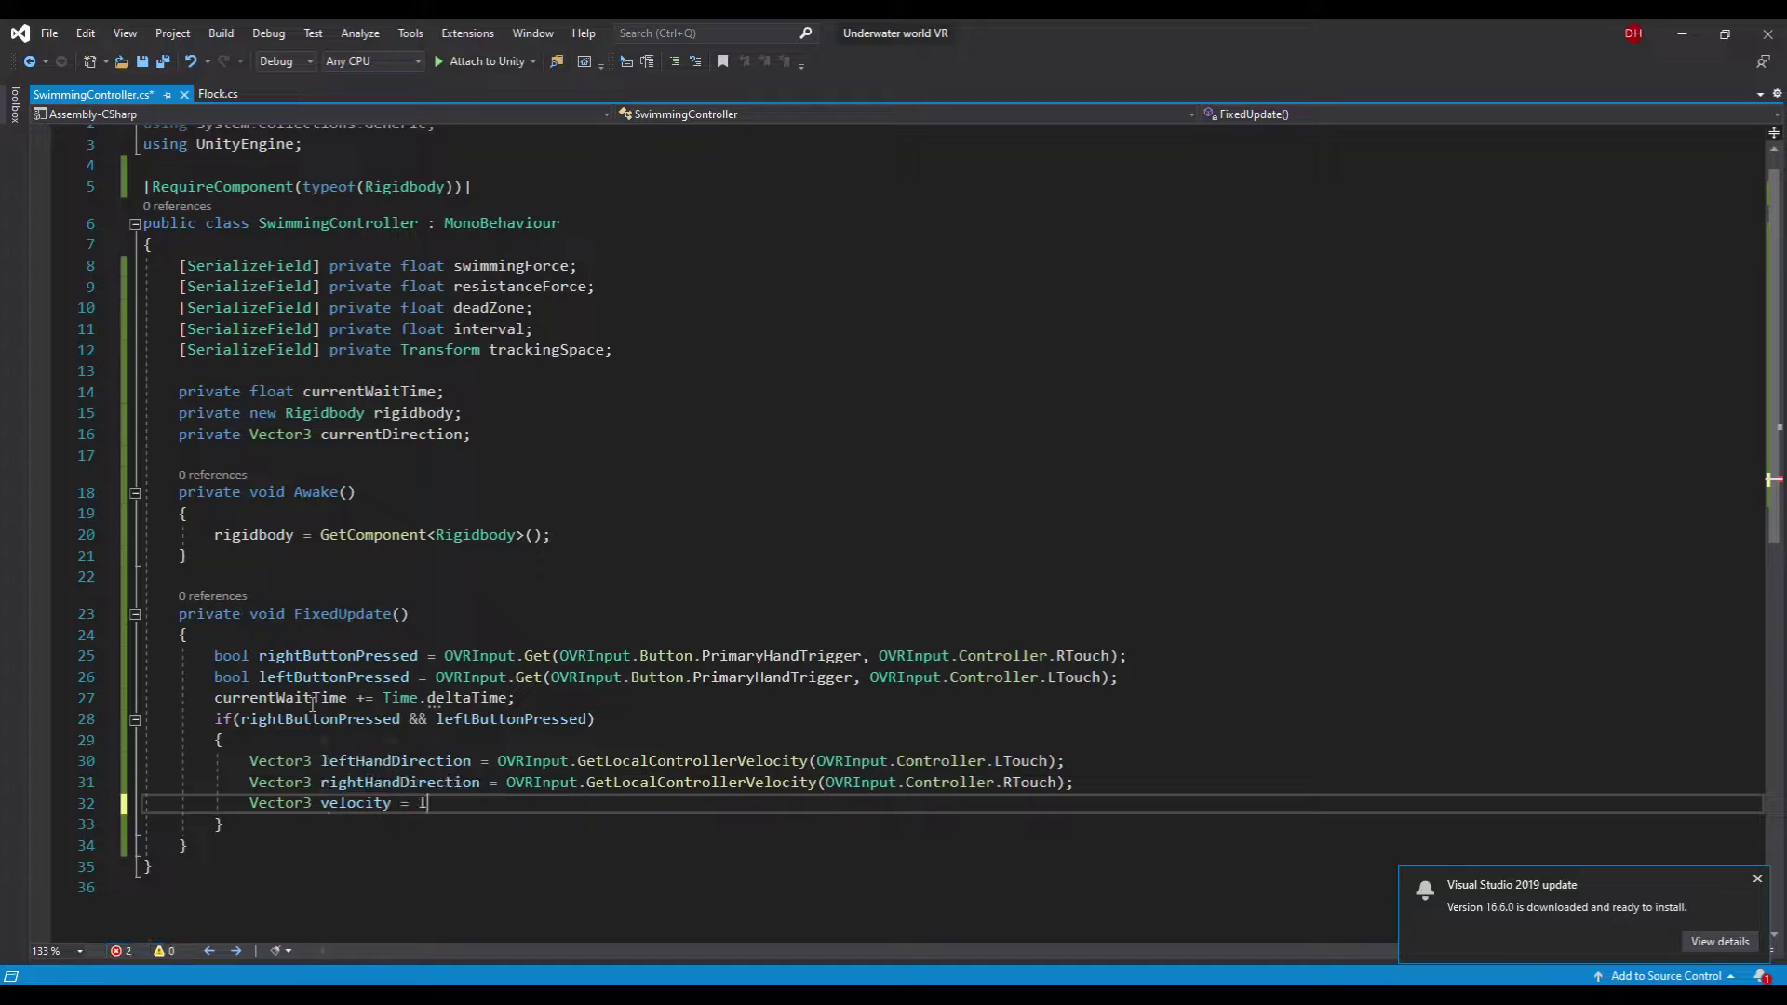
{"action": "type", "text": " = left"}
{"action": "key", "text": "Tab"}
{"action": "type", "text": "+ righ"}
{"action": "key", "text": "ctrl+z"}
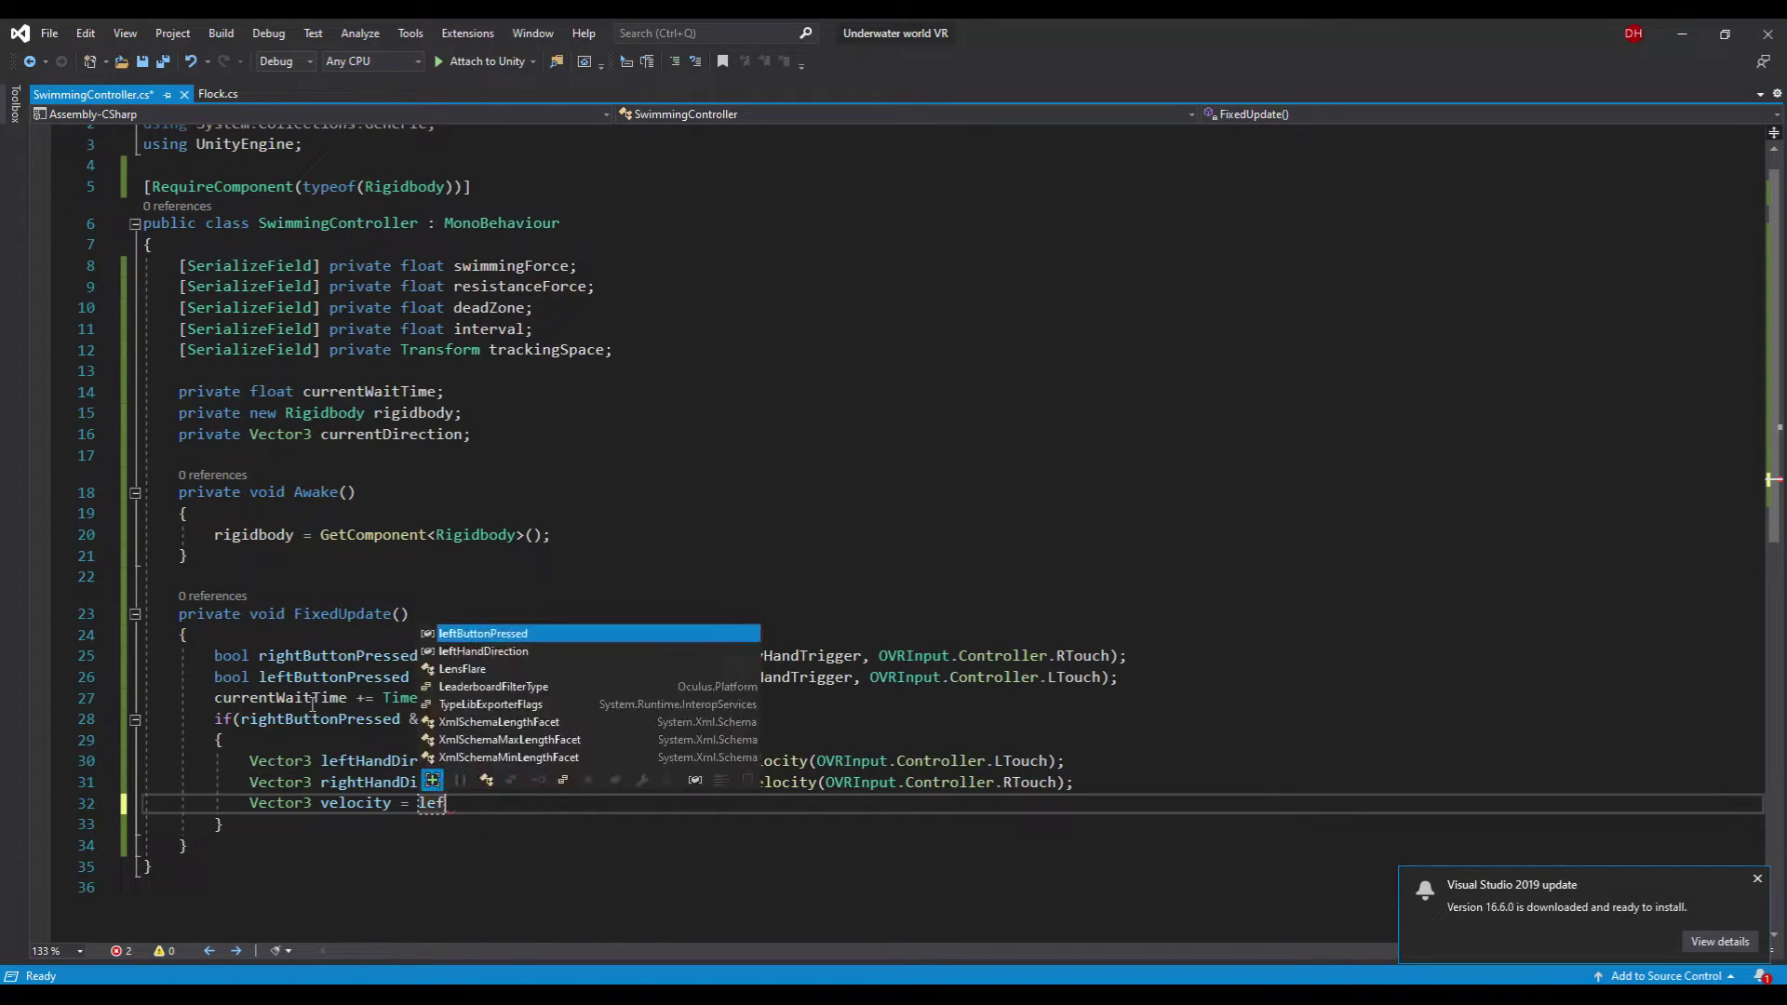
{"action": "key", "text": "Down"}
{"action": "key", "text": "Tab"}
{"action": "type", "text": "+ ri"}
{"action": "key", "text": "Tab"}
{"action": "type", "text": ";"}
{"action": "key", "text": "Return"}
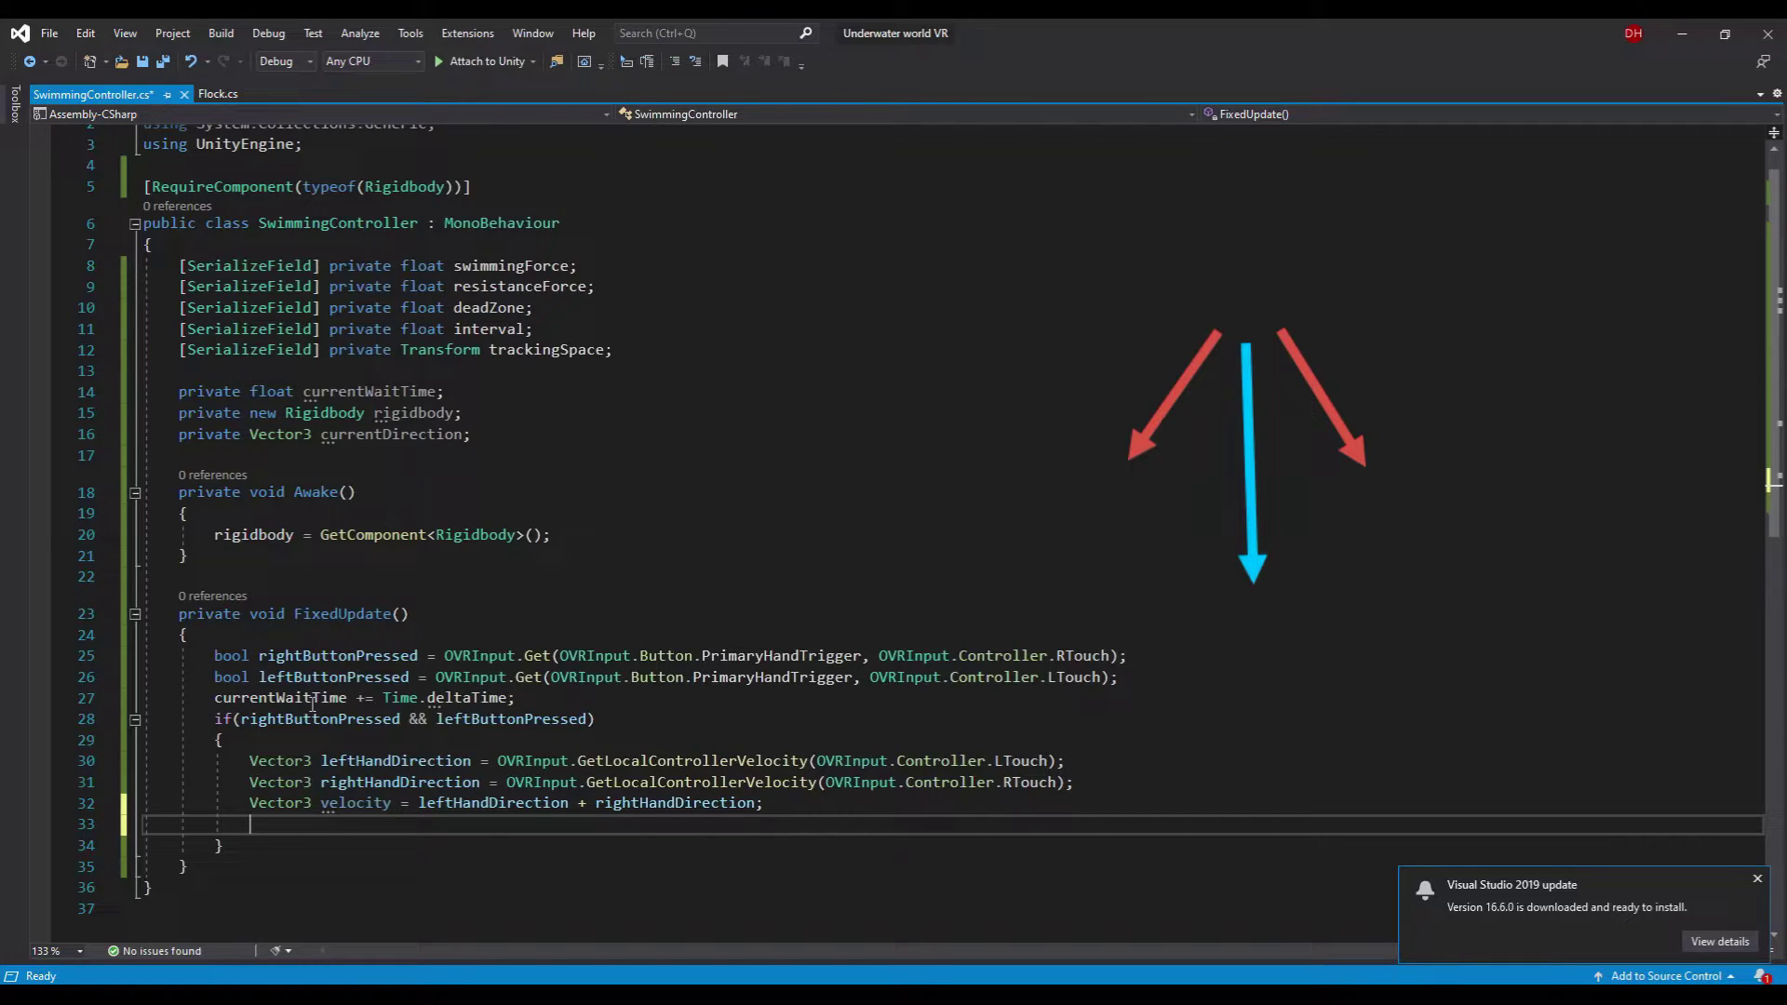
{"action": "type", "text": "ve"}
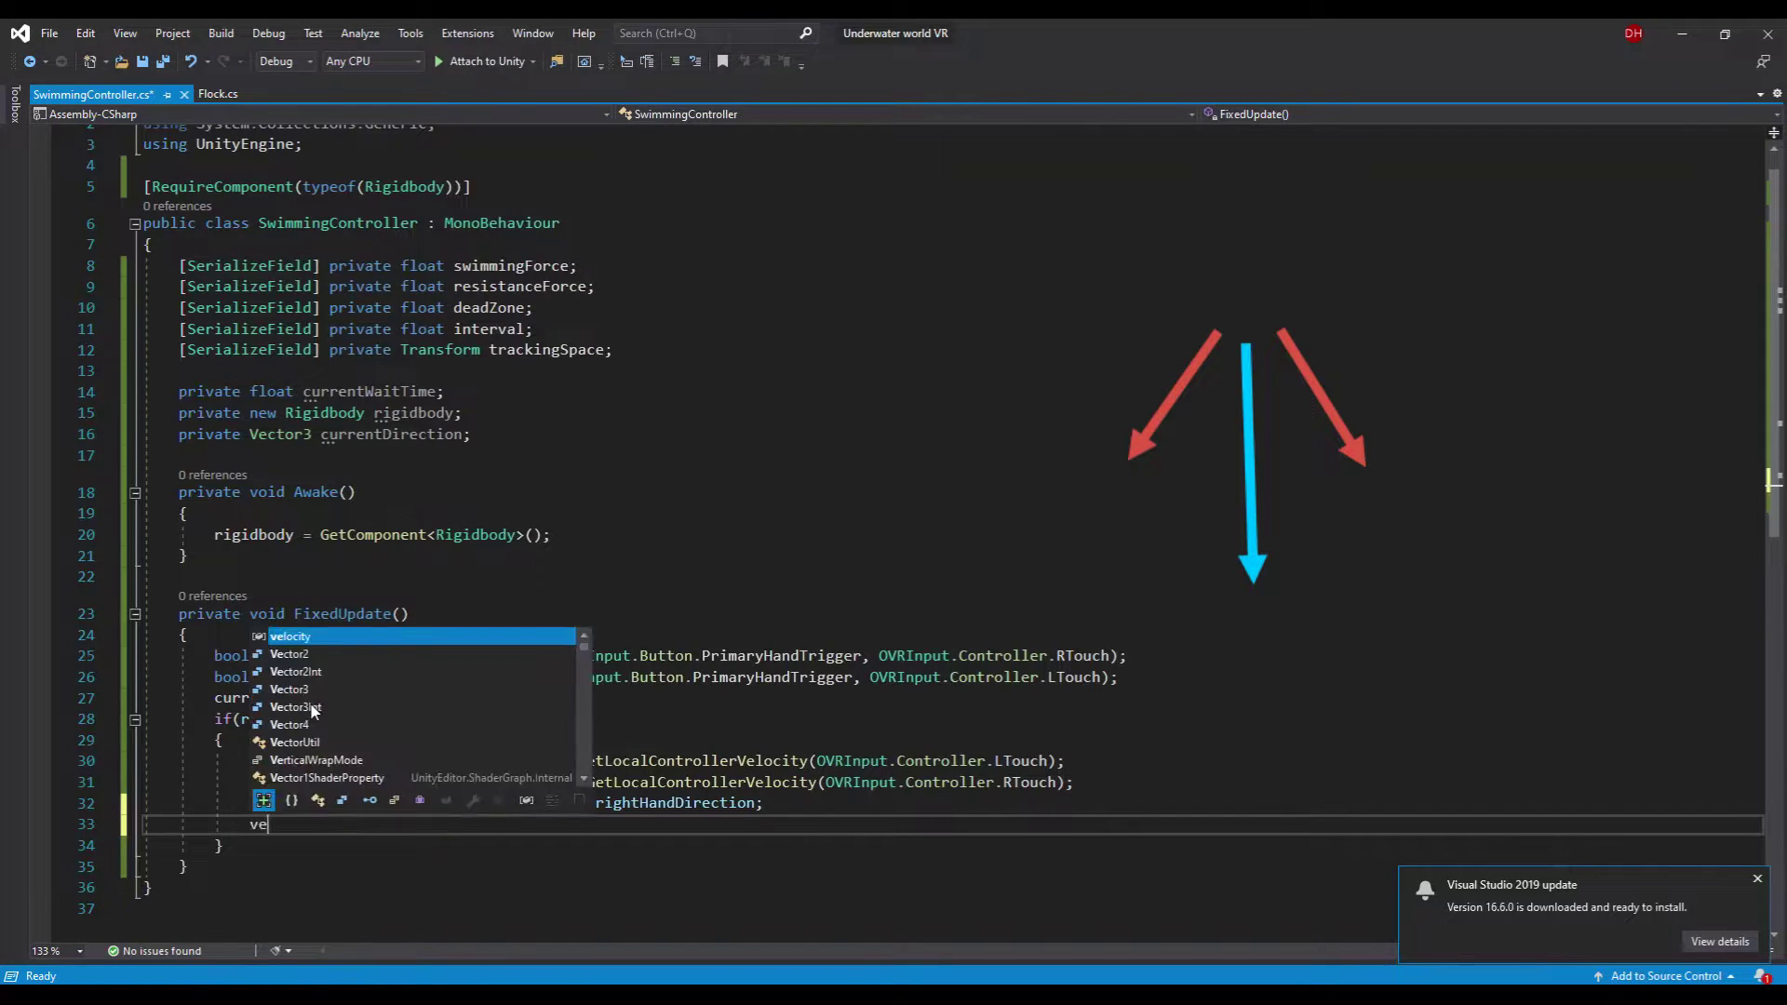
{"action": "type", "text": "l"}
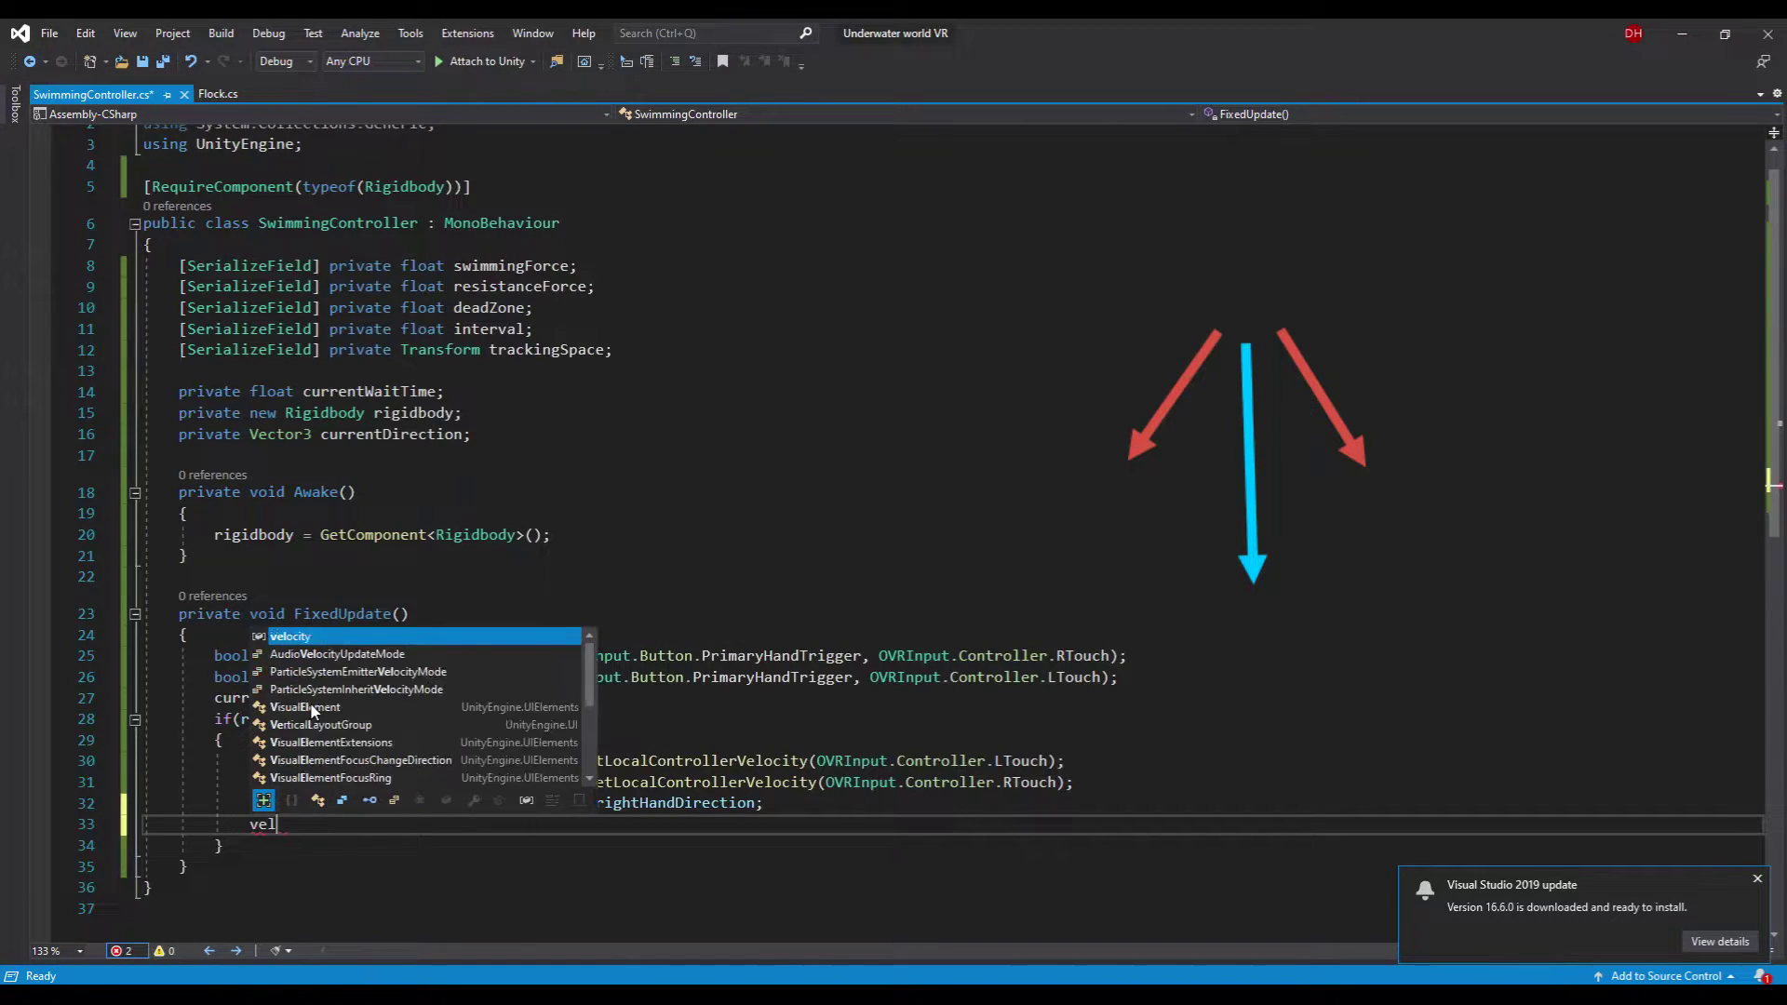
- Scale velocity by 1f and check sqrMagnitude exceeds deadZone squared once currentWaitTime passes interval
{"action": "key", "text": "Tab"}
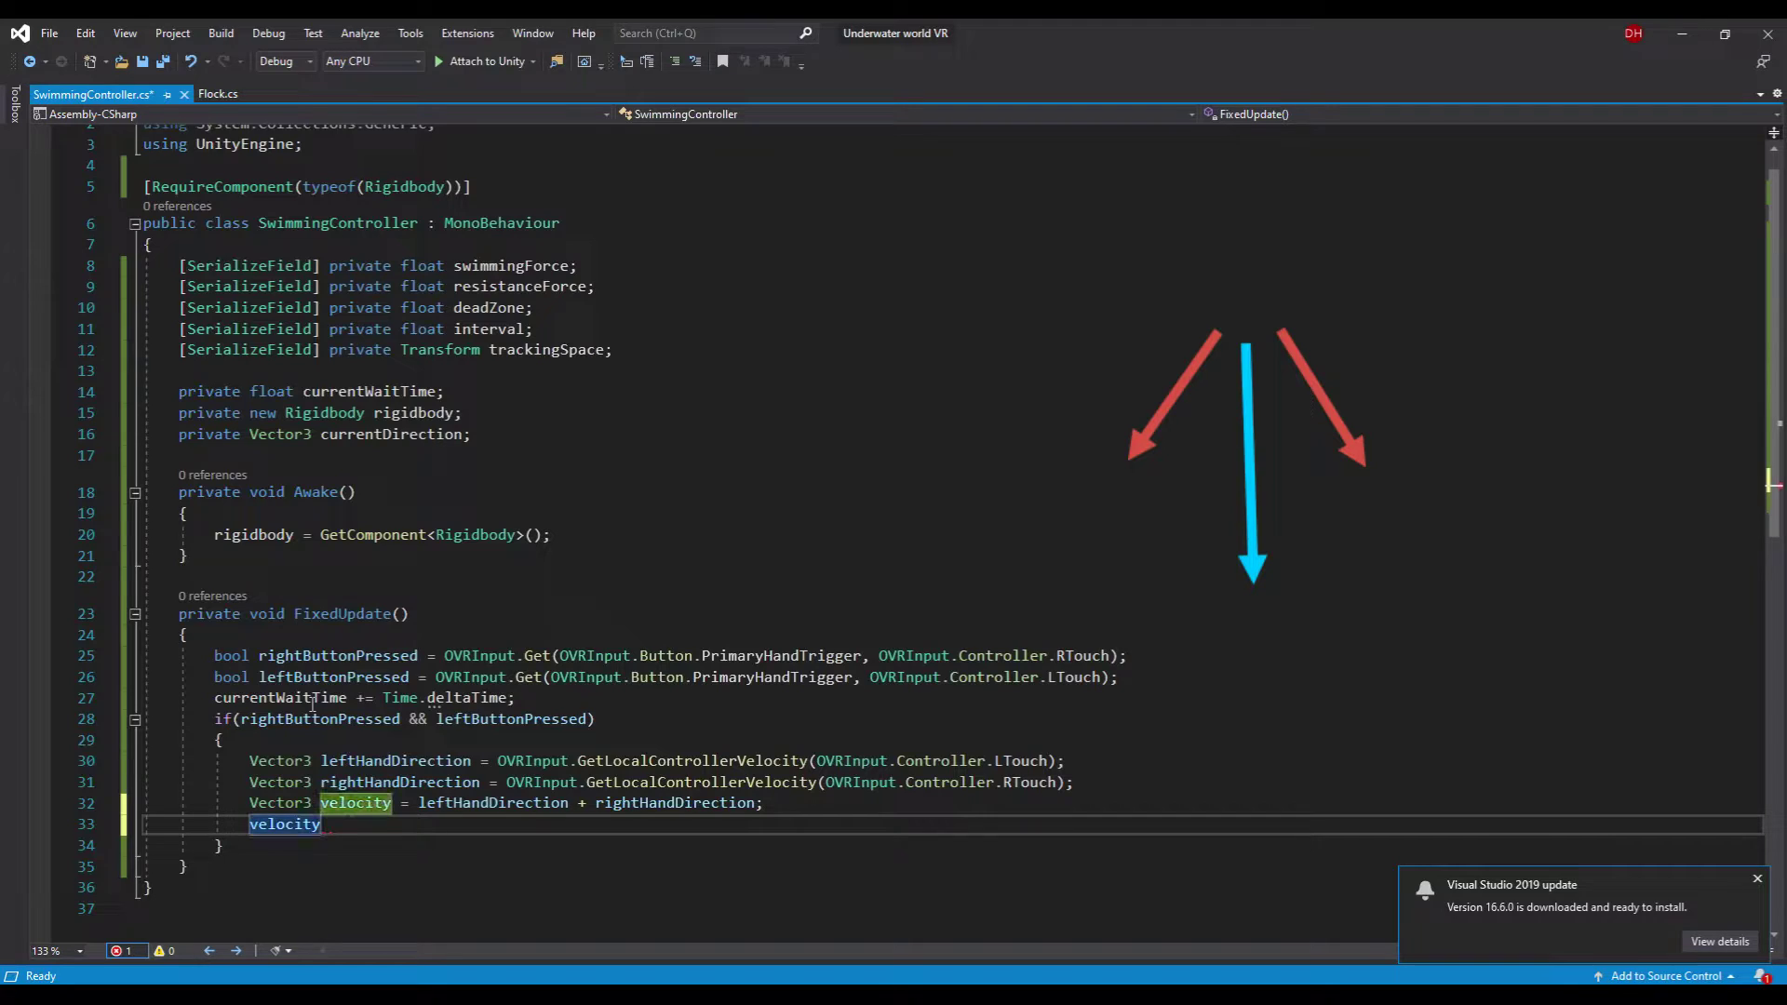
{"action": "type", "text": "*= "}
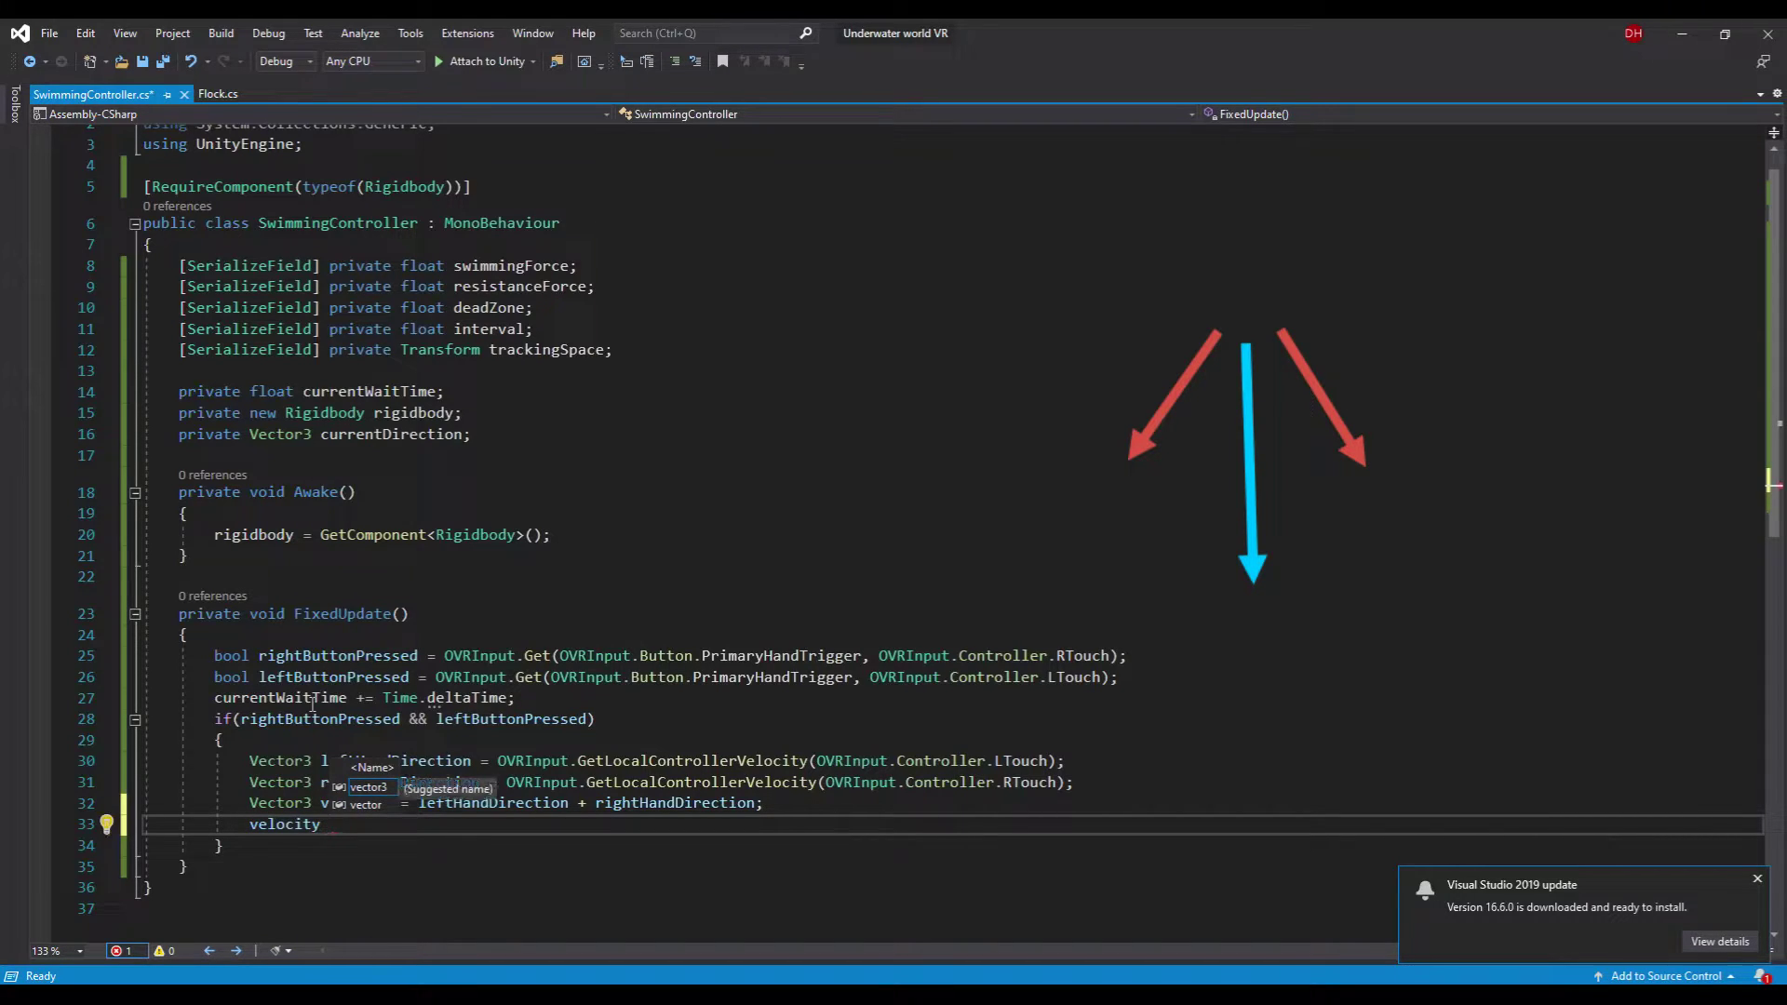
{"action": "type", "text": "10f"}
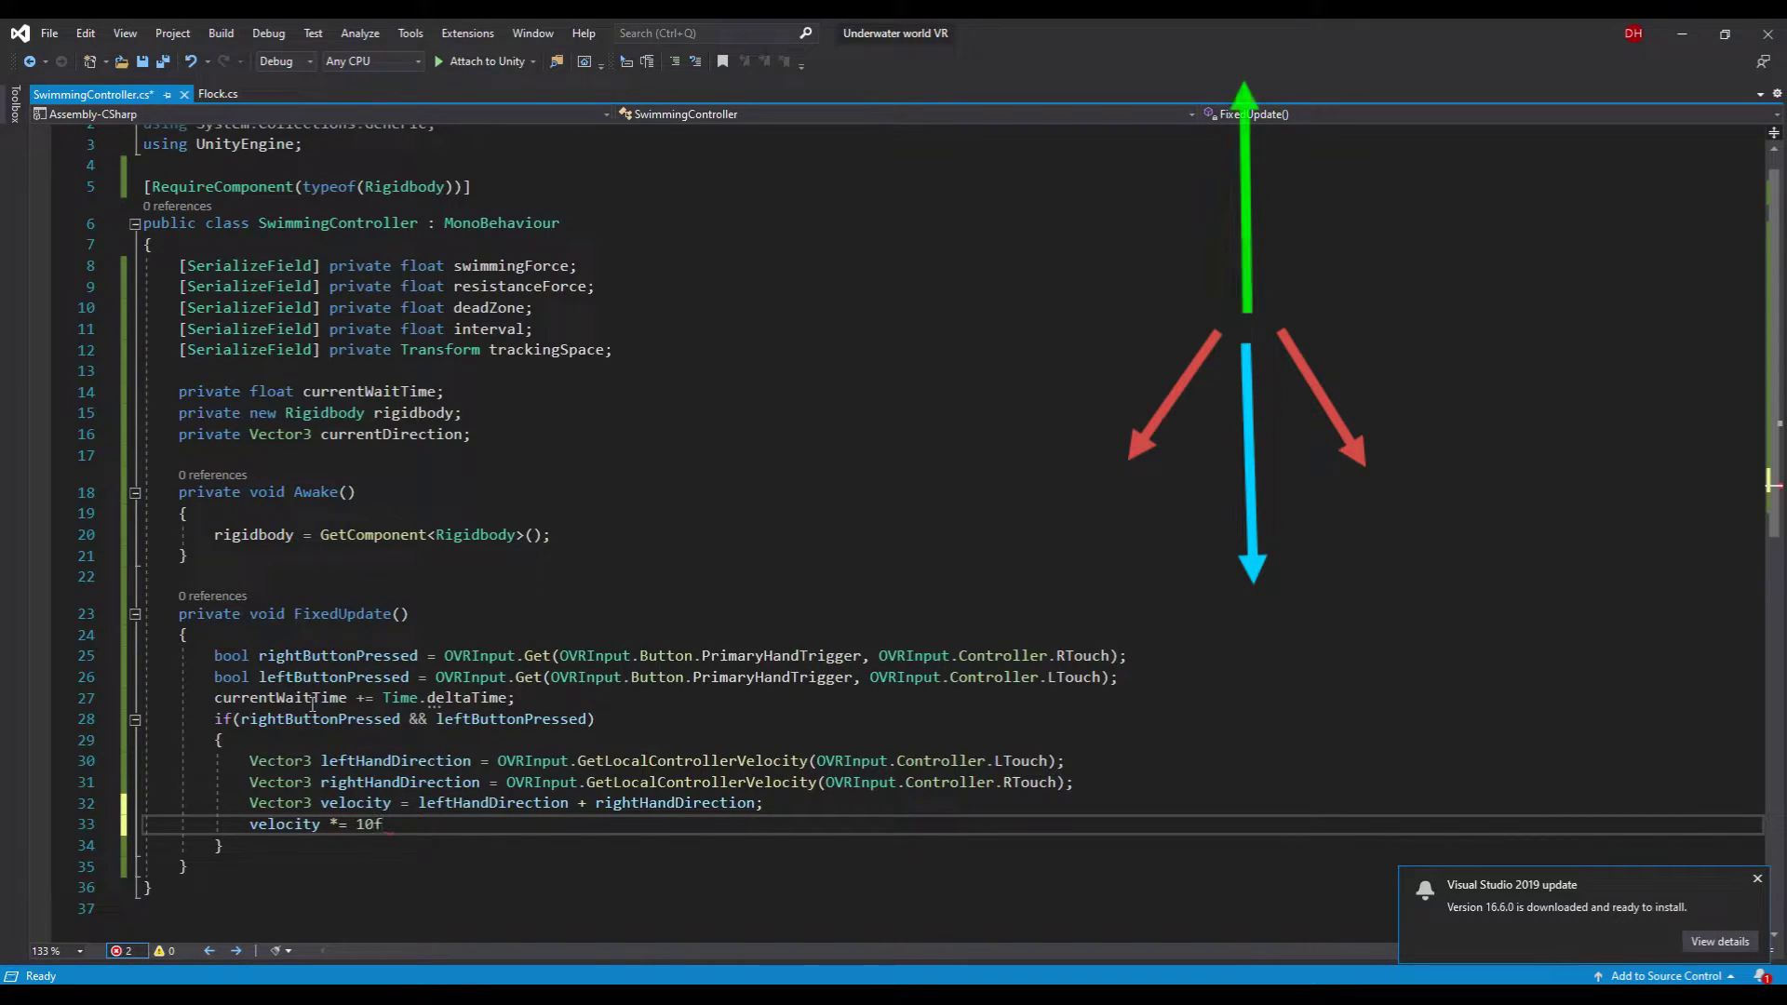
{"action": "type", "text": ";"}
{"action": "key", "text": "Return"}
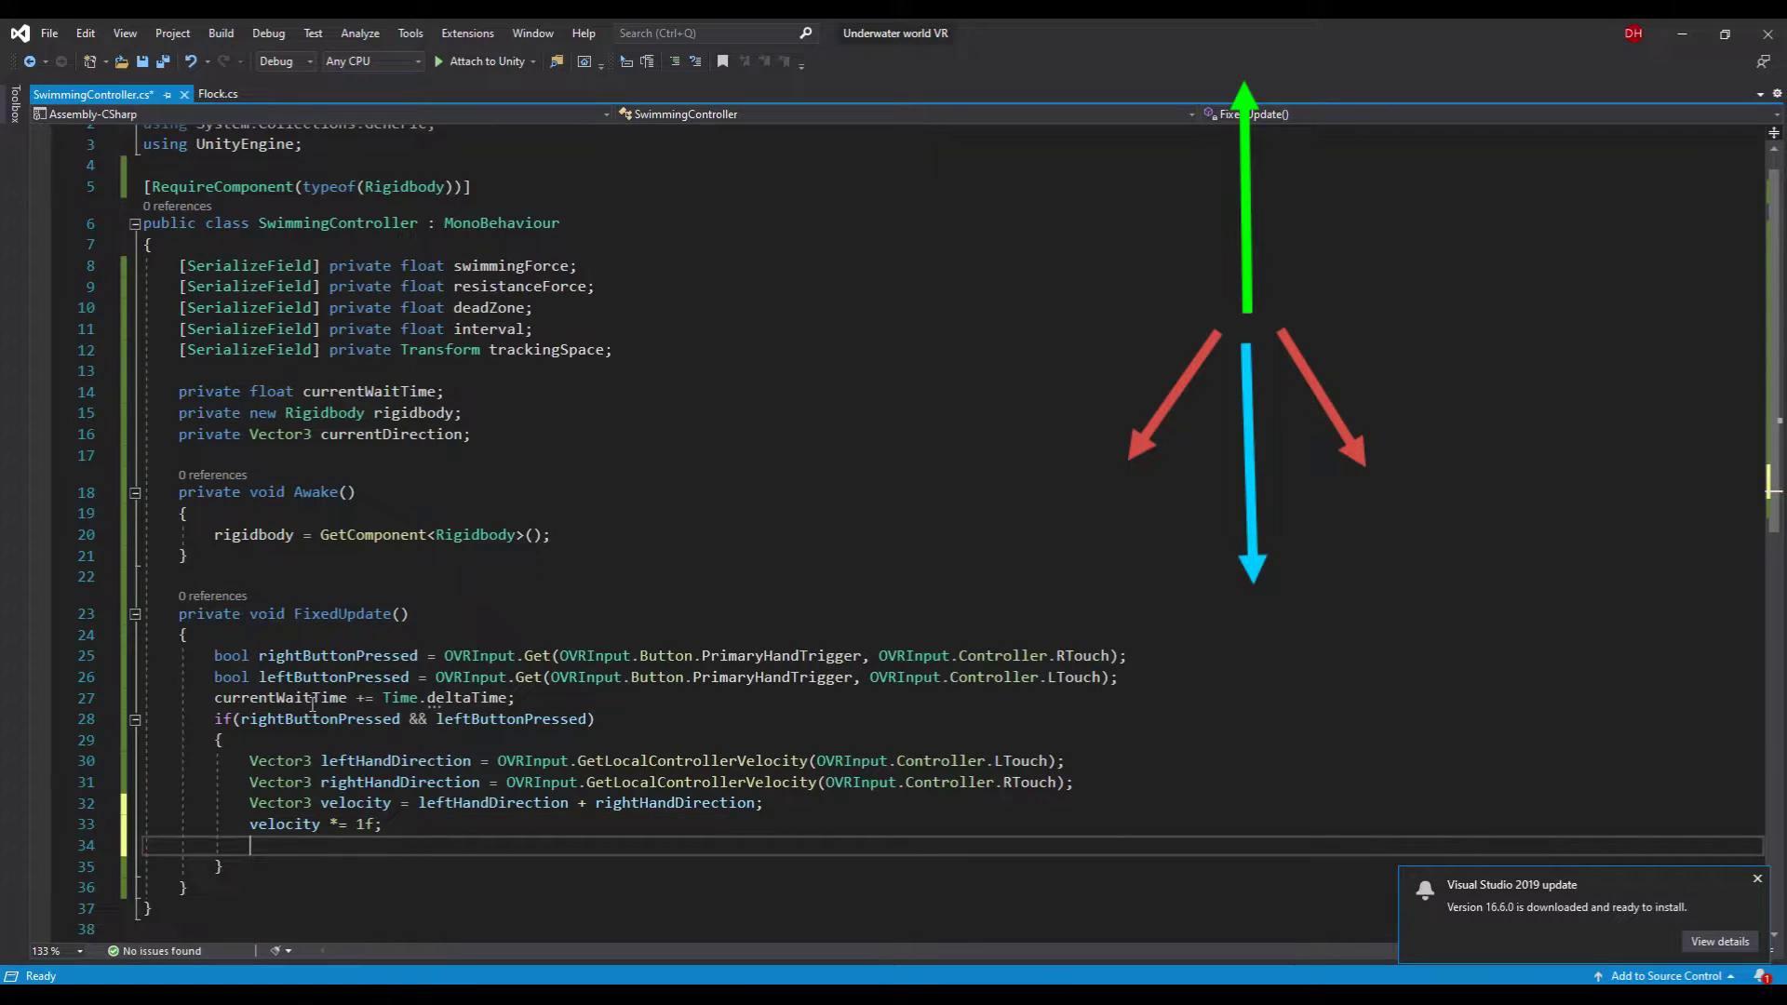
{"action": "type", "text": "if(velocity.ma"}
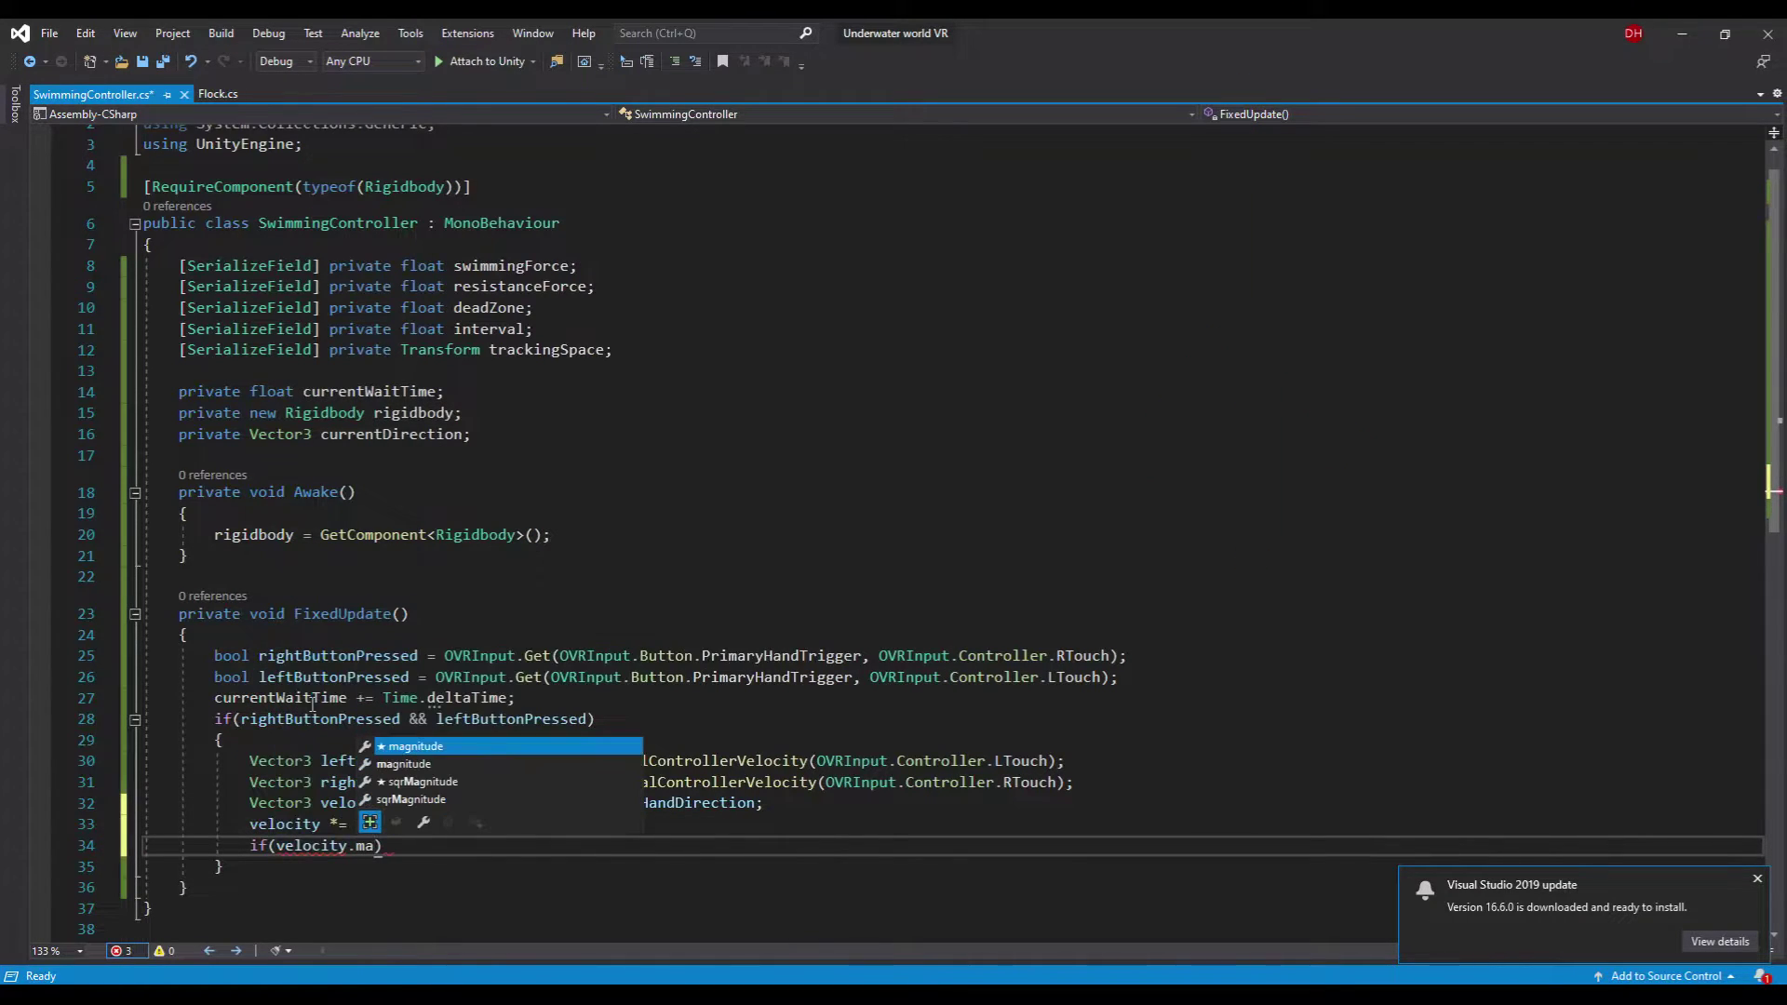
{"action": "key", "text": "Tab"}
{"action": "key", "text": "ctrl+BackSpace"}
{"action": "type", "text": "sqr"}
{"action": "key", "text": "Tab"}
{"action": "type", "text": "> dead"}
{"action": "key", "text": "Tab"}
{"action": "type", "text": "* dea"}
{"action": "key", "text": "Tab"}
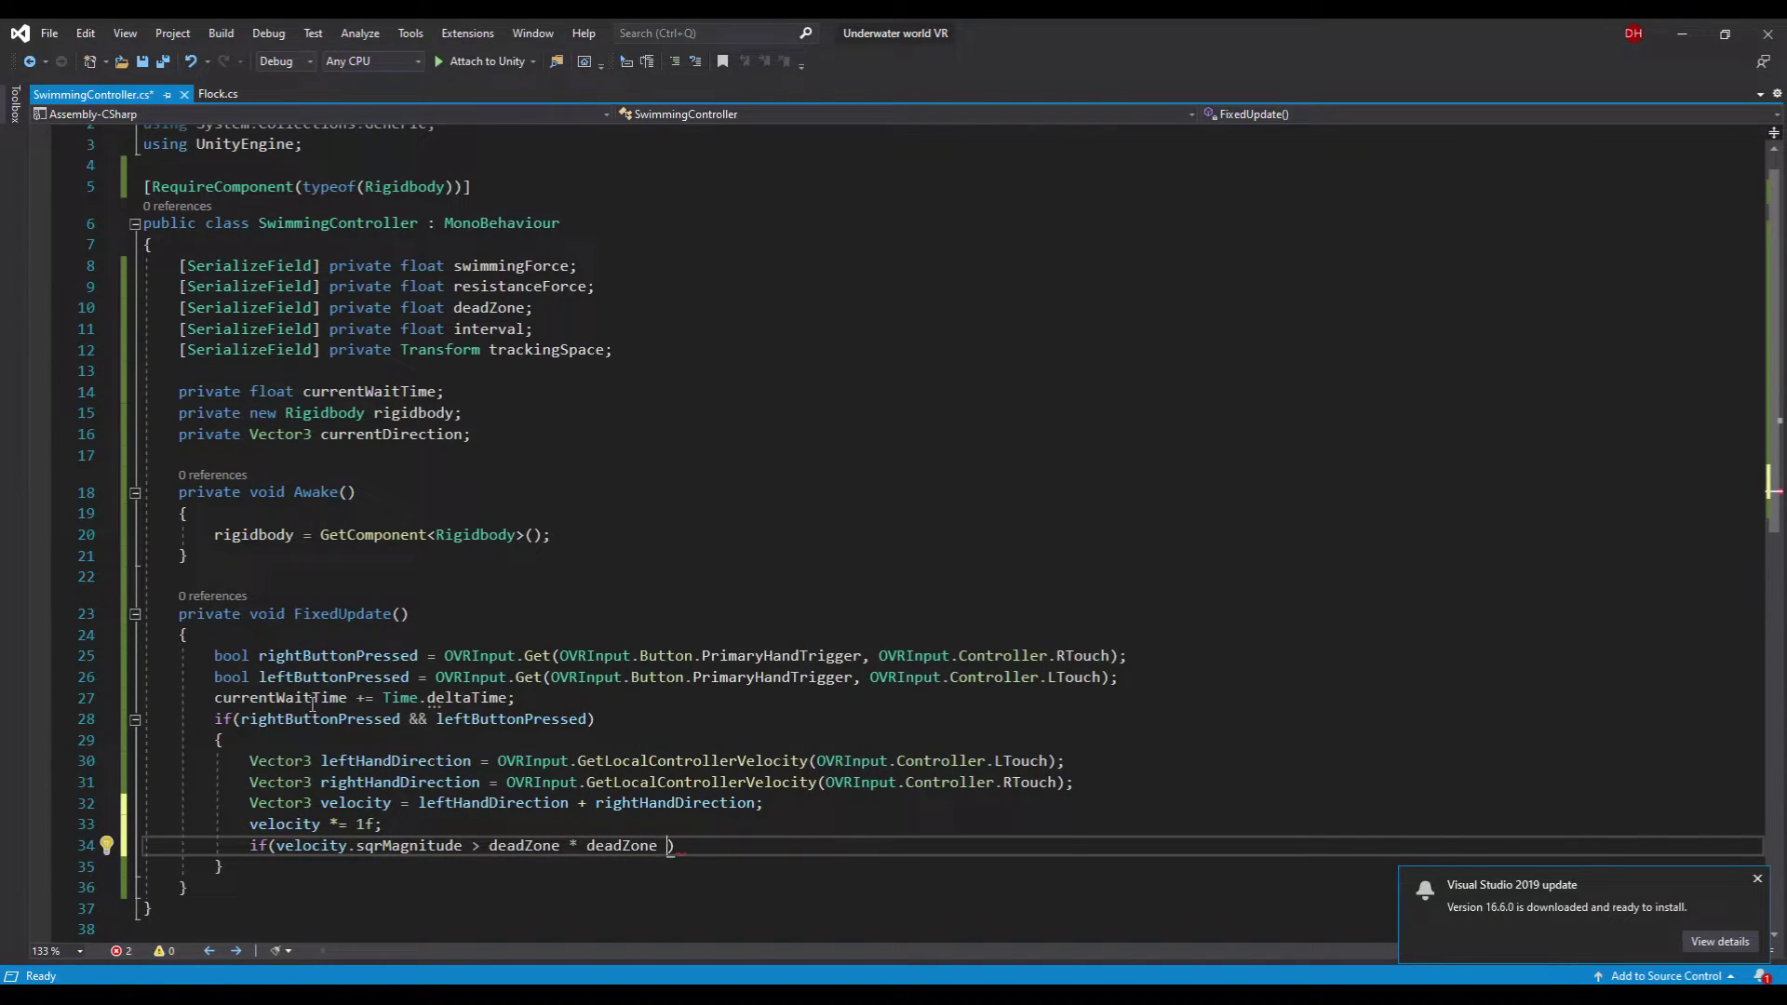
{"action": "type", "text": "&& curr"}
{"action": "key", "text": "Tab"}
{"action": "type", "text": "> inter"}
{"action": "key", "text": "Tab"}
{"action": "key", "text": "End"}
{"action": "key", "text": "Return"}
{"action": "type", "text": "{"}
{"action": "key", "text": "Return"}
{"action": "scroll", "coordinate": [336, 700], "scroll_direction": "down", "scroll_amount": 5}
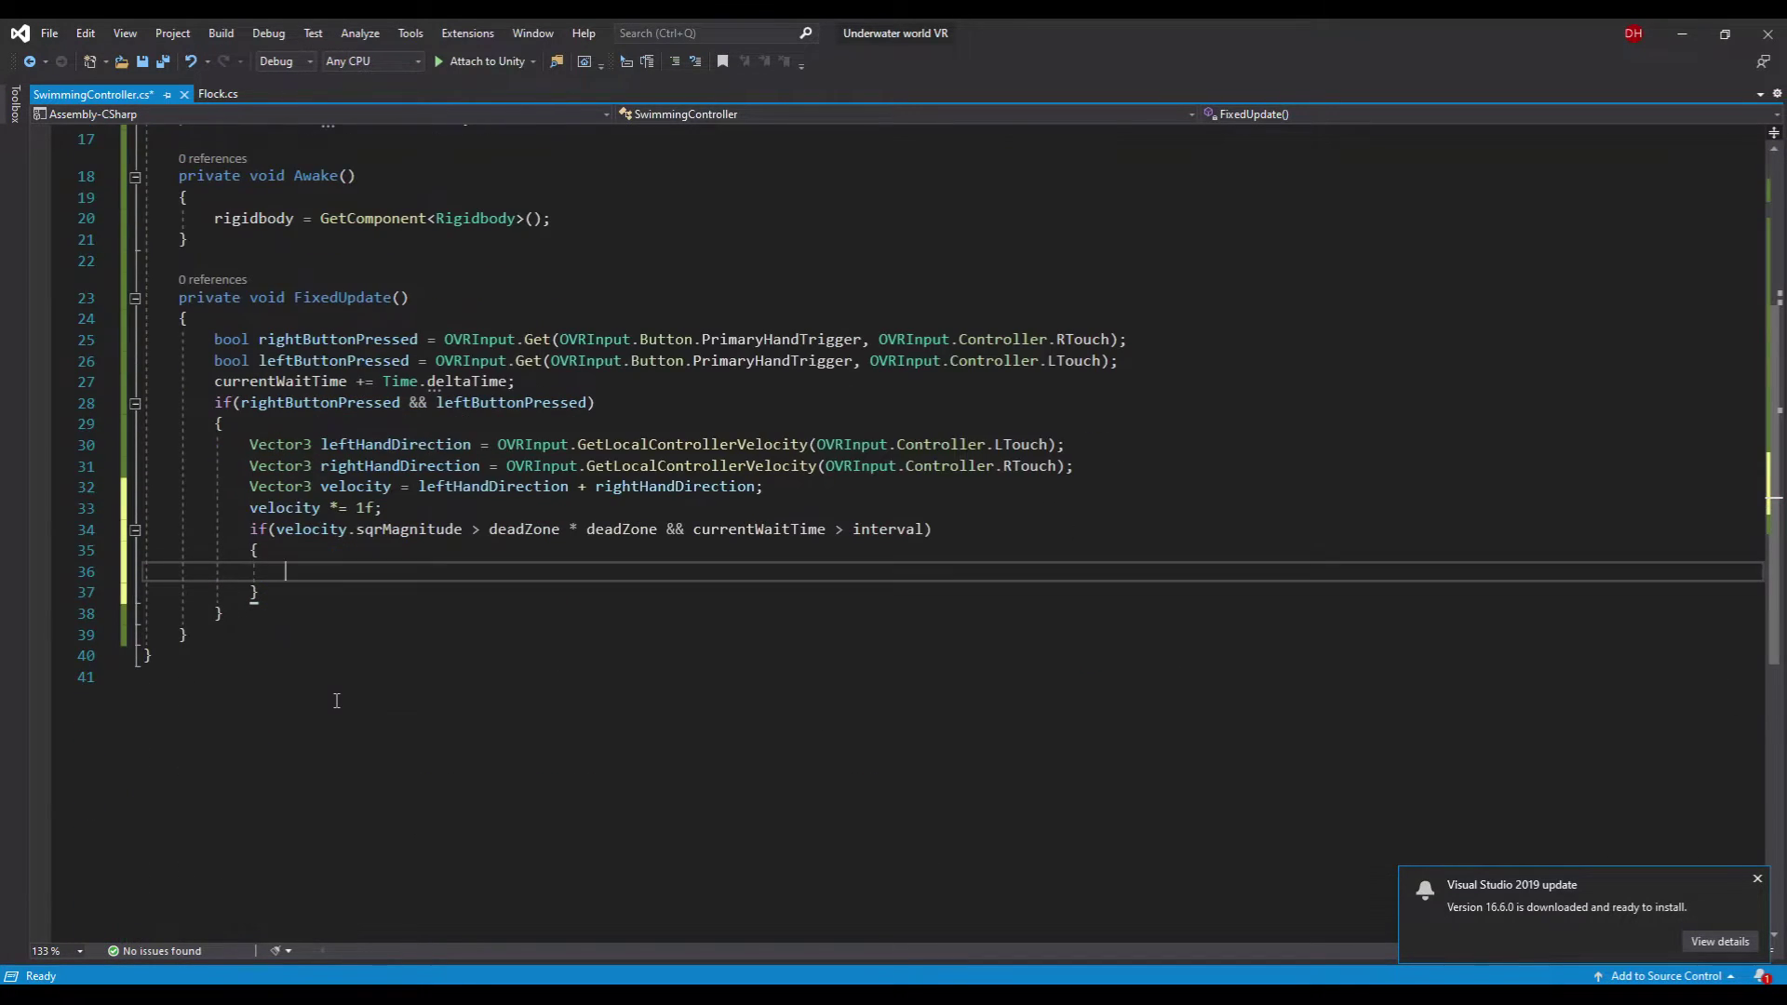
{"action": "type", "text": "vel"}
- Add Vector3 worldSpaceVelocity = trackingSpace.TransformDirection(velocity) inside the dead-zone check
{"action": "key", "text": "Tab"}
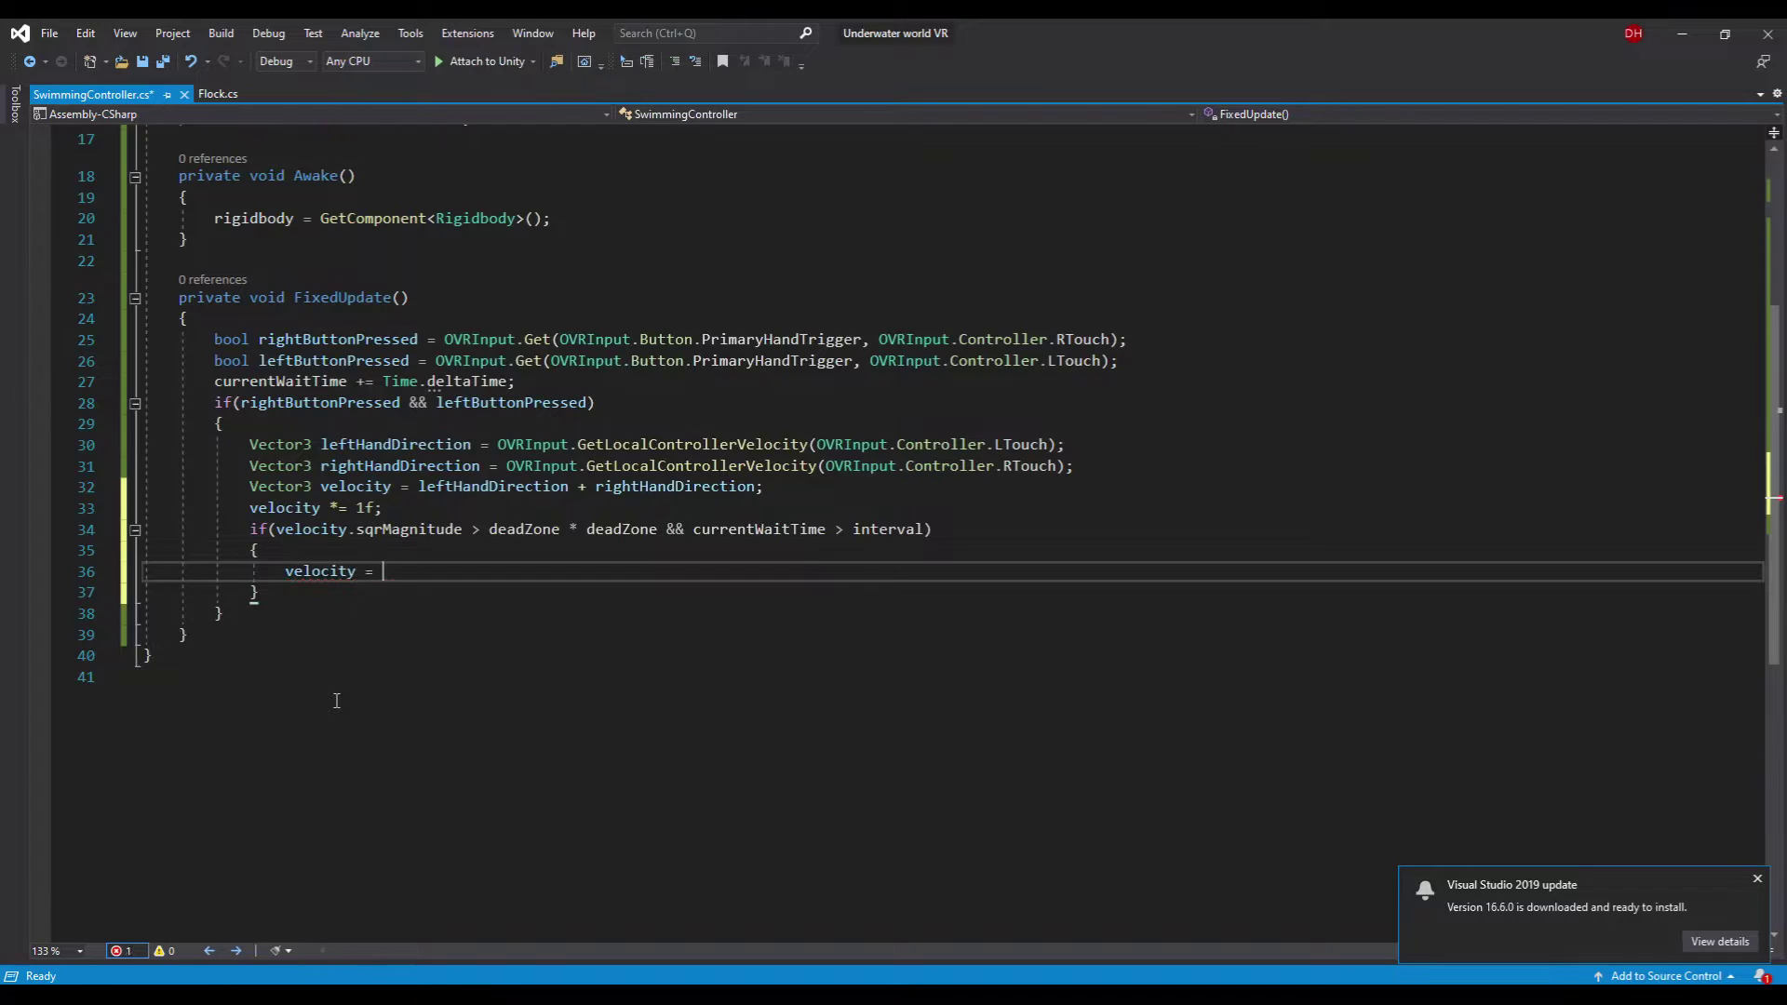
{"action": "type", "text": "tr"}
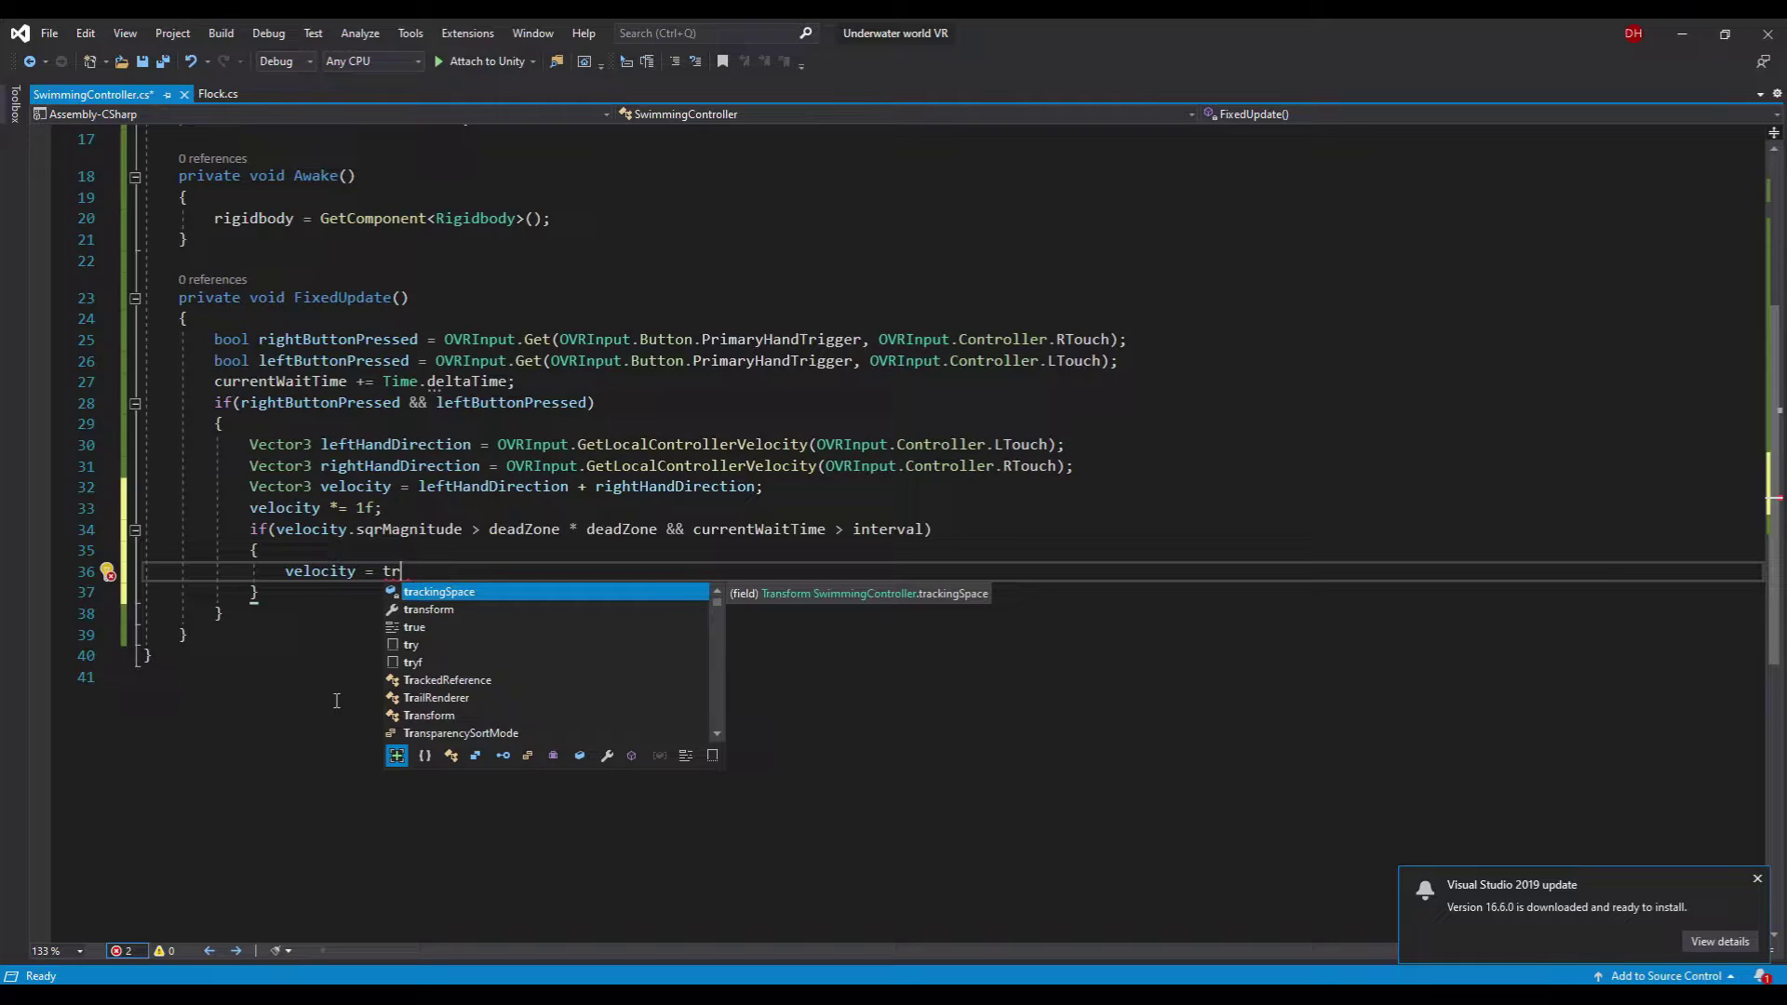
{"action": "type", "text": ".tr"}
{"action": "key", "text": "Down"}
{"action": "key", "text": "Down"}
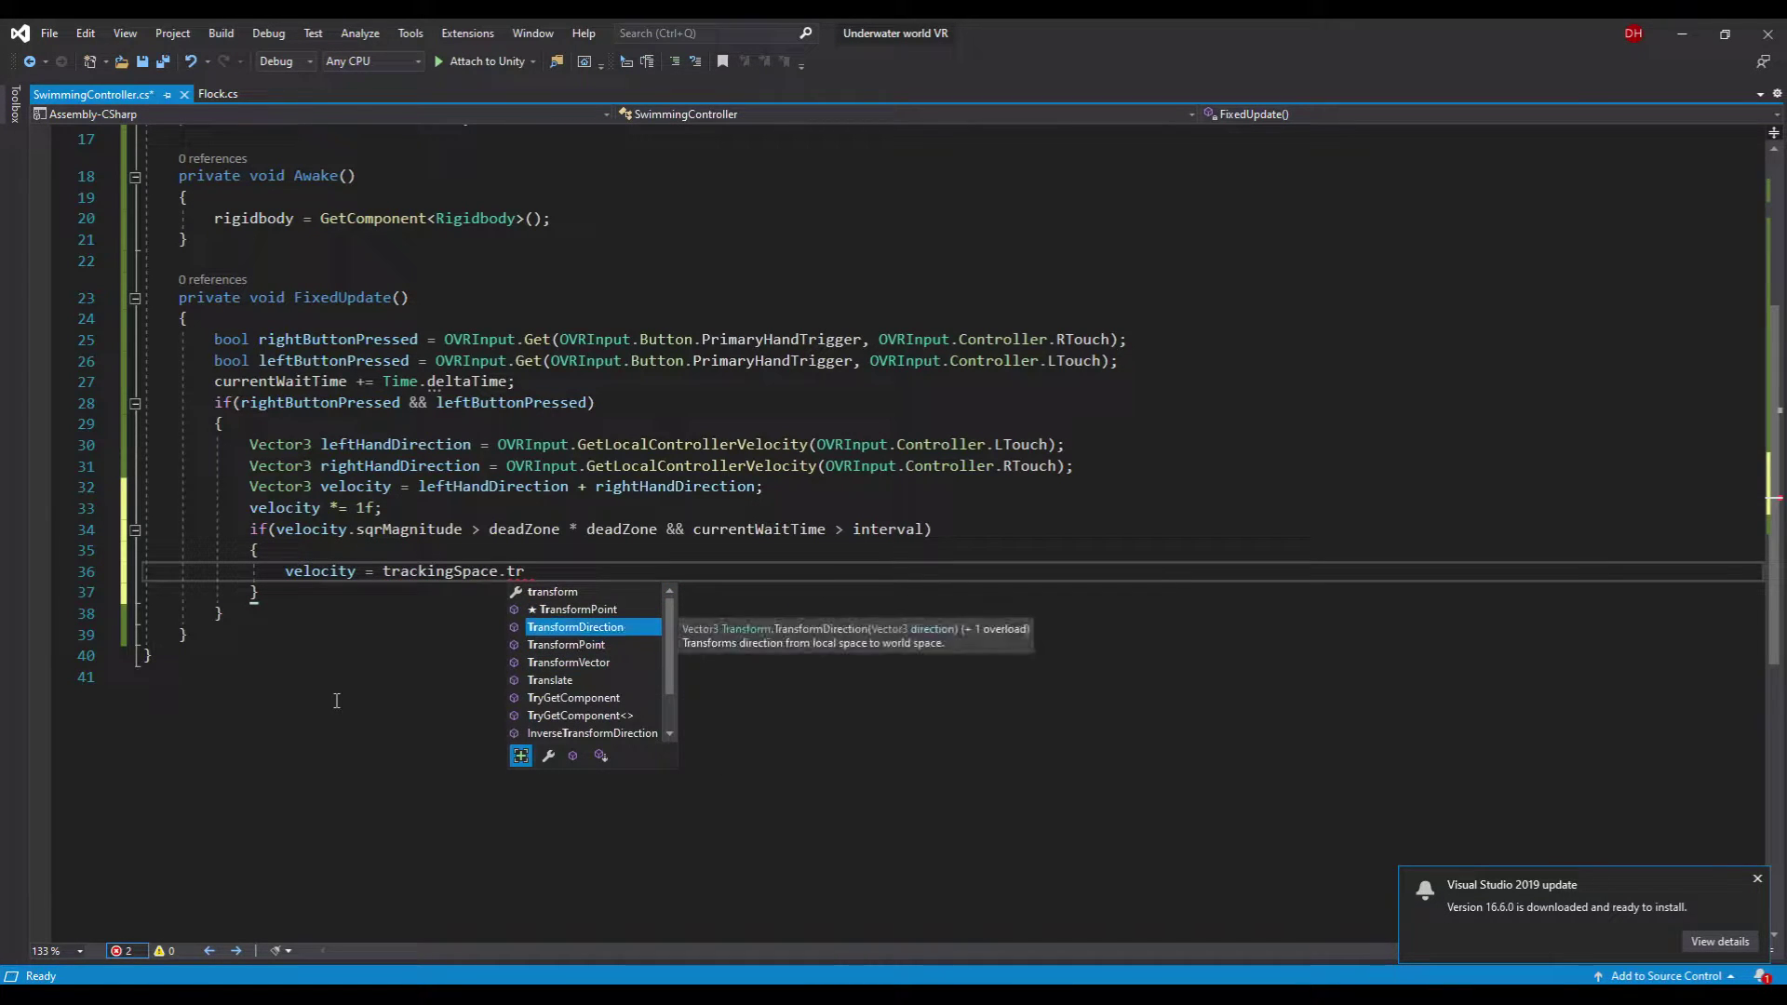
{"action": "key", "text": "Tab"}
{"action": "type", "text": "(velocity);"}
{"action": "key", "text": "ctrl+s"}
{"action": "double_click", "coordinate": [305, 571]}
{"action": "type", "text": "Ve"}
{"action": "key", "text": "Tab"}
{"action": "type", "text": "worldSpaceVelocity"}
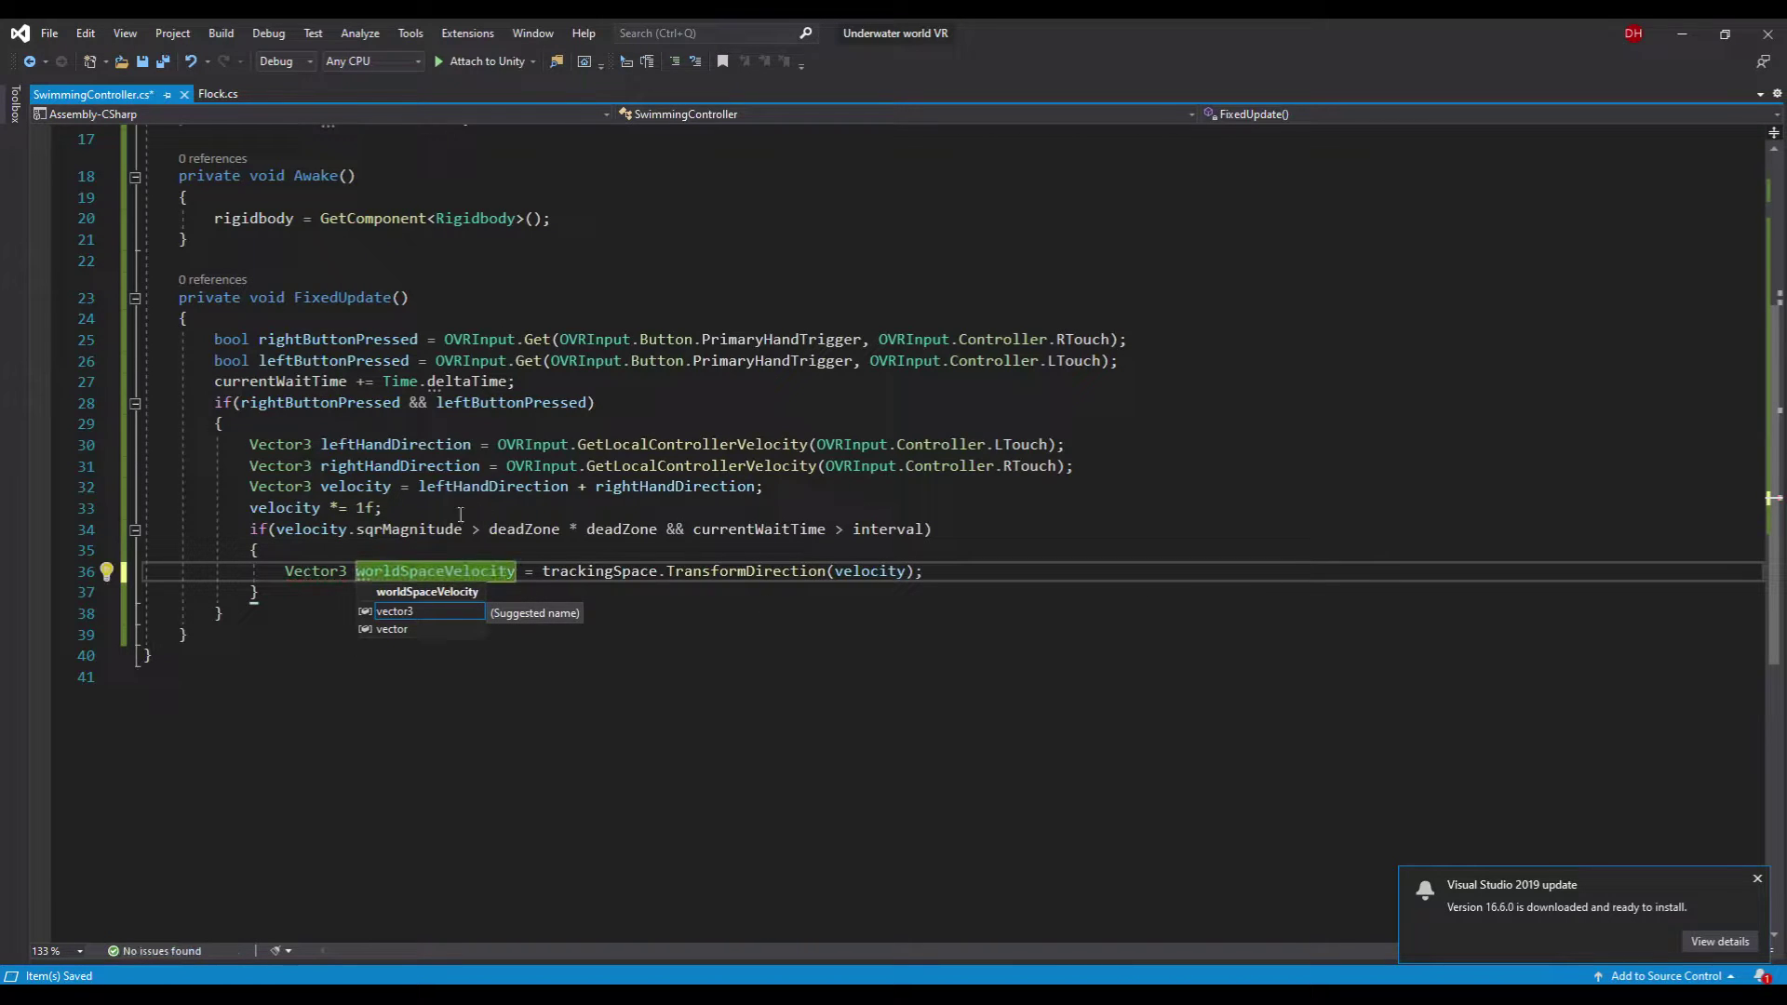
- Rename velocity to localVelocity across all references
{"action": "double_click", "coordinate": [357, 486]}
{"action": "key", "text": "ctrl+r"}
{"action": "key", "text": "ctrl+r"}
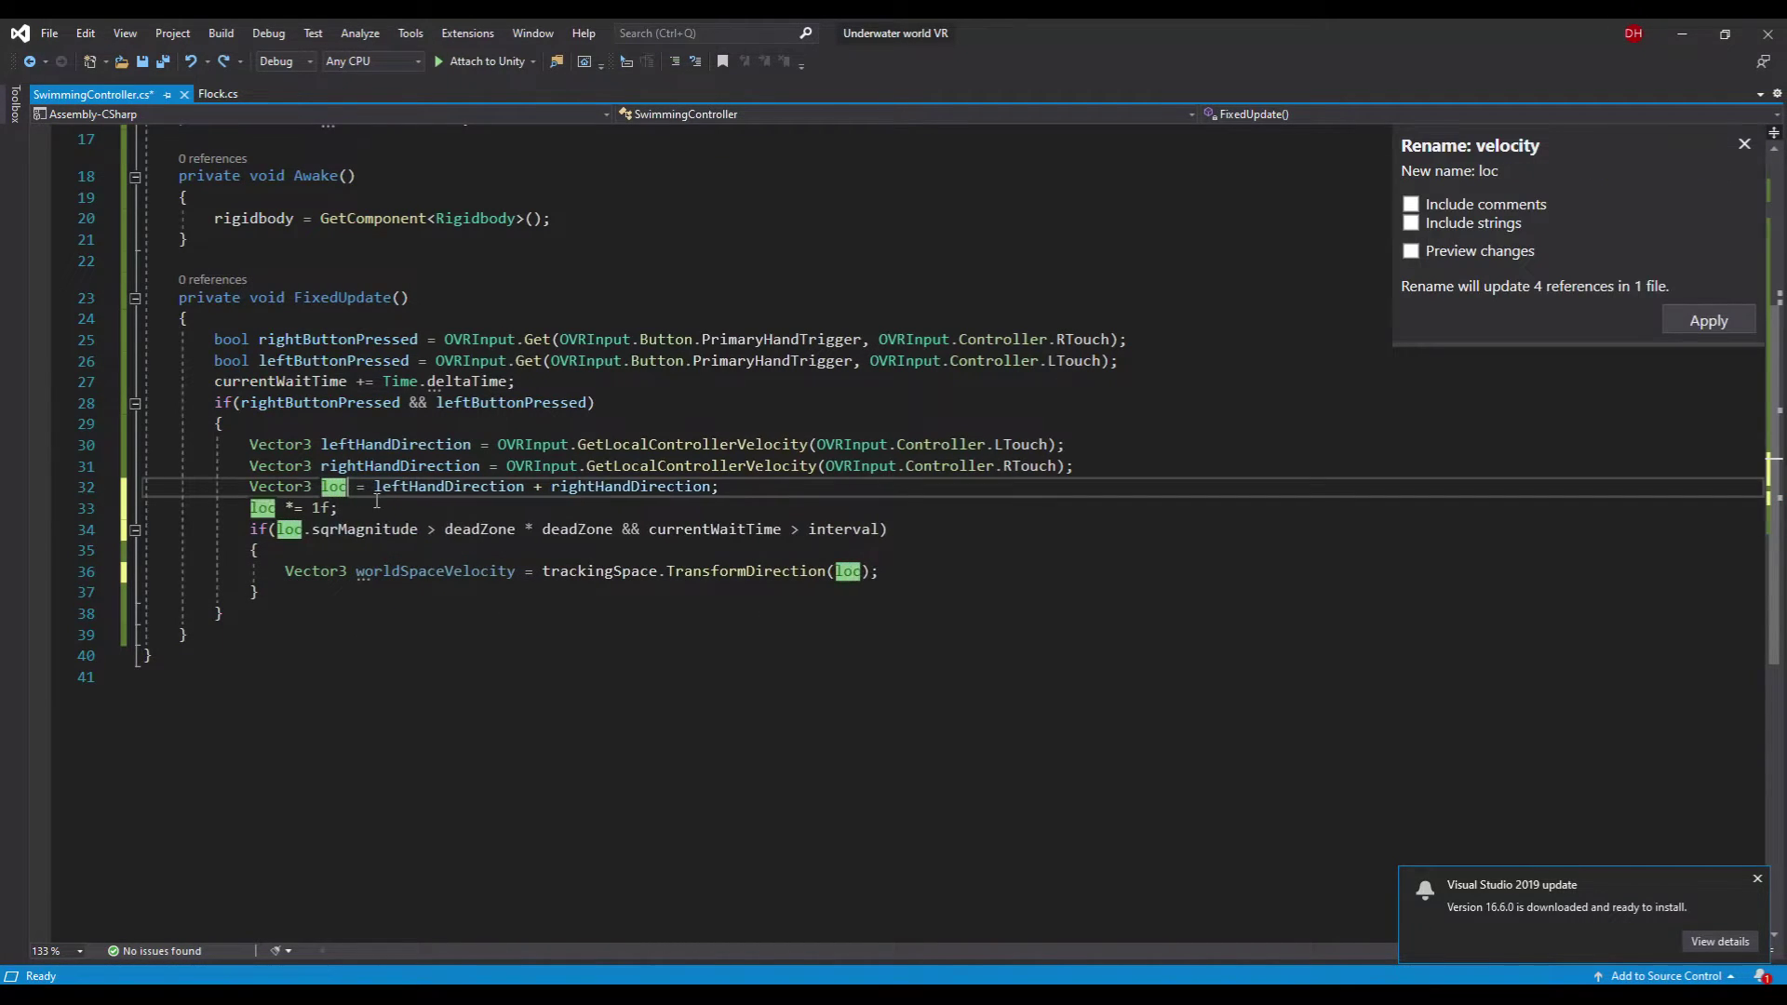
{"action": "type", "text": "localVelocity"}
{"action": "key", "text": "Return"}
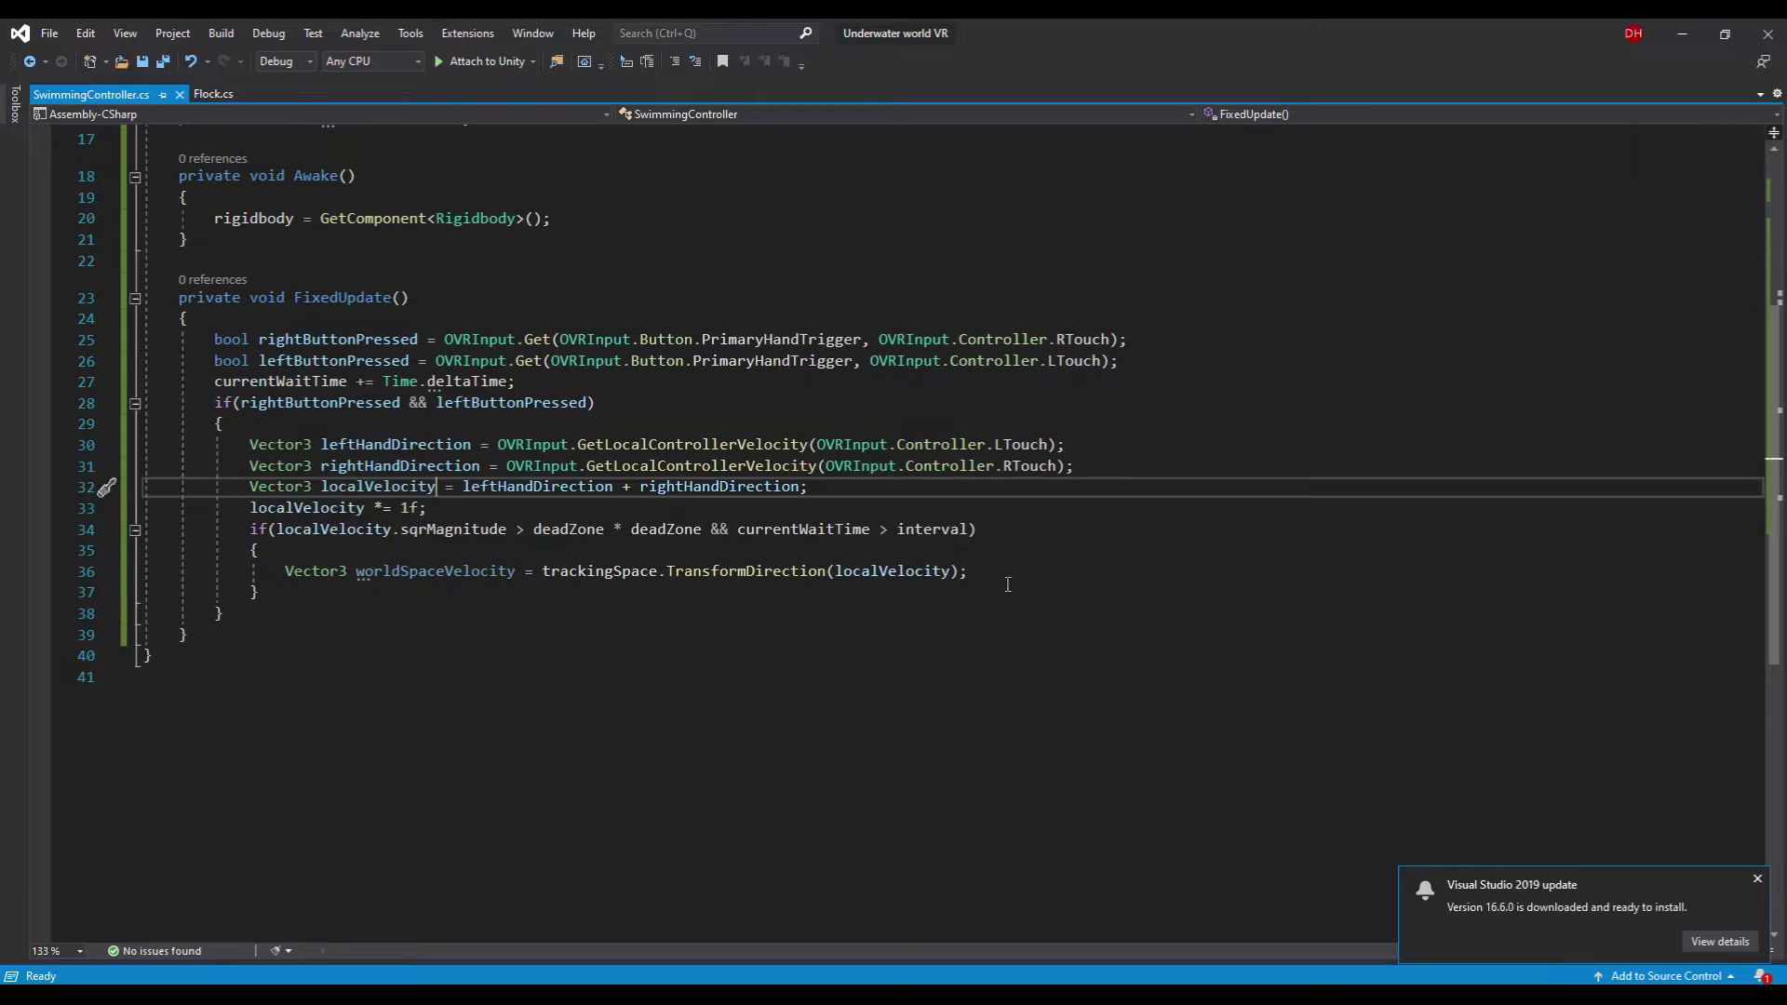
- Apply an Impulse force from worldSpaceVelocity, normalize the direction, and reset currentWaitTime to 0
{"action": "left_click", "coordinate": [1008, 583]}
{"action": "key", "text": "Return"}
{"action": "type", "text": "cu"}
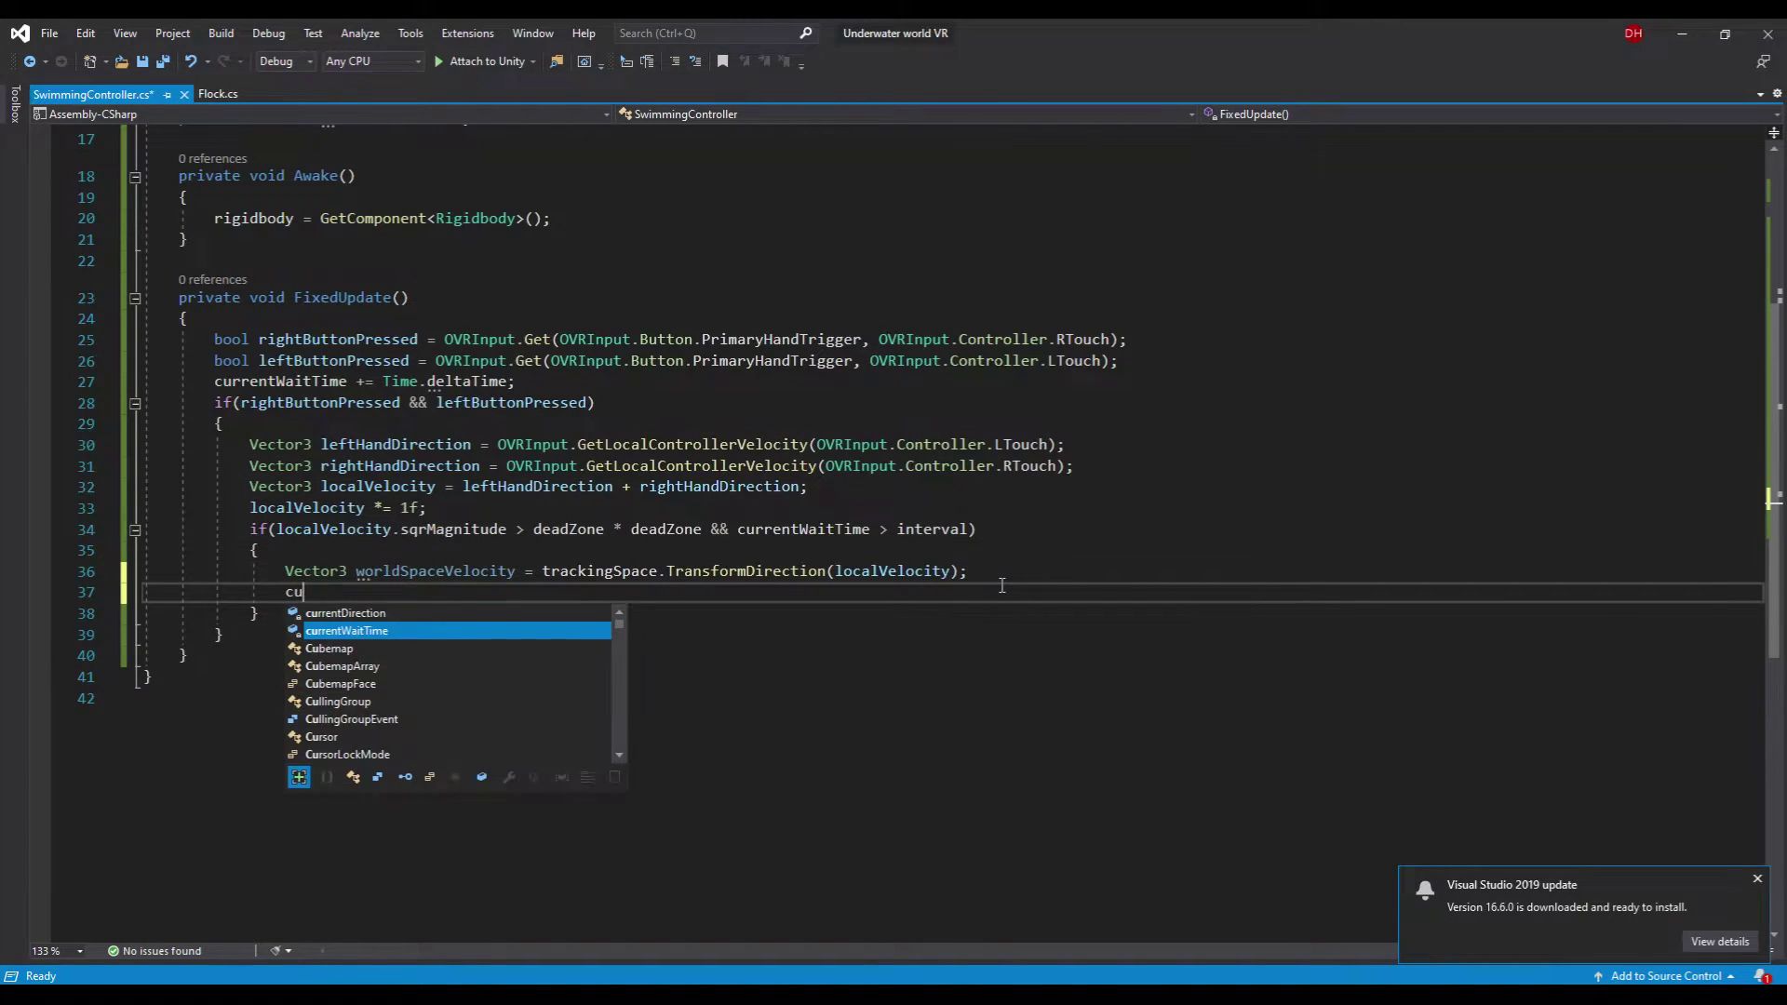
{"action": "type", "text": "rigidbody.addf"}
{"action": "key", "text": "Tab"}
{"action": "type", "text": "(wor"}
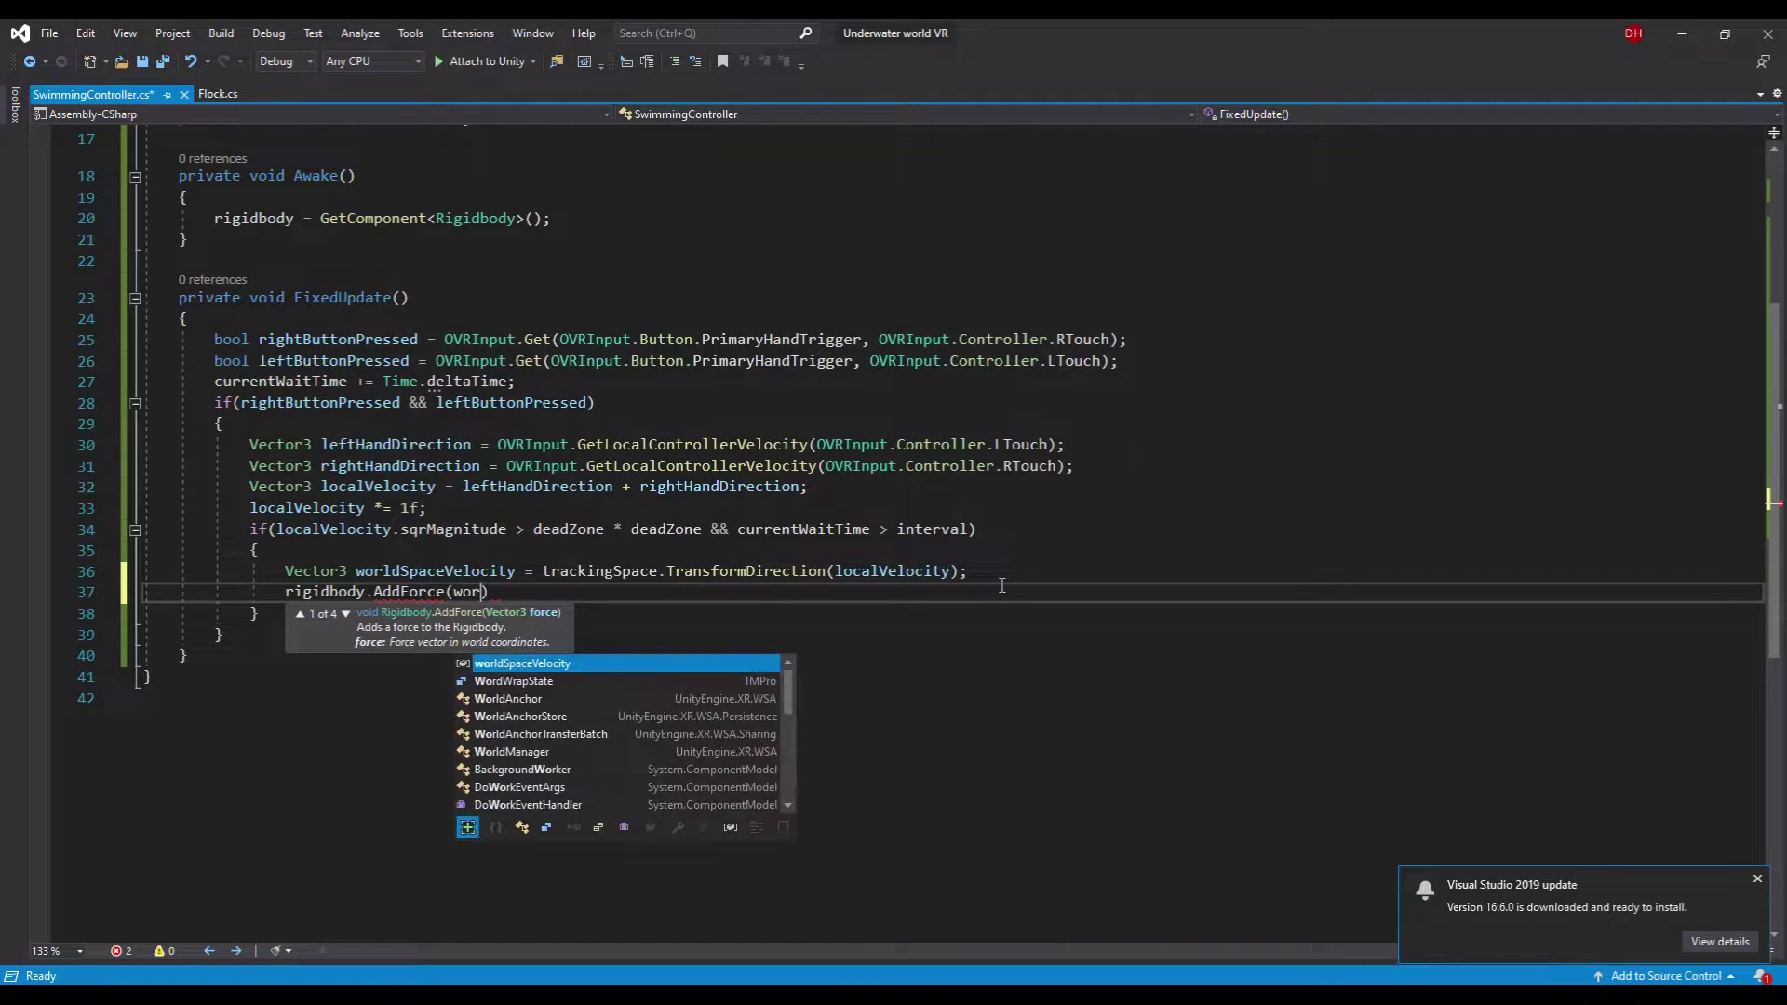
{"action": "key", "text": "Tab"}
{"action": "type", "text": ","}
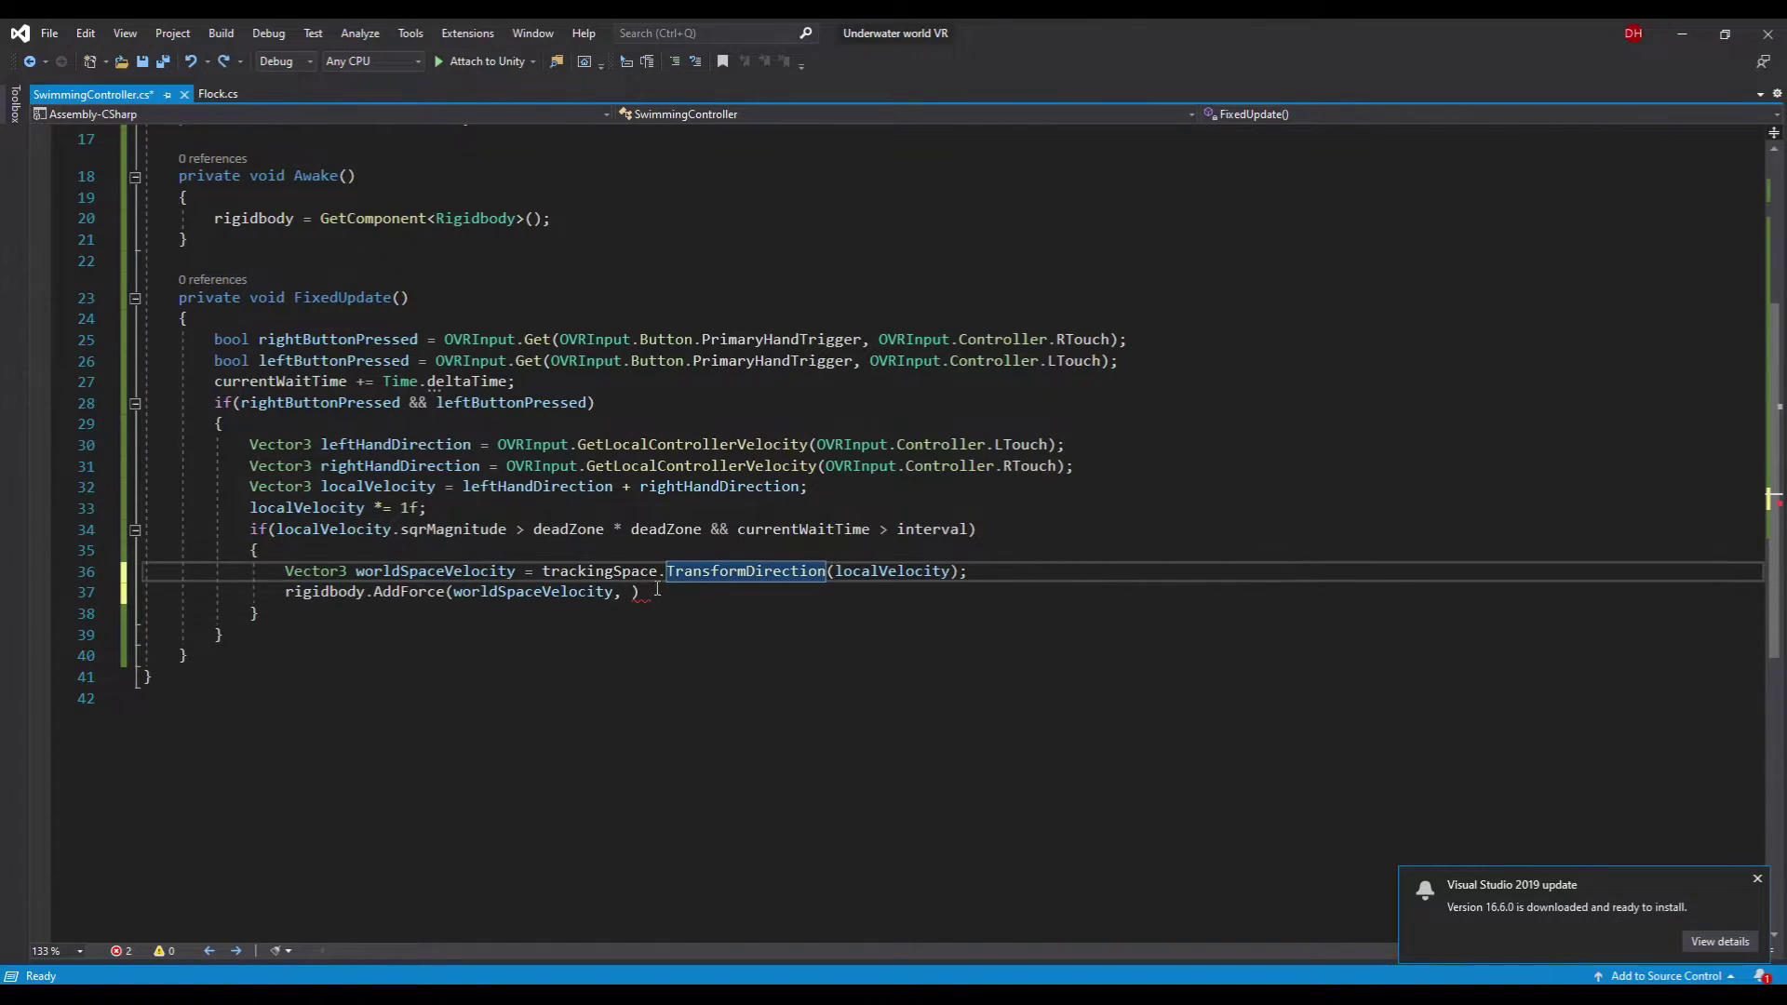
{"action": "key", "text": "BackSpace"}
{"action": "key", "text": "BackSpace"}
{"action": "type", "text": "swimmingForce, ForceMode.i"}
{"action": "key", "text": "Tab"}
{"action": "type", "text": ";"}
{"action": "key", "text": "Return"}
{"action": "type", "text": "currentDirection =worldSpaceVelocity.nor"}
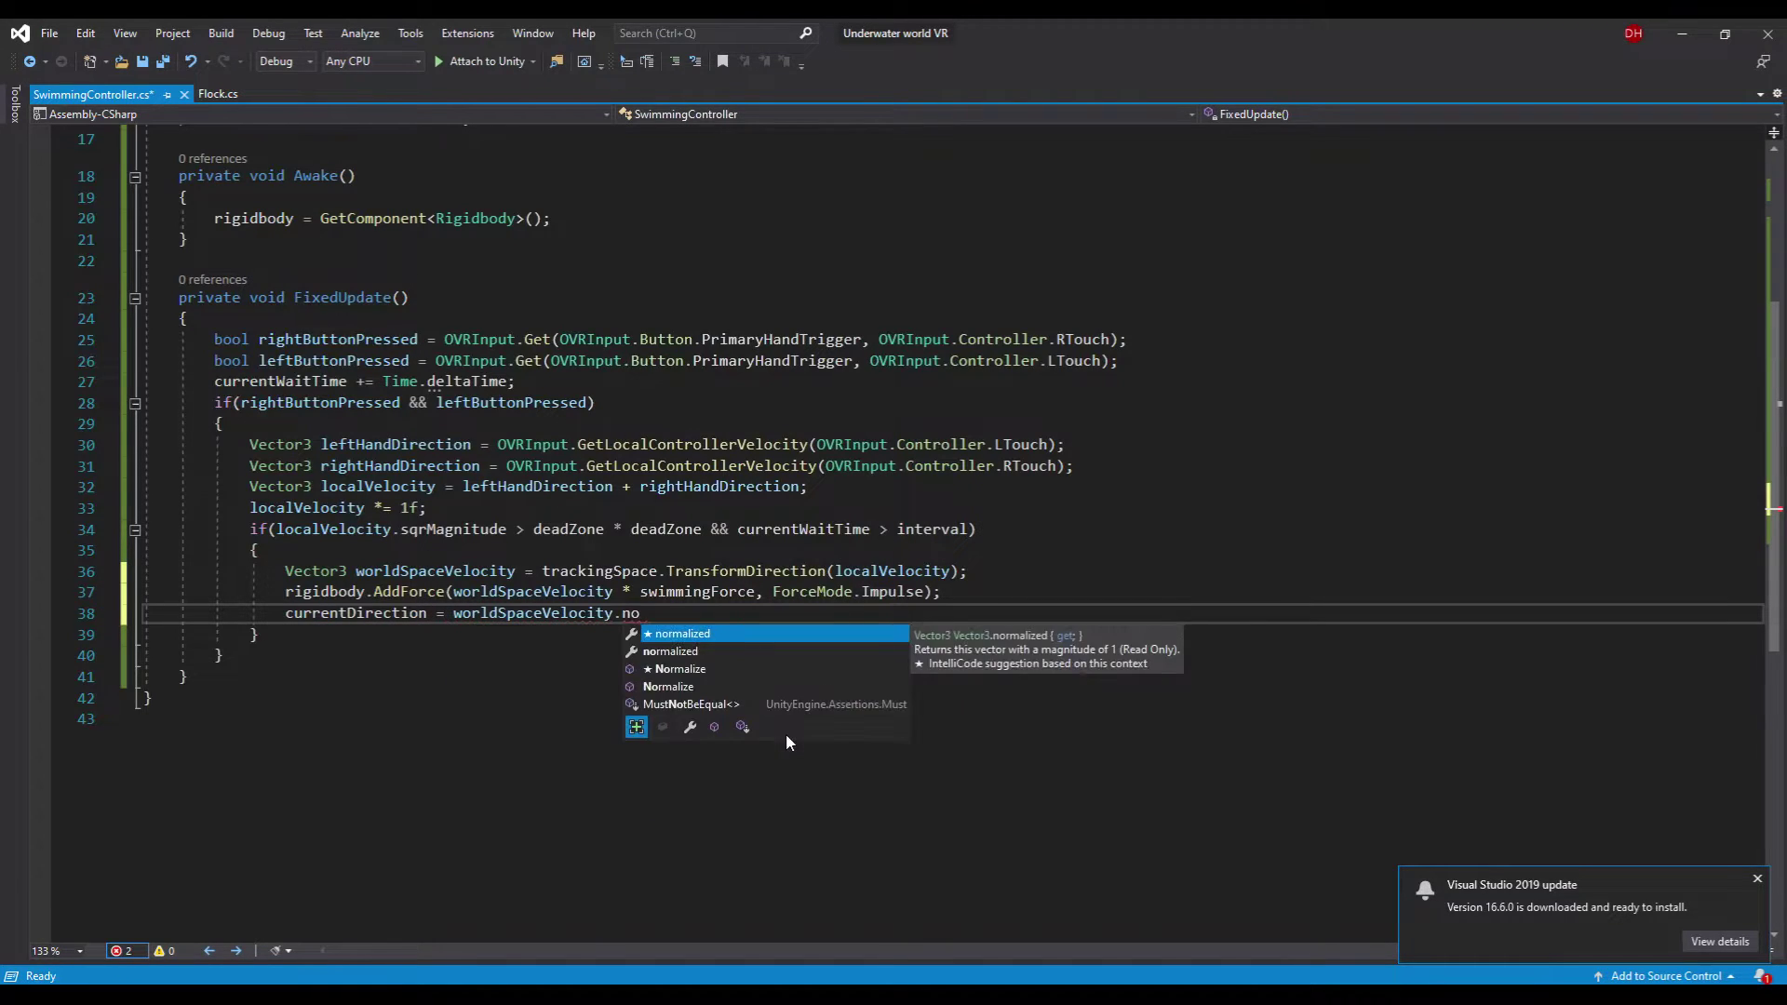
{"action": "key", "text": "Tab"}
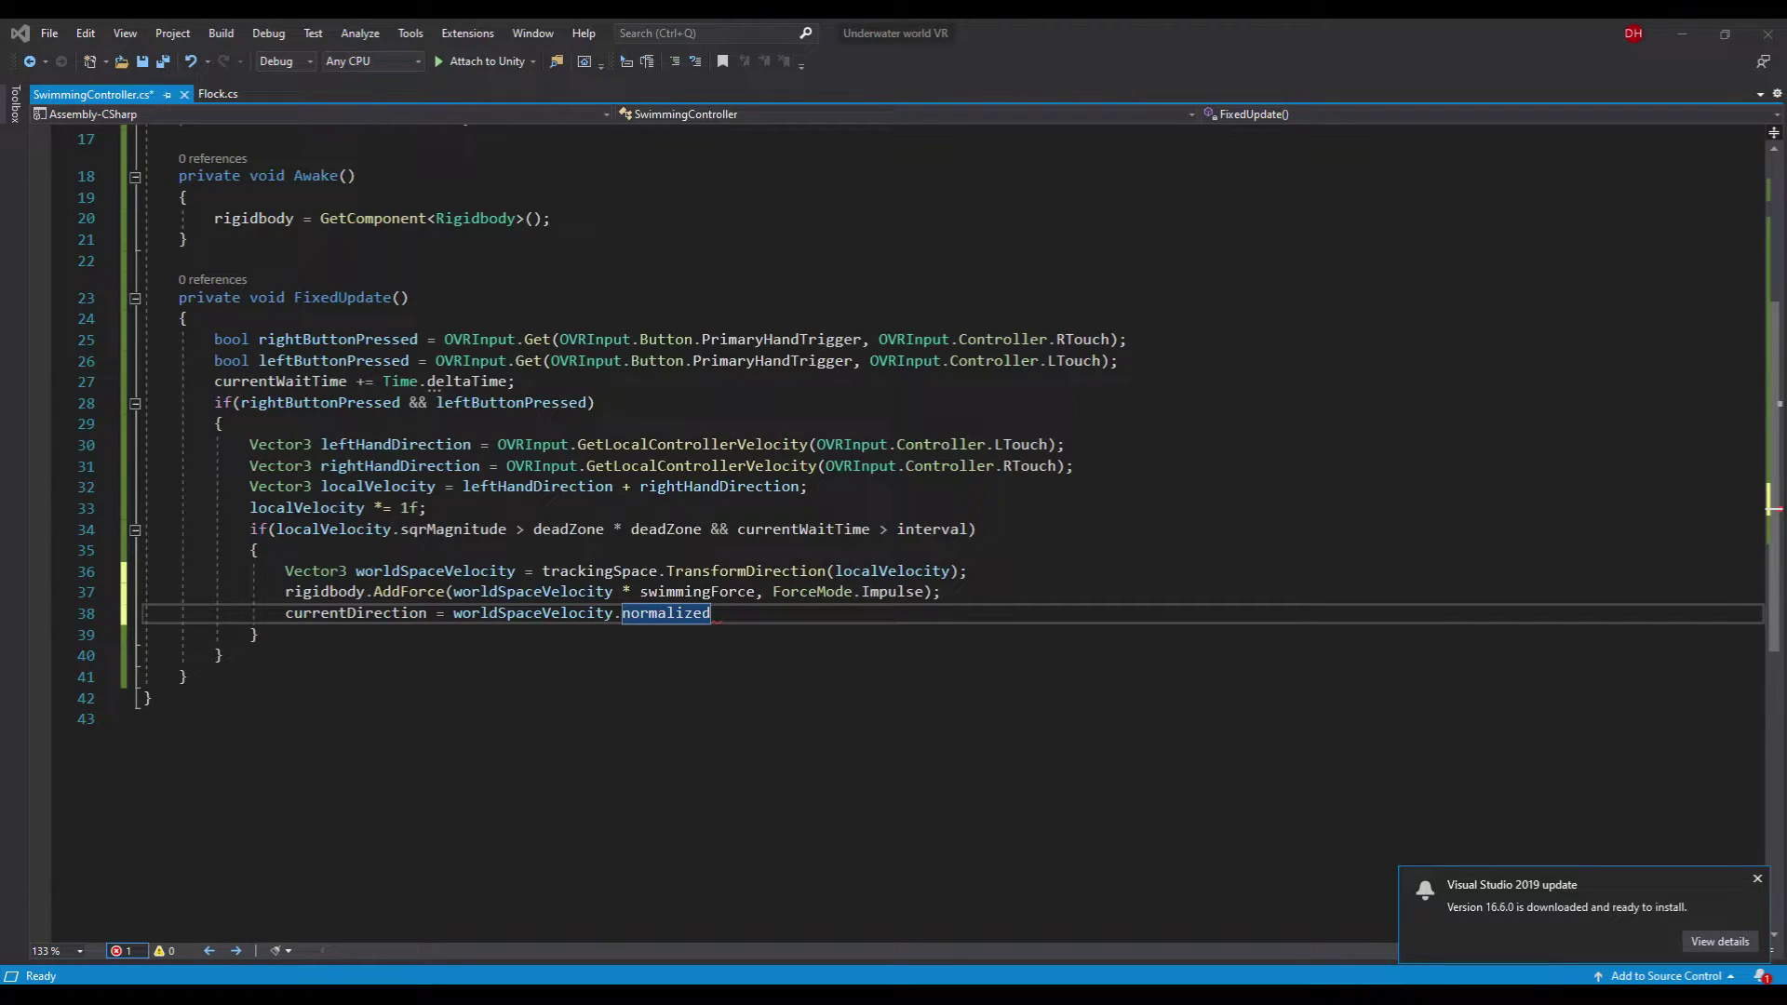
{"action": "type", "text": ";"}
{"action": "key", "text": "Return"}
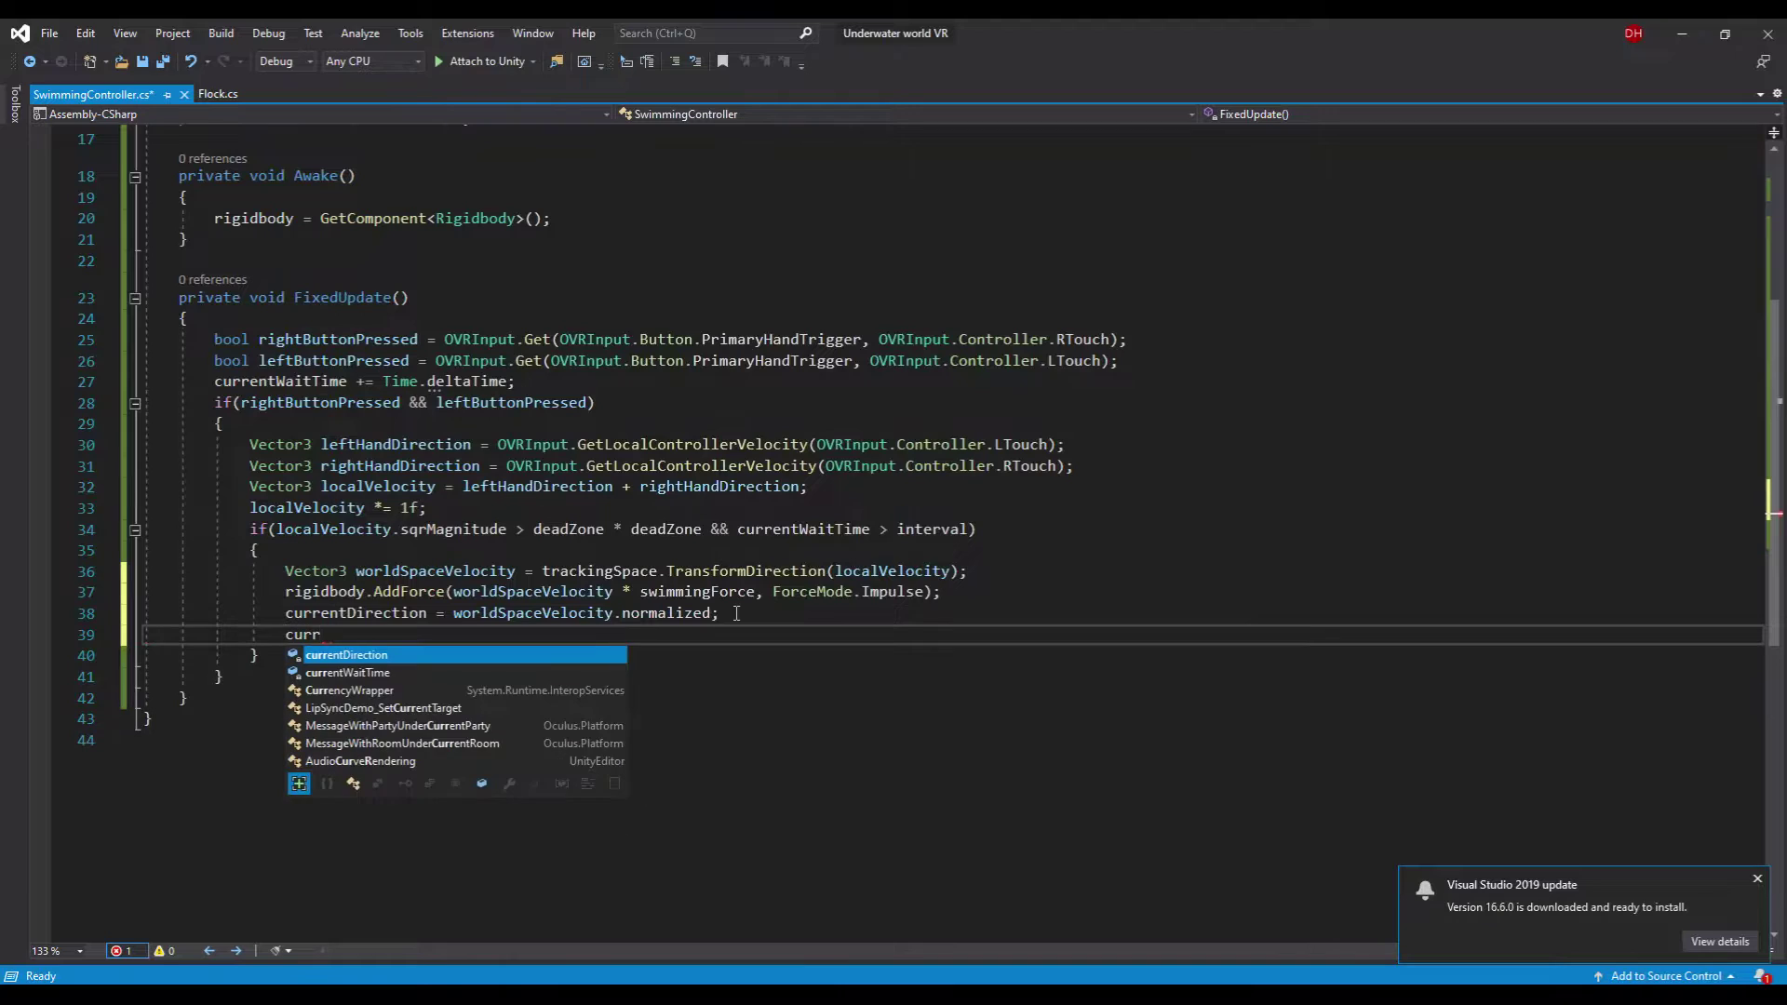
{"action": "type", "text": "currentWaitTime = 0;"}
- Save the script and extract the force-applying lines into a method named AddSwimmingForce
{"action": "key", "text": "ctrl+s"}
{"action": "left_click_drag", "start_coordinate": [285, 570], "coordinate": [461, 634]}
{"action": "left_click", "coordinate": [286, 570]}
{"action": "left_click_drag", "start_coordinate": [285, 571], "coordinate": [718, 613]}
{"action": "right_click", "coordinate": [643, 552]}
{"action": "left_click", "coordinate": [753, 558]}
{"action": "key", "text": "Return"}
{"action": "type", "text": "AddSwimmingForce"}
{"action": "key", "text": "Return"}
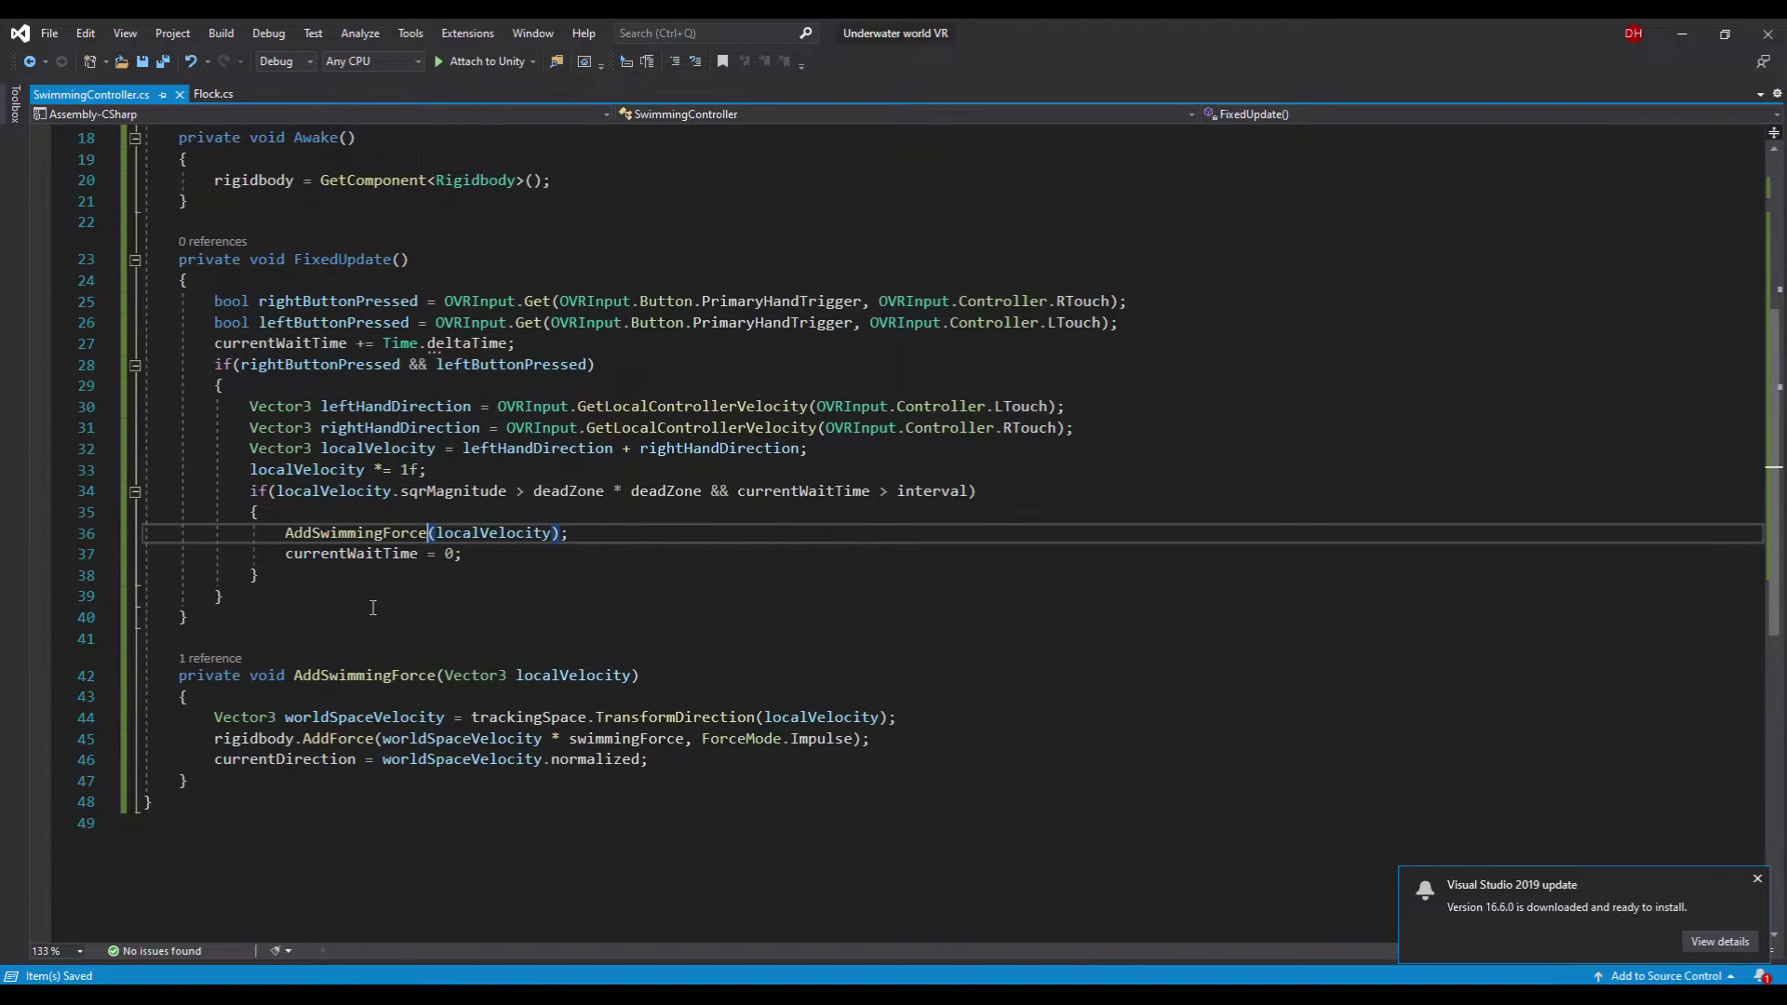
- Begin a velocity check on the rigidbody's sqrMagnitude after the stroke check
{"action": "left_click", "coordinate": [282, 574]}
{"action": "key", "text": "Return"}
{"action": "key", "text": "Return"}
{"action": "type", "text": "if(rigidbody.velocity.sq"}
{"action": "key", "text": "Tab"}
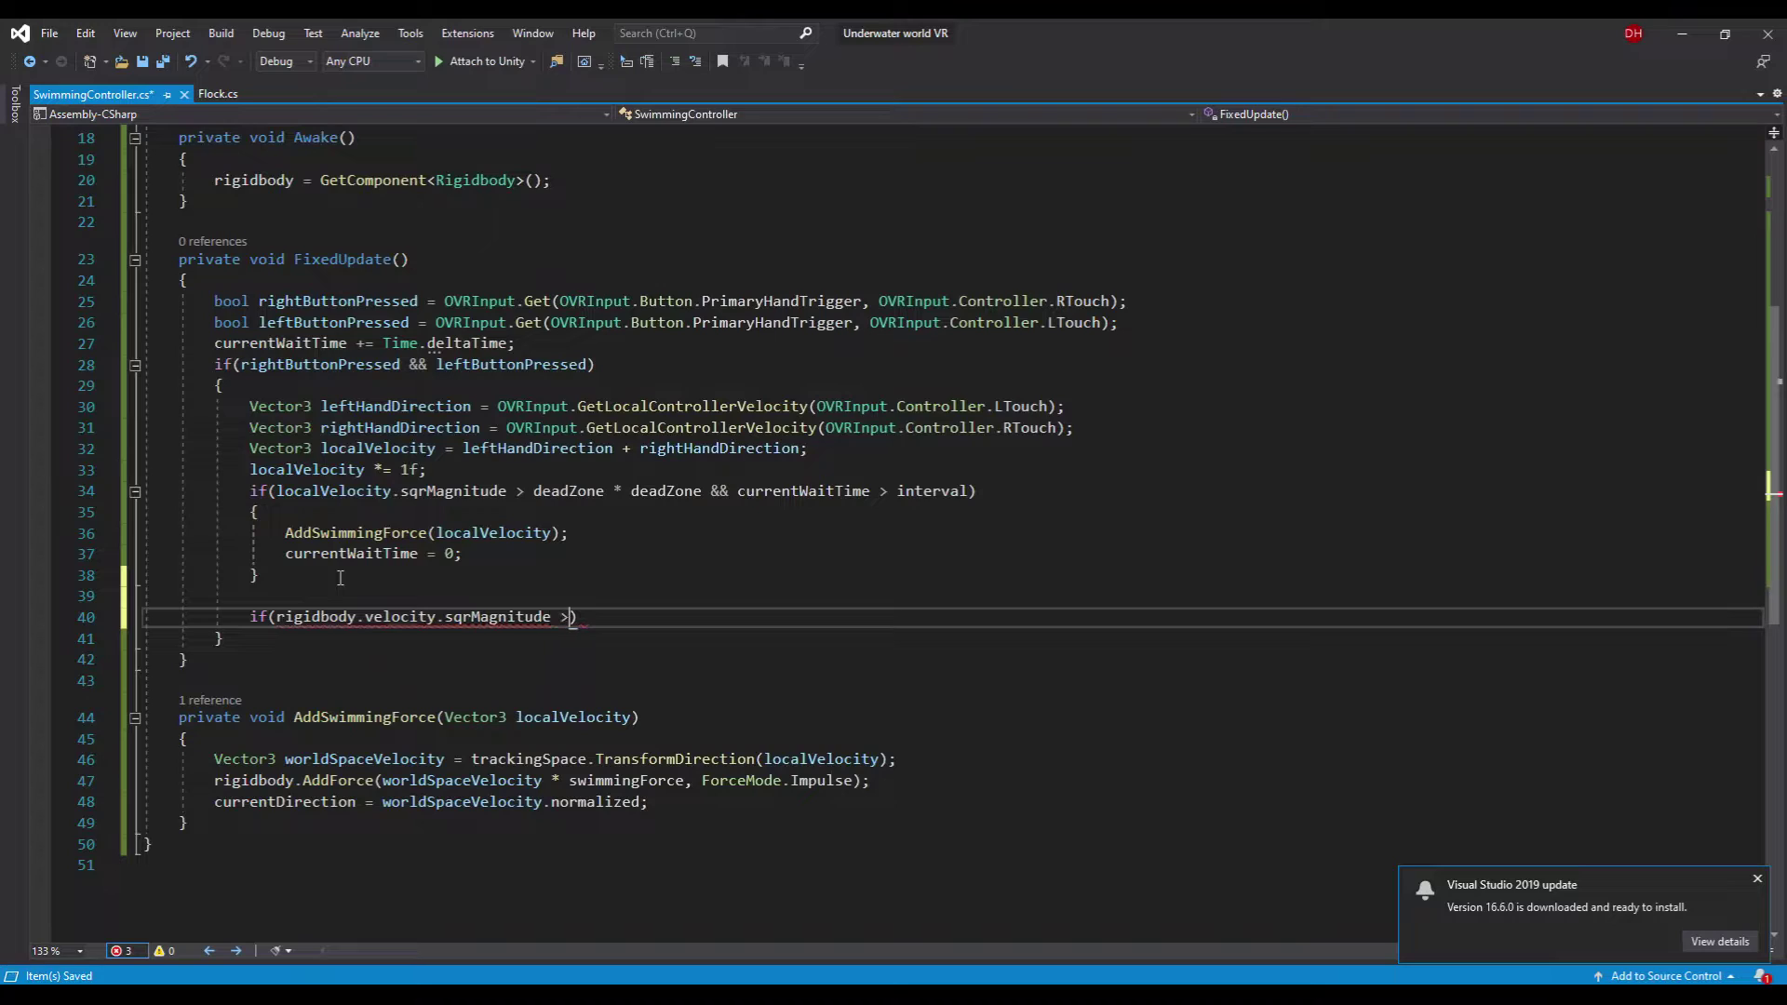
{"action": "type", "text": "> 0.01f"}
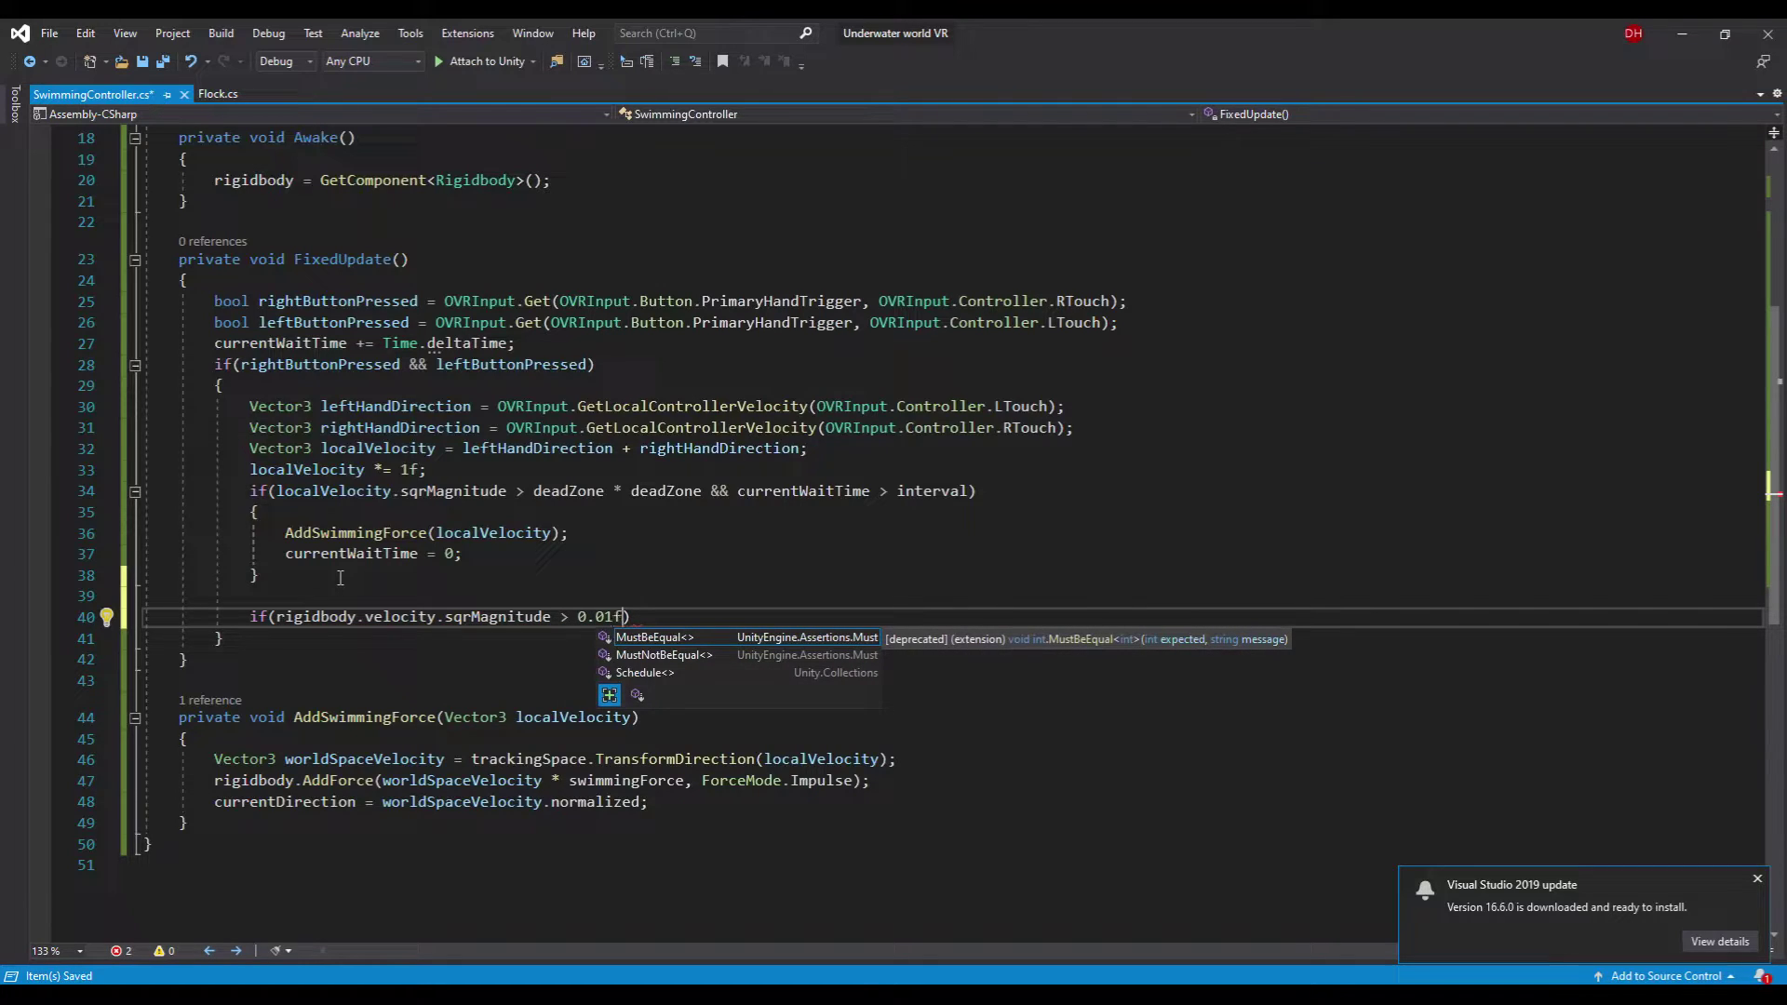
{"action": "type", "text": " && curr"}
- Inside the velocity check, apply -velocity * resistanceForce with ForceMode.Acceleration
{"action": "key", "text": "Tab"}
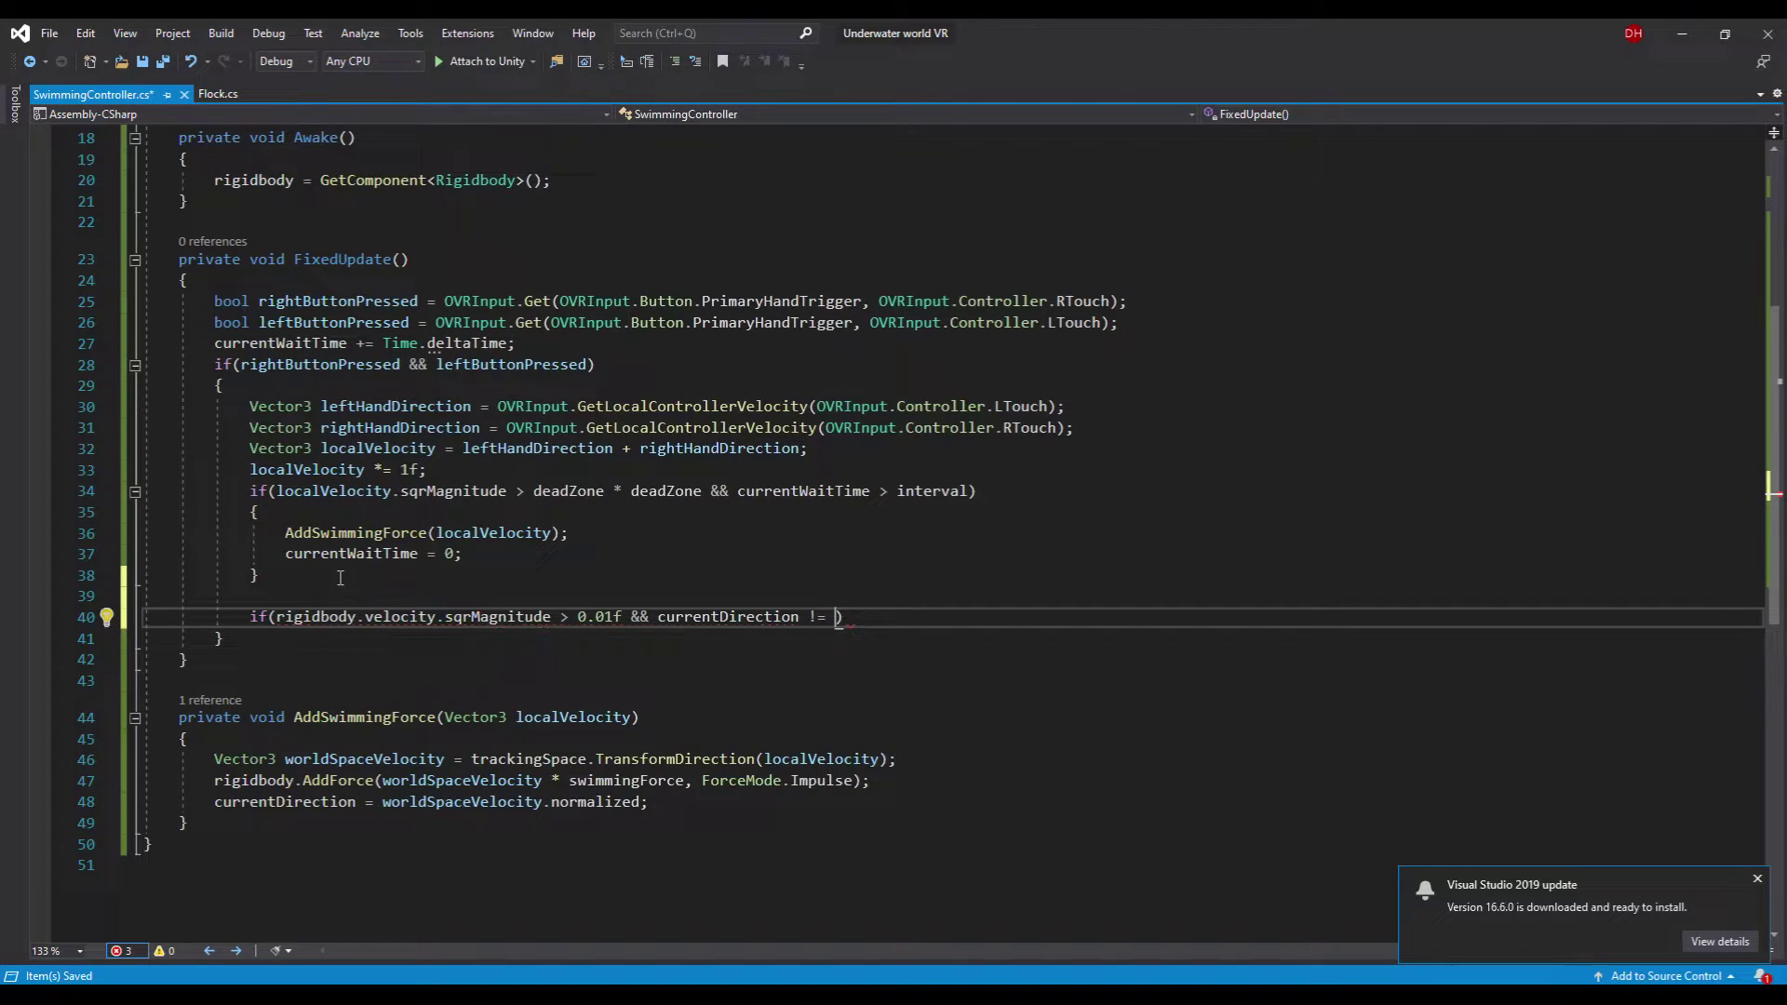
{"action": "type", "text": "Vec"}
{"action": "key", "text": "Tab"}
{"action": "type", "text": ".zero"}
{"action": "key", "text": "End"}
{"action": "type", "text": "{"}
{"action": "key", "text": "Return"}
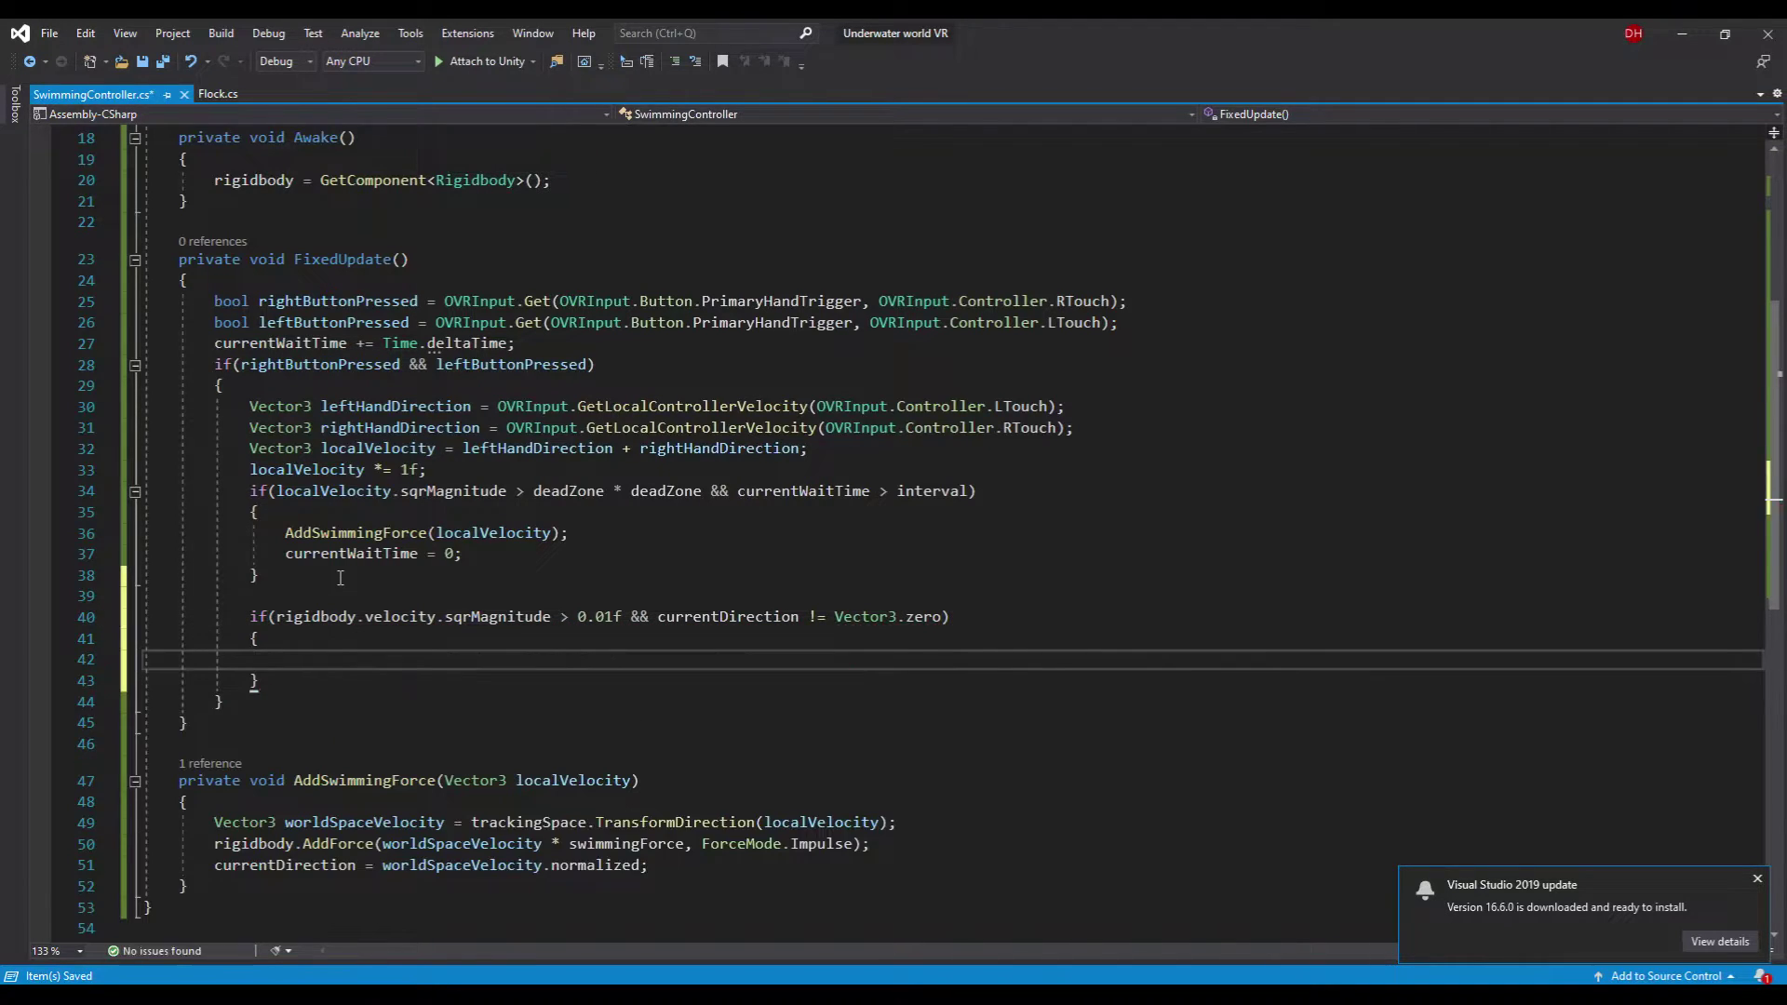
{"action": "type", "text": "rigid"}
{"action": "key", "text": "Tab"}
{"action": "type", "text": ".Add"}
{"action": "key", "text": "Tab"}
{"action": "type", "text": "("}
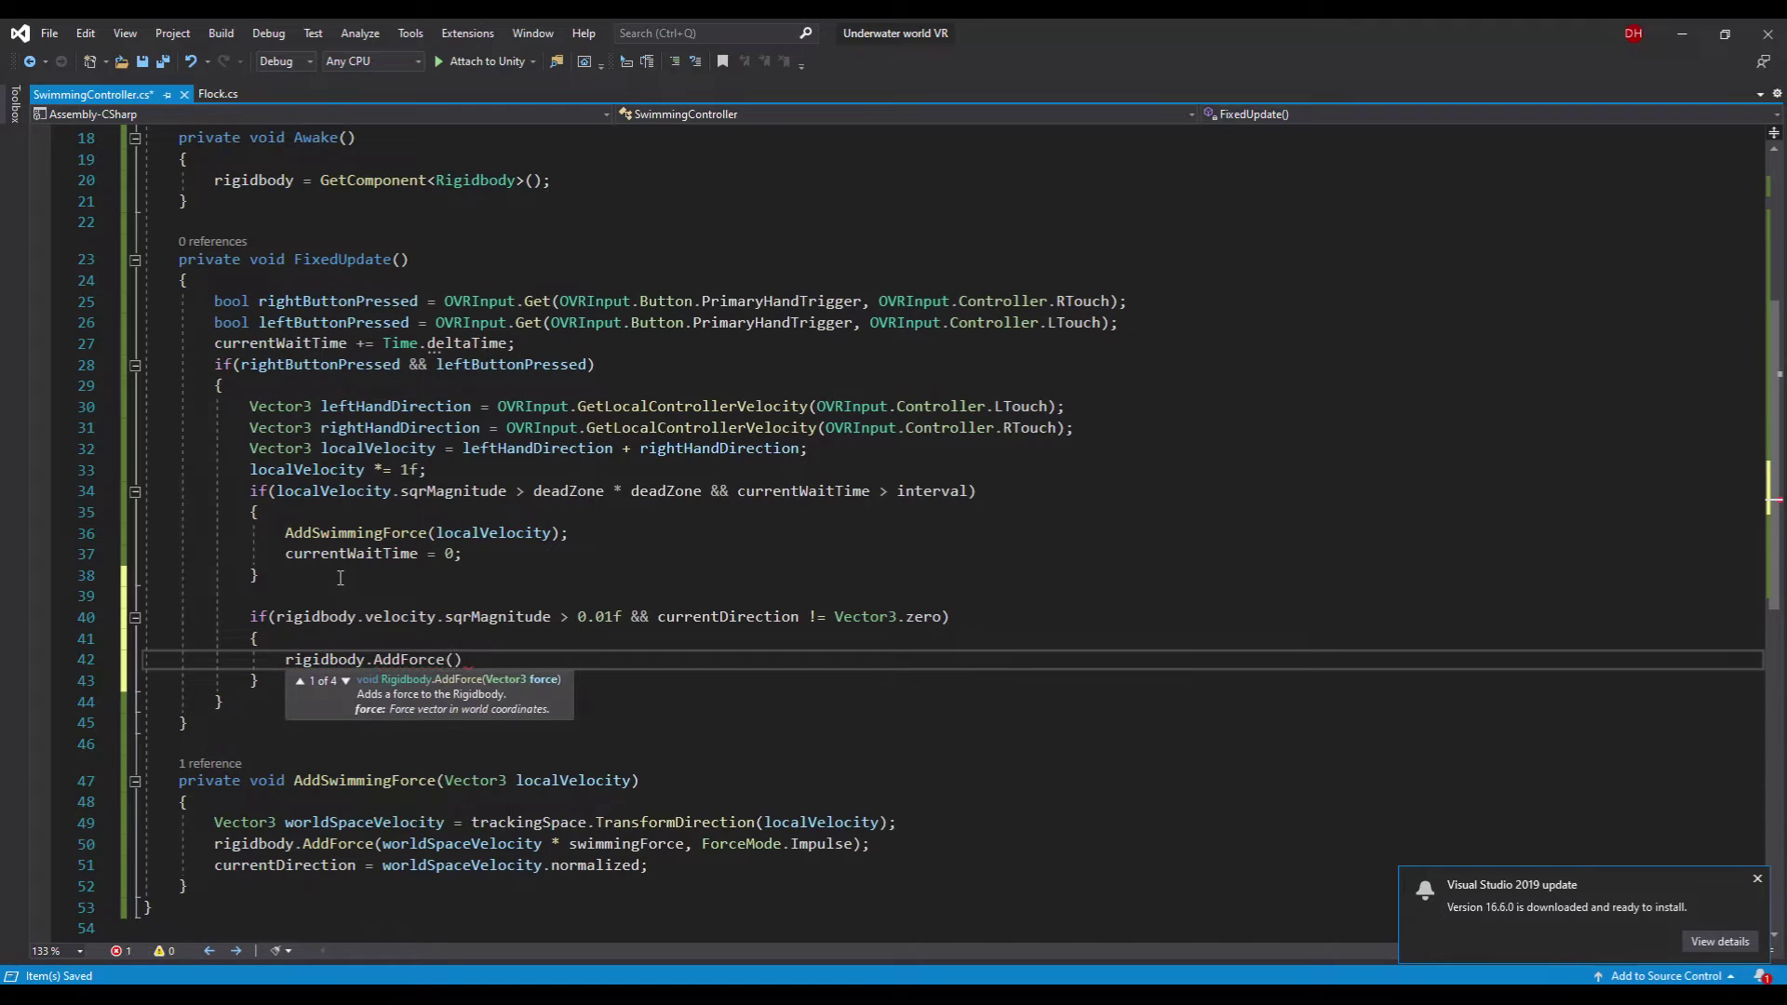
{"action": "type", "text": "-rb"}
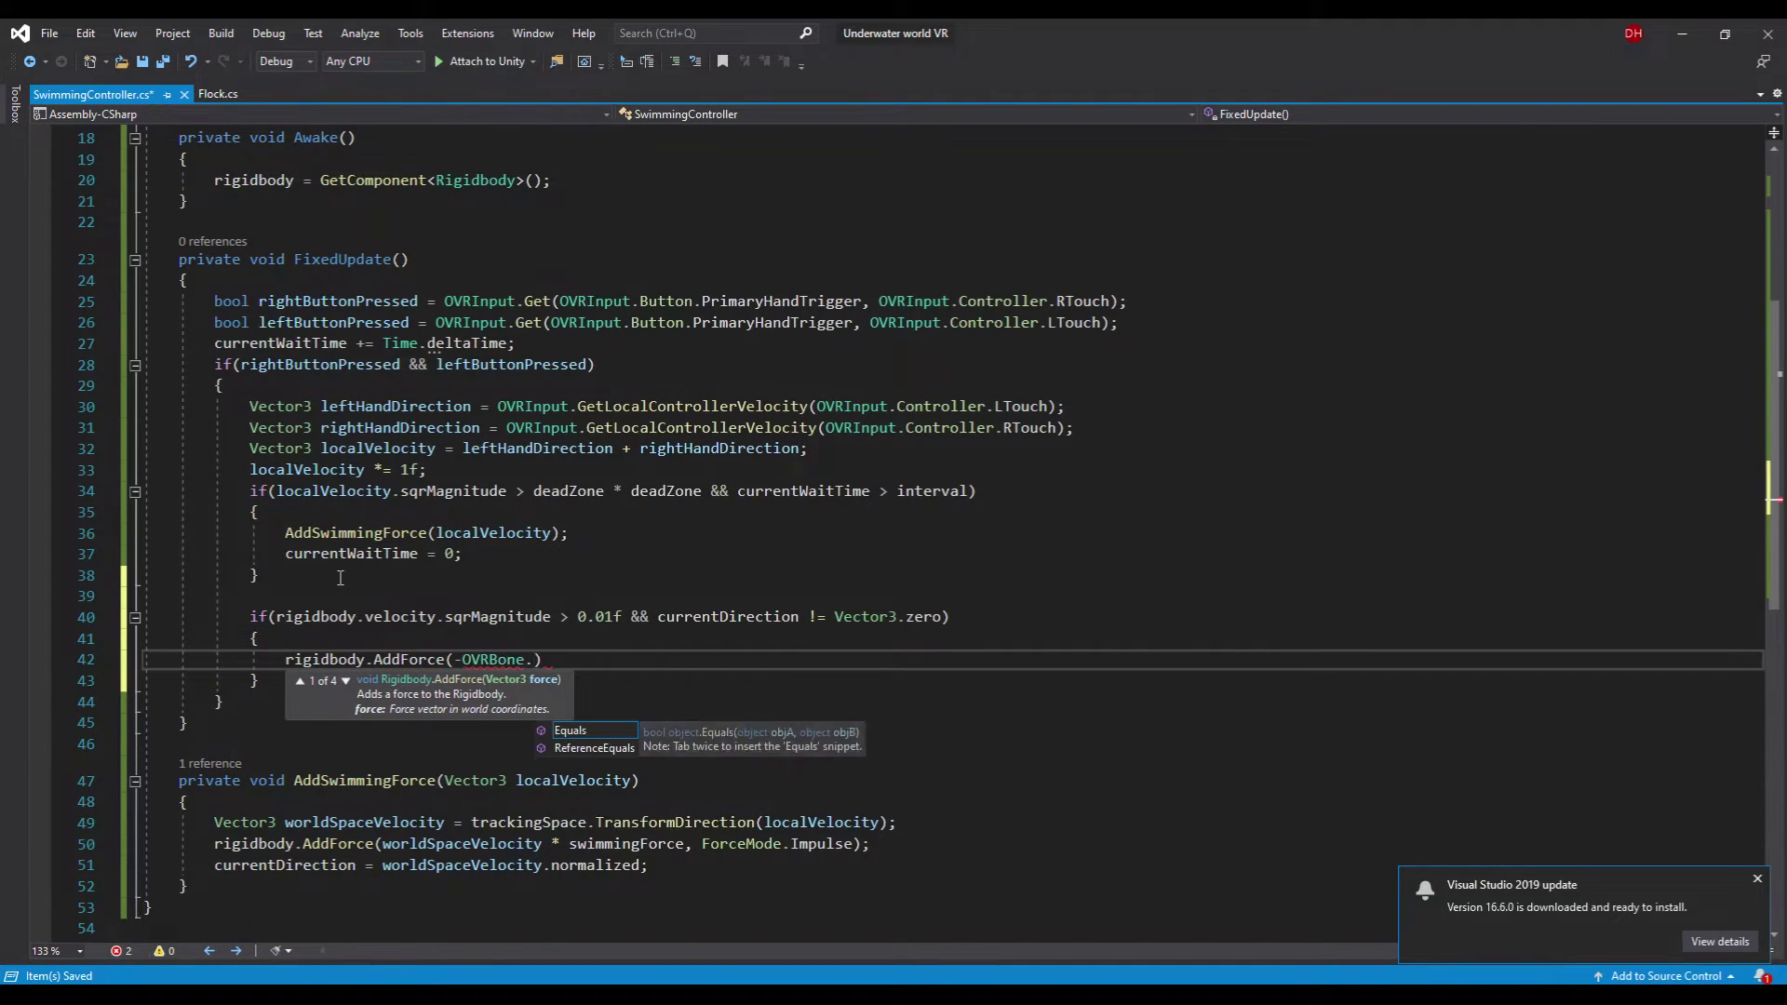
{"action": "key", "text": "BackSpace"}
{"action": "key", "text": "BackSpace"}
{"action": "key", "text": "BackSpace"}
{"action": "type", "text": "rigidbody.velo"}
{"action": "key", "text": "Tab"}
{"action": "type", "text": "* res"}
{"action": "key", "text": "Tab"}
{"action": "type", "text": ", Forc"}
{"action": "key", "text": "Tab"}
{"action": "type", "text": ".Acc"}
{"action": "key", "text": "Tab"}
{"action": "type", "text": ";"}
- Add an else branch that sets currentDirection to Vector3.zero
{"action": "key", "text": "Down"}
{"action": "key", "text": "Down"}
{"action": "key", "text": "Return"}
{"action": "type", "text": "els"}
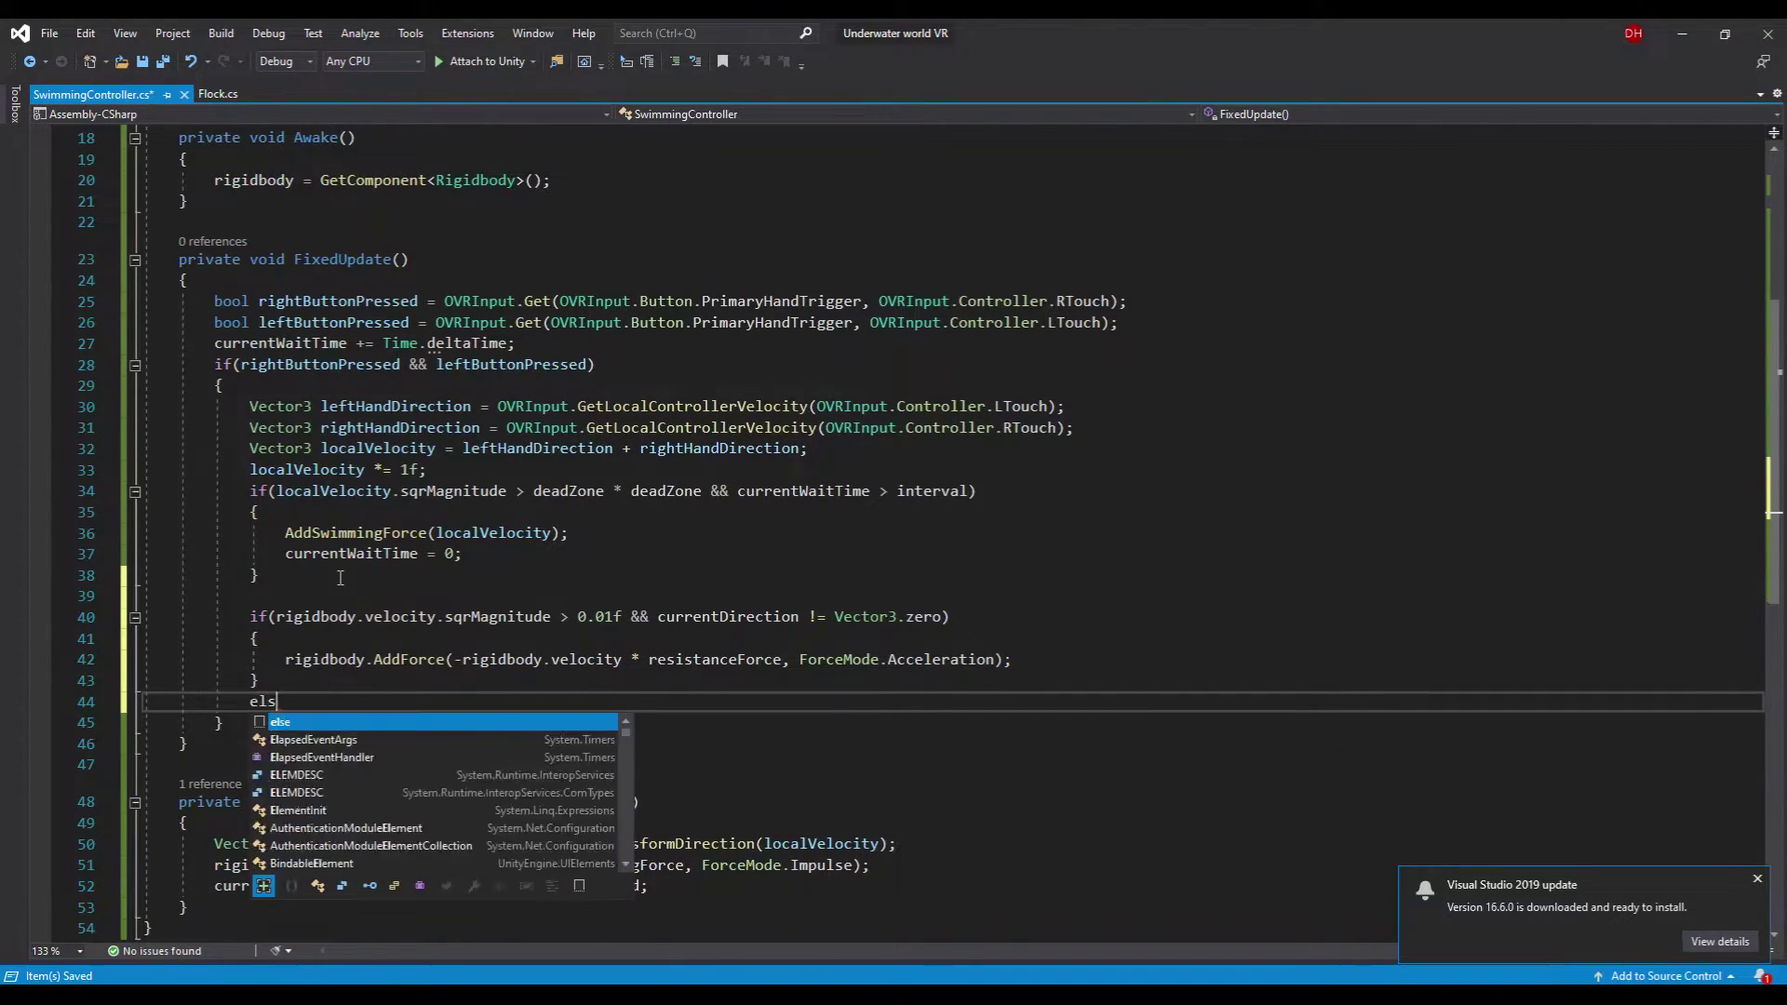
{"action": "type", "text": "e {"}
{"action": "key", "text": "Return"}
{"action": "type", "text": "{"}
{"action": "key", "text": "Return"}
{"action": "type", "text": "curr"}
{"action": "key", "text": "Tab"}
{"action": "type", "text": "= Vec"}
{"action": "key", "text": "Tab"}
{"action": "type", "text": ".ze"}
{"action": "key", "text": "Tab"}
{"action": "type", "text": ";"}
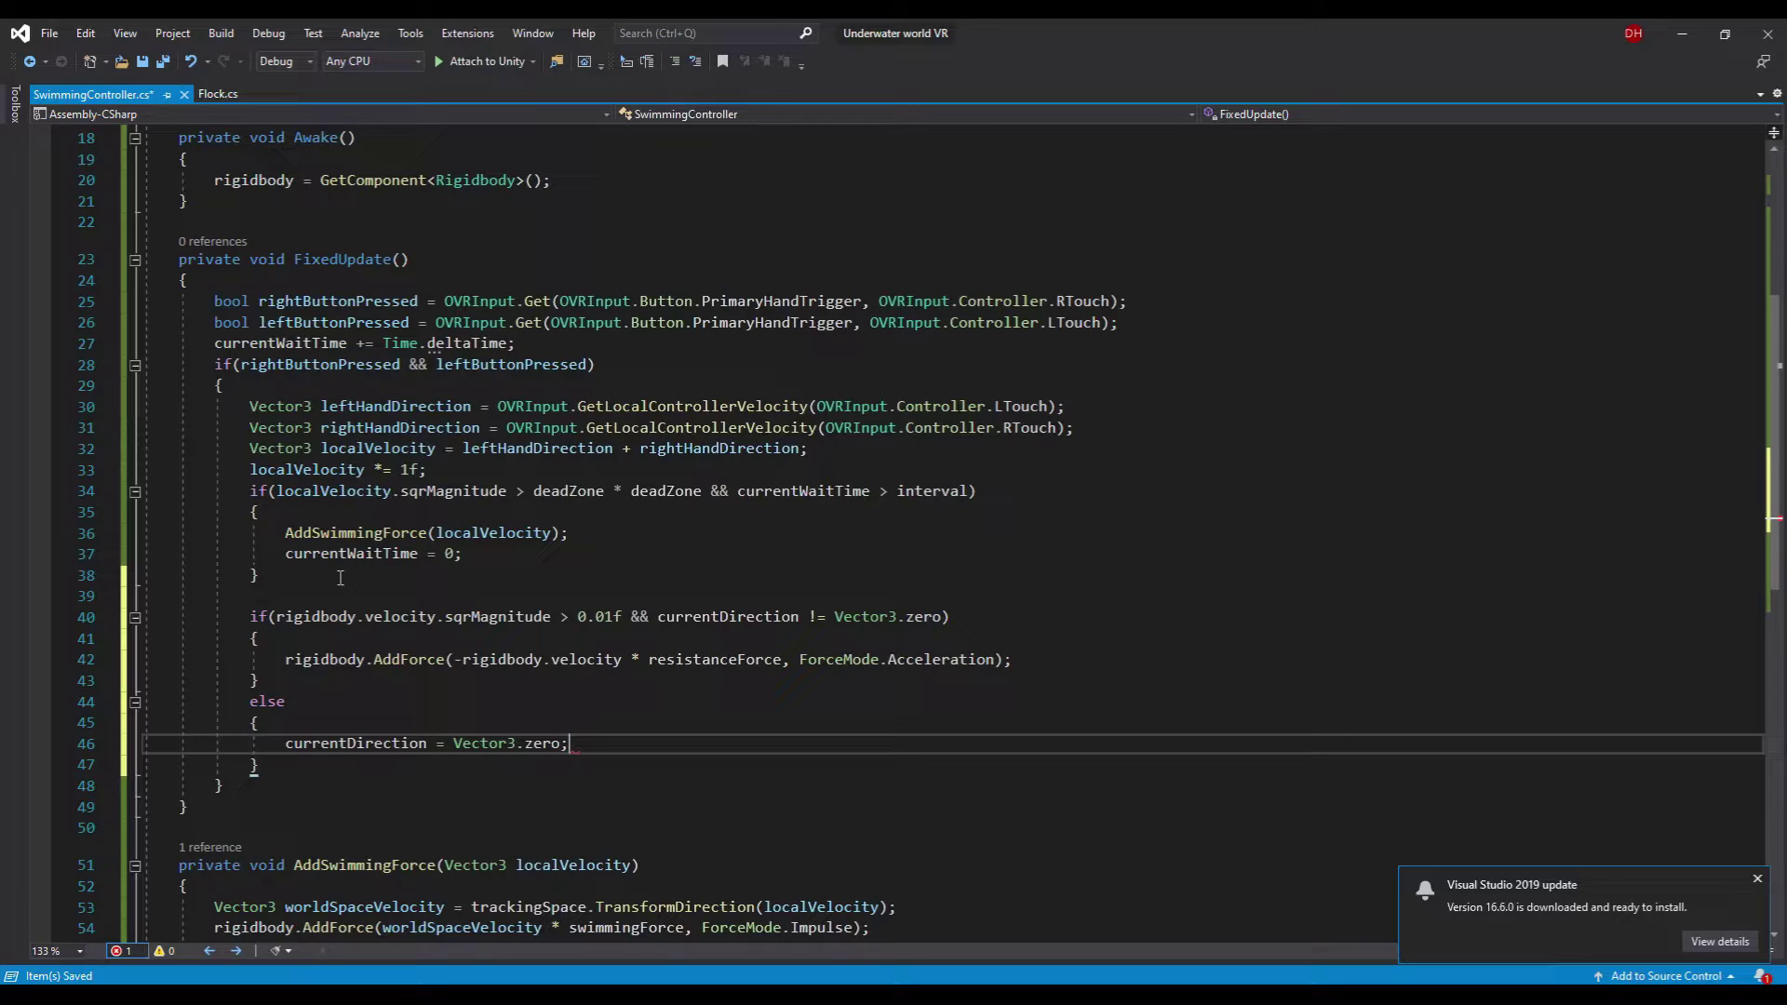
- Give Player's Swimming Controller force 2, resistance 0.5, dead zone 1, interval 0.5, TrackingSpace
{"action": "key", "text": "alt+Tab"}
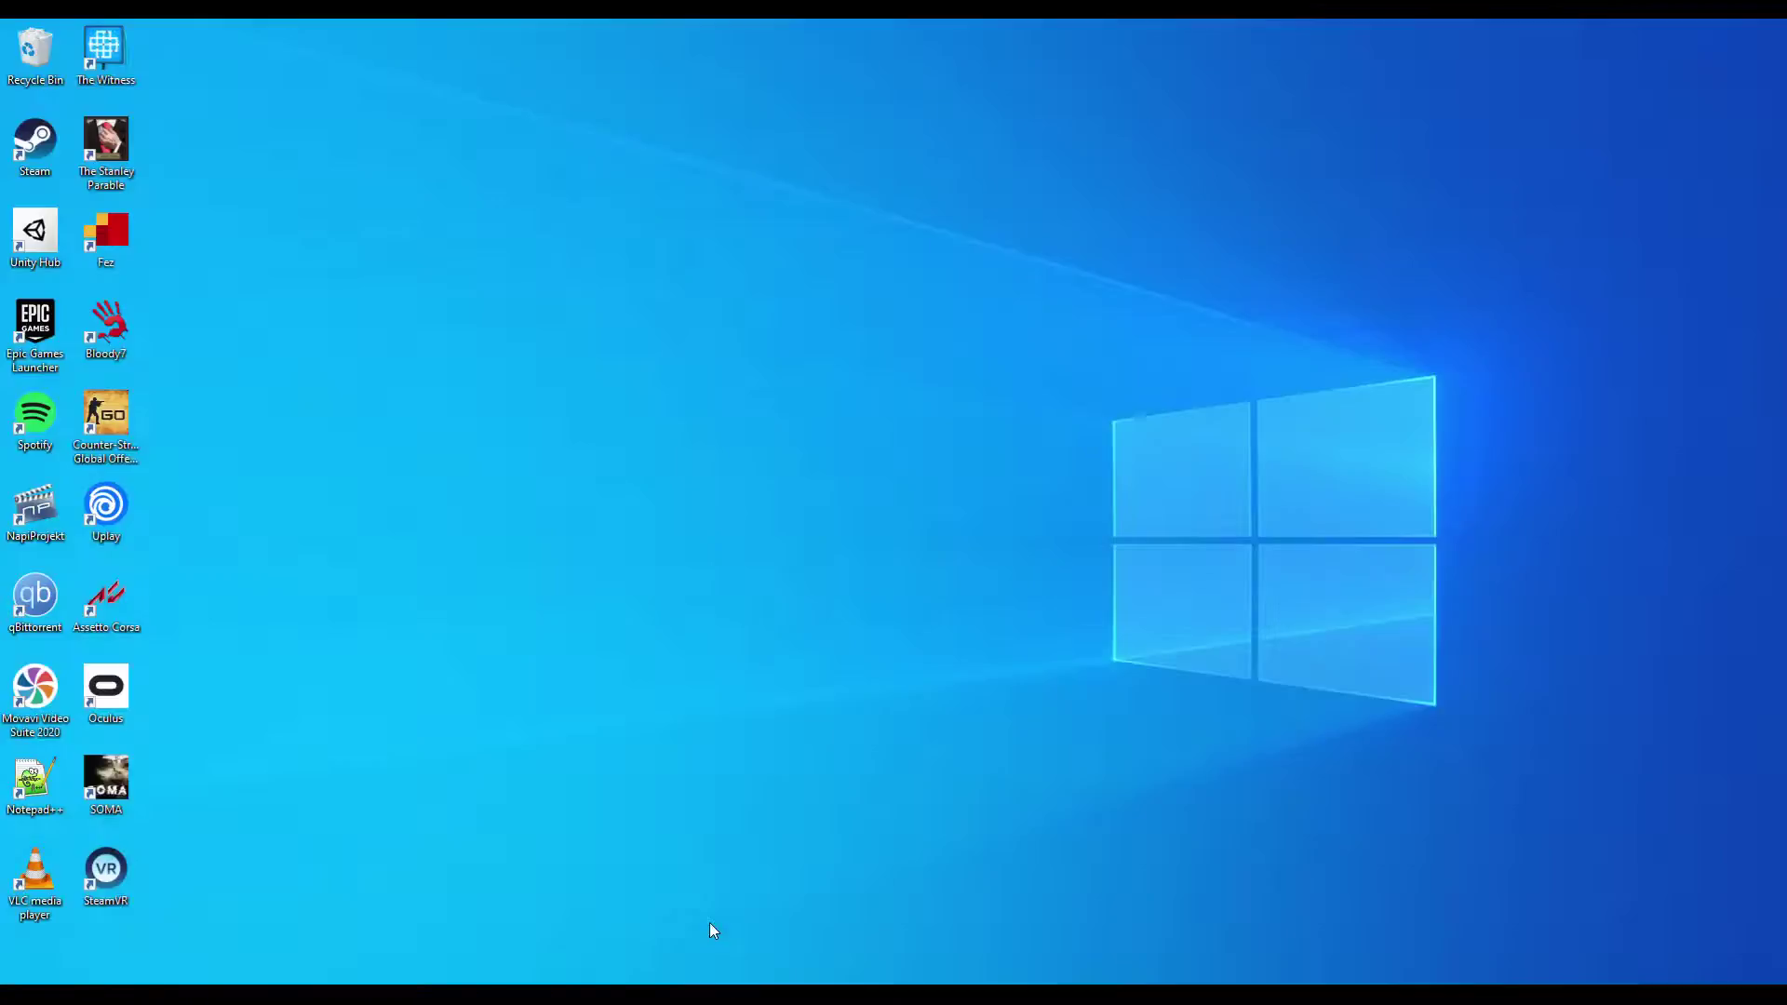
{"action": "left_click", "coordinate": [91, 149]}
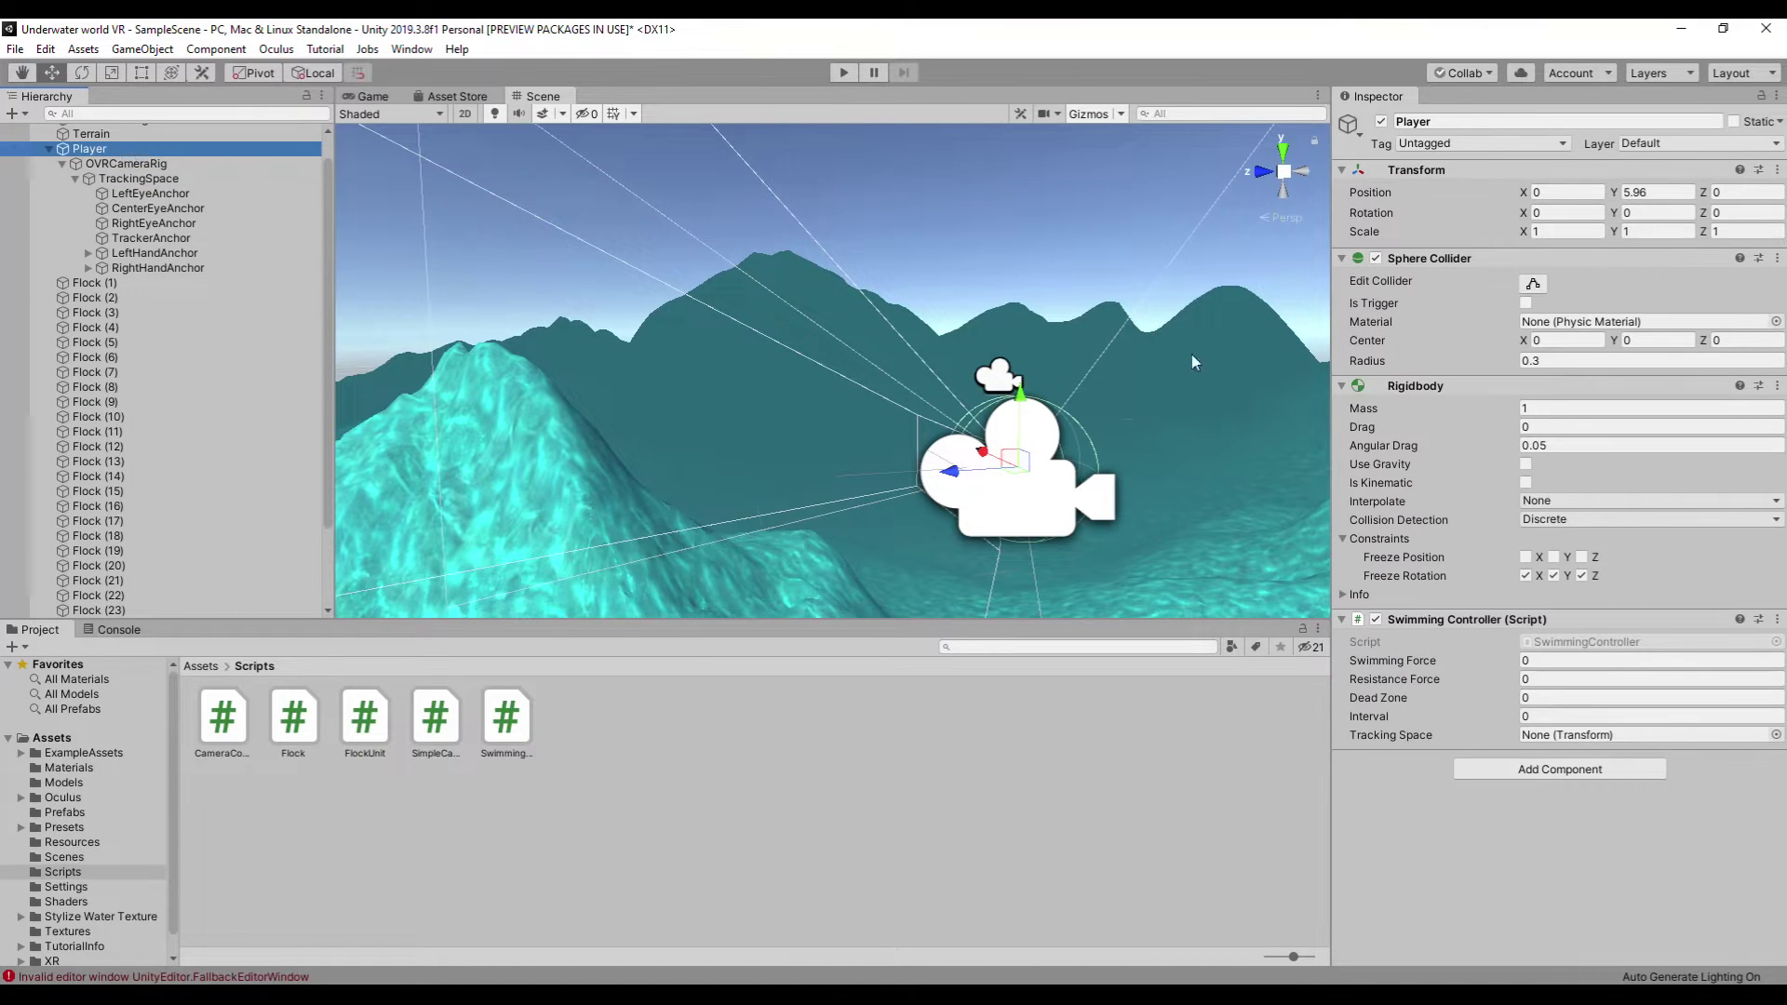
{"action": "left_click", "coordinate": [1575, 660]}
{"action": "type", "text": "2"}
{"action": "key", "text": "Tab"}
{"action": "type", "text": ".5"}
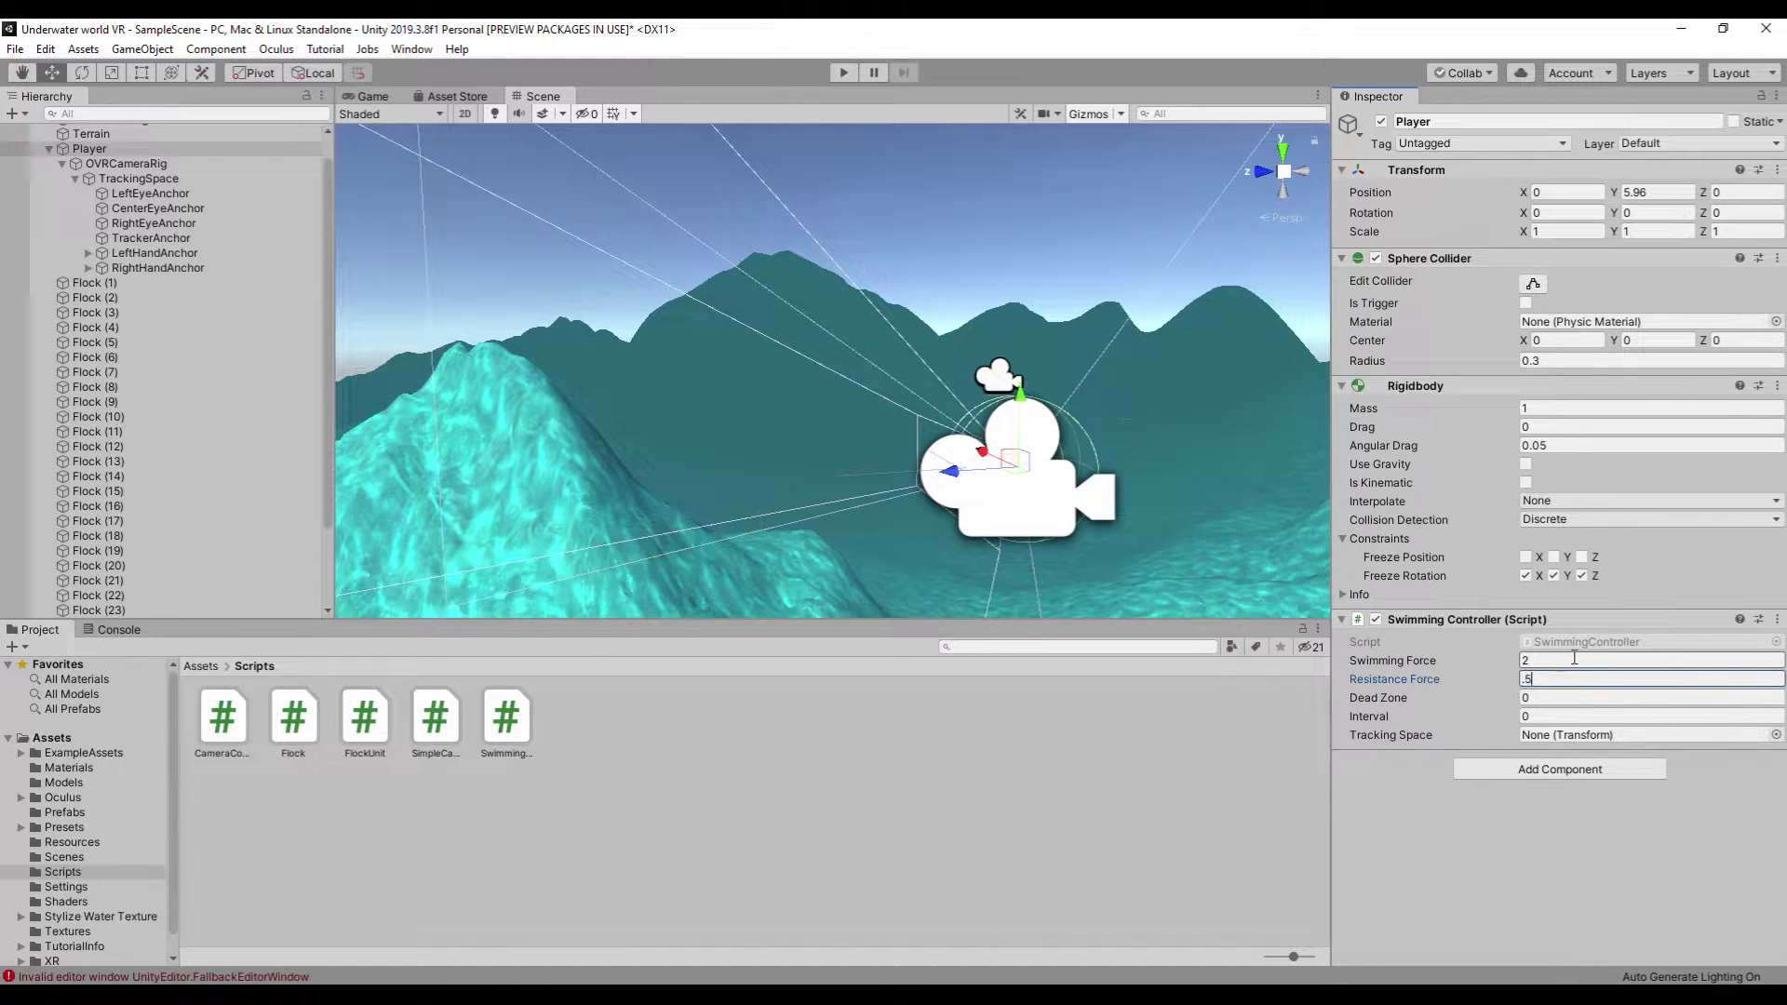
{"action": "left_click", "coordinate": [1577, 698]}
{"action": "type", "text": "2"}
{"action": "left_click", "coordinate": [1579, 717]}
{"action": "type", "text": ".5"}
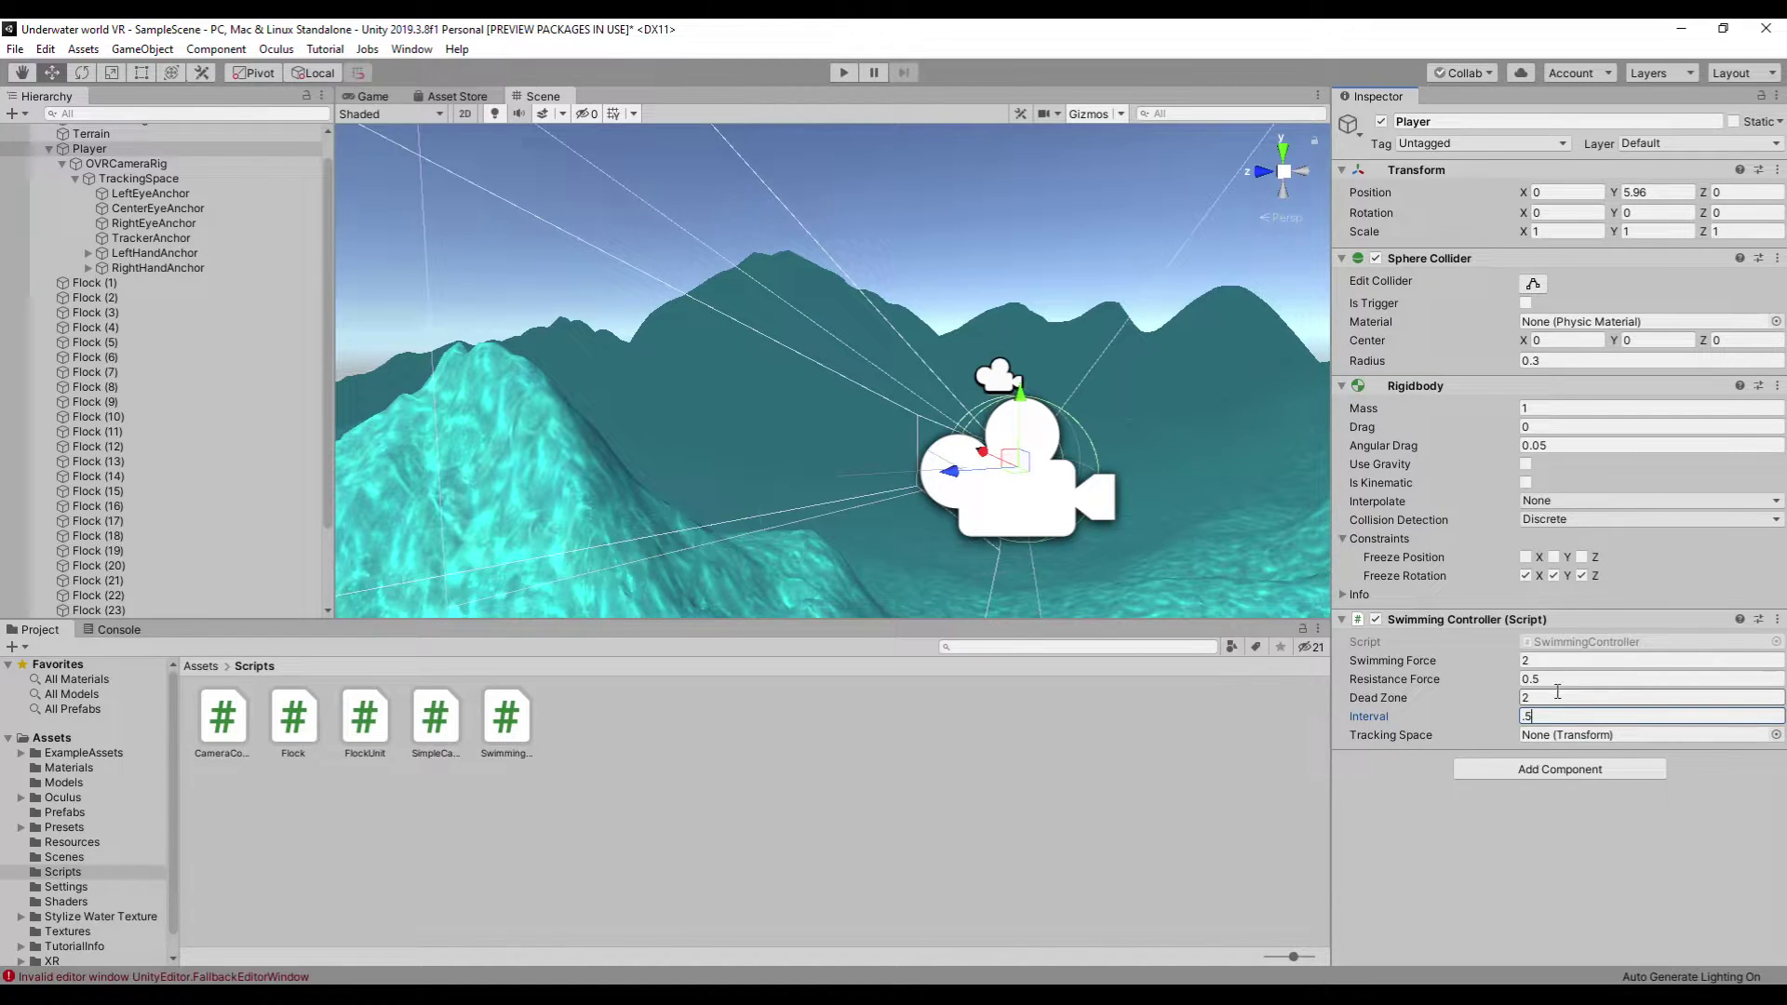
{"action": "left_click", "coordinate": [1561, 698]}
{"action": "type", "text": "1"}
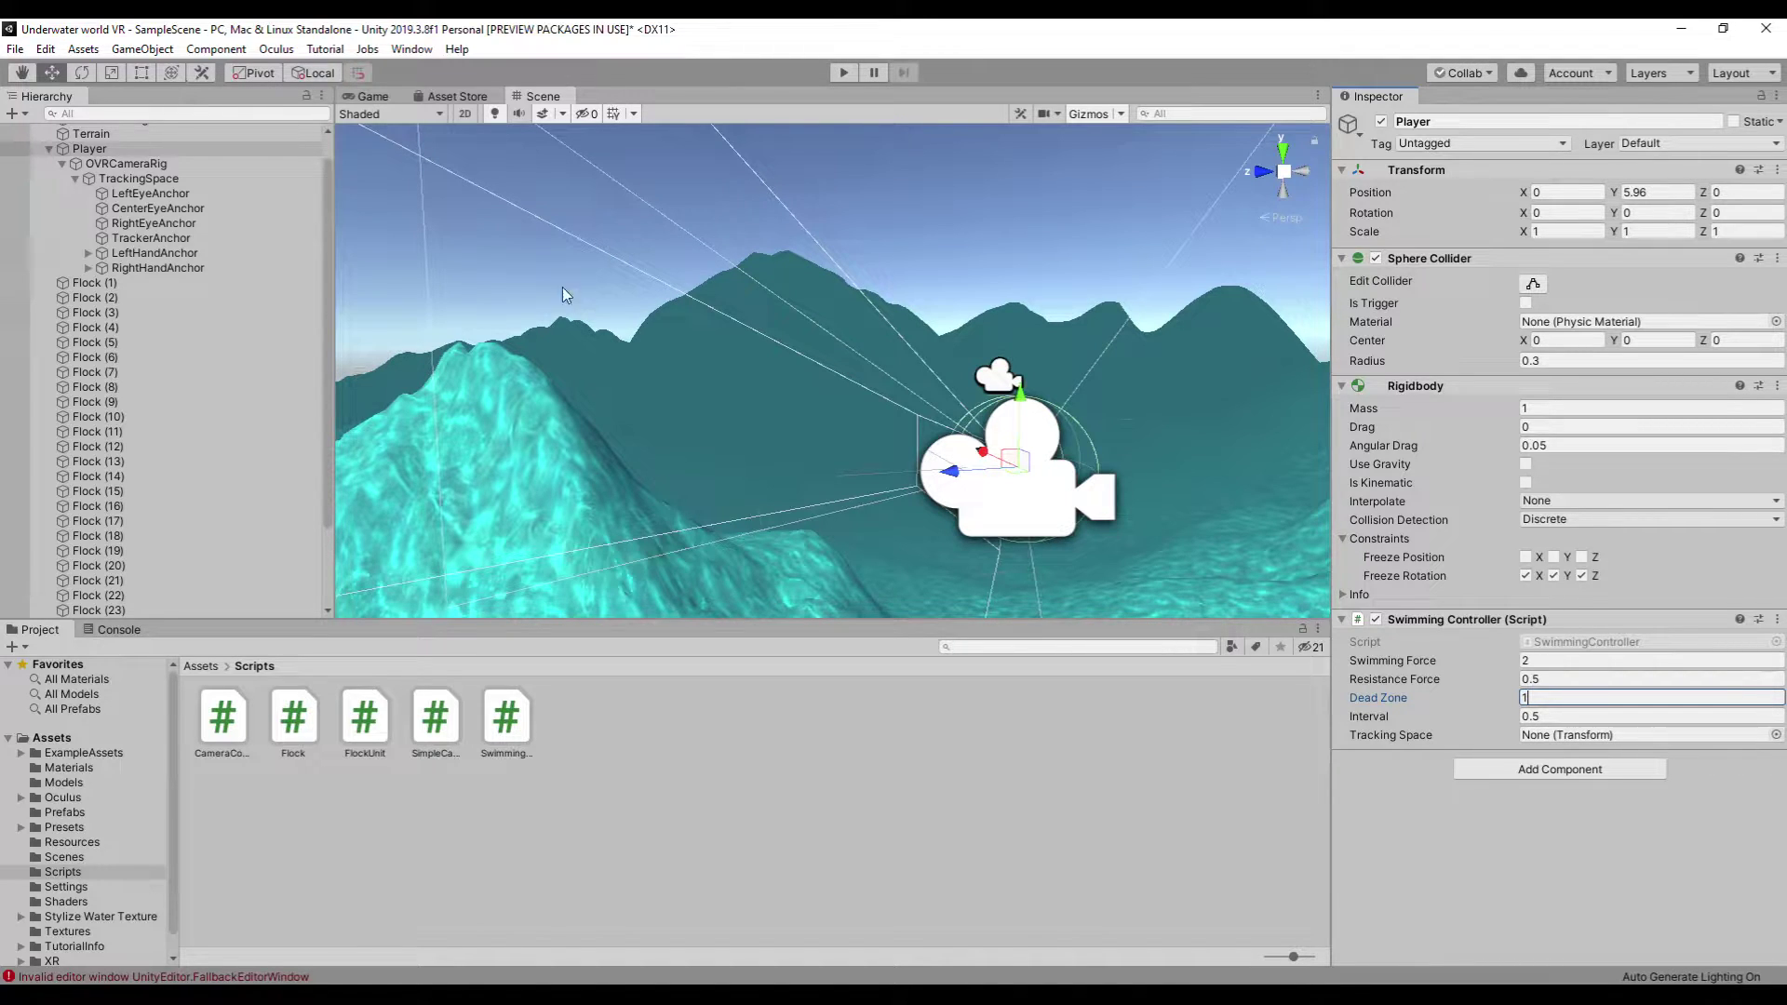
{"action": "left_click", "coordinate": [1584, 736]}
{"action": "scroll", "coordinate": [798, 236], "scroll_direction": "down", "scroll_amount": 1}
- Select OVRCameraRig and all the Flock objects in the Hierarchy, then run the scene
{"action": "left_click", "coordinate": [127, 163]}
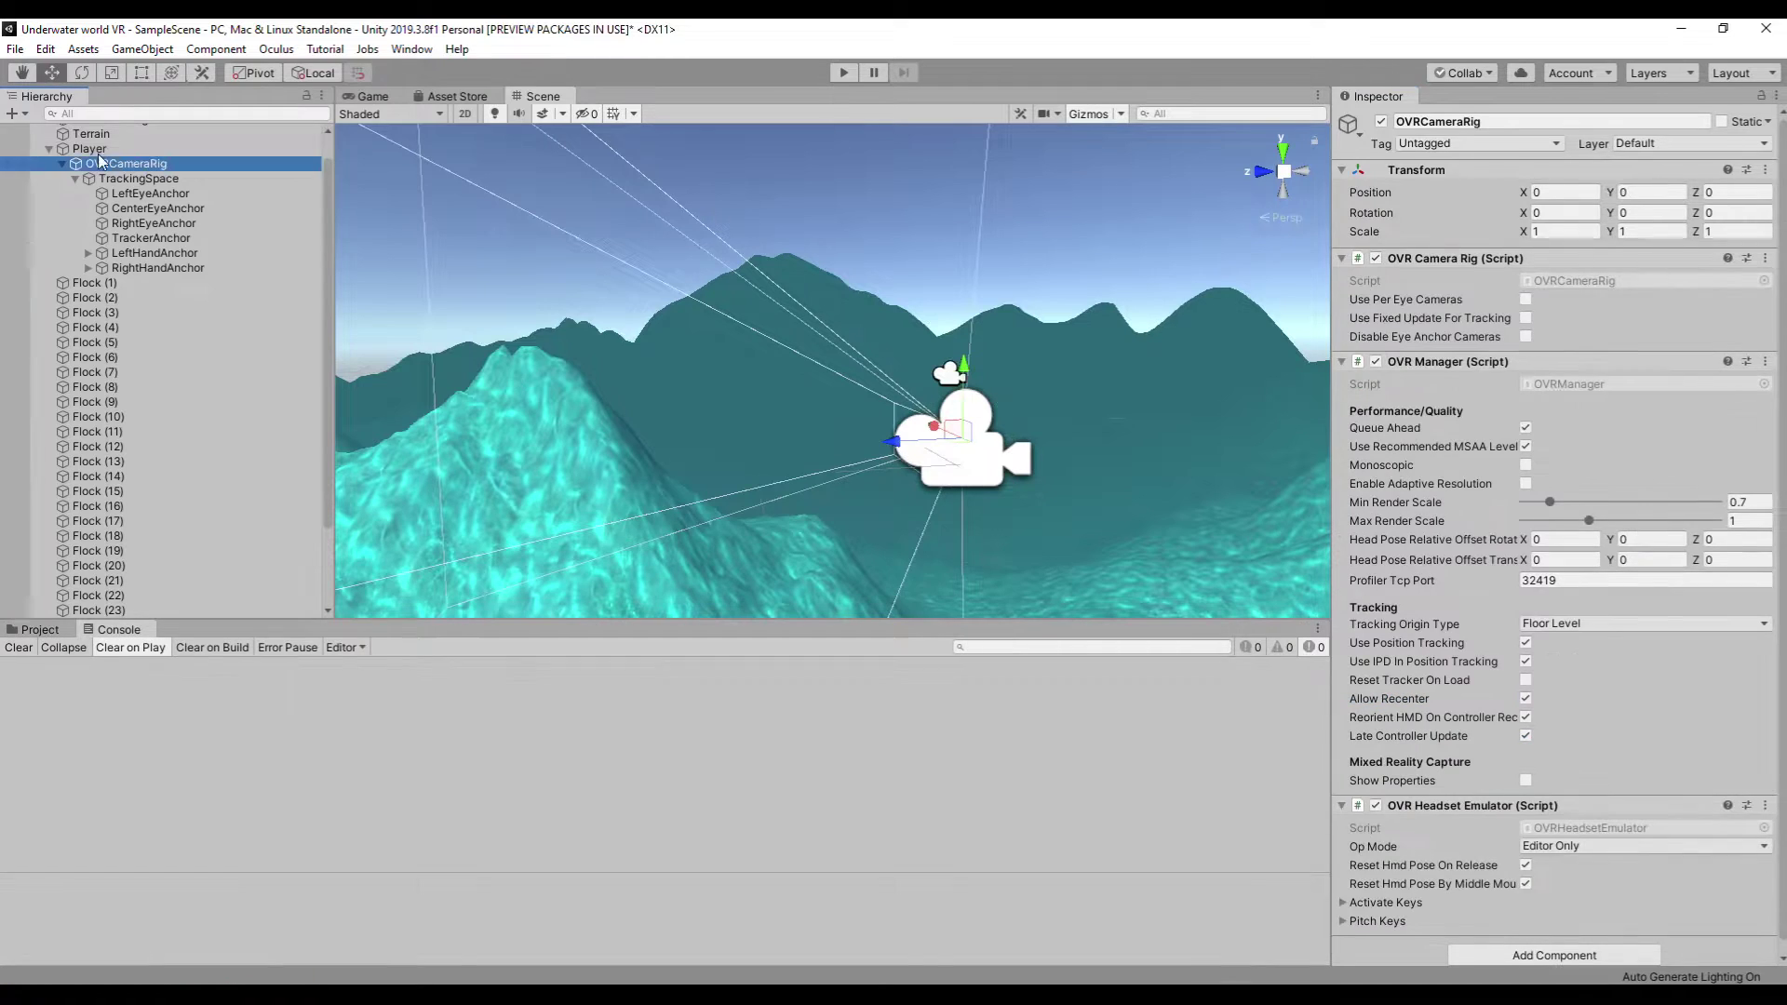
{"action": "left_click", "coordinate": [95, 282]}
{"action": "scroll", "coordinate": [137, 312], "scroll_direction": "down", "scroll_amount": 2}
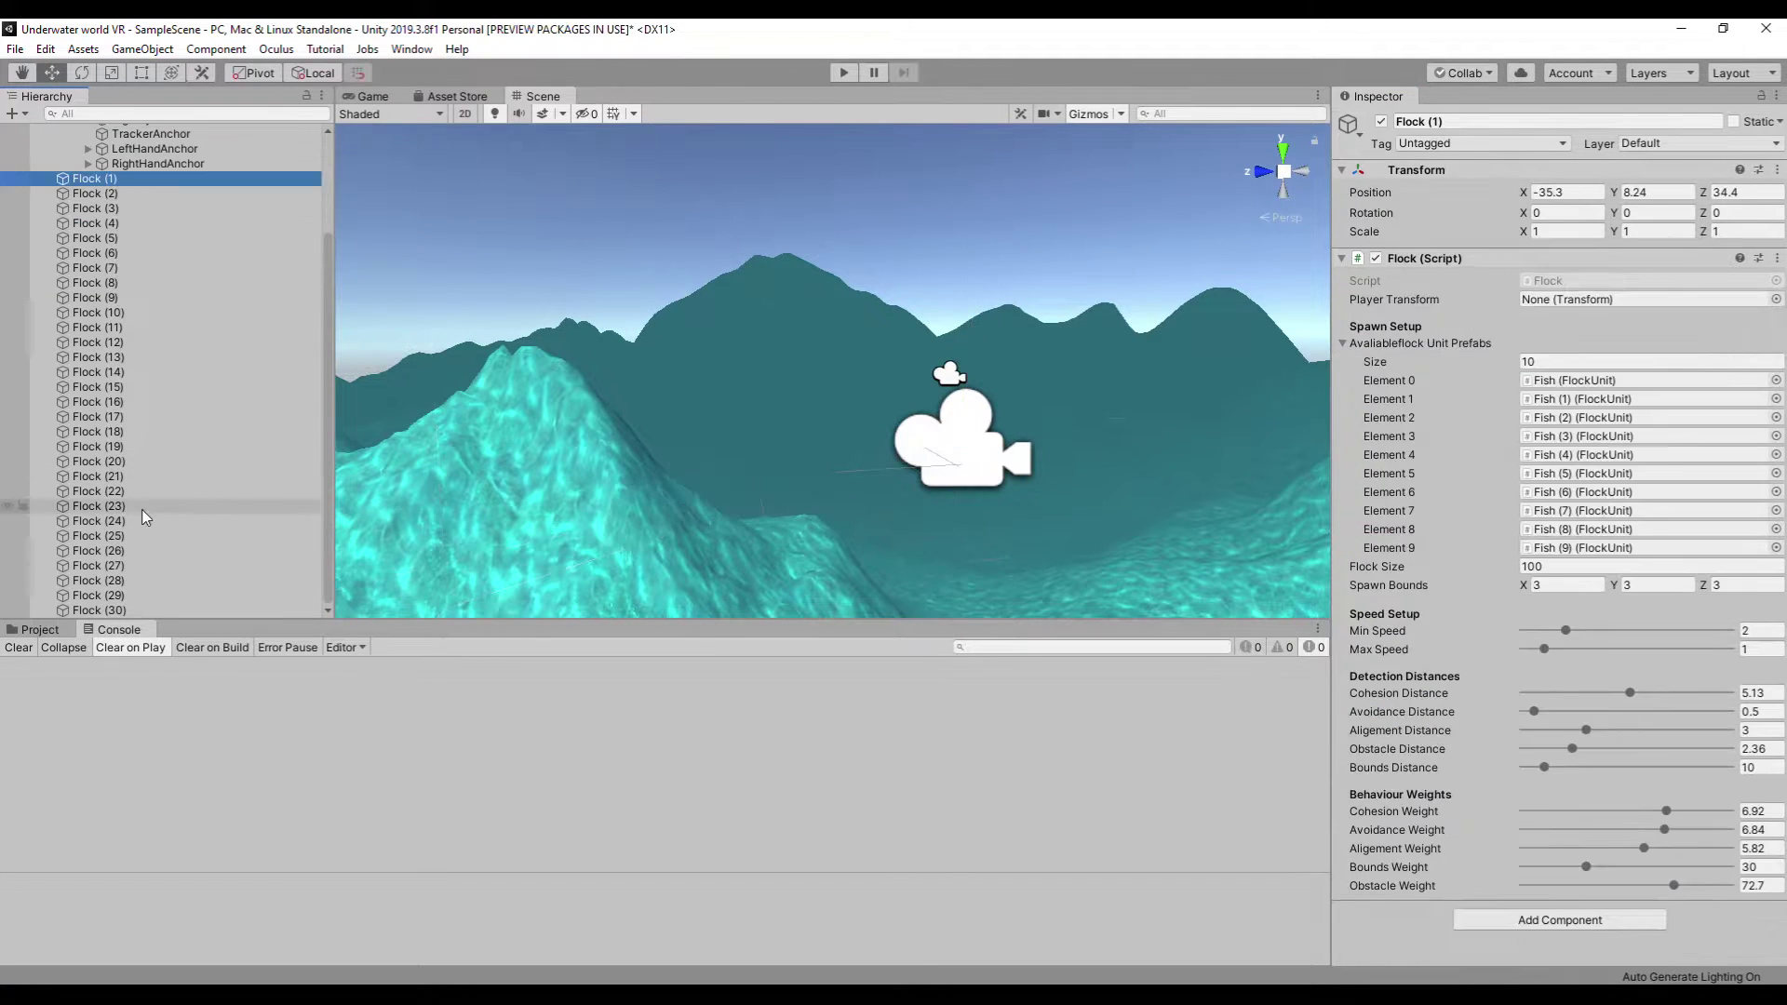
{"action": "left_click", "coordinate": [97, 611], "text": "shift"}
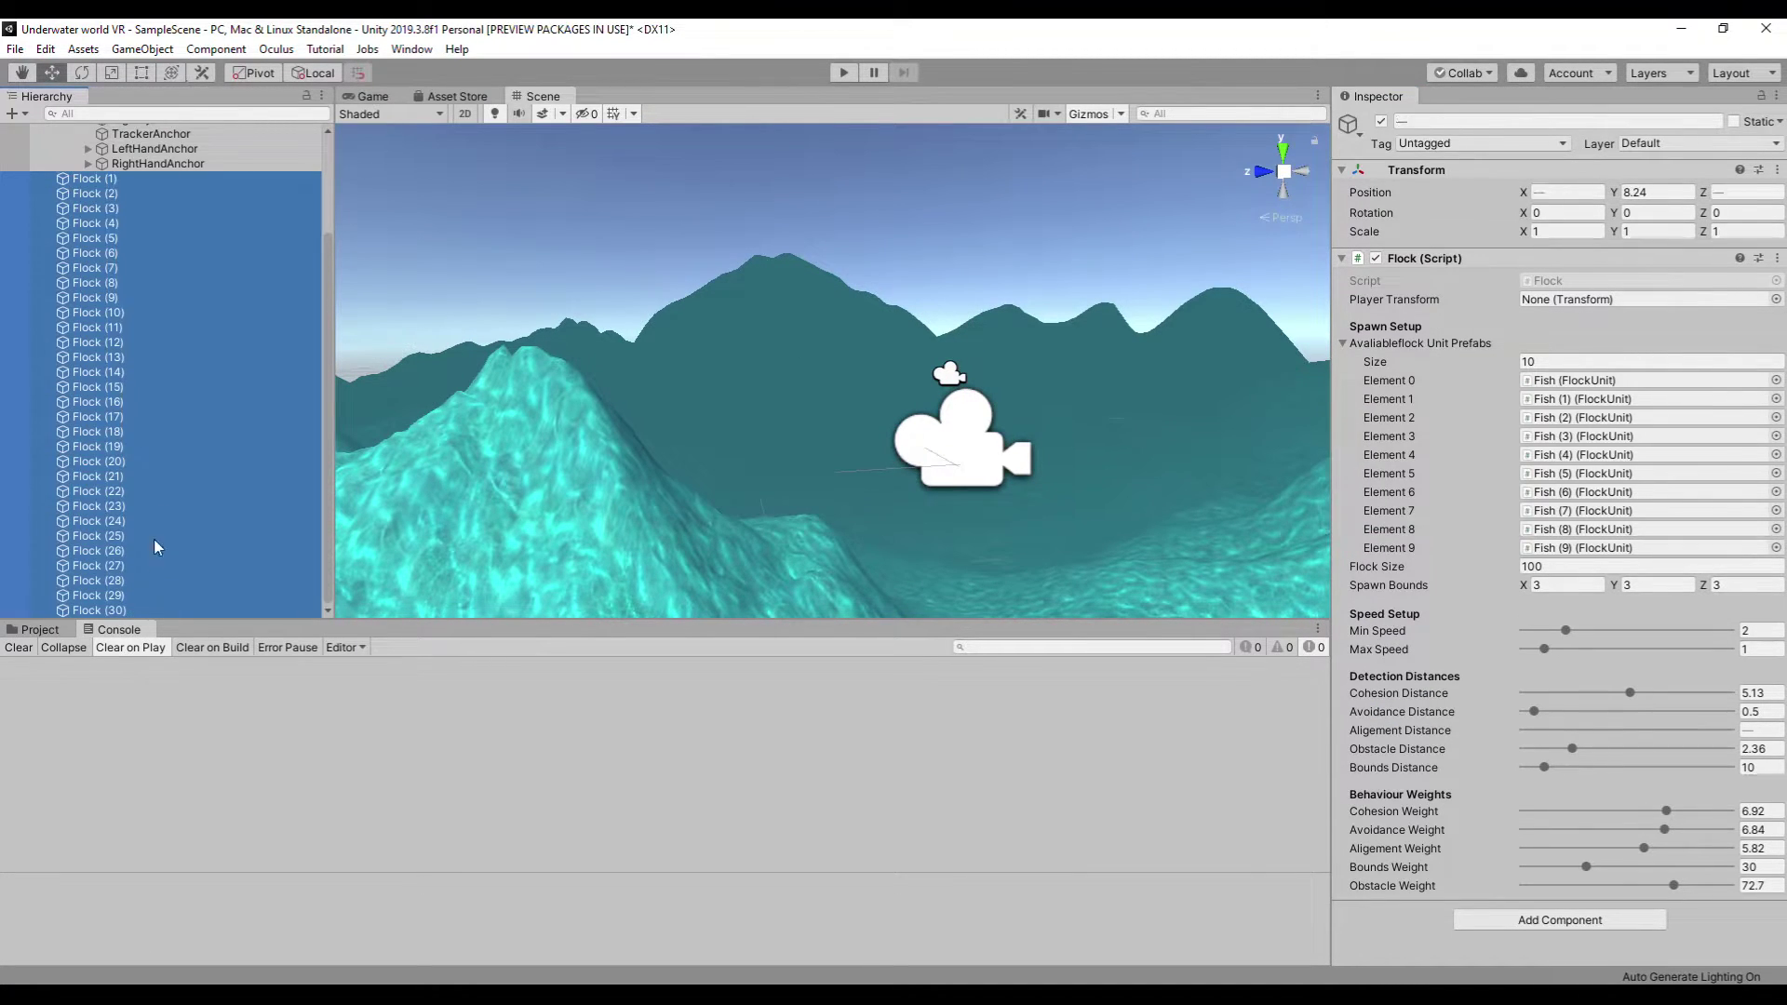
{"action": "scroll", "coordinate": [161, 485], "scroll_direction": "up", "scroll_amount": 3}
{"action": "left_click", "coordinate": [90, 176]}
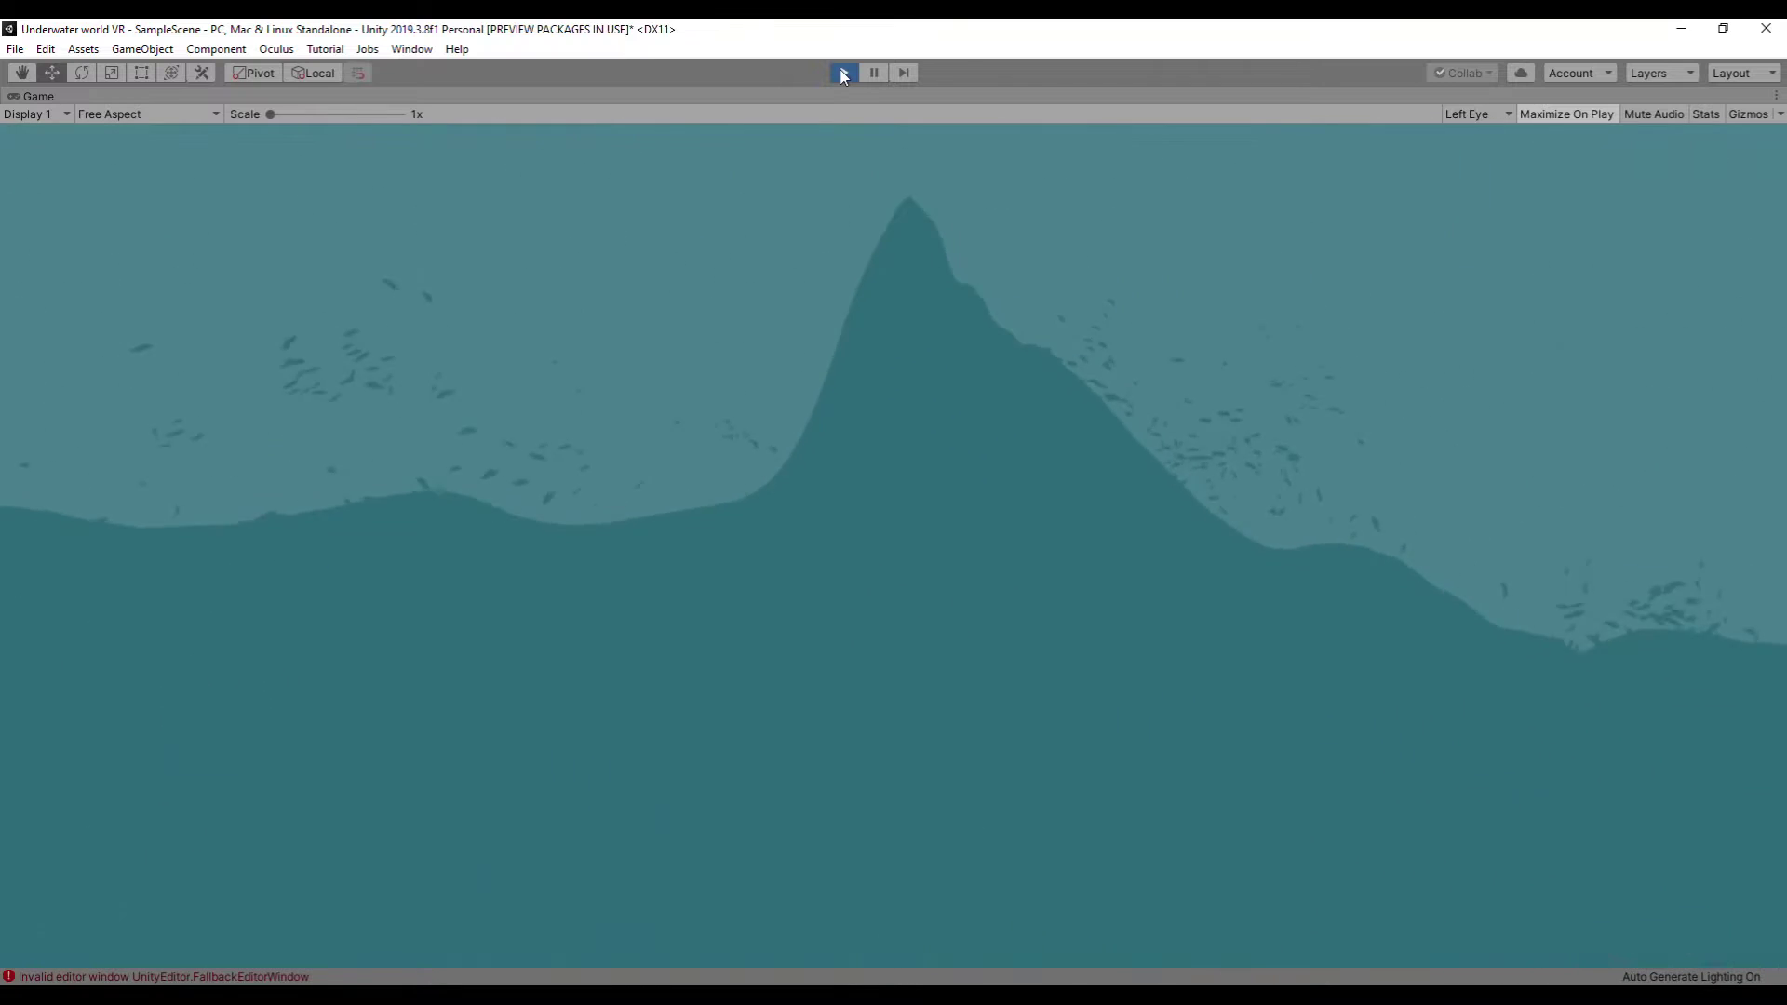
- Change the localVelocity multiplier in SwimmingController.cs from 1f to -1f
{"action": "key", "text": "alt+Tab"}
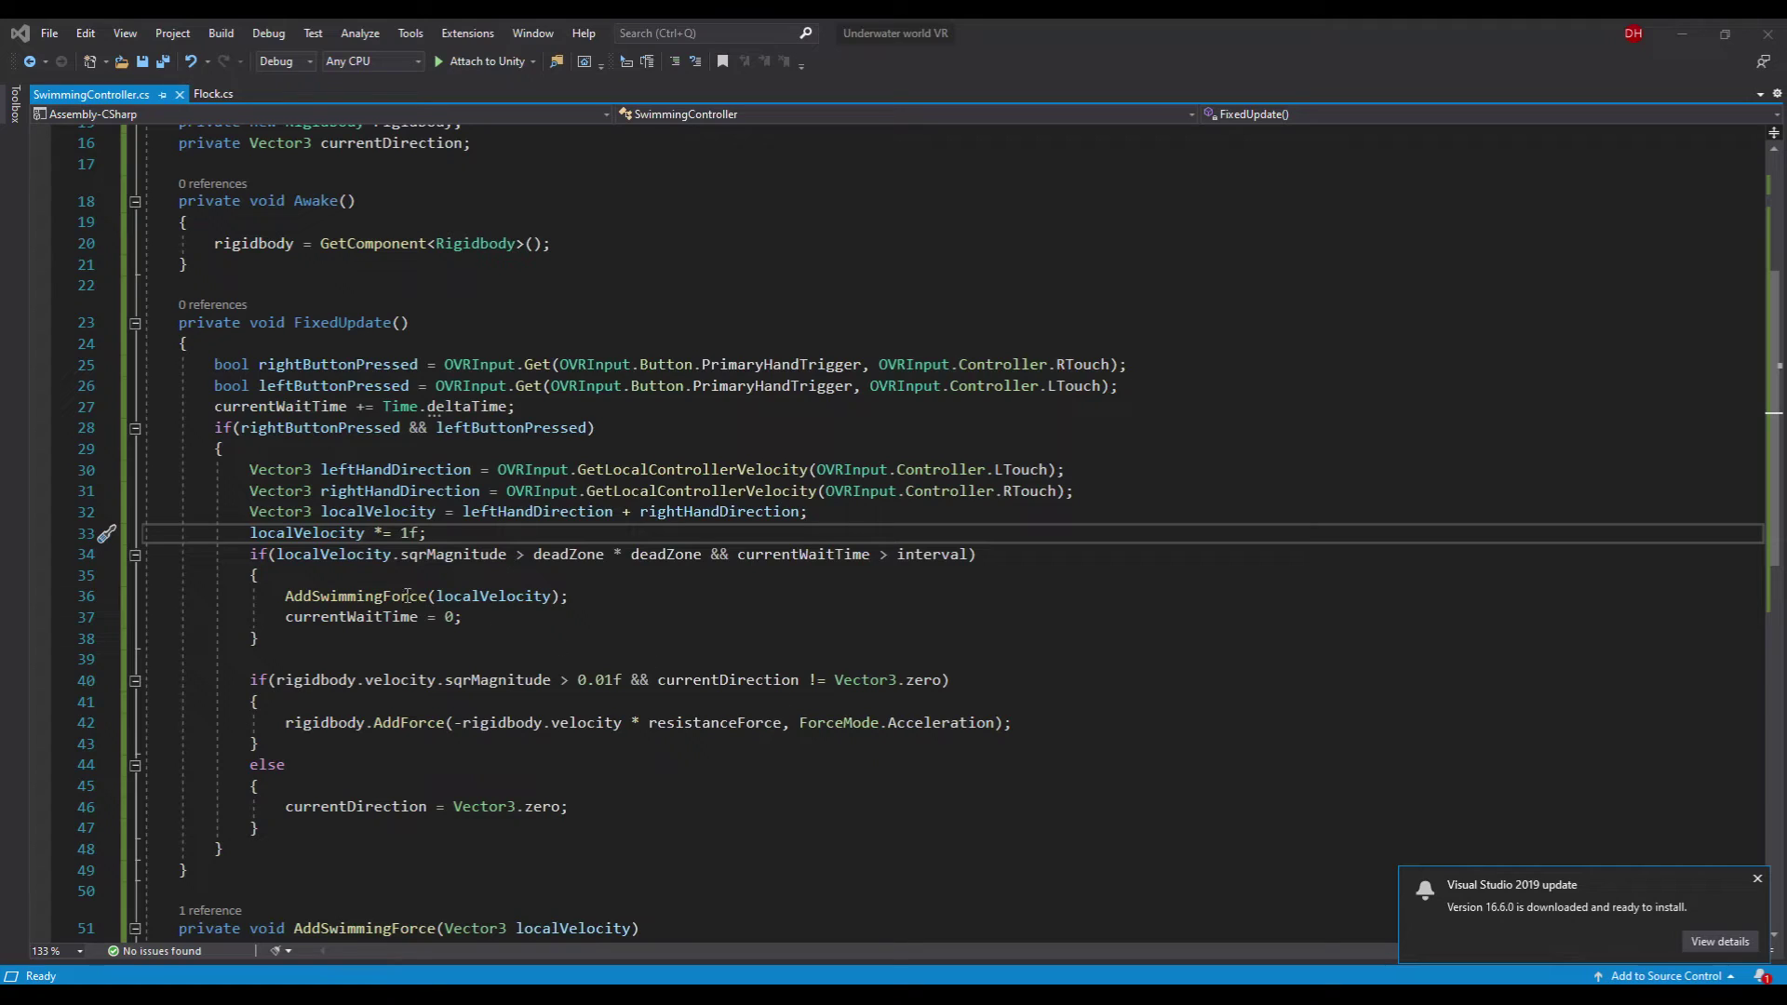
{"action": "left_click", "coordinate": [397, 533]}
{"action": "type", "text": "-"}
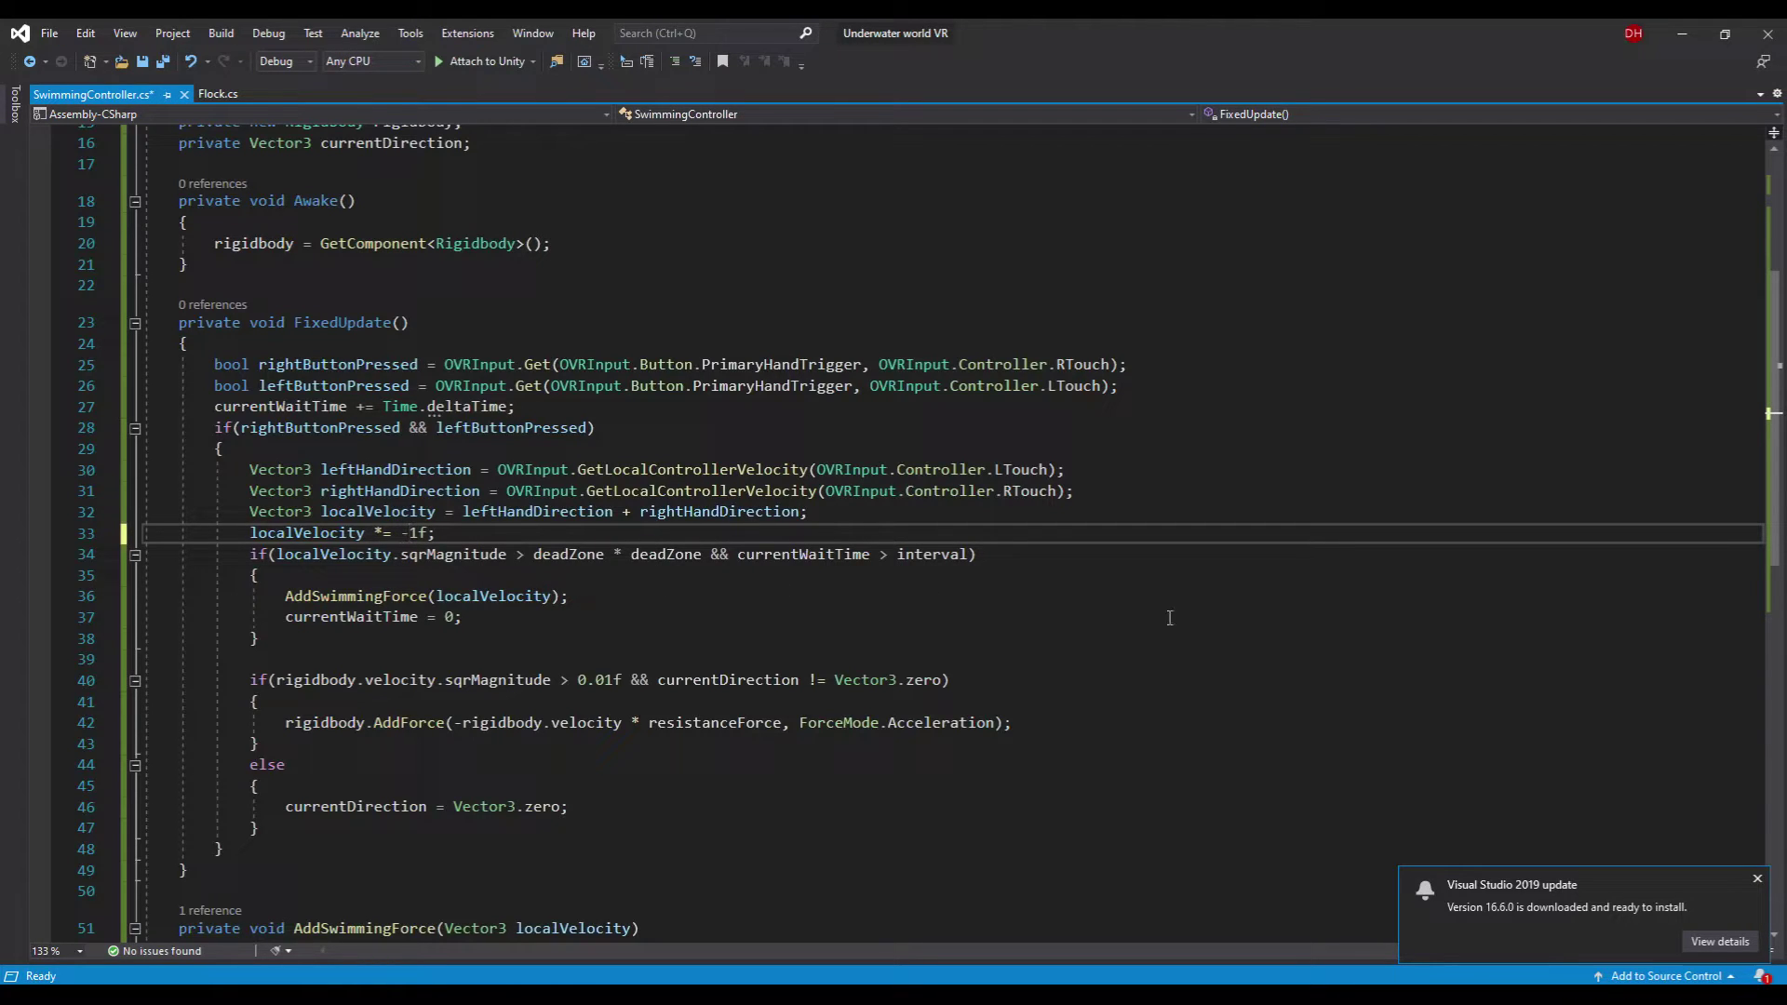
{"action": "key", "text": "alt+Tab"}
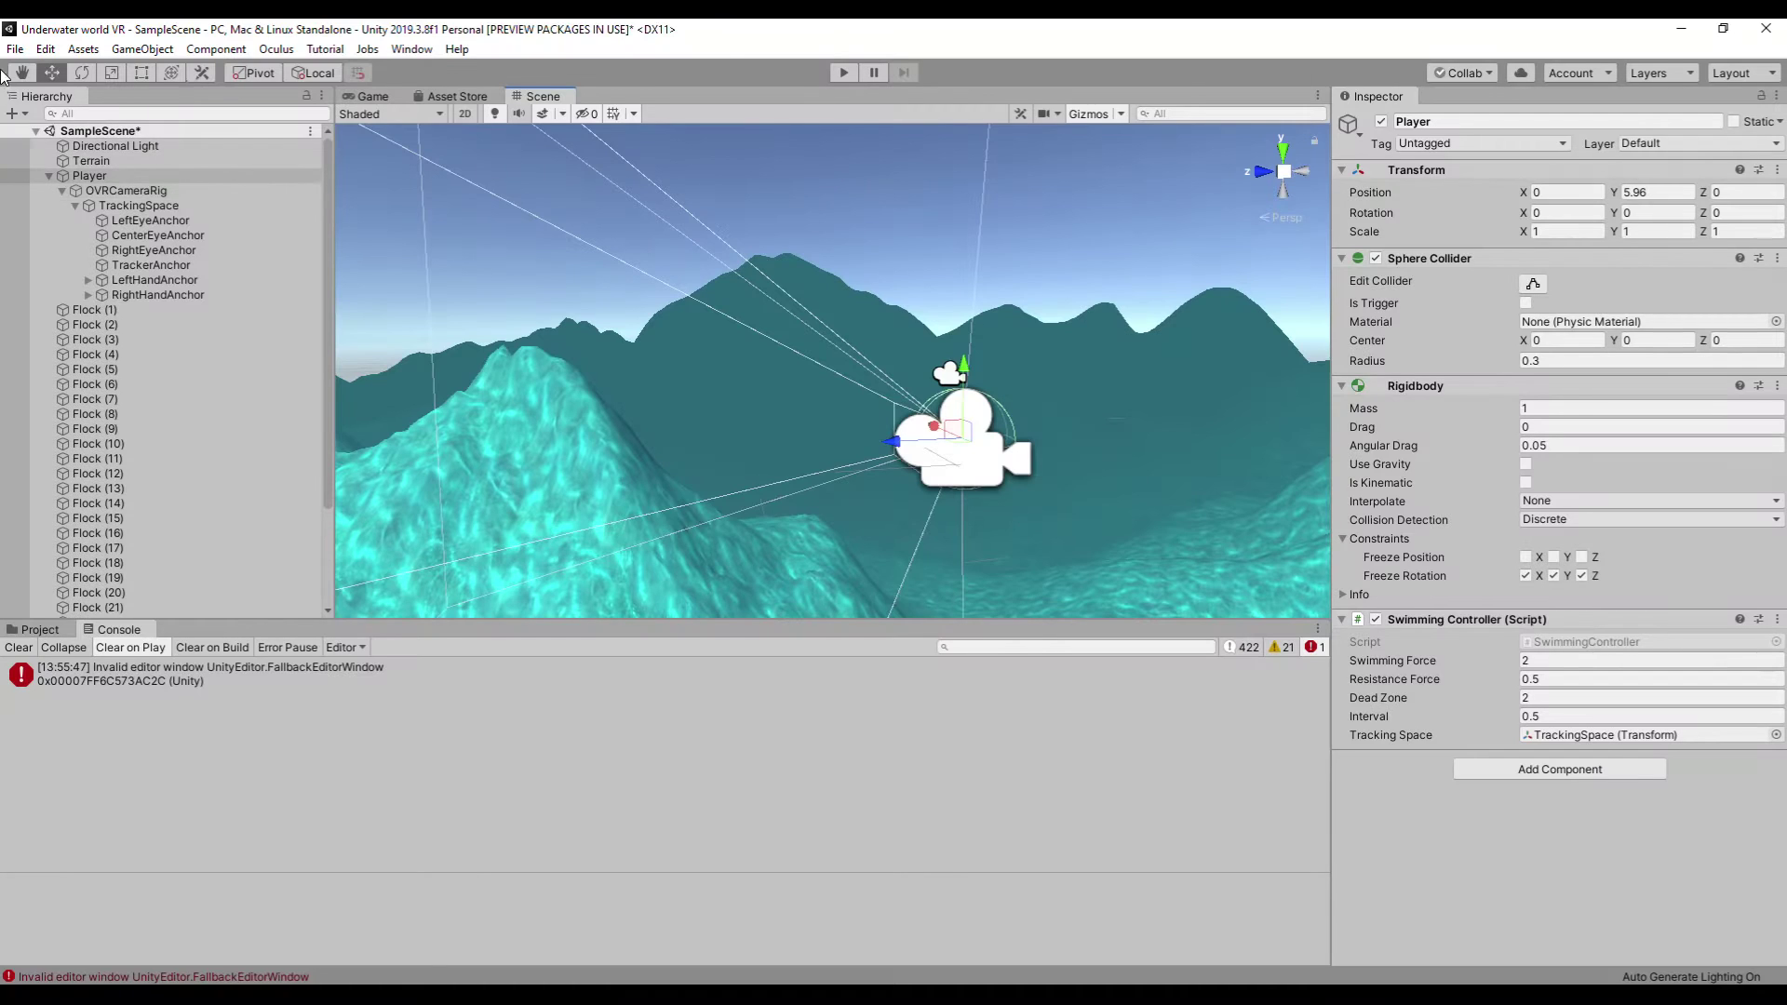
- Enter 1/72 as the Fixed Timestep in Project Settings > Time, then close the window
{"action": "left_click", "coordinate": [47, 49]}
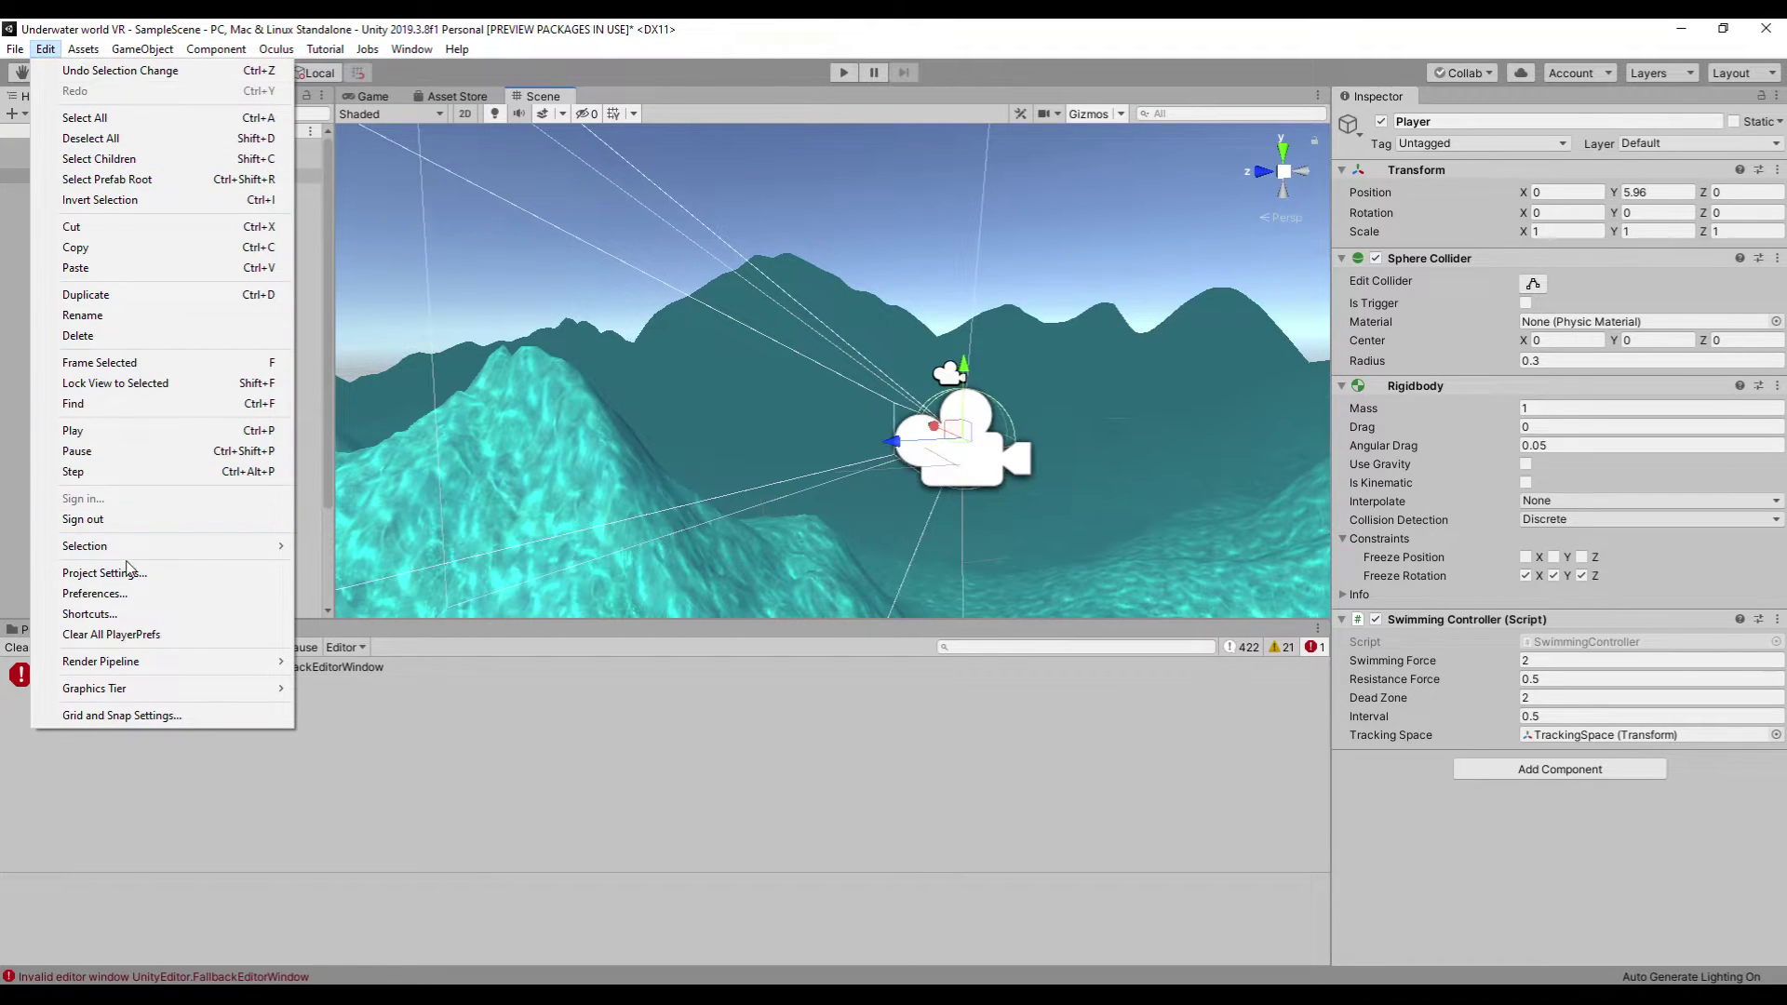
{"action": "left_click", "coordinate": [133, 576]}
{"action": "left_click", "coordinate": [551, 408]}
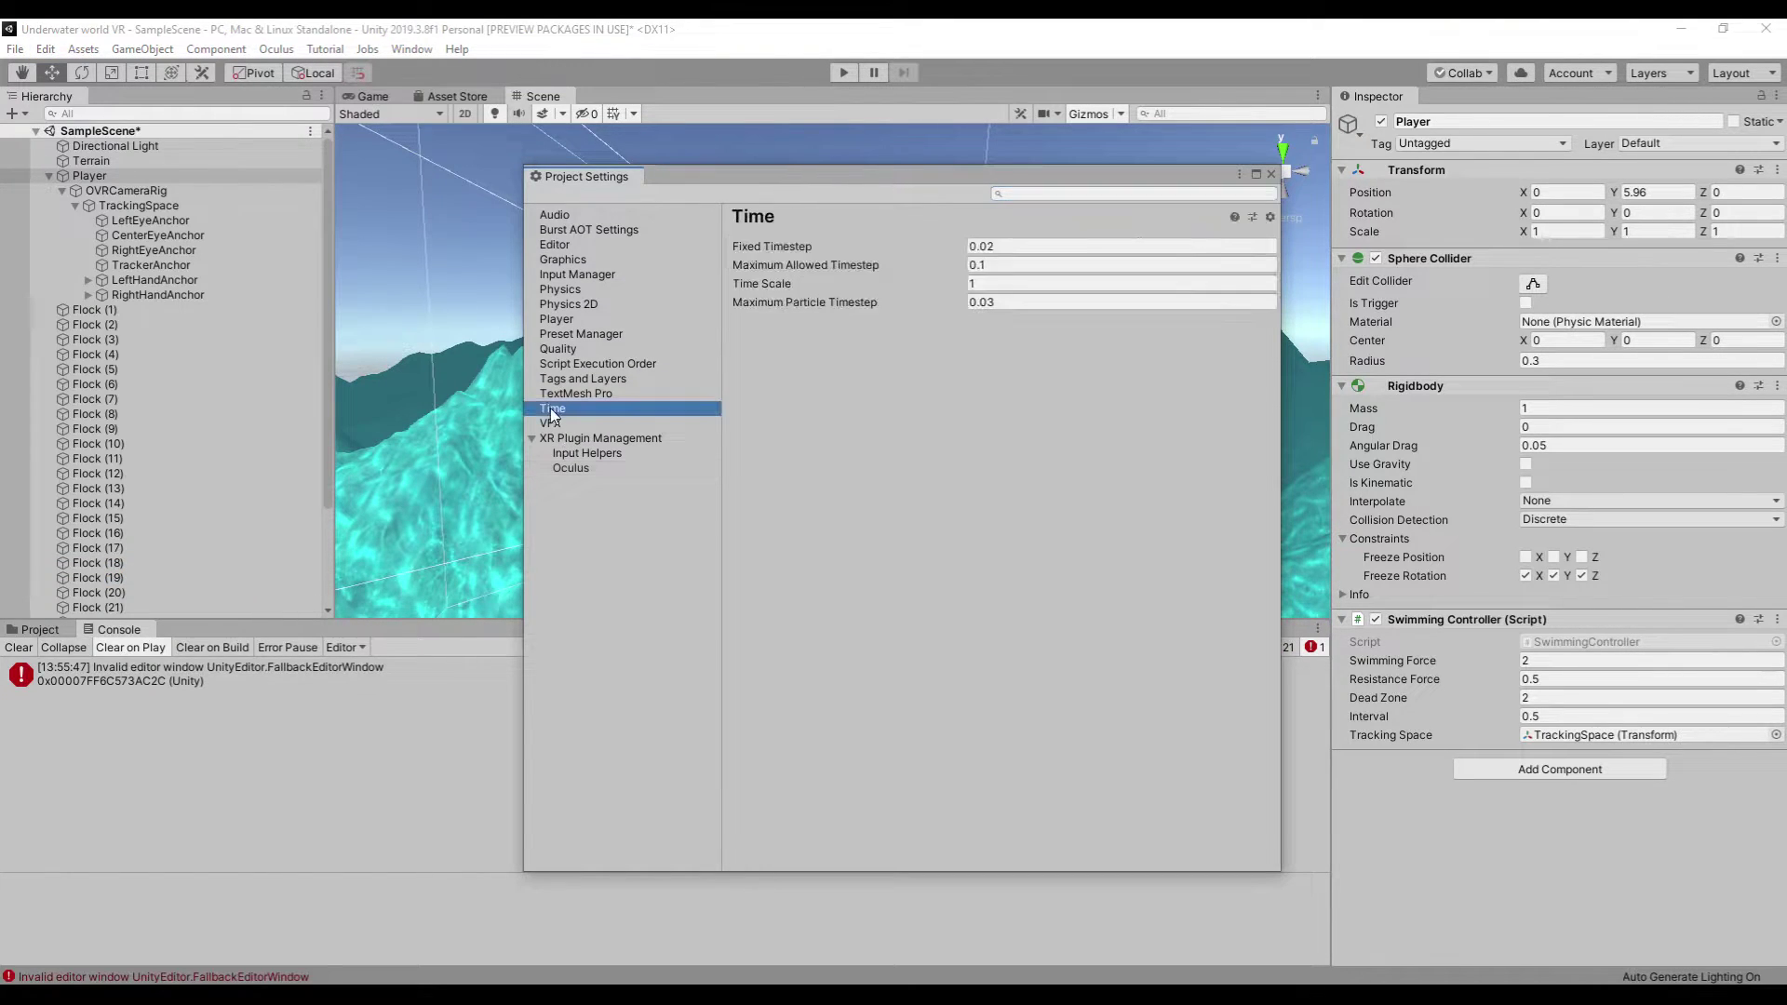
{"action": "left_click", "coordinate": [985, 245]}
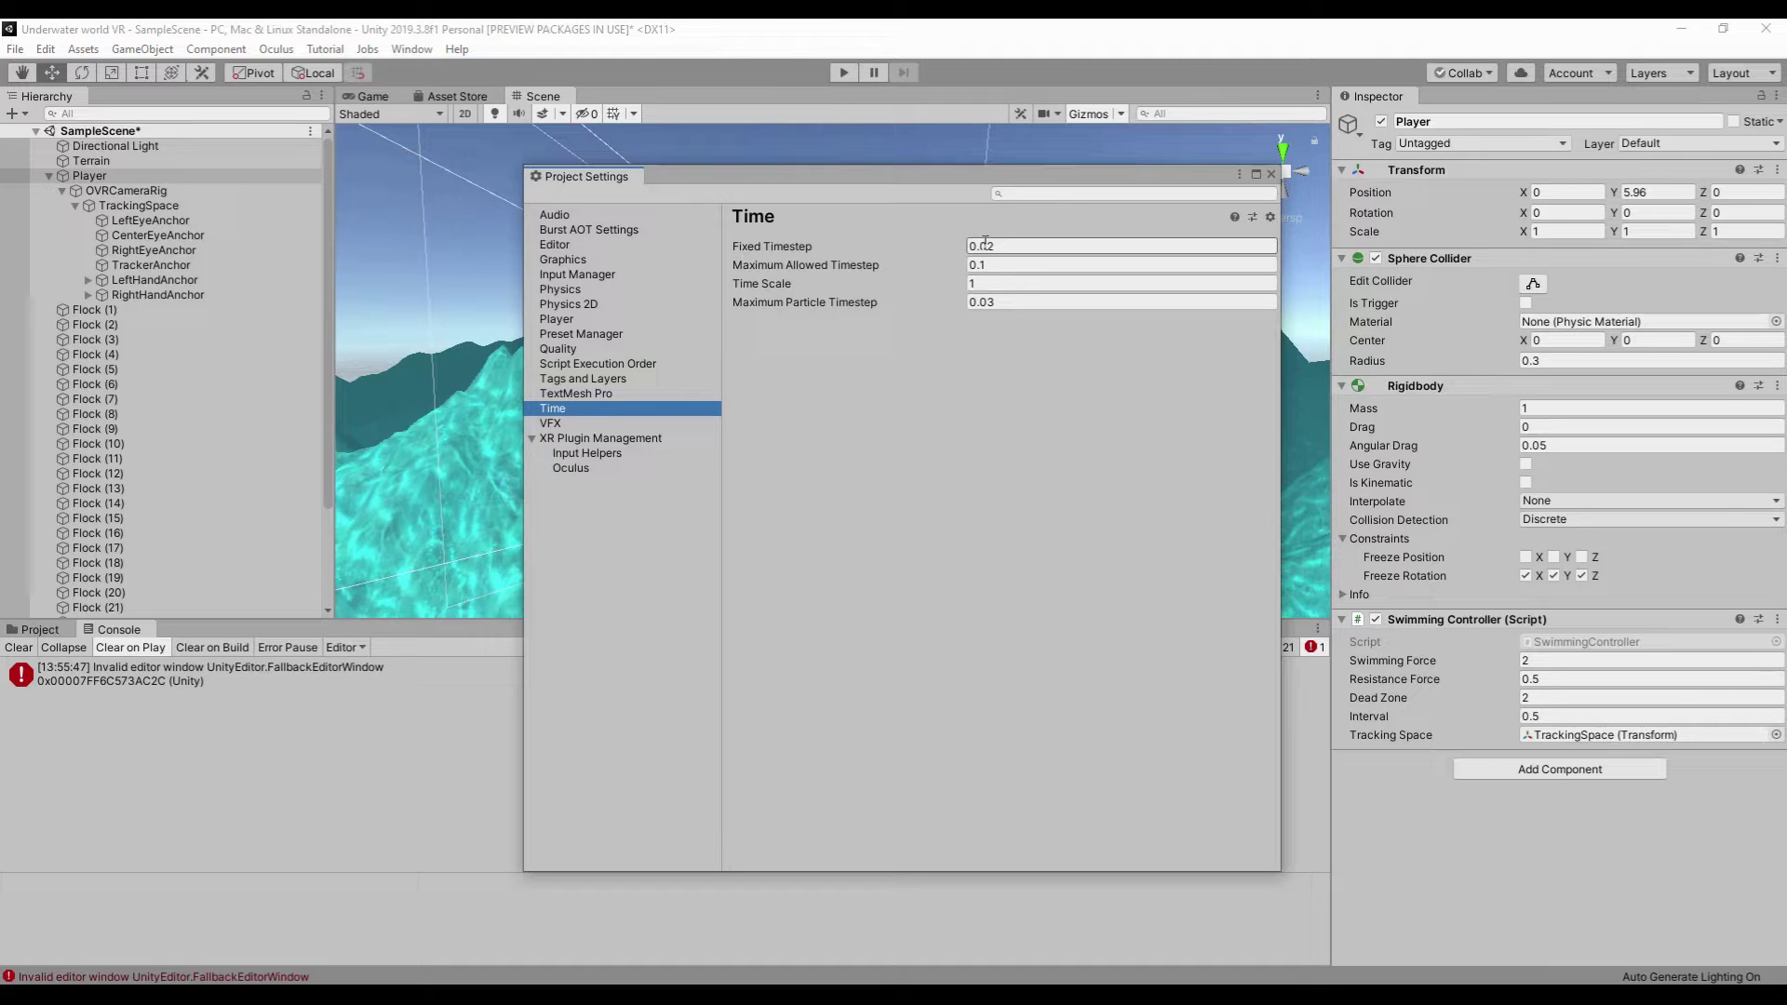
{"action": "left_click", "coordinate": [984, 246]}
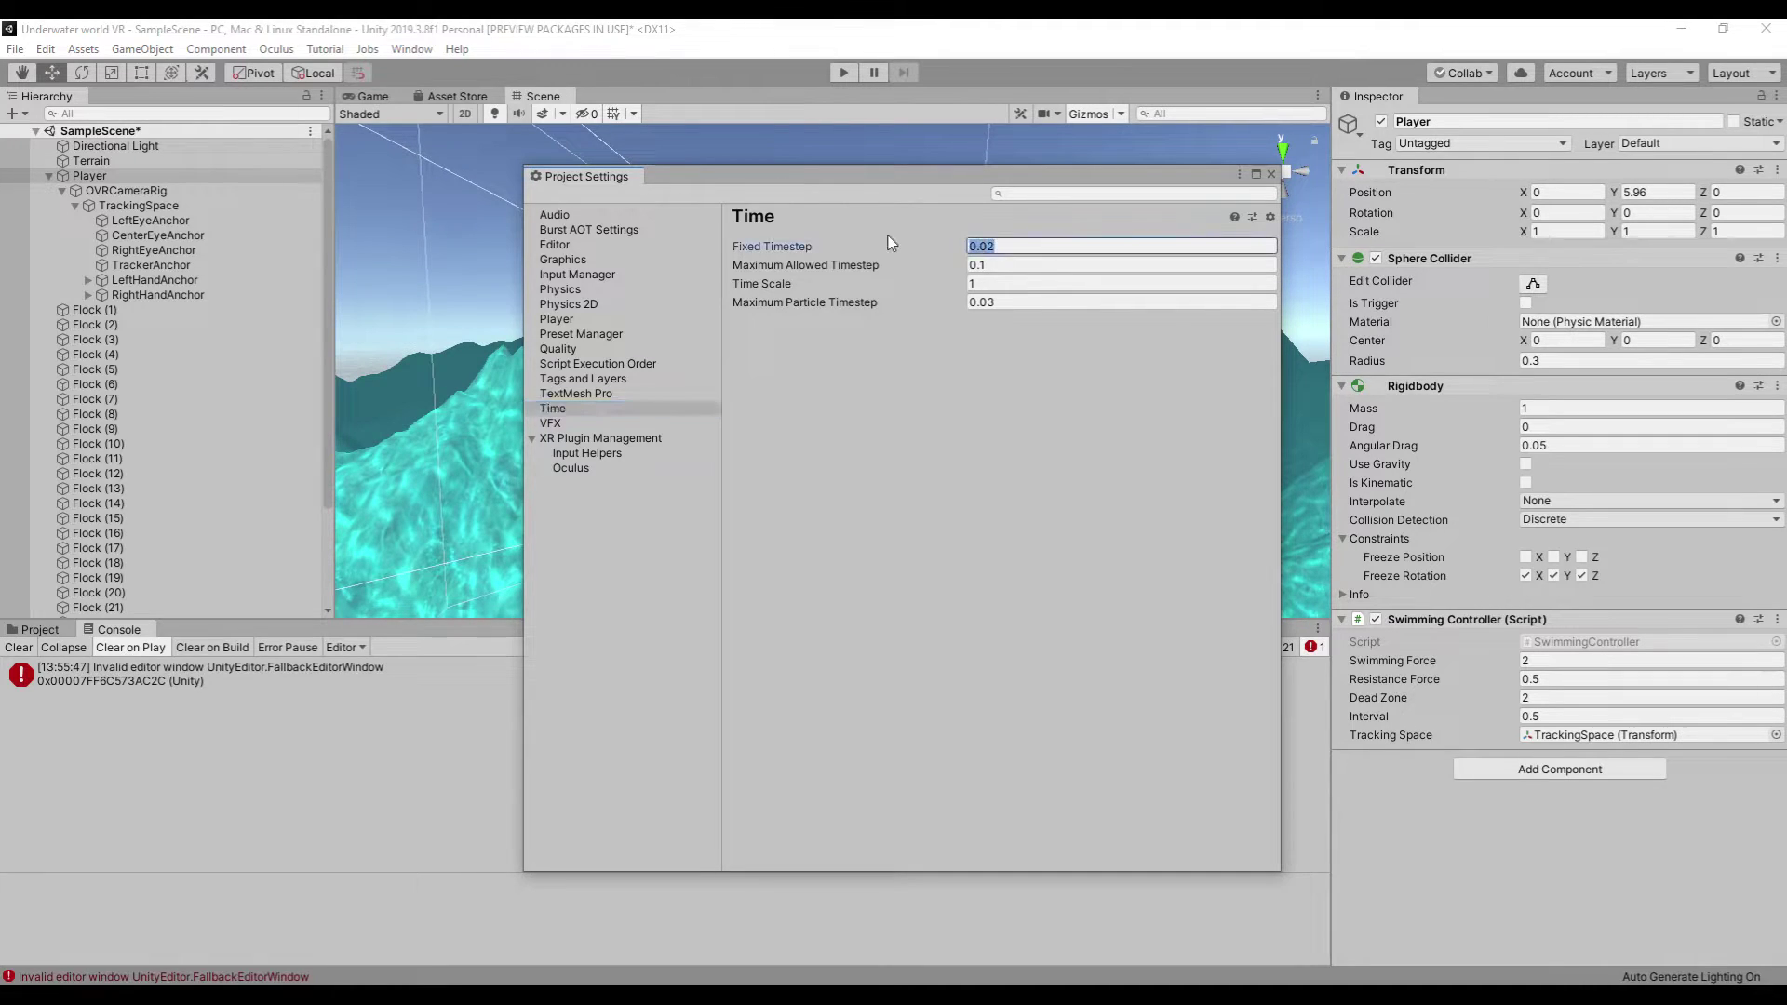
{"action": "type", "text": "1/72"}
{"action": "key", "text": "Return"}
{"action": "left_click", "coordinate": [1275, 175]}
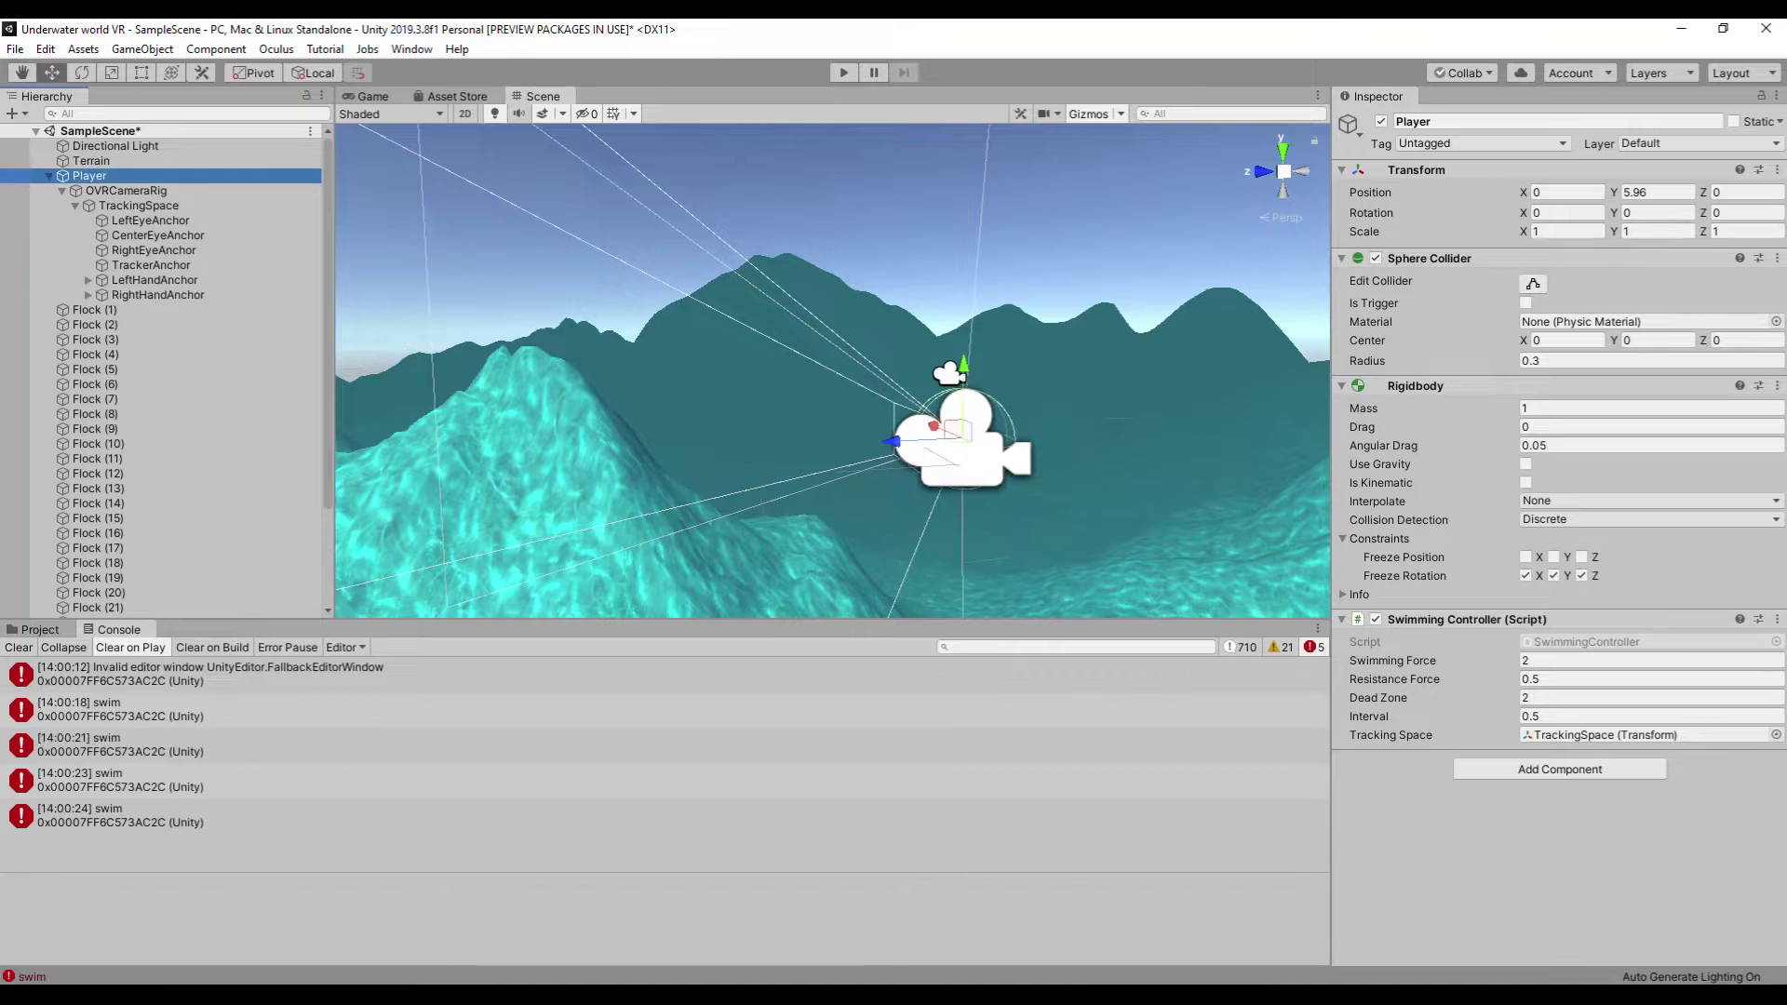
- Set Swimming Force to 0.5, edit Resistance Force, and run the scene in play mode
{"action": "left_click", "coordinate": [1543, 660]}
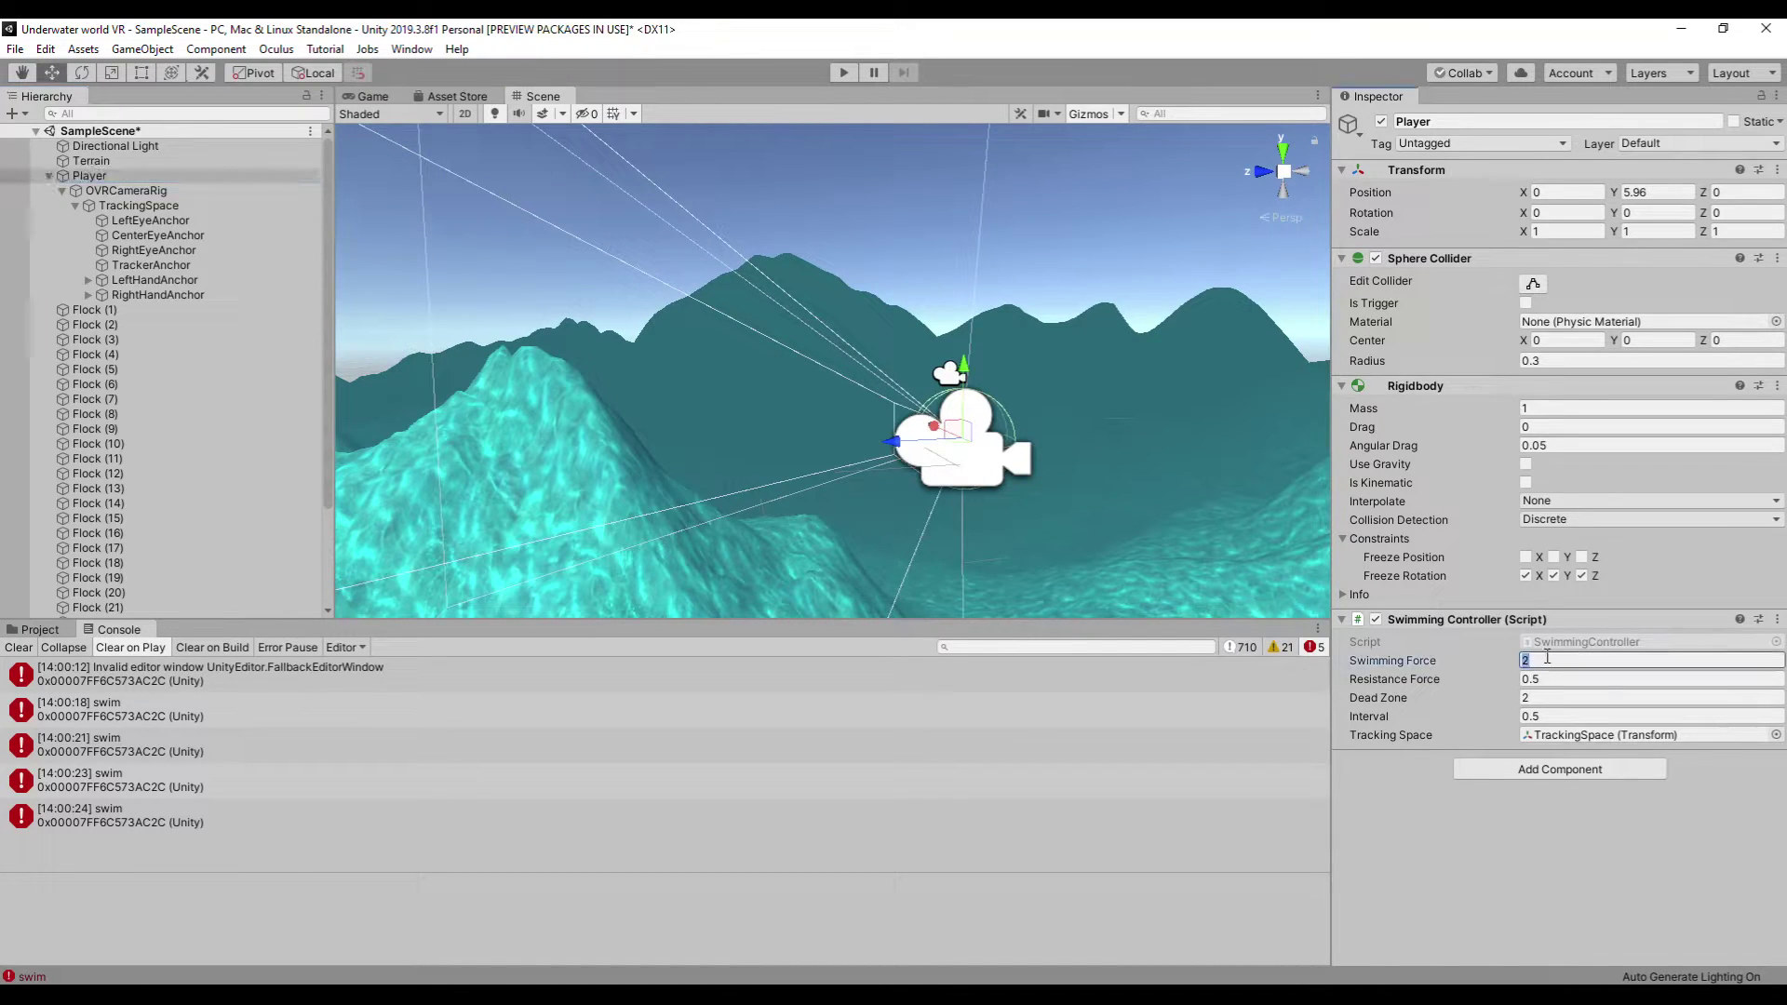
{"action": "type", "text": "0.5"}
{"action": "left_click", "coordinate": [1562, 678]}
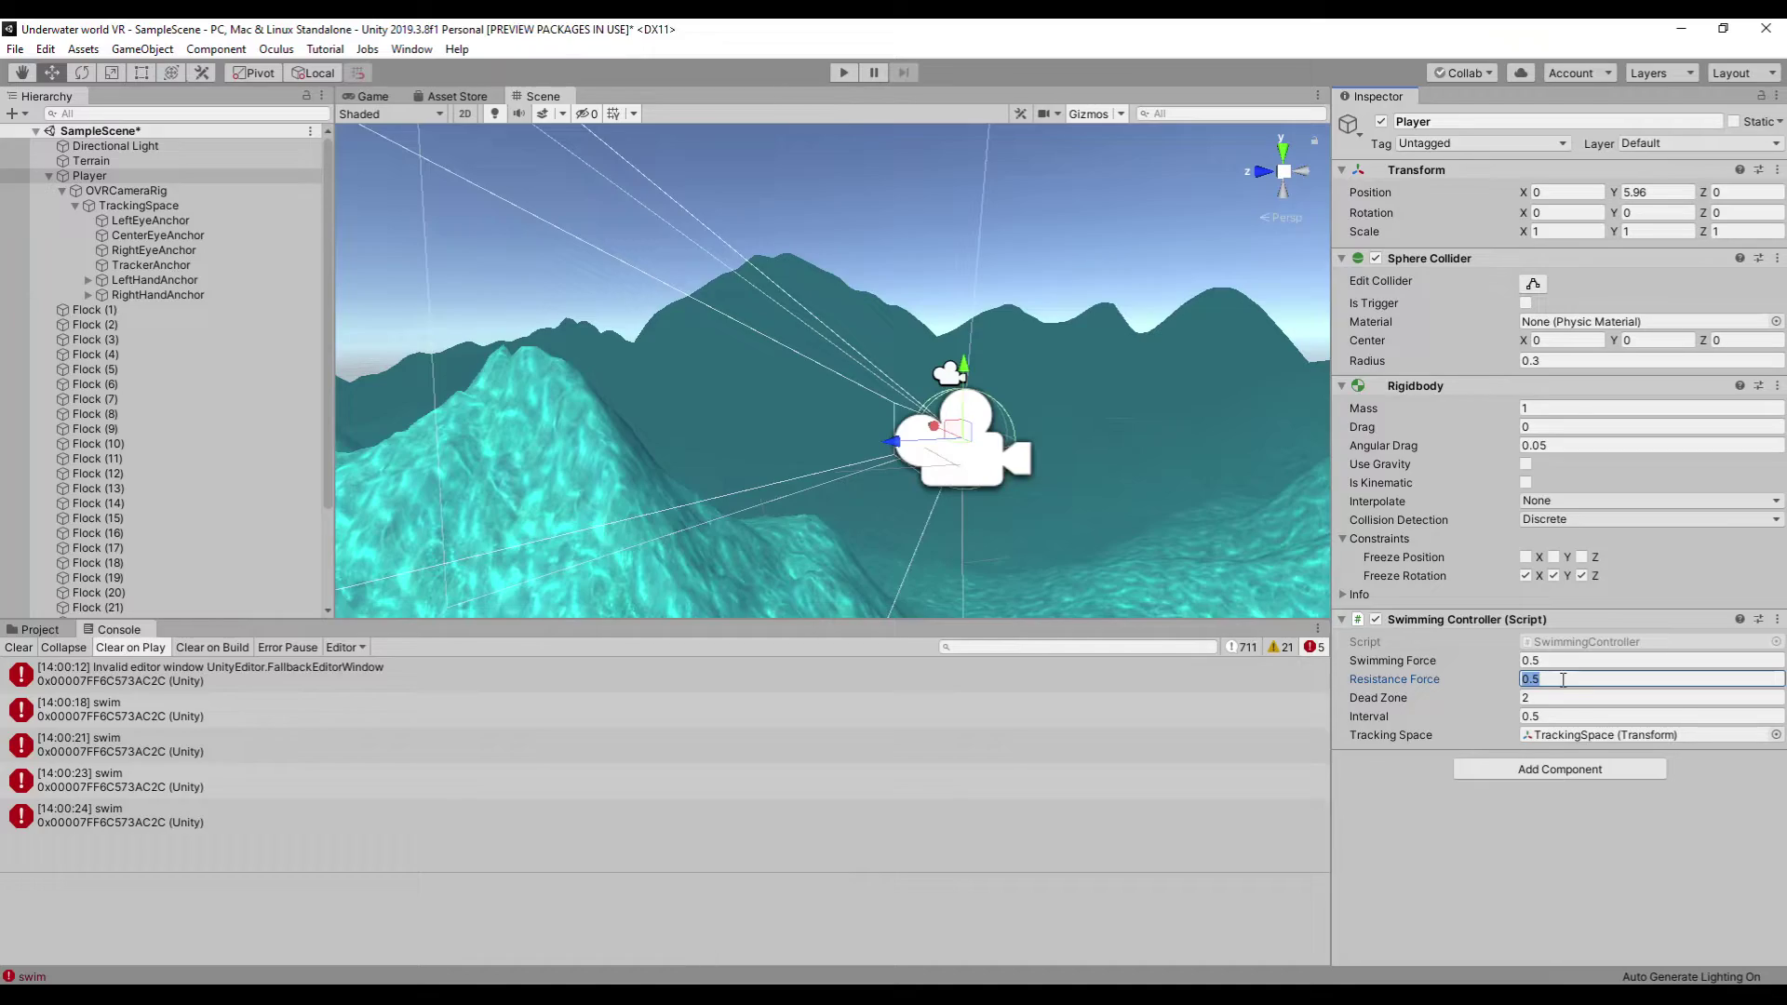
{"action": "type", "text": "2"}
{"action": "left_click", "coordinate": [842, 73]}
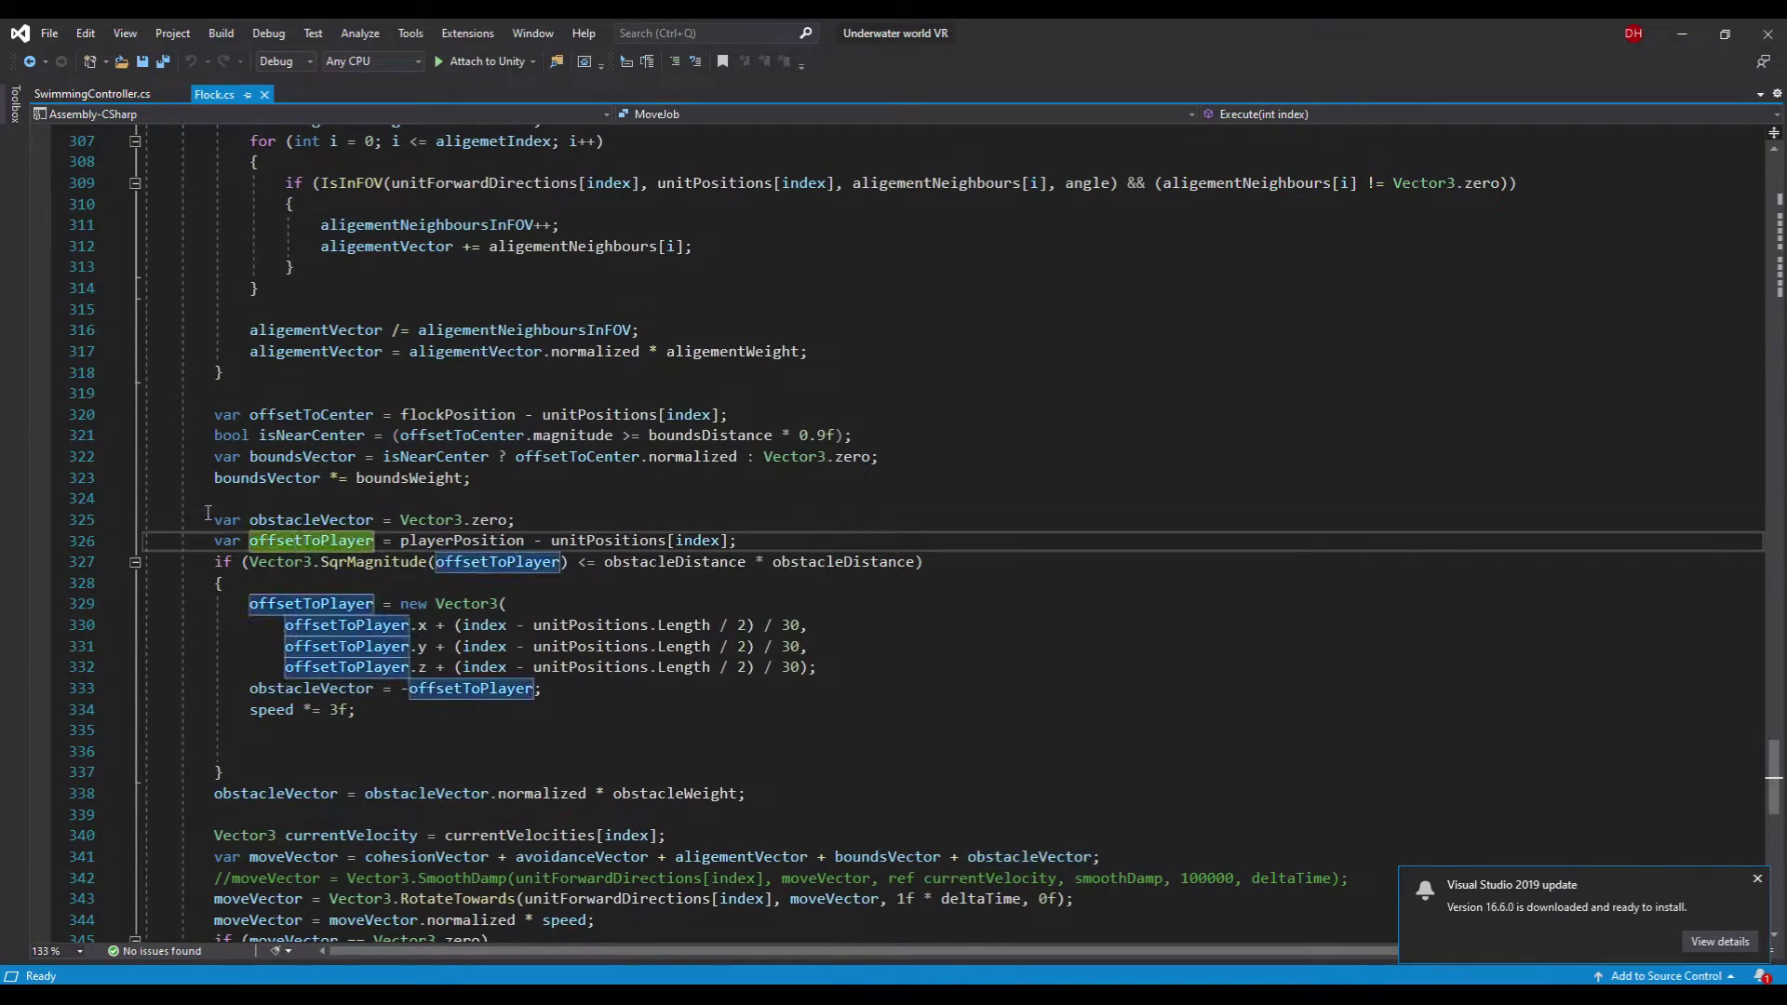
- Select and then deselect the Flock.cs avoidance code on lines 325–338
{"action": "left_click_drag", "start_coordinate": [215, 521], "coordinate": [776, 796]}
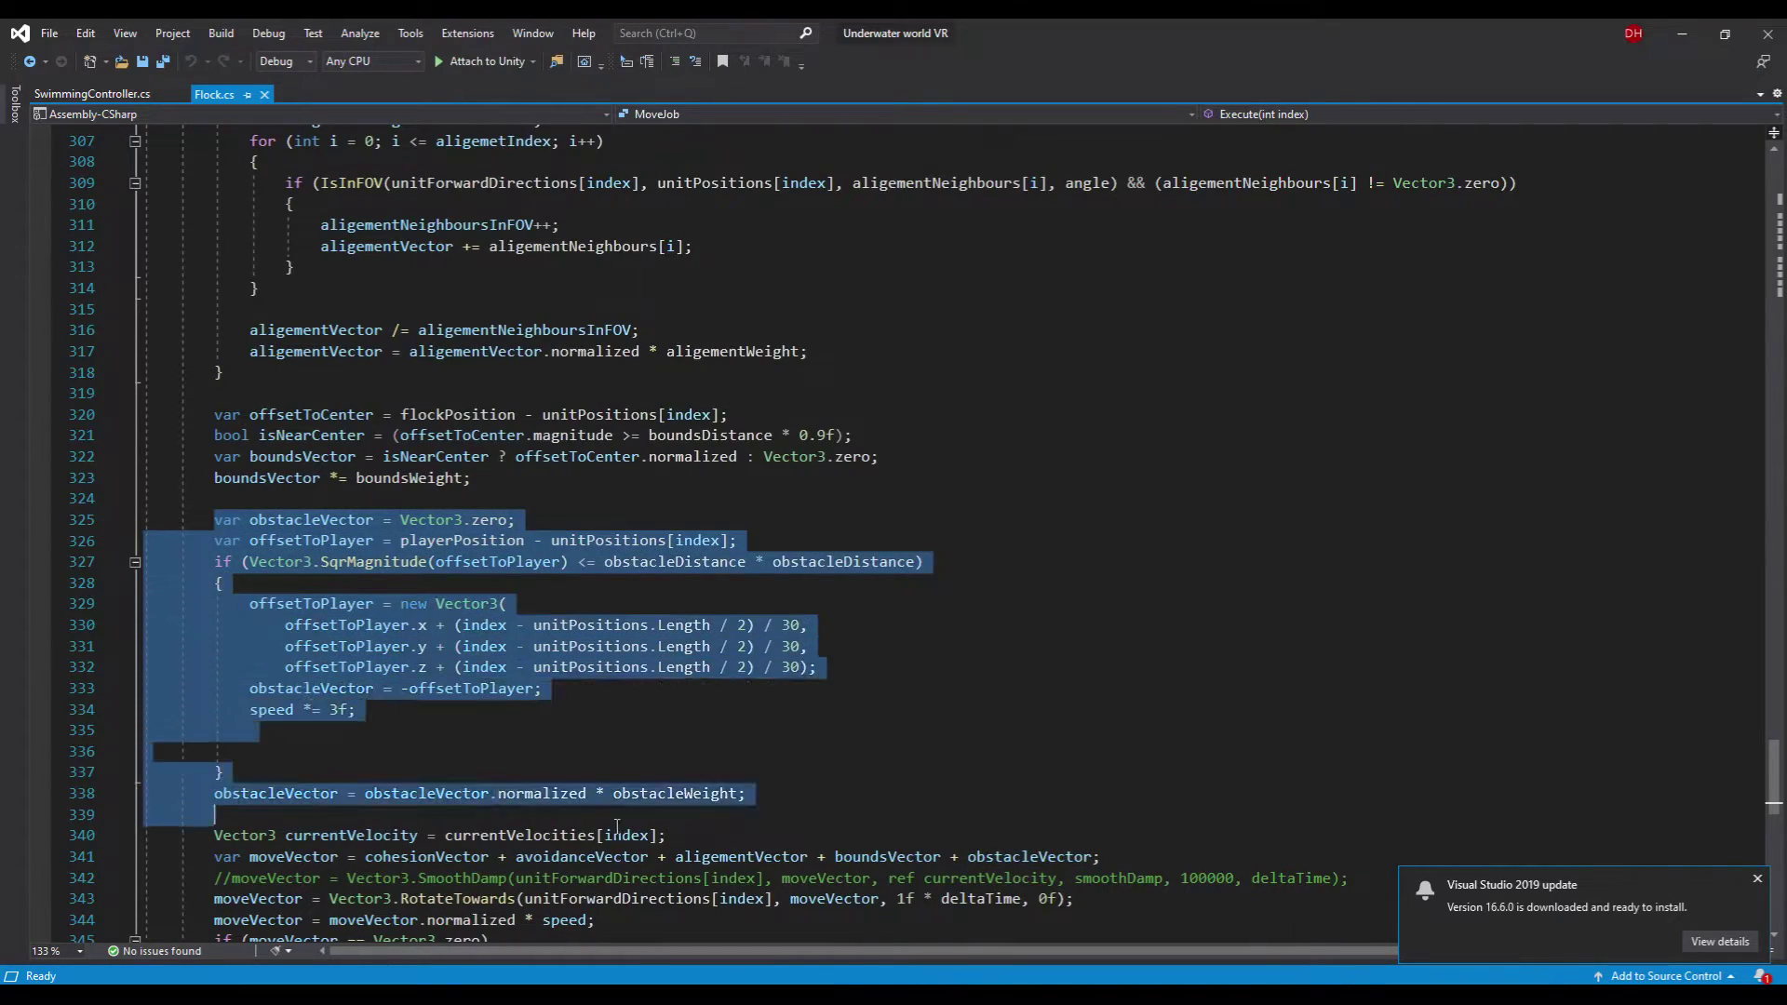
{"action": "left_click", "coordinate": [777, 796]}
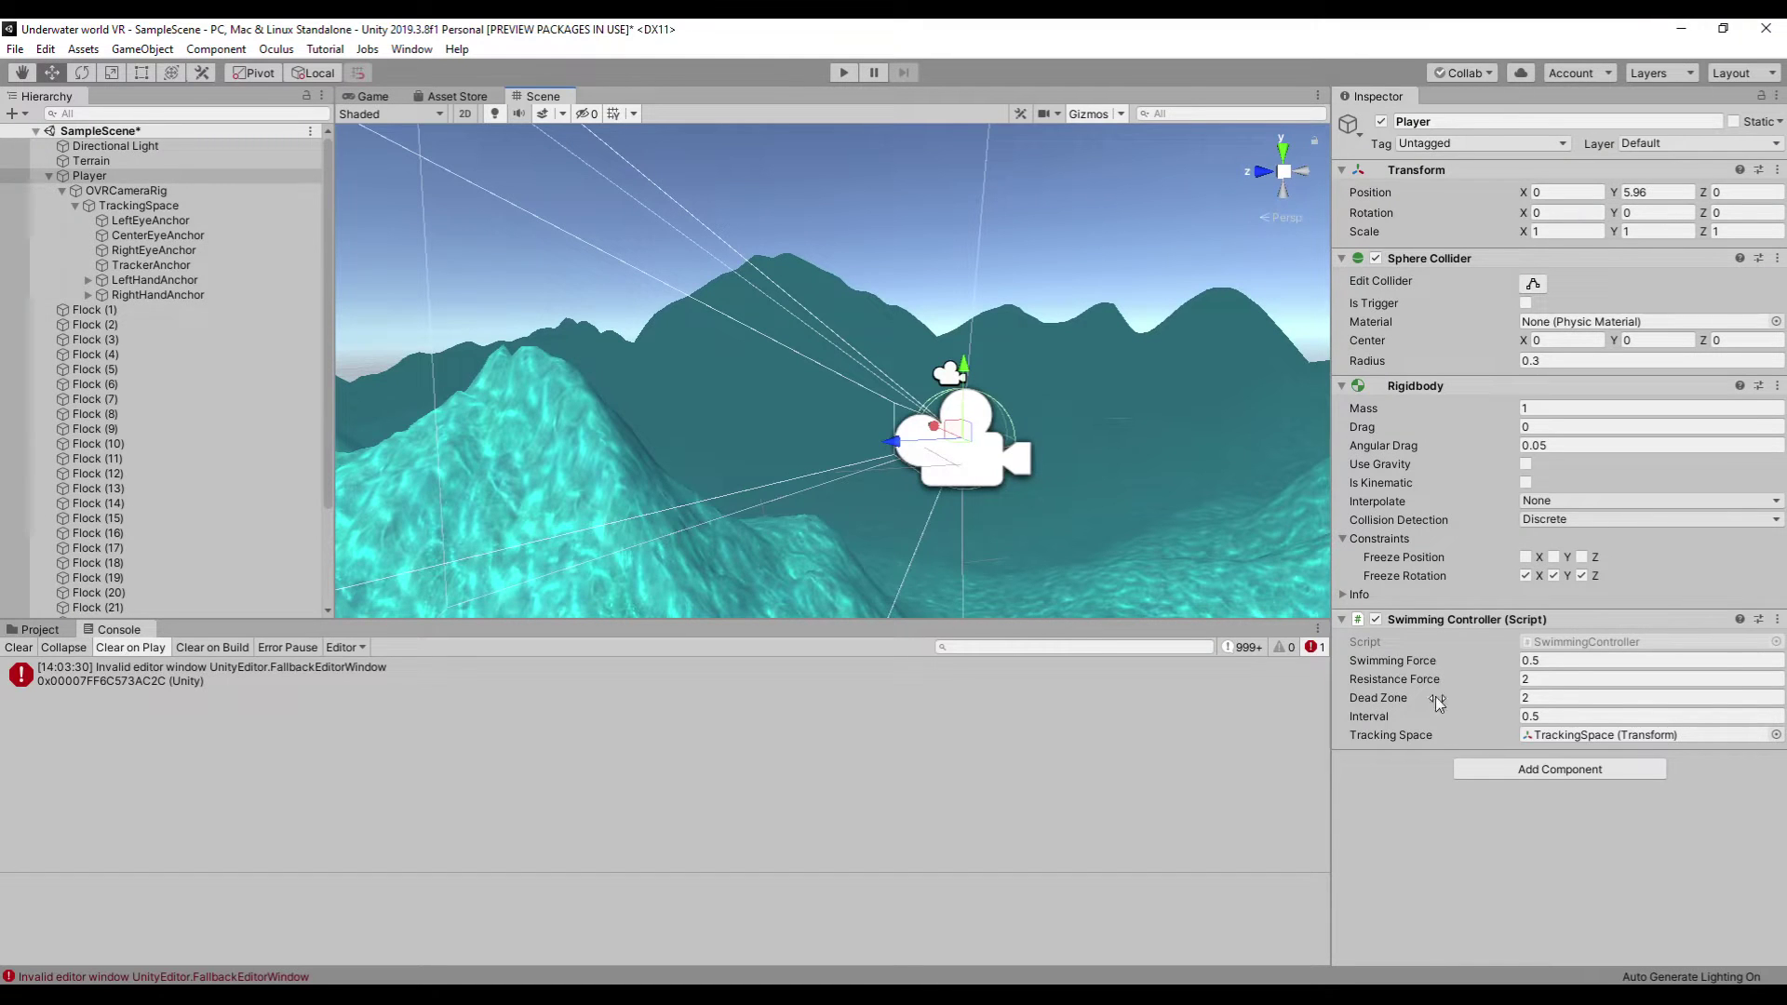
- Create a C# script named CustomGravity in the Scripts folder
{"action": "left_click", "coordinate": [39, 630]}
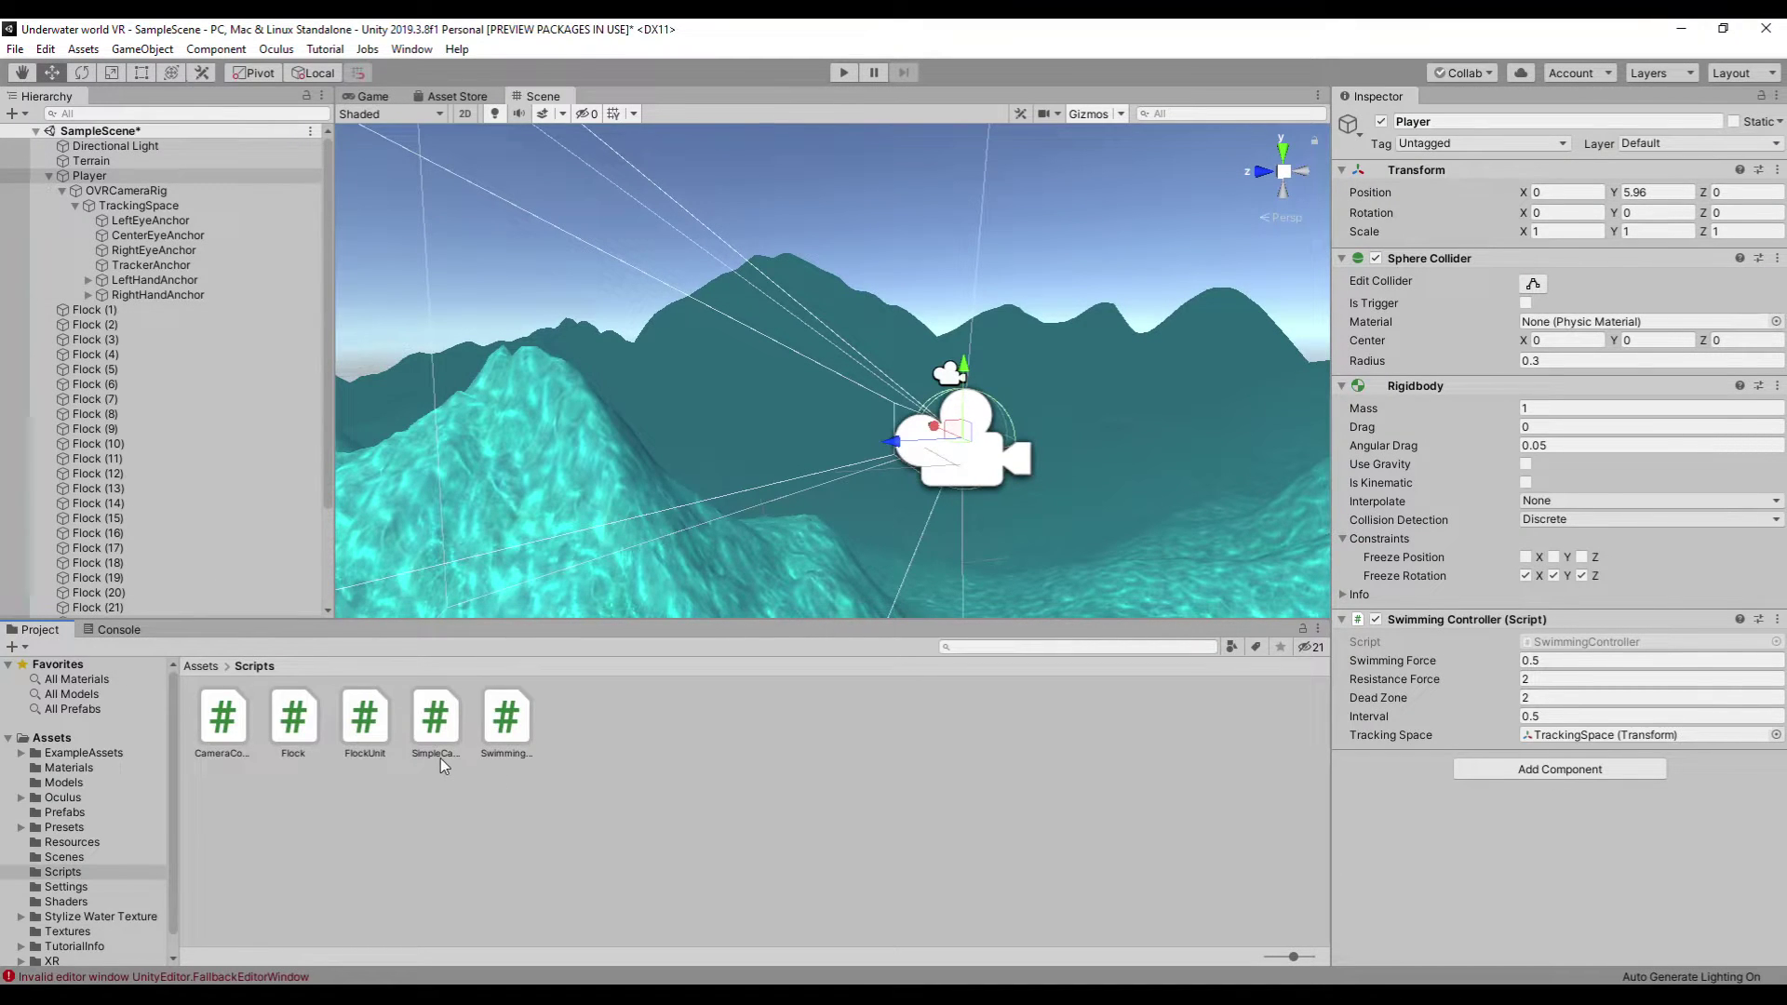
{"action": "right_click", "coordinate": [657, 777]}
{"action": "mouse_move", "coordinate": [704, 292]}
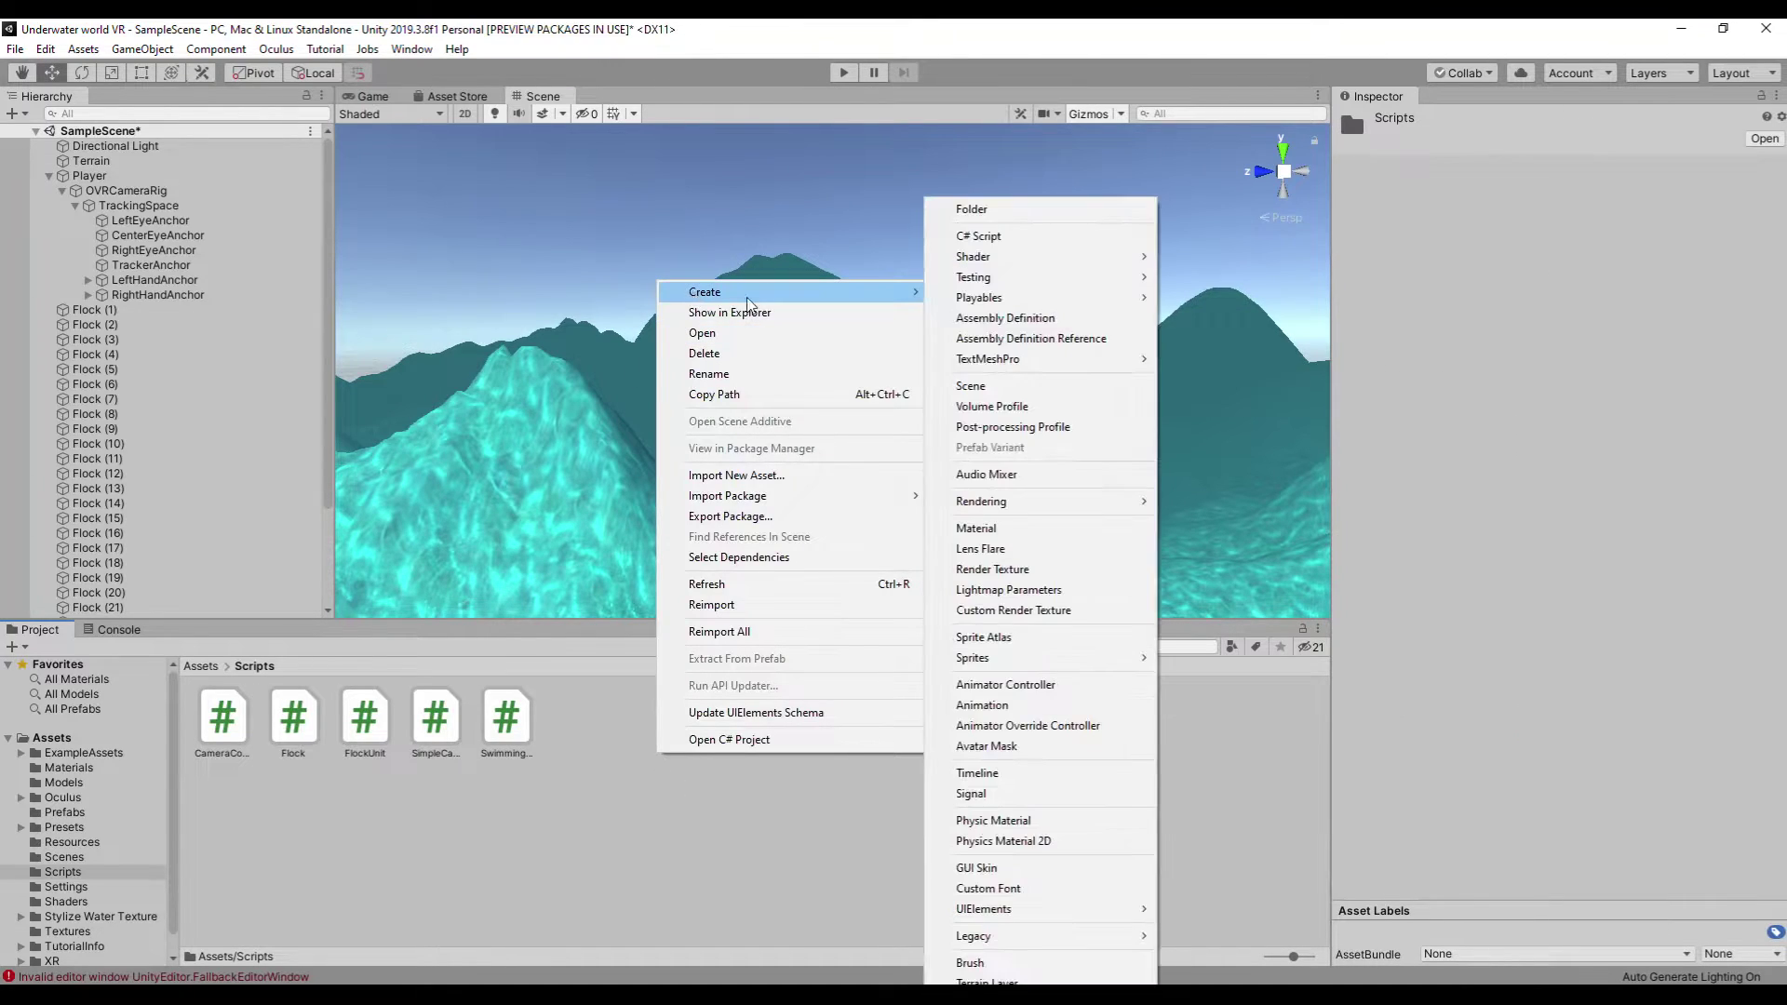
{"action": "left_click", "coordinate": [1025, 236]}
{"action": "type", "text": "CustomGravity"}
{"action": "key", "text": "Return"}
- Attach CustomGravity to the Player and set its Swimming Force to 0.8
{"action": "left_click", "coordinate": [940, 450]}
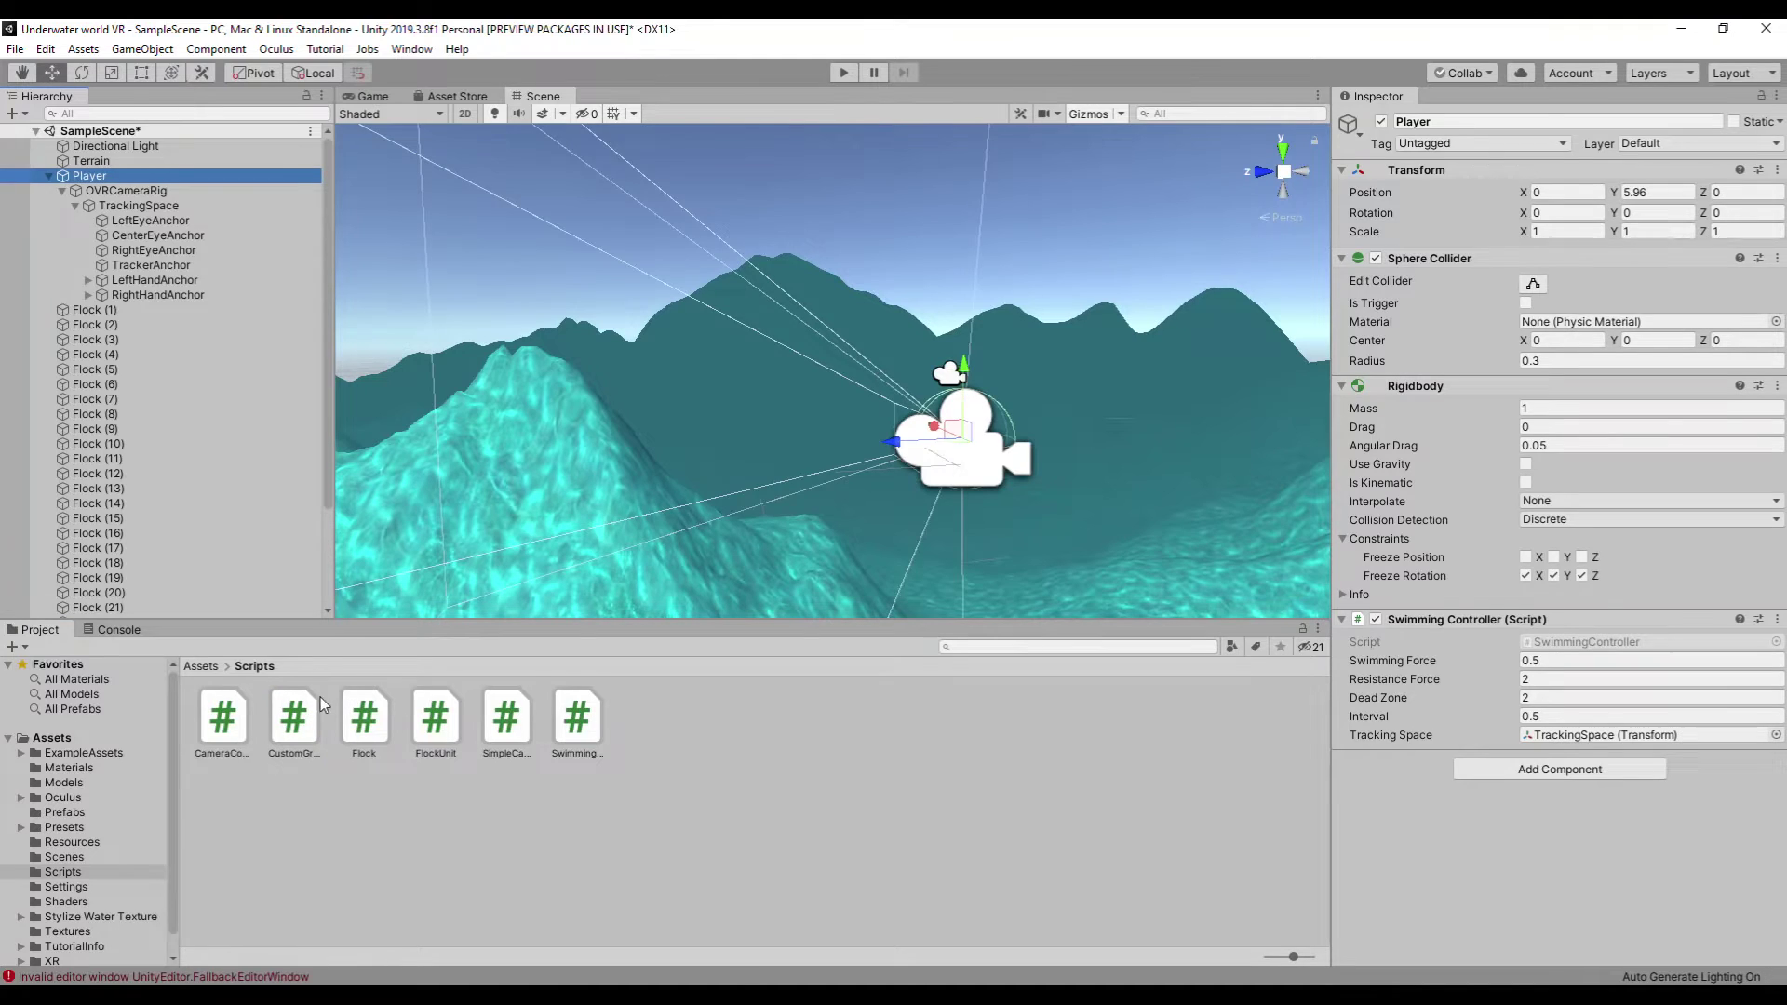
{"action": "left_click_drag", "start_coordinate": [293, 719], "coordinate": [1484, 887]}
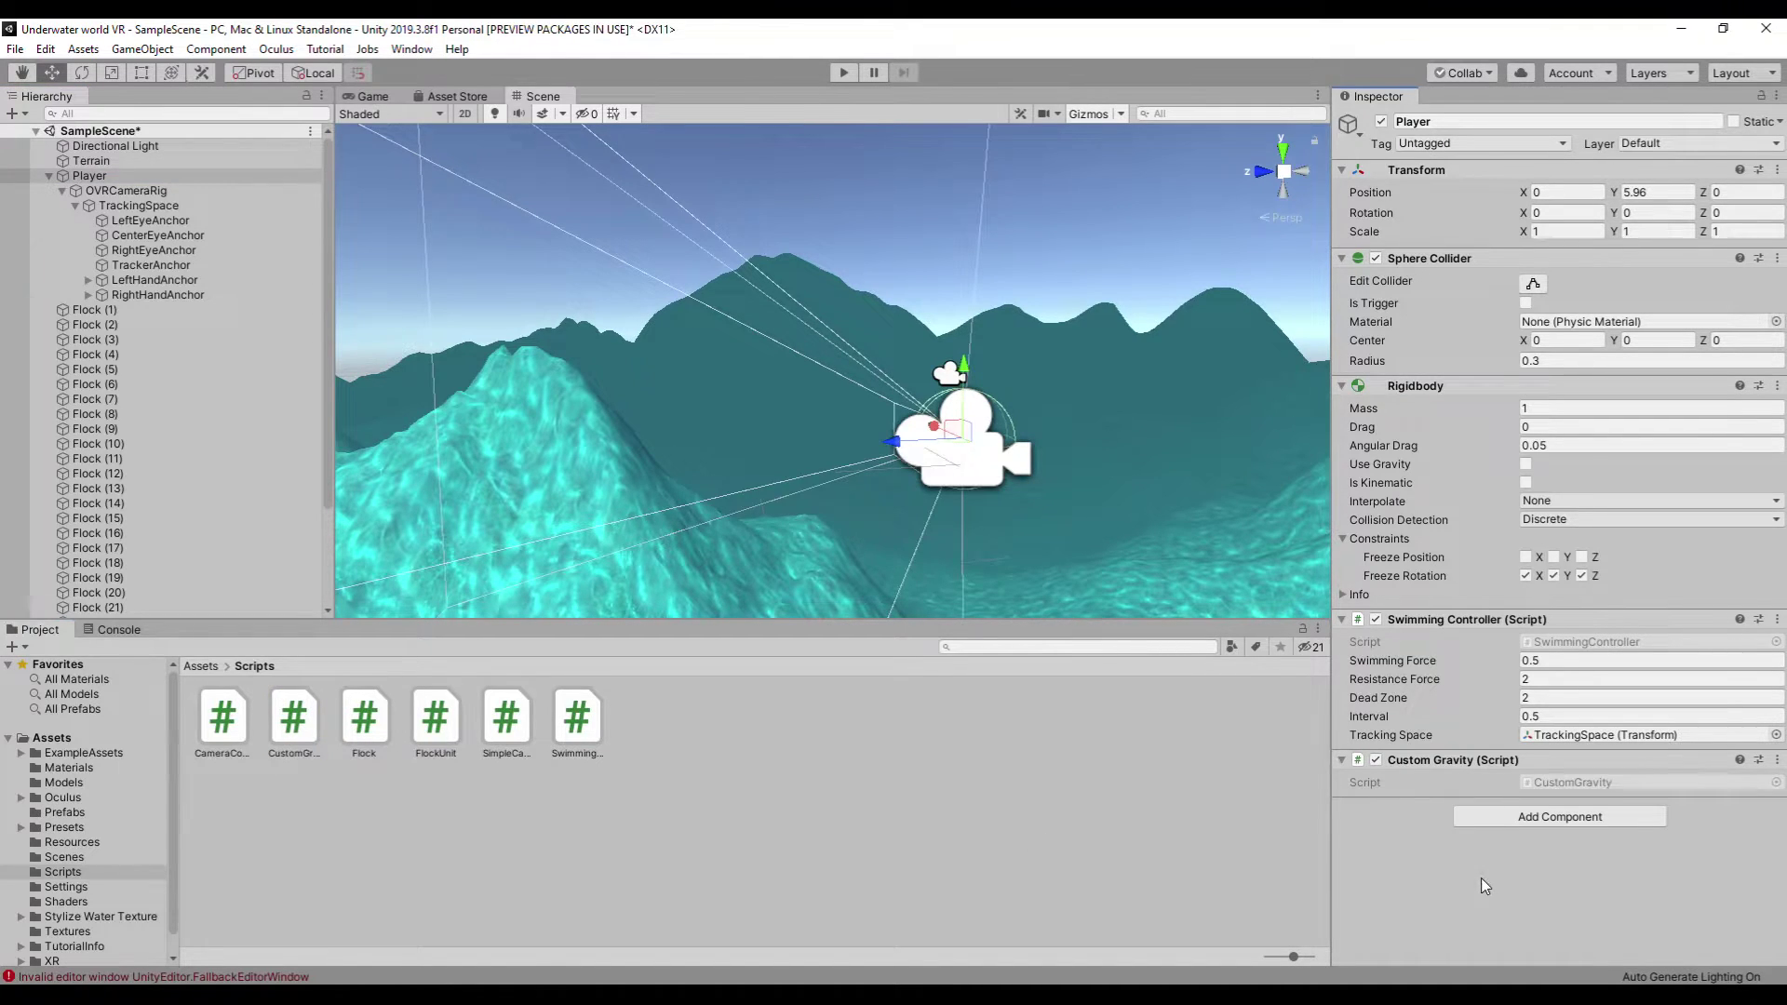
{"action": "left_click", "coordinate": [1538, 662]}
{"action": "type", "text": "0.8"}
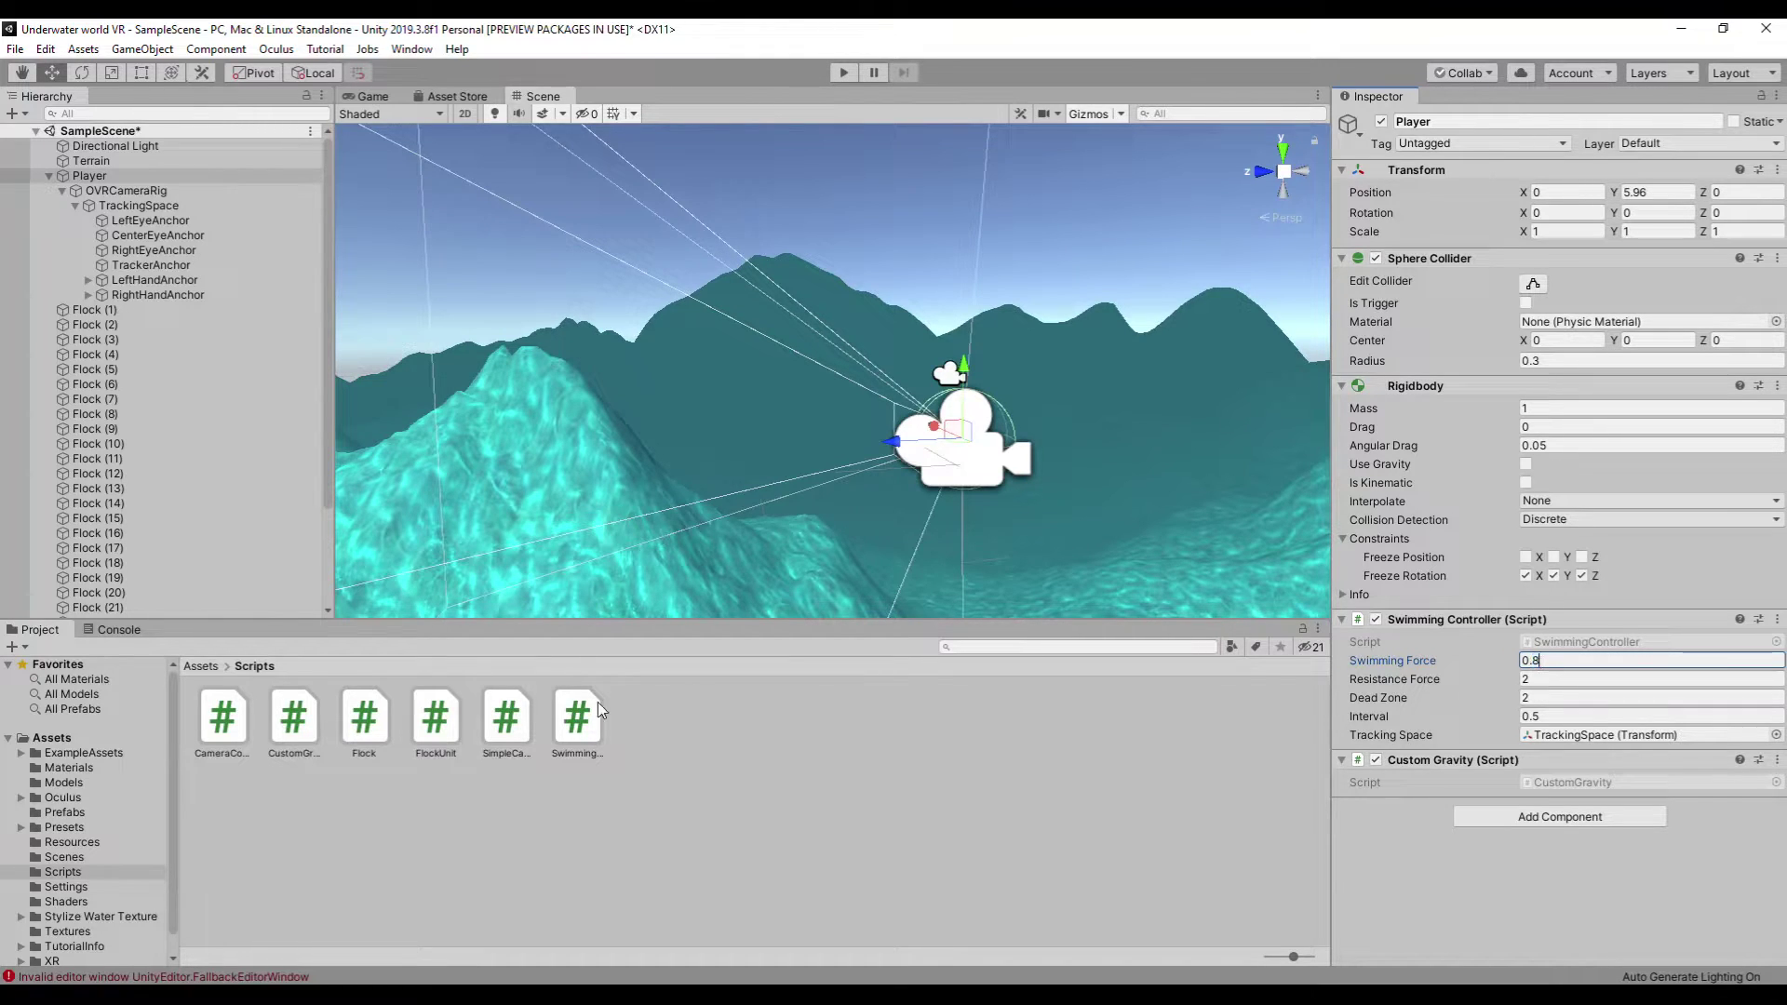
- Replace the CustomGravity template with gravityScale, globalGravity -9.81f and rigidbody fields
{"action": "double_click", "coordinate": [287, 719]}
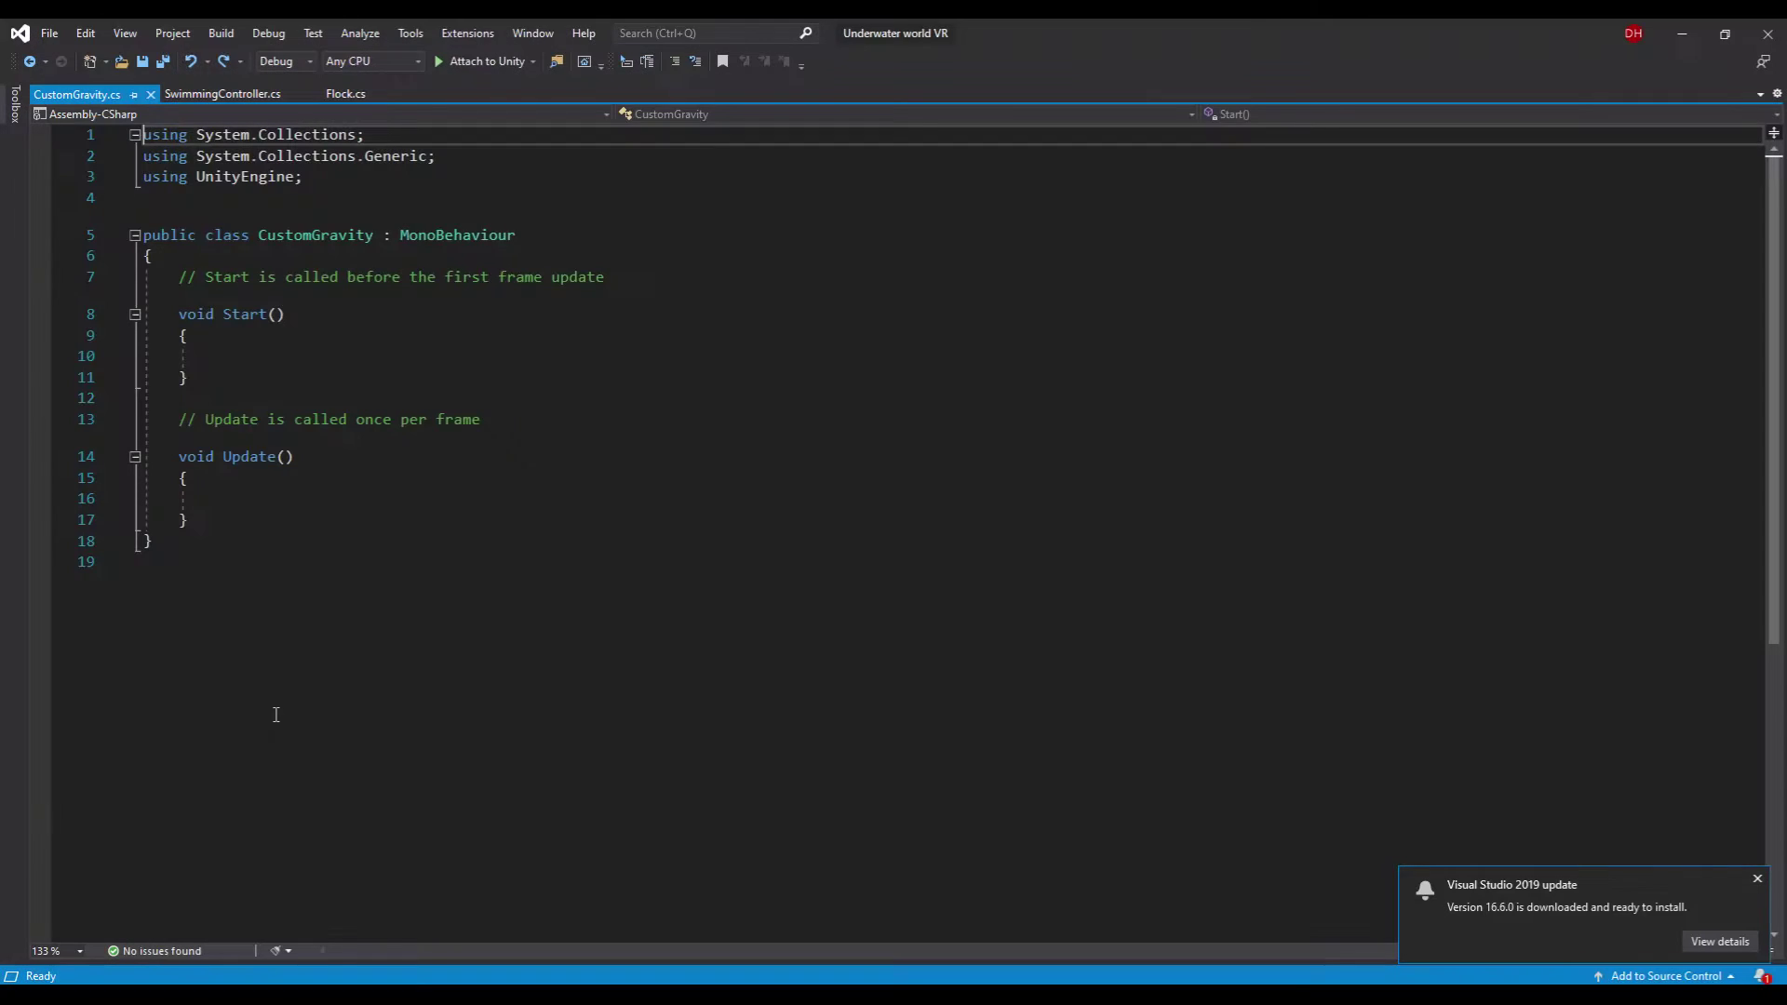
{"action": "left_click_drag", "start_coordinate": [177, 277], "coordinate": [297, 523]}
{"action": "type", "text": "["}
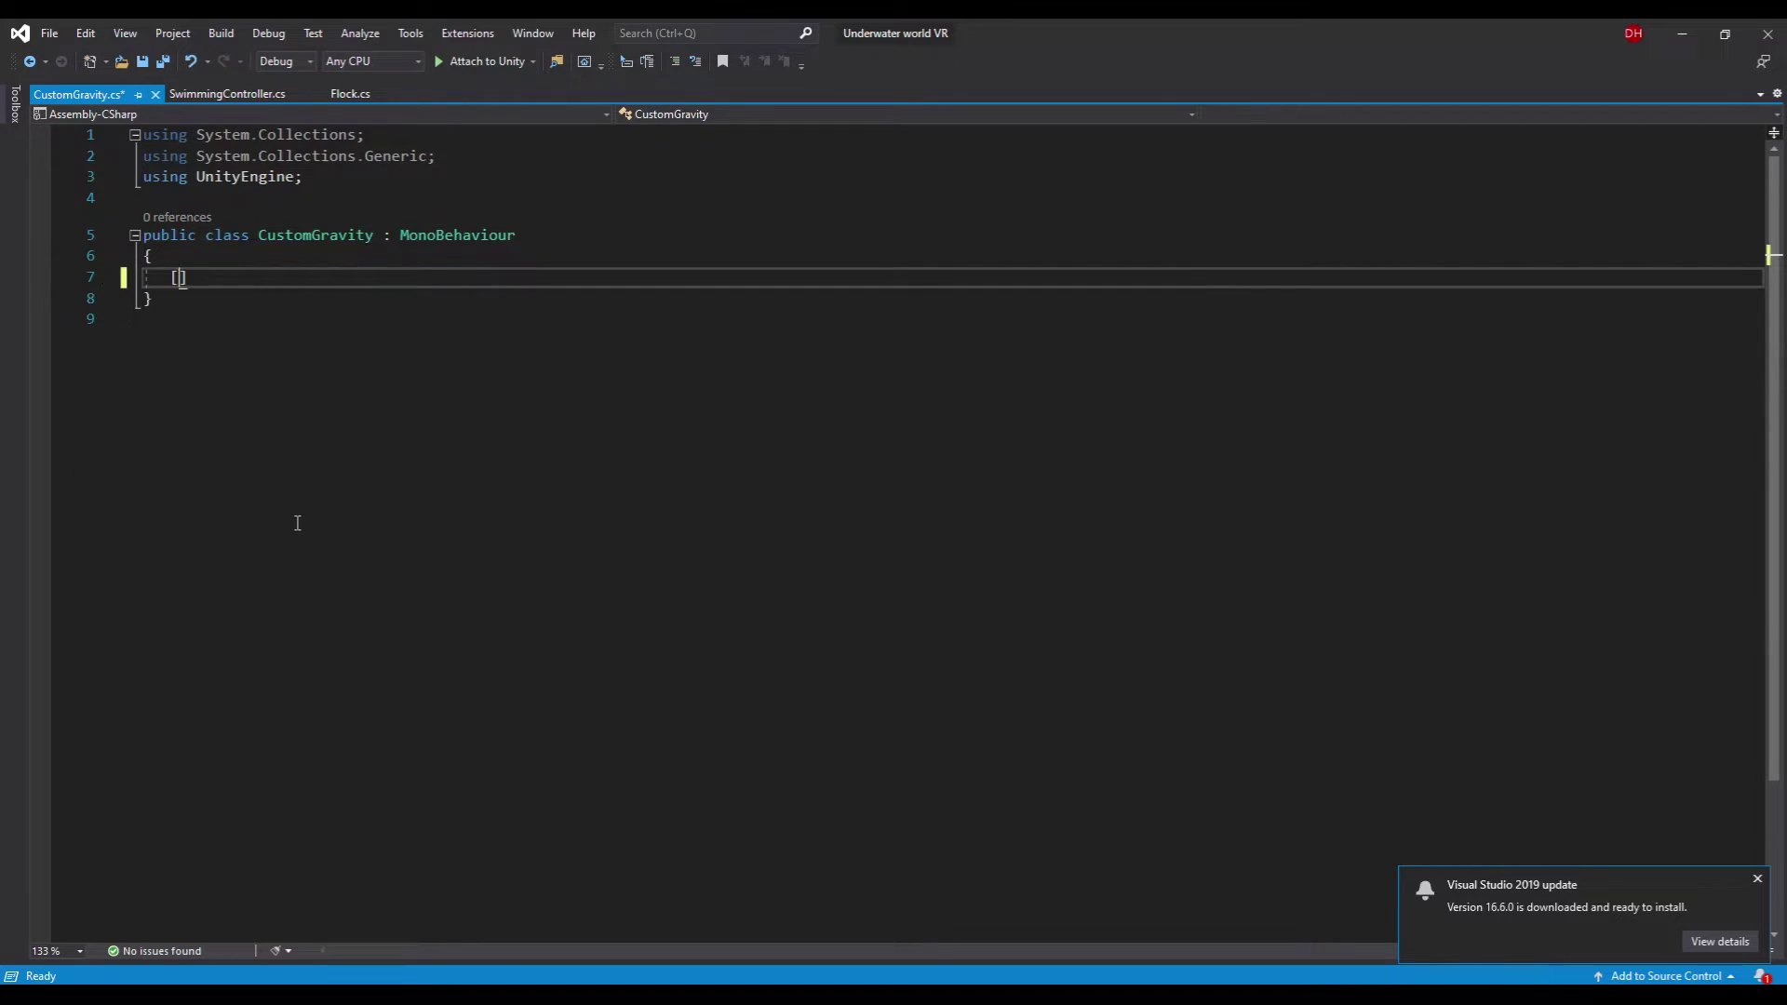
{"action": "type", "text": "SerializeField] private float gravityScale;"}
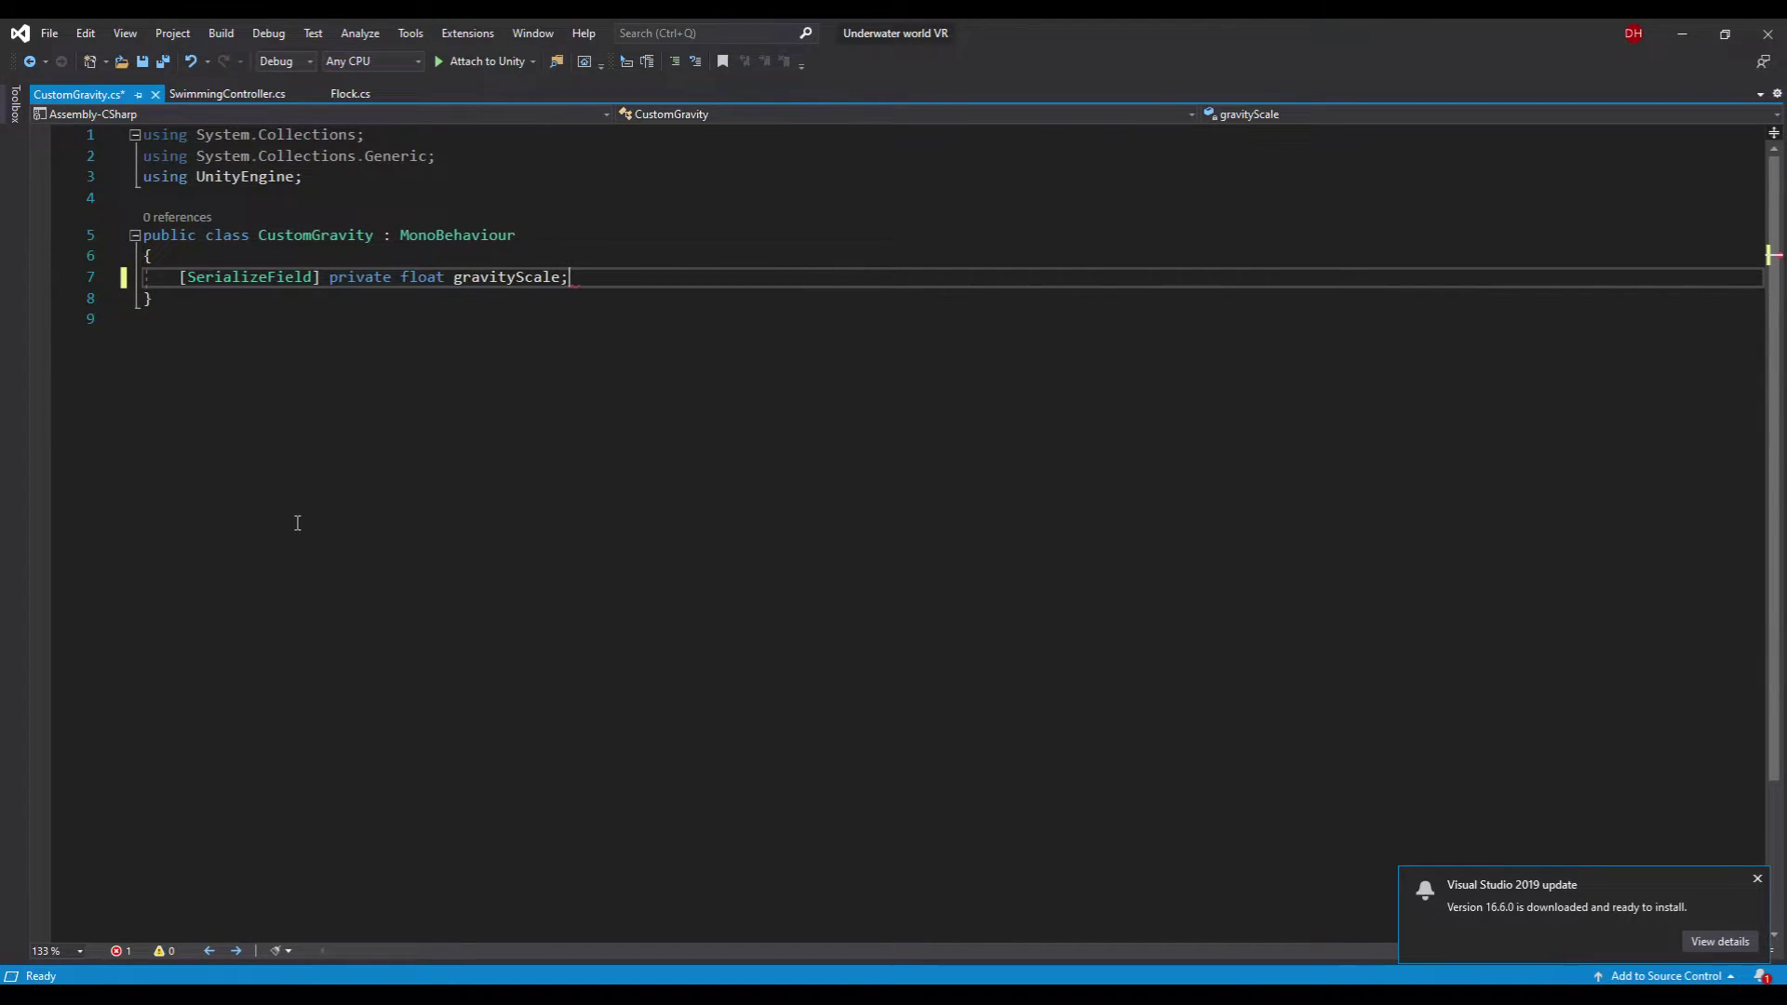
{"action": "key", "text": "Return"}
{"action": "type", "text": "private const float globalGravity = 9"}
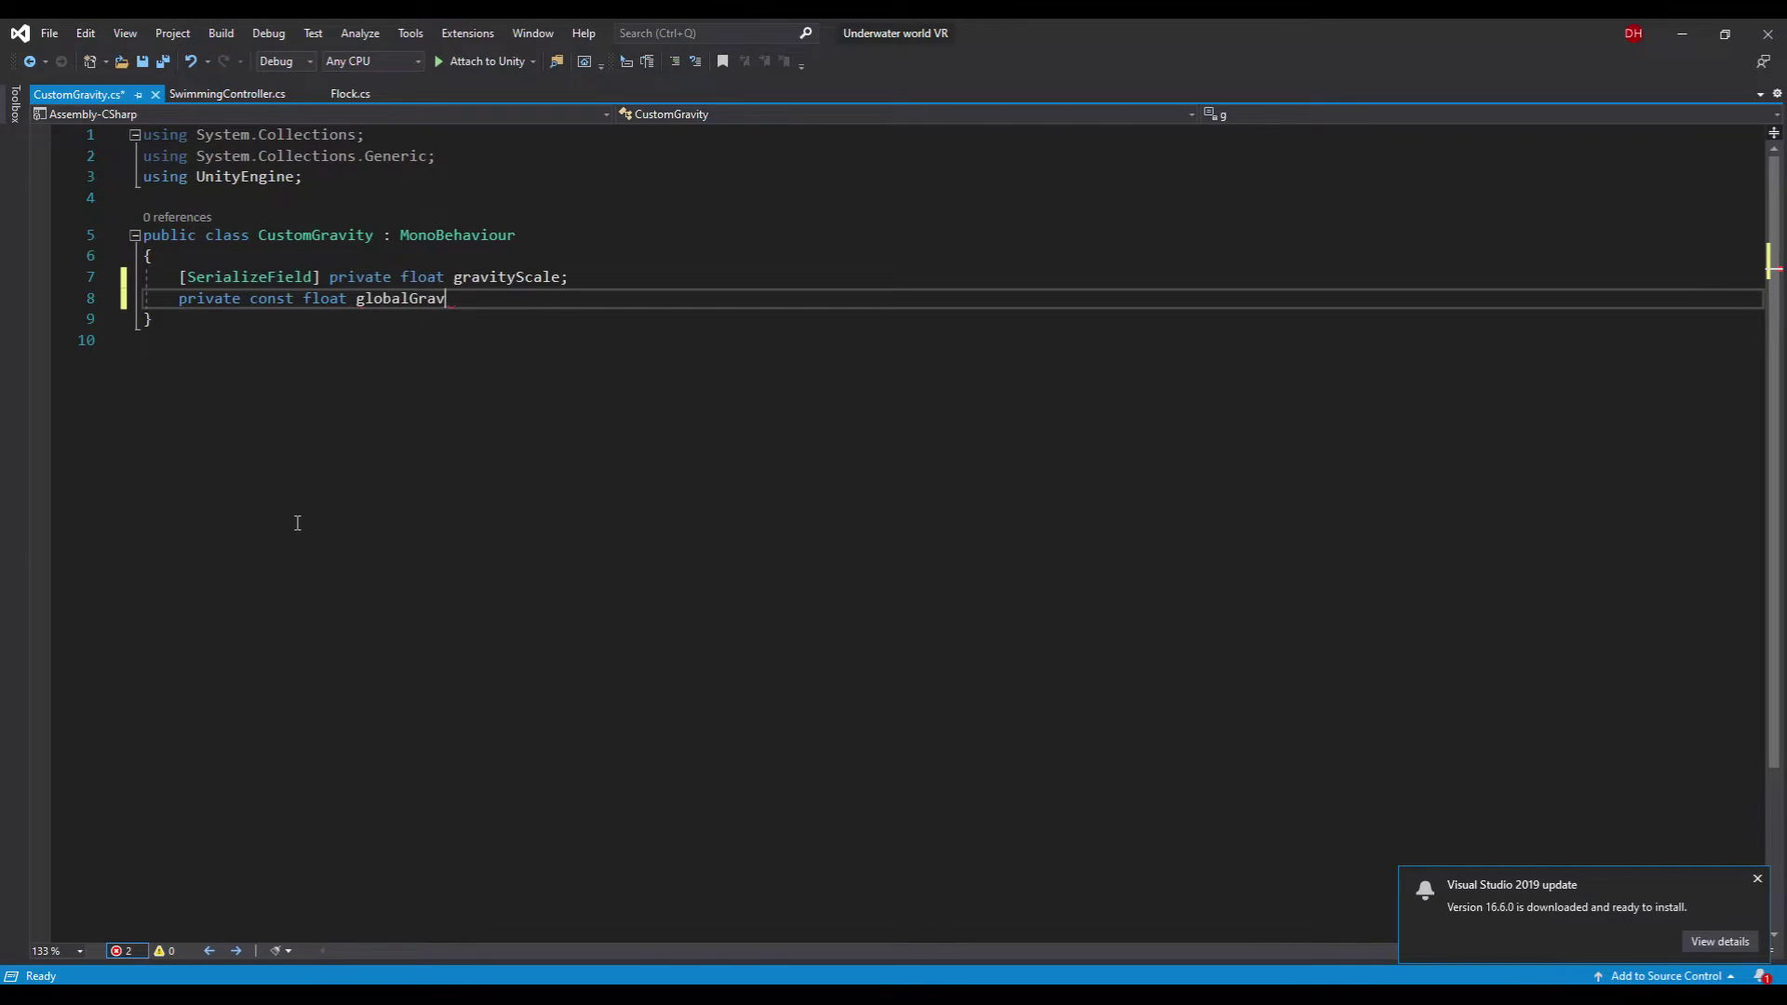
{"action": "type", "text": ".81f;"}
{"action": "key", "text": "Return"}
{"action": "type", "text": "private new Rigidbody righdbody;"}
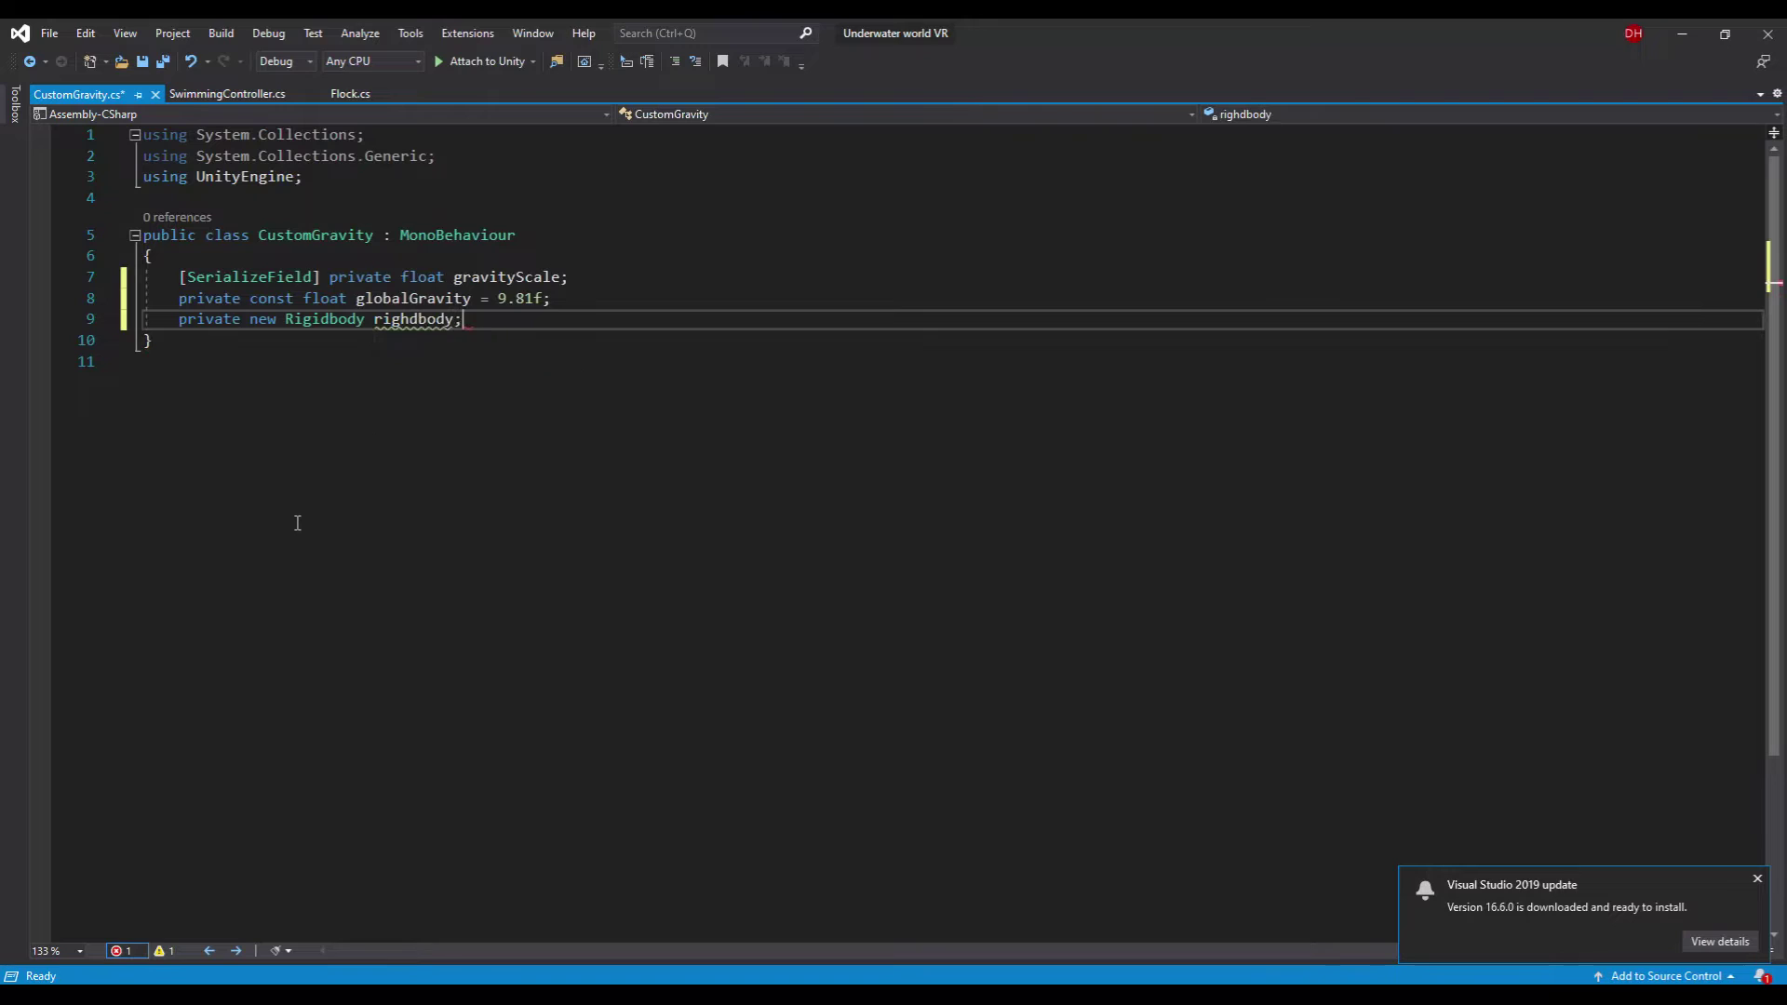
{"action": "key", "text": "Return"}
{"action": "key", "text": "Return"}
{"action": "left_click", "coordinate": [412, 319]}
{"action": "key", "text": "ctrl+period"}
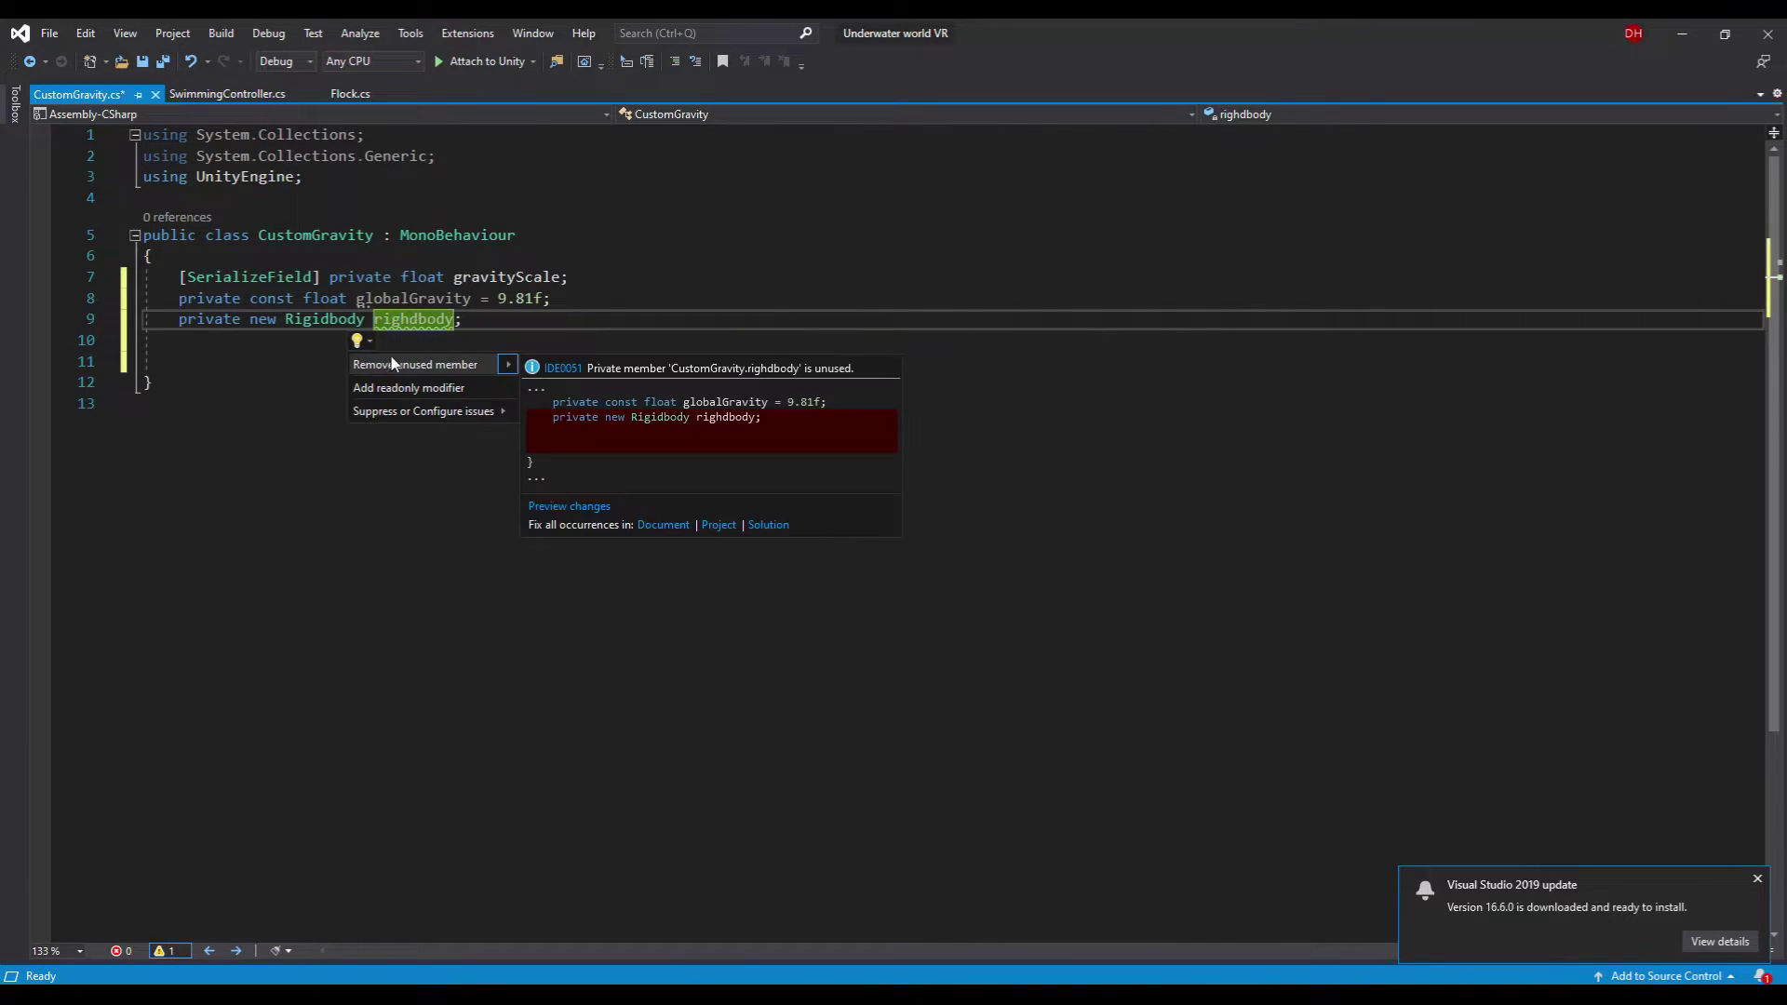
{"action": "key", "text": "Escape"}
{"action": "left_click", "coordinate": [492, 400]}
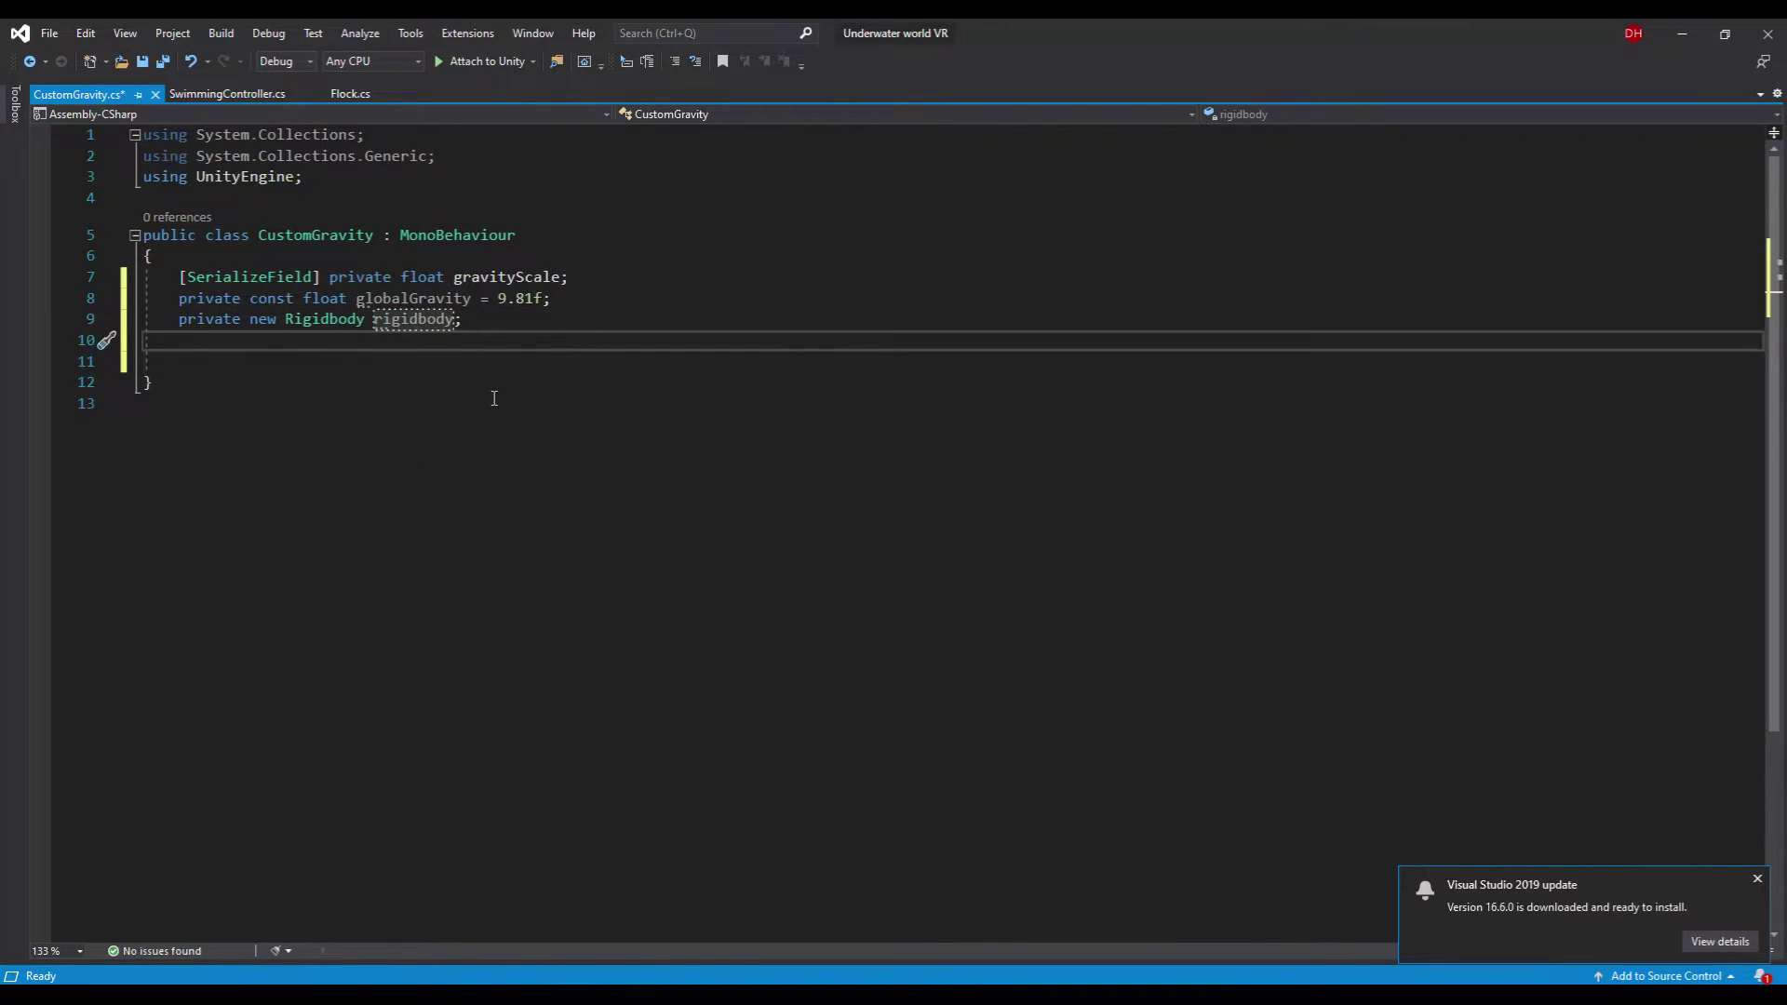
{"action": "type", "text": "aw"}
- Add an Awake that gets the Rigidbody, plus a [RequireComponent(typeof(Rigidbody))] attribute
{"action": "key", "text": "Tab"}
{"action": "type", "text": "rig"}
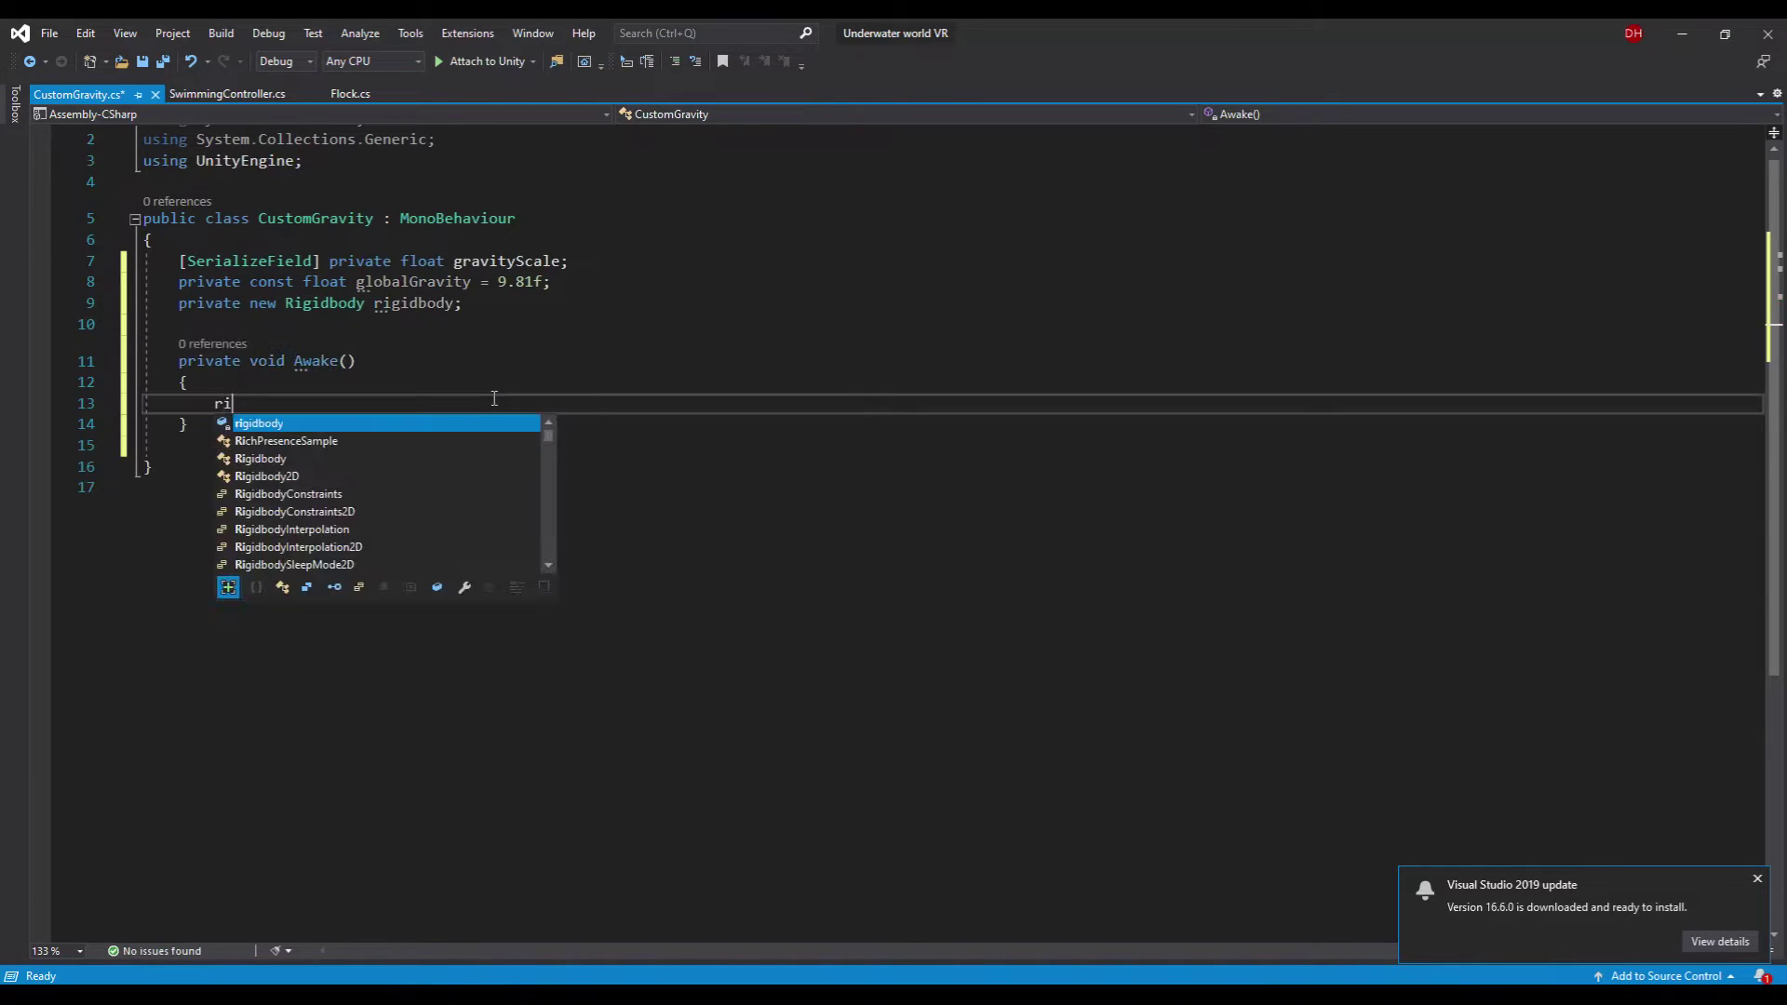
{"action": "key", "text": "Tab"}
{"action": "type", "text": "= getc"}
{"action": "key", "text": "Tab"}
{"action": "type", "text": "<Rigidbody>"}
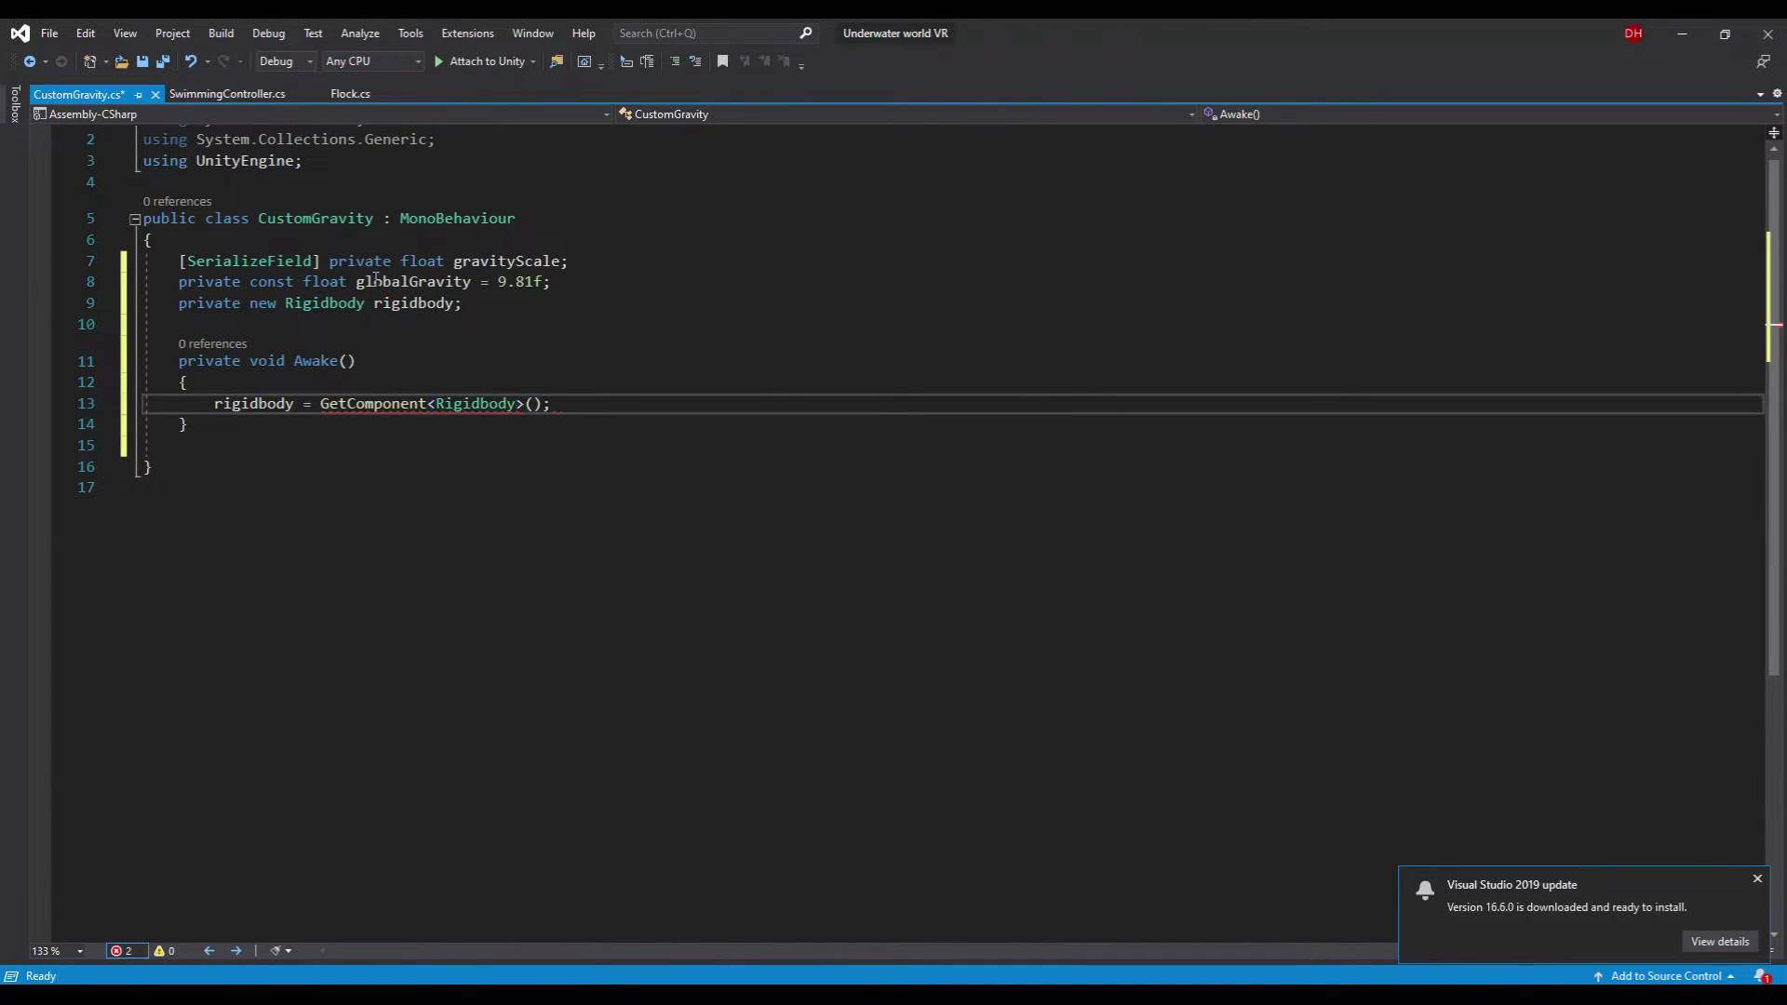
{"action": "left_click", "coordinate": [287, 182]}
{"action": "key", "text": "Return"}
{"action": "type", "text": "[req"}
{"action": "key", "text": "Tab"}
{"action": "type", "text": "(ty"}
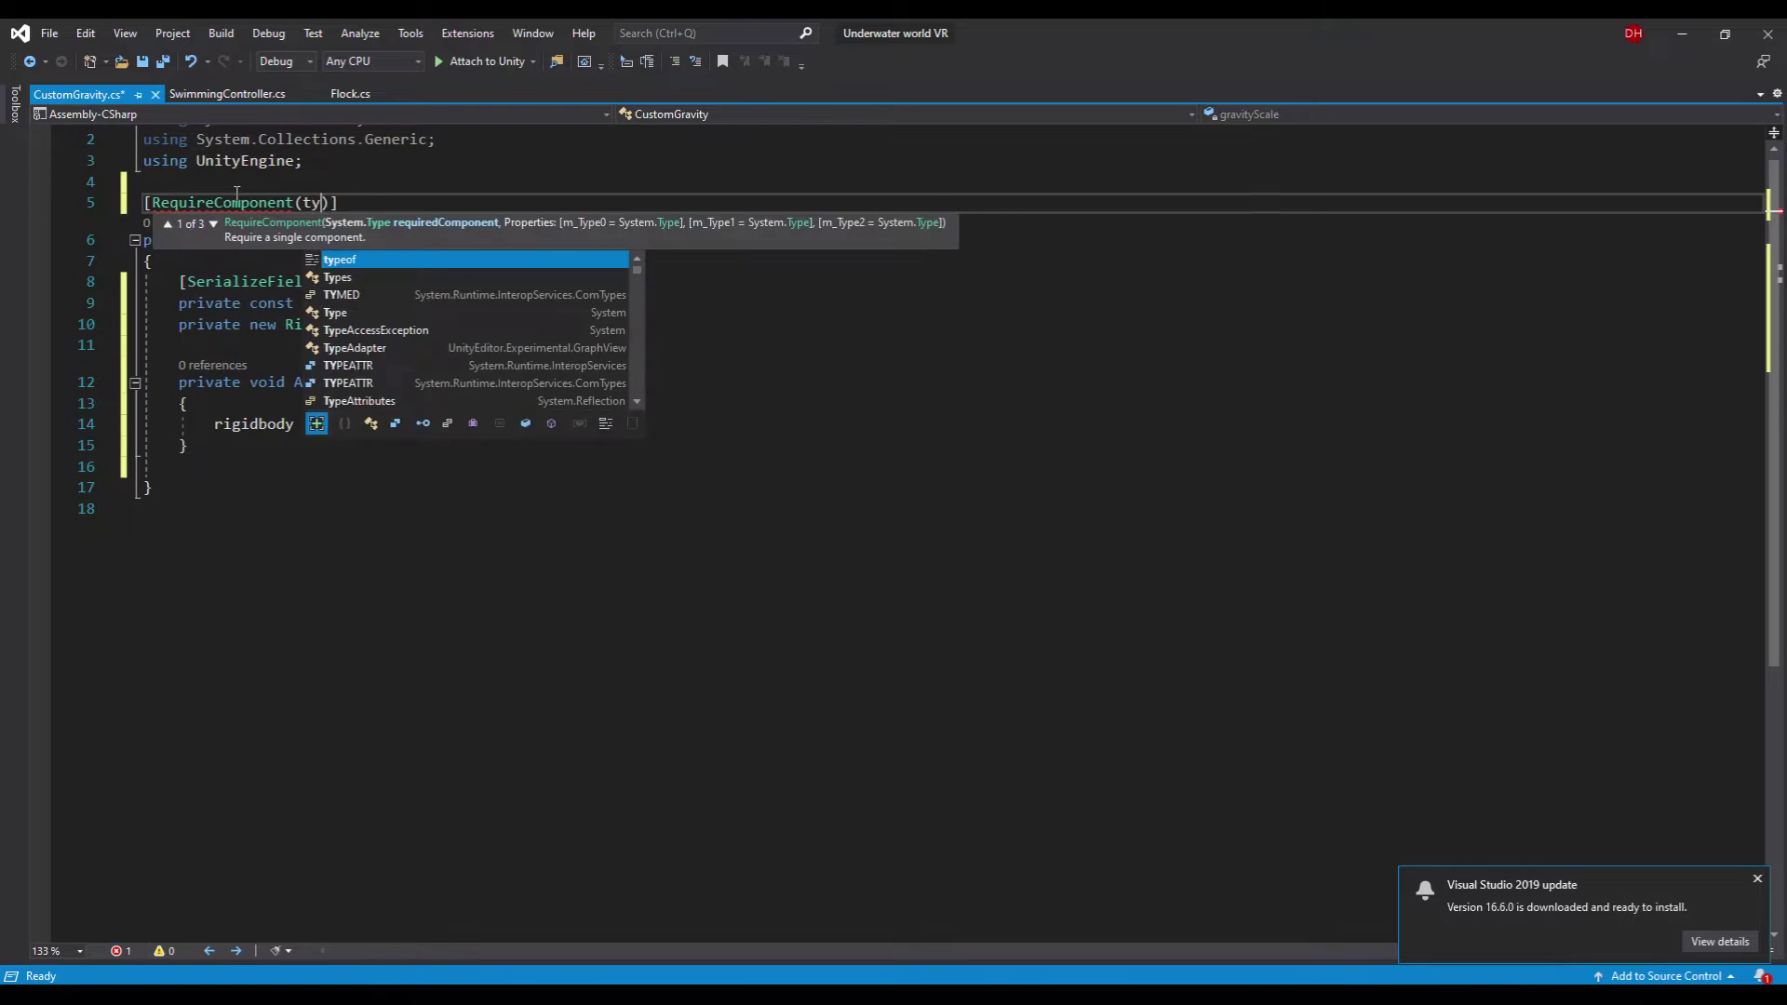
{"action": "key", "text": "Tab"}
{"action": "type", "text": "(Rigidbody)"}
- Turn off rigidbody.useGravity inside Awake
{"action": "left_click", "coordinate": [597, 433]}
{"action": "key", "text": "End"}
{"action": "key", "text": "Return"}
{"action": "type", "text": "rig"}
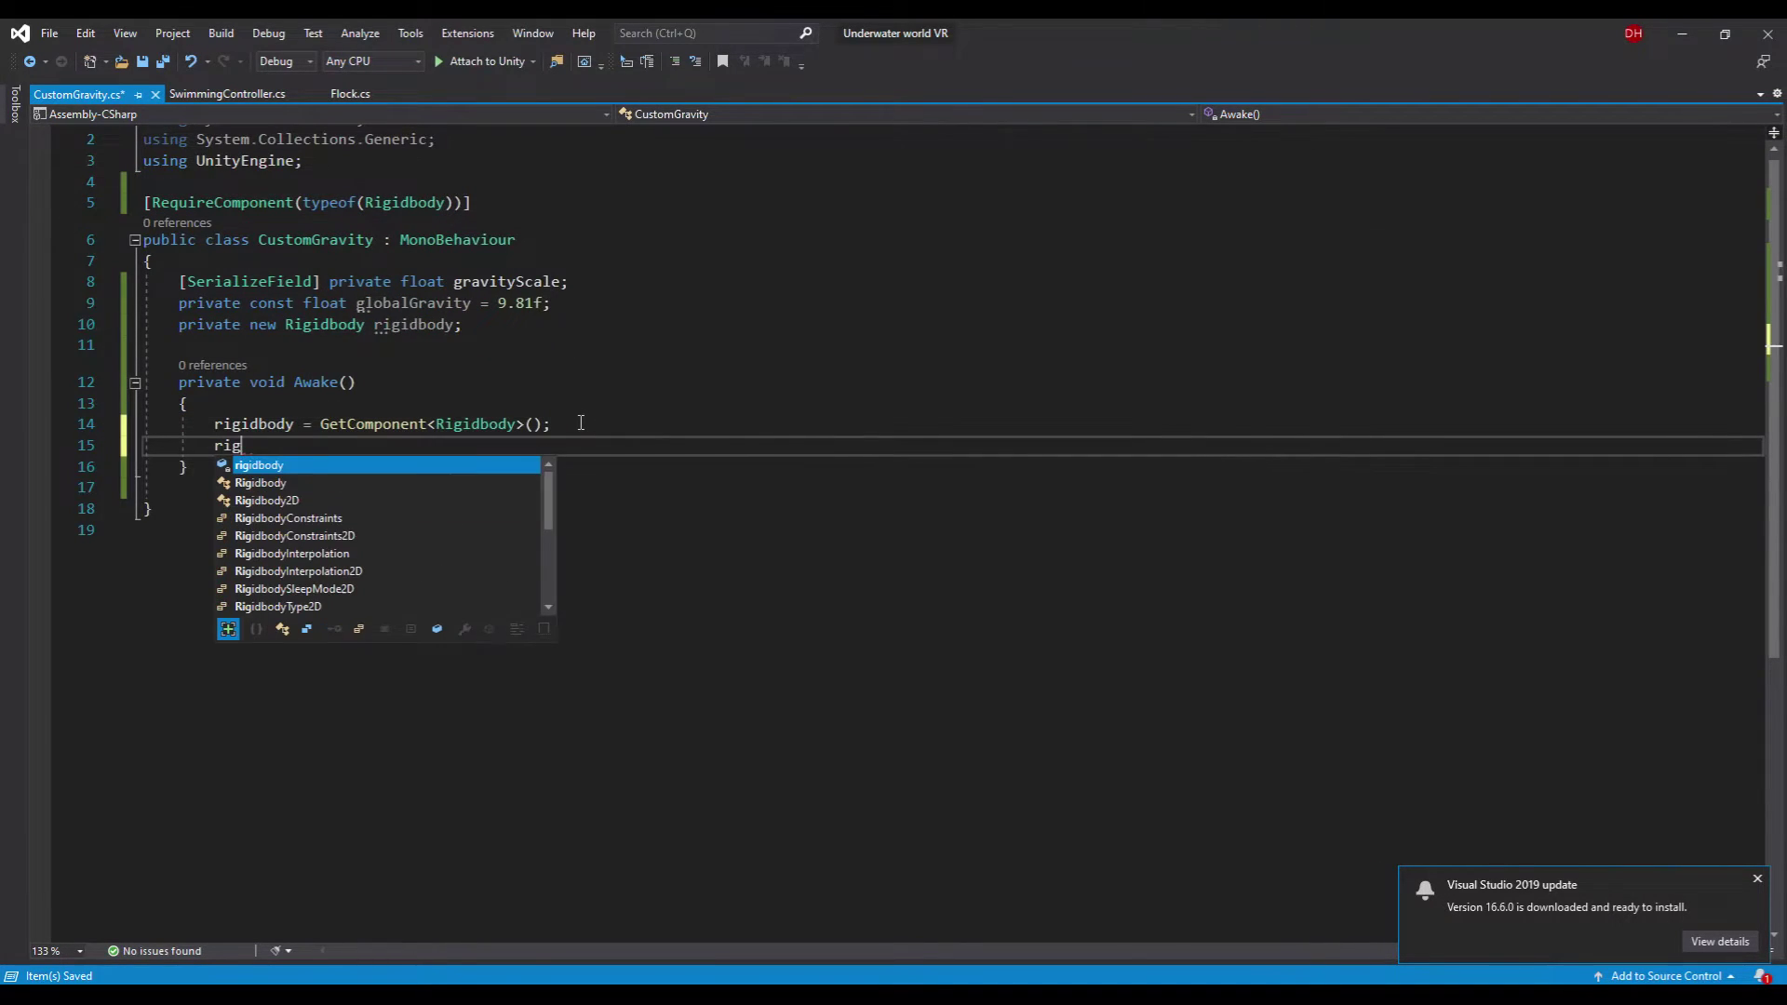
{"action": "key", "text": "Tab"}
{"action": "type", "text": ".useGravity = false;"}
{"action": "key", "text": "Down"}
{"action": "key", "text": "Down"}
{"action": "key", "text": "Return"}
{"action": "type", "text": "fix"}
- Add a FixedUpdate that computes a Vector3 gravity from globalGravity and gravityScale
{"action": "key", "text": "Tab"}
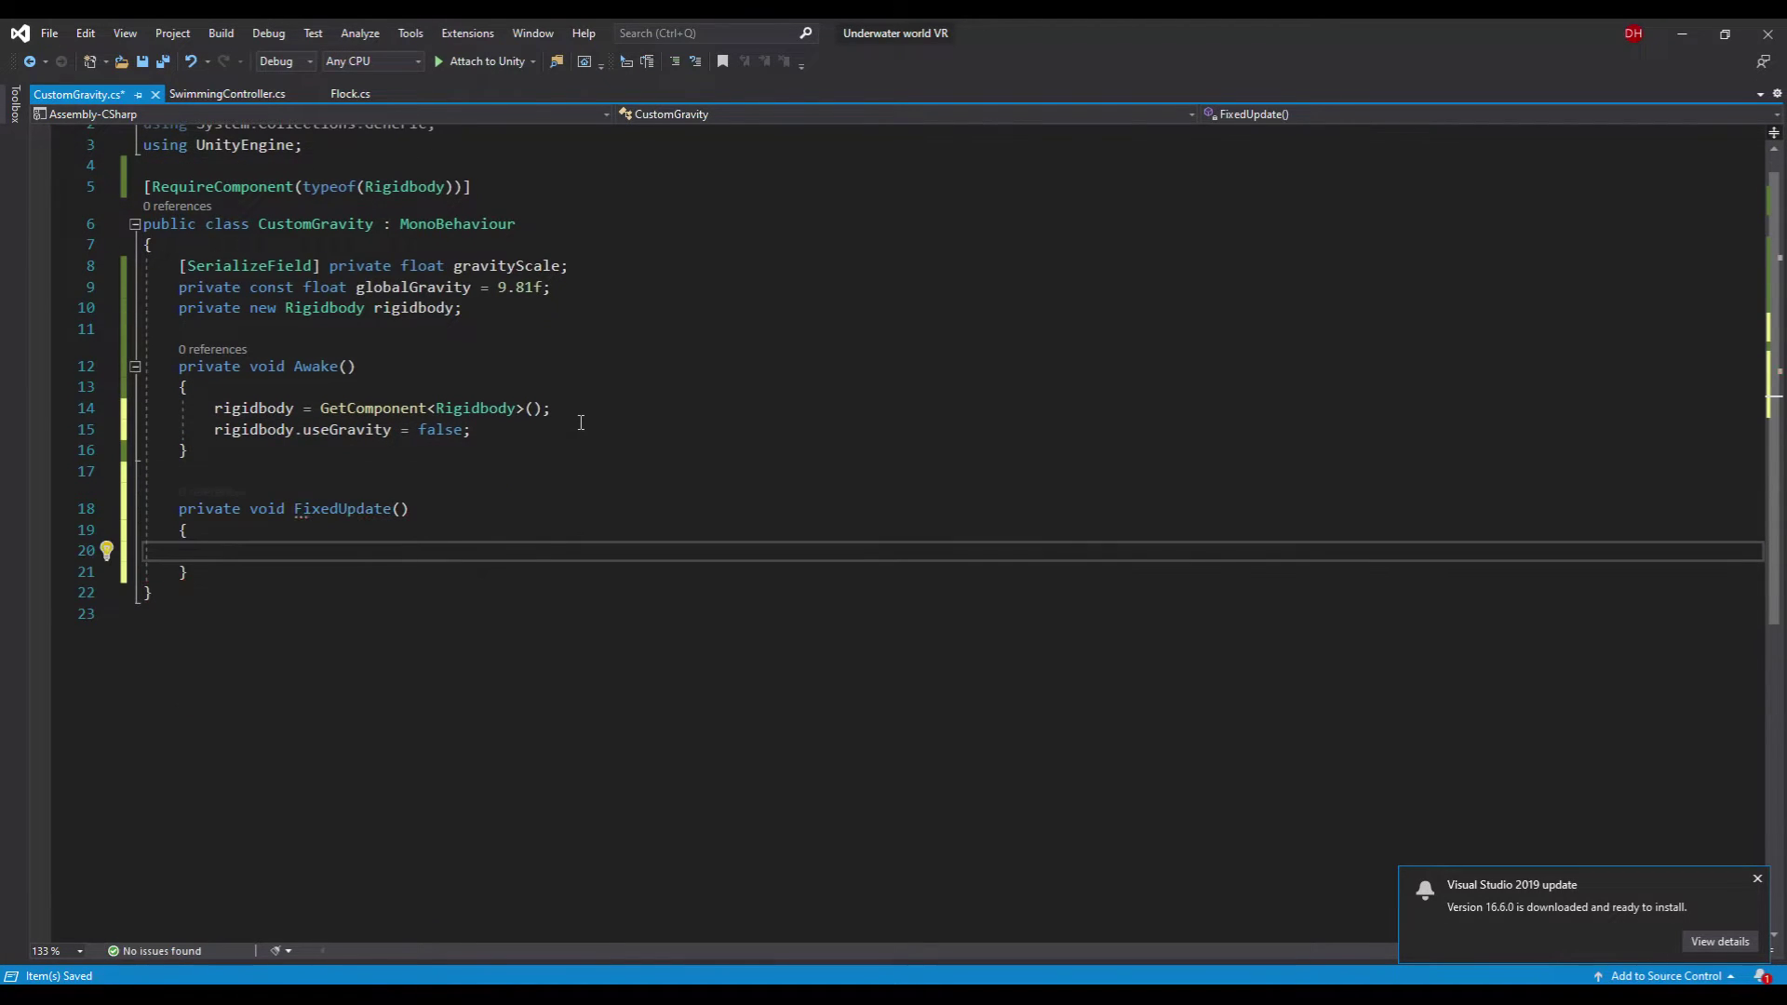
{"action": "type", "text": "Vect"}
{"action": "key", "text": "Tab"}
{"action": "type", "text": "g"}
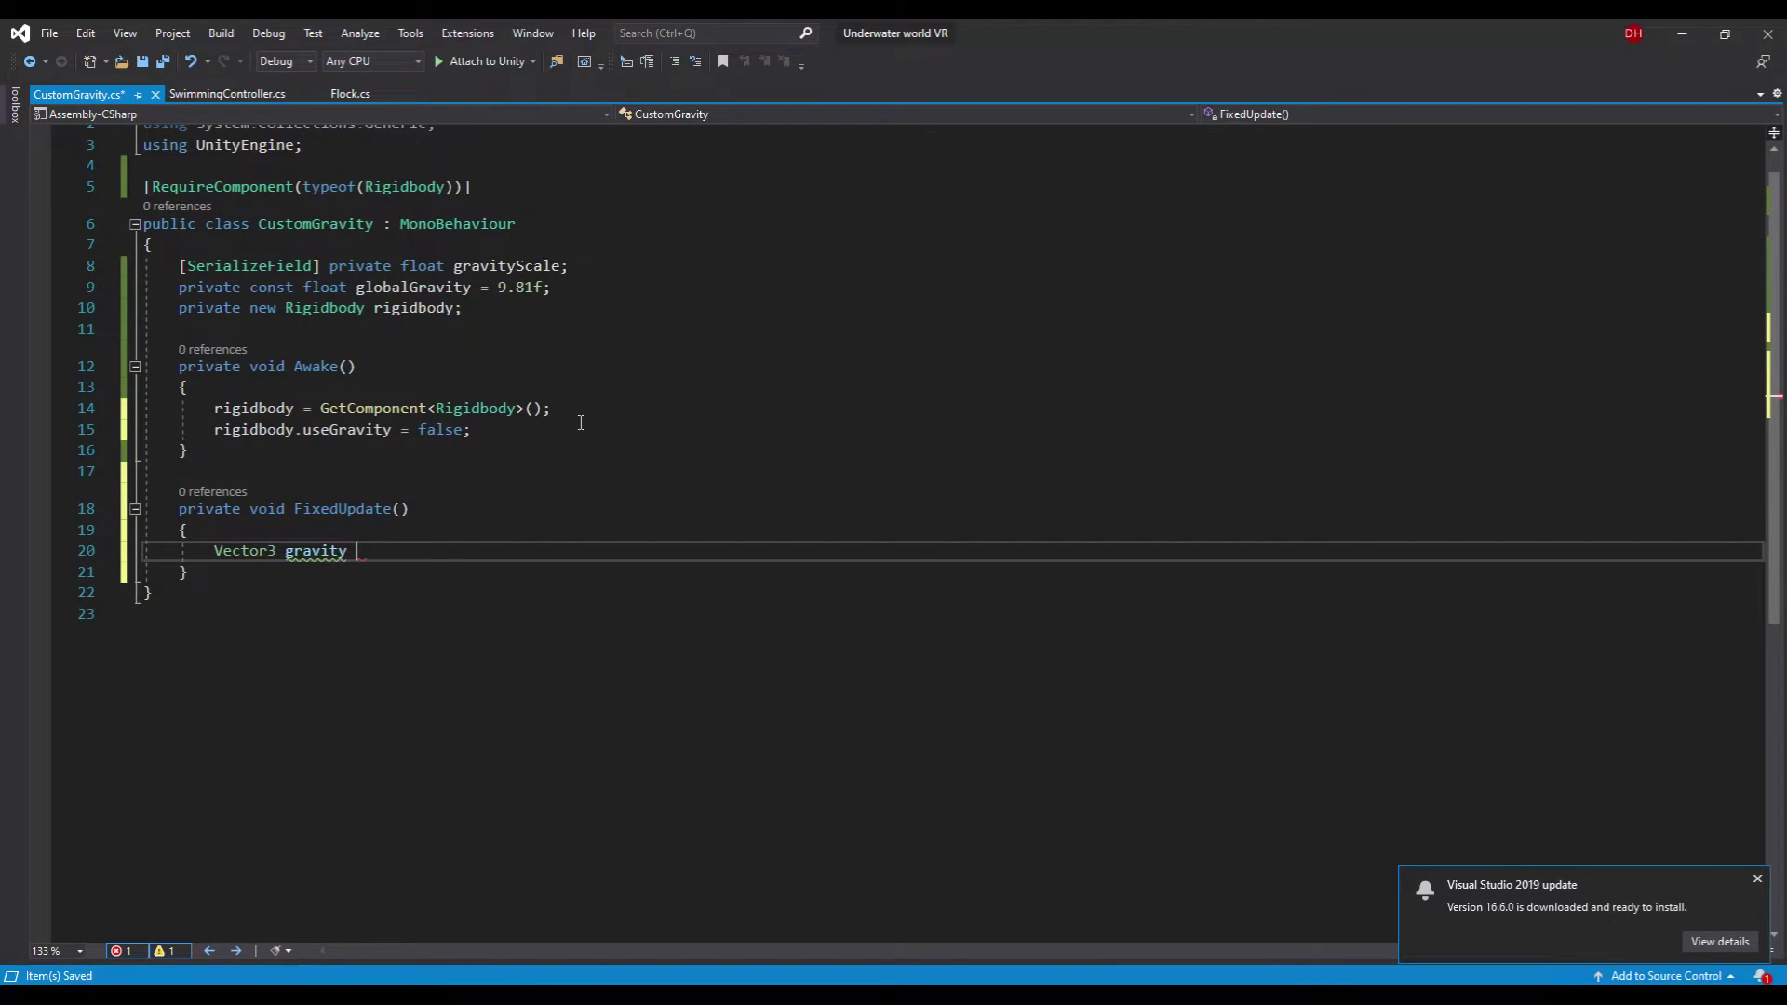
{"action": "type", "text": "= globalG"}
{"action": "key", "text": "Tab"}
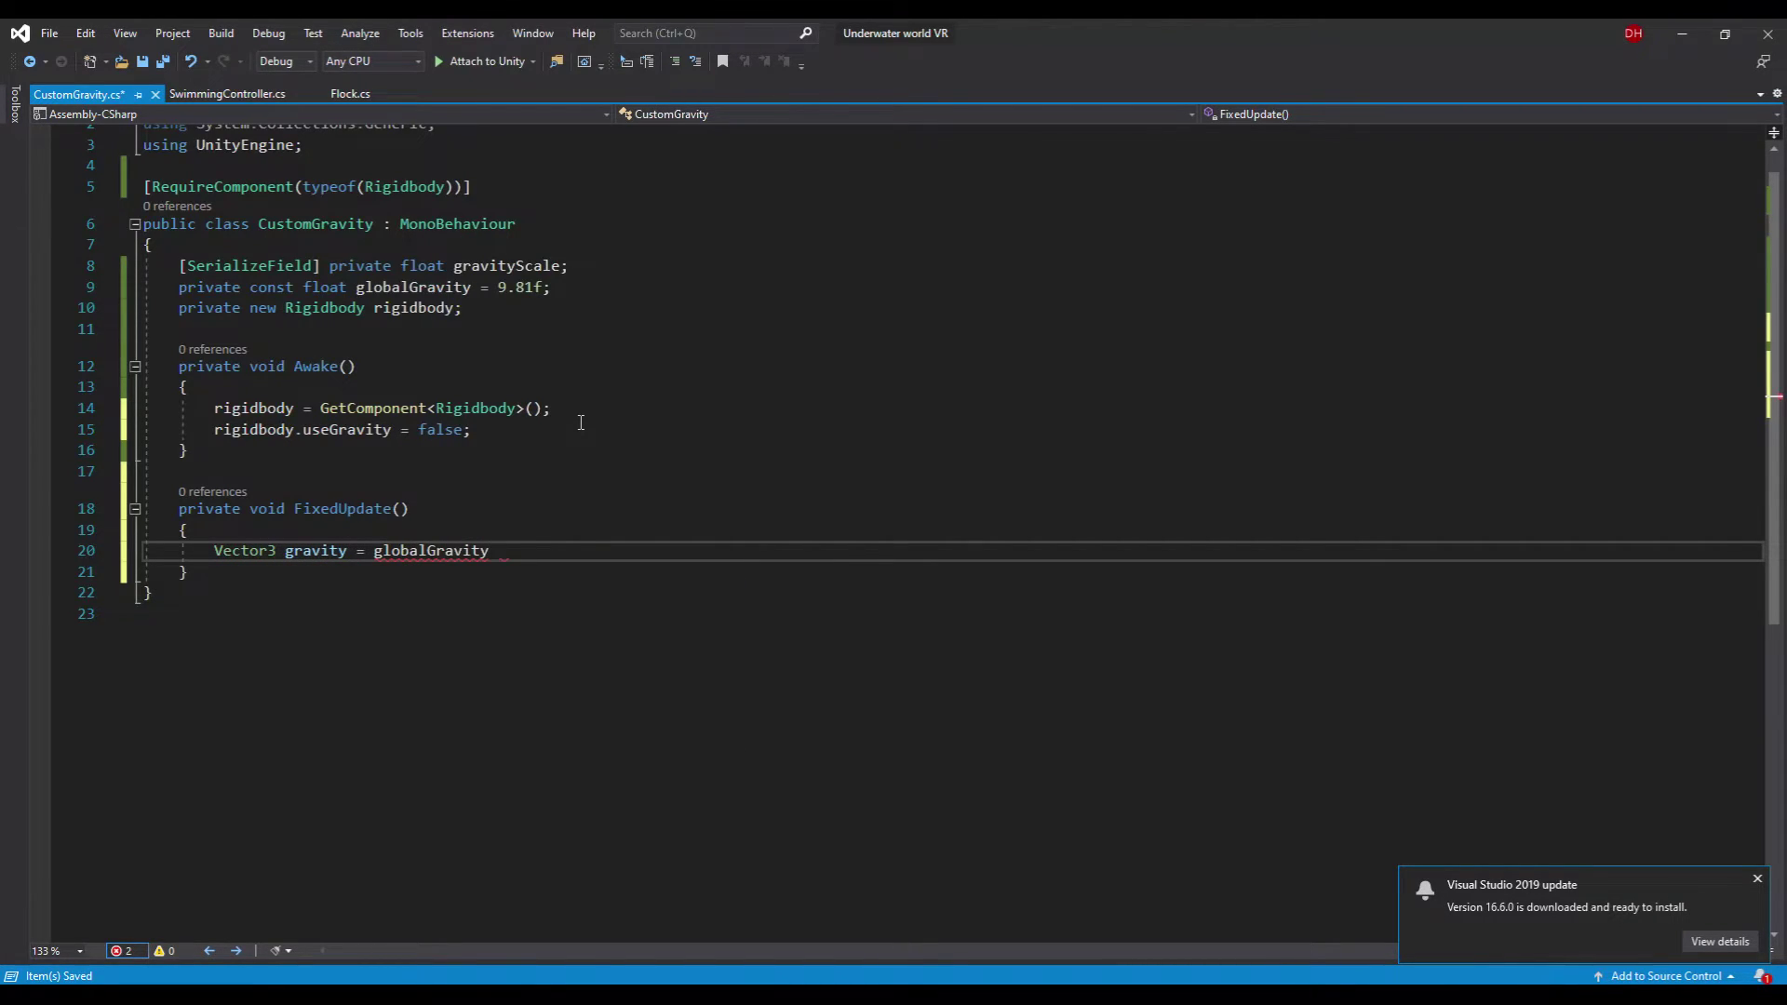
{"action": "type", "text": "* grav"}
{"action": "key", "text": "Tab"}
{"action": "type", "text": "* Ve"}
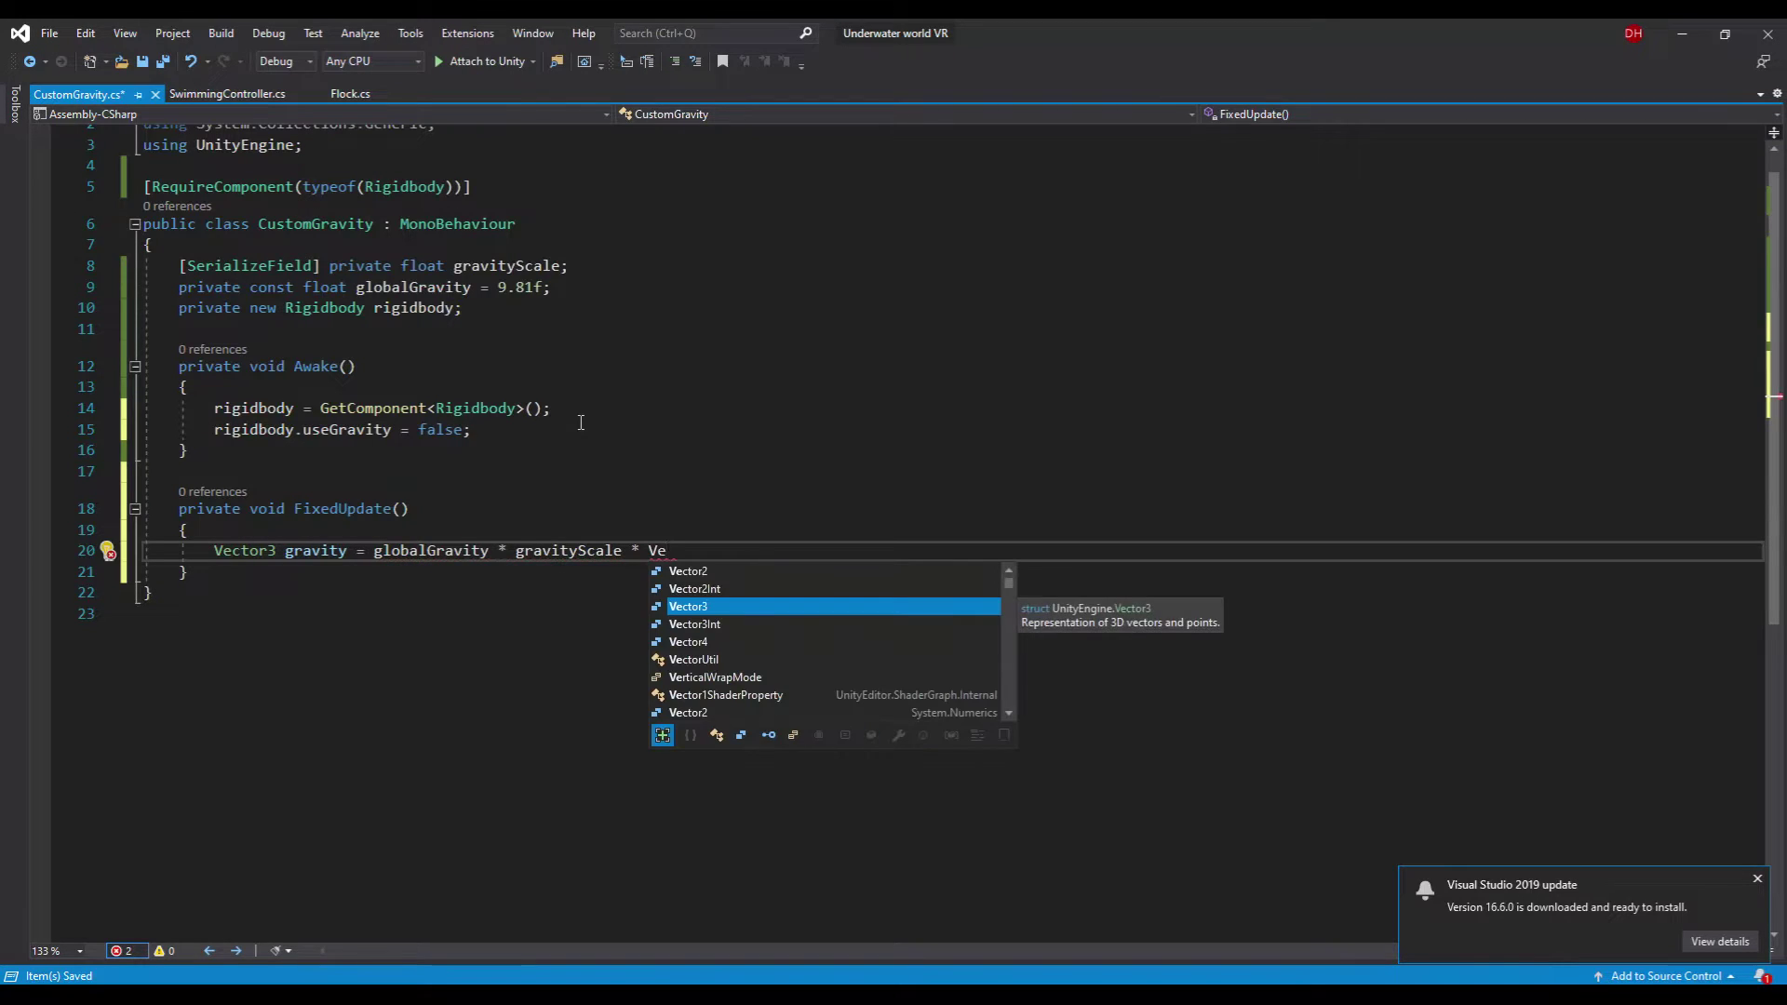
{"action": "key", "text": "Tab"}
{"action": "type", "text": ".up;"}
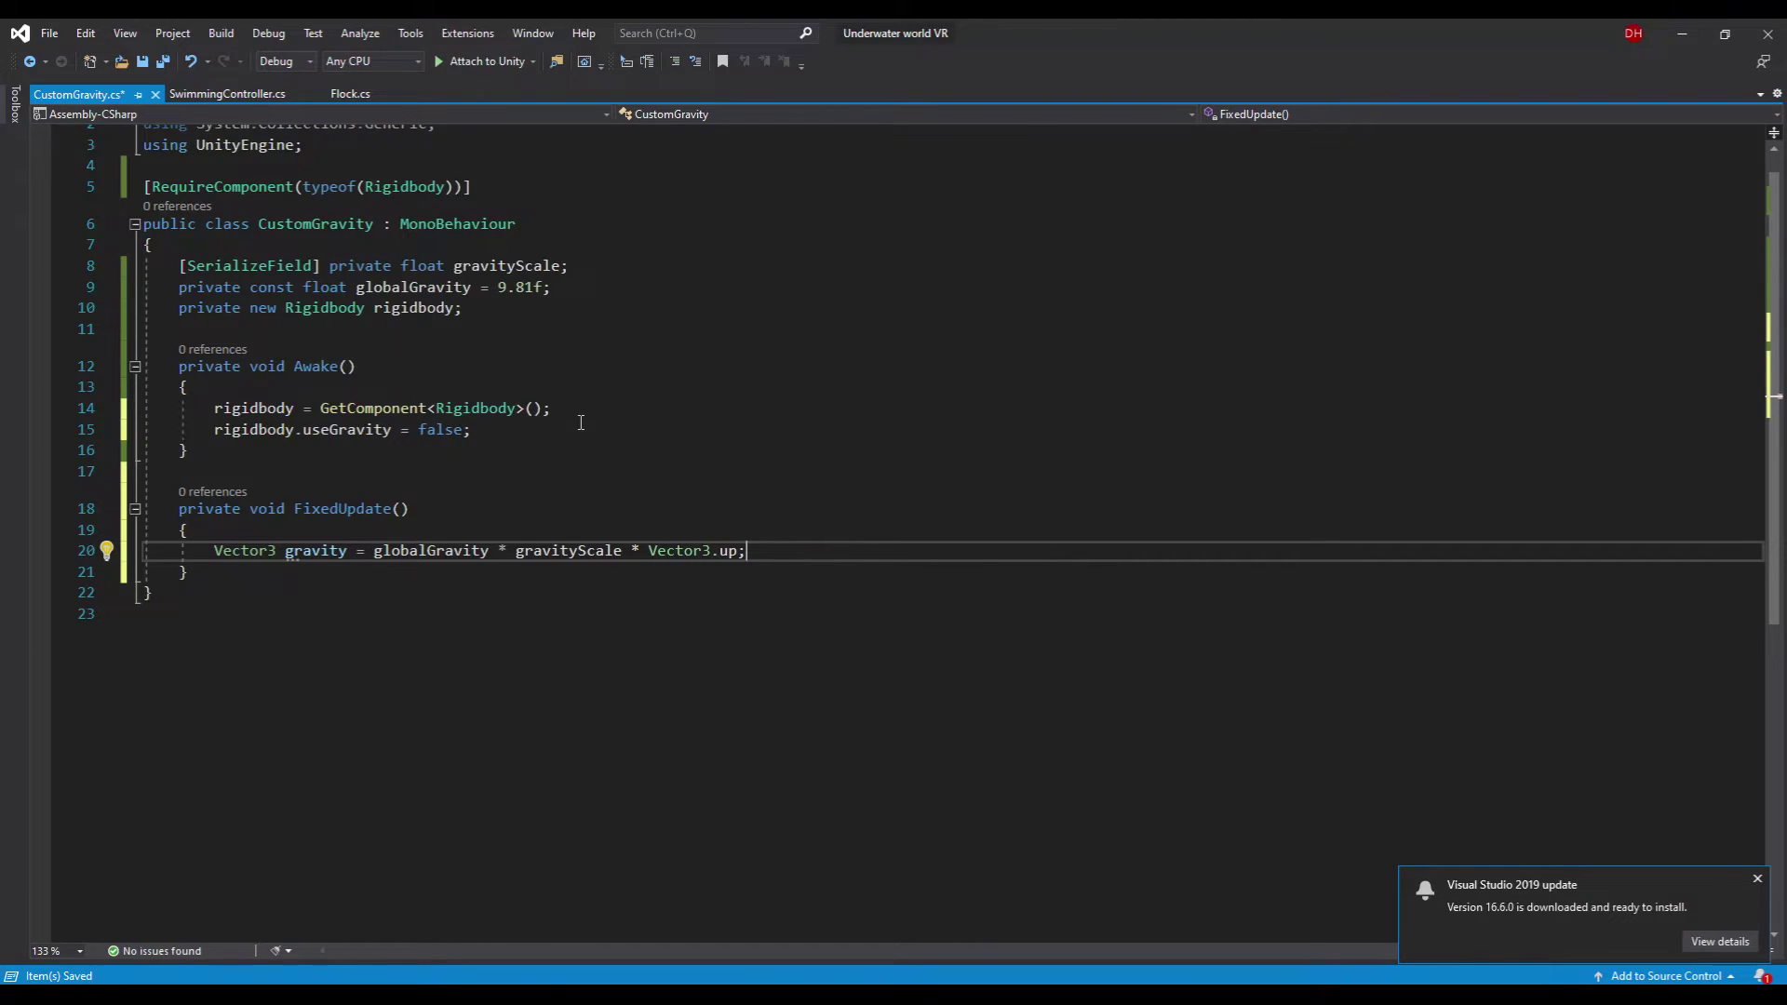
{"action": "left_click", "coordinate": [497, 286]}
{"action": "type", "text": "-"}
{"action": "left_click", "coordinate": [773, 550]}
- Apply that gravity with rigidbody.AddForce using ForceMode.Acceleration
{"action": "key", "text": "Return"}
{"action": "type", "text": "rig"}
{"action": "key", "text": "Tab"}
{"action": "type", "text": ".add"}
{"action": "key", "text": "Tab"}
{"action": "type", "text": "(gravity, for"}
{"action": "key", "text": "Down"}
{"action": "key", "text": "Down"}
{"action": "key", "text": "Tab"}
{"action": "type", "text": ".acc"}
{"action": "key", "text": "Tab"}
{"action": "type", "text": ");"}
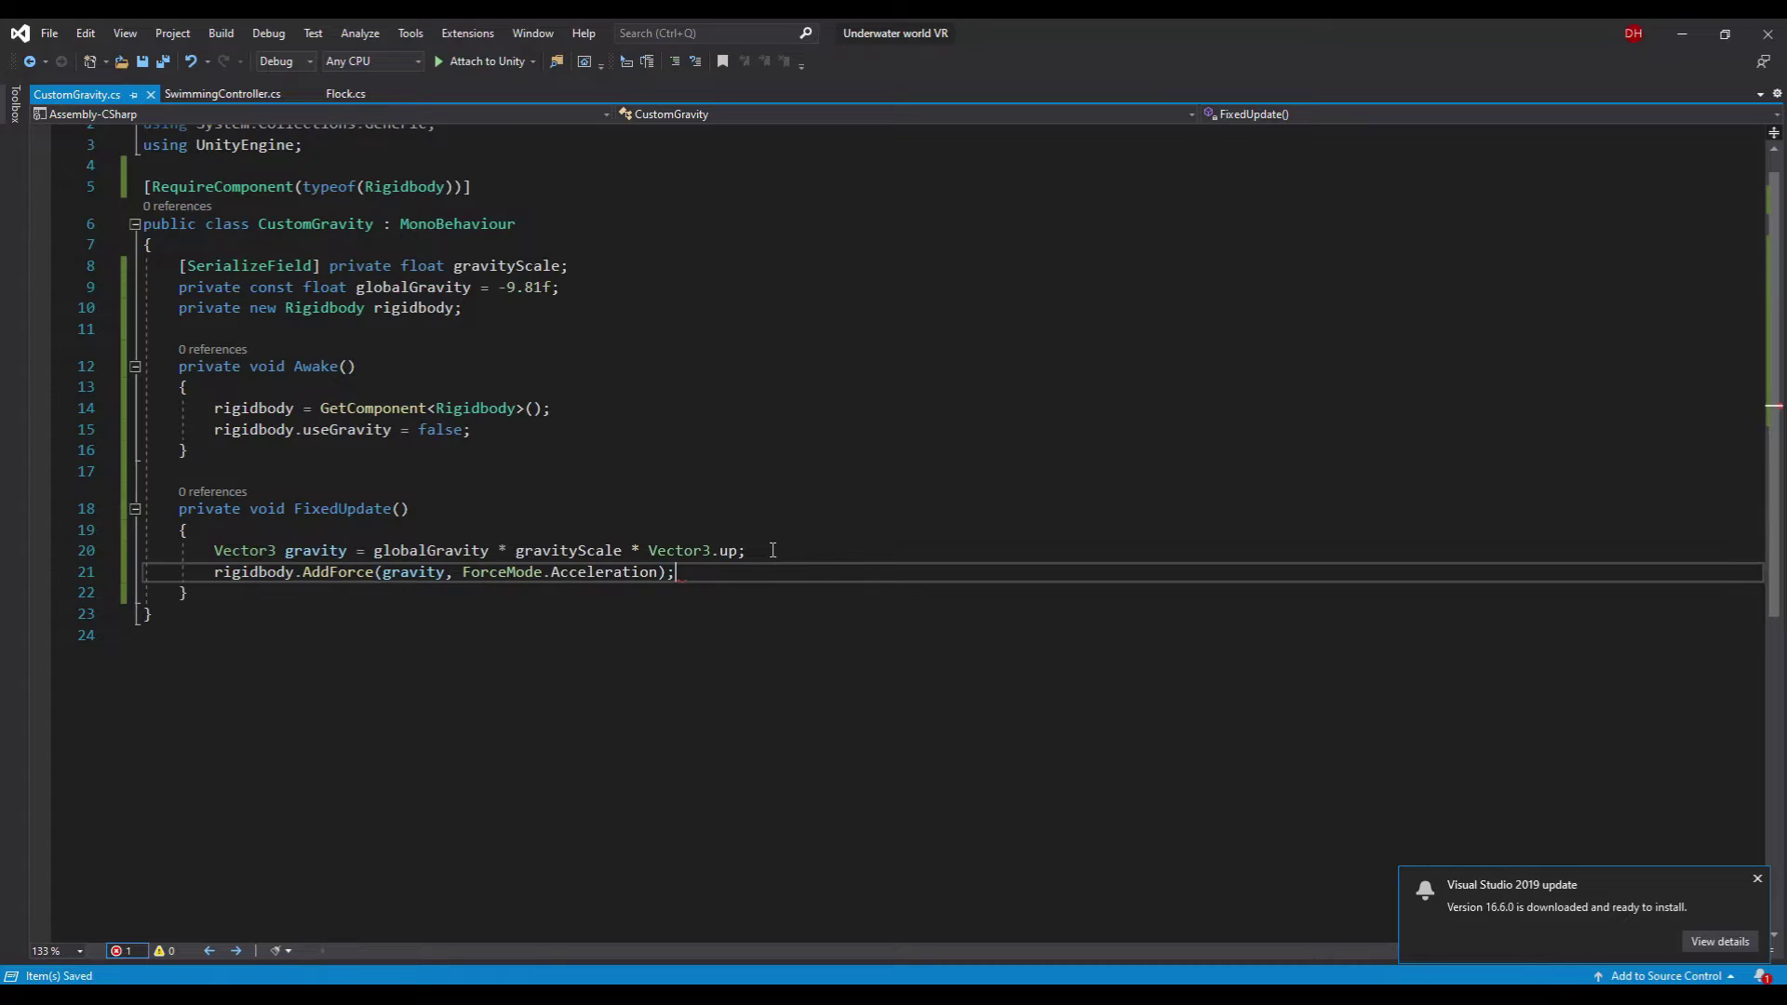
{"action": "key", "text": "alt+Tab"}
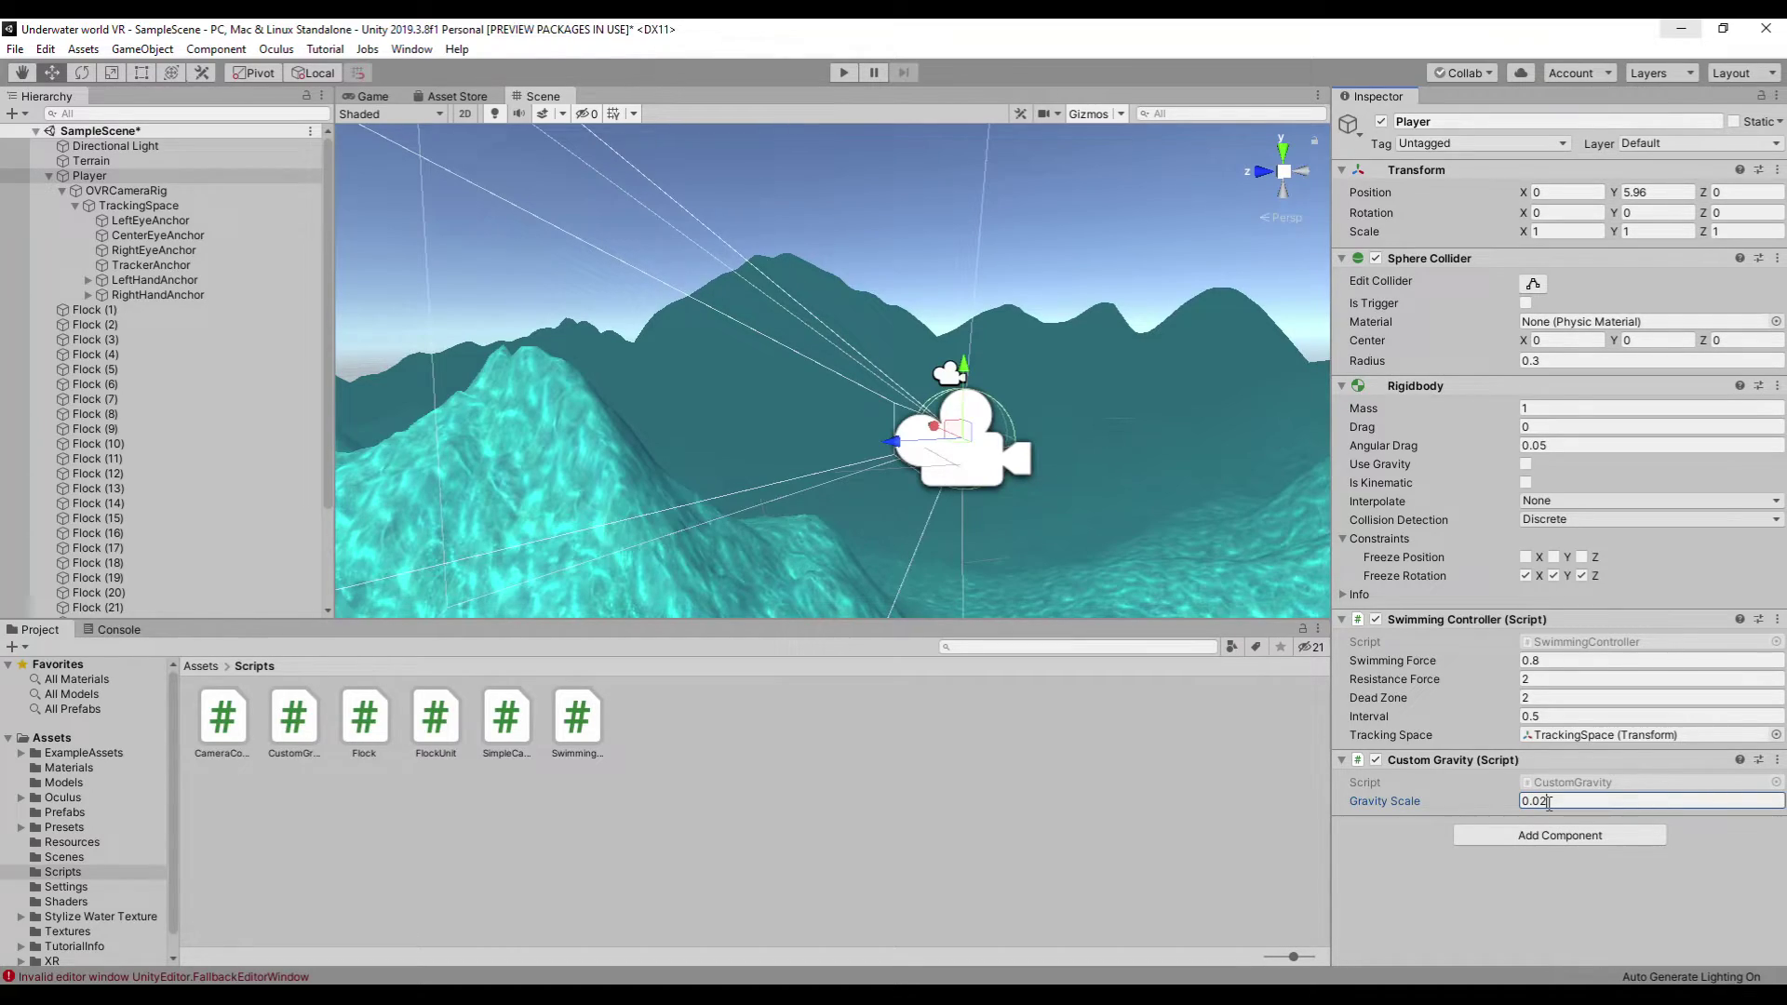
- Test-run the underwater scene with Gravity Scale 0.02, then stop playback
{"action": "left_click", "coordinate": [837, 72]}
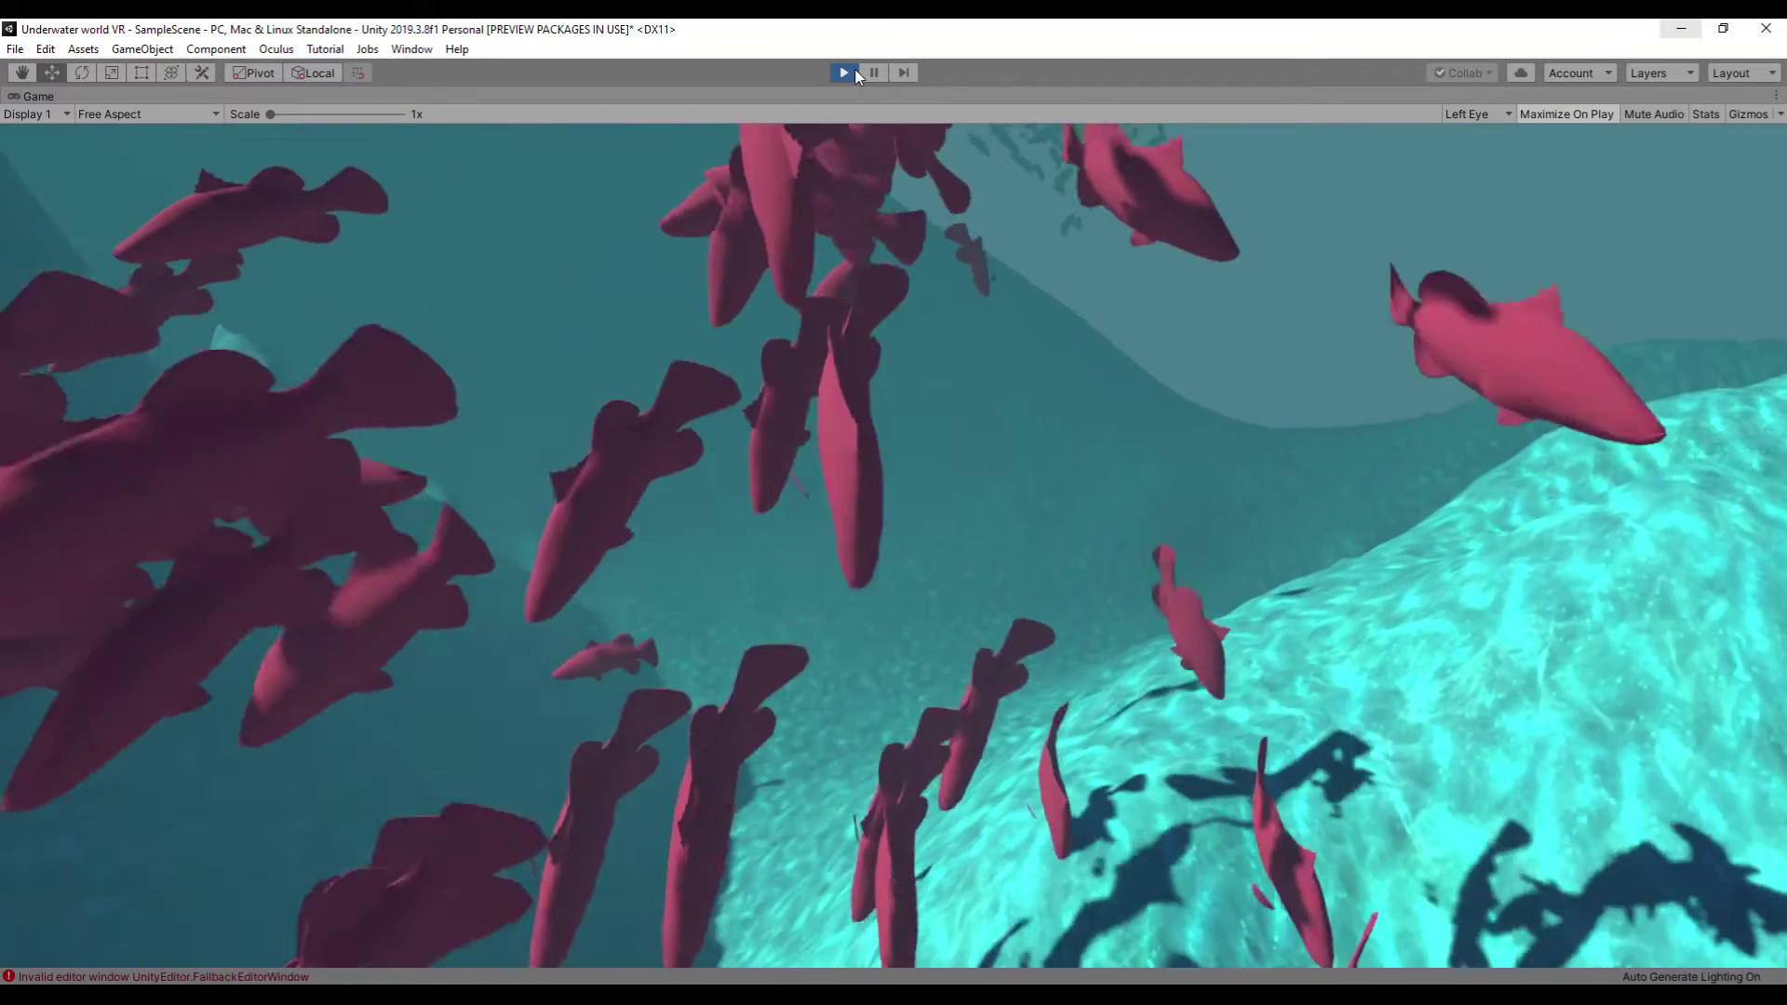
{"action": "left_click", "coordinate": [843, 74]}
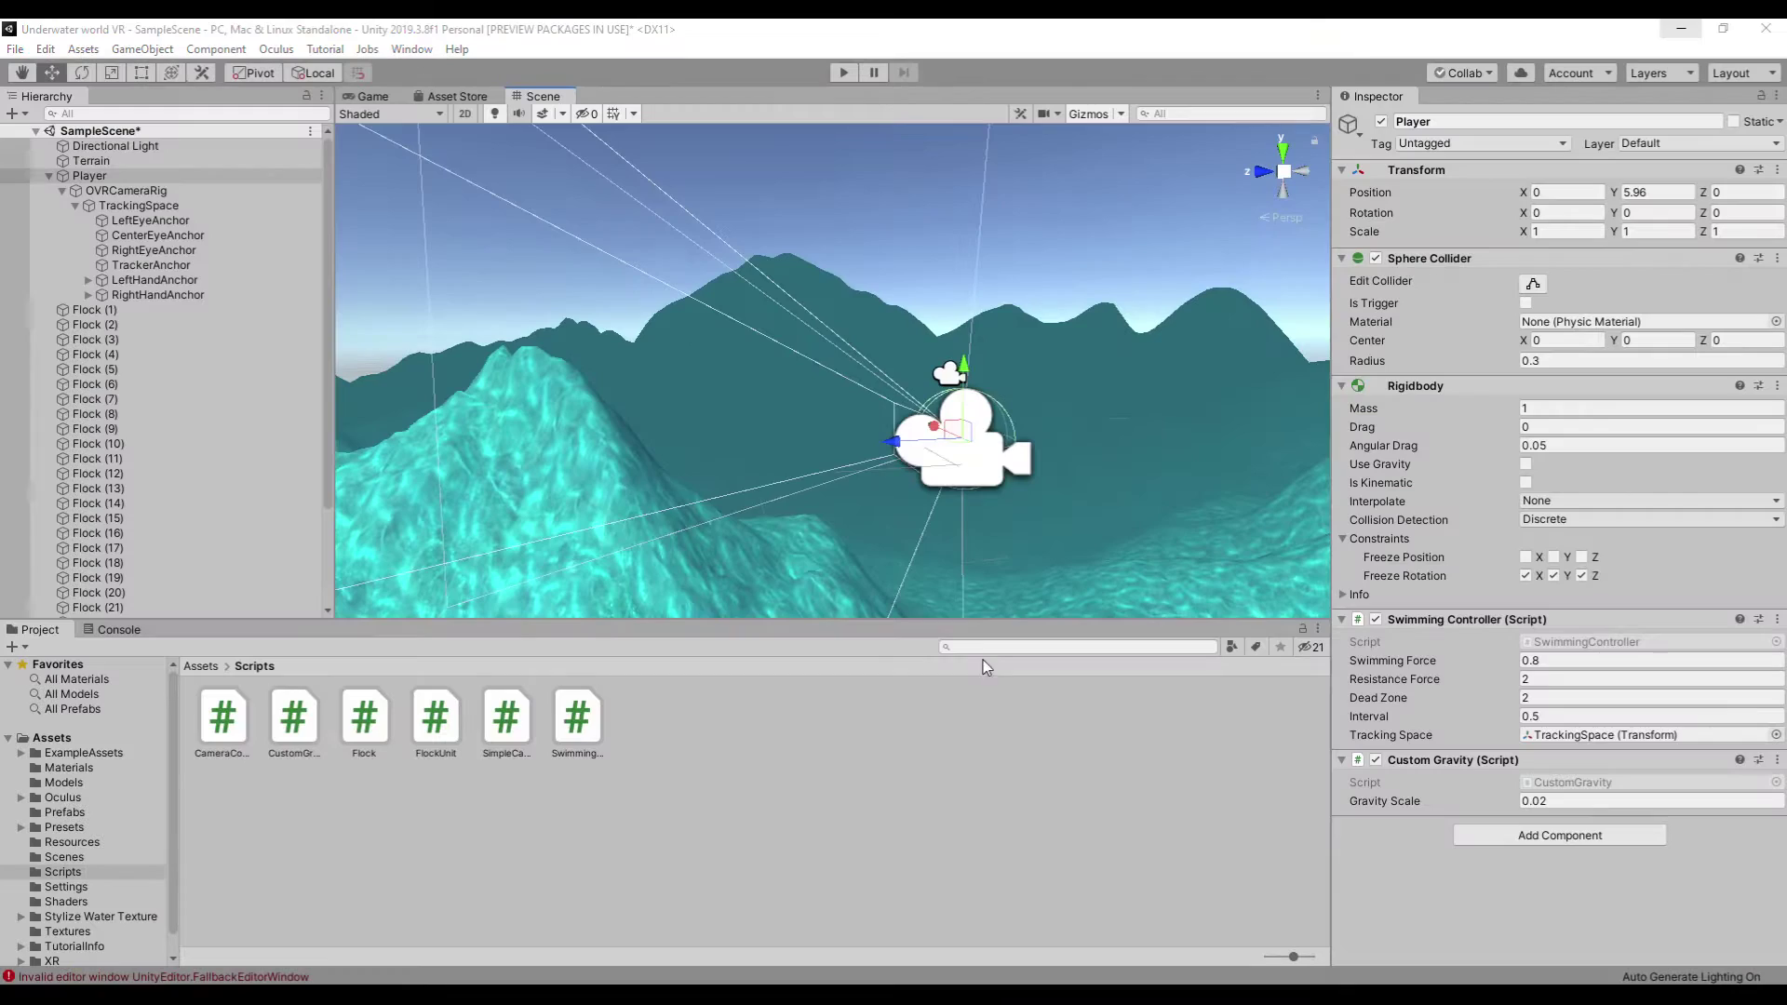
{"action": "left_click", "coordinate": [984, 650]}
{"action": "type", "text": "custom"}
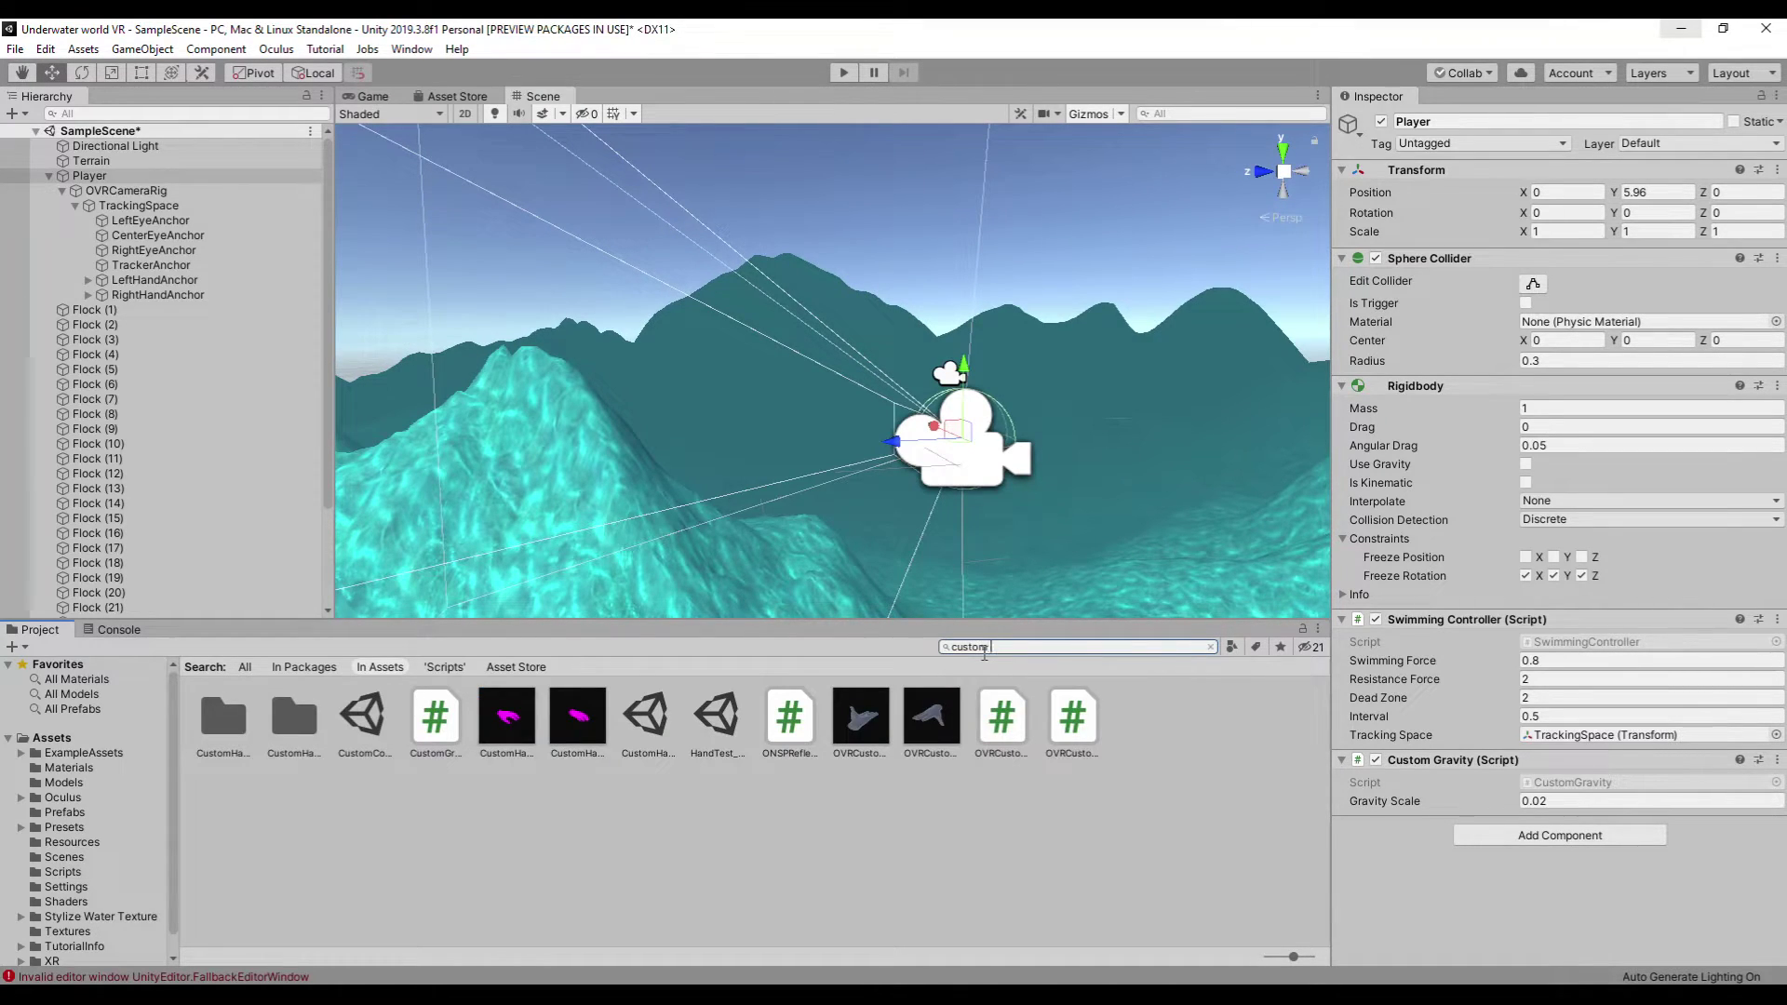
{"action": "type", "text": "ha"}
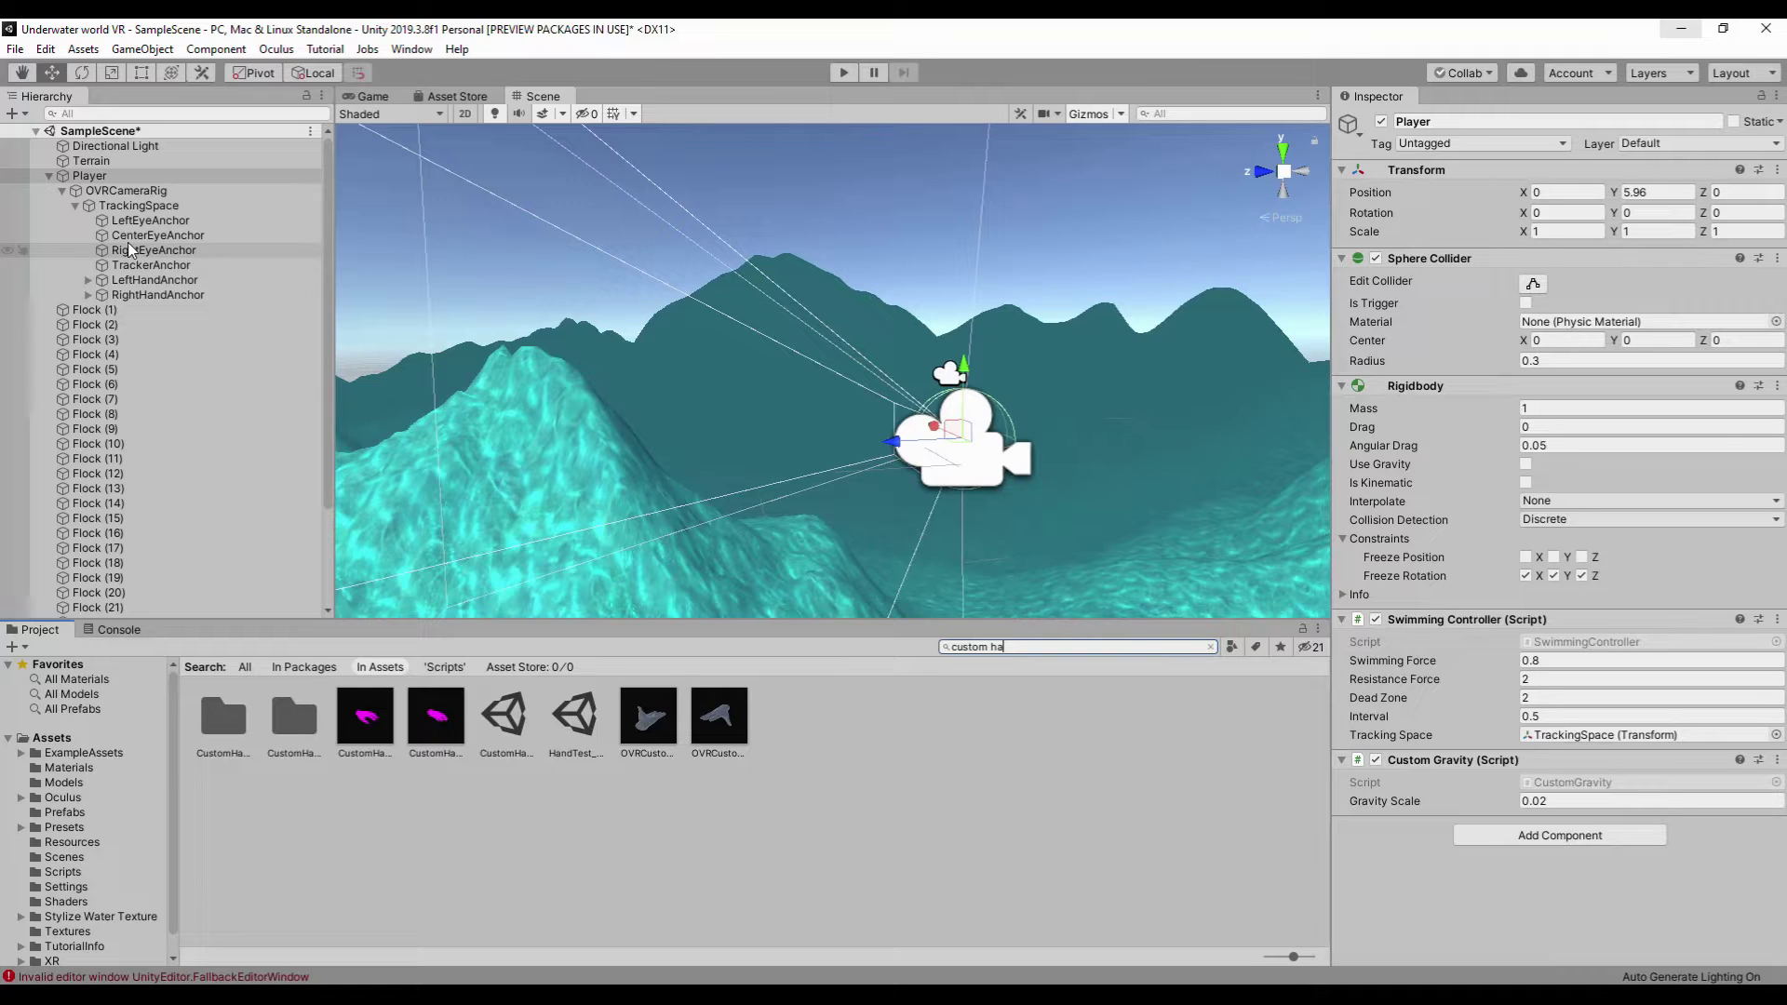
- Upgrade all project materials to the Universal Render Pipeline and confirm
{"action": "left_click", "coordinate": [46, 48]}
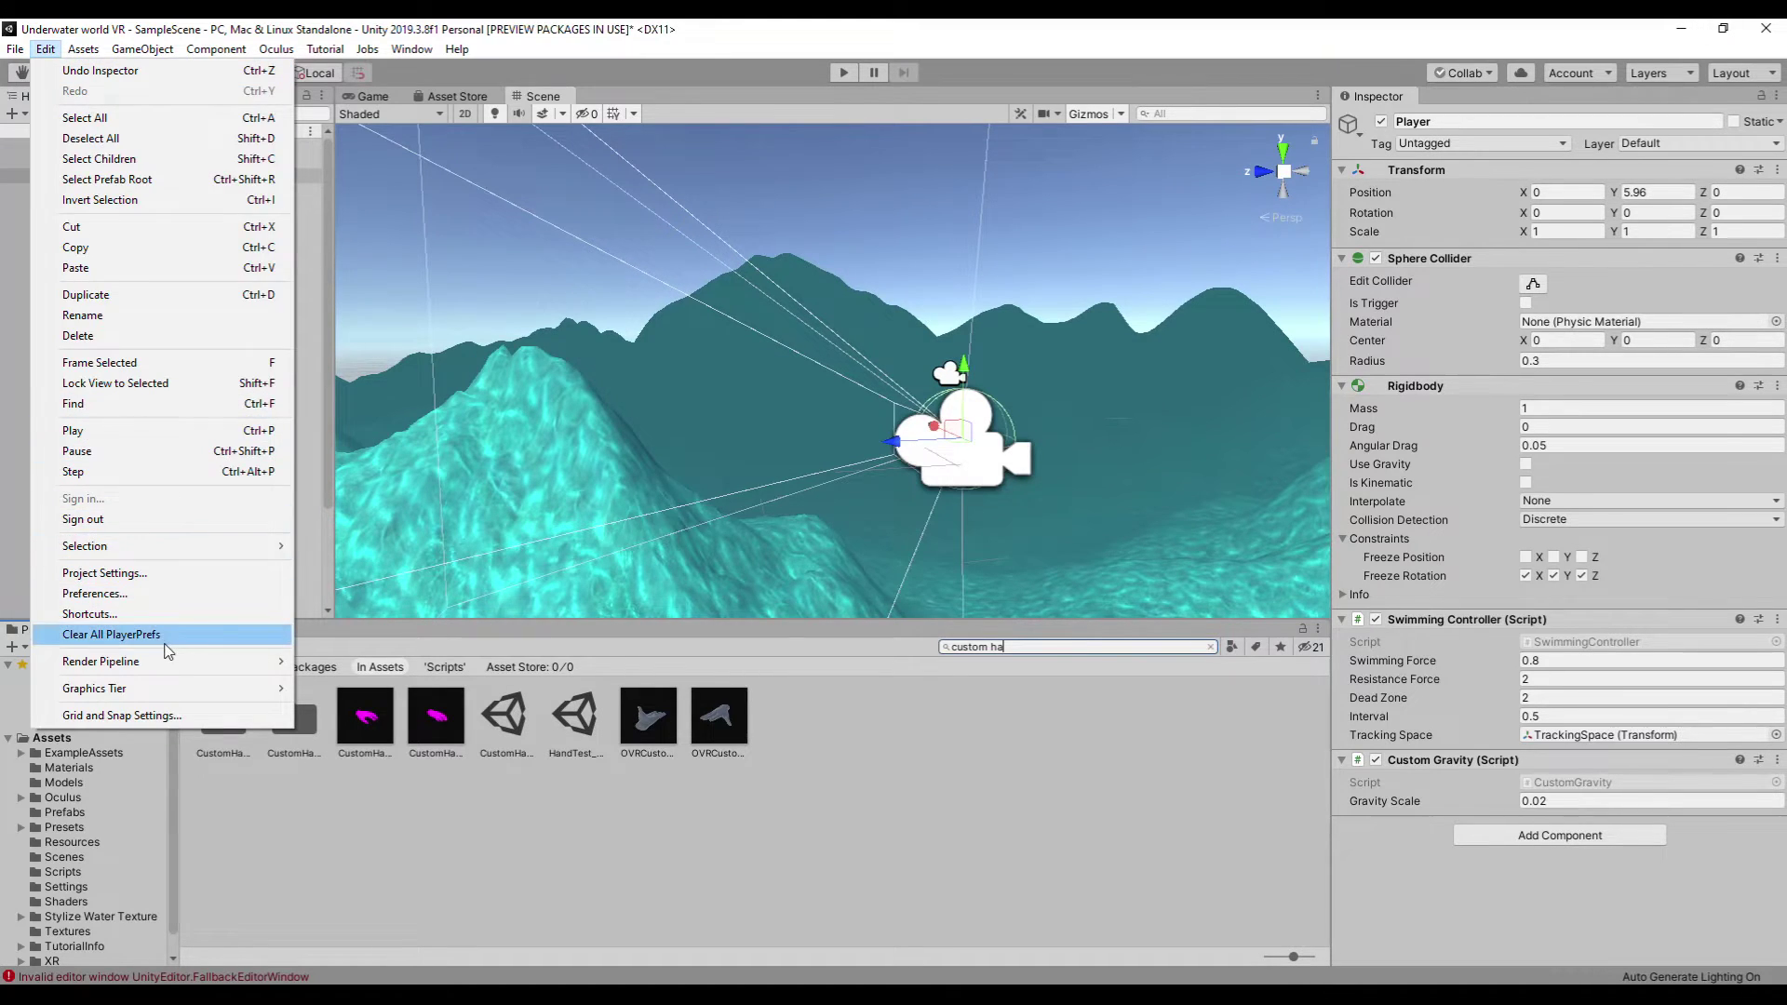
{"action": "mouse_move", "coordinate": [100, 662]}
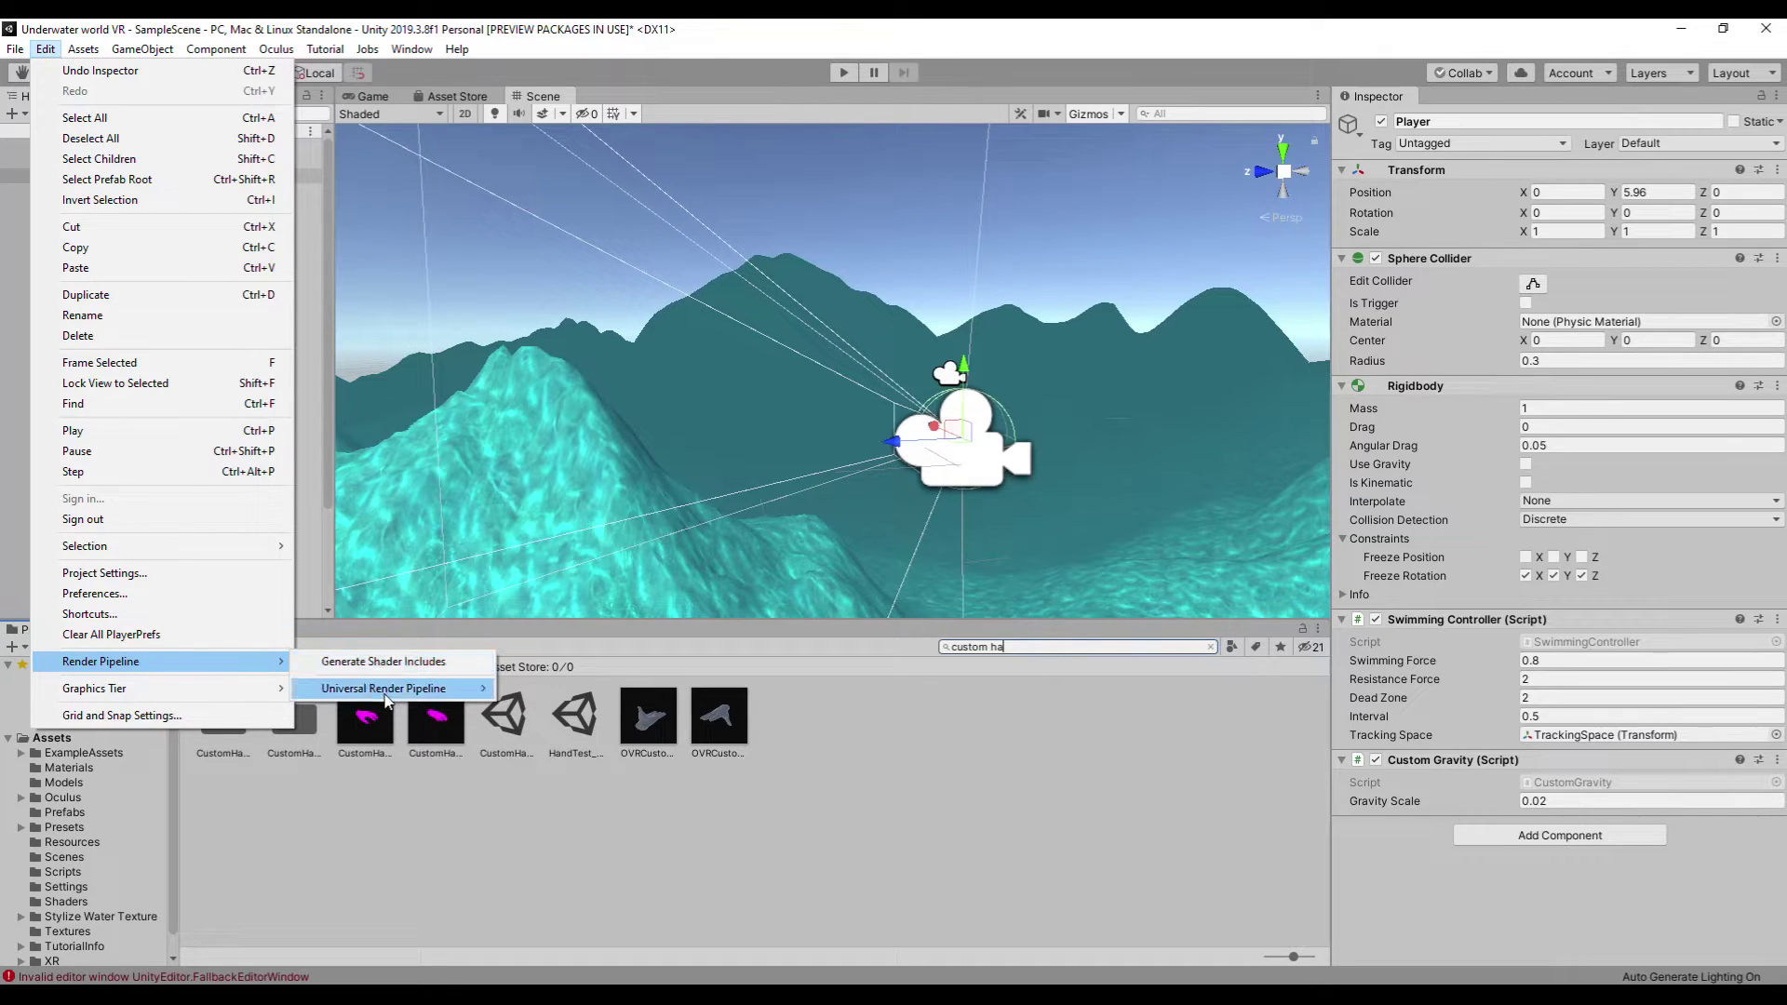
{"action": "mouse_move", "coordinate": [384, 689]}
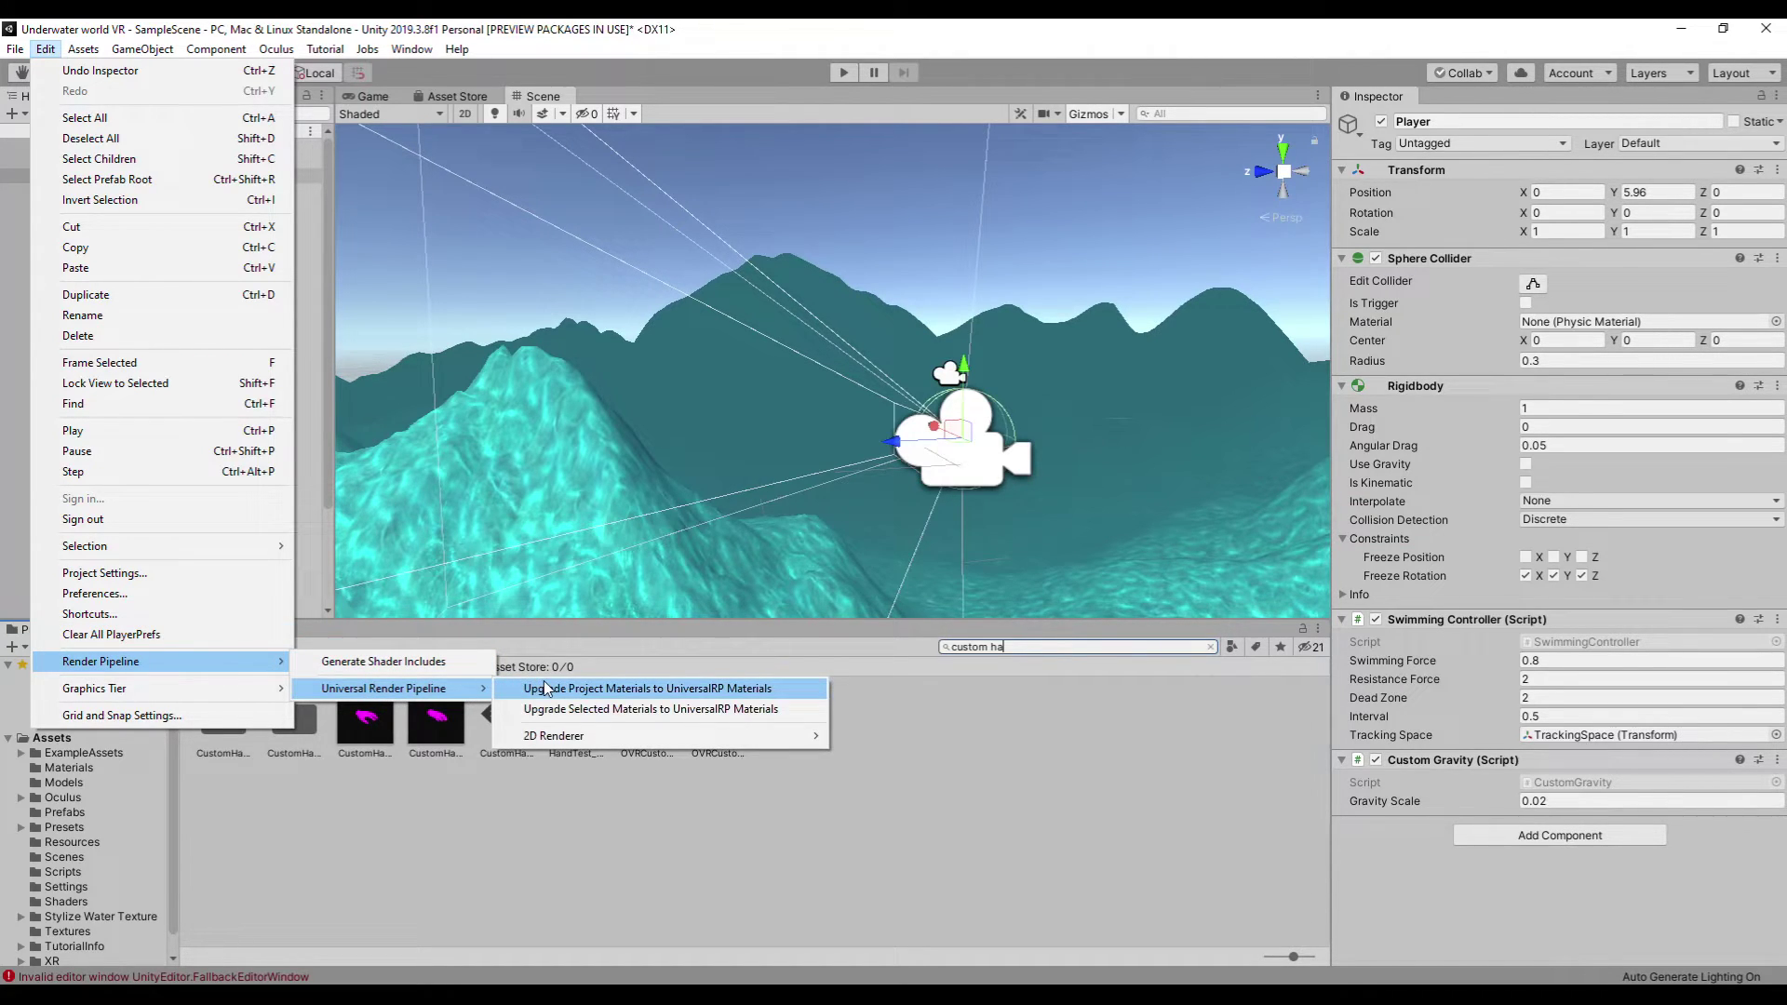
{"action": "left_click", "coordinate": [647, 688]}
{"action": "left_click", "coordinate": [946, 549]}
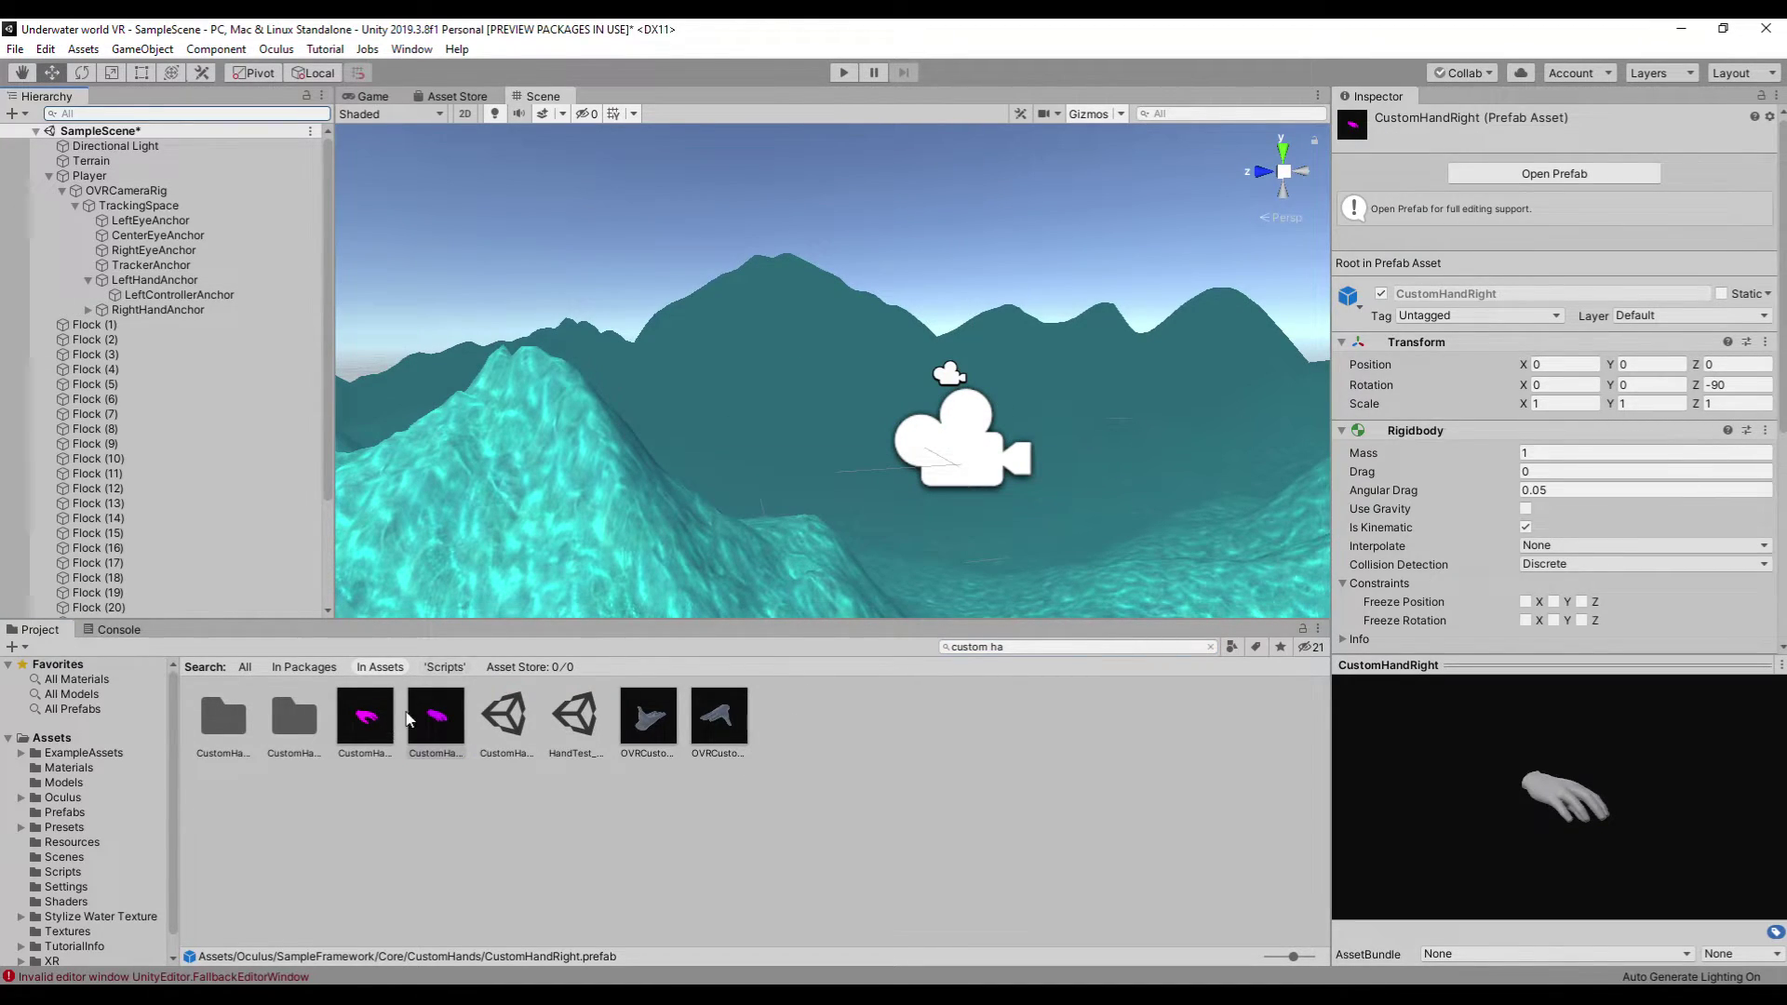
- Parent CustomHandLeft and CustomHandRight under their controller anchors, then play the scene
{"action": "left_click", "coordinate": [369, 721]}
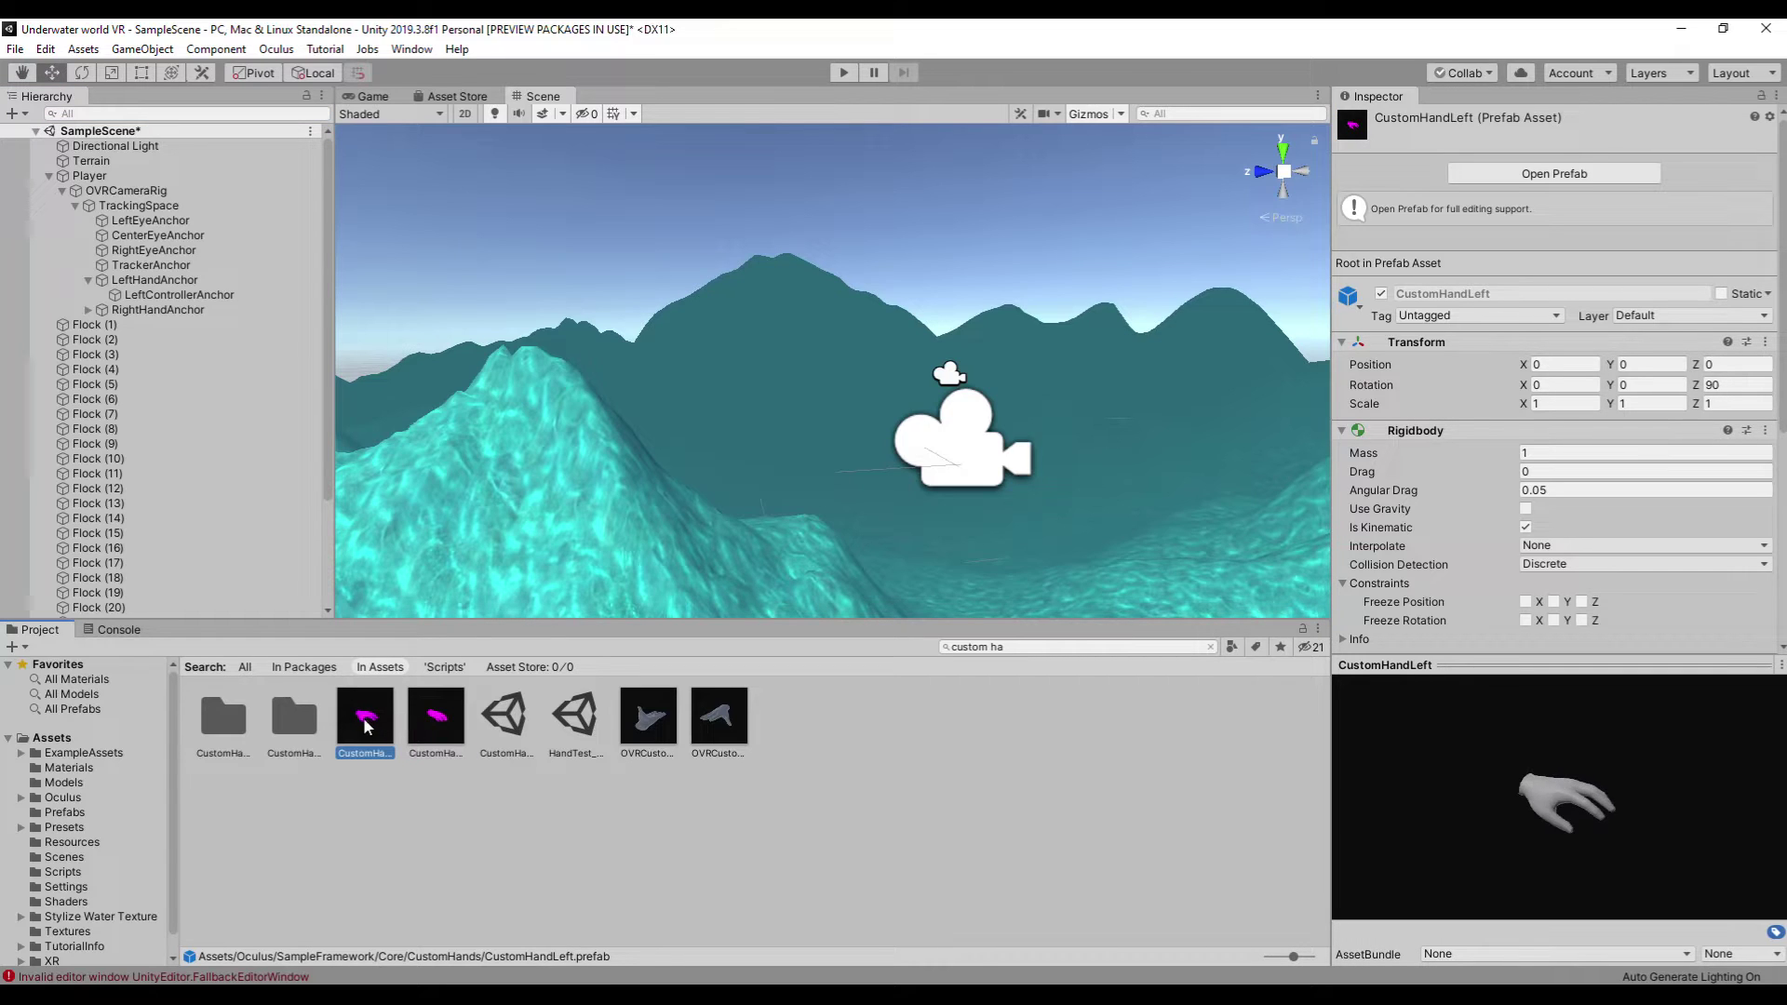
{"action": "left_click_drag", "start_coordinate": [368, 721], "coordinate": [175, 295]}
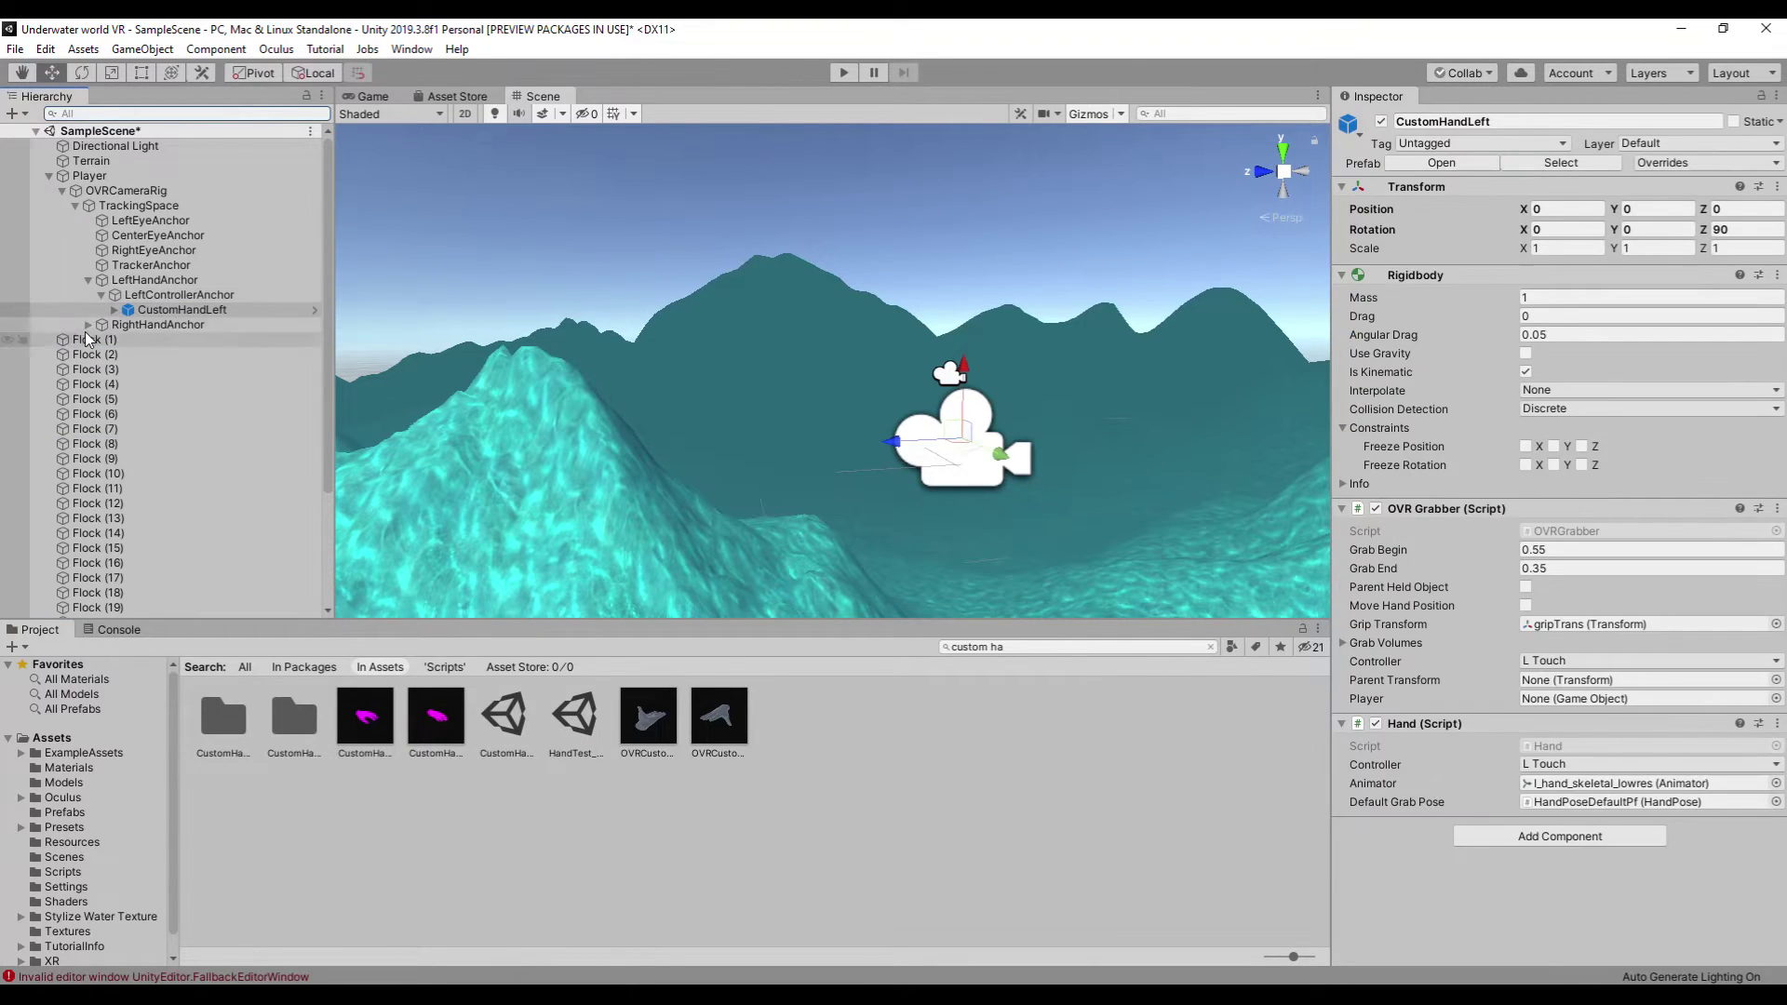
{"action": "left_click", "coordinate": [87, 325]}
{"action": "left_click", "coordinate": [168, 339]}
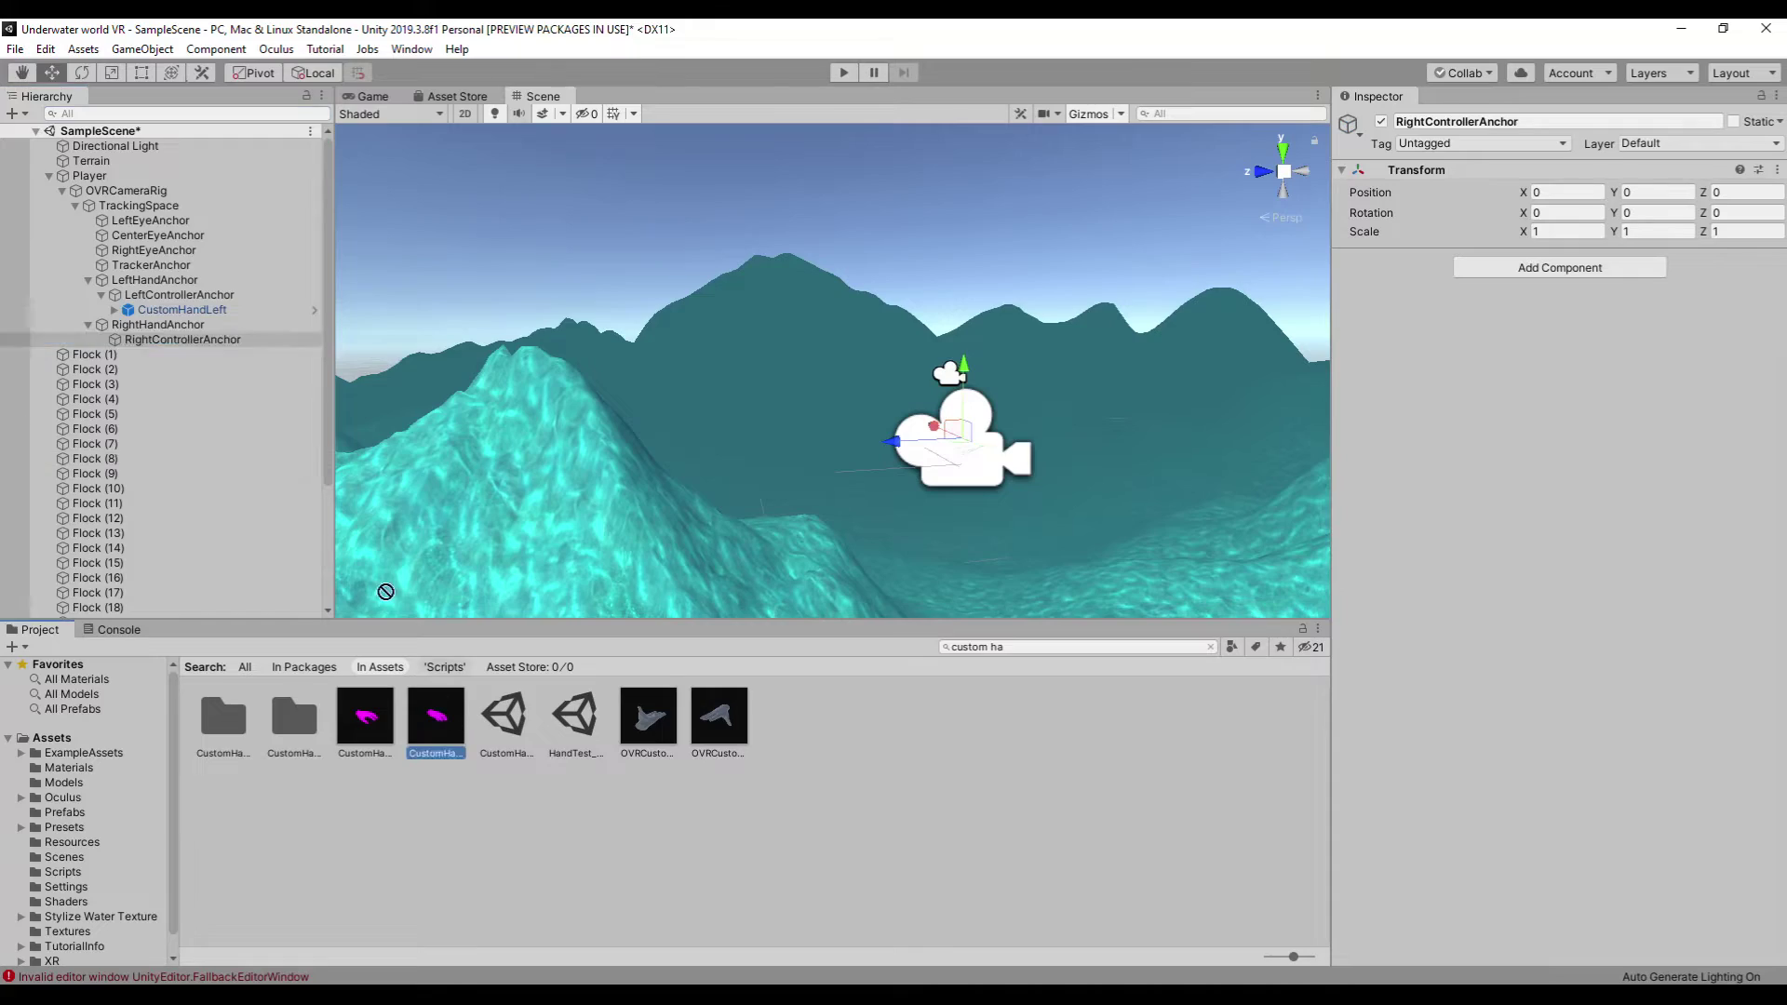
{"action": "left_click_drag", "start_coordinate": [183, 349], "coordinate": [183, 341]}
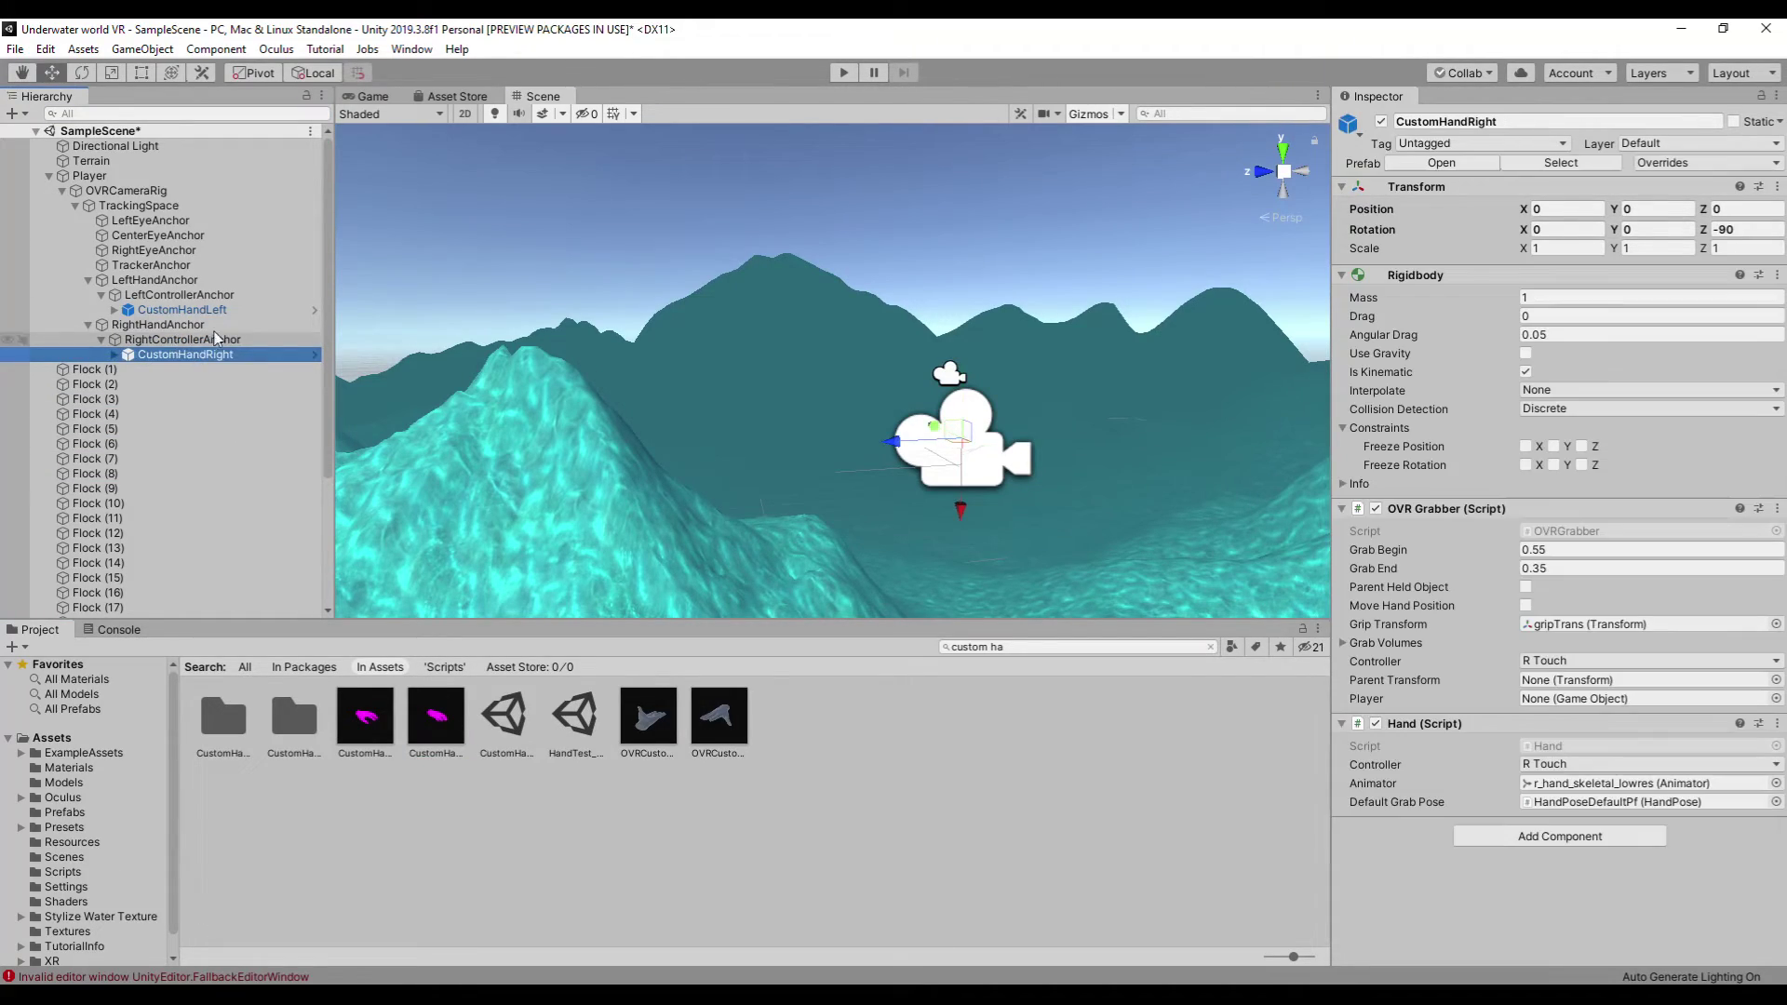
{"action": "left_click", "coordinate": [843, 73]}
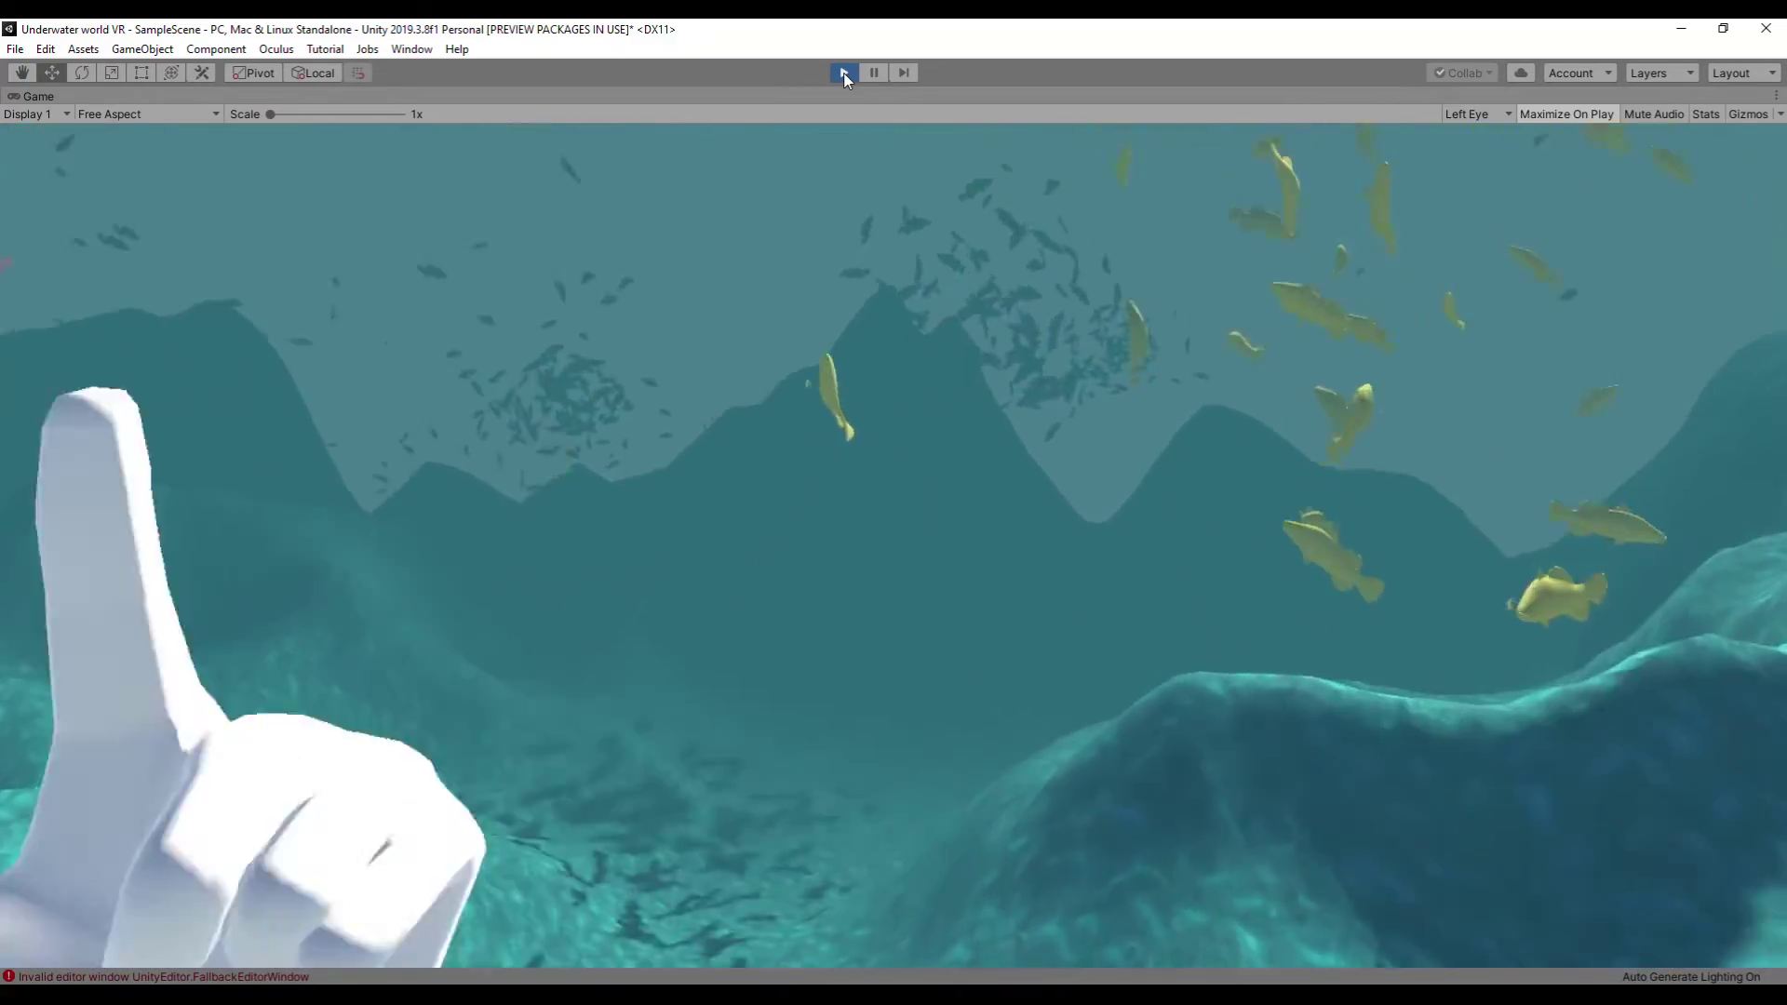
- Stop playback and delete six Flock objects from the Hierarchy
{"action": "left_click", "coordinate": [845, 73]}
{"action": "left_click", "coordinate": [93, 180]}
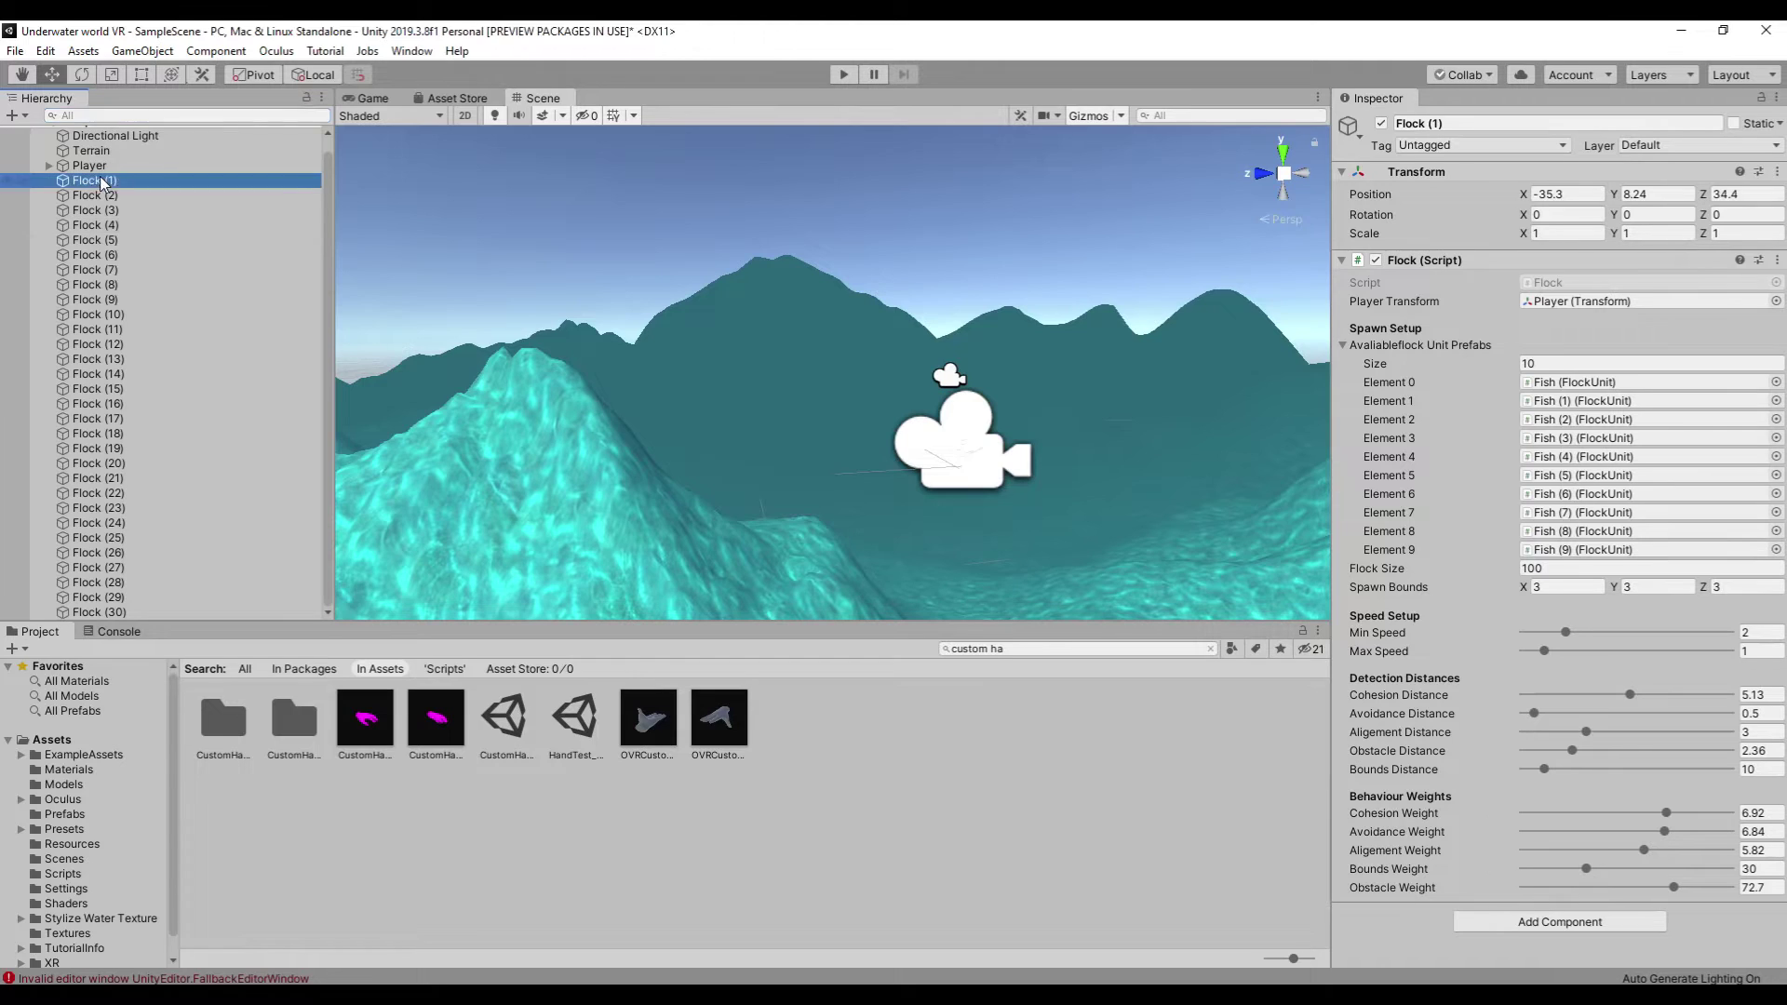
{"action": "left_click", "coordinate": [93, 255], "text": "ctrl"}
{"action": "left_click", "coordinate": [95, 344], "text": "ctrl"}
{"action": "scroll", "coordinate": [862, 465], "scroll_direction": "down", "scroll_amount": 3}
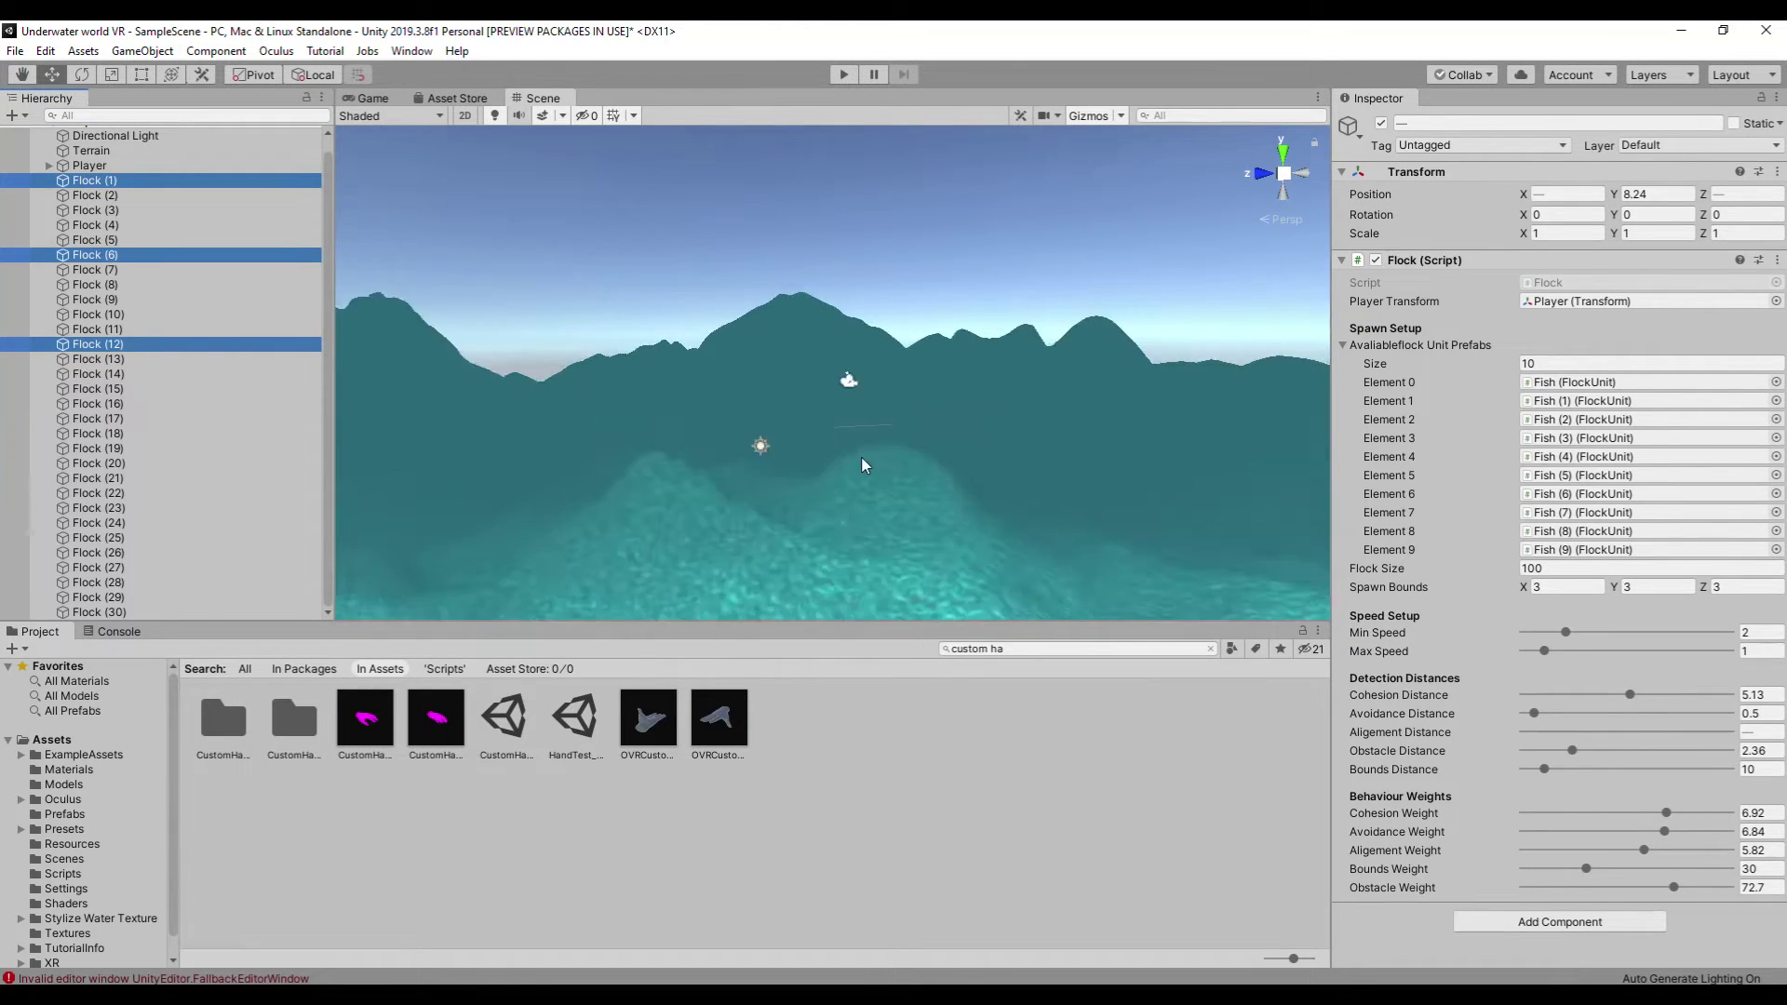
{"action": "scroll", "coordinate": [864, 466], "scroll_direction": "down", "scroll_amount": 3}
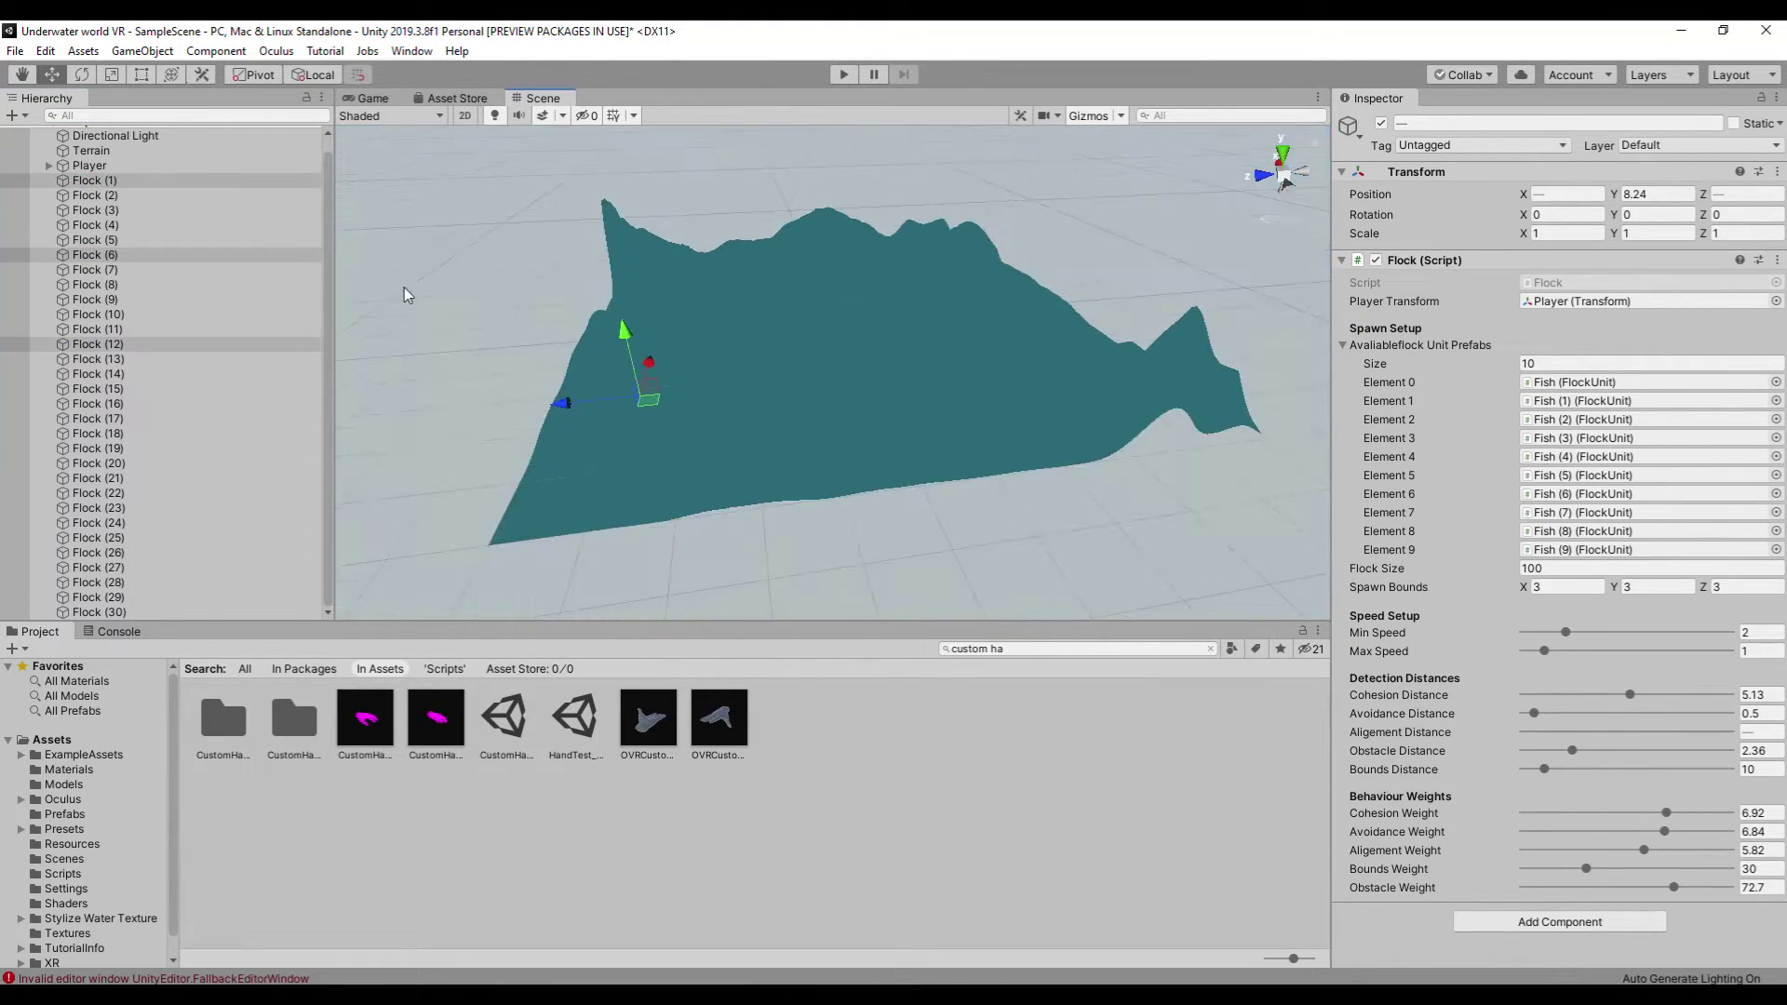
{"action": "left_click", "coordinate": [95, 419], "text": "ctrl"}
{"action": "left_click", "coordinate": [95, 492], "text": "ctrl"}
{"action": "left_click", "coordinate": [92, 612], "text": "ctrl"}
{"action": "key", "text": "Delete"}
- Delete Flock (18), then play with the Stats overlay shown and stop
{"action": "left_click", "coordinate": [95, 372]}
{"action": "key", "text": "Up"}
{"action": "key", "text": "Up"}
{"action": "key", "text": "Up"}
{"action": "key", "text": "Delete"}
{"action": "left_click", "coordinate": [841, 74]}
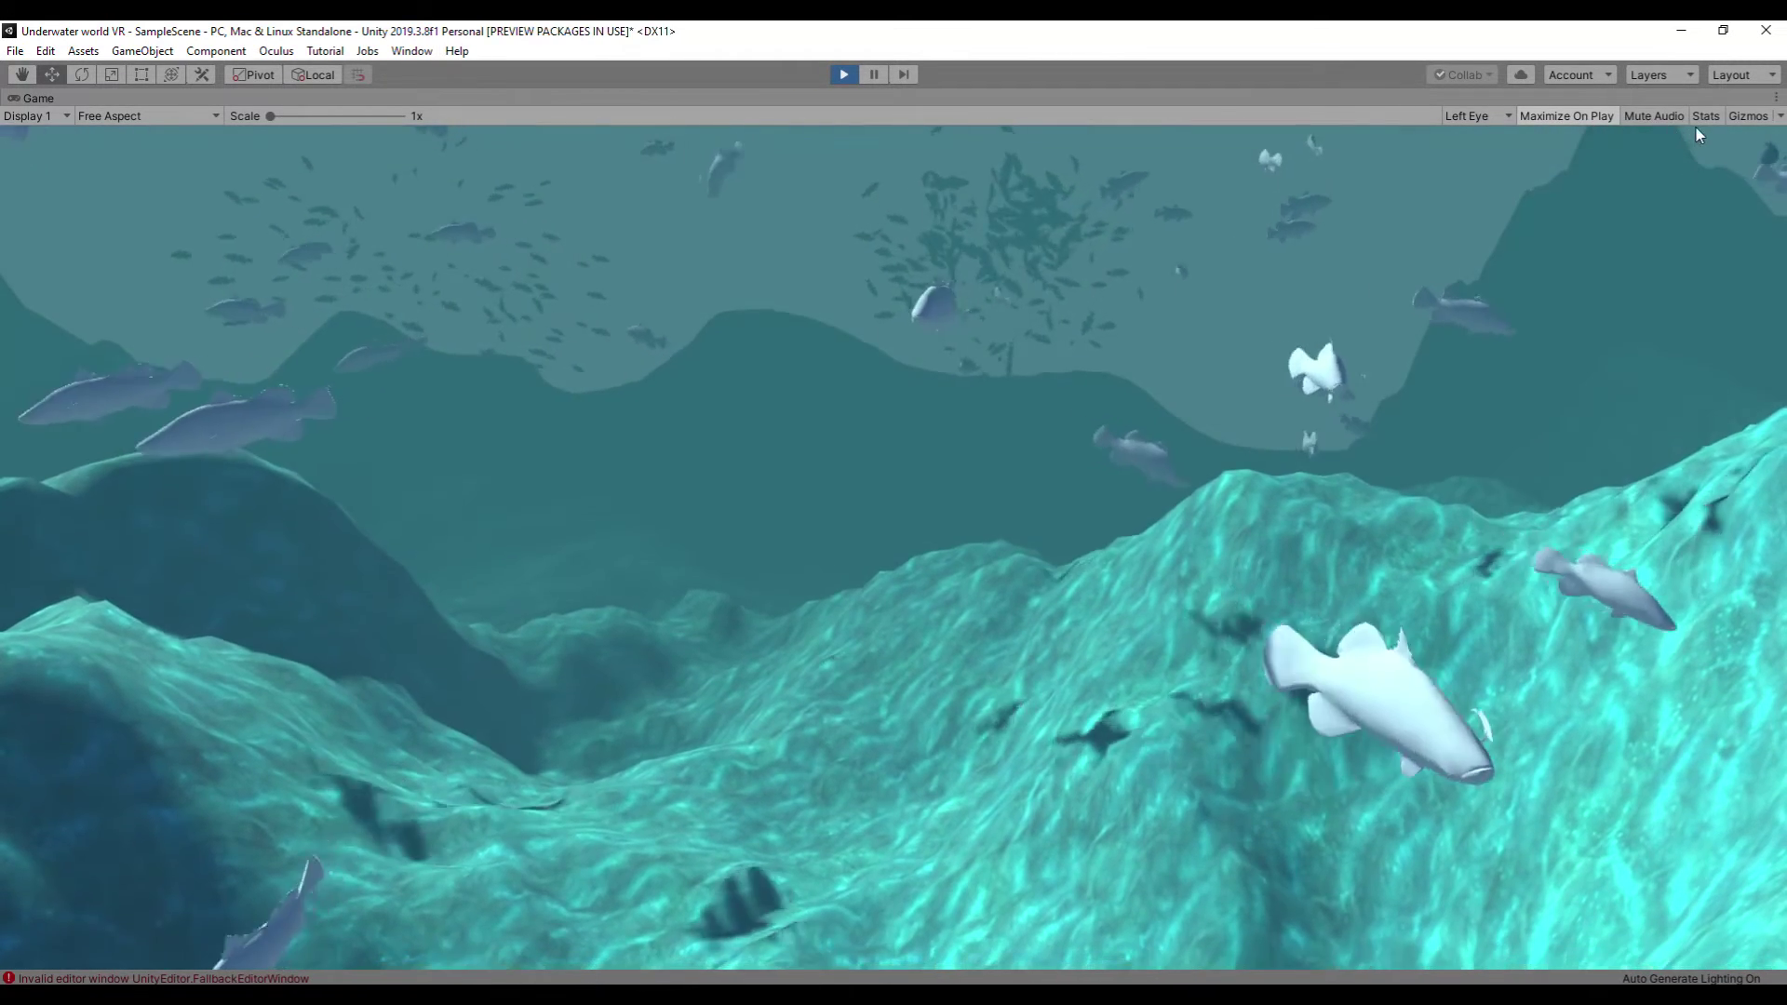
{"action": "left_click", "coordinate": [1706, 115]}
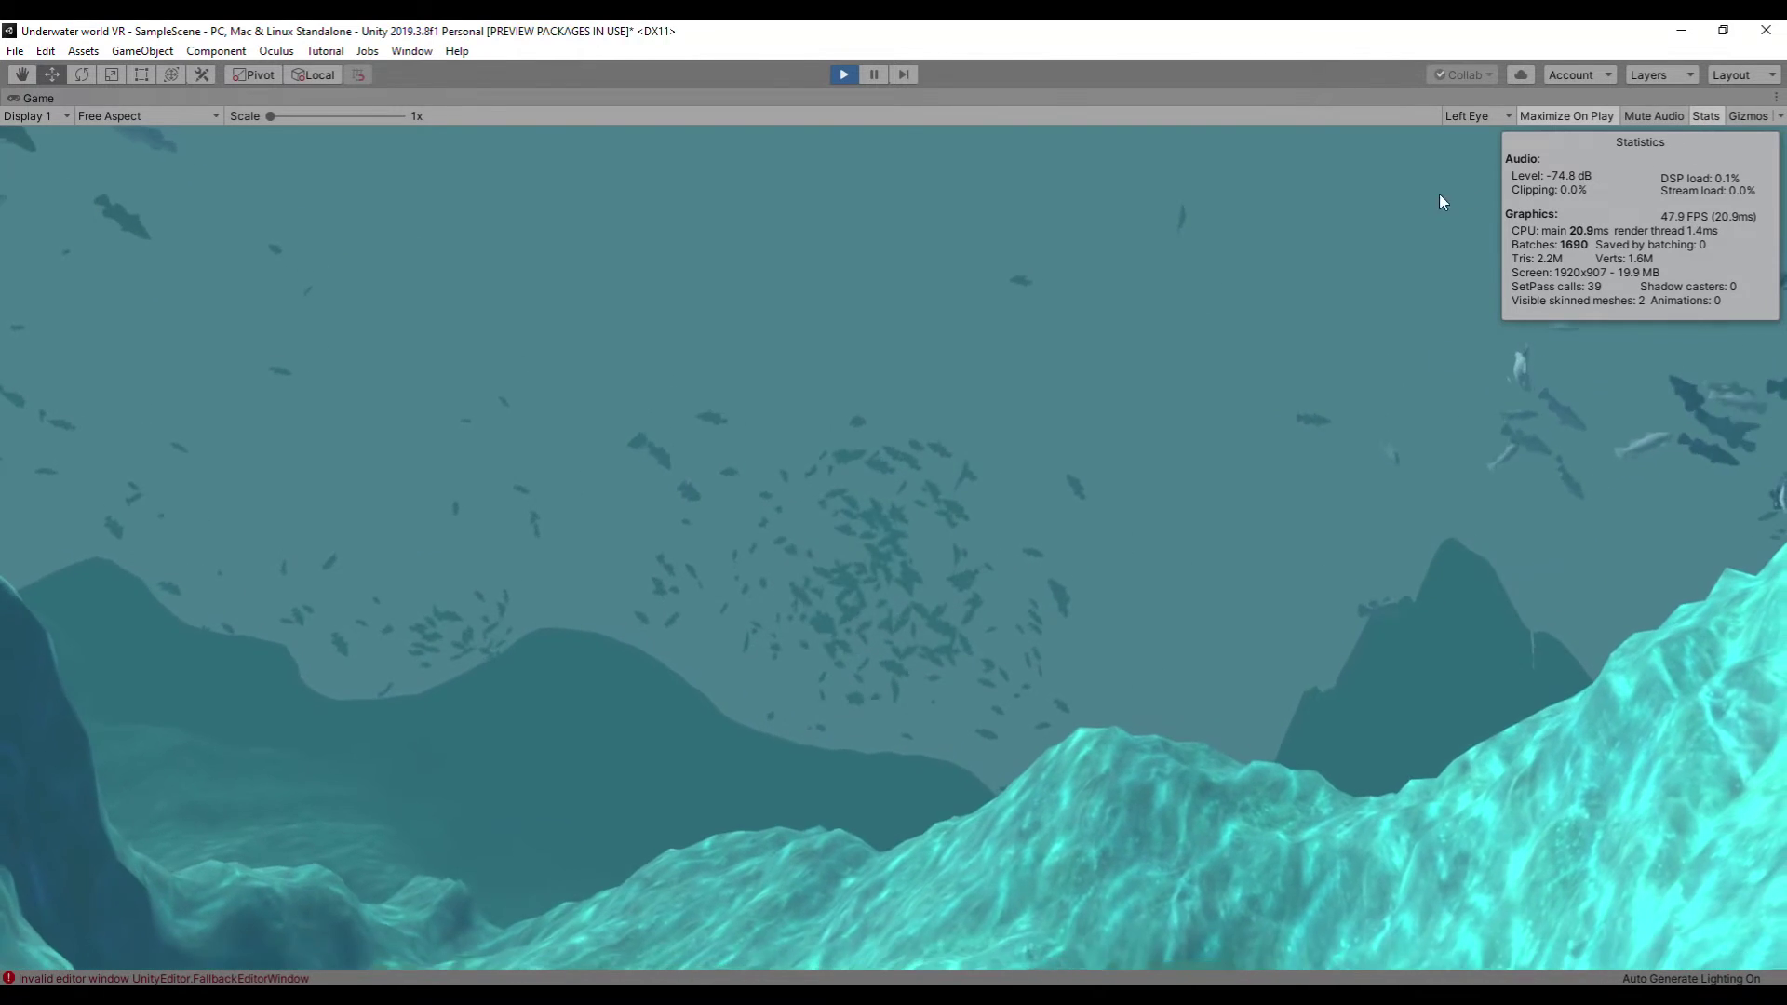
{"action": "key", "text": "ctrl+p"}
- Select six more flocks for removal and play the reduced scene
{"action": "left_click", "coordinate": [98, 474]}
{"action": "left_click", "coordinate": [97, 401], "text": "ctrl"}
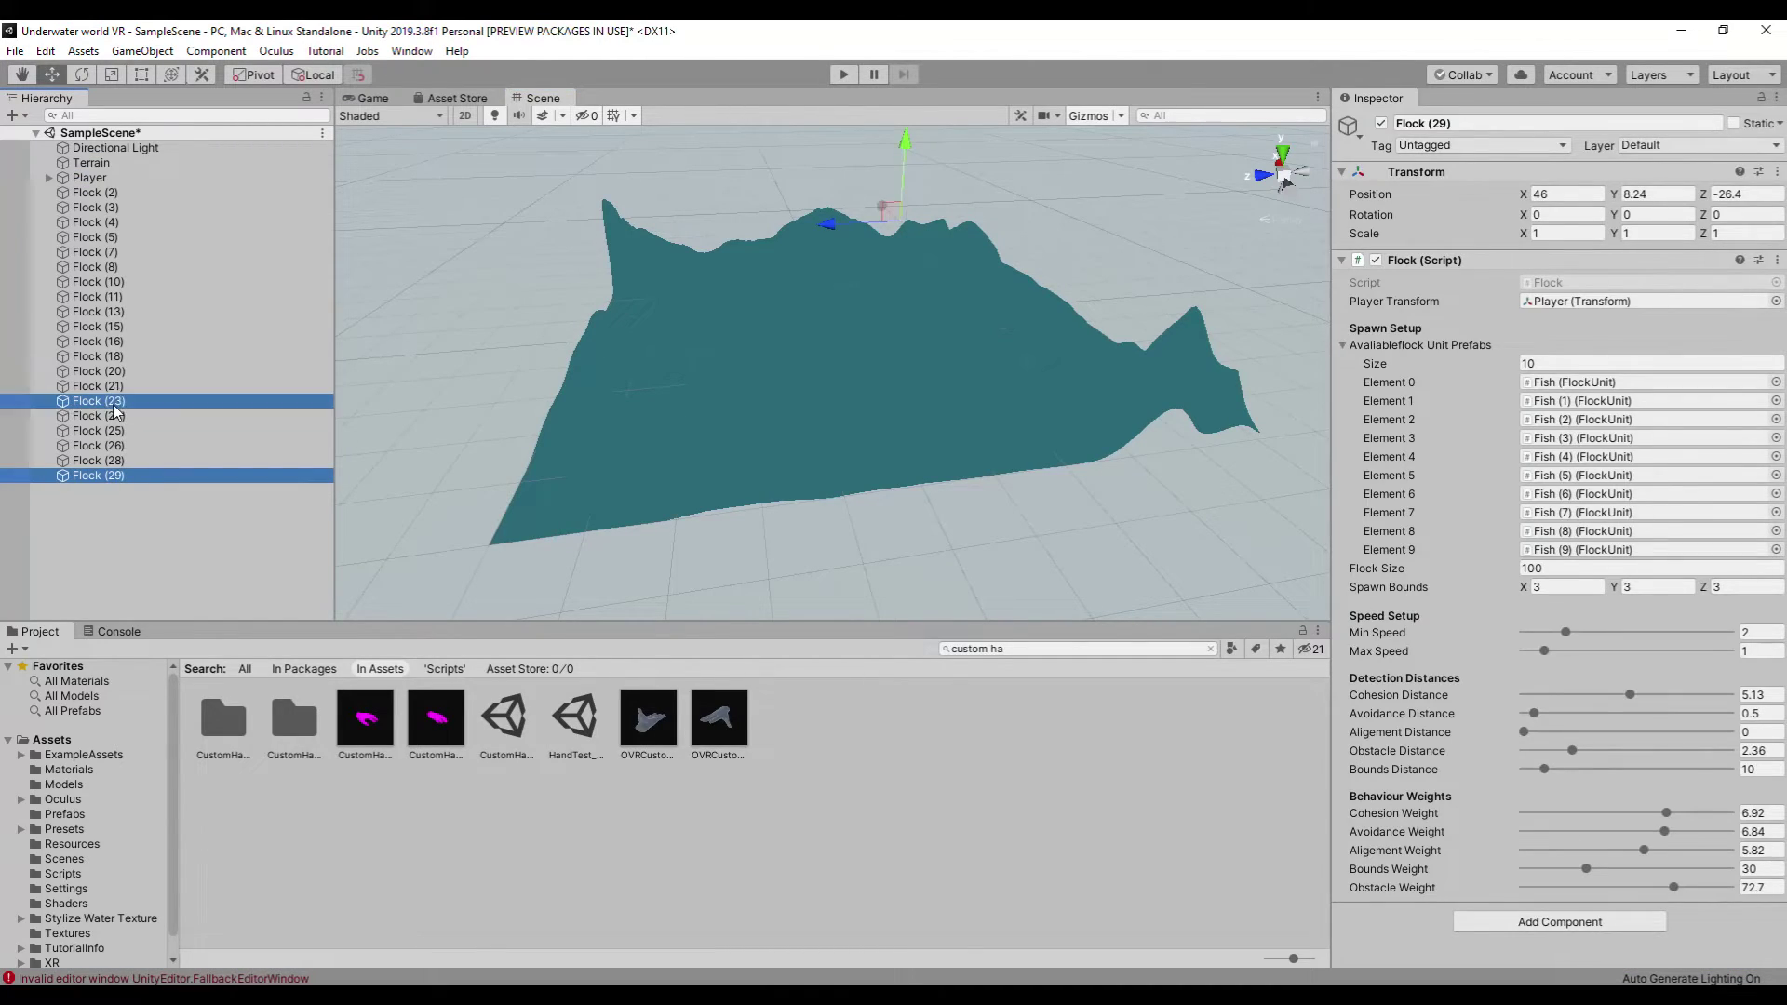
{"action": "left_click", "coordinate": [98, 371], "text": "ctrl"}
{"action": "left_click", "coordinate": [97, 325], "text": "ctrl"}
{"action": "left_click", "coordinate": [98, 237], "text": "ctrl"}
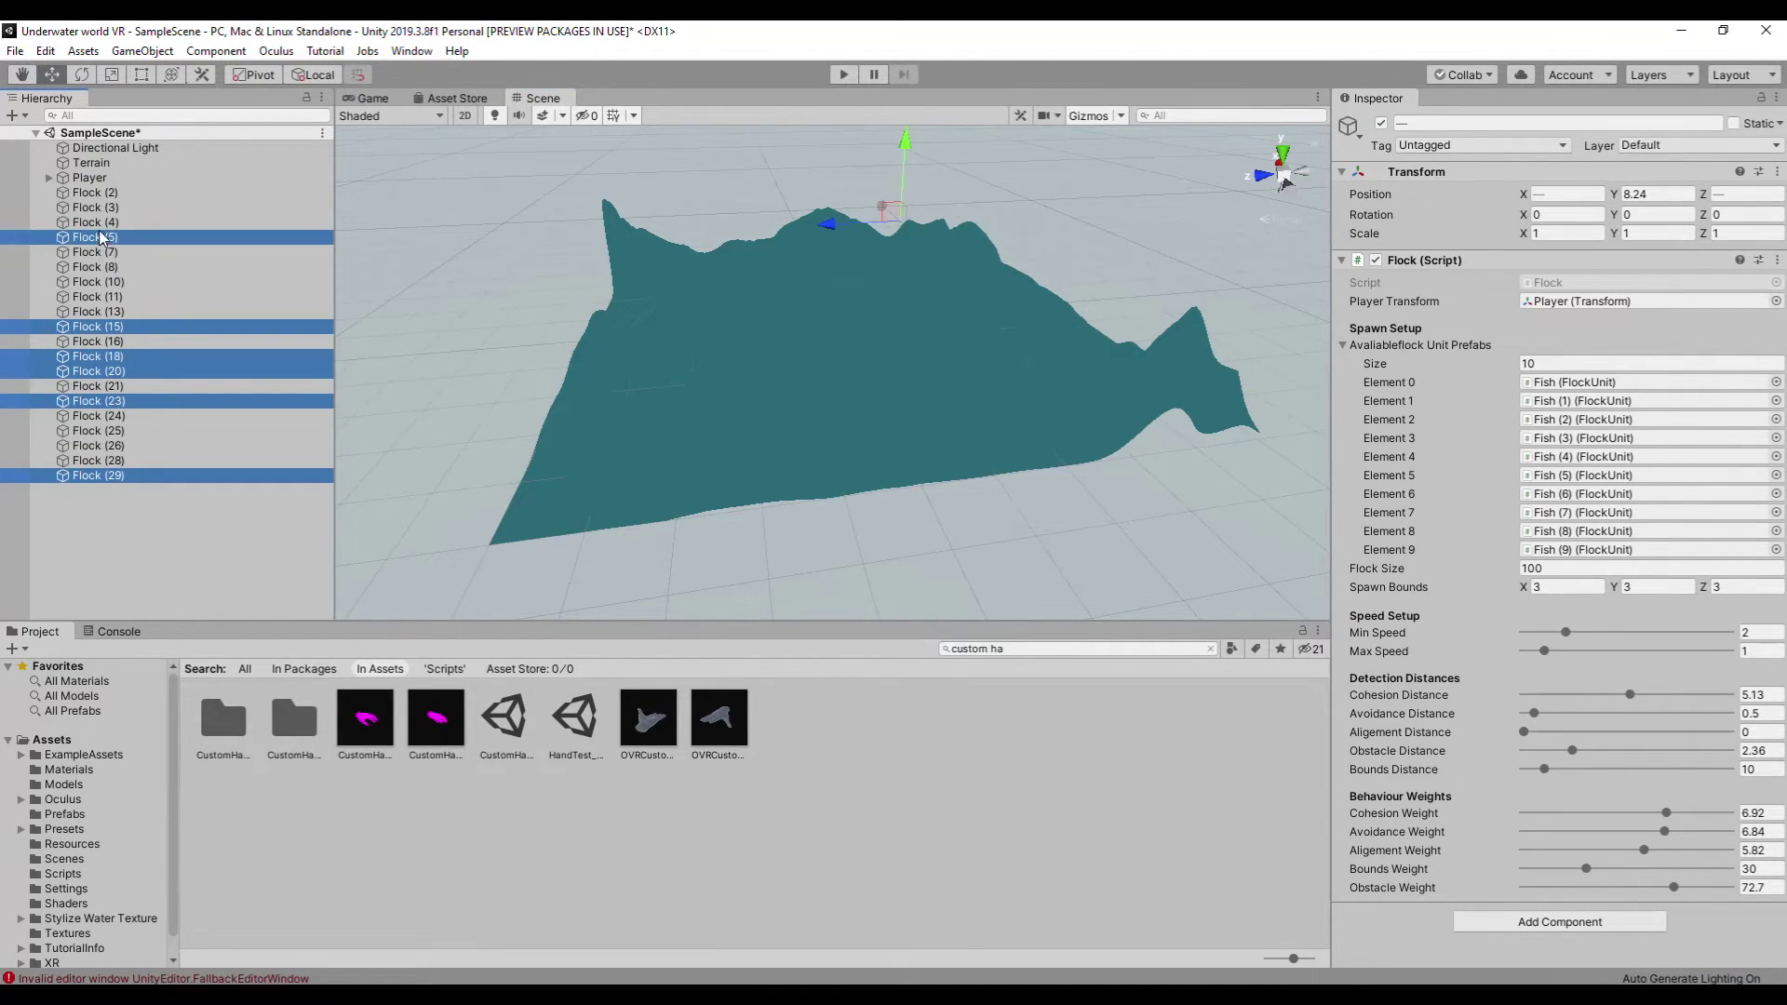
{"action": "left_click", "coordinate": [98, 222], "text": "ctrl"}
{"action": "left_click", "coordinate": [98, 207], "text": "ctrl"}
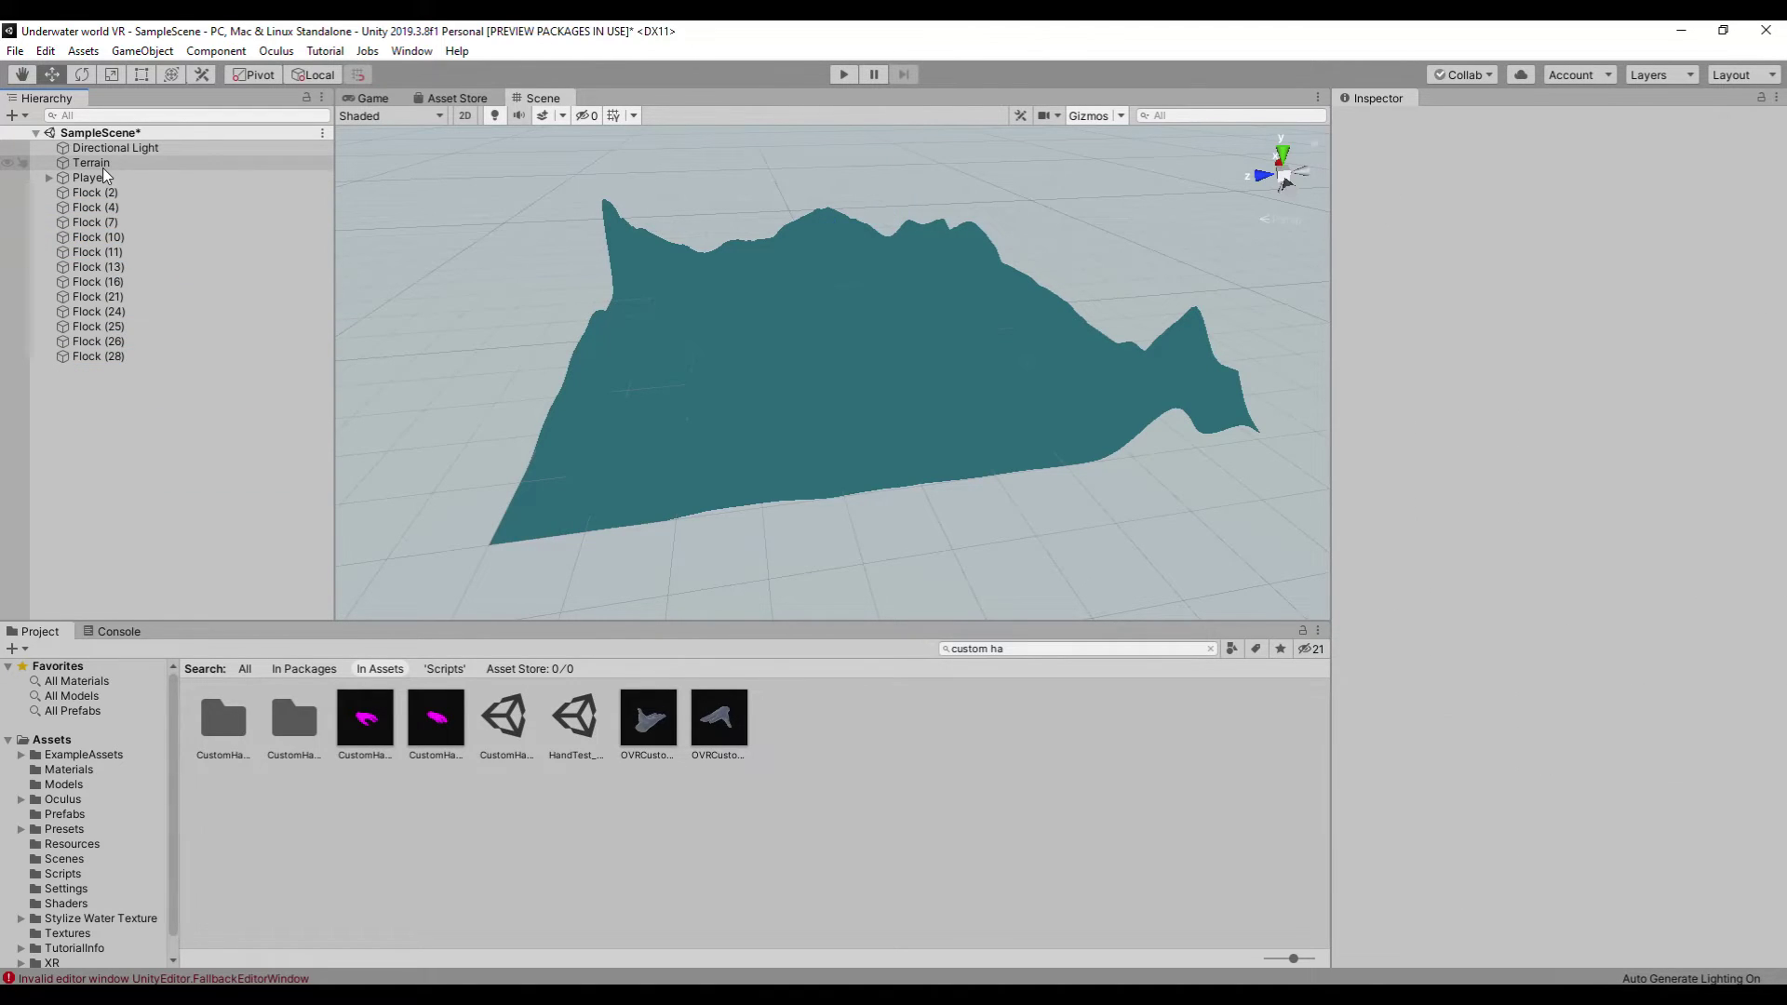
{"action": "left_click", "coordinate": [842, 74]}
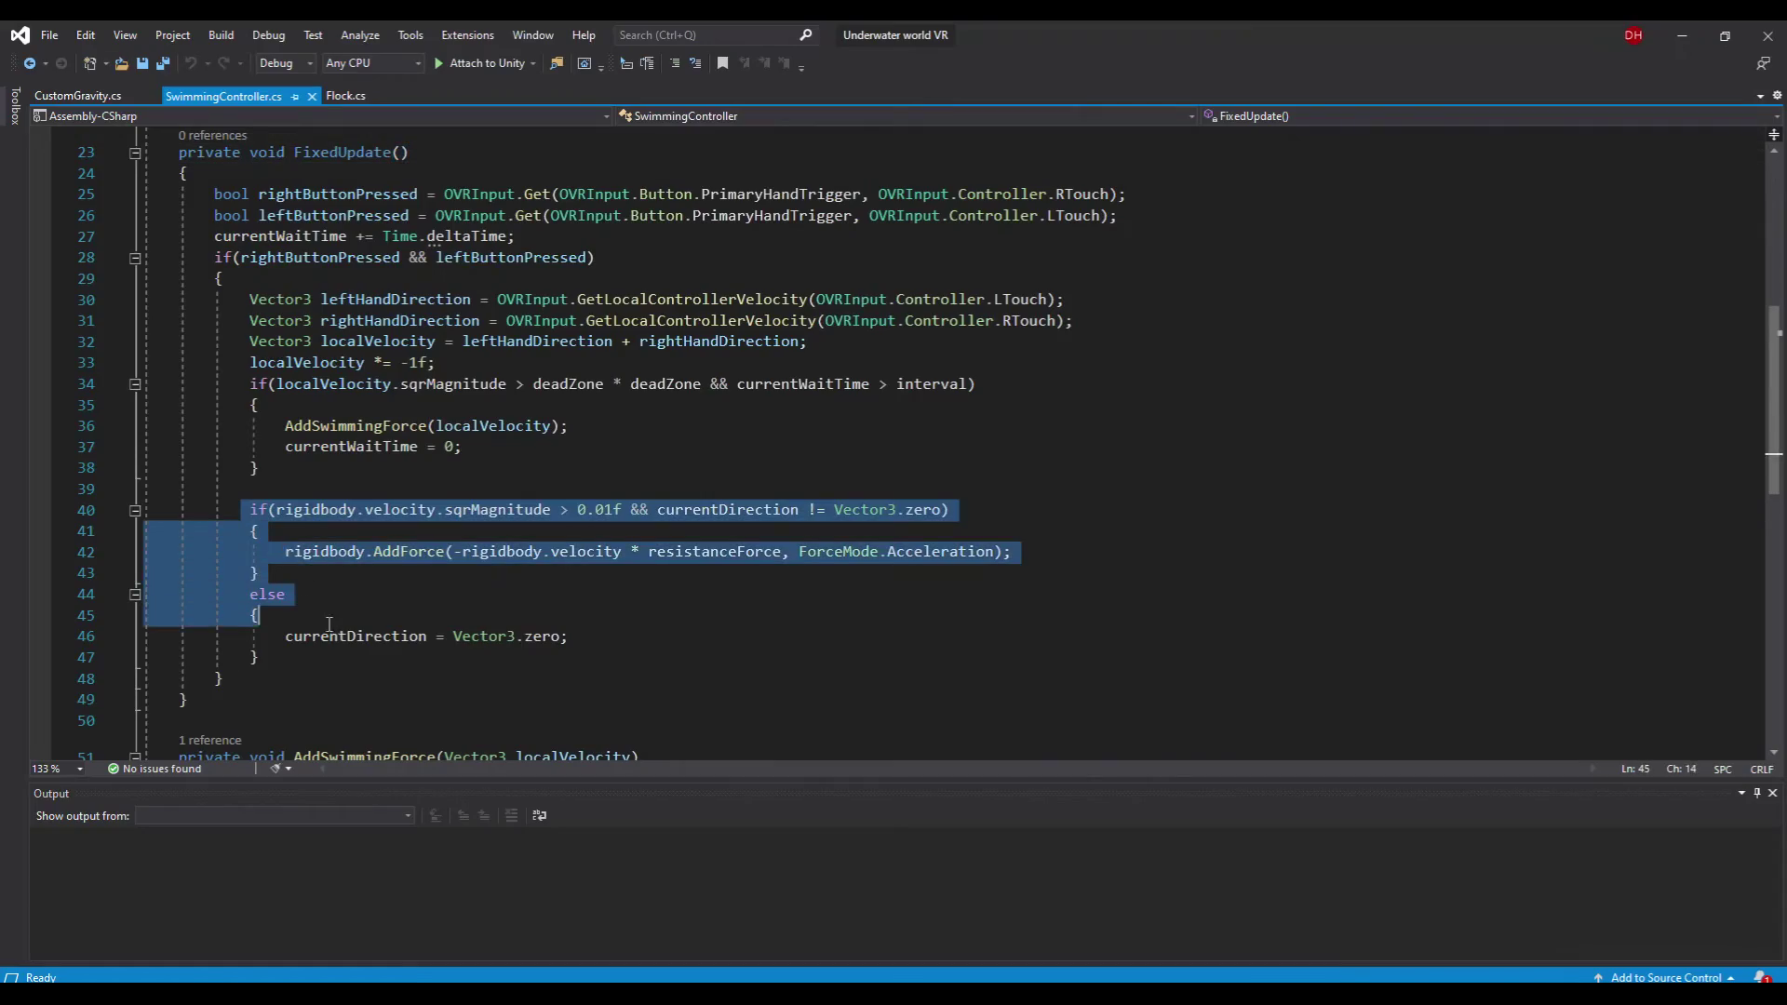
- Move the resistance if/else block outside the two-hand check and save
{"action": "left_click_drag", "start_coordinate": [329, 624], "coordinate": [266, 659]}
{"action": "key", "text": "Delete"}
{"action": "key", "text": "BackSpace"}
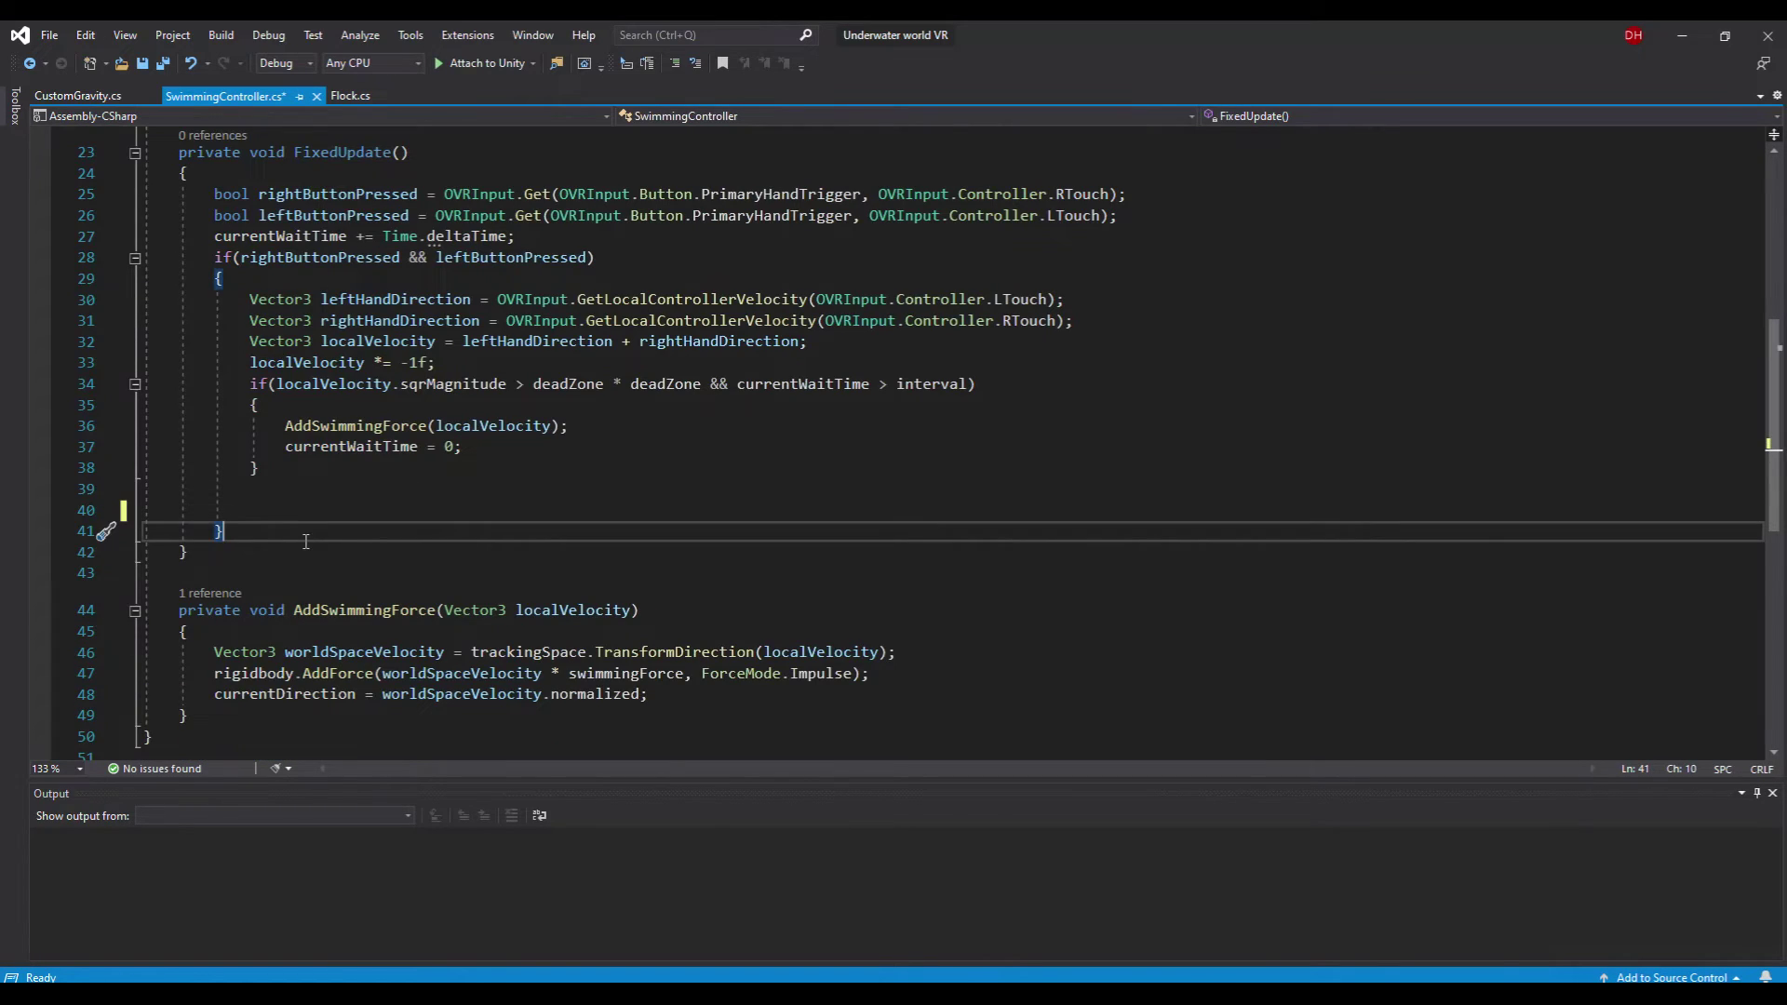
{"action": "type", "text": "if (rigidbody.velocity.sqrMagnitude > 0.01f && currentDirection != Vector3.zero)         {             rigidbody.AddForce(-rigidbody.velocity * resistanceForce, ForceMode.Acceleration);         }         else         {             currentDirection = Vector3.zero;         }"}
{"action": "key", "text": "BackSpace"}
{"action": "key", "text": "BackSpace"}
{"action": "key", "text": "BackSpace"}
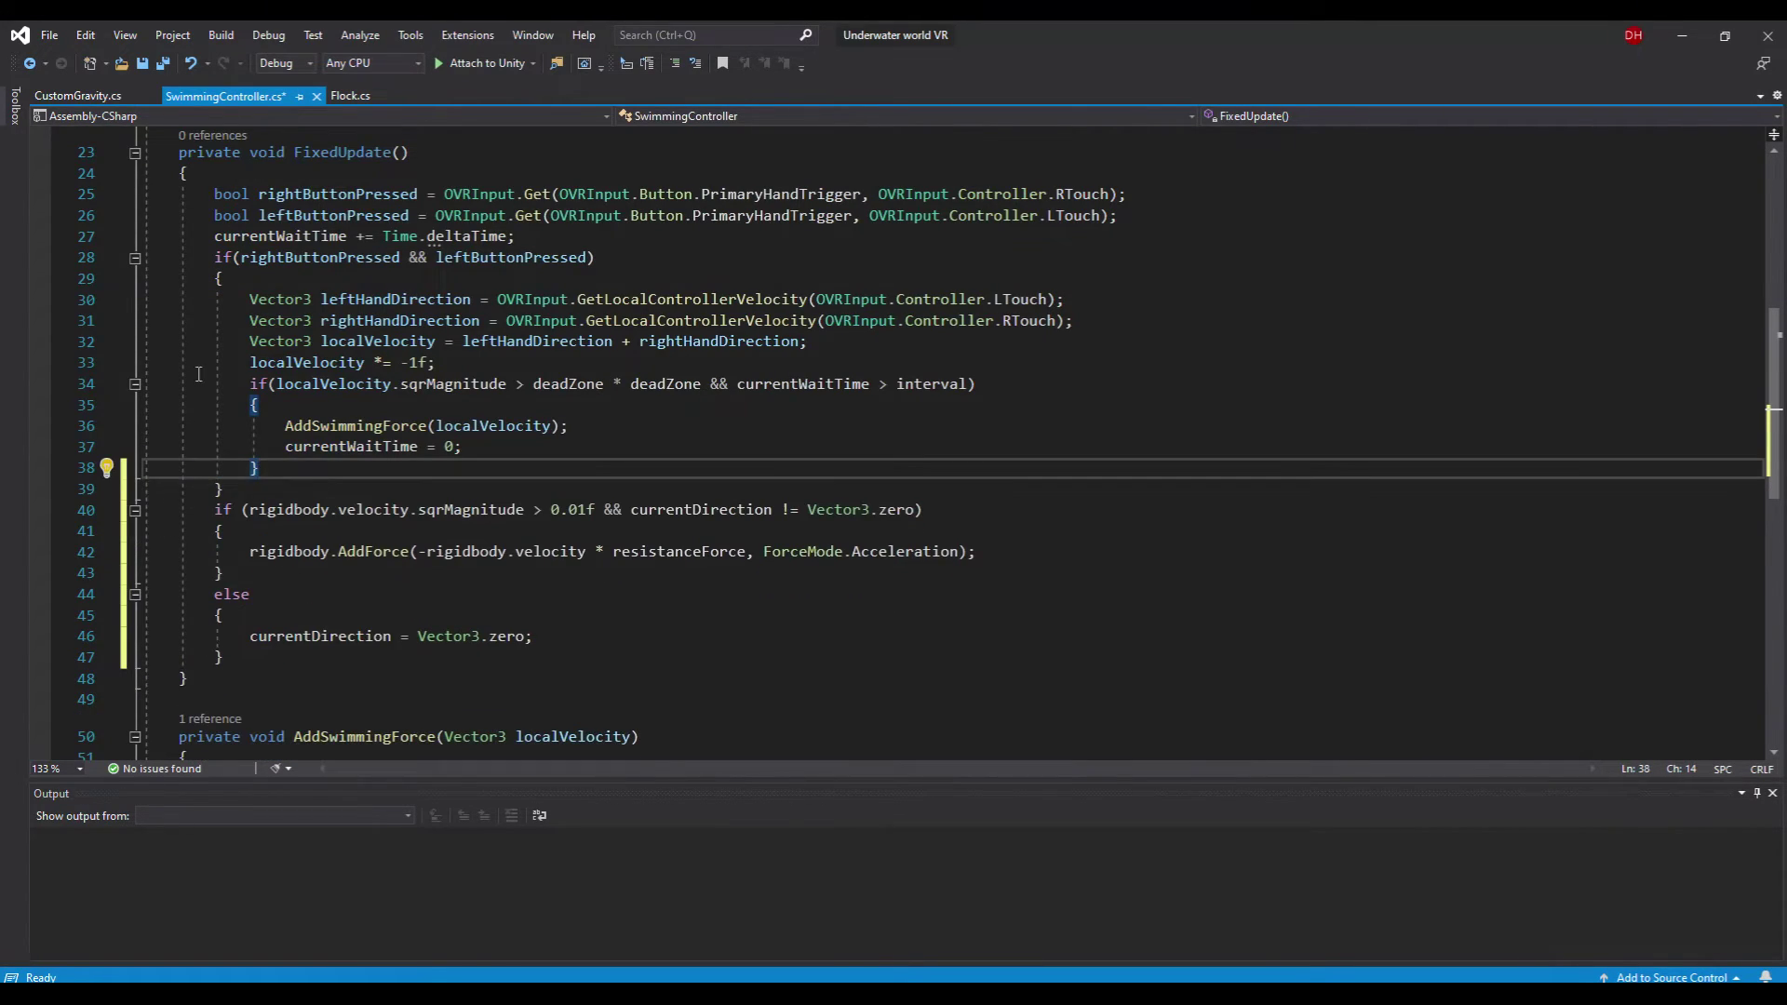
{"action": "left_click", "coordinate": [158, 62]}
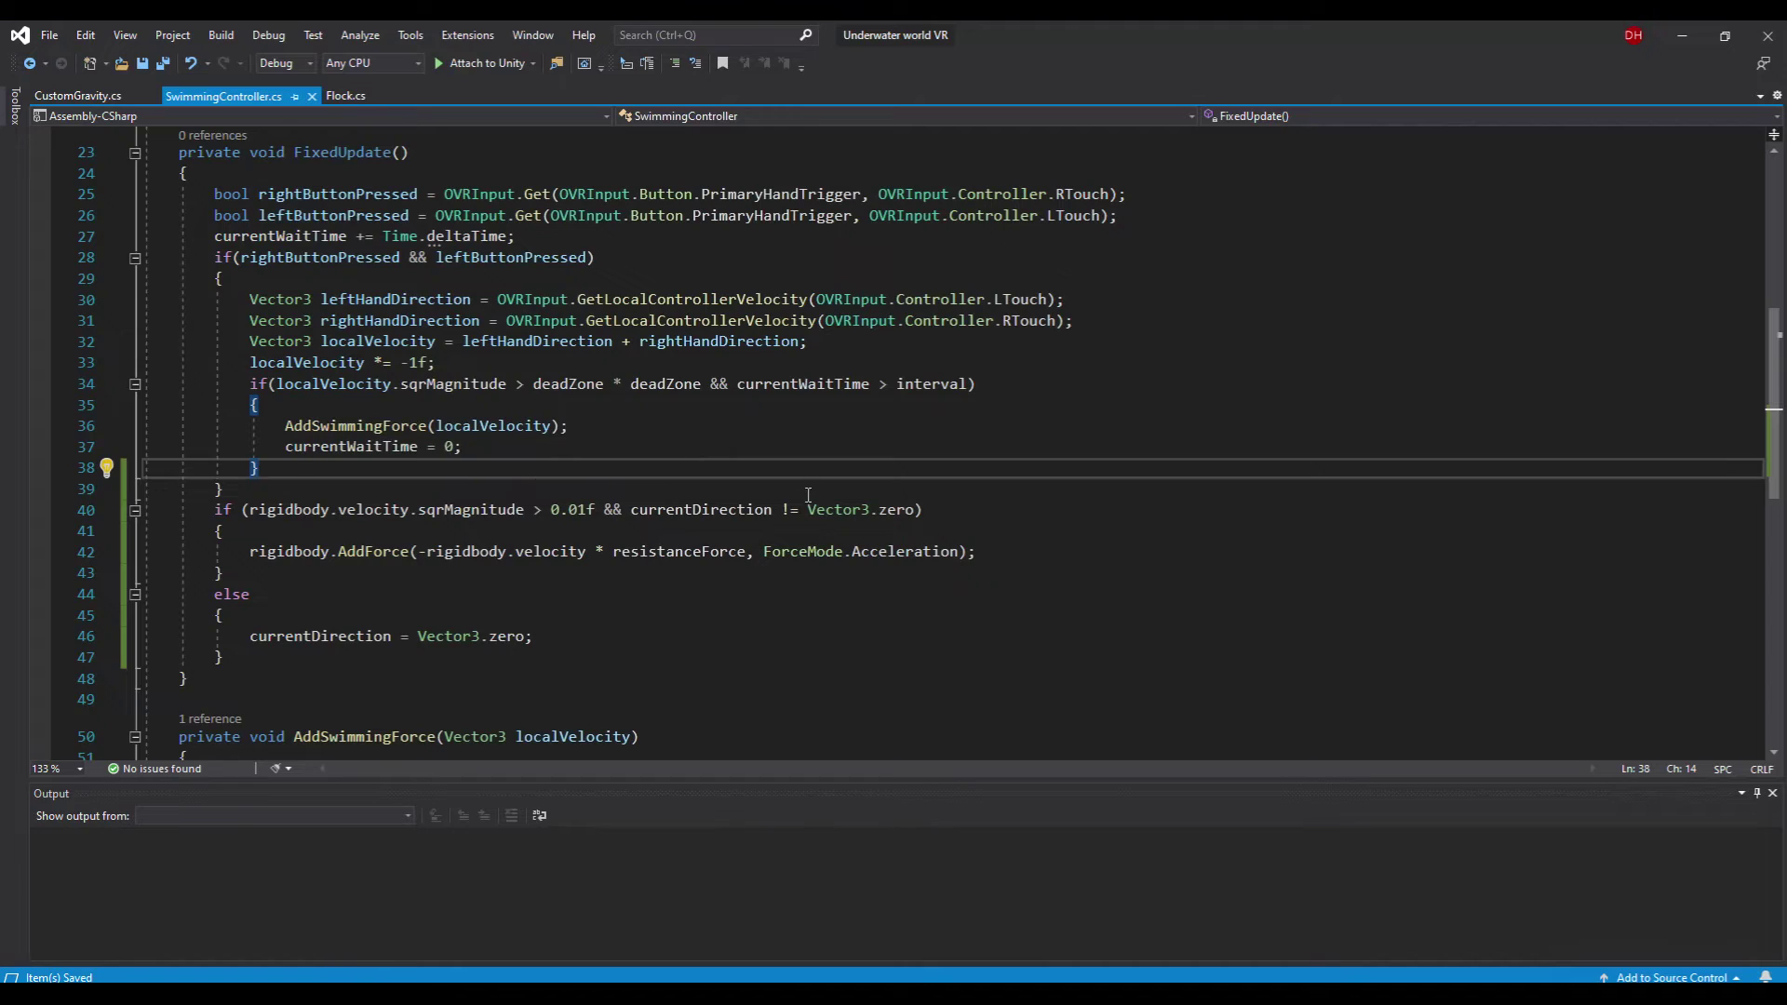
- Extract the resistance block into a new method named ApplyResistanceForce
{"action": "left_click_drag", "start_coordinate": [213, 510], "coordinate": [226, 659]}
{"action": "right_click", "coordinate": [340, 554]}
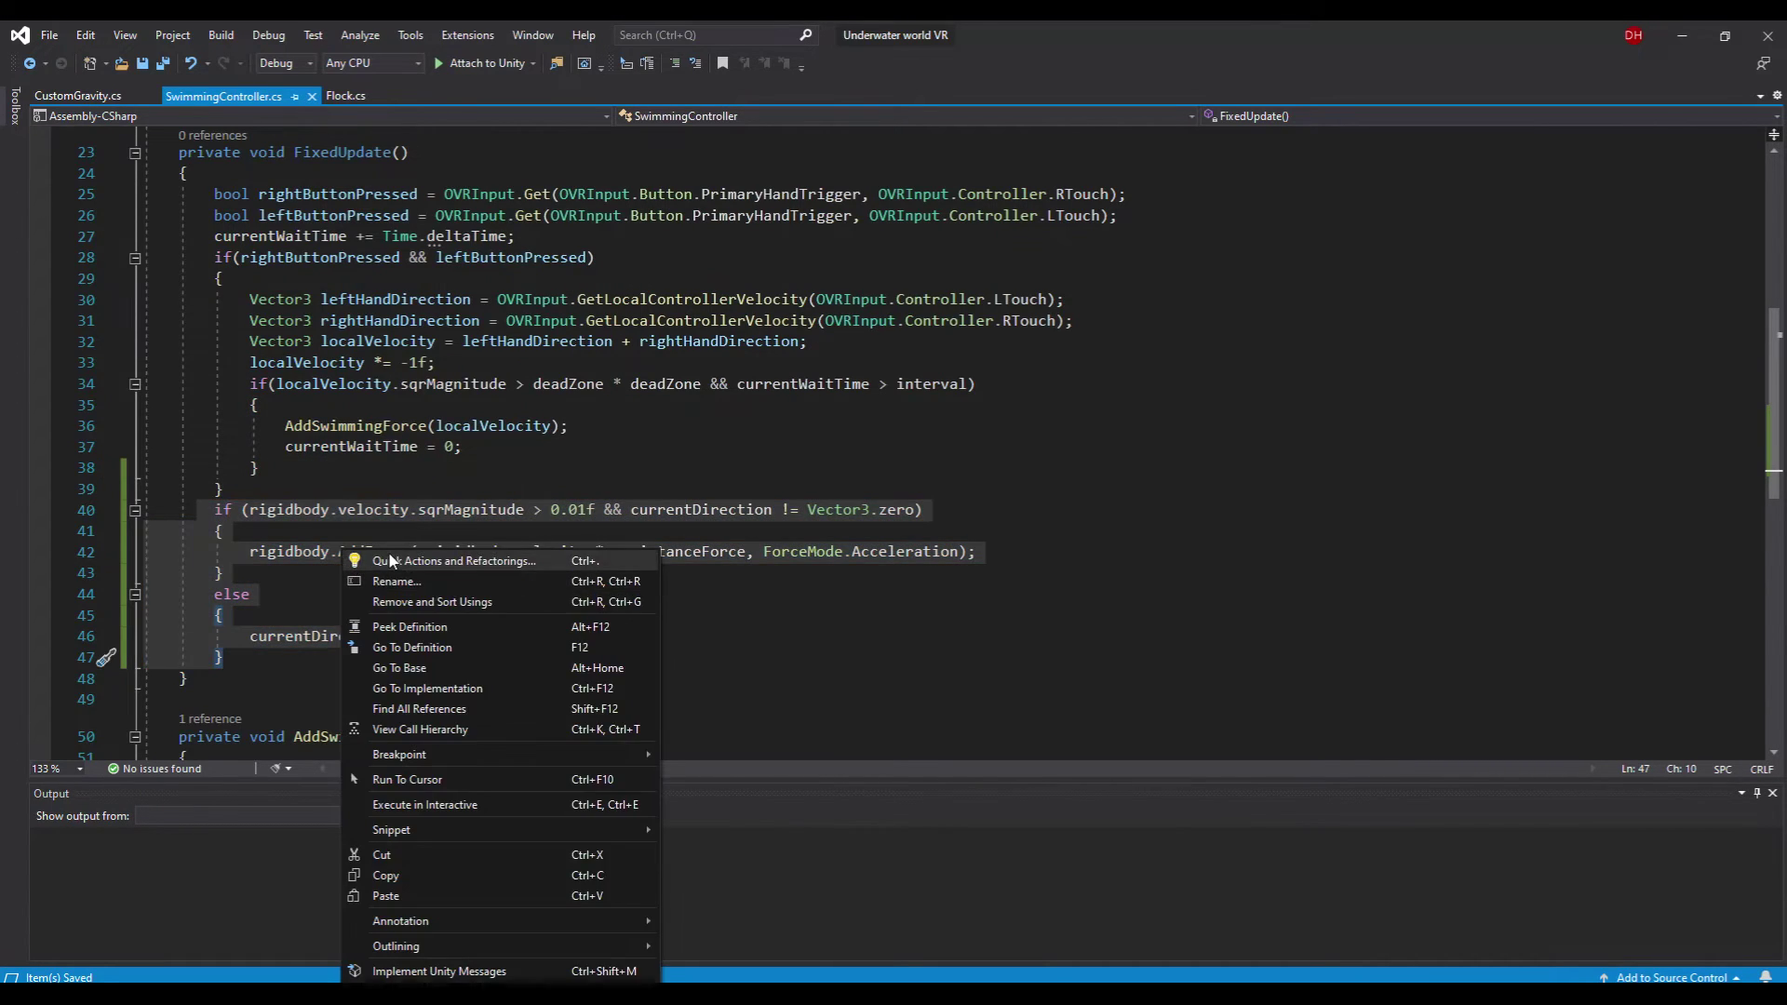
{"action": "left_click", "coordinate": [420, 552]}
{"action": "left_click", "coordinate": [134, 684]}
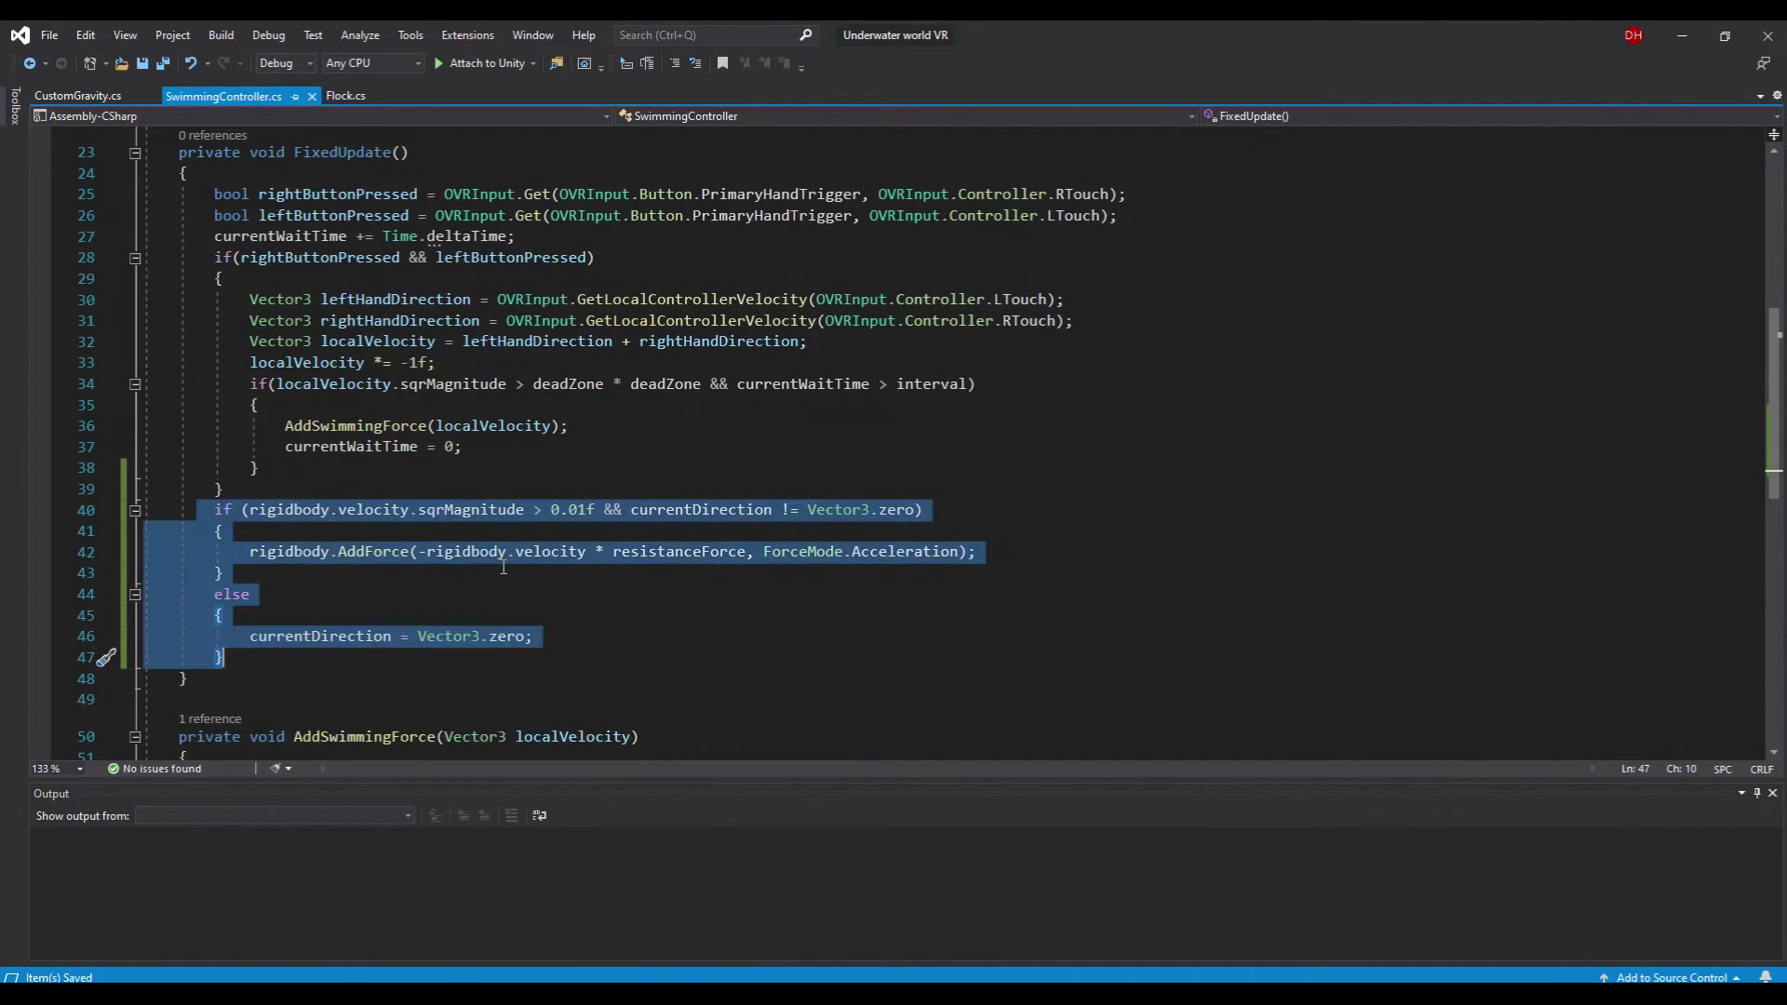
{"action": "type", "text": "ApplyRe"}
{"action": "type", "text": "sistanceForce();"}
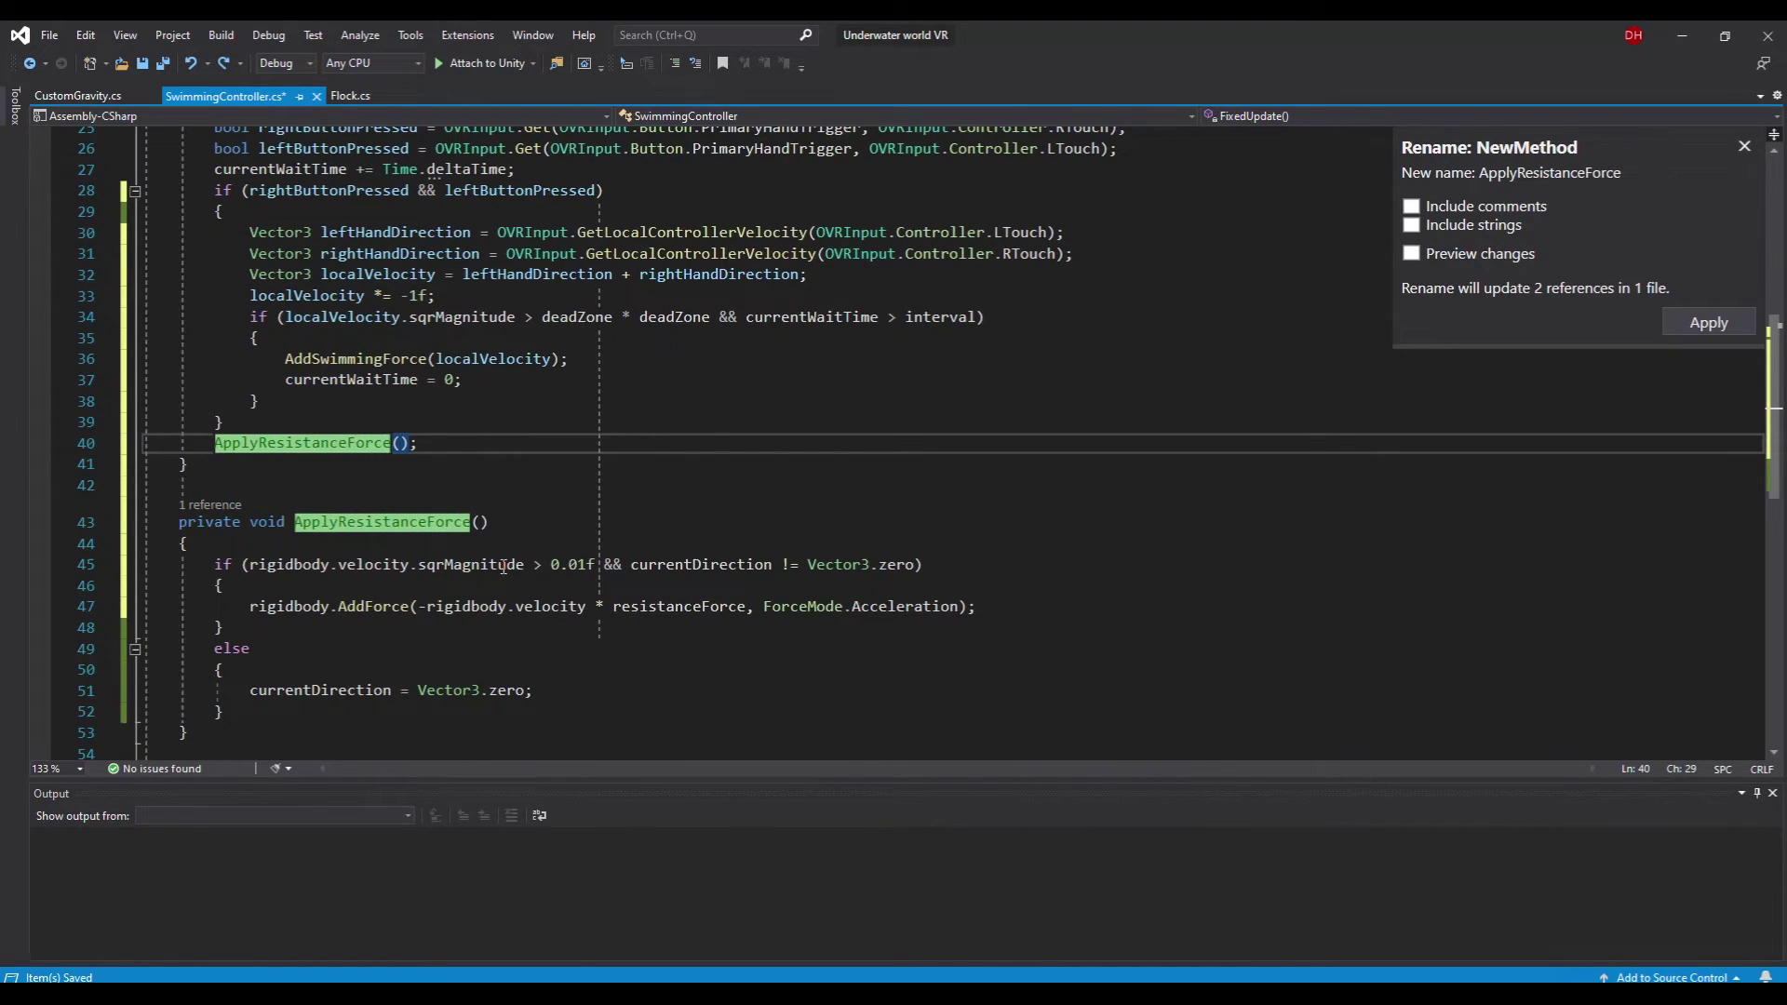
{"action": "key", "text": "Return"}
{"action": "scroll", "coordinate": [894, 488], "scroll_direction": "up", "scroll_amount": 6}
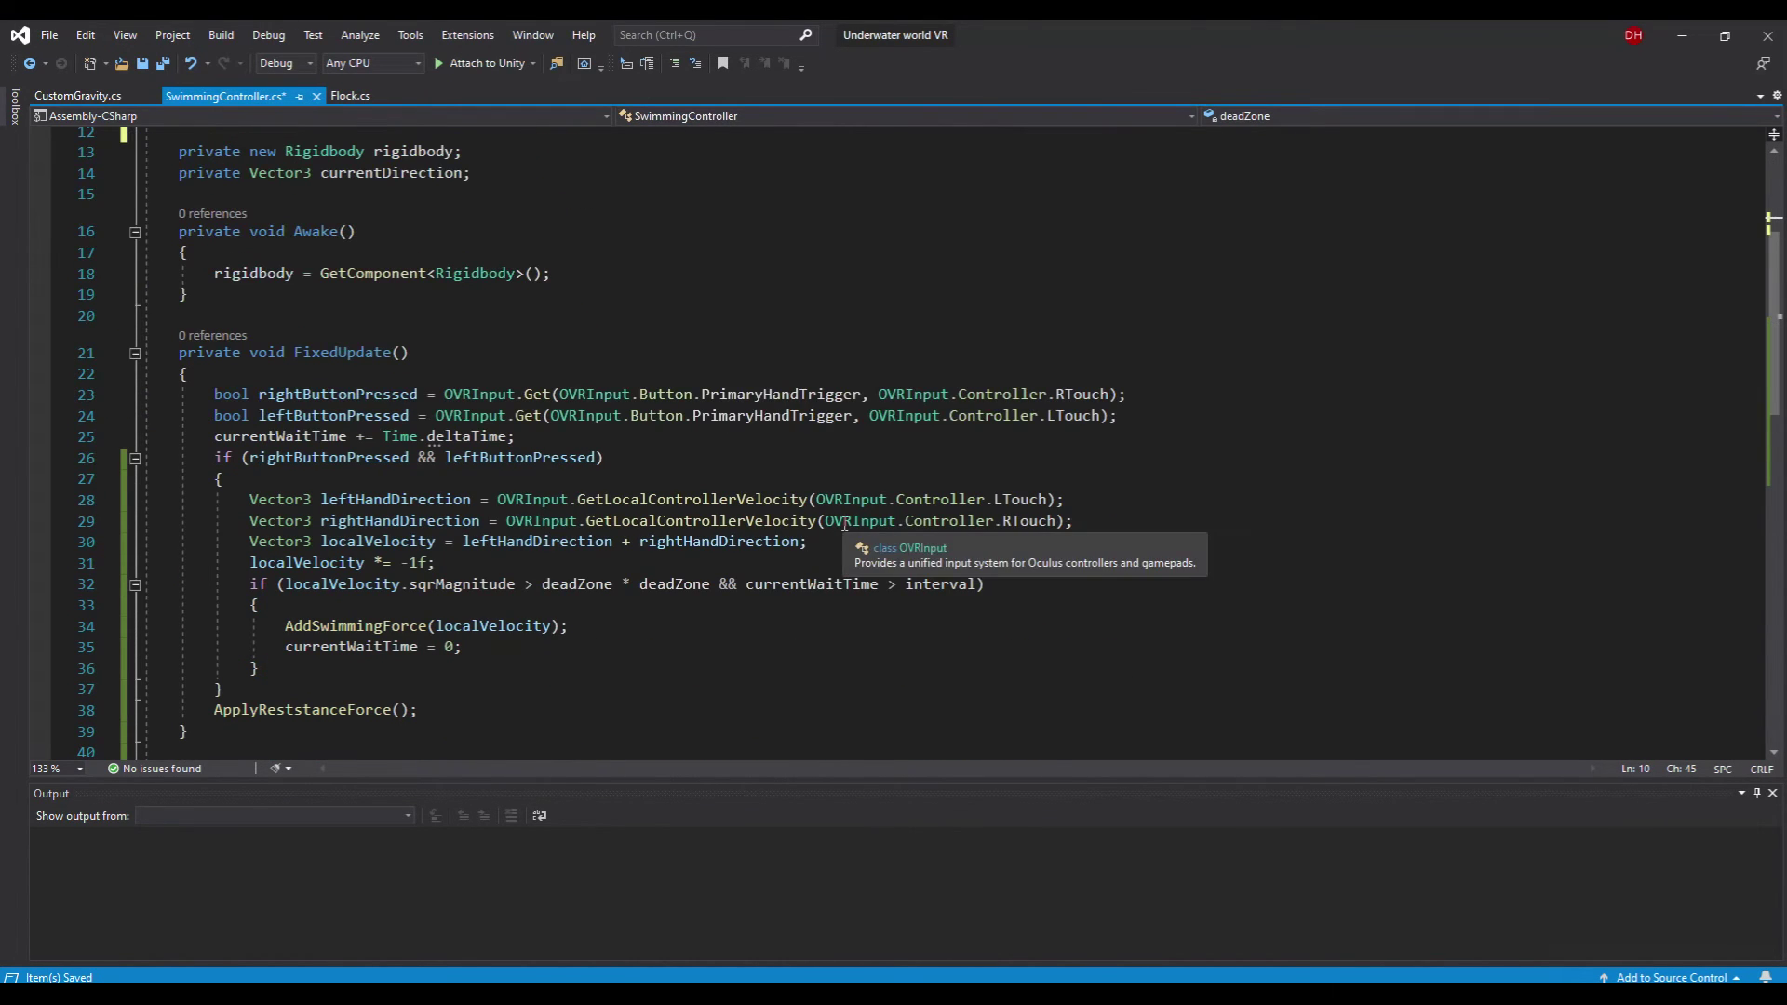
{"action": "scroll", "coordinate": [843, 528], "scroll_direction": "down", "scroll_amount": 6}
{"action": "scroll", "coordinate": [559, 420], "scroll_direction": "up", "scroll_amount": 3}
- Delete the currentWaitTime reset, timer increment and interval condition
{"action": "left_click_drag", "start_coordinate": [463, 458], "coordinate": [85, 454]}
{"action": "key", "text": "Delete"}
{"action": "left_click_drag", "start_coordinate": [517, 247], "coordinate": [214, 247]}
{"action": "key", "text": "Delete"}
{"action": "left_click_drag", "start_coordinate": [978, 396], "coordinate": [714, 395]}
{"action": "key", "text": "Delete"}
{"action": "scroll", "coordinate": [792, 483], "scroll_direction": "down", "scroll_amount": 6}
- Change ForceMode.Impulse to ForceMode.Acceleration and return to Unity
{"action": "double_click", "coordinate": [814, 469]}
{"action": "type", "text": "acc"}
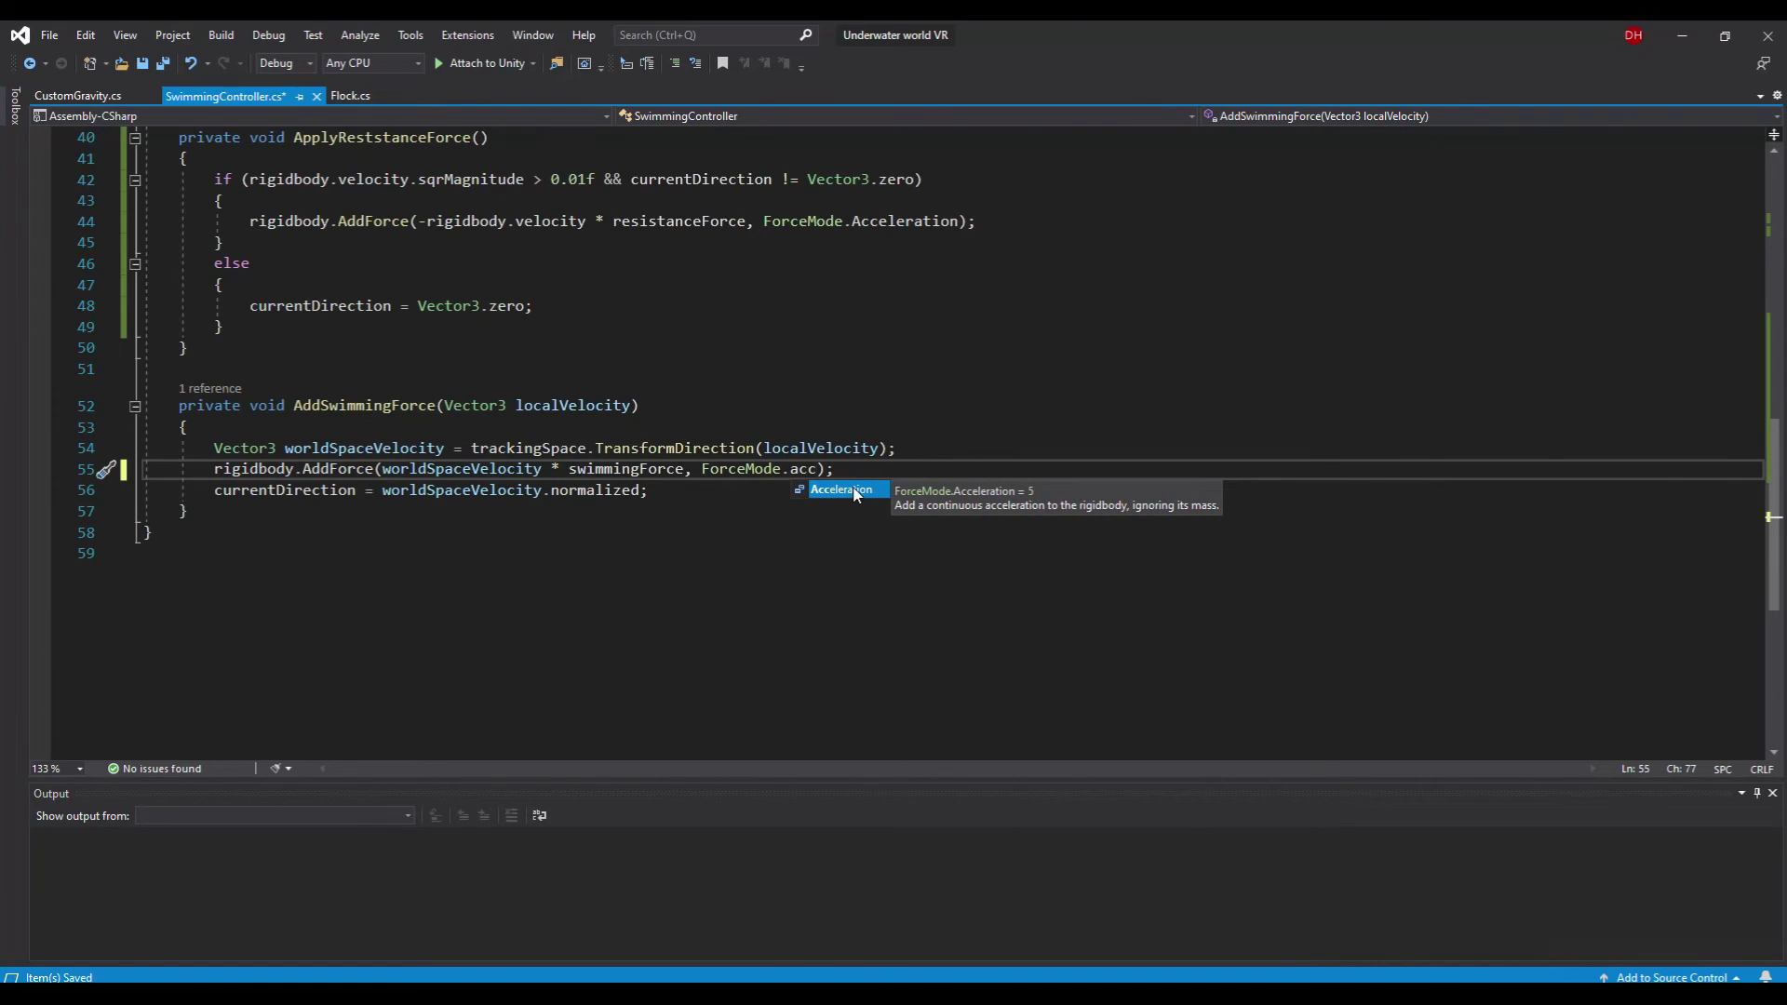
{"action": "double_click", "coordinate": [845, 491]}
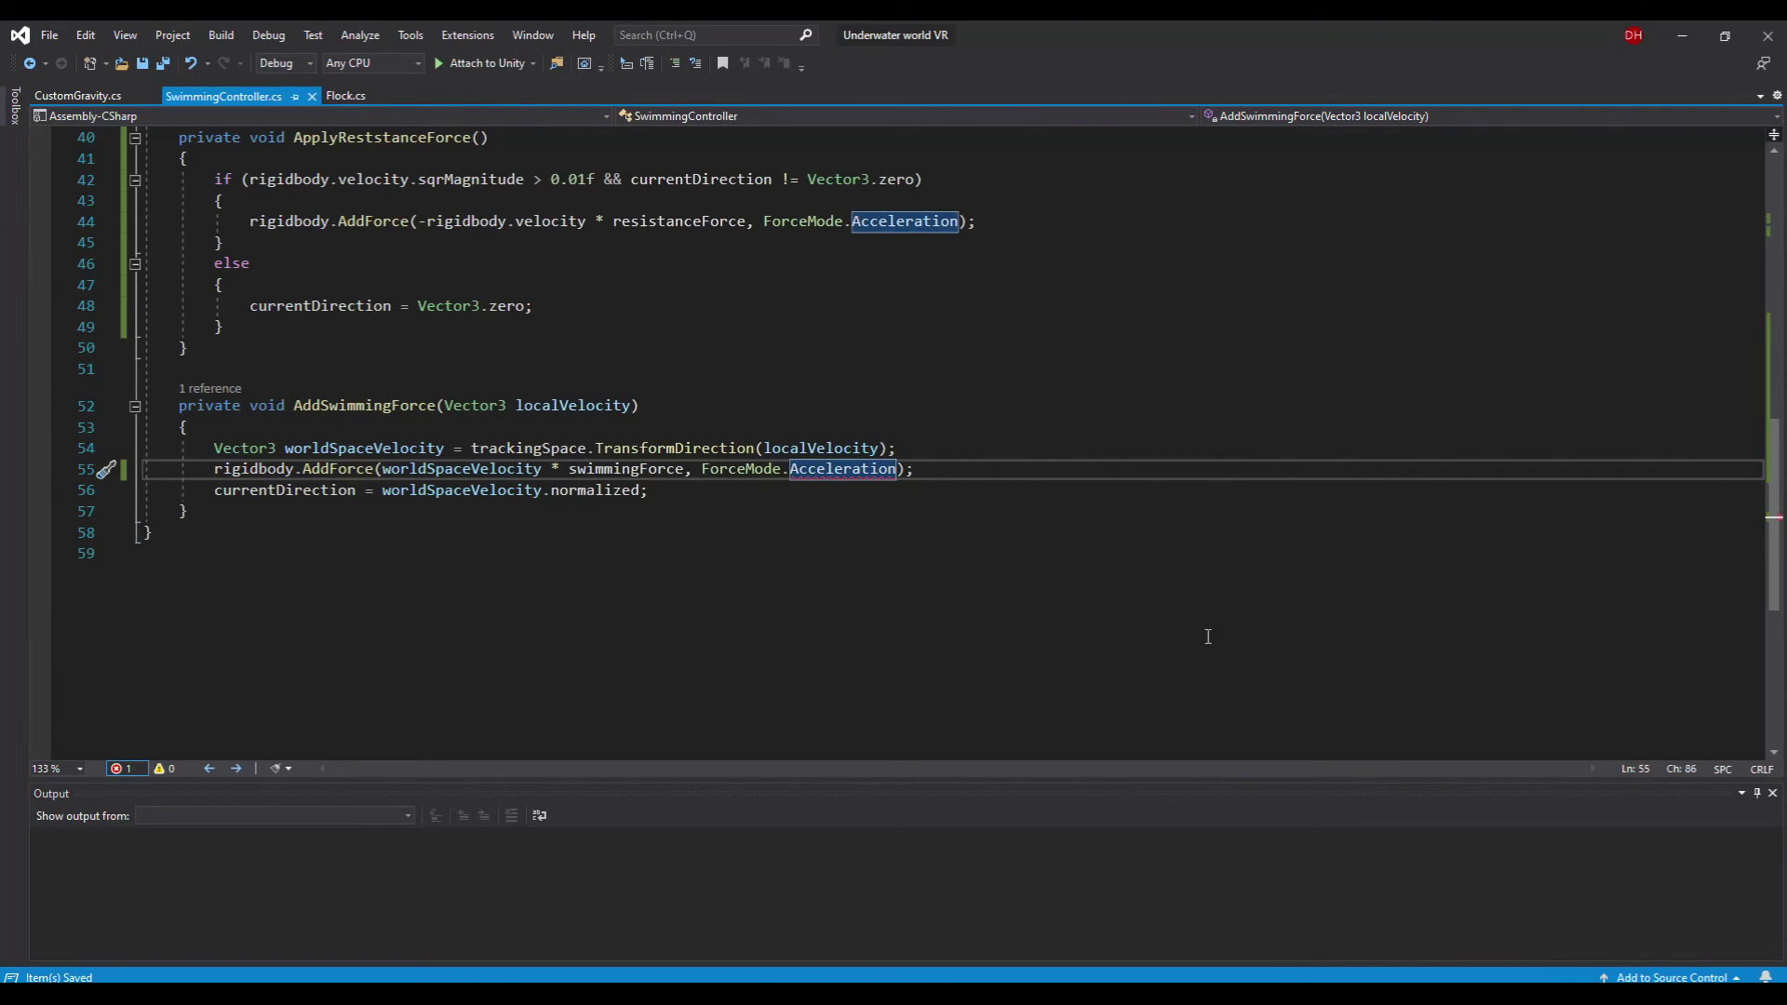
{"action": "key", "text": "alt+Tab"}
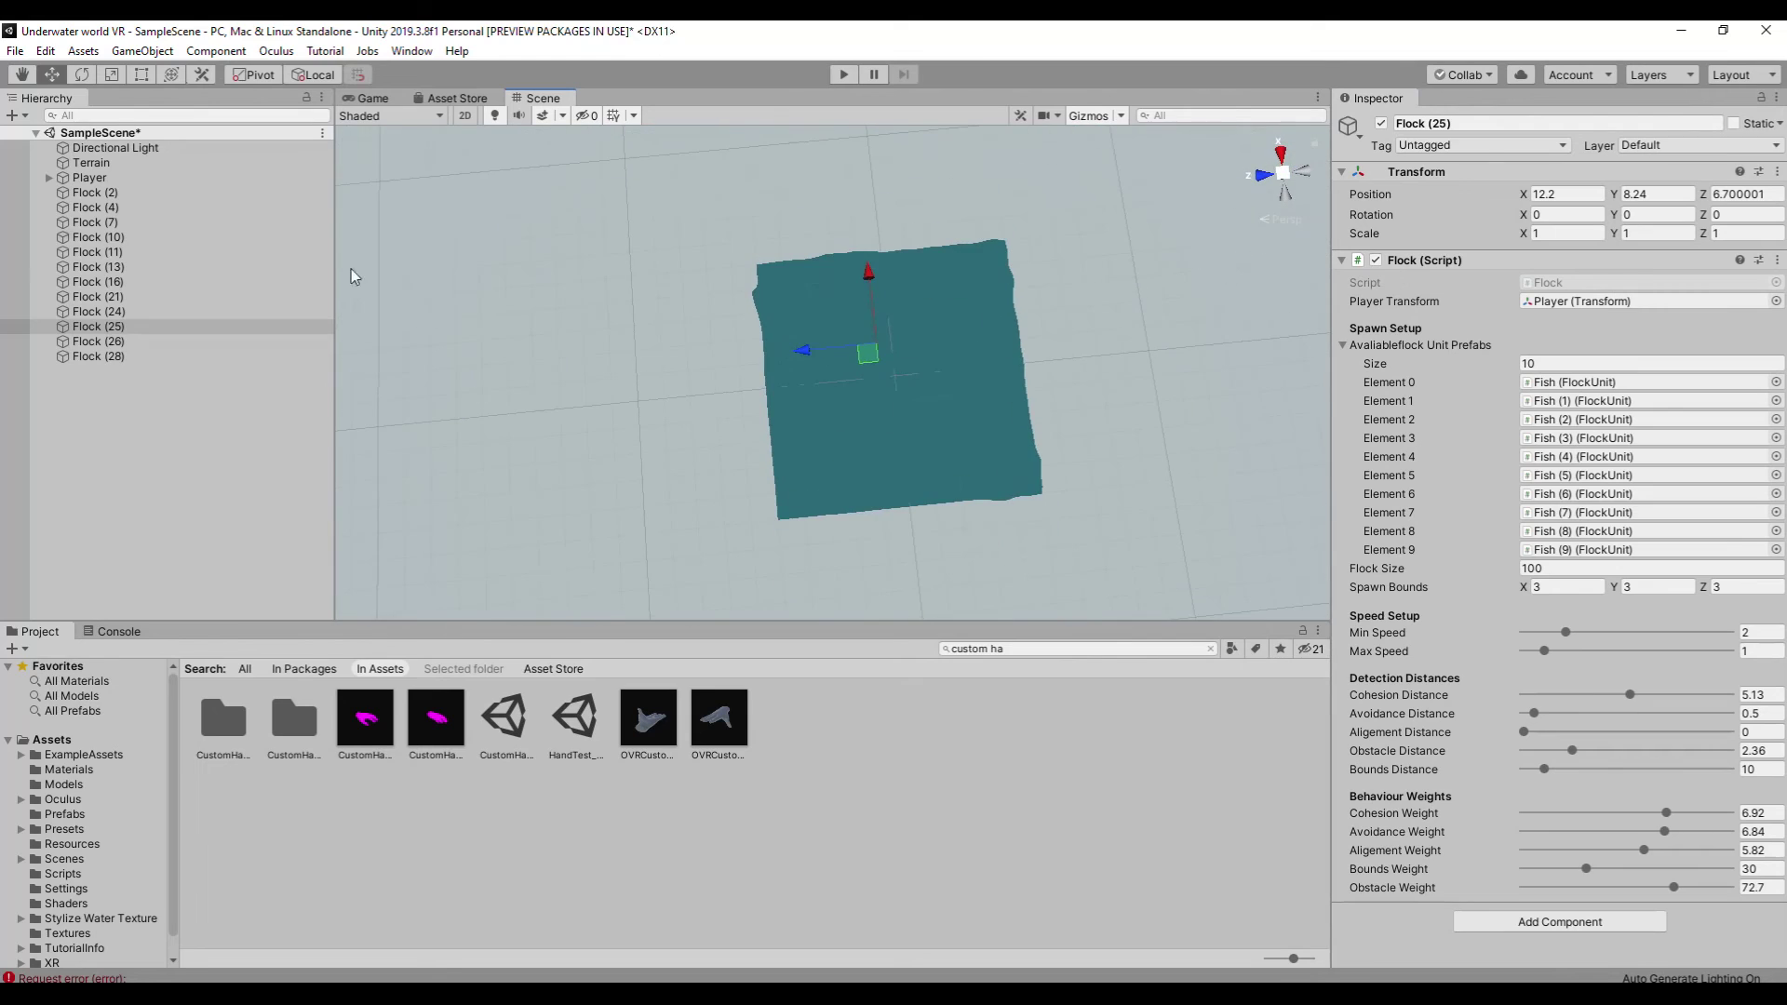
- Check the flocks, set fog density to 0.03 in Lighting, and play
{"action": "left_click", "coordinate": [93, 191]}
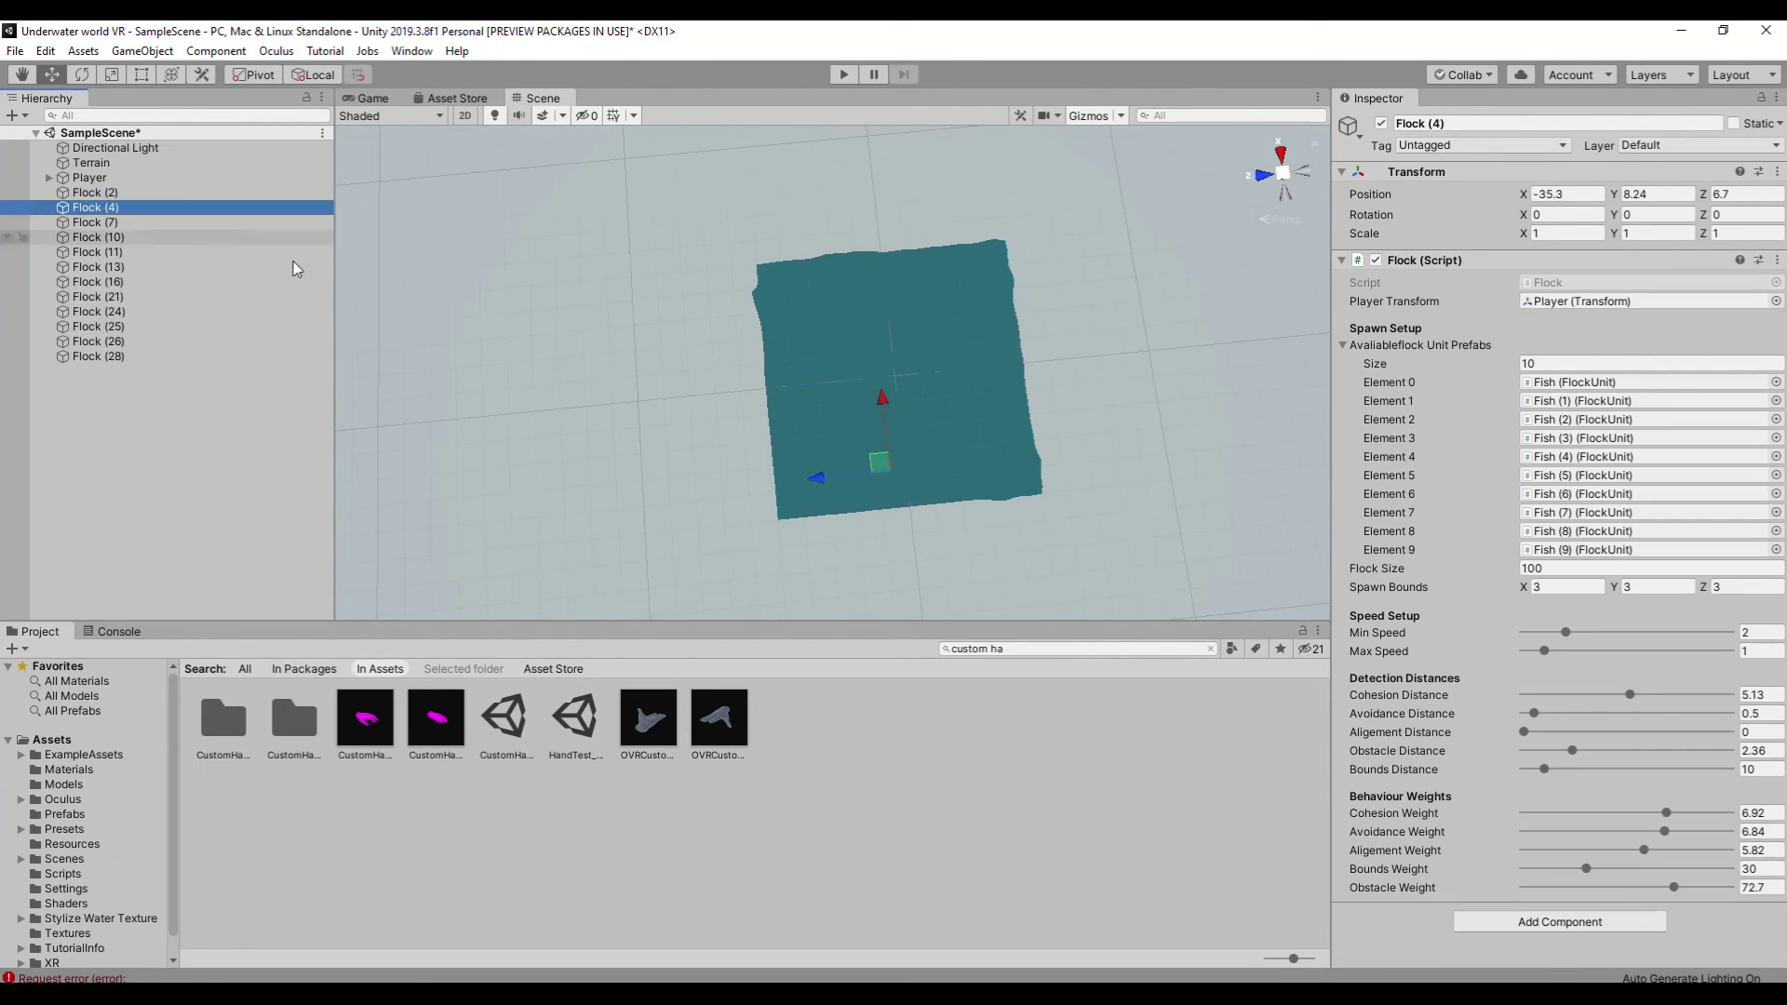
{"action": "key", "text": "Down"}
{"action": "key", "text": "Down"}
{"action": "key", "text": "Down"}
{"action": "key", "text": "Down"}
{"action": "key", "text": "Down"}
{"action": "key", "text": "Down"}
{"action": "key", "text": "Down"}
{"action": "key", "text": "Down"}
{"action": "key", "text": "Down"}
{"action": "key", "text": "ctrl+9"}
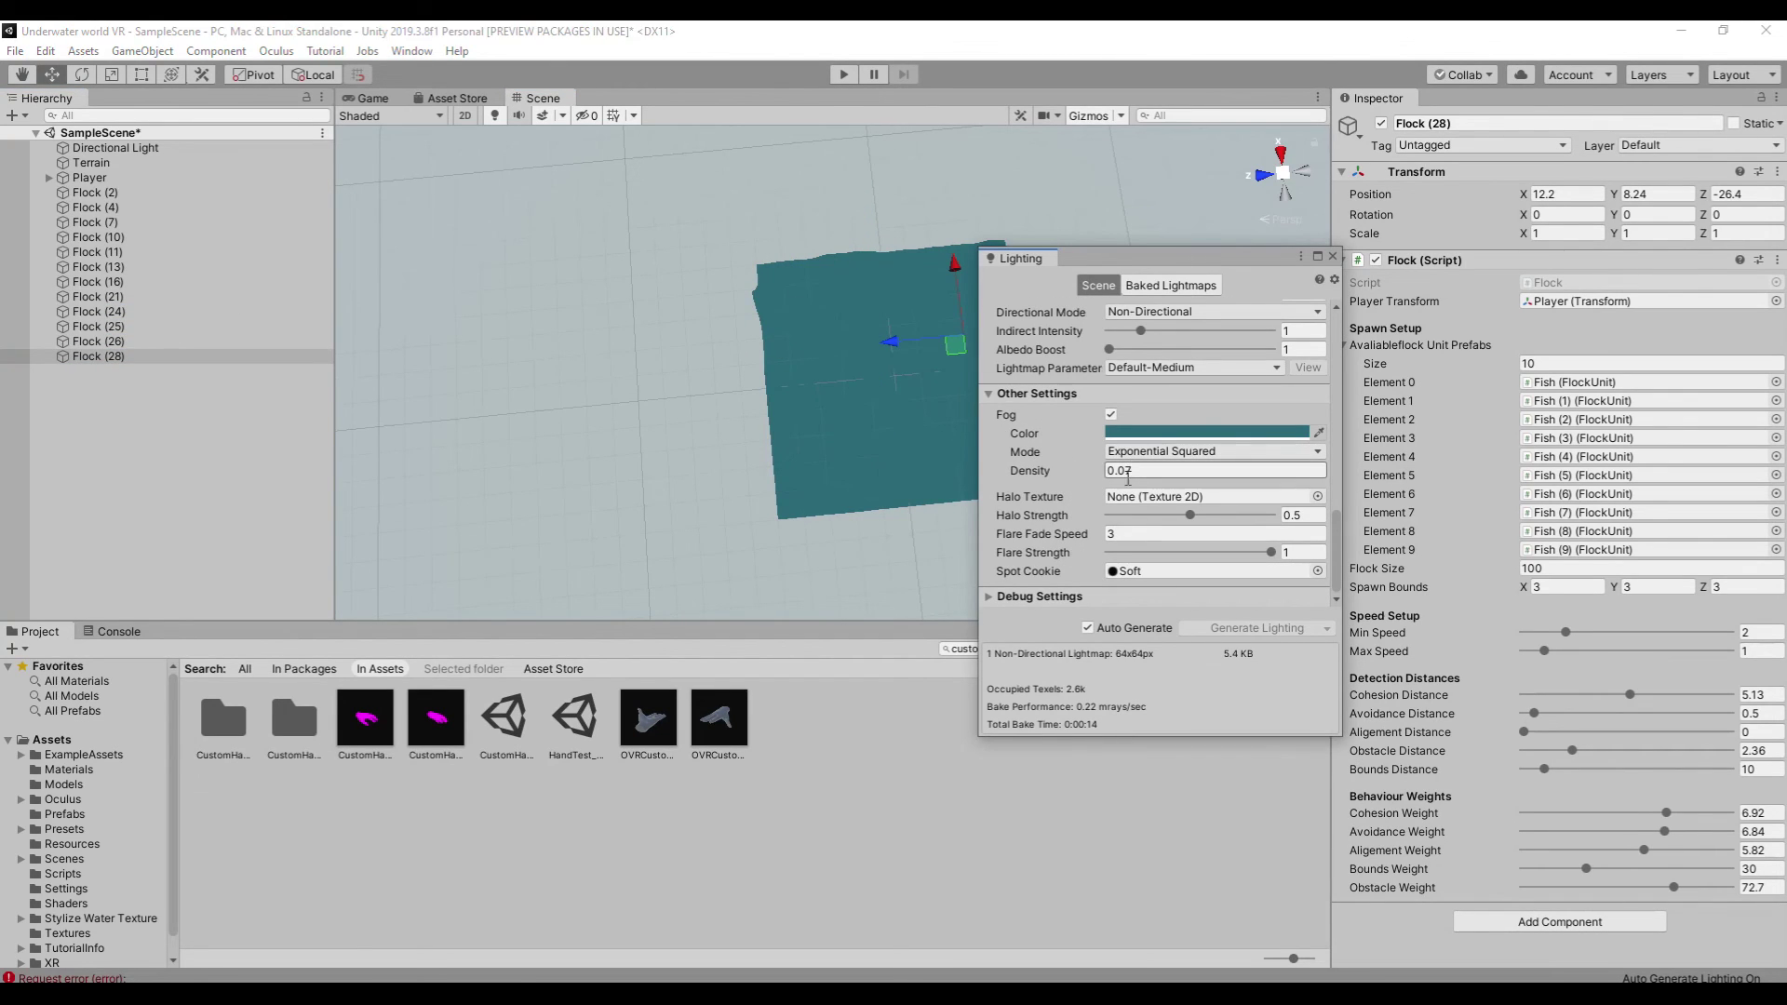
{"action": "left_click", "coordinate": [842, 74]}
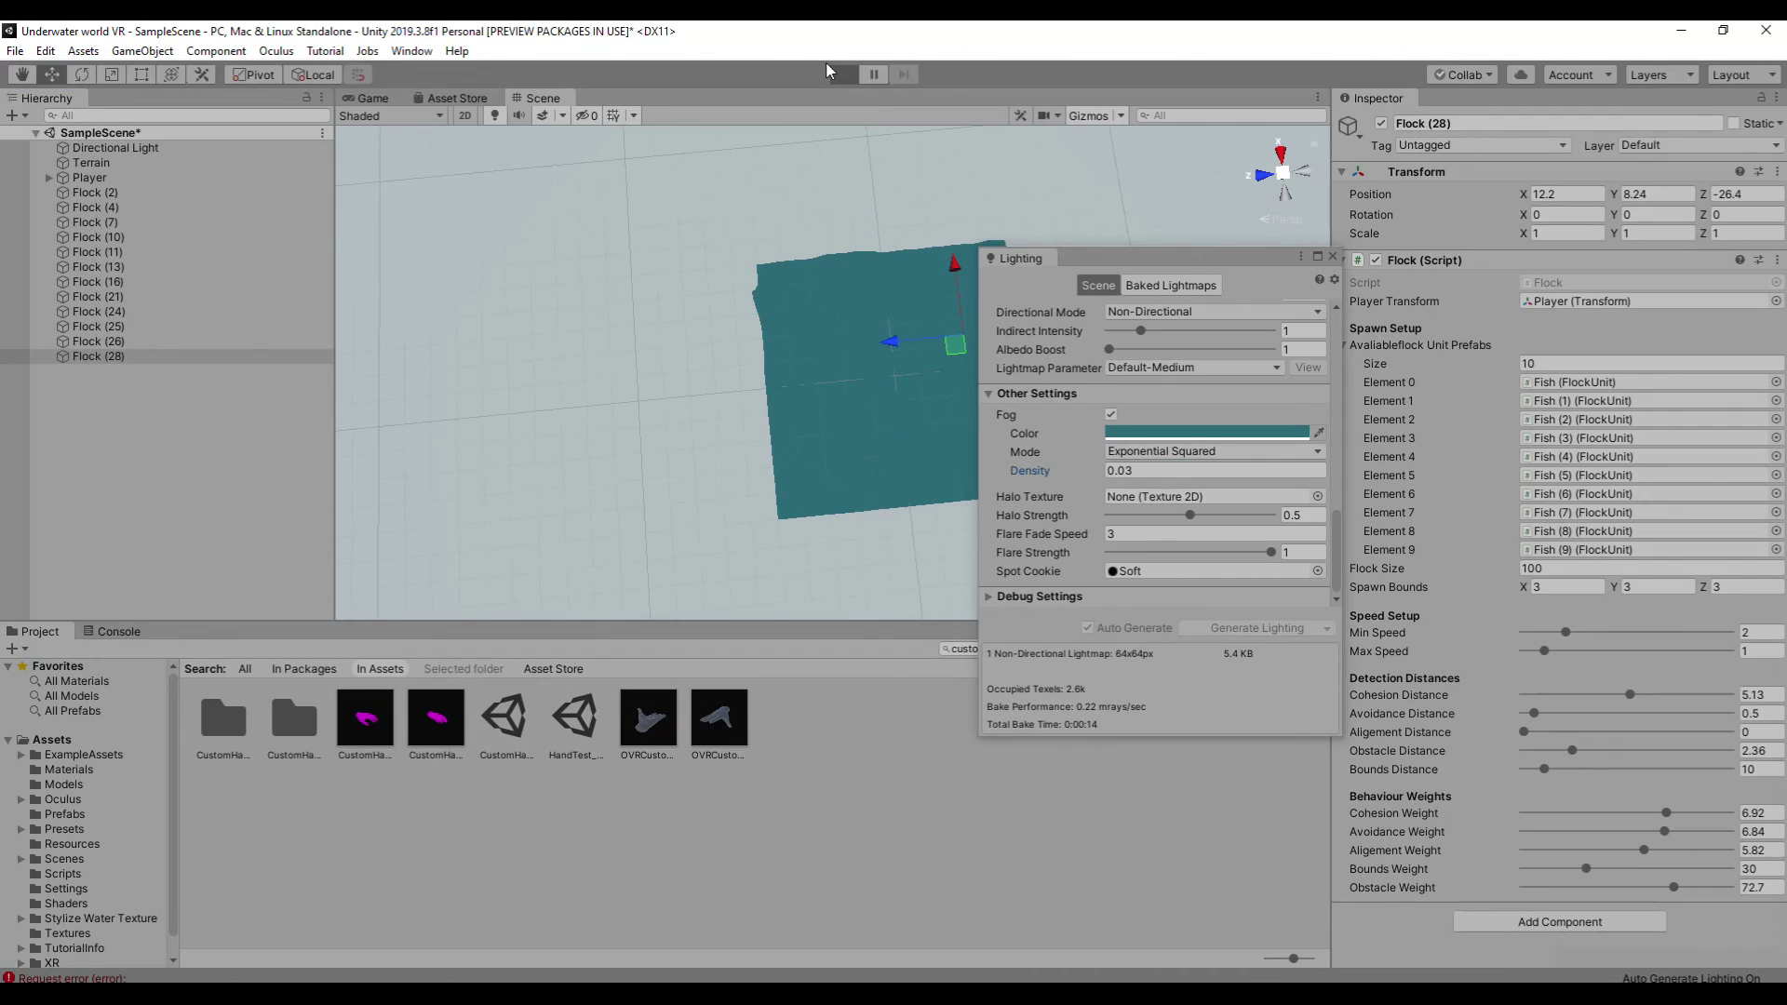